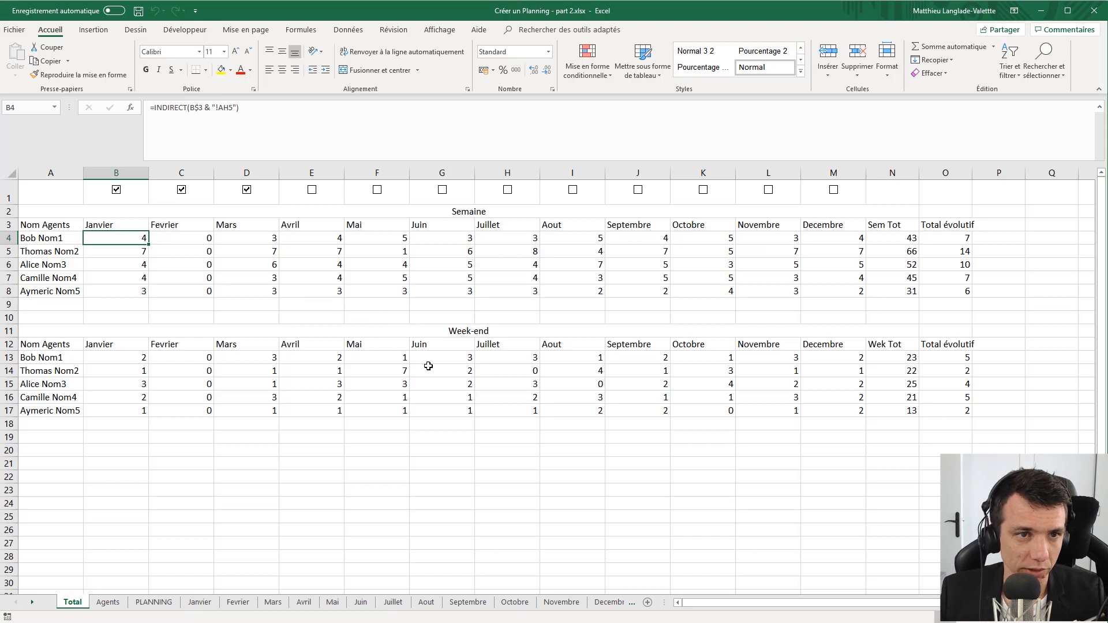
click(263, 458)
drag(59, 455, 61, 496)
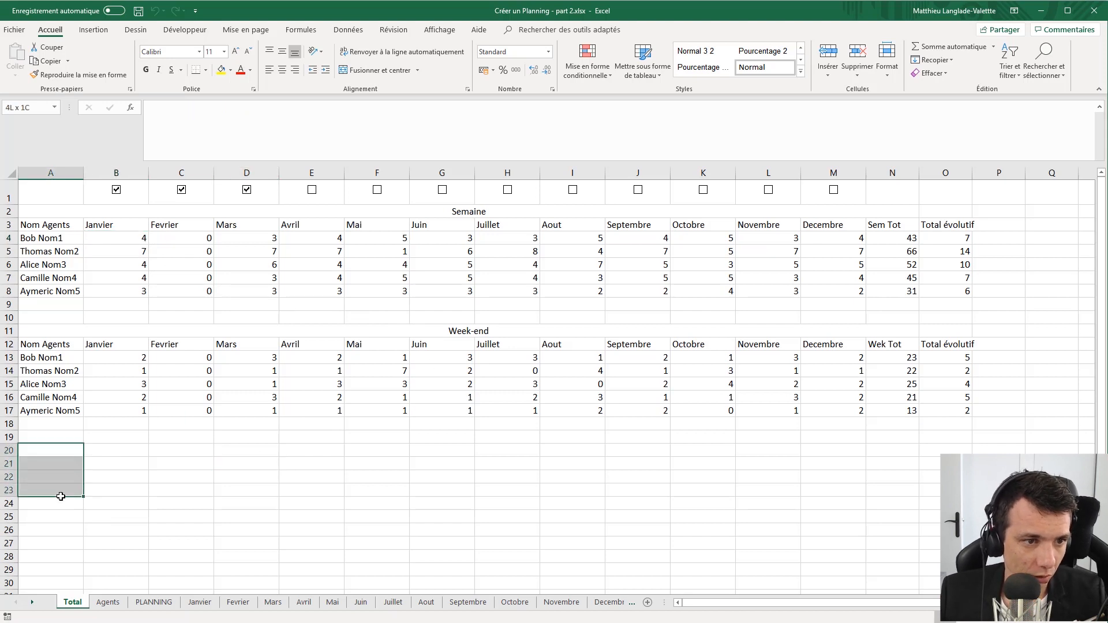
click(165, 517)
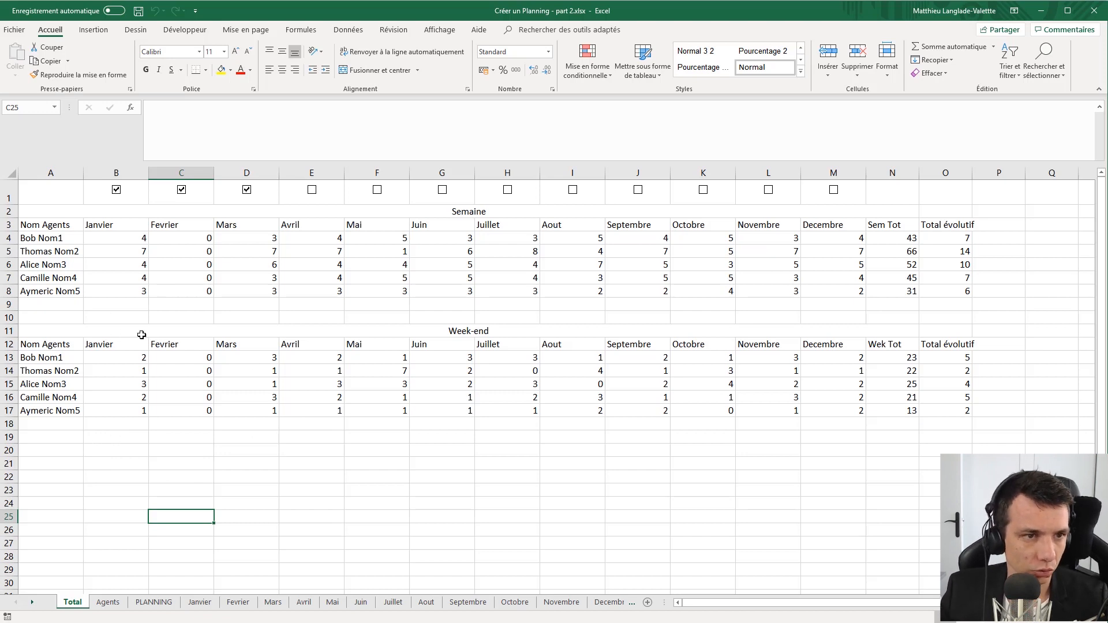
click(97, 330)
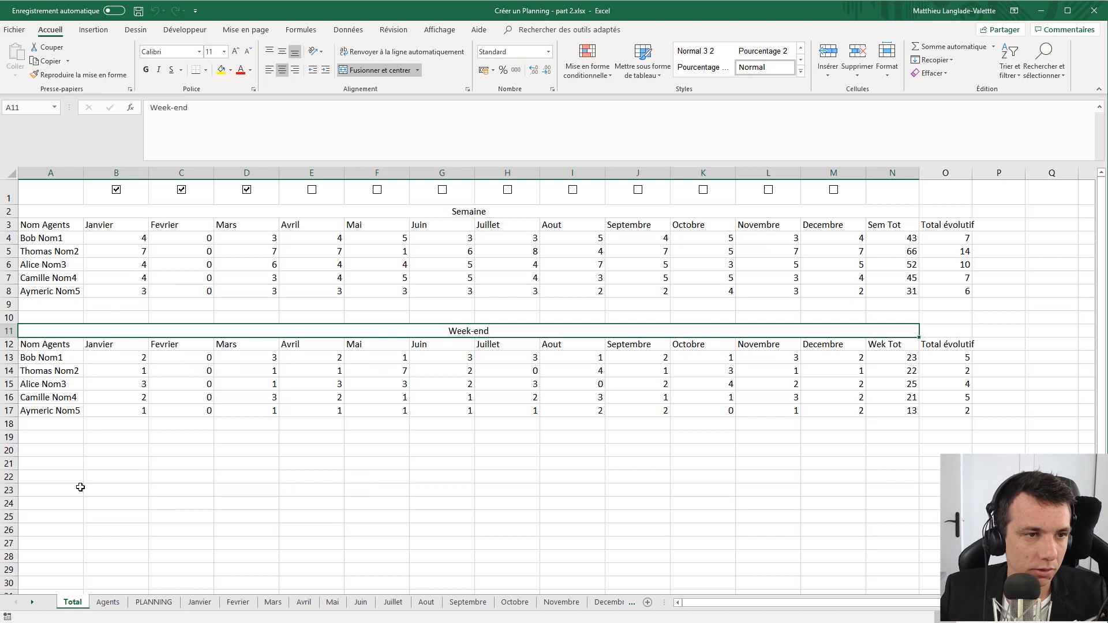
click(53, 470)
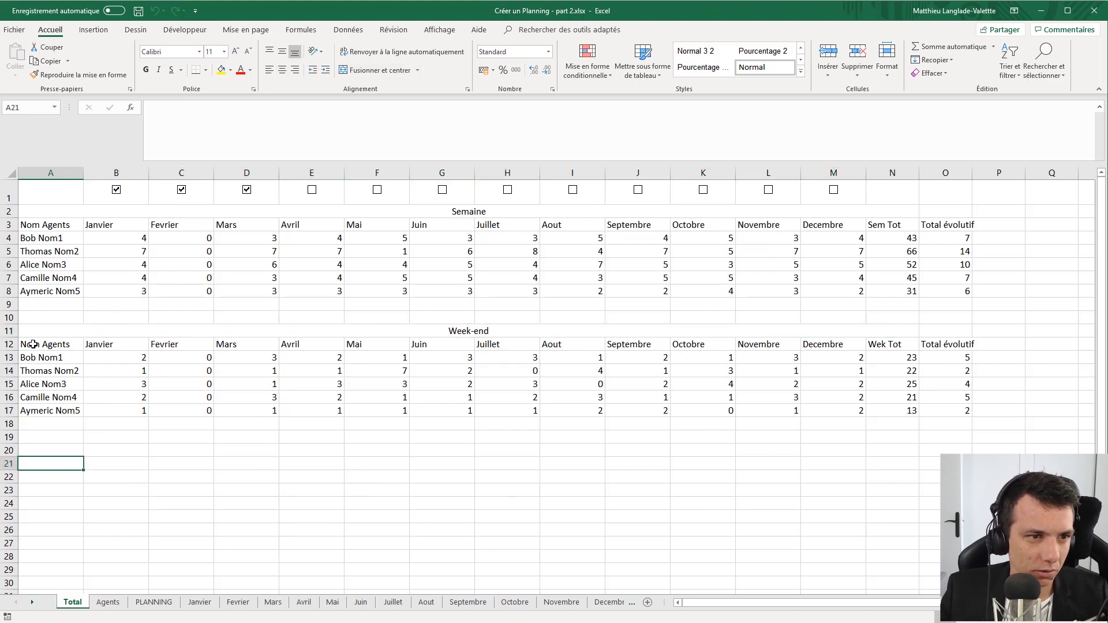
- Copy the agent name column with its header from A12:A17 to A23
drag(33, 346, 44, 419)
key(ctrl+c)
click(42, 495)
key(ctrl+v)
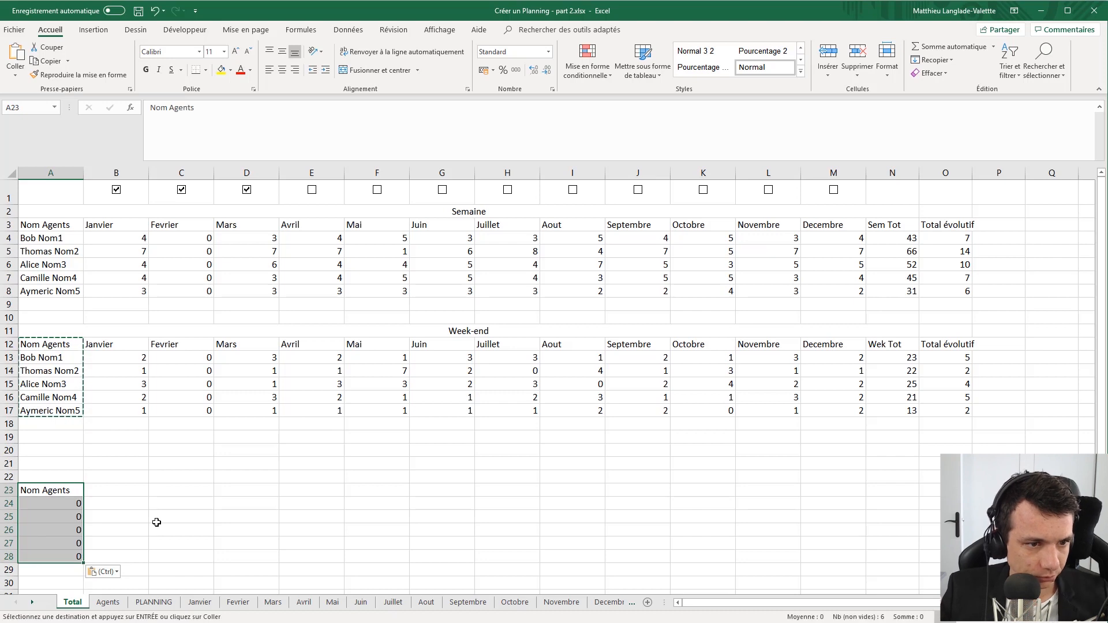
- Change the formula in A24 to =+Agents!A4 and fill it down through A28 to list the agents
click(118, 504)
click(70, 499)
click(173, 128)
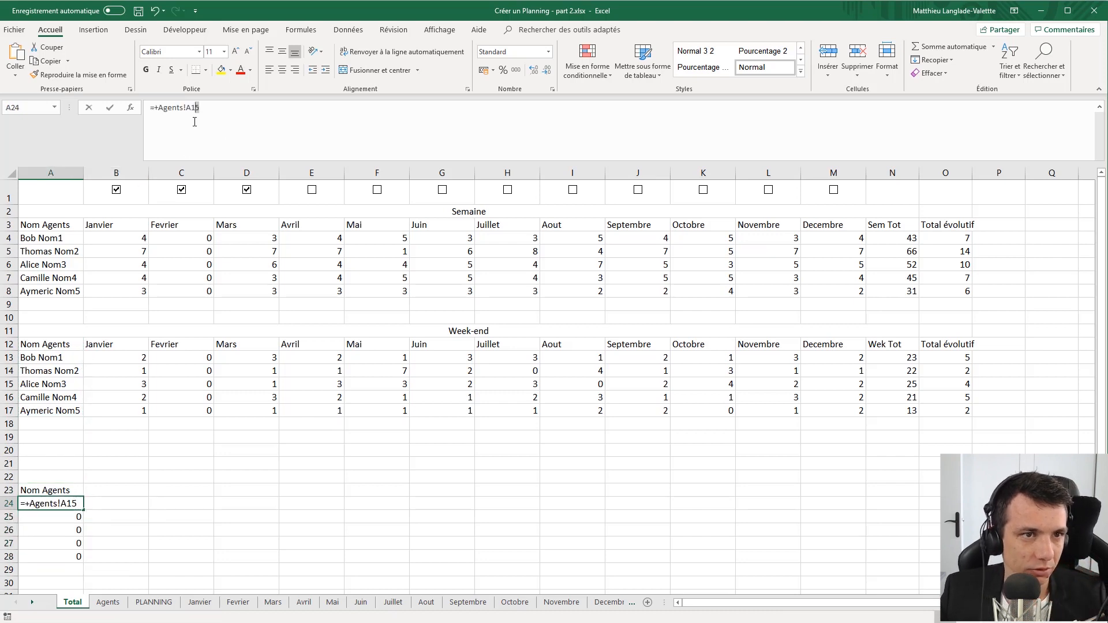
key(BackSpace)
key(BackSpace)
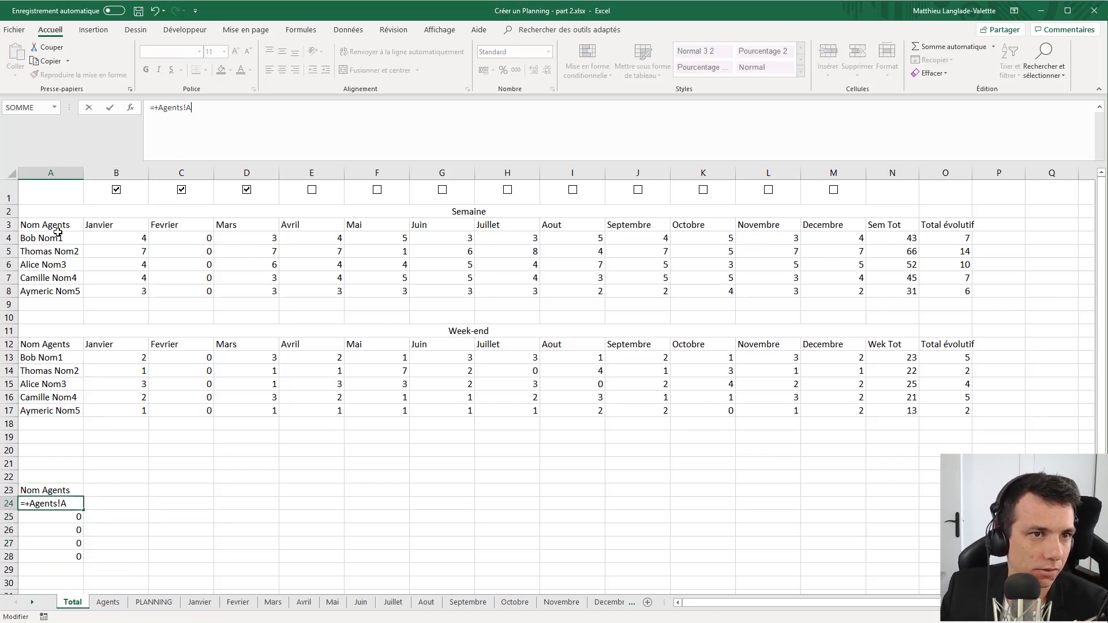
click(52, 232)
key(Return)
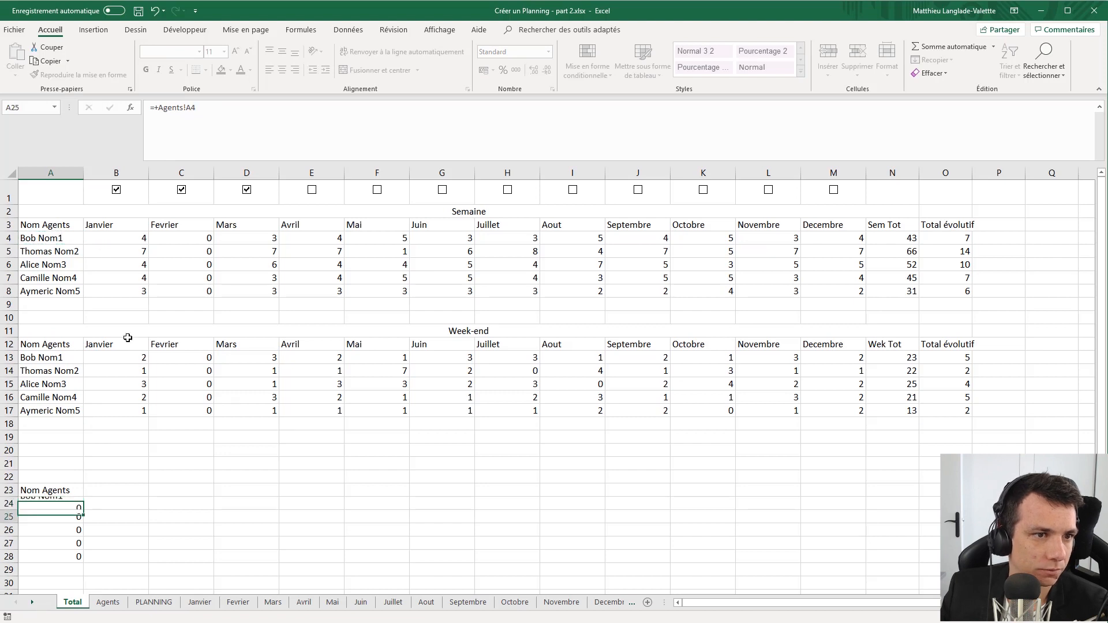
click(75, 503)
double_click(84, 510)
click(133, 512)
click(68, 503)
click(102, 503)
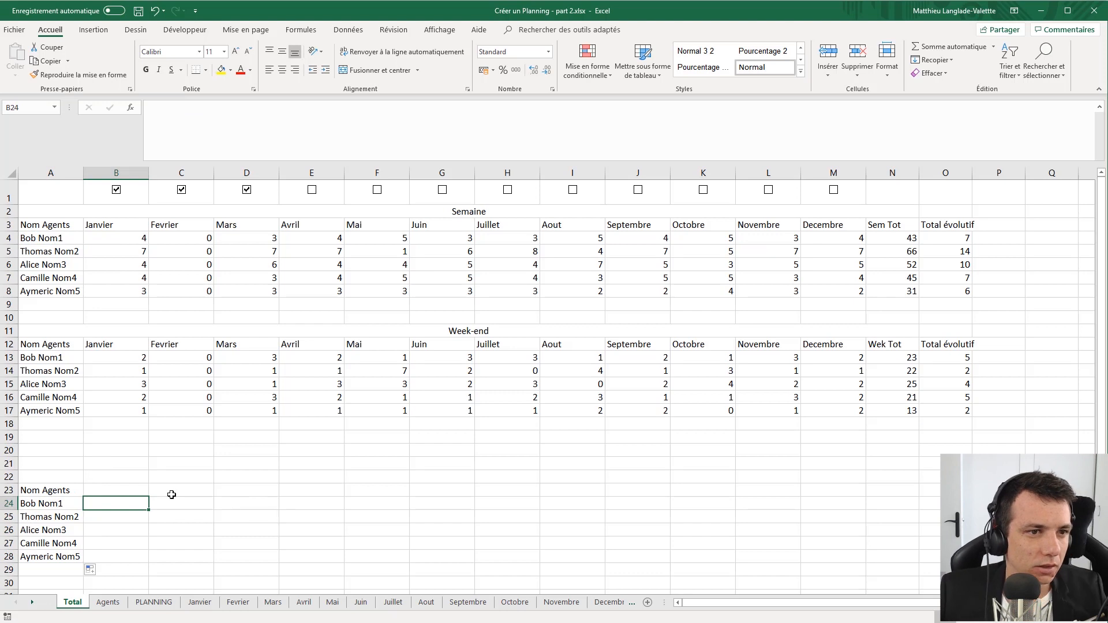
- Enter the heading "Total Evolutif" in B21 and merge and centre it across B21:D21
click(123, 488)
click(129, 477)
click(130, 464)
drag(165, 468, 249, 467)
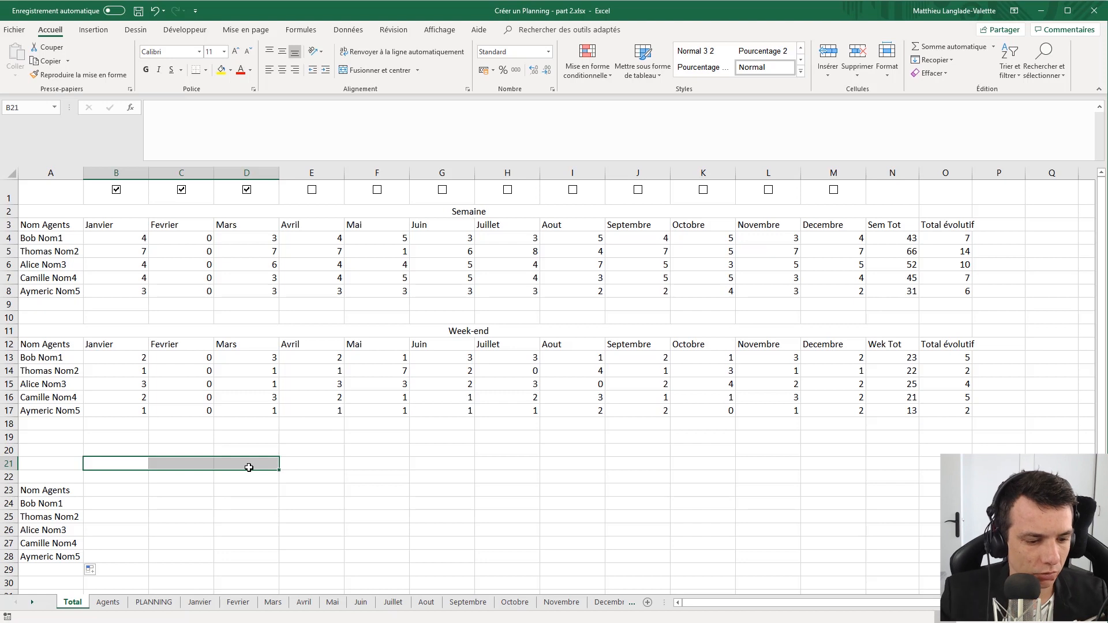
text(TOt)
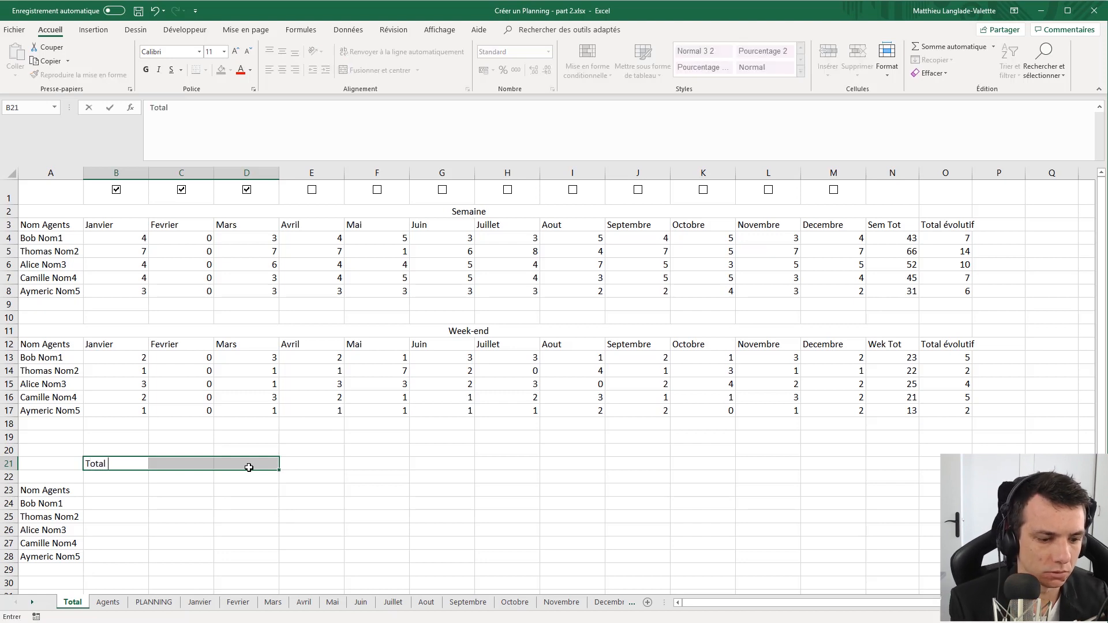
text(ui)
text(tif)
key(Return)
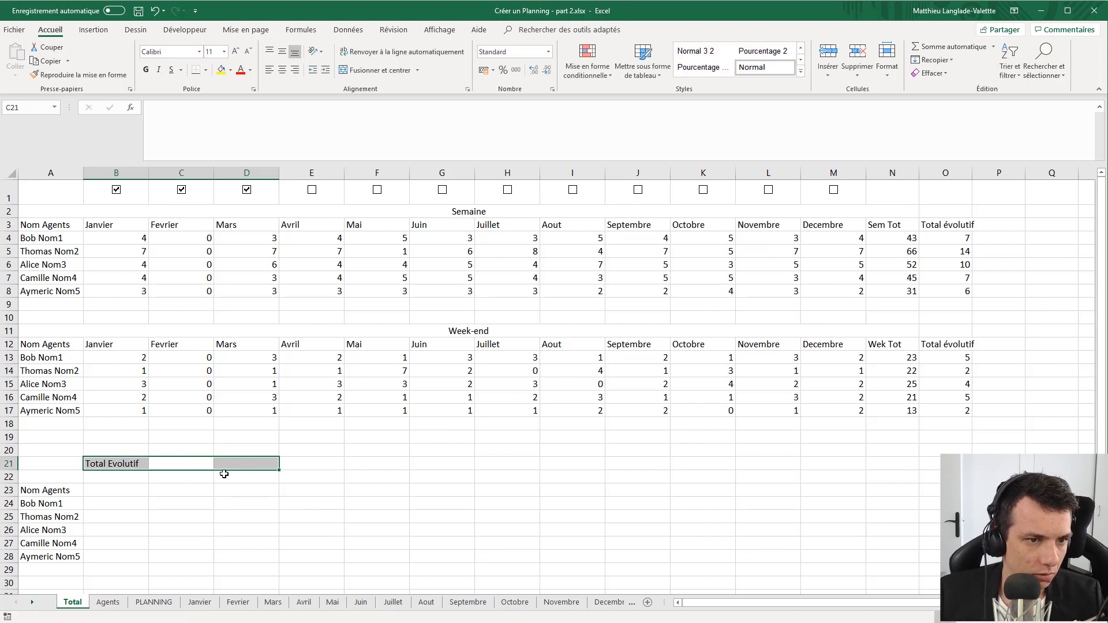
click(375, 70)
- Enter the subheadings Semaine, Week-end and Total in B22, C22 and D22
click(118, 480)
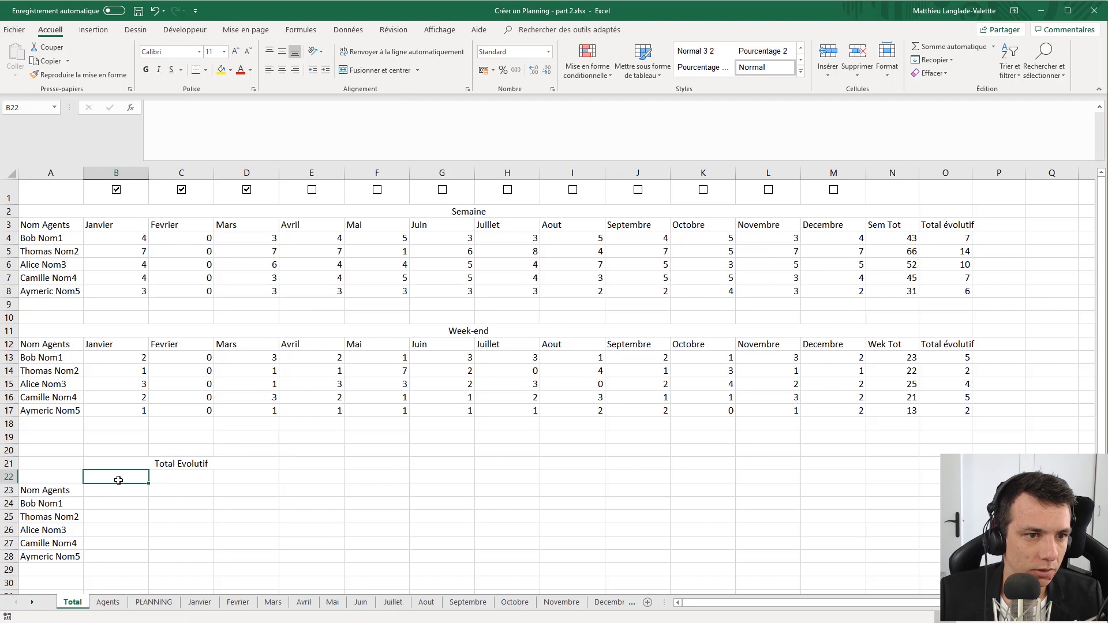
text(Semaine)
key(Tab)
text(Week-end)
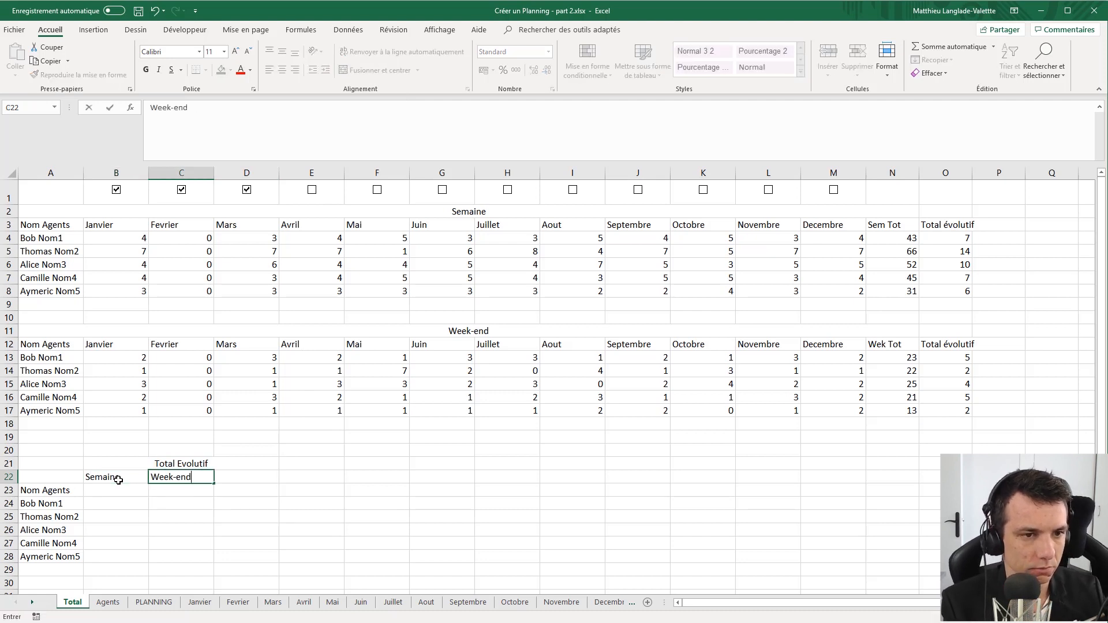
key(Return)
key(Up)
key(Right)
key(Right)
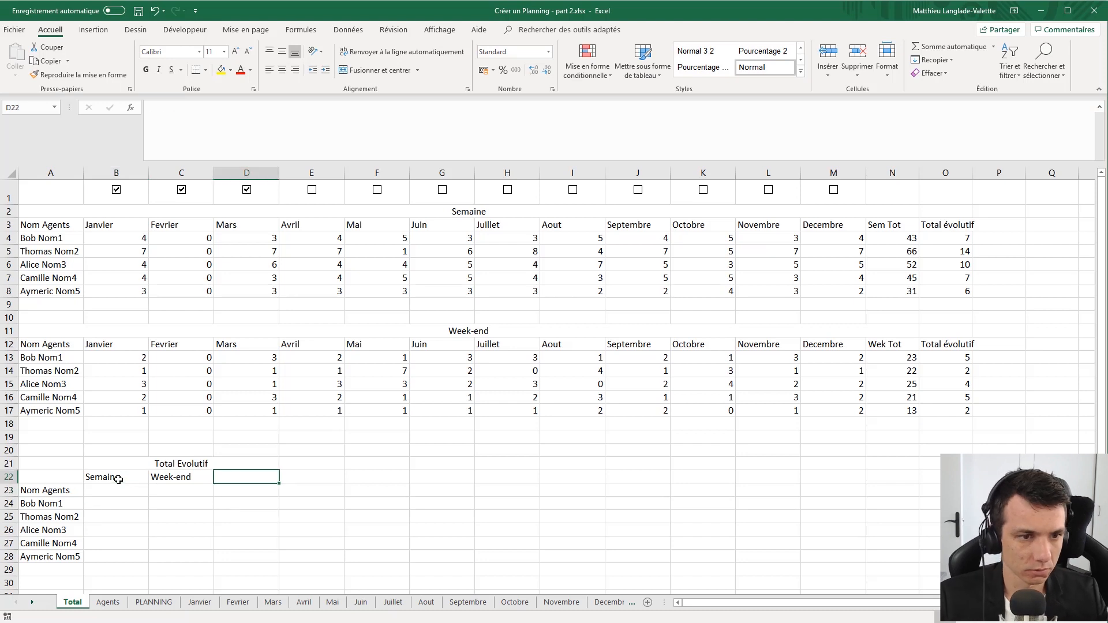
double_click(243, 476)
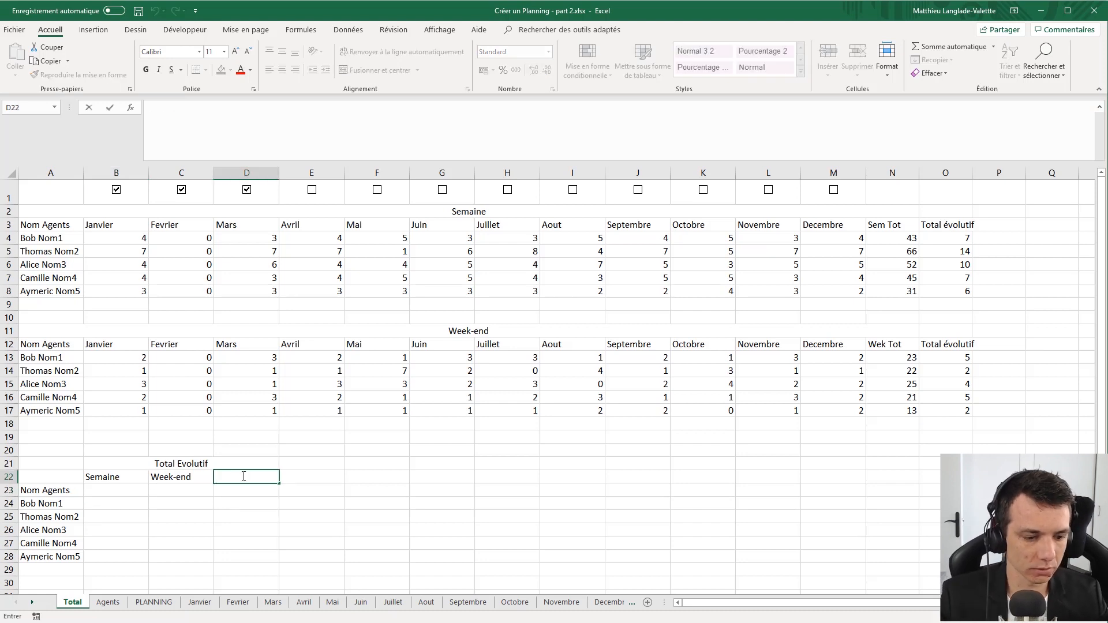
text(Total)
key(Return)
key(Up)
- Enter the heading "Total" in E21 for the second column group
click(312, 466)
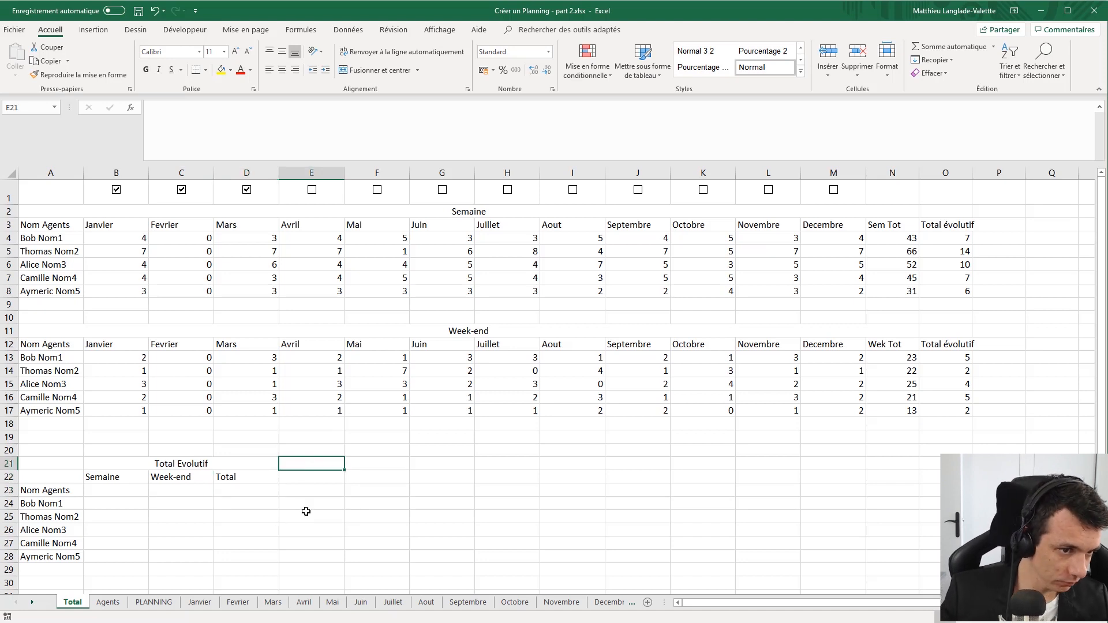
drag(497, 465, 470, 474)
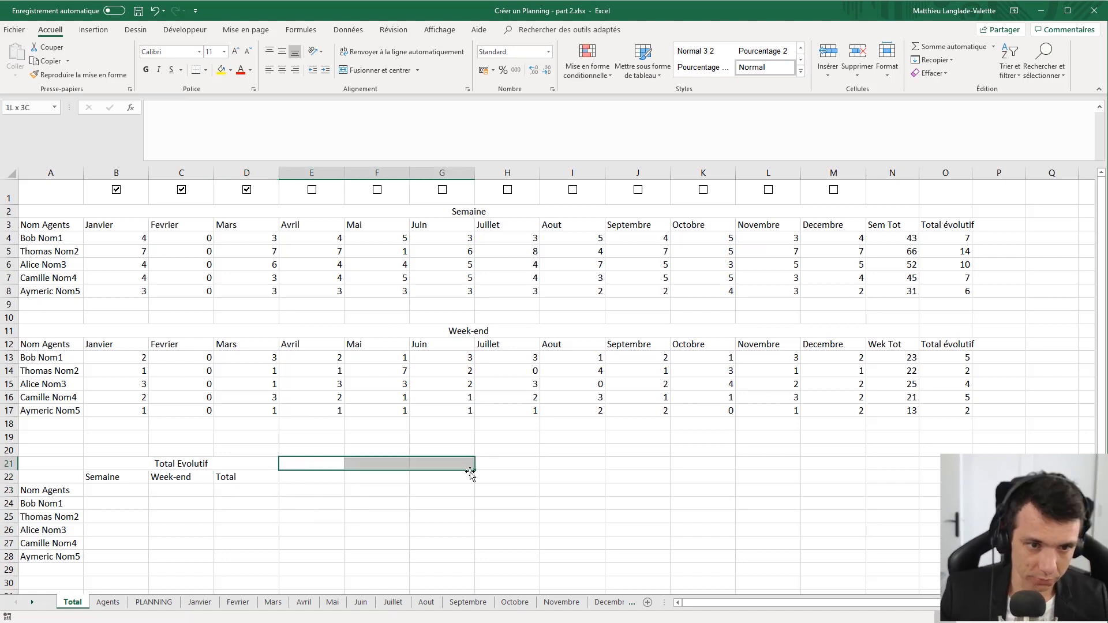
text(Total)
key(Return)
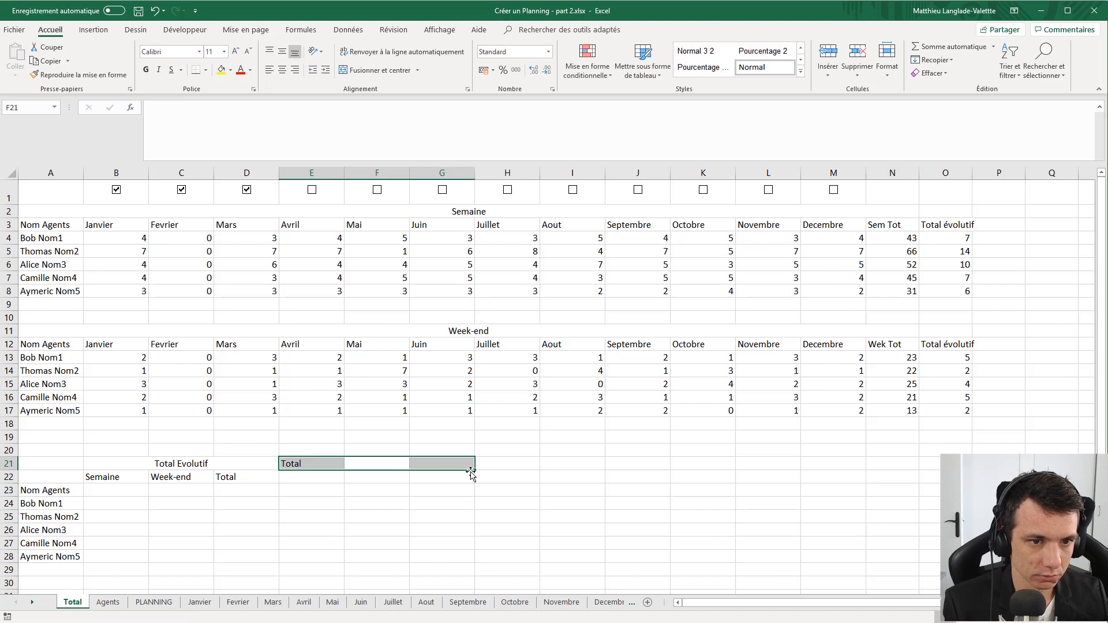
- Copy the merged heading and its three subheadings from B21:D22 to E21:G22
click(248, 420)
drag(151, 466, 202, 477)
key(ctrl+c)
click(315, 465)
key(ctrl+v)
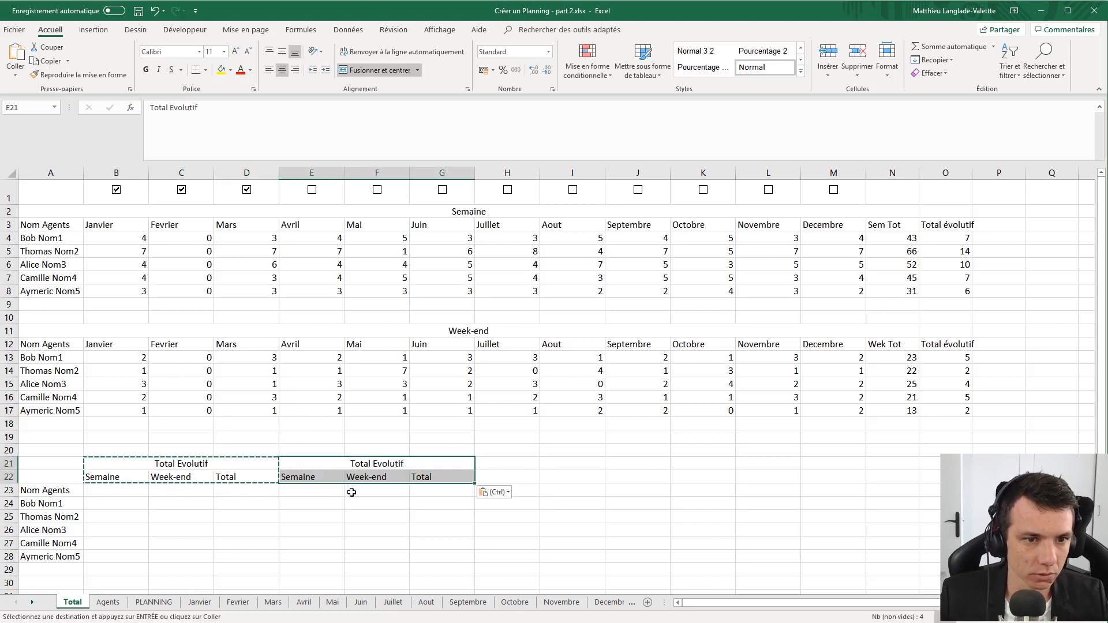
click(353, 501)
click(326, 479)
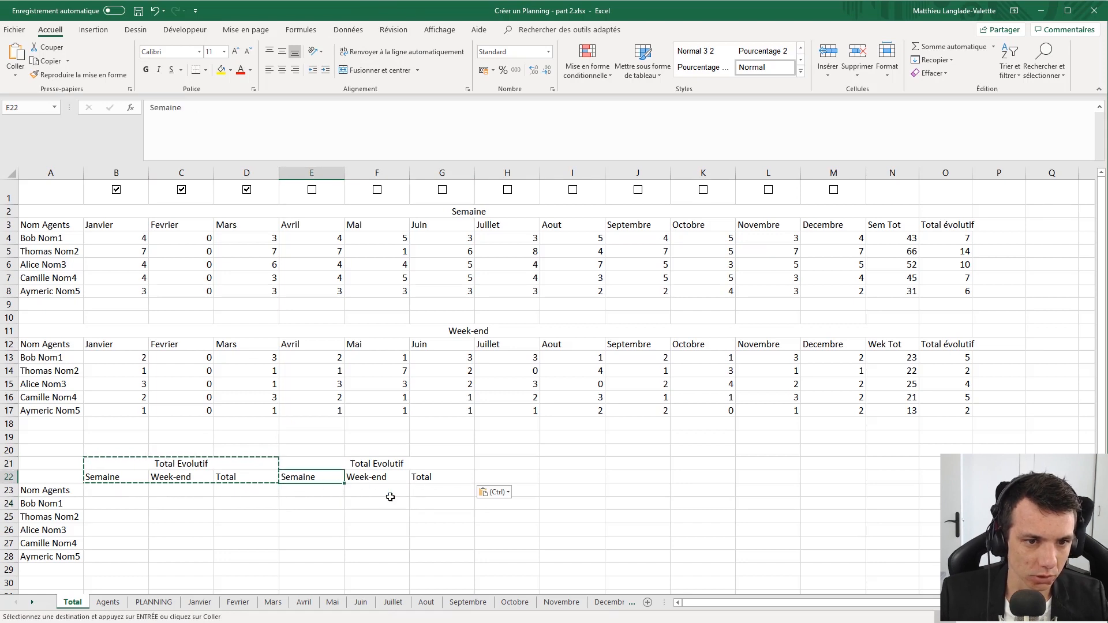
- Centre the subheadings in B22:G22
drag(124, 480, 426, 478)
click(283, 70)
click(327, 492)
- Link B23 to the weekday cumulative total in O4 and C23 to the weekend cumulative total in O13
click(99, 490)
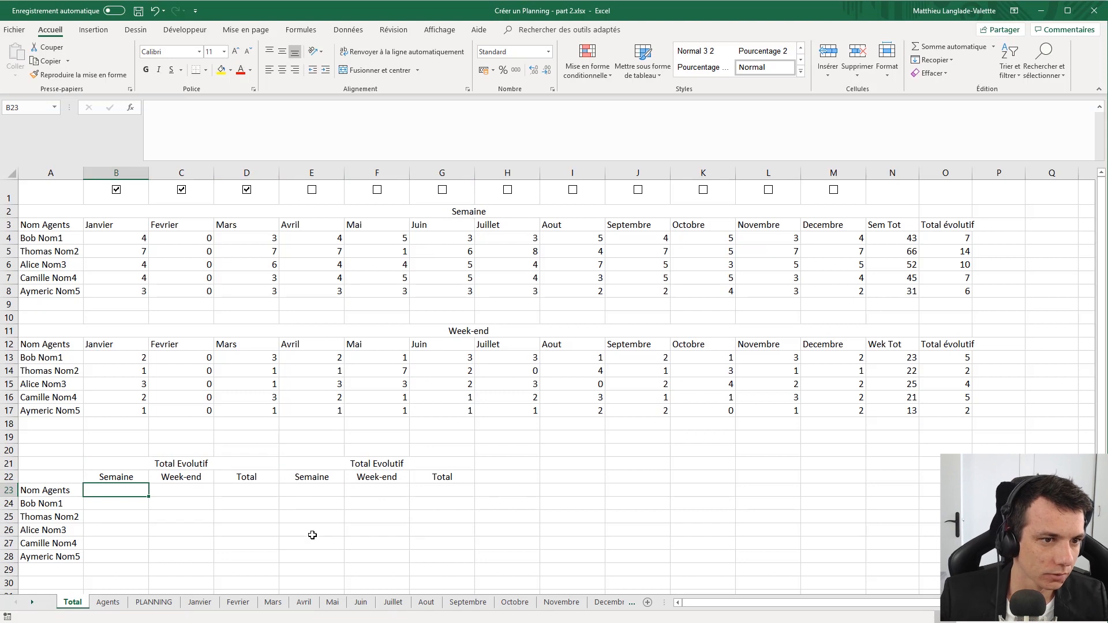
text(+)
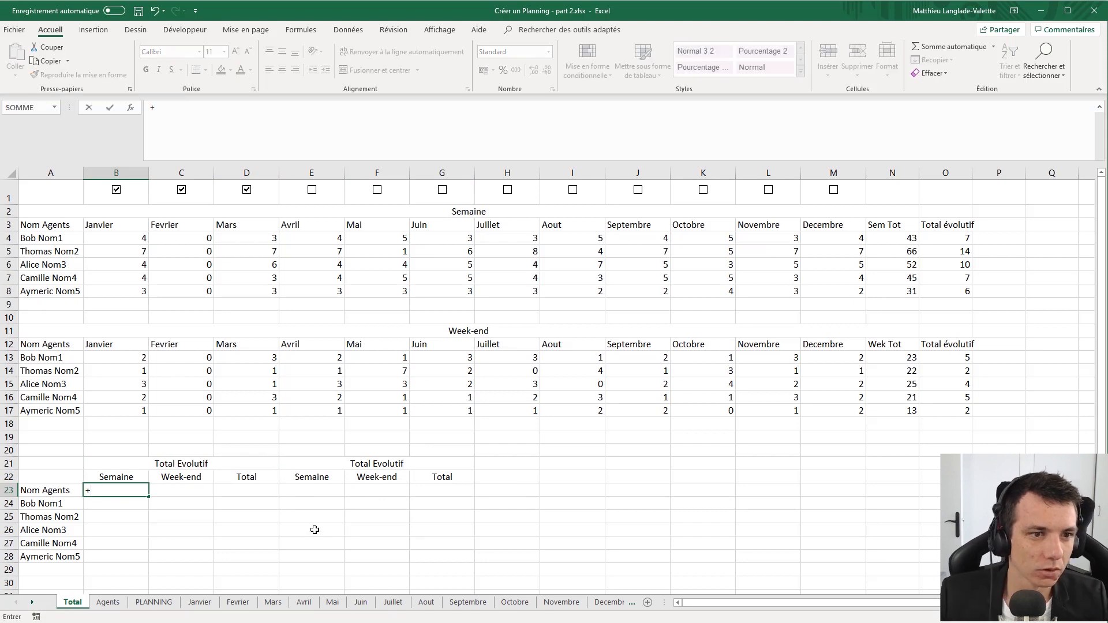
click(958, 237)
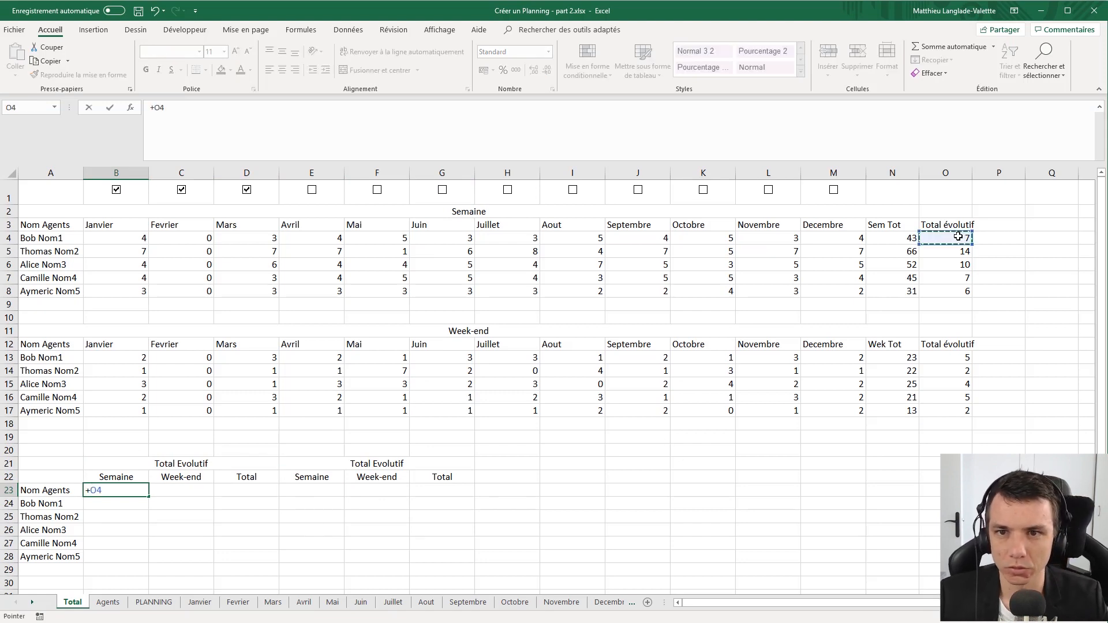
key(Return)
click(186, 490)
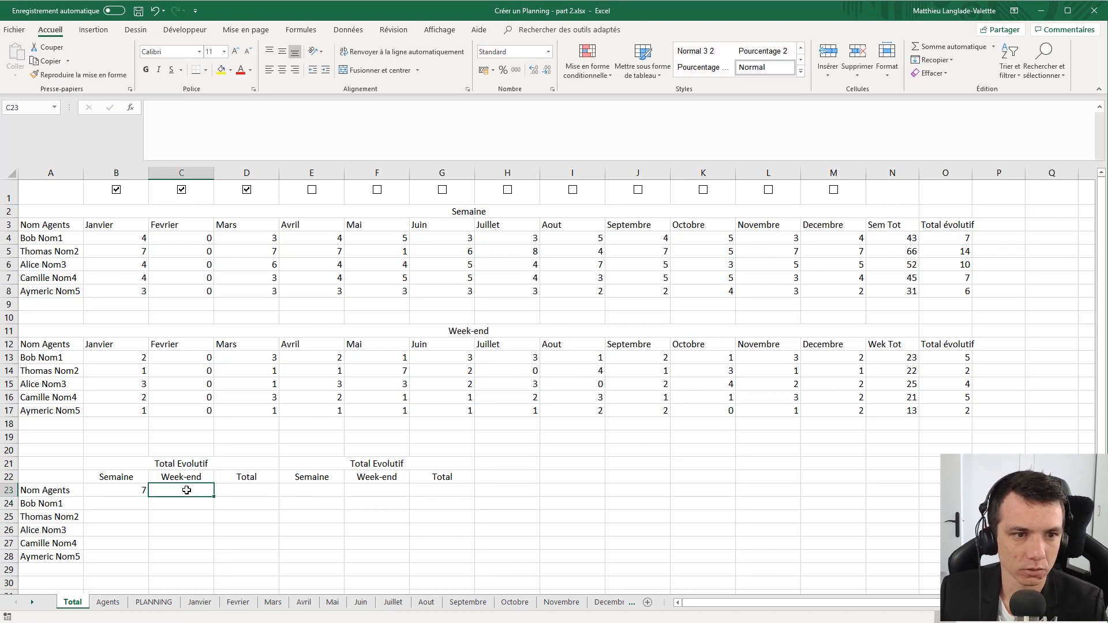
text(+)
click(954, 355)
key(Return)
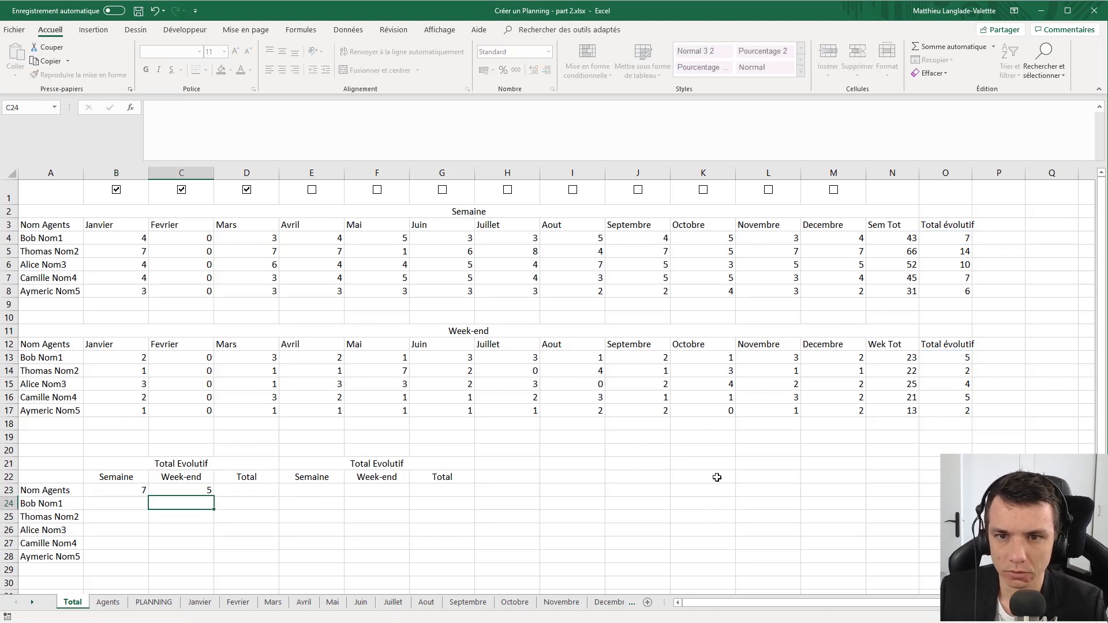
- Add the weekend and weekday values in D23 with the formula +C23+B23
click(246, 489)
text(+)
key(Left)
text(+)
key(Left)
key(Left)
key(Return)
- Fill the formulas of B23:D23 down through row 28
drag(126, 490, 283, 497)
click(252, 490)
drag(112, 491, 269, 497)
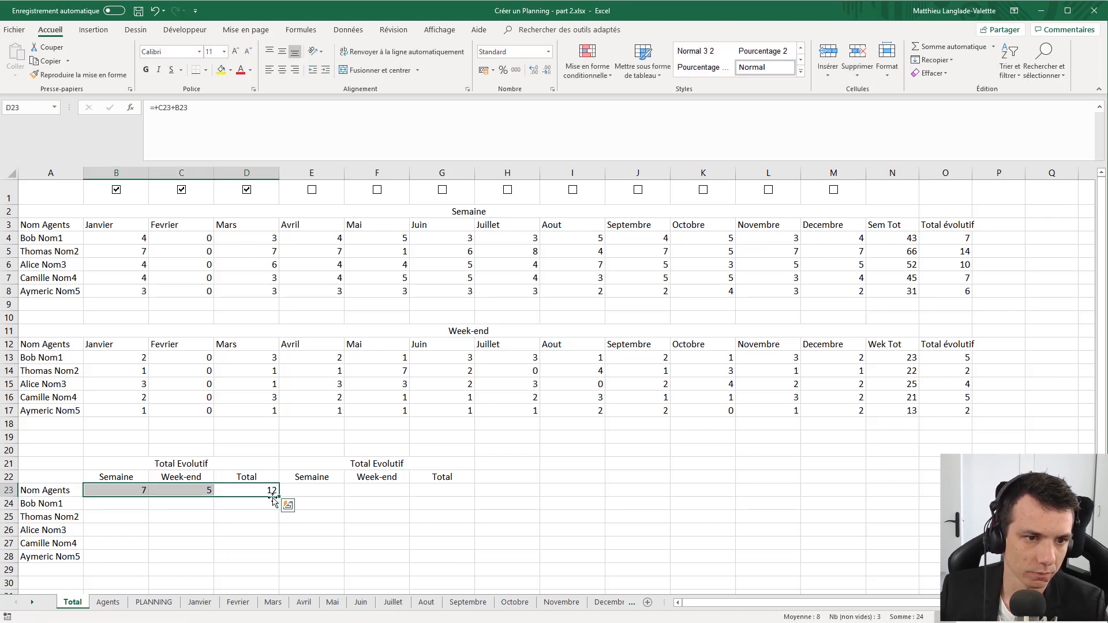
double_click(279, 497)
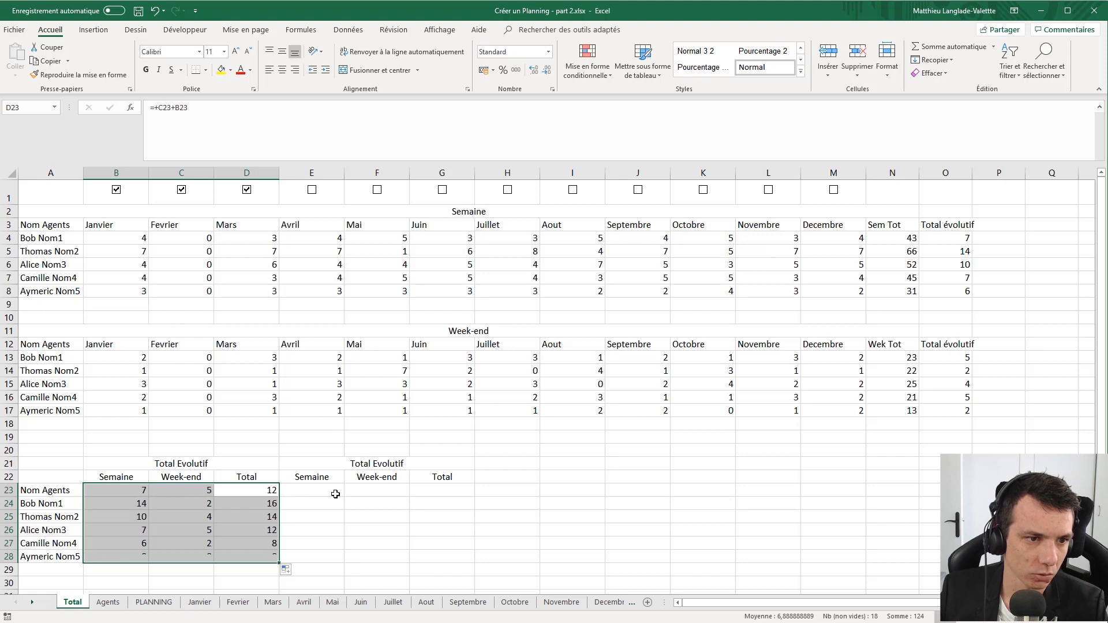
- Shorten the second group's merged heading in E21 to "Total"
click(306, 493)
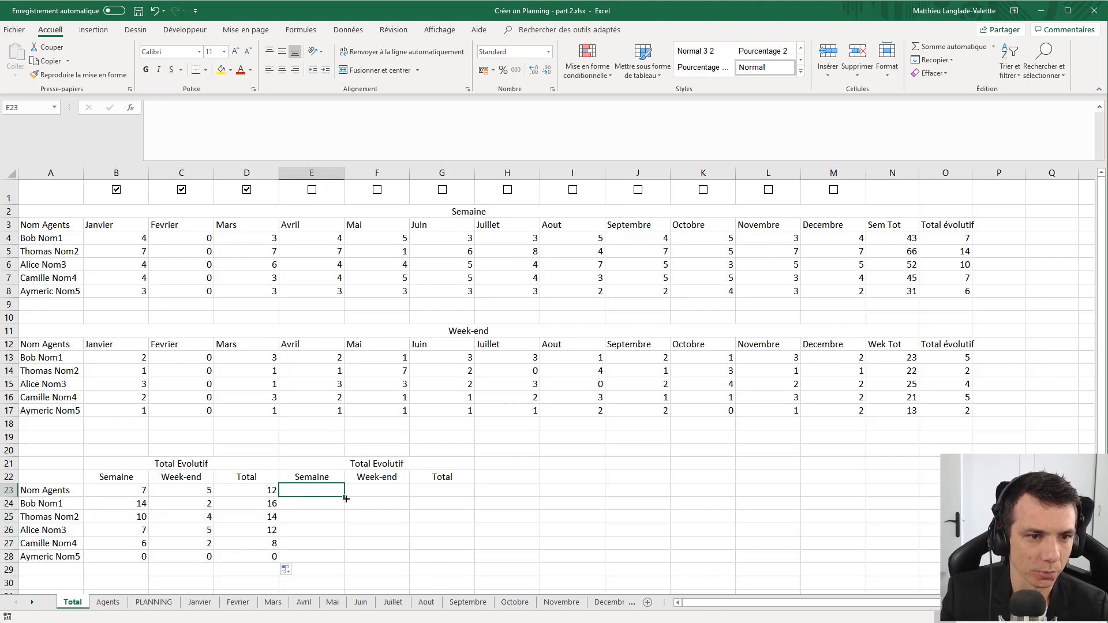
key(Up)
key(Up)
key(F2)
key(BackSpace)
key(BackSpace)
key(BackSpace)
key(BackSpace)
key(BackSpace)
key(BackSpace)
key(BackSpace)
key(BackSpace)
key(BackSpace)
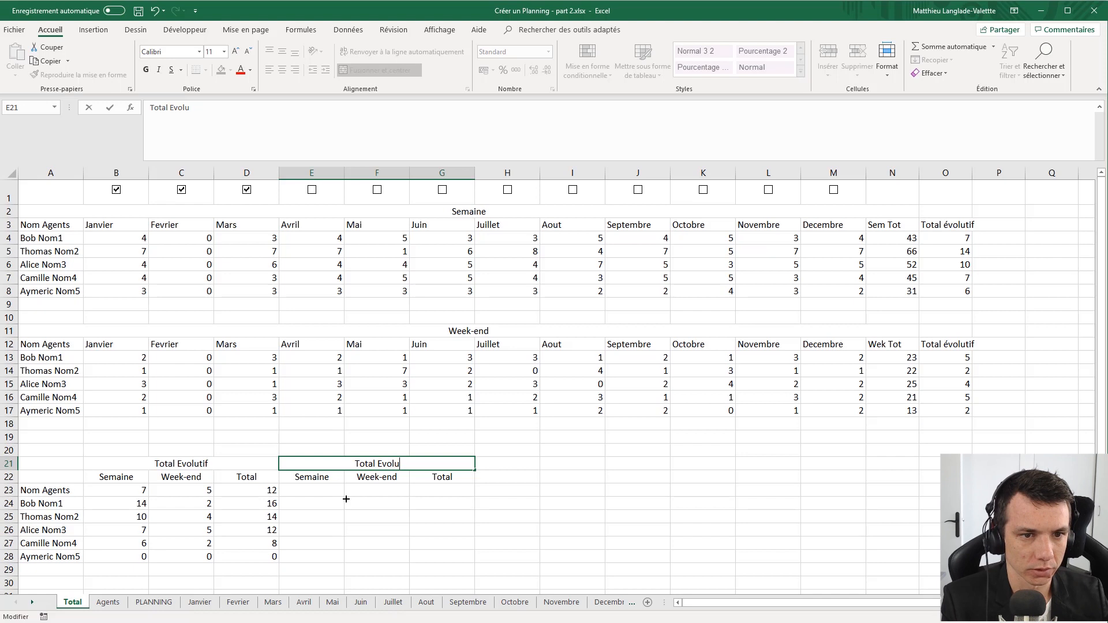
key(Return)
text($)
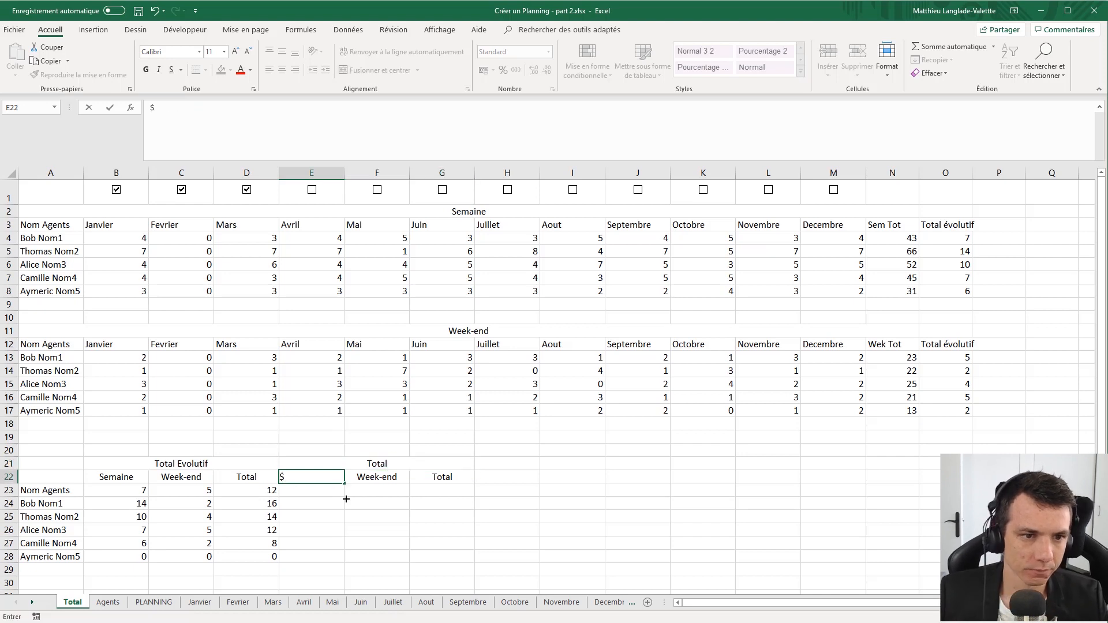
key(Escape)
- Link E23 to the yearly weekday total in N4 and F23 to the yearly weekend total in N13
click(321, 487)
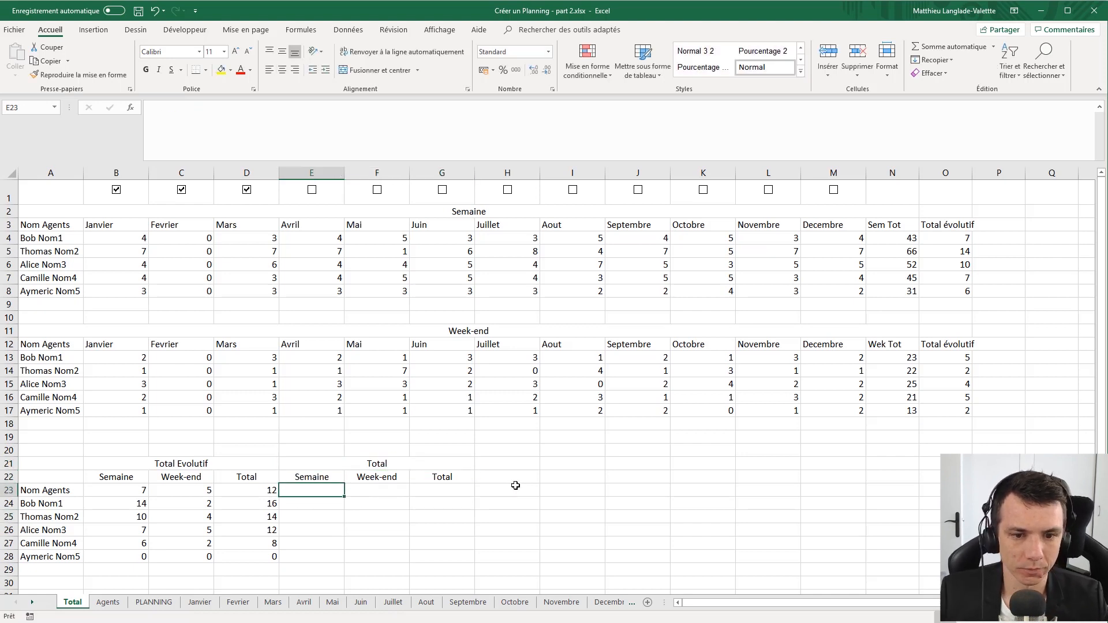
text(=)
click(897, 238)
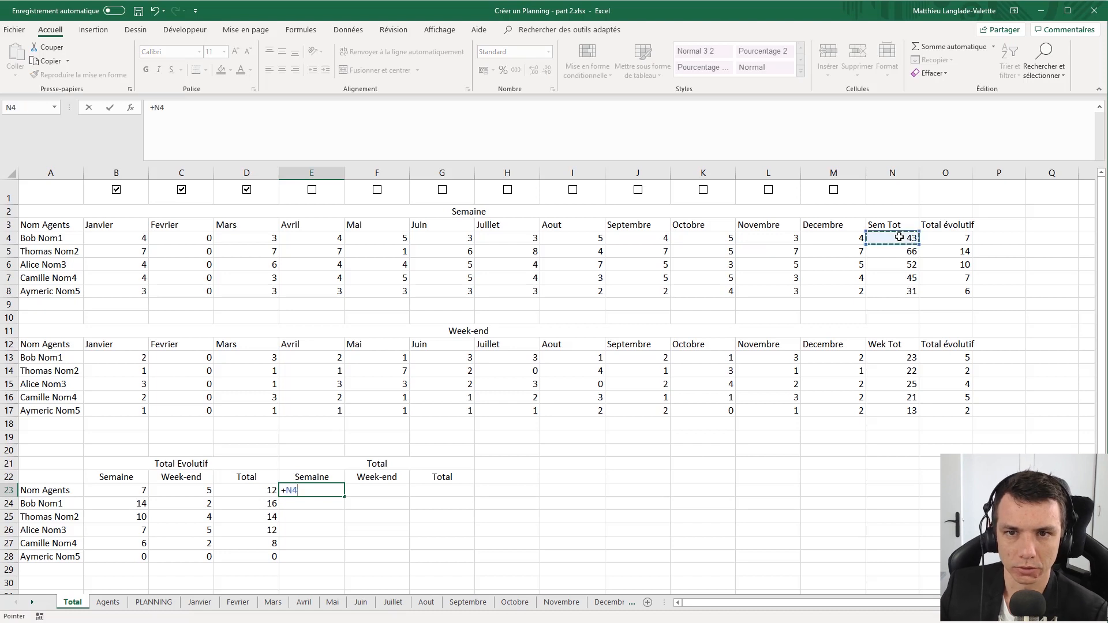
key(Return)
click(374, 493)
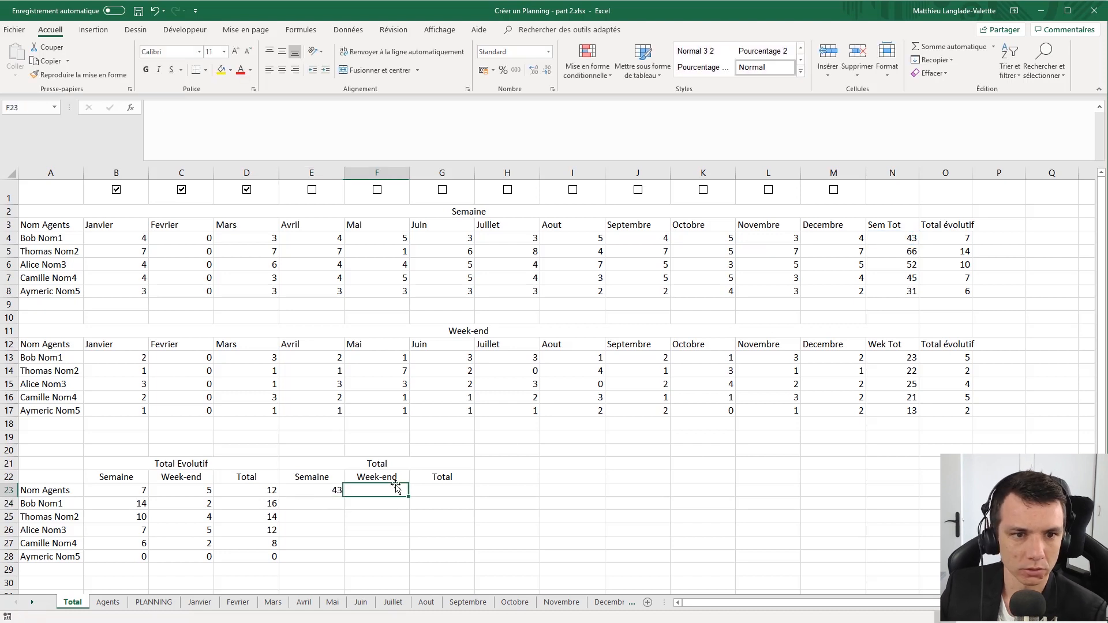
text(+)
click(885, 358)
key(Tab)
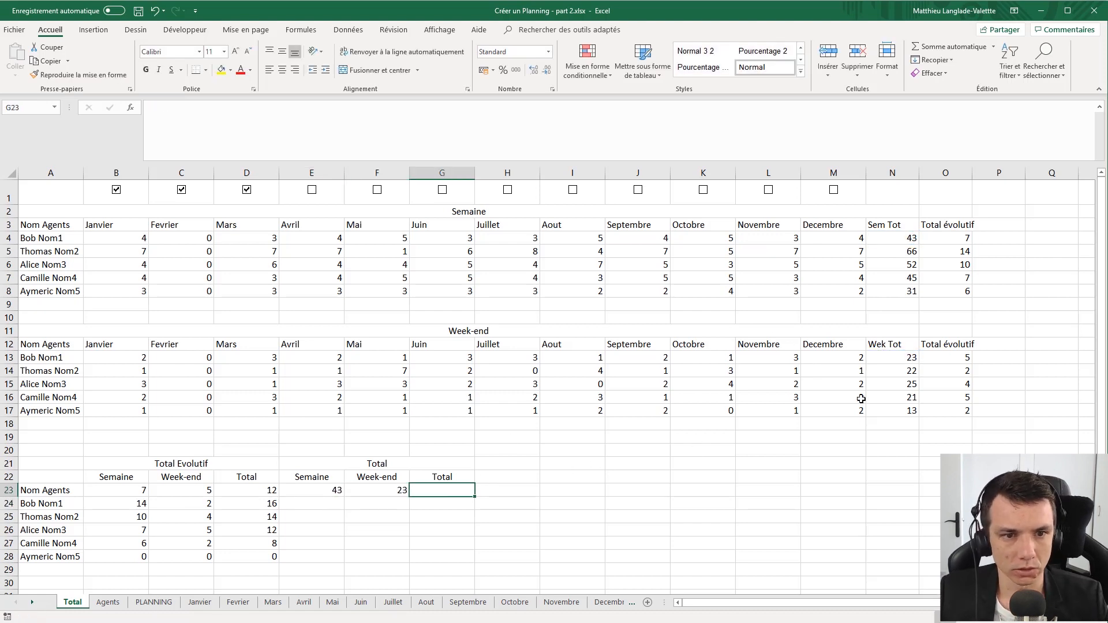
- Add the yearly weekday and weekend values in G23 with the formula =E23+F23
text(=)
key(Left)
key(Left)
text(+)
key(Left)
key(Return)
- Fill the formulas of E23:G23 down through row 28 and check the source references in column E
drag(331, 489, 474, 563)
click(381, 543)
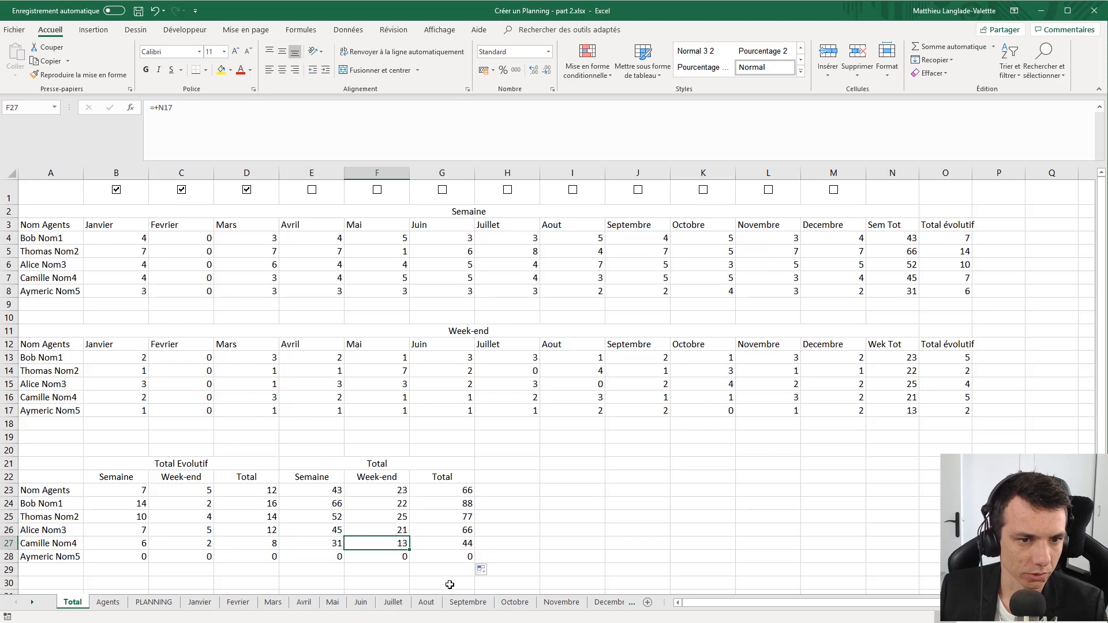
click(332, 492)
key(Down)
key(Down)
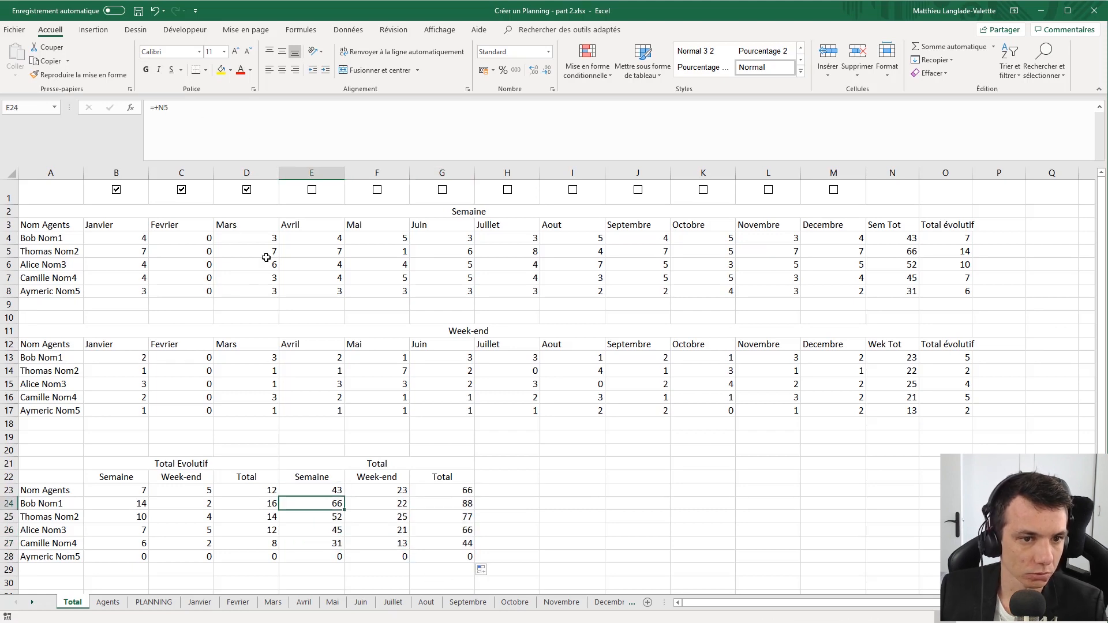
text(=+N6)
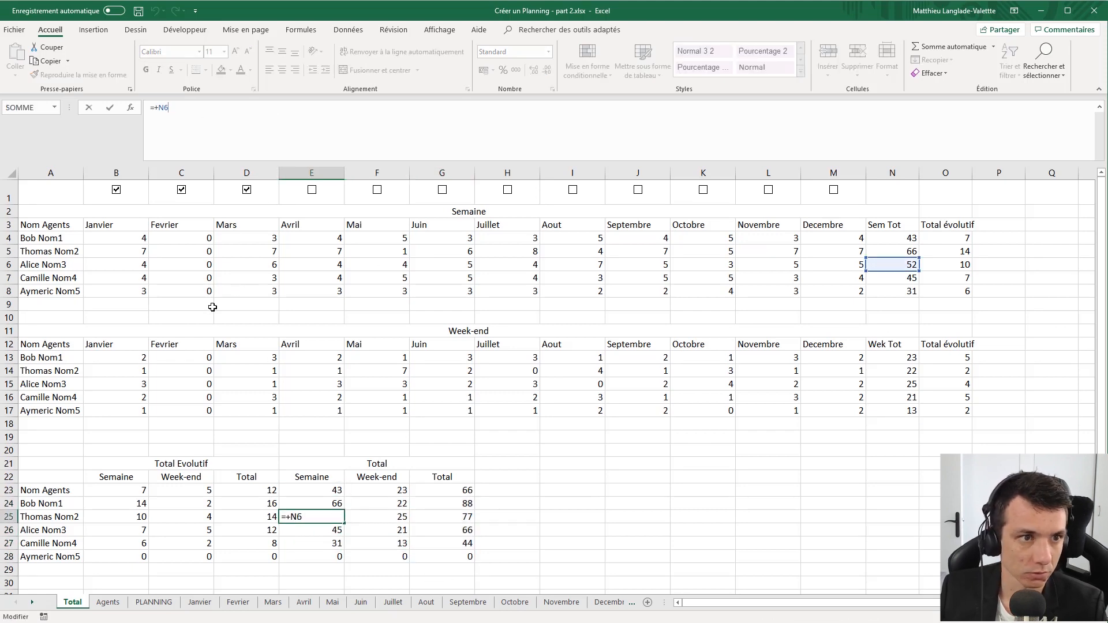
key(Return)
click(547, 465)
scroll(490, 453, down, 1)
scroll(232, 455, up, 1)
scroll(177, 307, down, 3)
scroll(198, 372, up, 3)
- Narrow the month columns B to M together so the tables take up less width
click(116, 172)
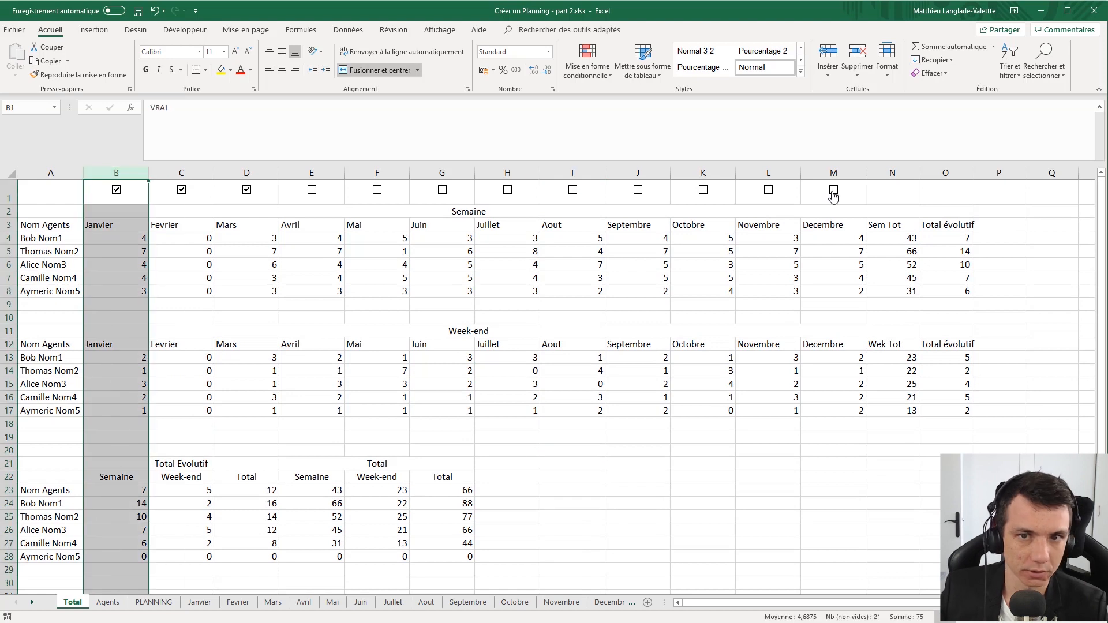
shift+click(833, 172)
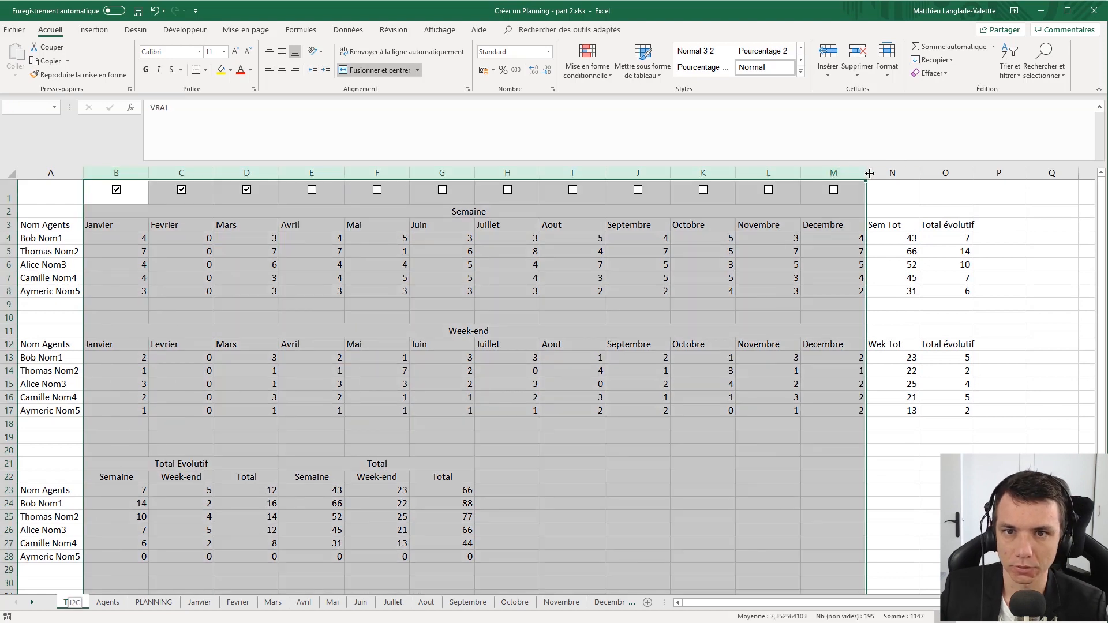
drag(866, 173, 854, 174)
click(588, 504)
- Look over the Total Evolutif and Total groups of the summary table in rows 21 to 28
scroll(352, 507, down, 1)
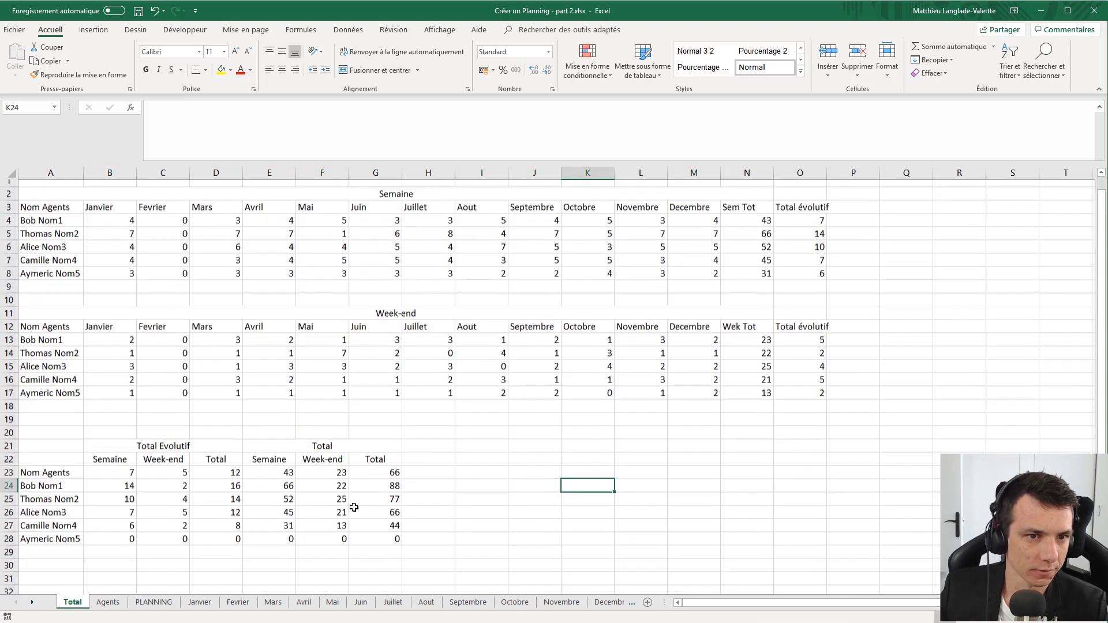
scroll(352, 508, up, 1)
click(472, 514)
drag(104, 491, 223, 554)
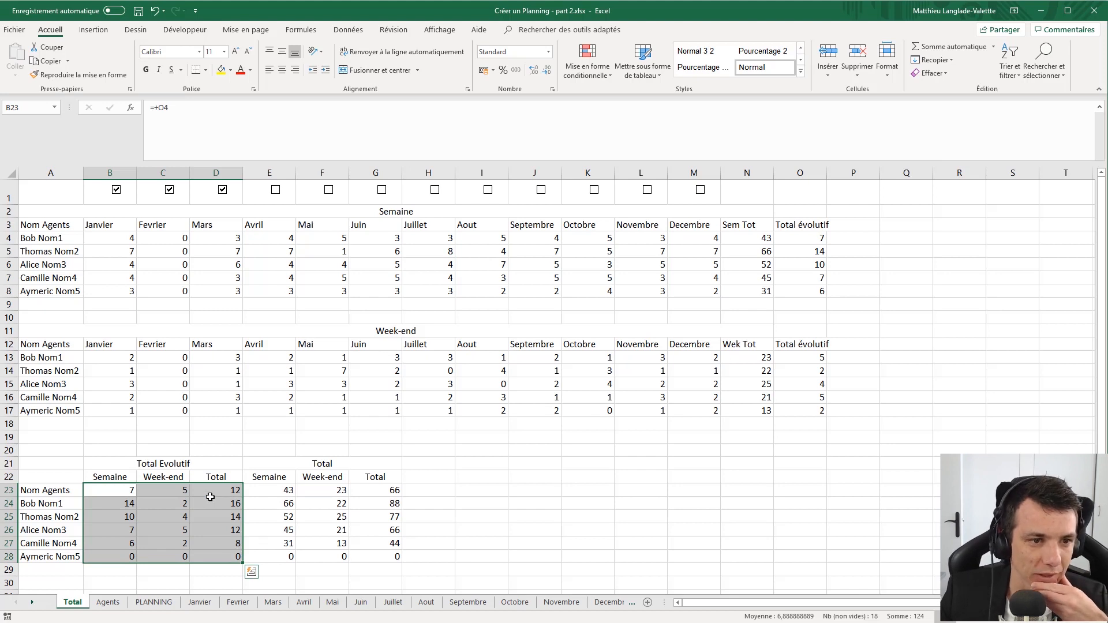
click(404, 504)
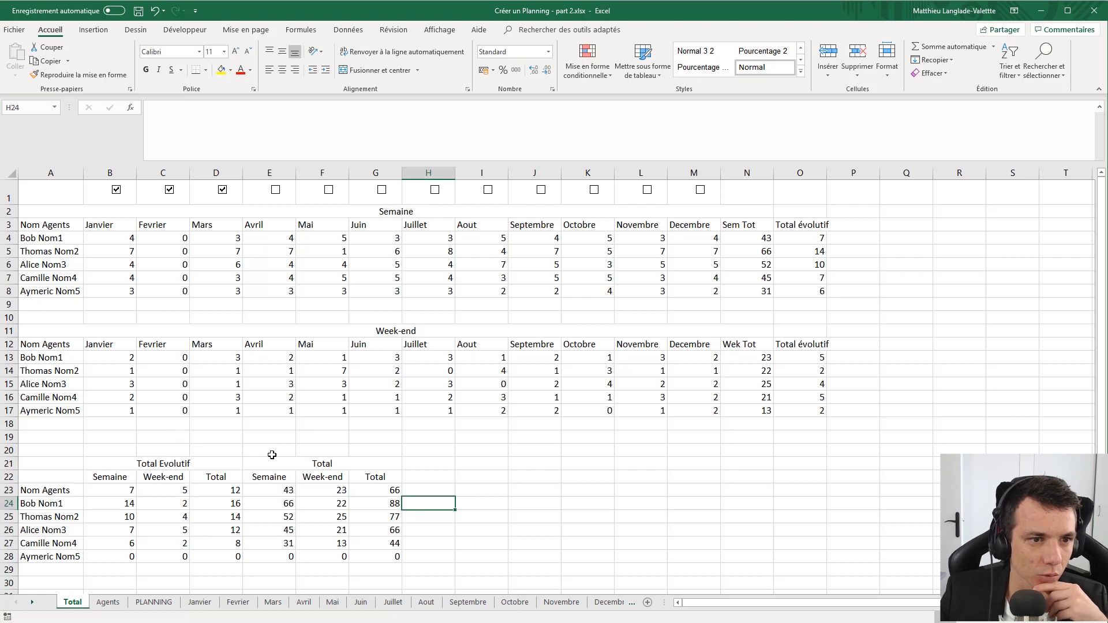
click(336, 461)
scroll(484, 474, down, 3)
scroll(478, 474, up, 3)
click(478, 474)
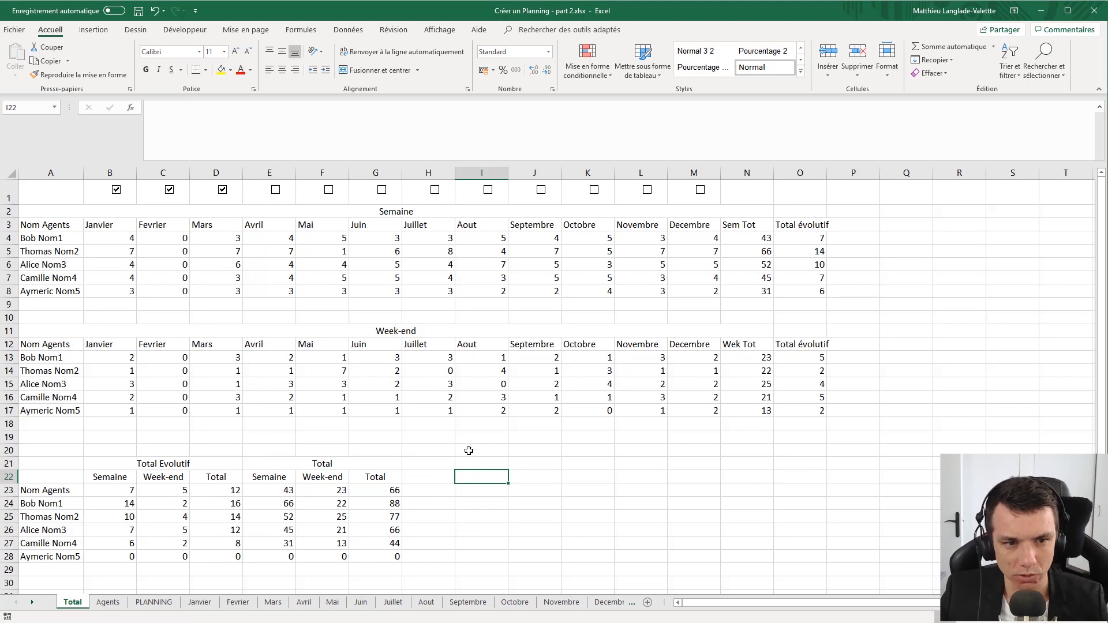
click(441, 475)
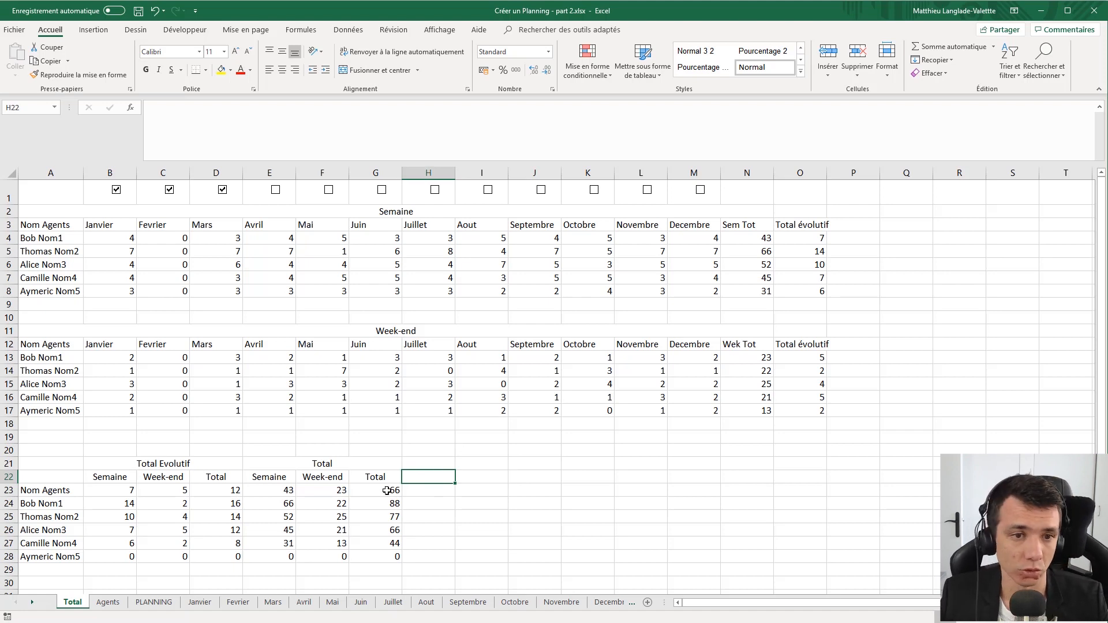
- Add the group headings "Total Heures" in H21 and "Total €" in K21
drag(440, 466, 534, 466)
text(Total)
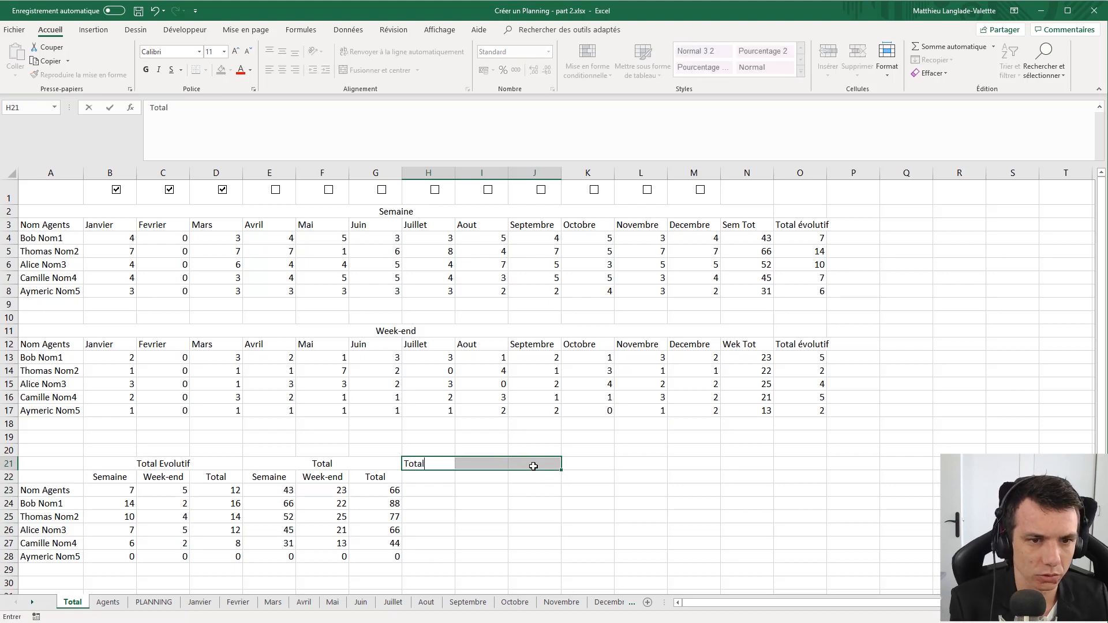
text( Heures)
key(Return)
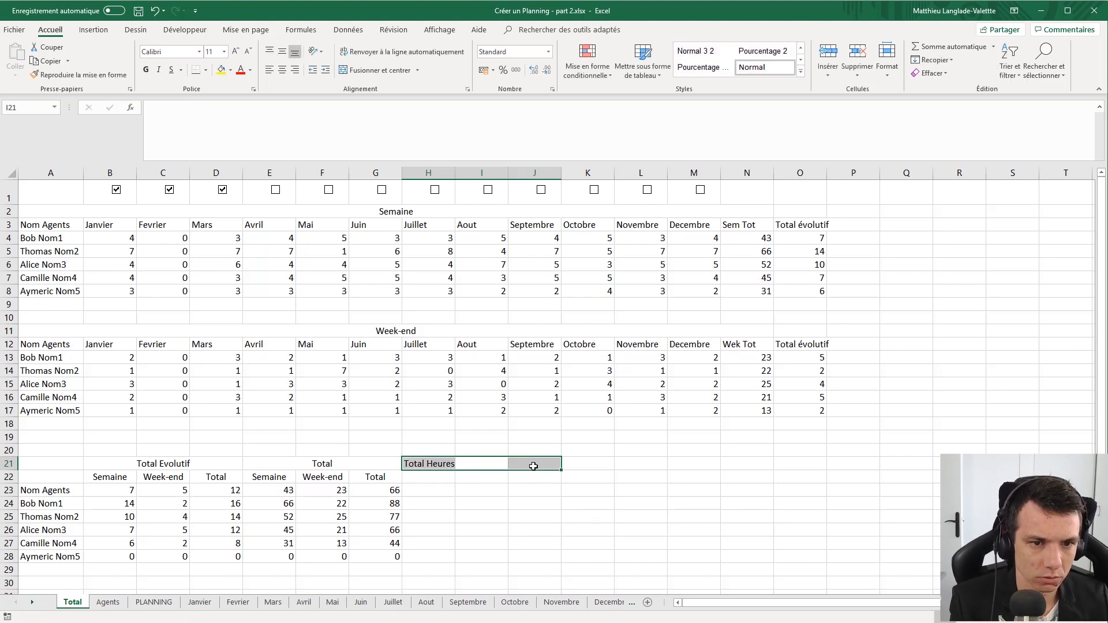
key(Right)
key(Right)
text(TYot)
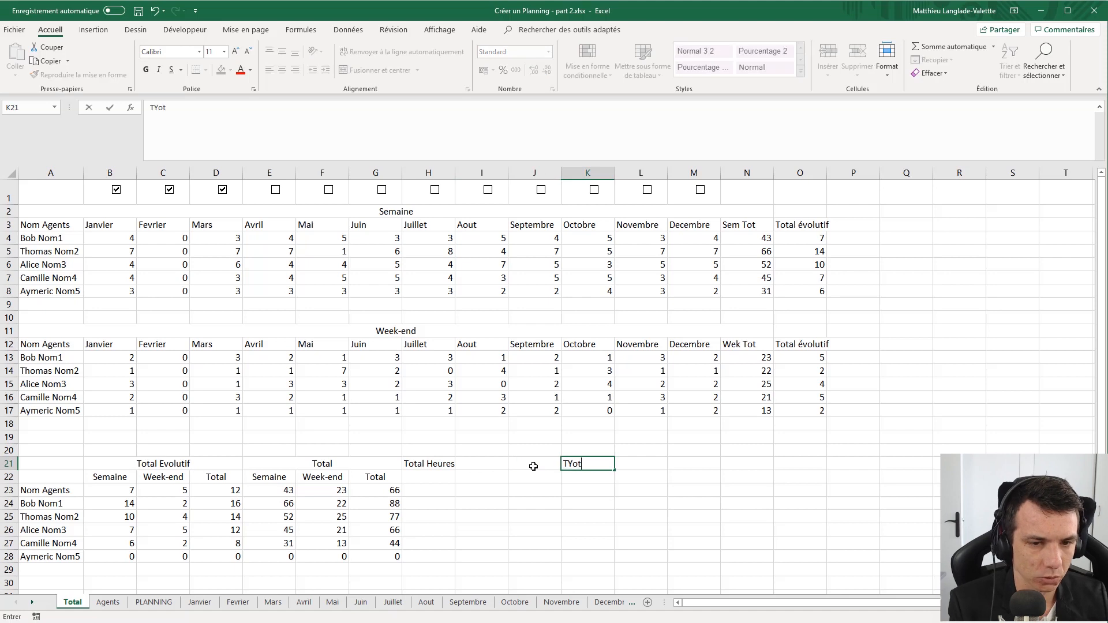
key(BackSpace)
key(BackSpace)
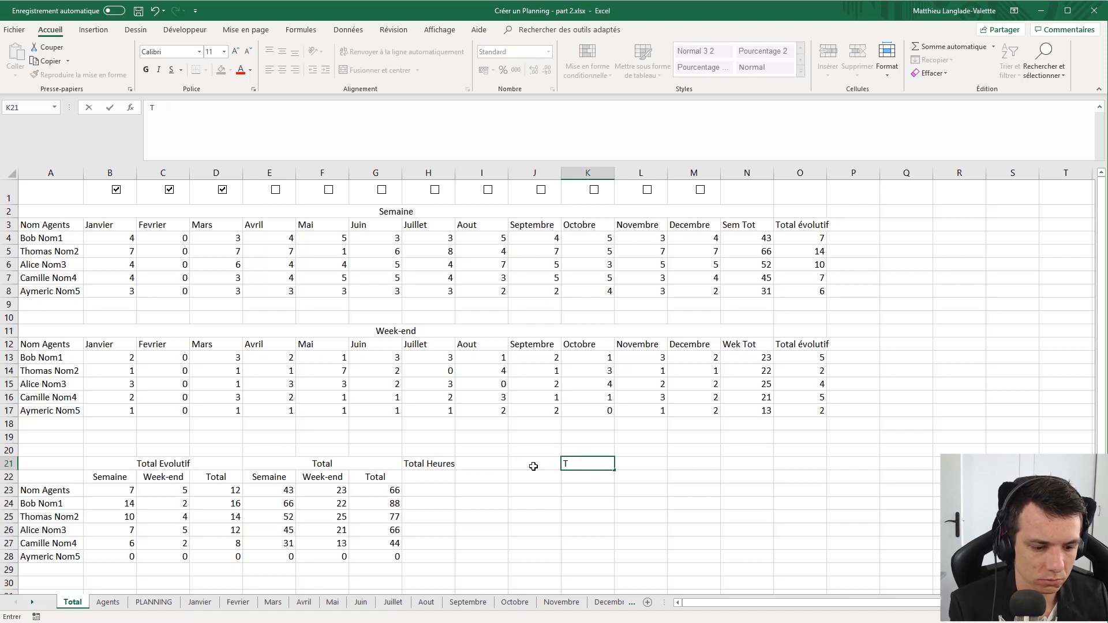
key(Return)
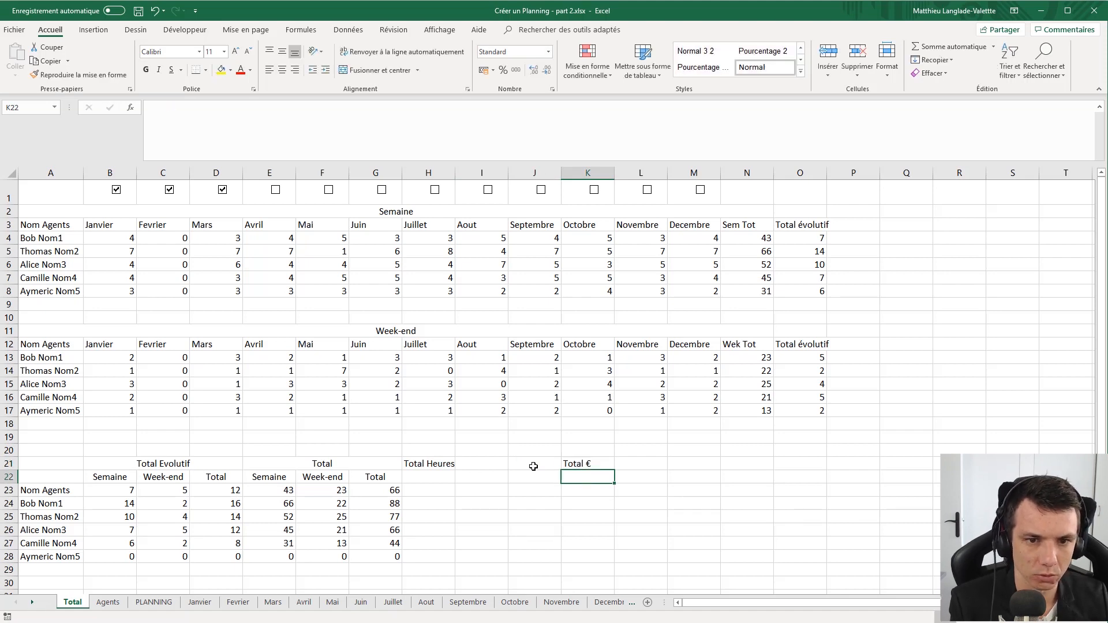
- Merge and center the "Total Heures" heading across H21:J21 and the "Total €" heading across K21:M21
key(Up)
key(Left)
key(Left)
key(Left)
key(shift+Right)
key(shift+Right)
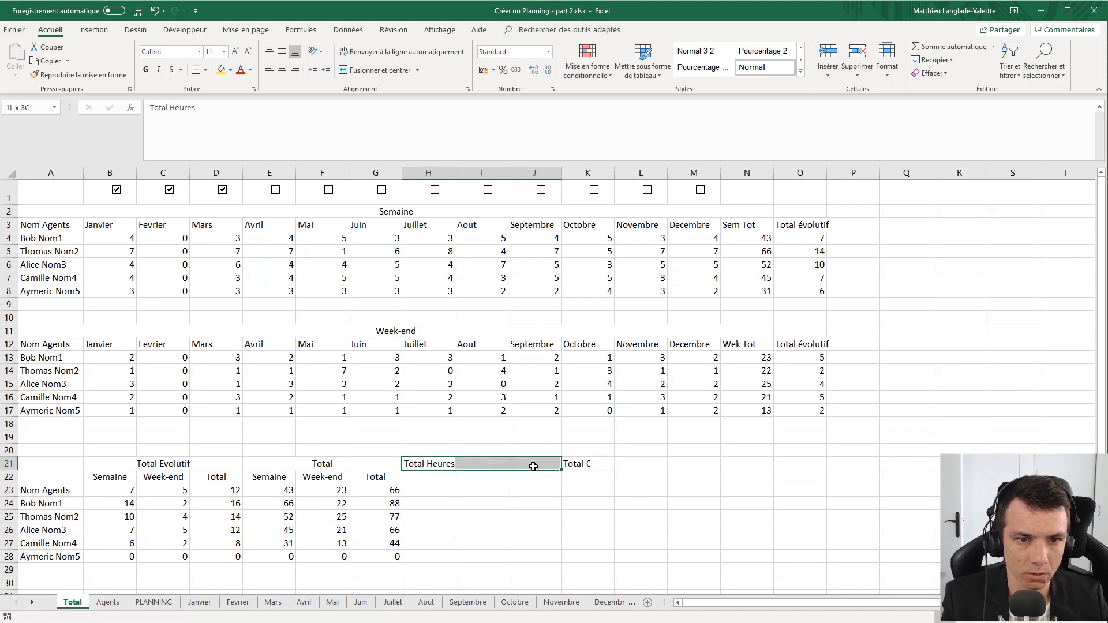
click(381, 70)
drag(586, 465, 702, 465)
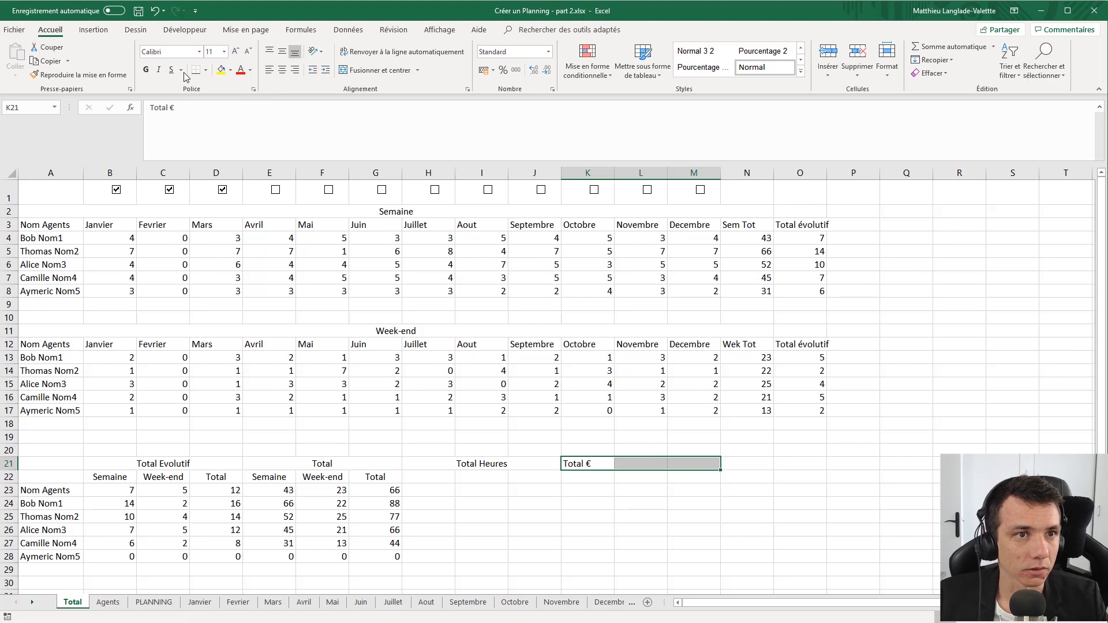
click(378, 70)
click(430, 477)
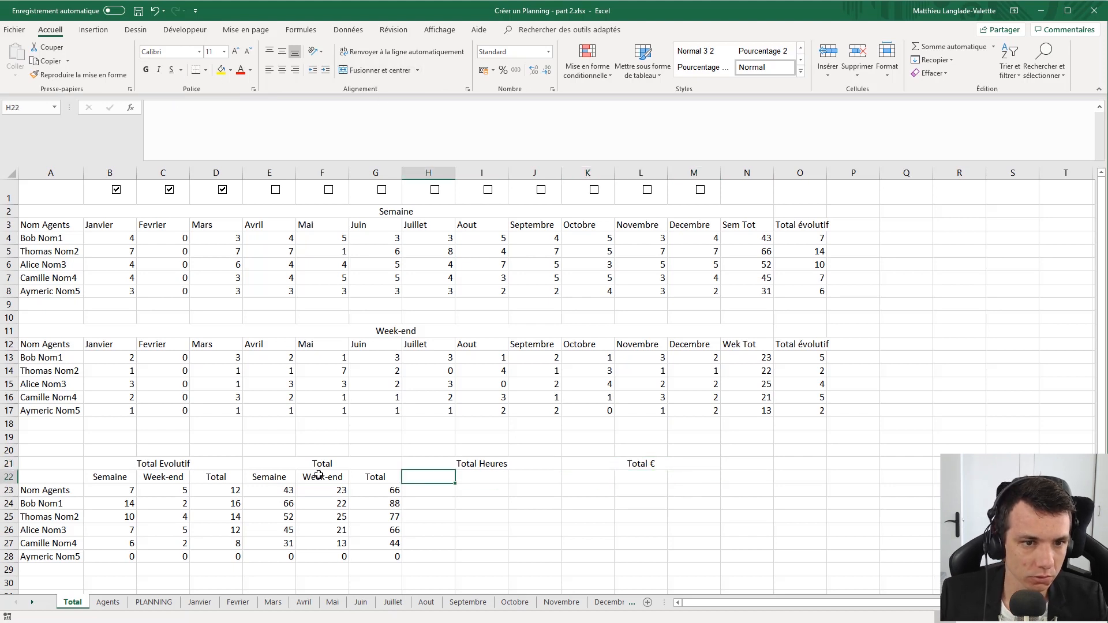
- Copy the Semaine, Week-end and Total subheadings from E22:G22 to H22:J22 and K22:M22
drag(269, 476, 375, 478)
key(ctrl+c)
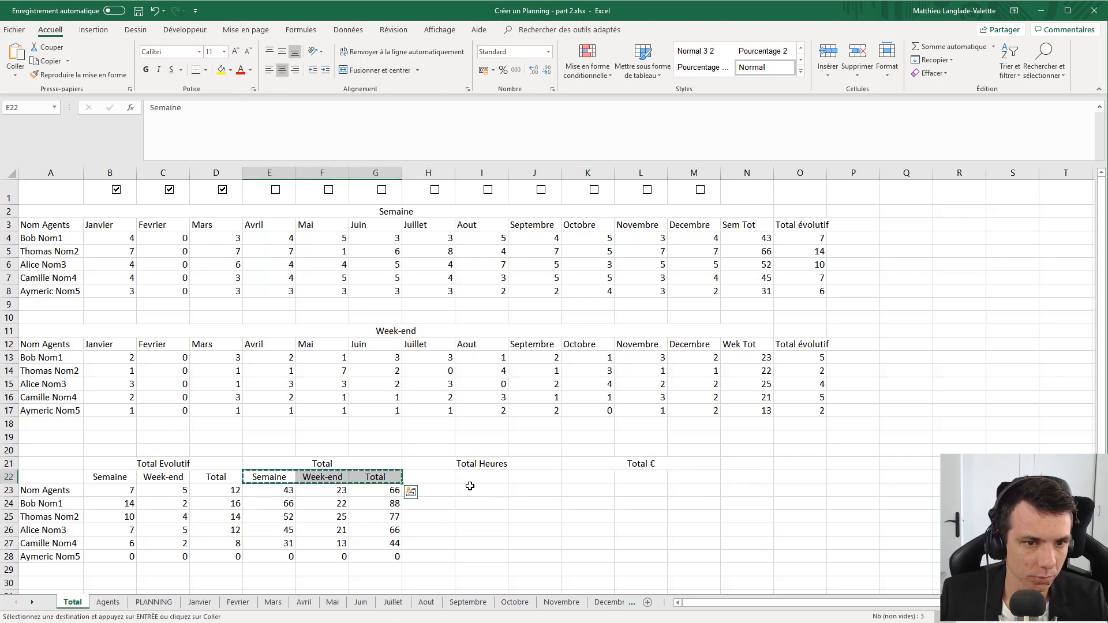
click(439, 479)
key(ctrl+v)
click(595, 479)
key(ctrl+v)
click(534, 503)
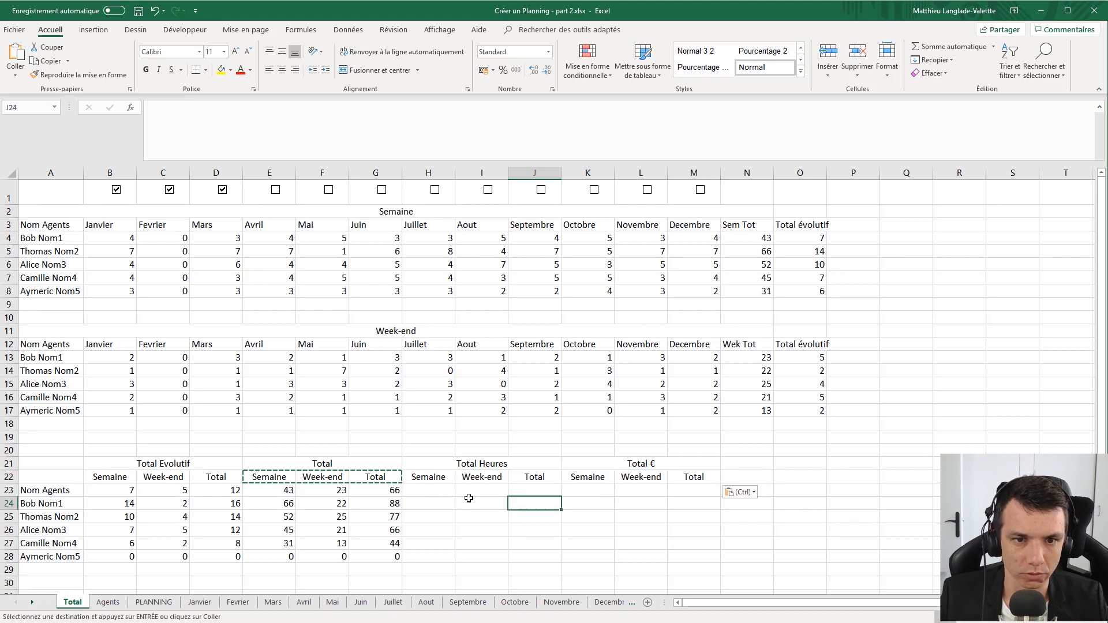
- Insert two blank rows at row 20, above the summary table
click(433, 491)
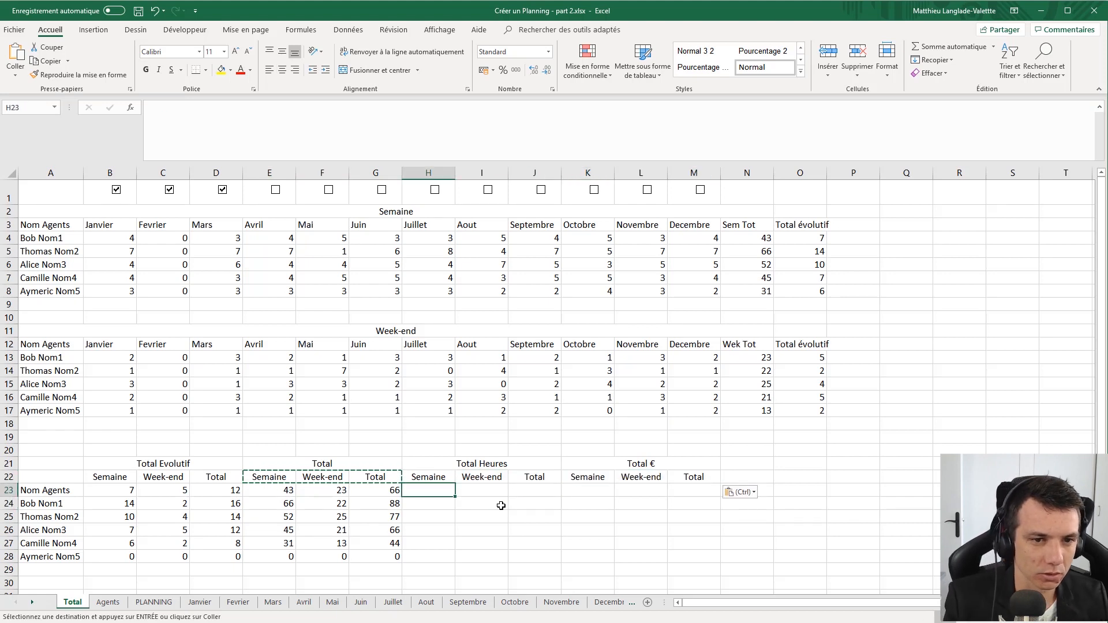
scroll(495, 503, down, 2)
scroll(486, 510, up, 2)
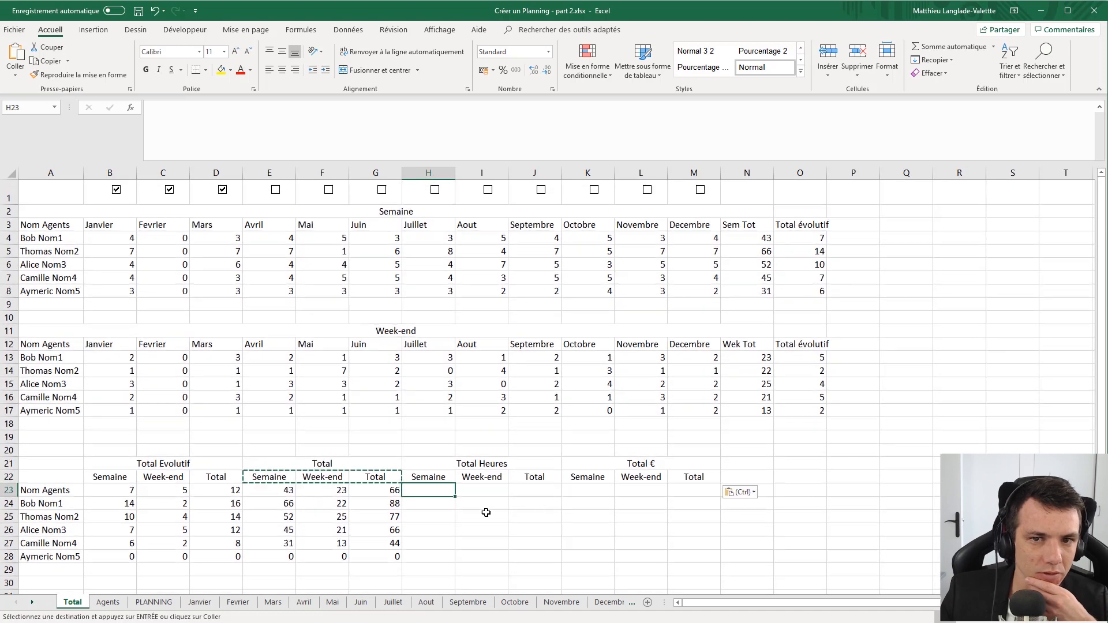
right_click(12, 451)
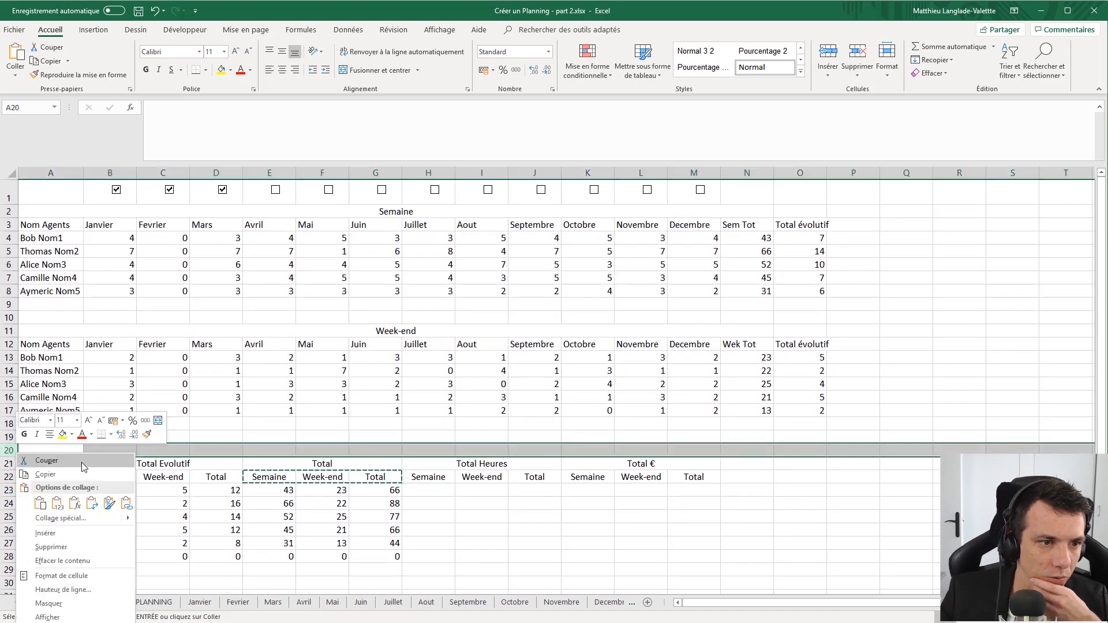
click(73, 532)
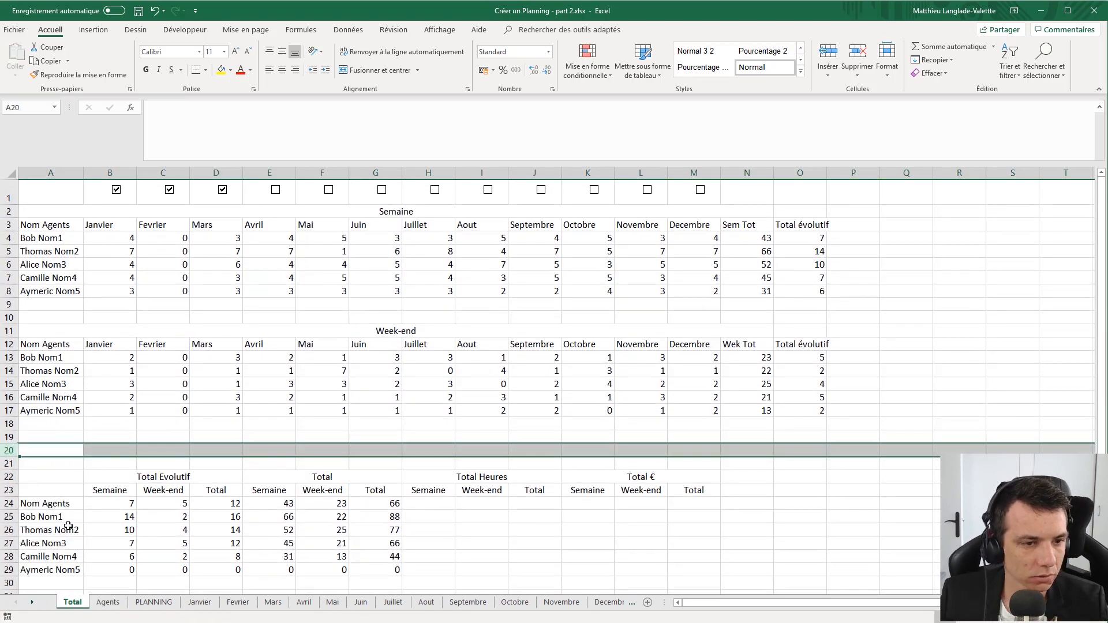
- Label cell A20 "Heures Semaines:" and cell A21 "Heures Week-end:"
click(67, 451)
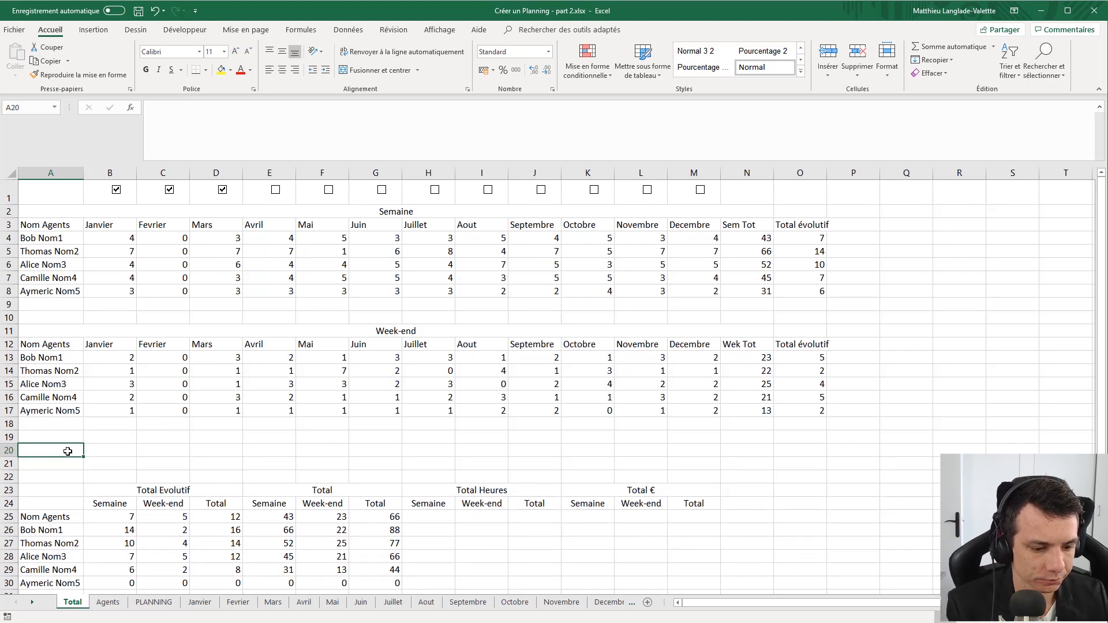
text(Heures Semaines:)
key(Return)
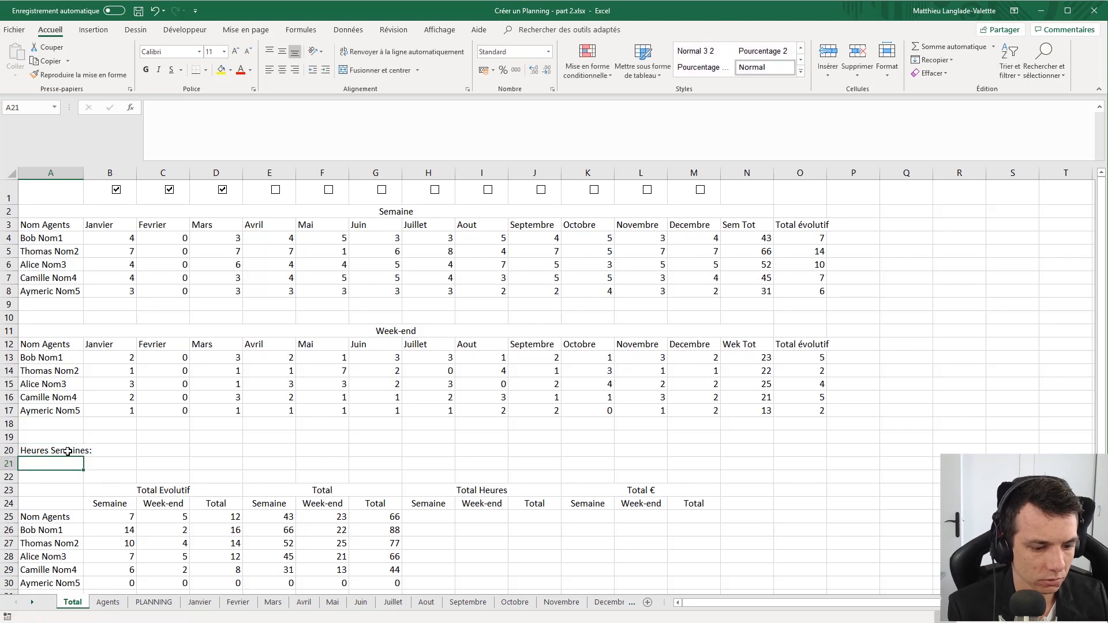
text(Heures Week-e)
text(nd!)
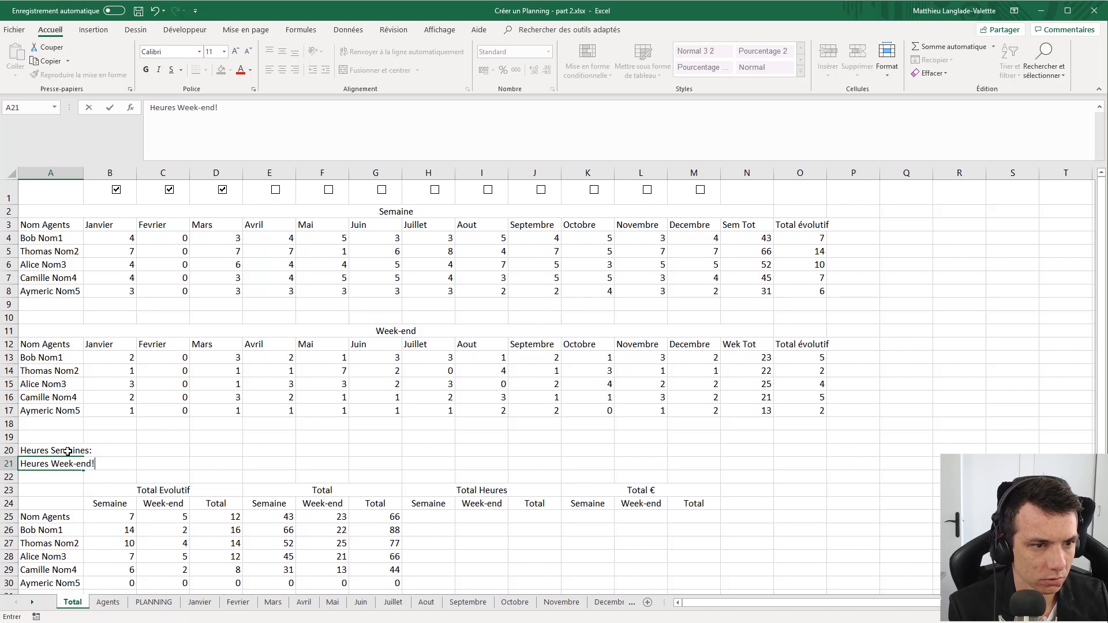
text(:)
key(Return)
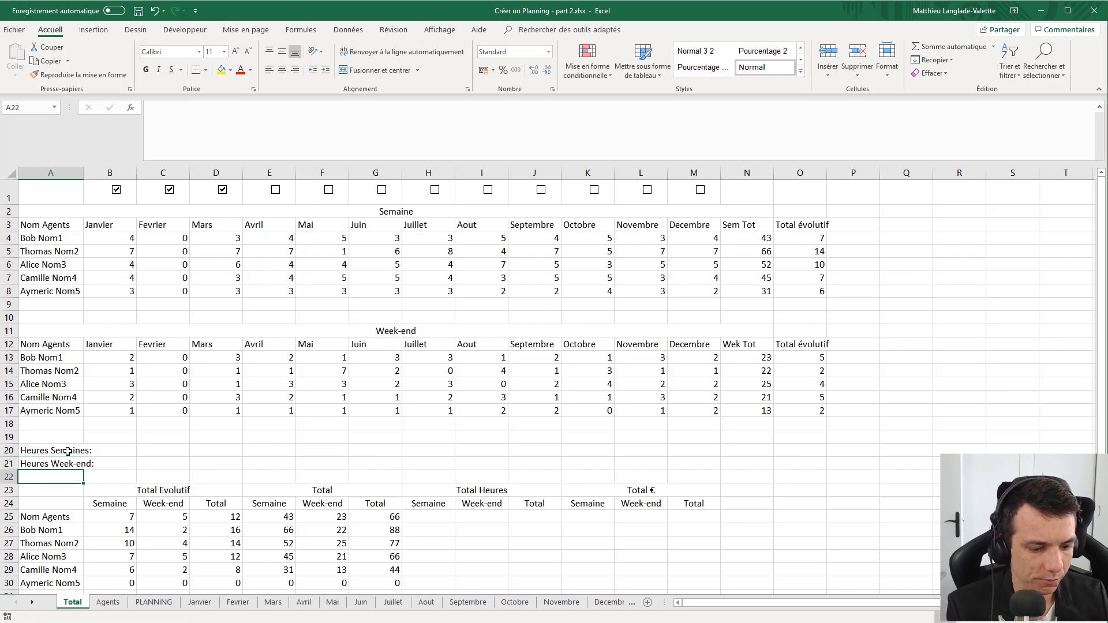
- Label cell A22 "Coût Heure" and insert two blank rows at row 23, above the summary table
text(Co)
text(Cou)
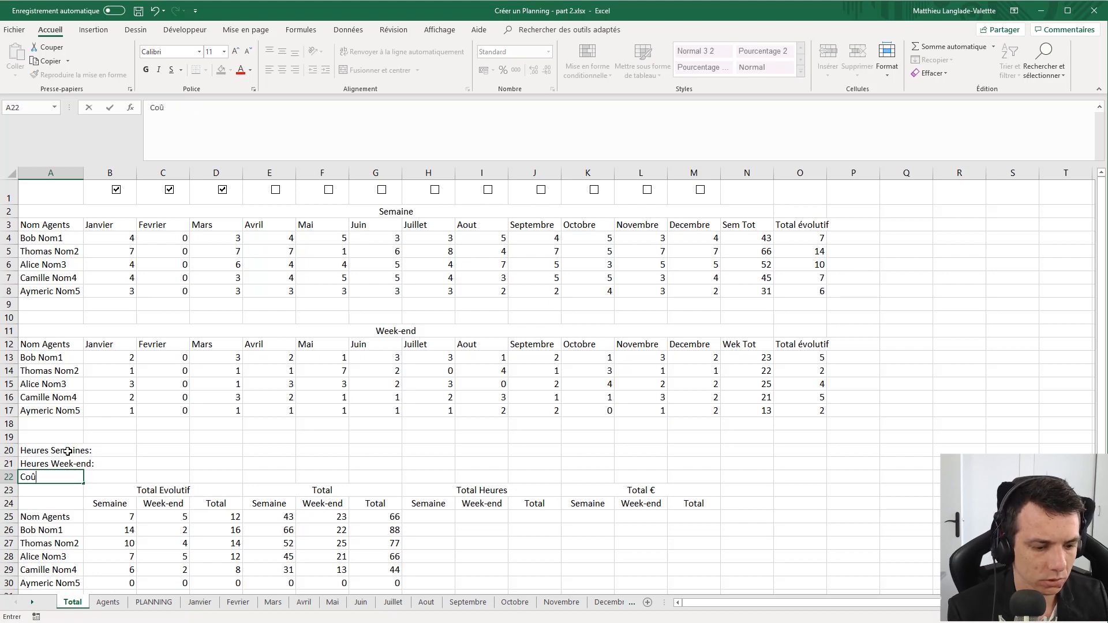
text(t Heure)
key(Return)
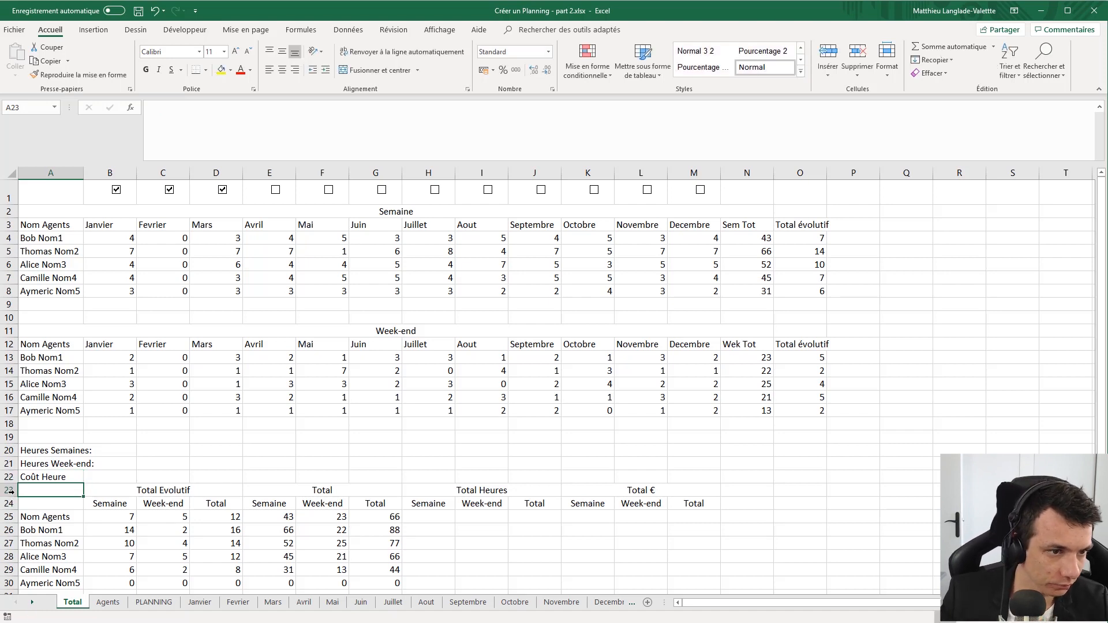
right_click(9, 490)
click(53, 568)
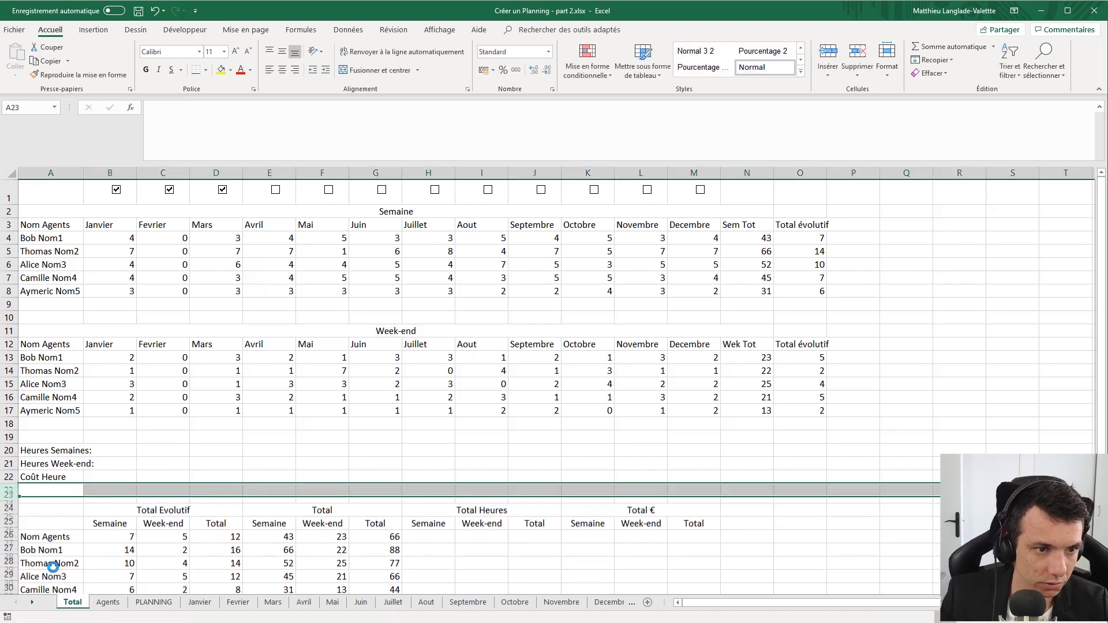
- Enter 8 weekday hours in B20 and 12 weekend hours in B21
click(112, 450)
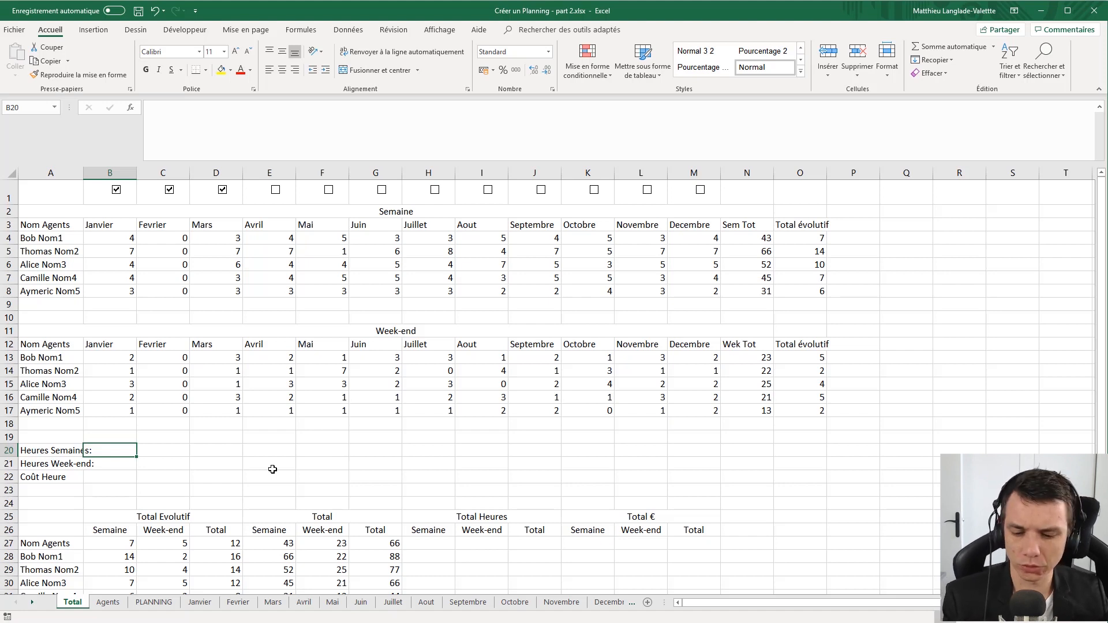
text(8)
key(Return)
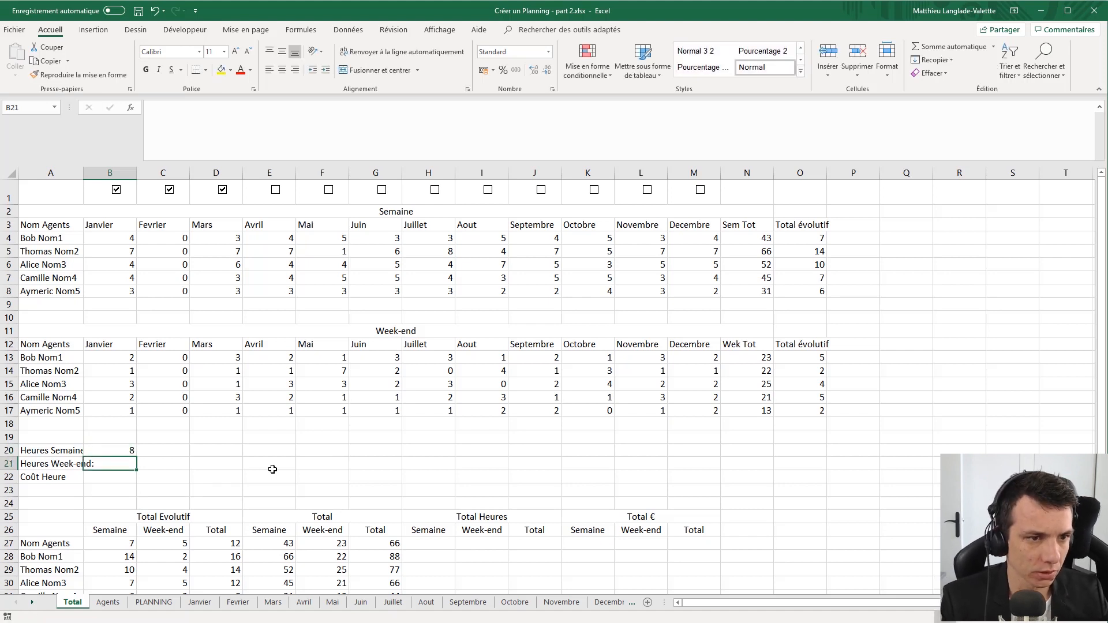
text(12)
key(Return)
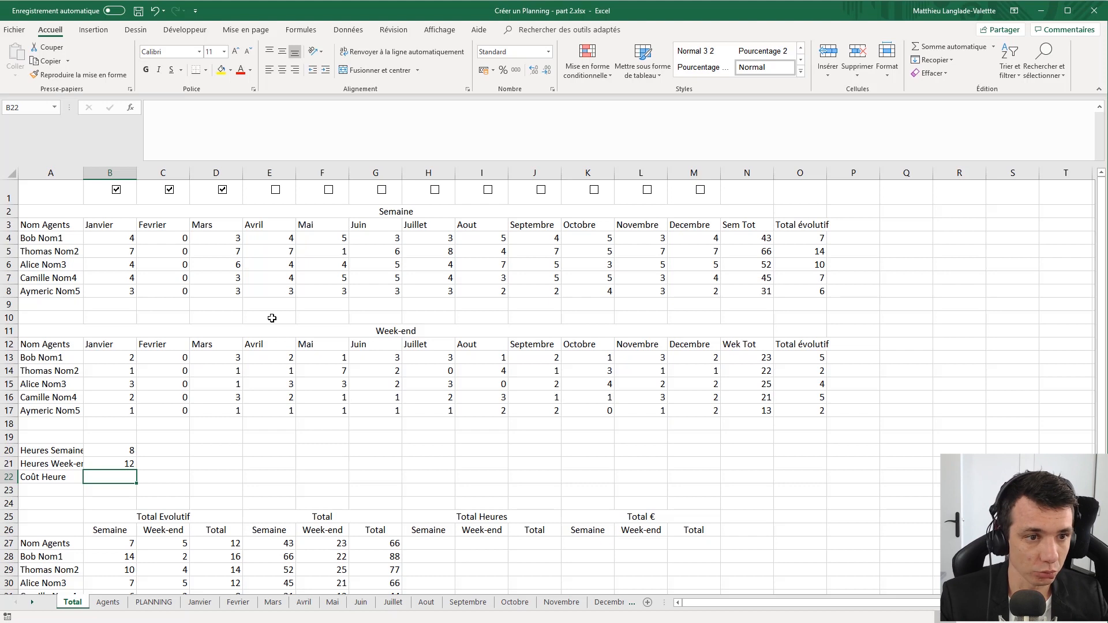
- Set the hourly cost in B22 to 8 and apply the accounting number format
text(8)
key(ctrl+Return)
click(483, 70)
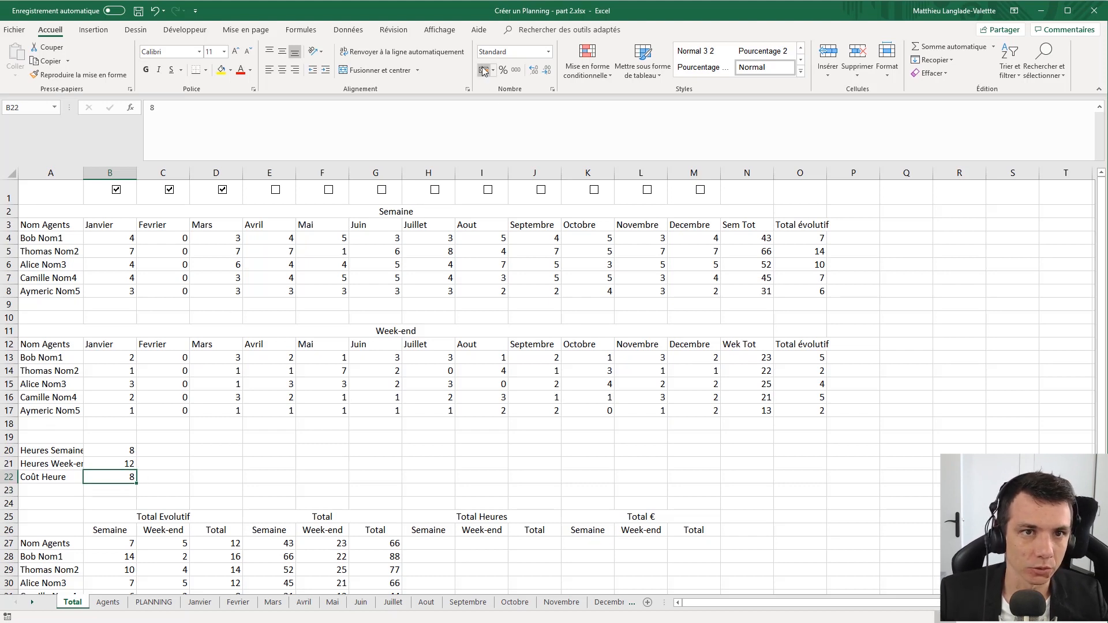
- Calculate the first agent row's weekday hours in H27 by multiplying B27 by the weekday hours in B20
click(409, 348)
click(185, 465)
scroll(496, 452, down, 3)
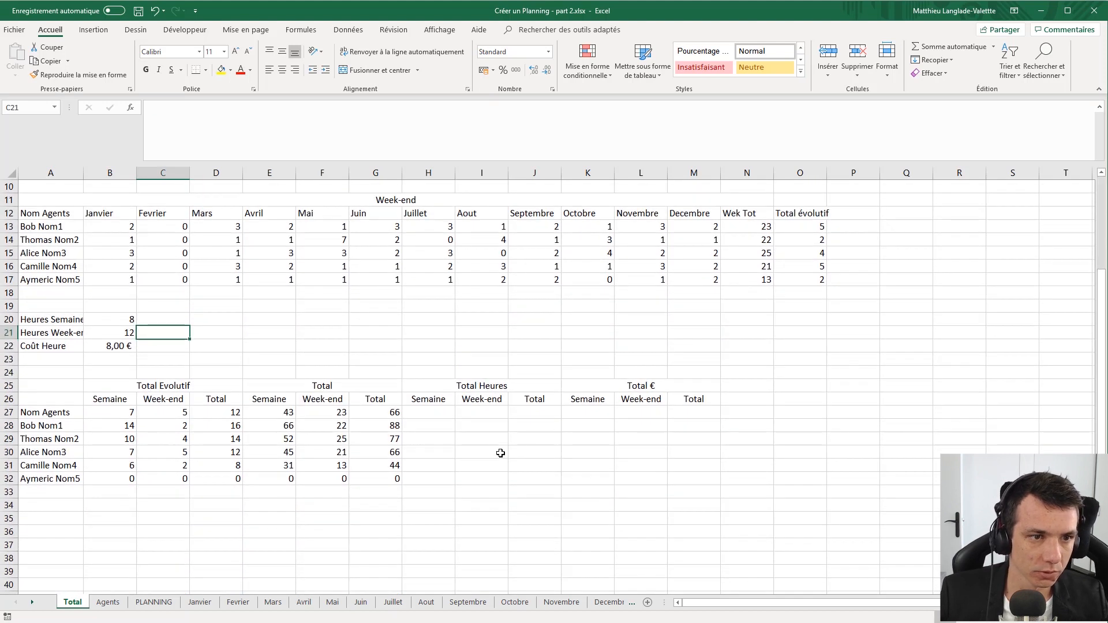
click(433, 425)
click(433, 413)
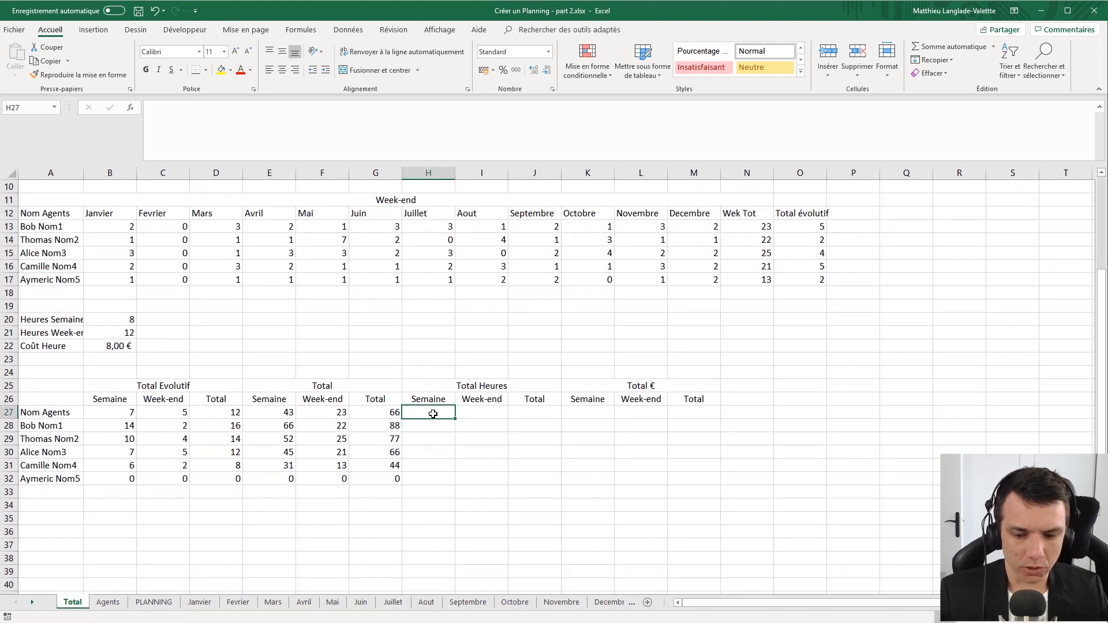
text(+)
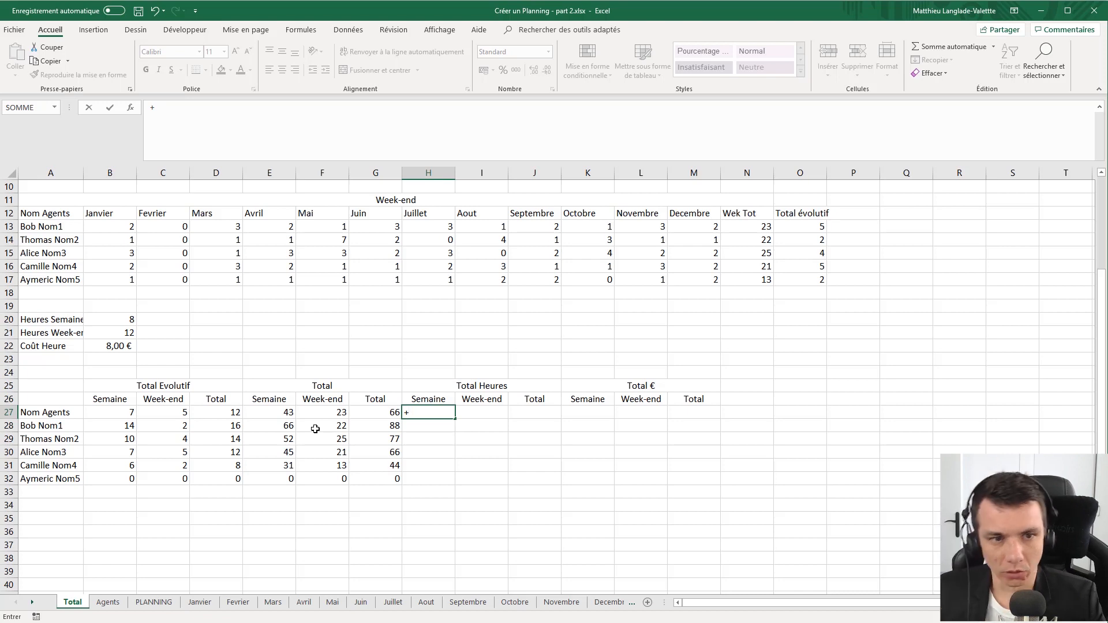
scroll(453, 410, up, 2)
scroll(462, 438, down, 5)
scroll(415, 445, up, 6)
scroll(270, 481, down, 1)
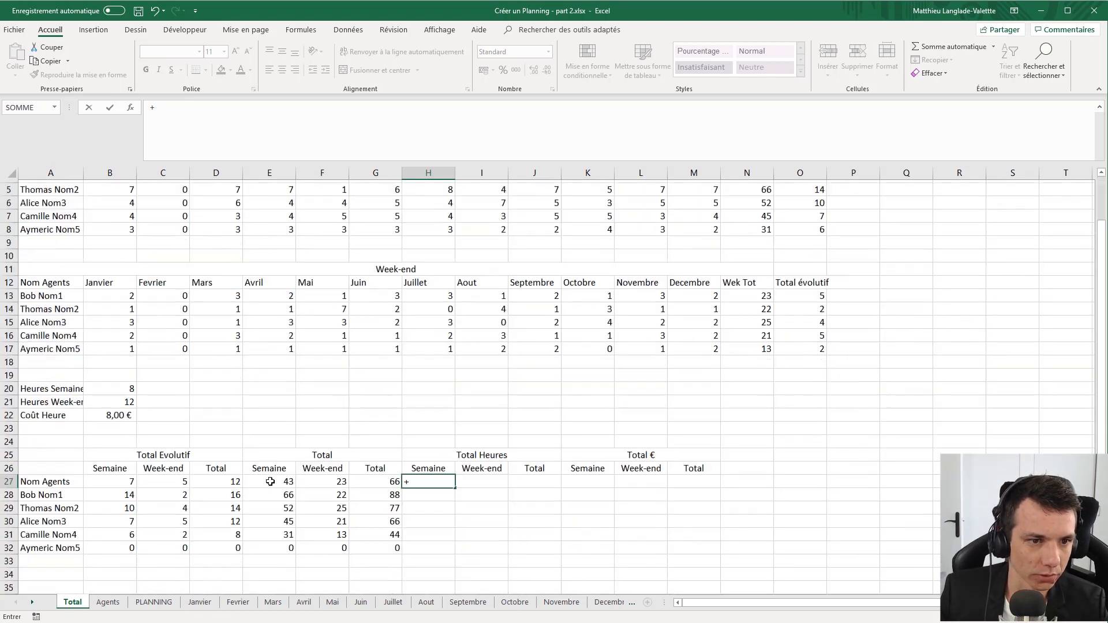
scroll(270, 481, down, 2)
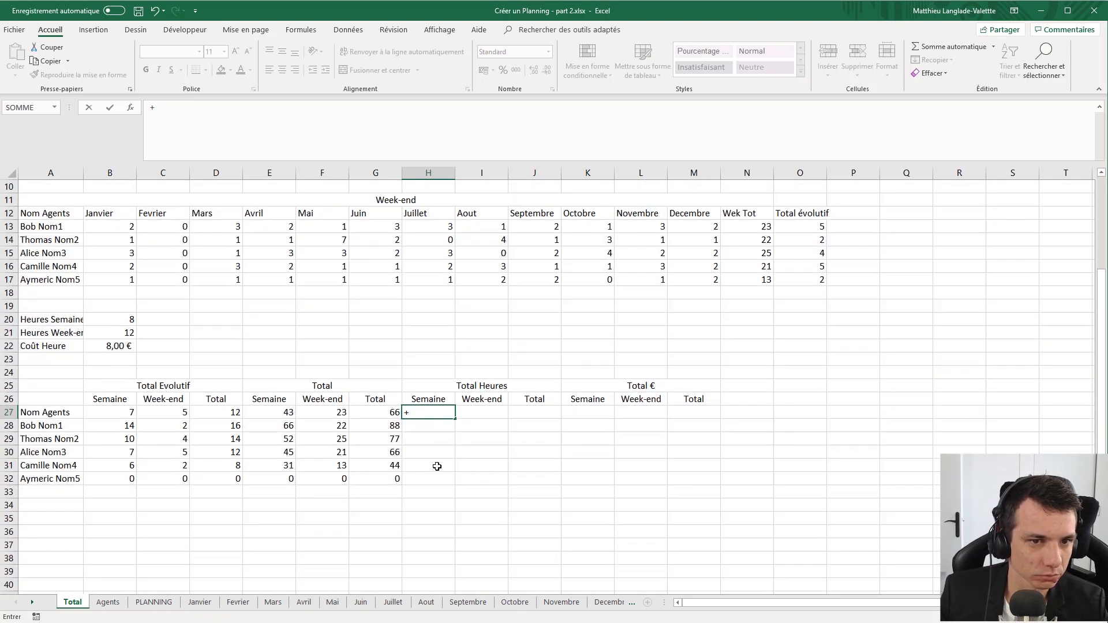
scroll(326, 445, up, 3)
scroll(231, 432, down, 3)
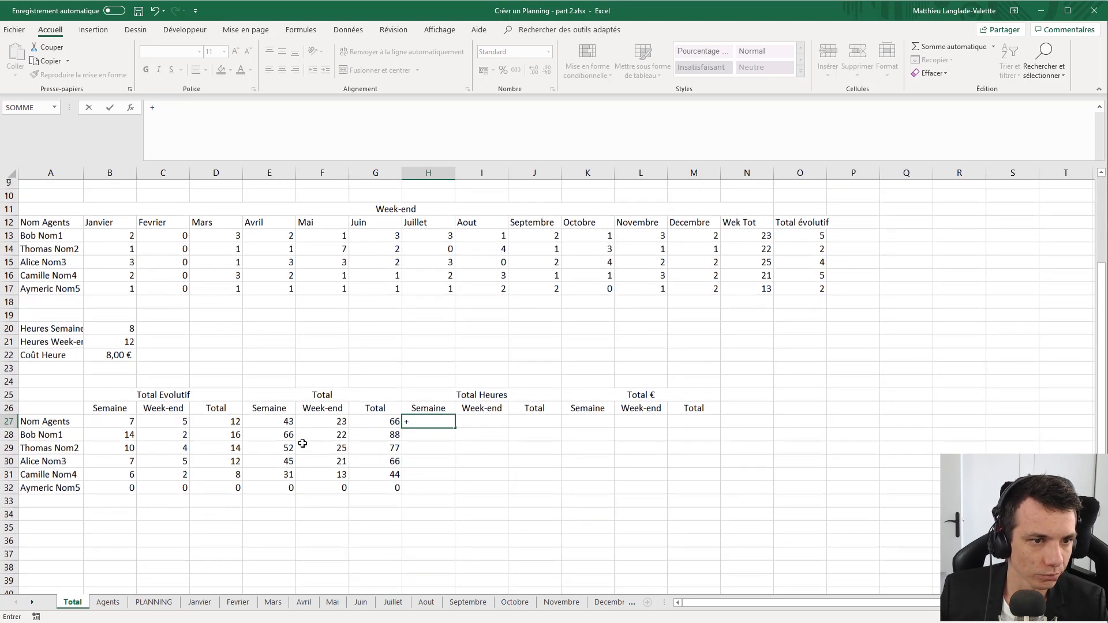
click(124, 414)
click(166, 416)
click(235, 415)
click(105, 414)
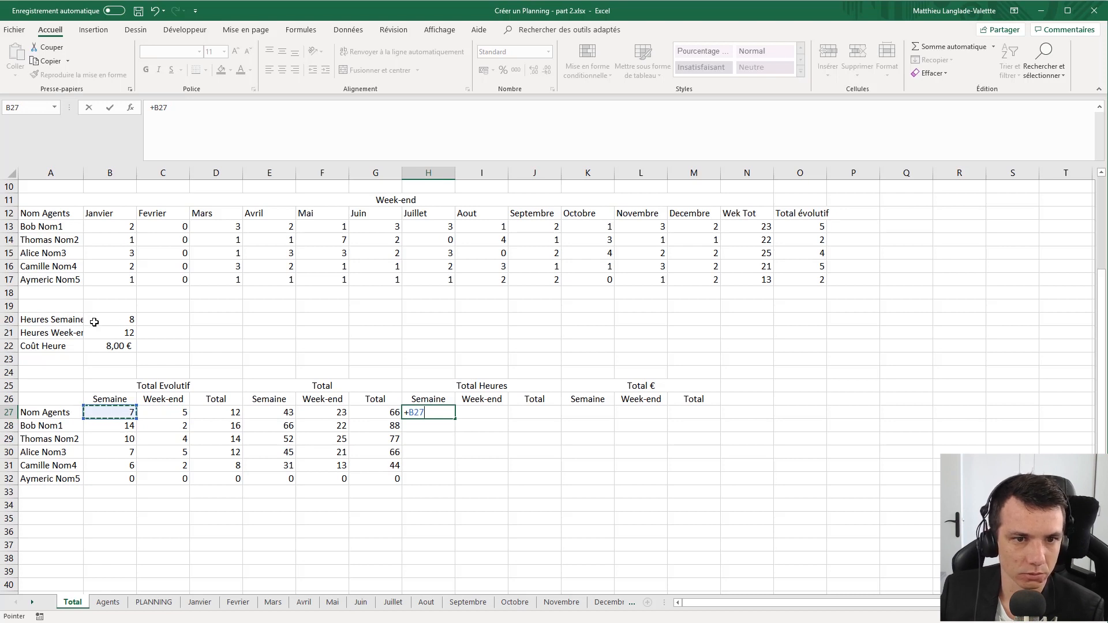
text(*)
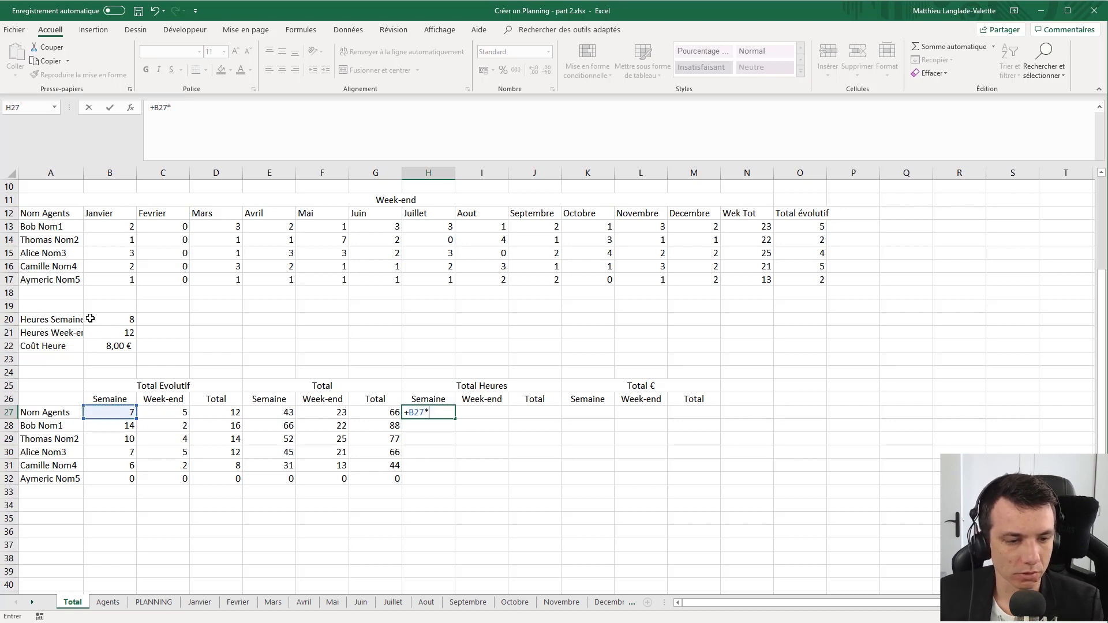
click(113, 319)
key(Return)
click(477, 414)
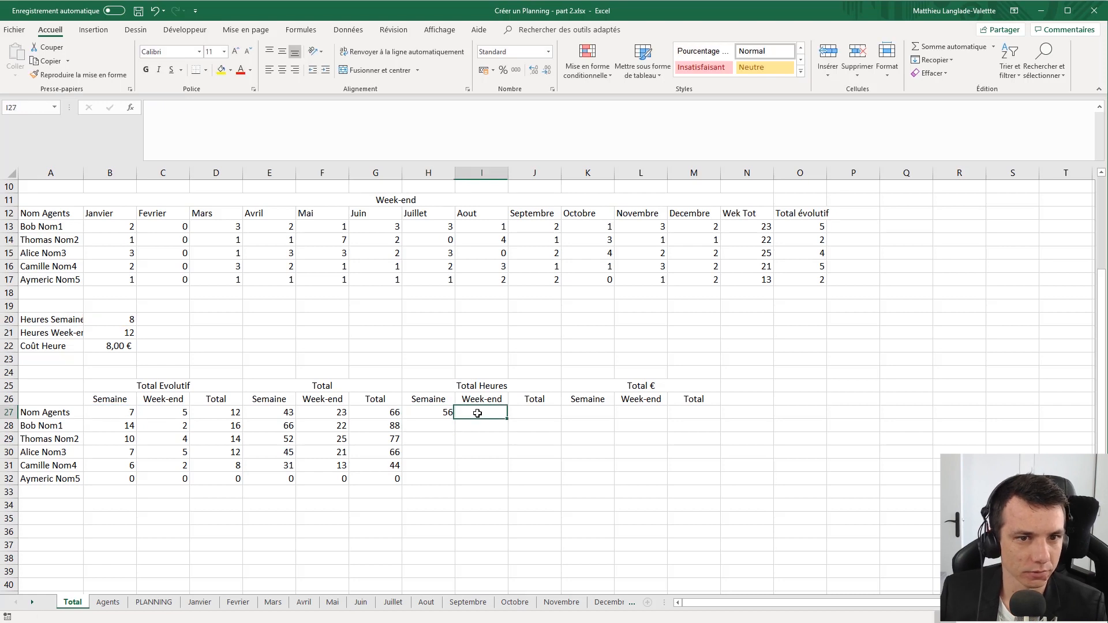
text(+)
key(Return)
- Calculate the weekday hours in H27 by multiplying the yearly weekday total E27 by B20
click(447, 413)
text(+)
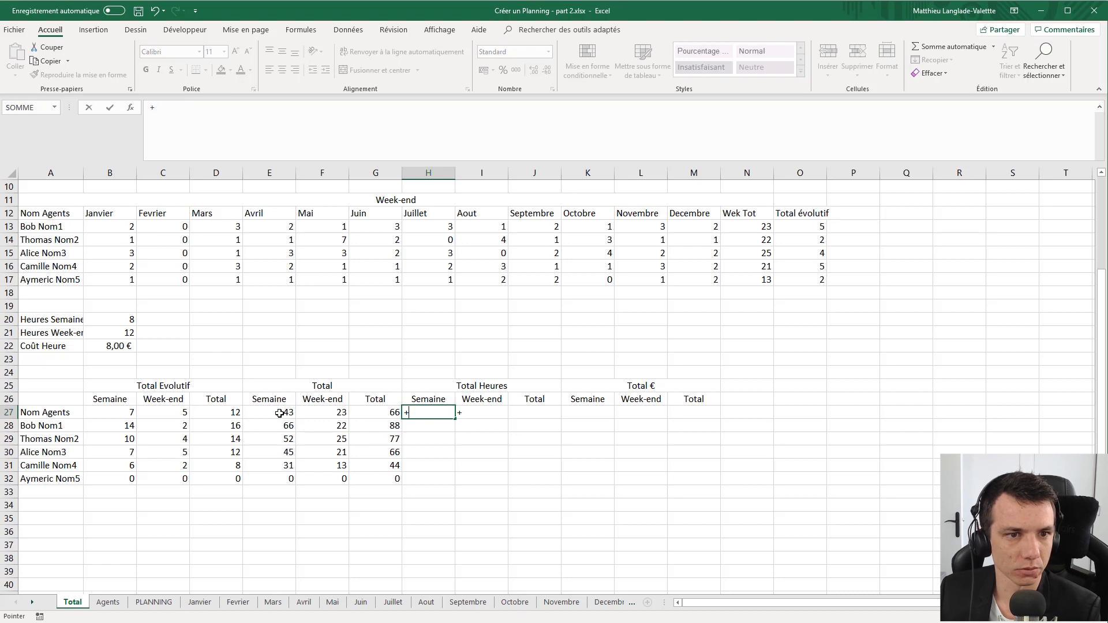
click(270, 412)
text(*)
click(129, 321)
key(Return)
- Calculate the weekend hours in I27 with the formula =F27*B21
click(478, 413)
text(+)
key(BackSpace)
text(=)
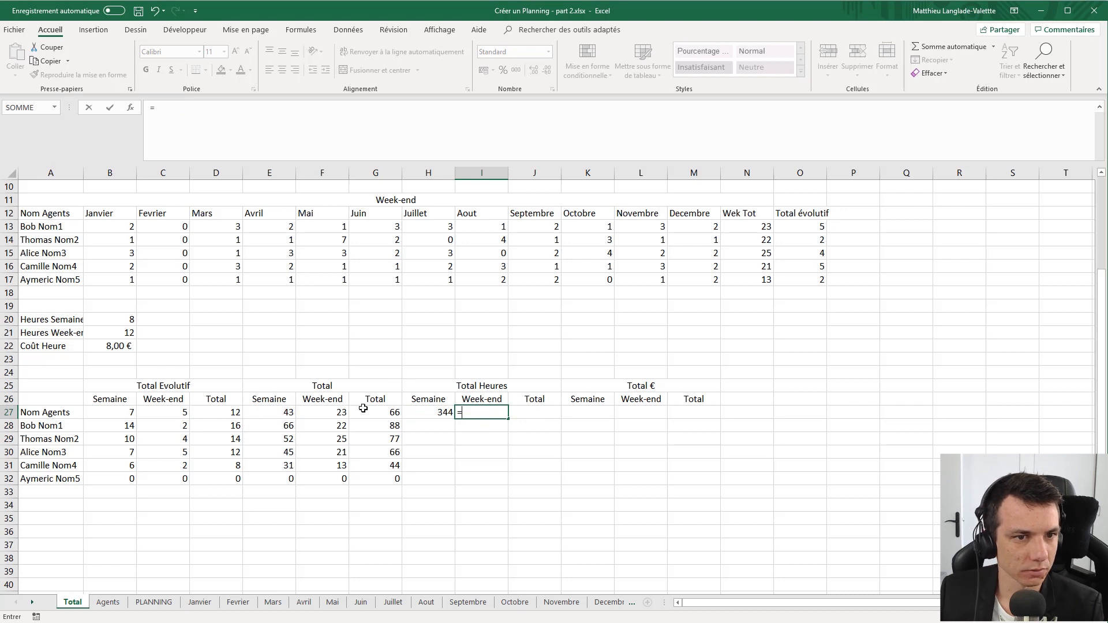
click(321, 410)
text(*)
click(108, 334)
key(Return)
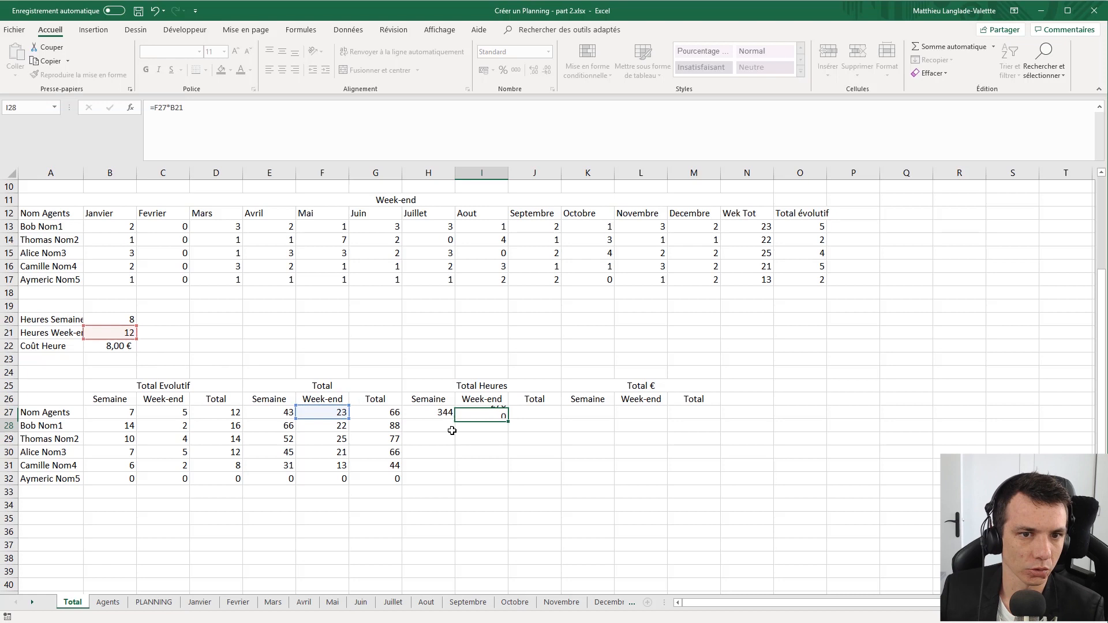
key(Up)
click(449, 411)
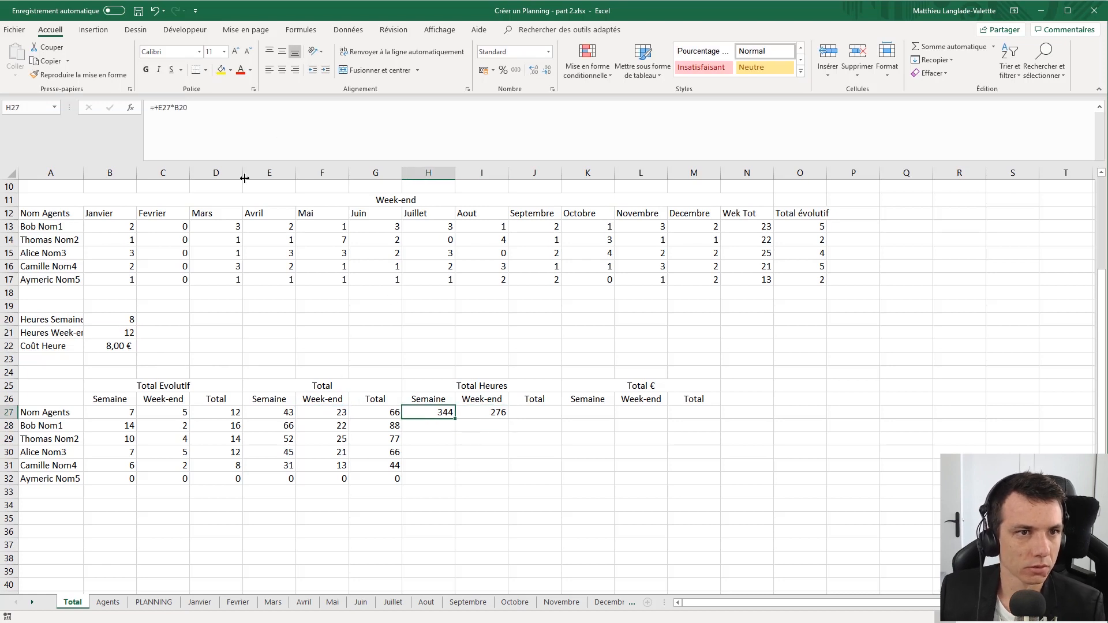
- Assign the defined name HEURE_WK to the weekend hours cell B21
click(116, 335)
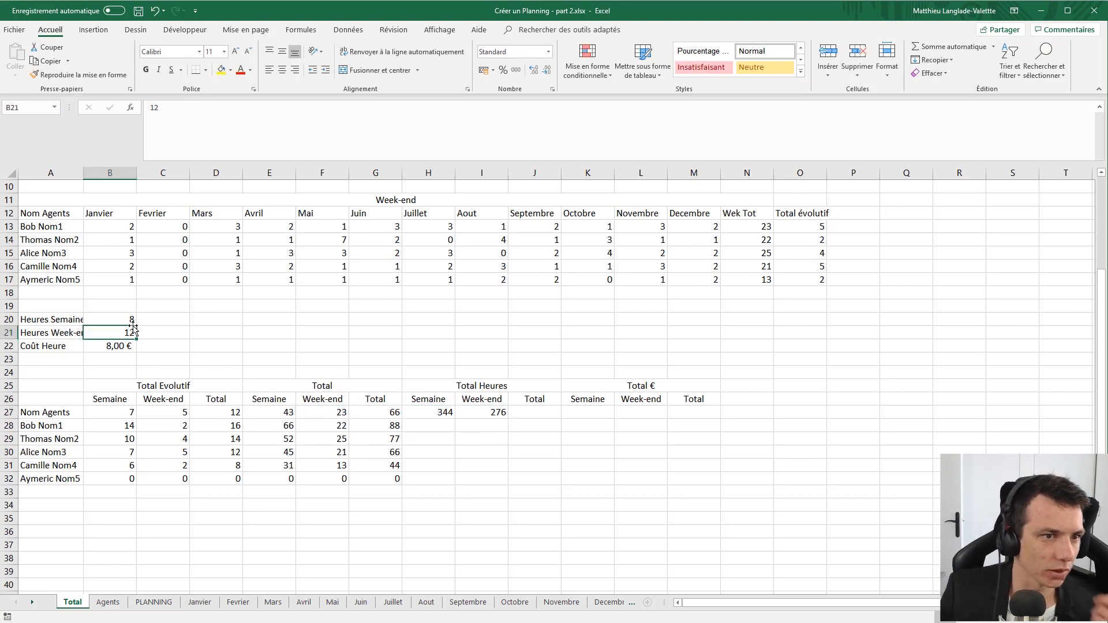
click(23, 107)
text(HEURE_WK)
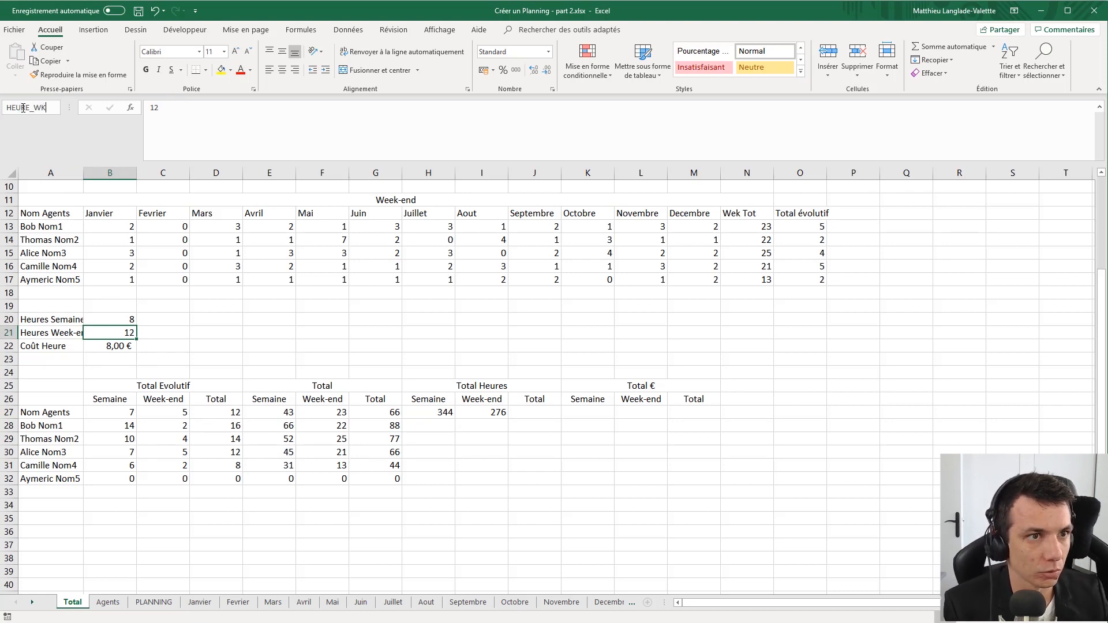
key(Return)
- Assign the defined name HEURE_SEM to the weekday hours cell B20
key(Up)
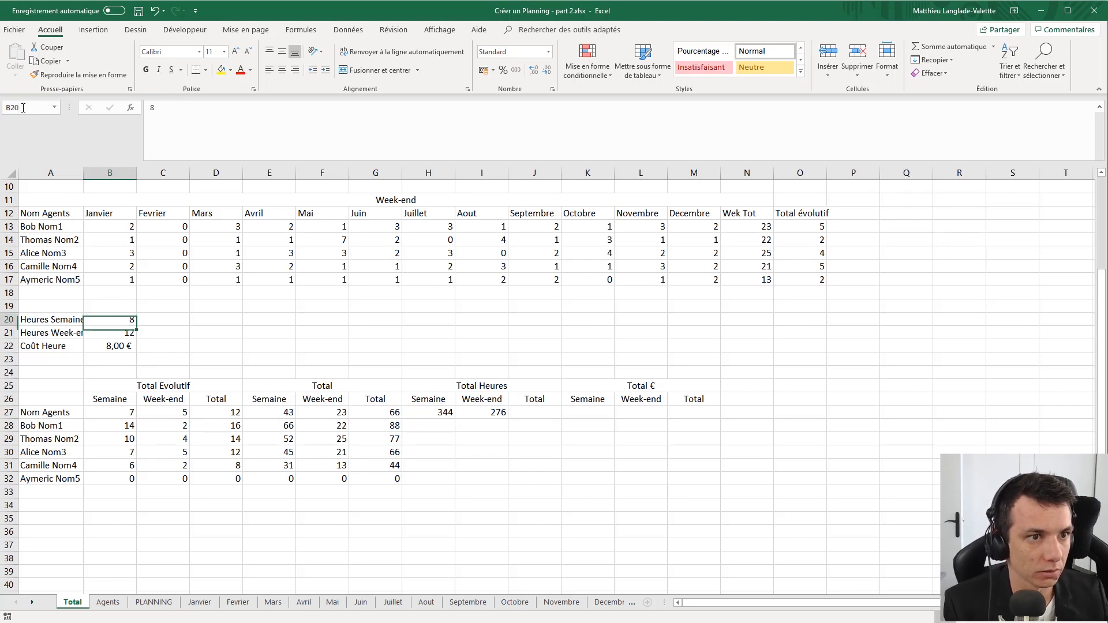
click(29, 109)
click(29, 110)
key(Down)
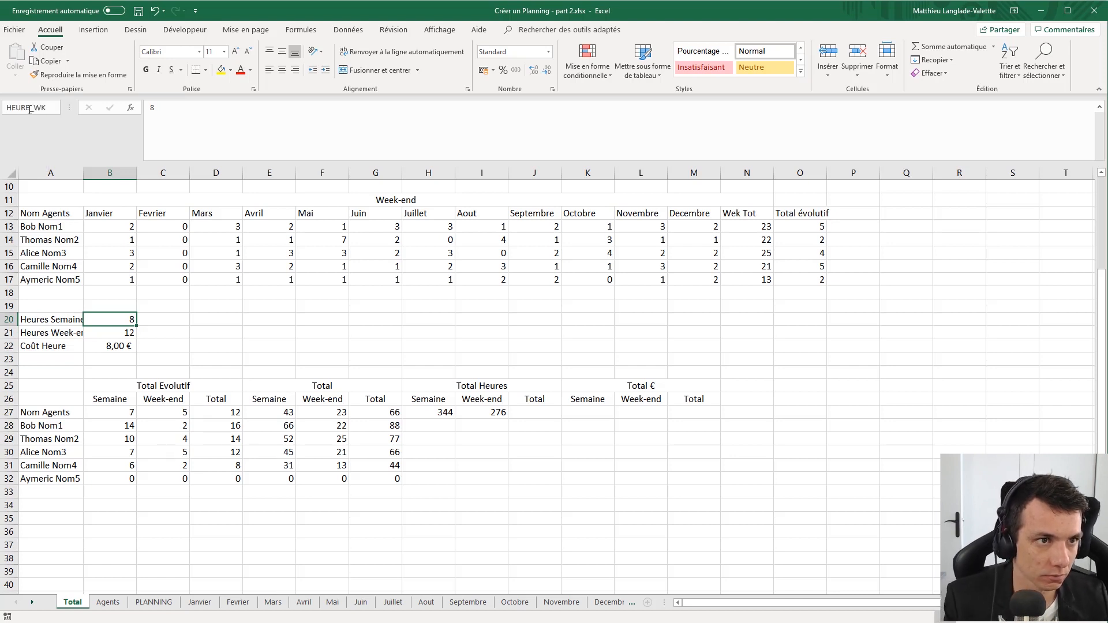
text(SEMAINE)
key(Return)
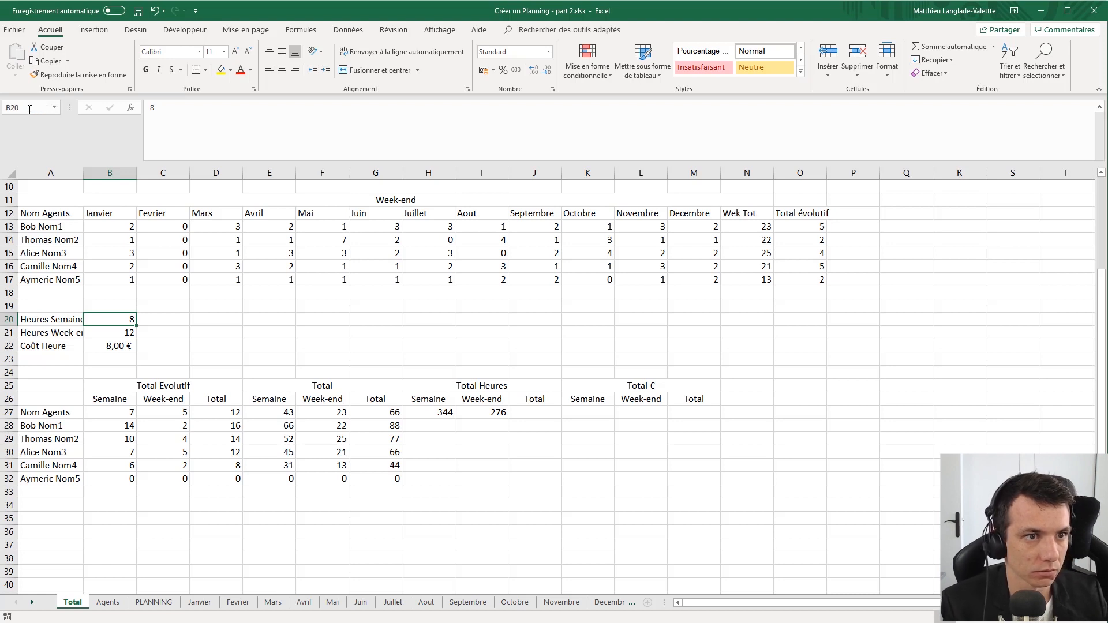
- Assign the defined name COUT to the hourly cost cell B22
click(108, 341)
click(25, 107)
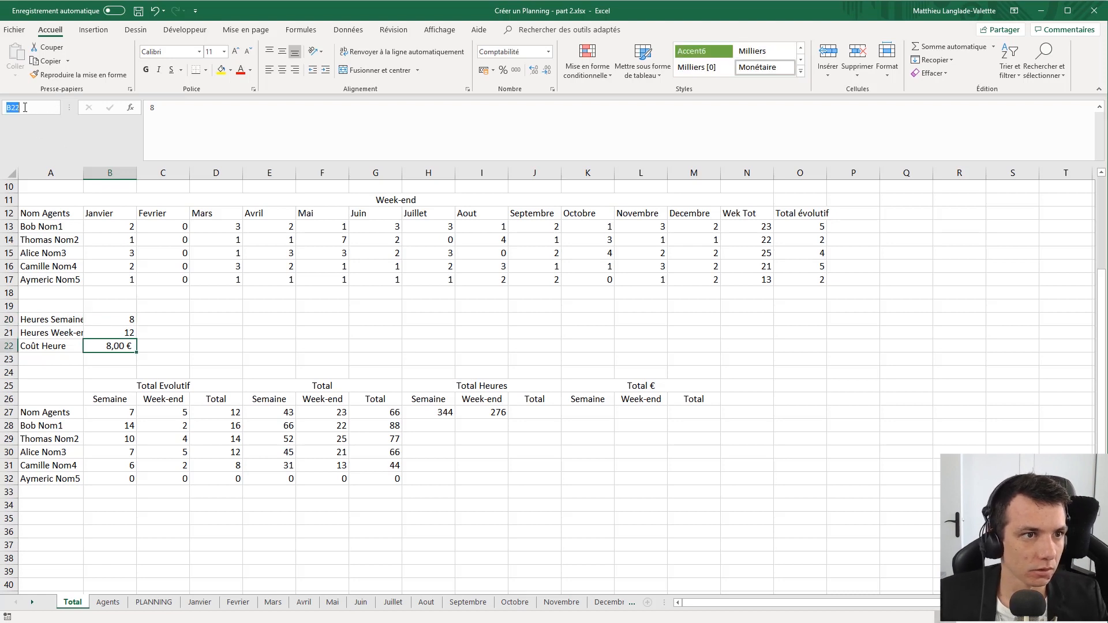
text(COUT)
key(Return)
click(534, 345)
- Replace the B20 reference in the H27 formula with the named cell HEURE_SEM
click(432, 411)
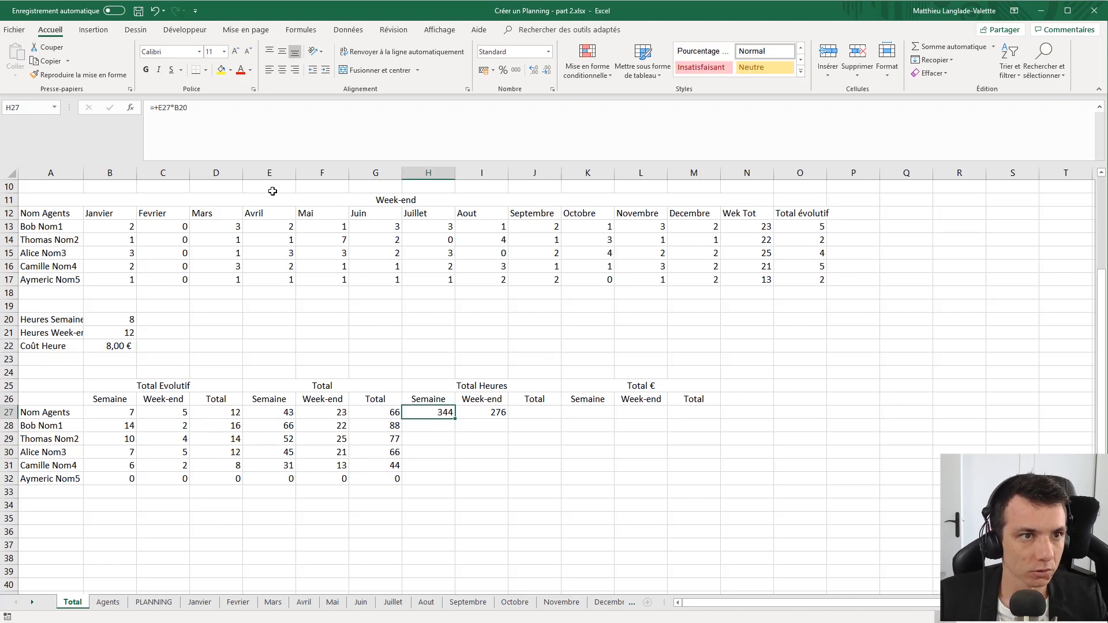
click(235, 130)
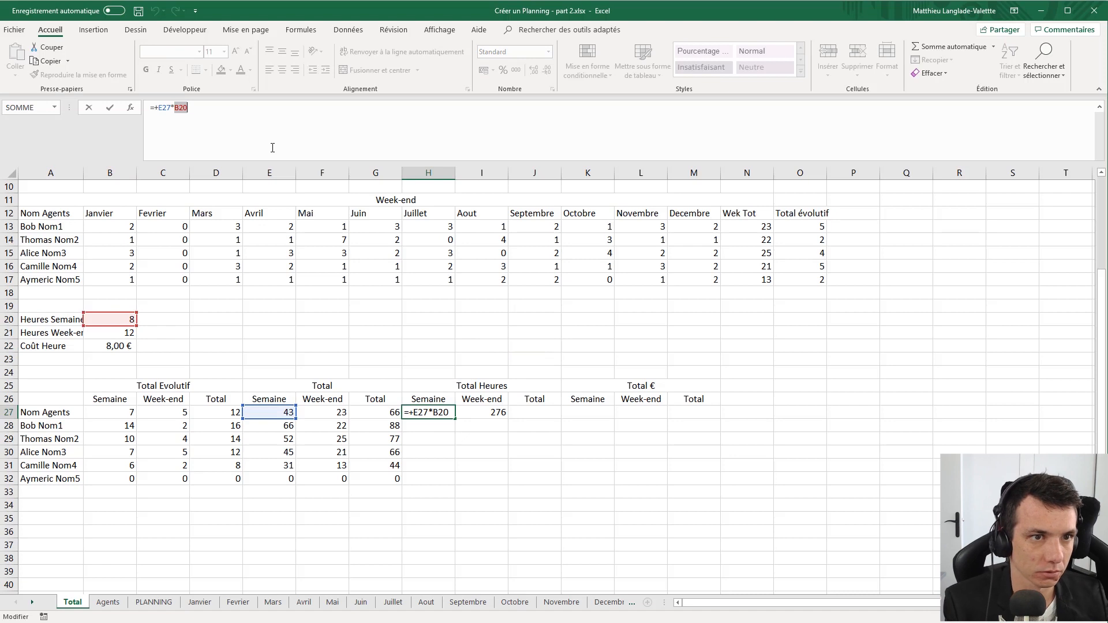
text(HE)
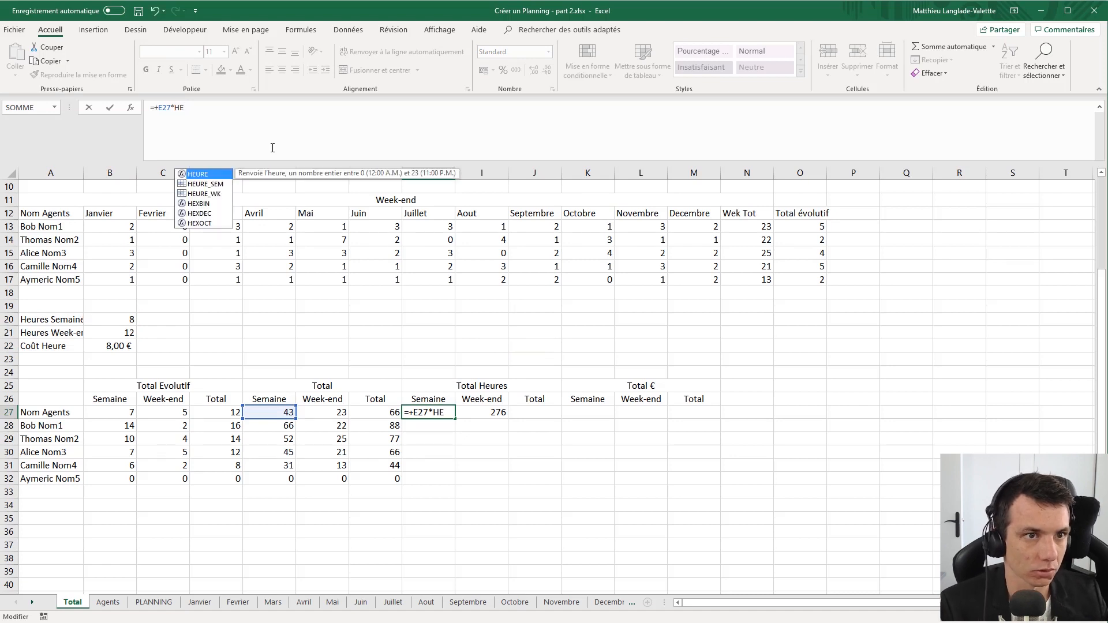
text(URE_SEM)
key(Return)
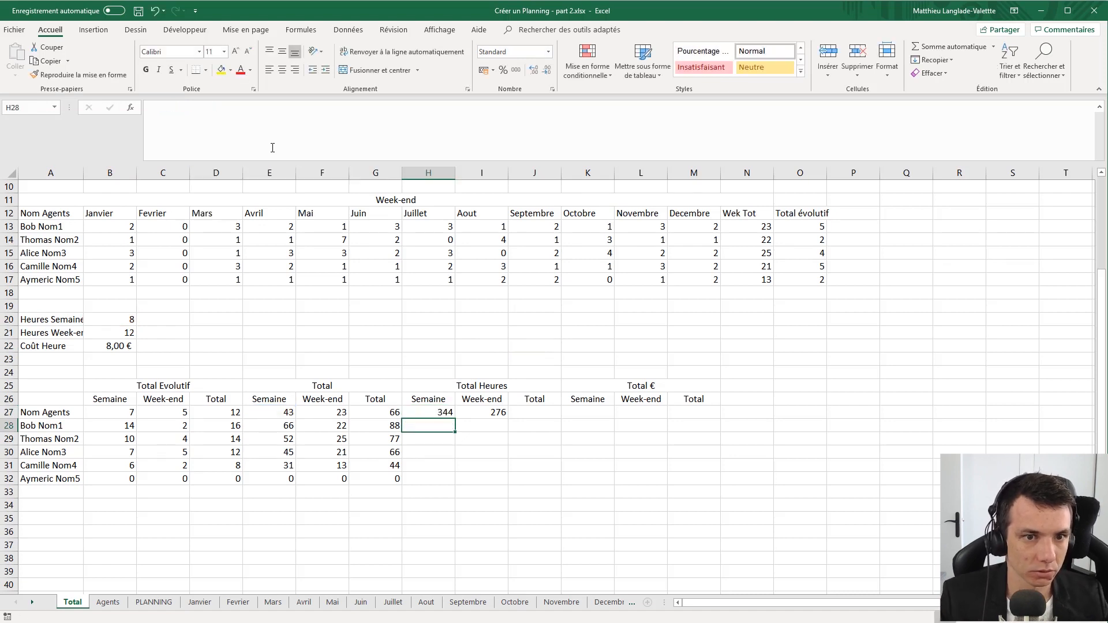
- Replace the B21 reference in the I27 formula with the named cell HEURE_WK
click(480, 411)
double_click(265, 139)
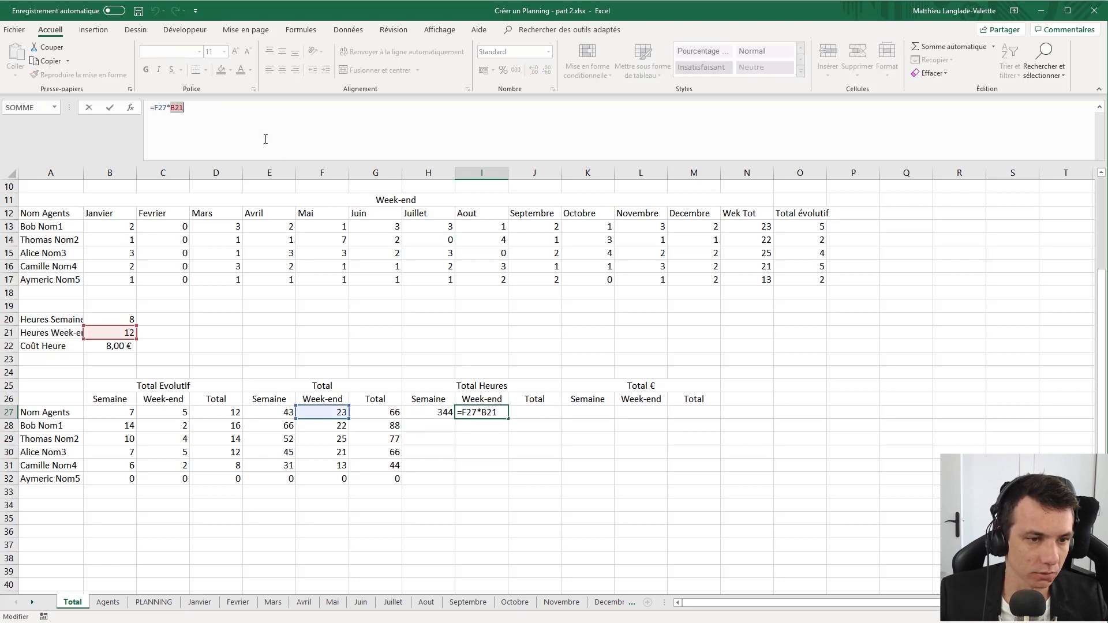
text(HEURE_WK)
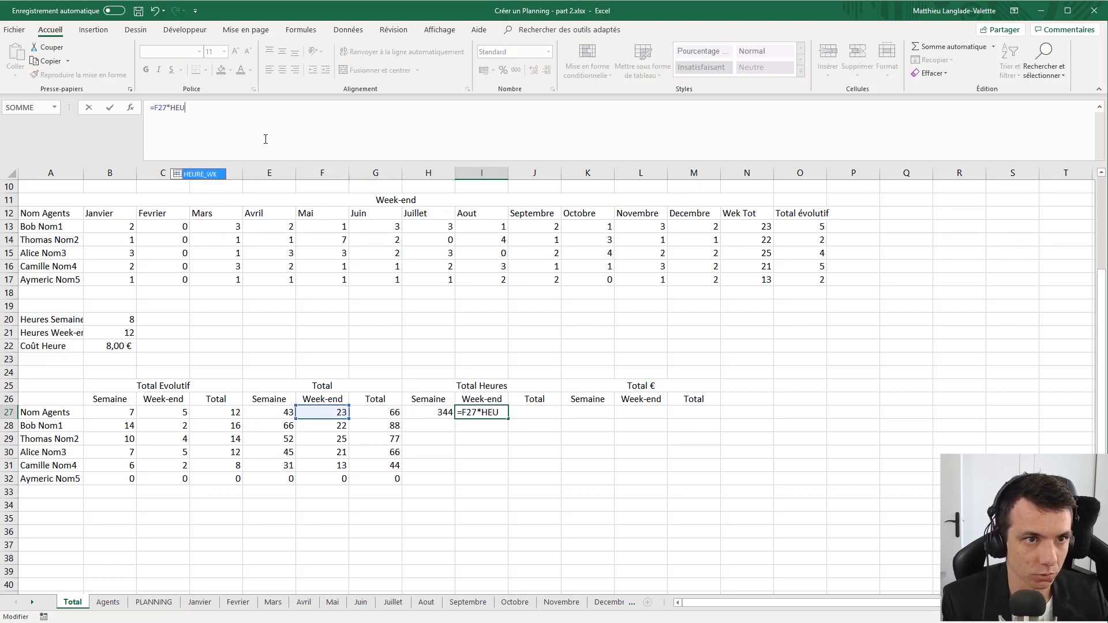
key(Return)
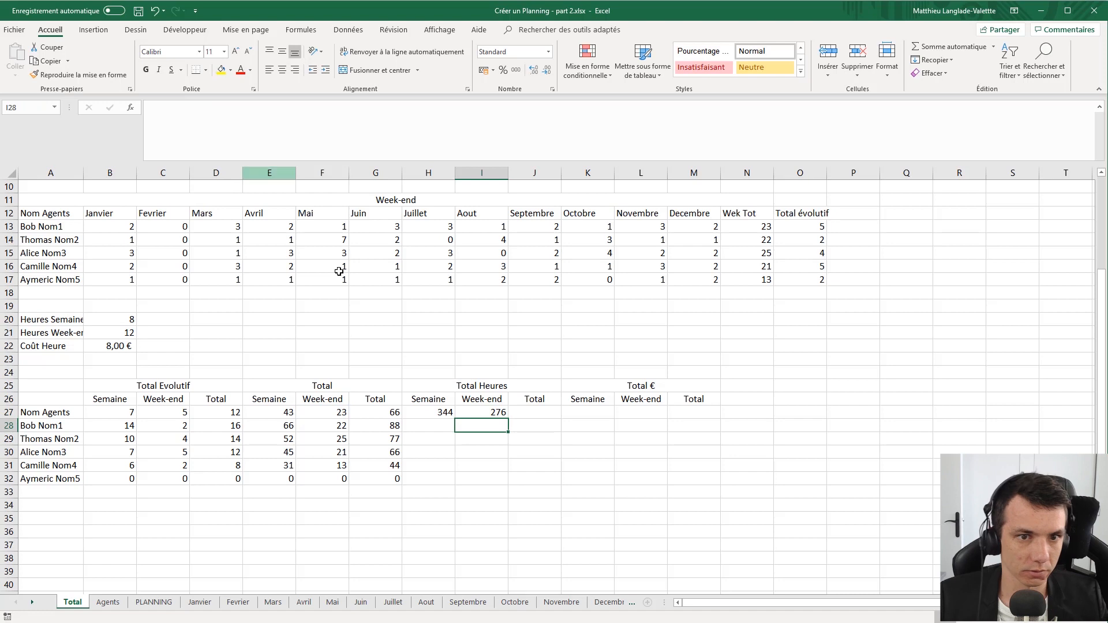
- Calculate the total hours in J27 by adding I27 and H27
click(539, 415)
text(+)
key(Left)
text(+)
key(Left)
key(Left)
text(+)
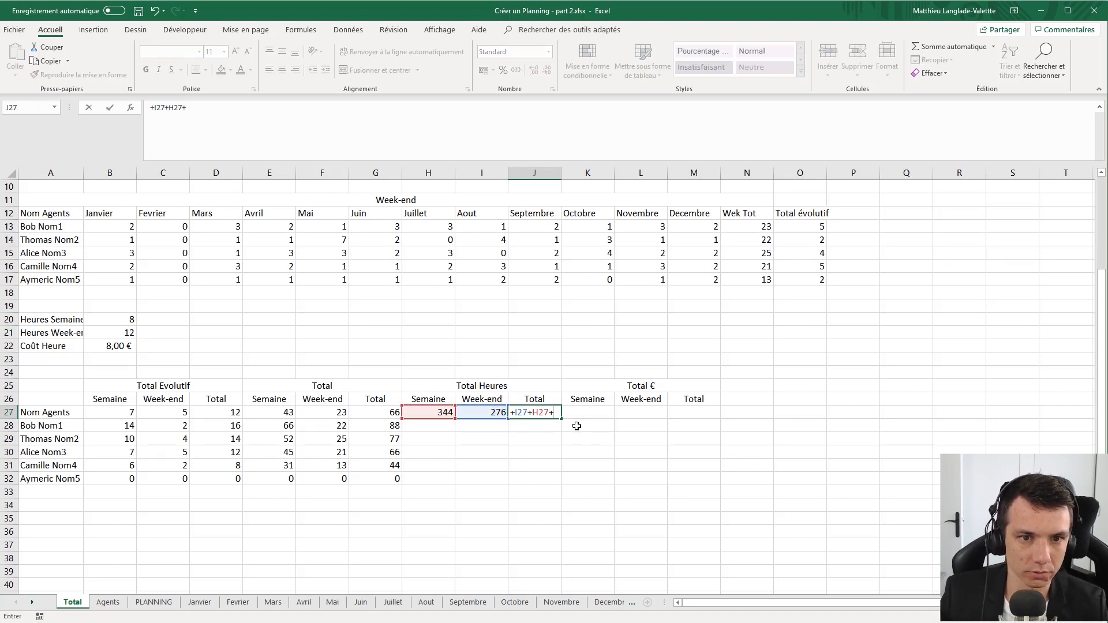
key(BackSpace)
key(Tab)
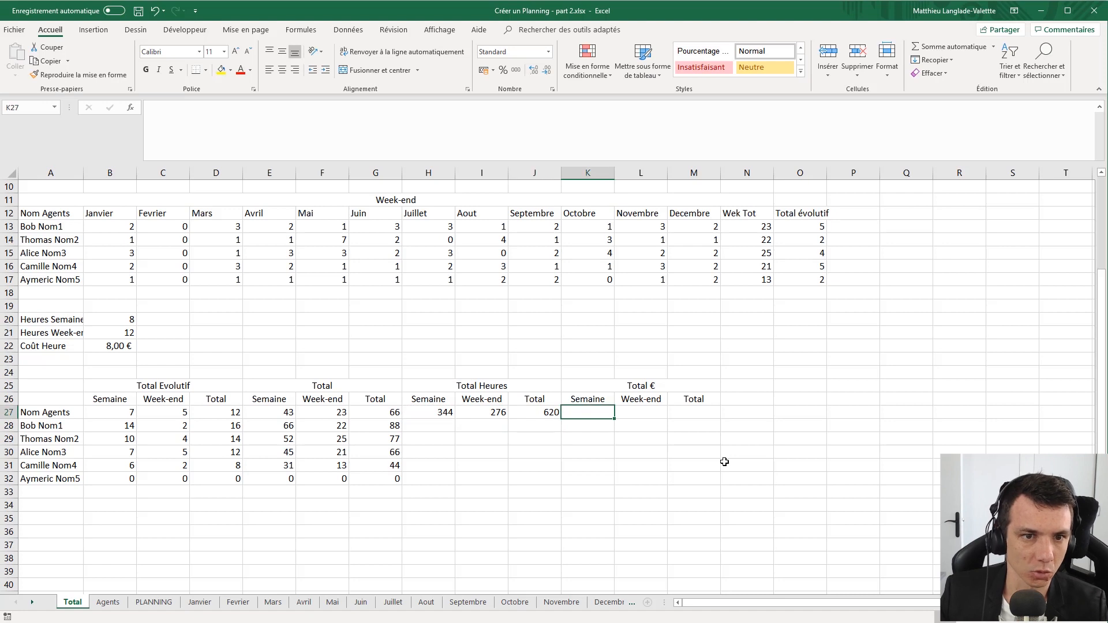
text(*)
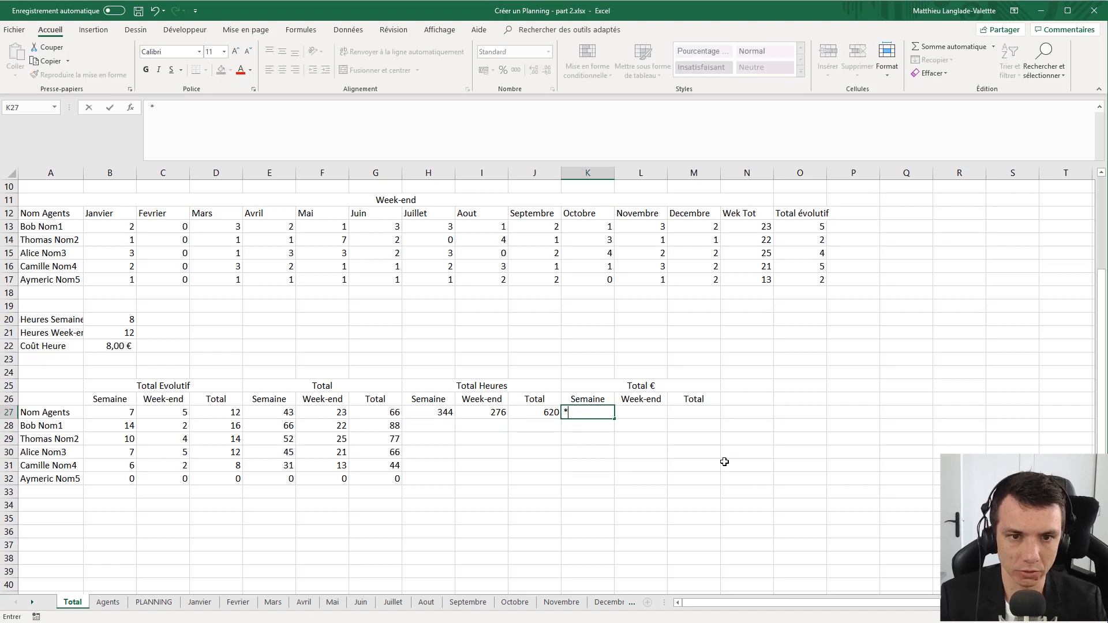
click(432, 411)
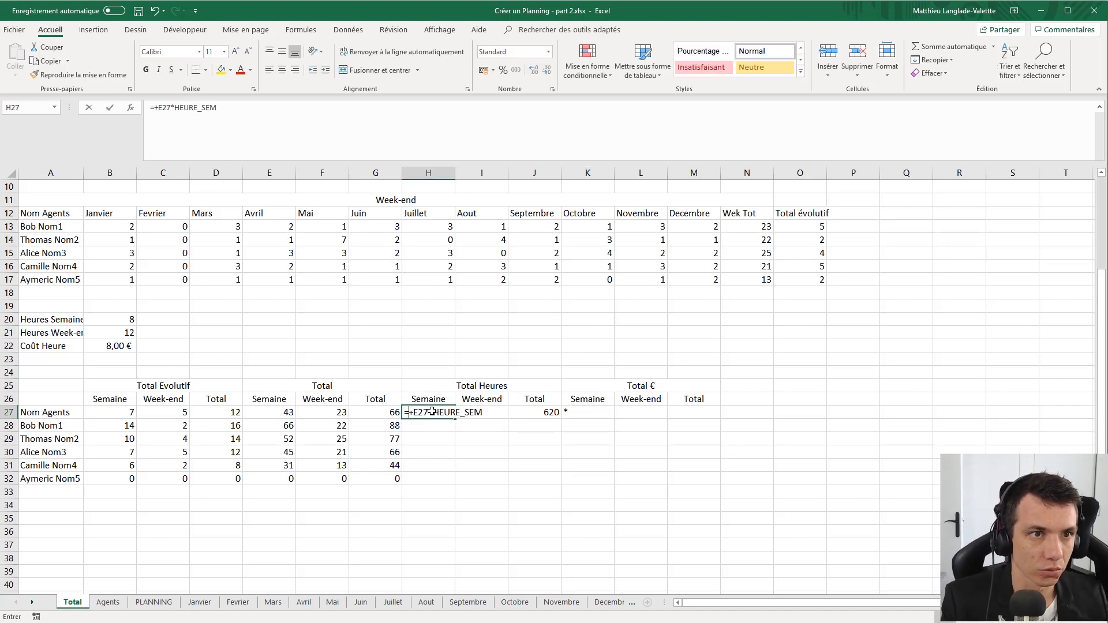
text(*)
key(Escape)
key(Right)
key(Right)
key(Right)
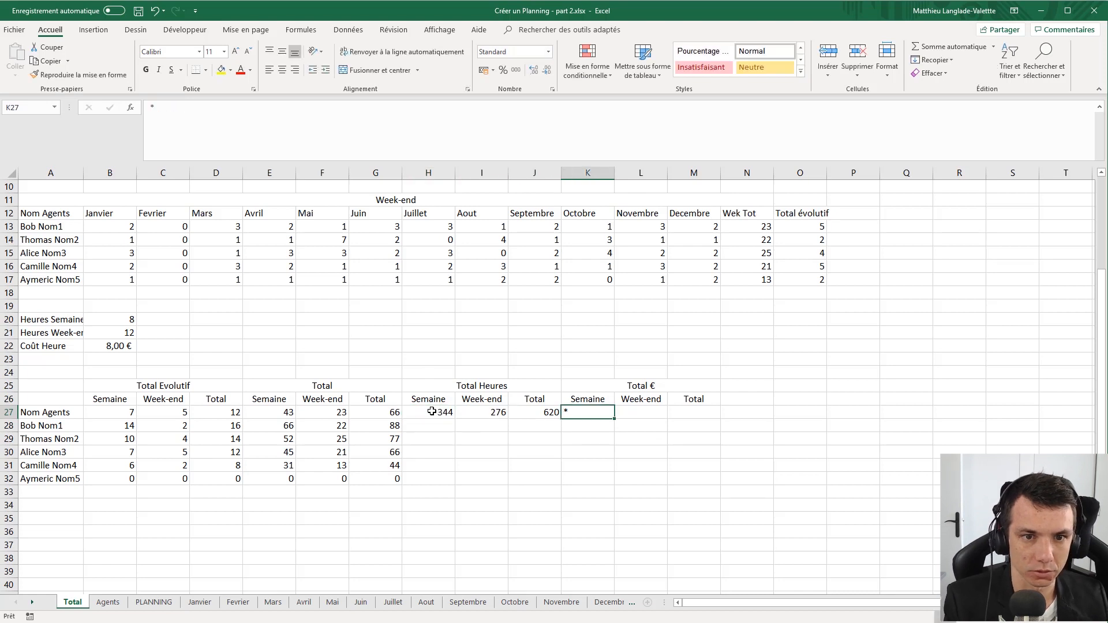
- Calculate the weekday cost in K27 with the formula =H27*COUT
text(=)
click(431, 411)
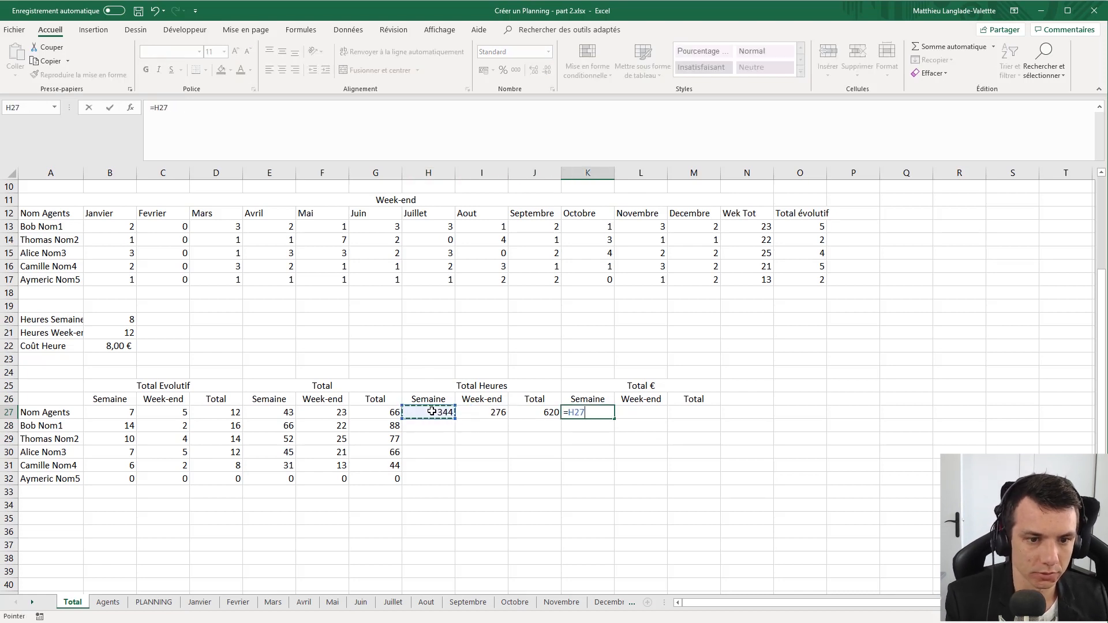
text(*COUT)
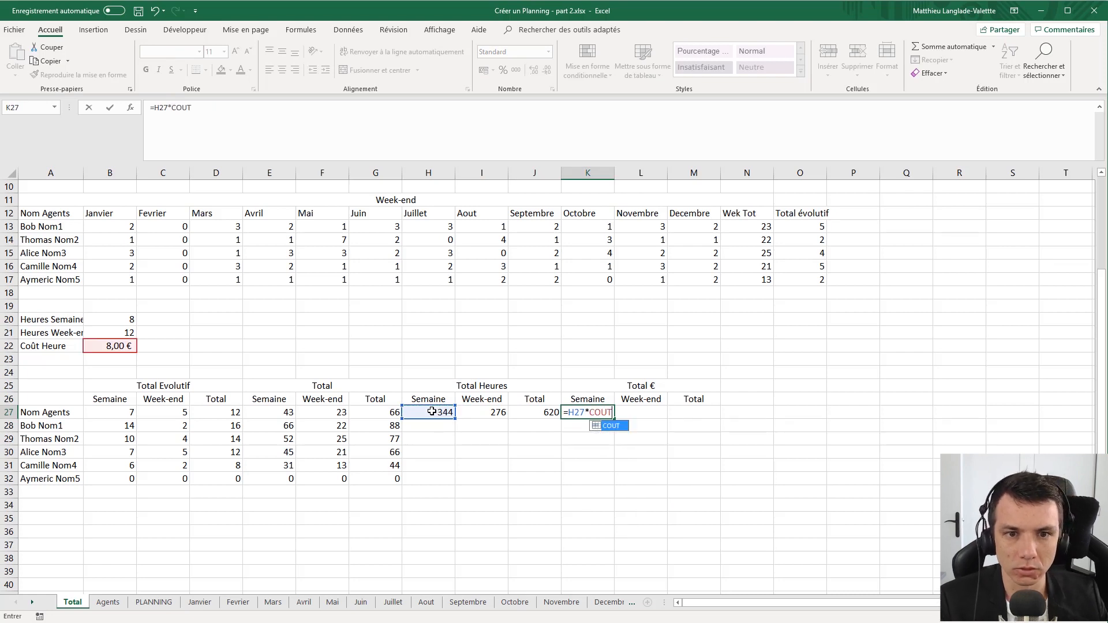
key(Tab)
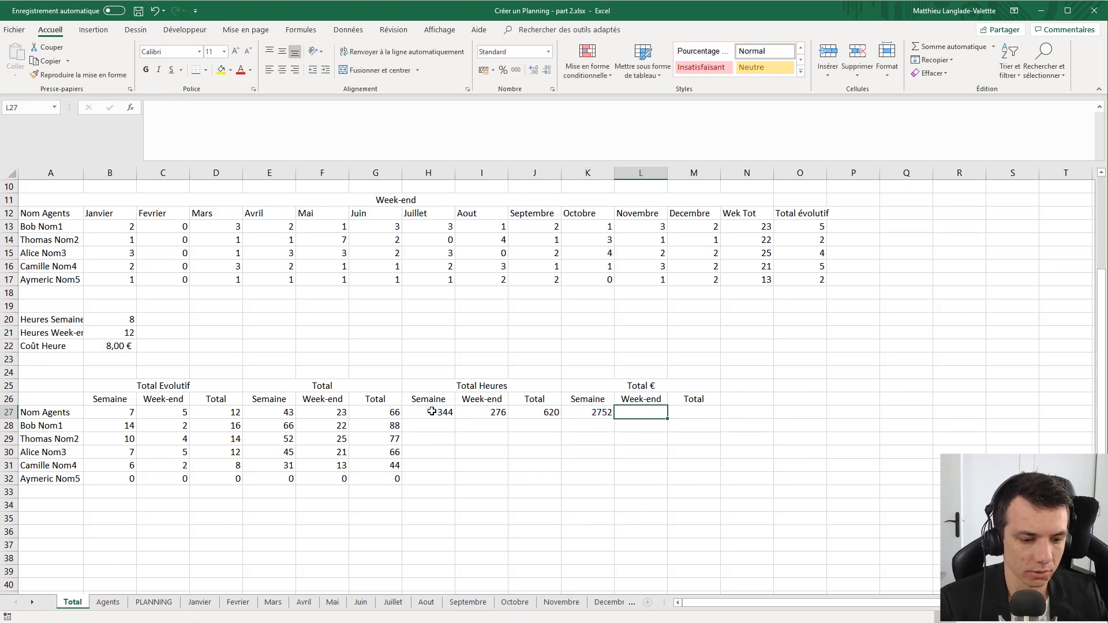
- Calculate the weekend cost in L27 with the formula =I27*COUT
text(=)
key(Left)
key(Left)
key(Left)
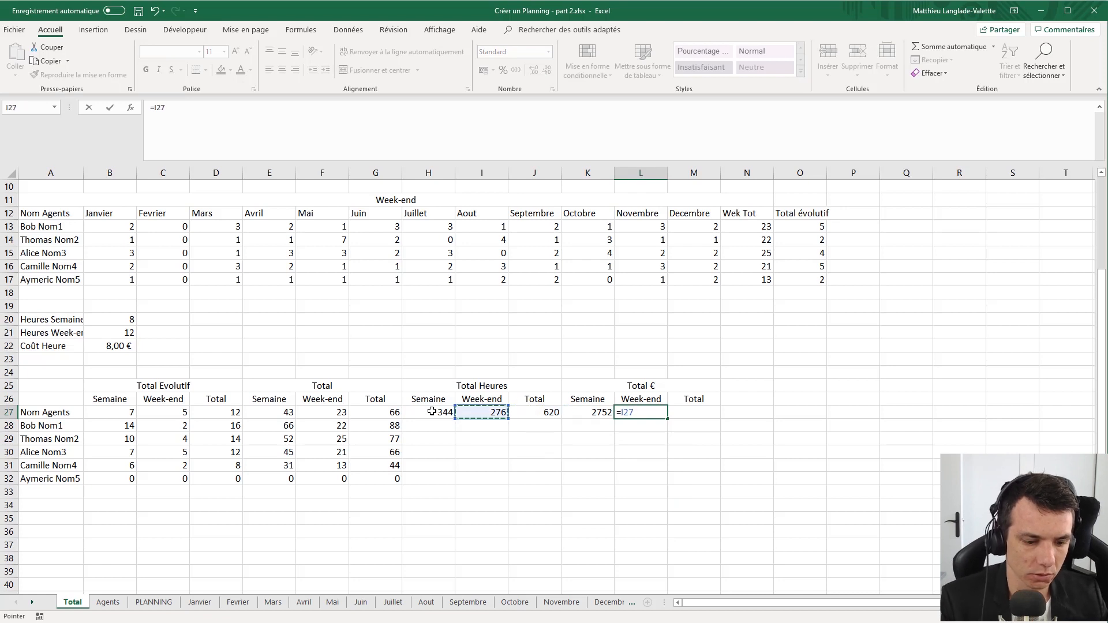
text(*COUT)
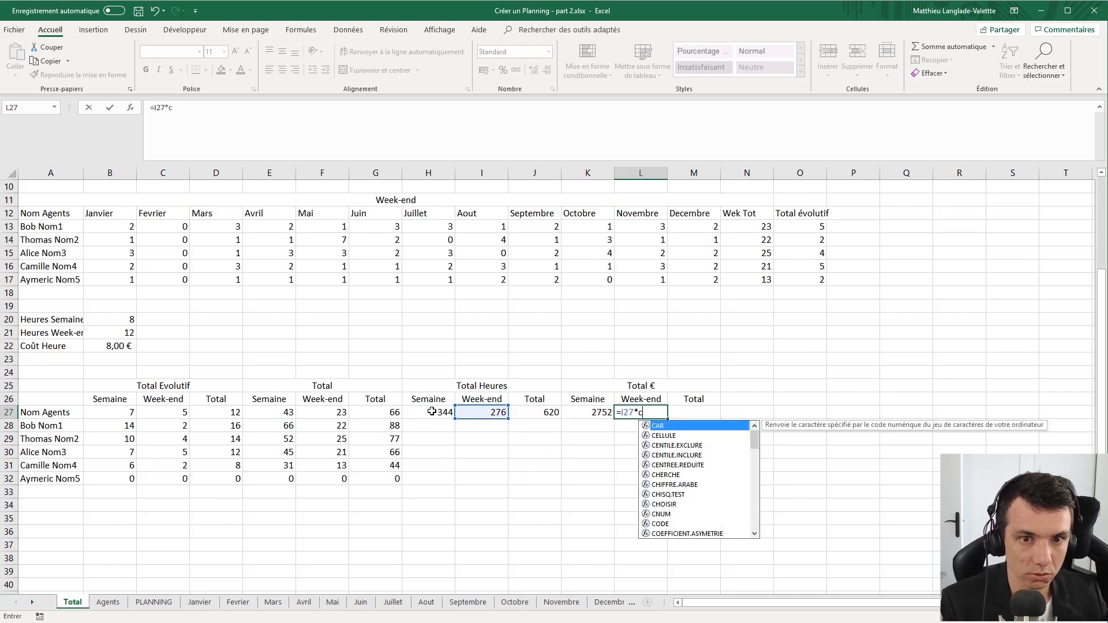
key(Tab)
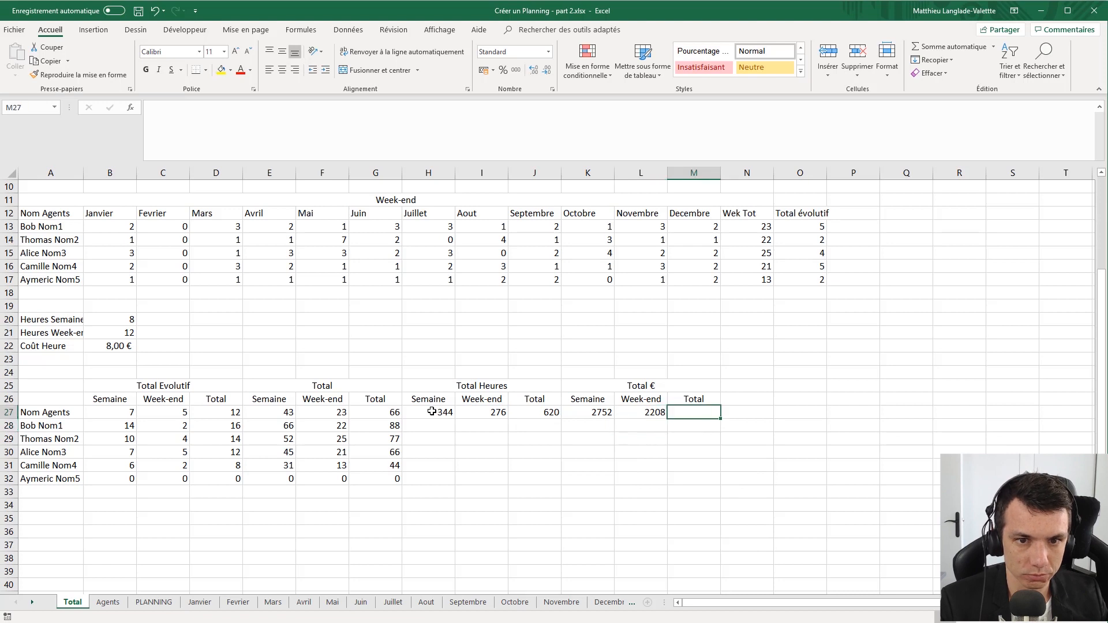
- Calculate the total cost in M27 by adding L27 and K27
text(=)
key(Left)
text(+)
key(Left)
key(Left)
key(Return)
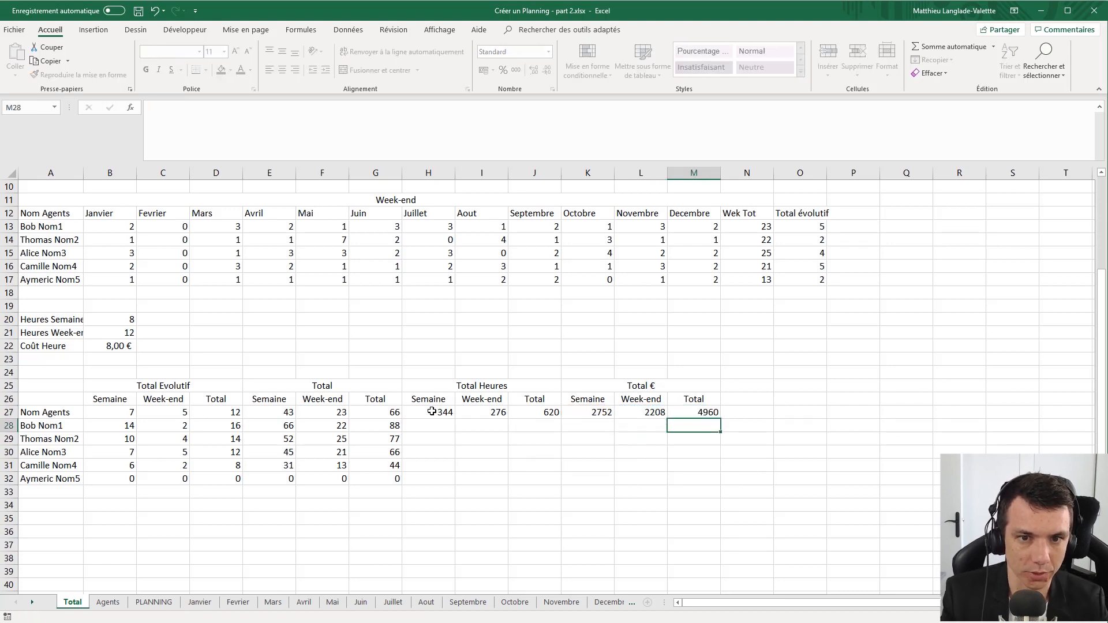
- Replace the total cost formula in M27 with =SOMME(K27:L27)
click(699, 413)
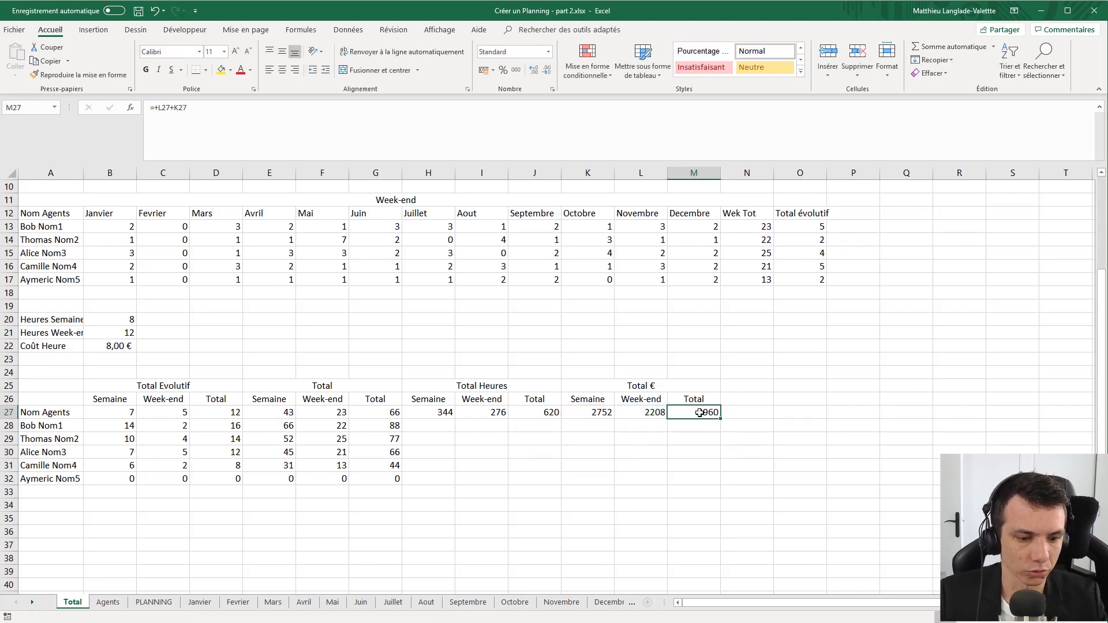
text(=SOMME()
key(Left)
key(shift+Left)
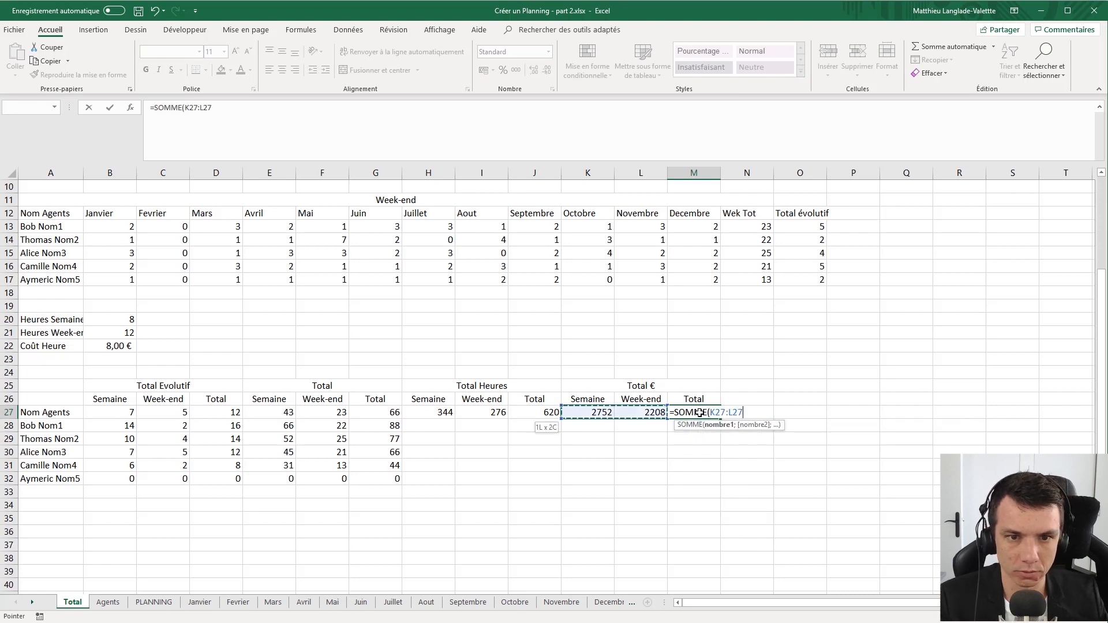
key(Return)
key(Return)
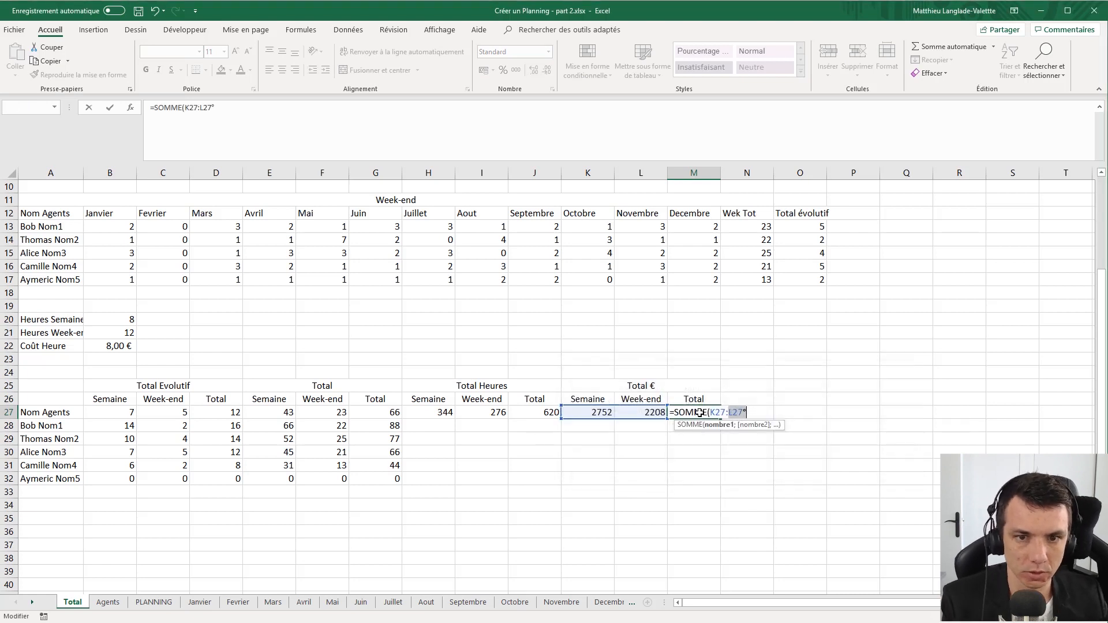
text())
key(Return)
- Copy the SOMME formula from M27 into the other Total cells J27, G27 and D27
click(700, 412)
key(ctrl+c)
click(535, 411)
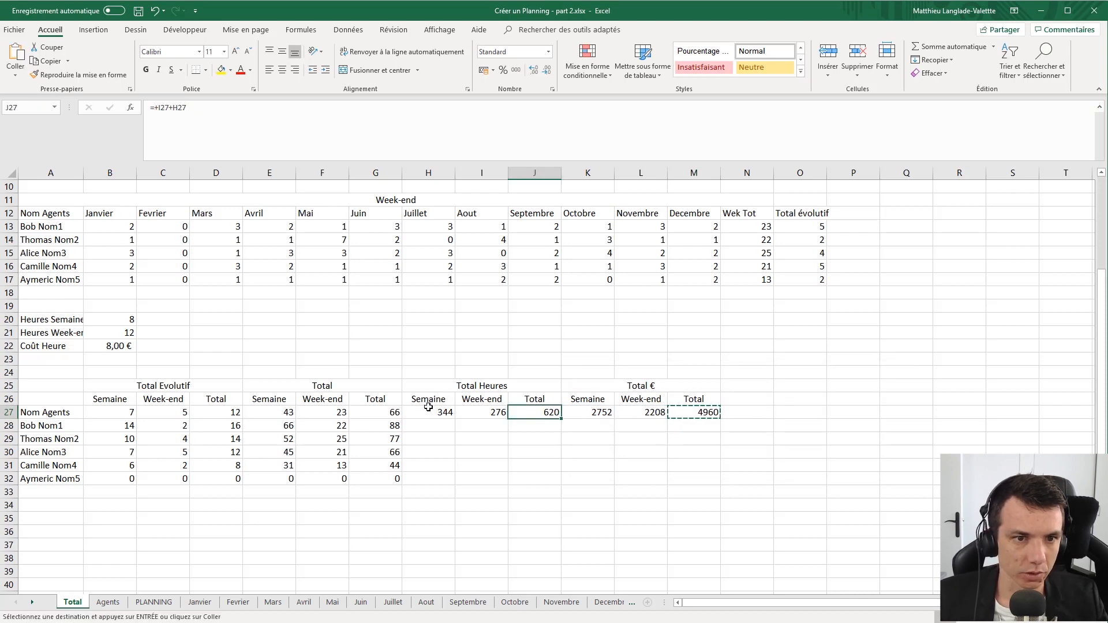
key(ctrl+v)
click(382, 412)
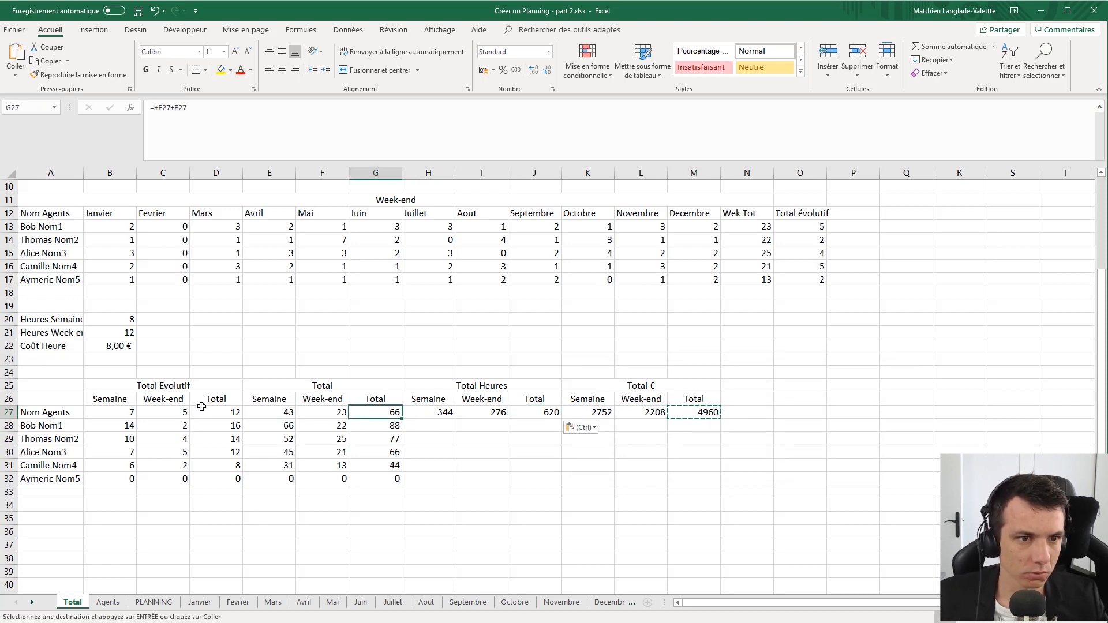
ctrl+click(217, 411)
key(alt+equal)
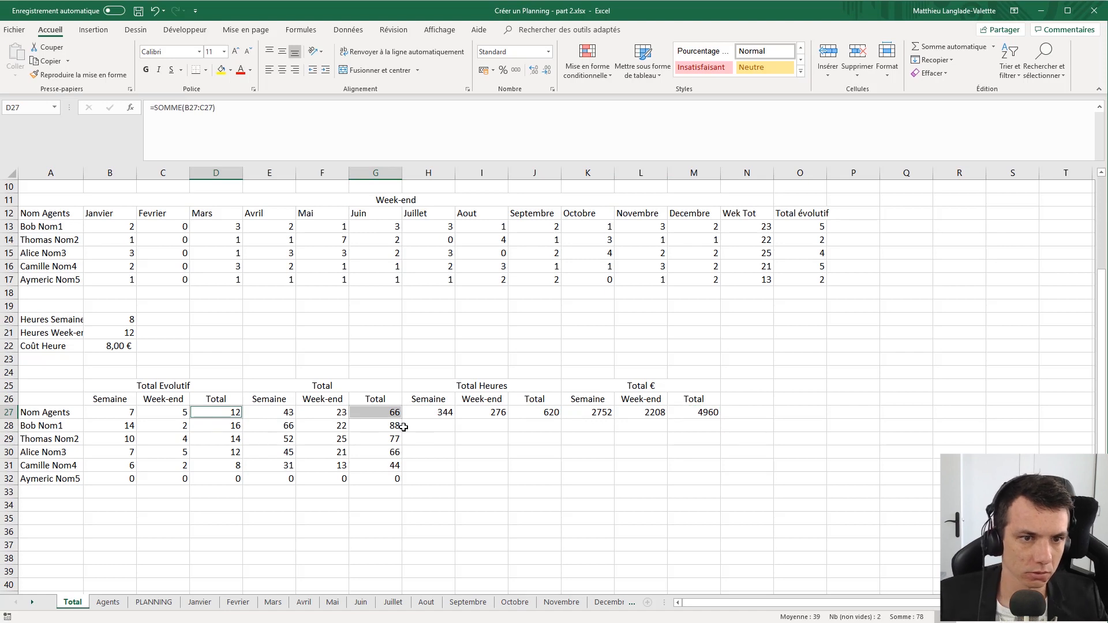
- Fill the SOMME formulas in D27 and G27 down to row 32
ctrl+click(532, 413)
ctrl+click(704, 413)
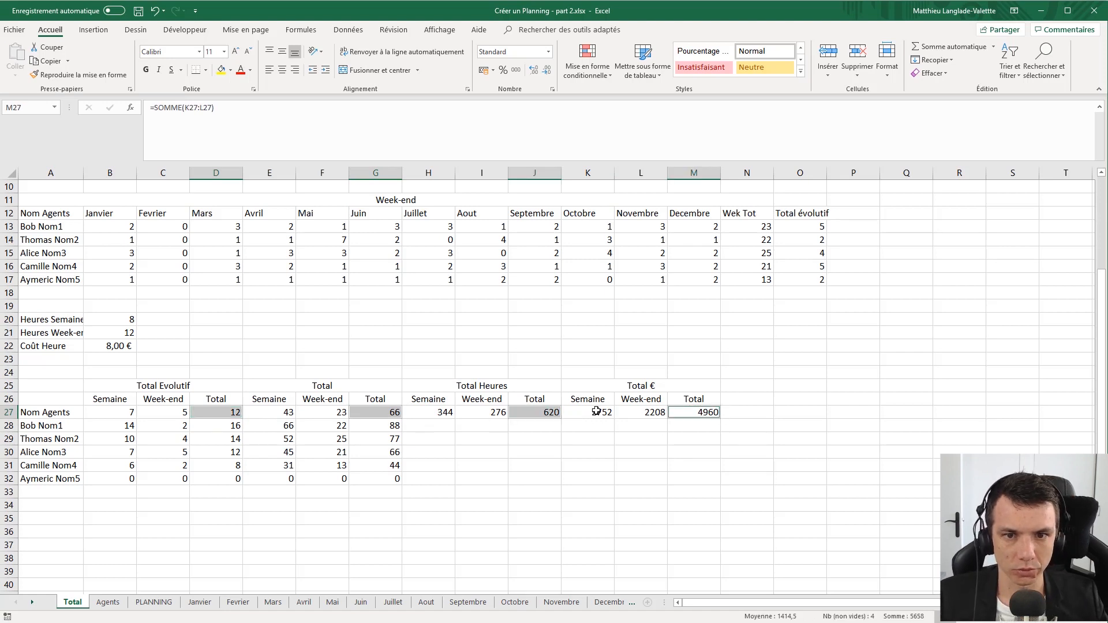
click(497, 453)
click(219, 412)
double_click(242, 418)
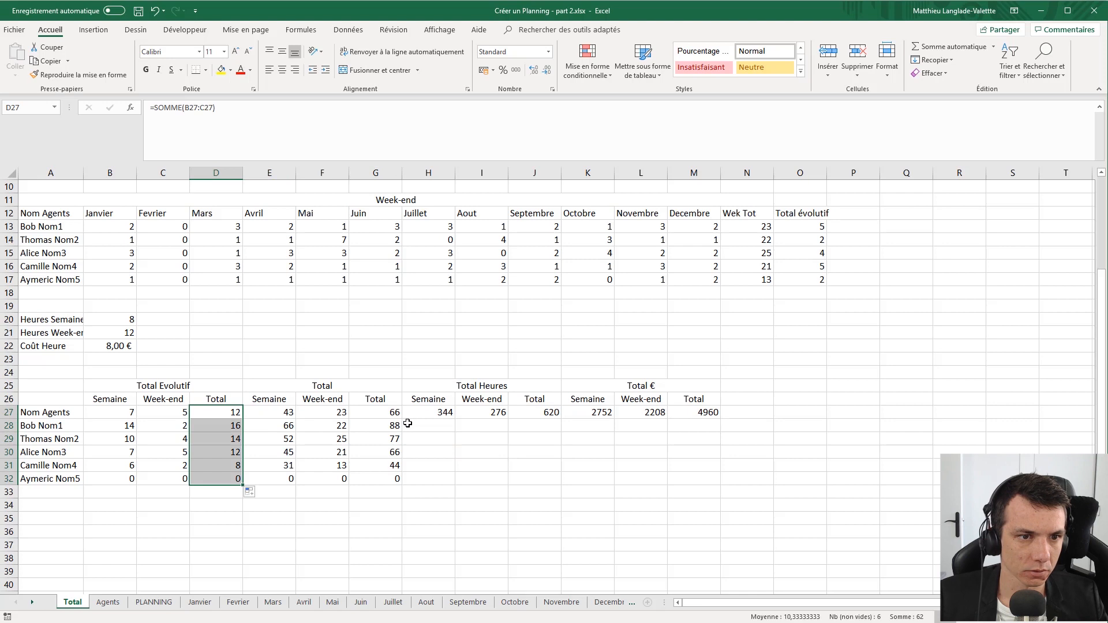
click(381, 412)
click(397, 426)
click(396, 411)
double_click(402, 419)
click(384, 426)
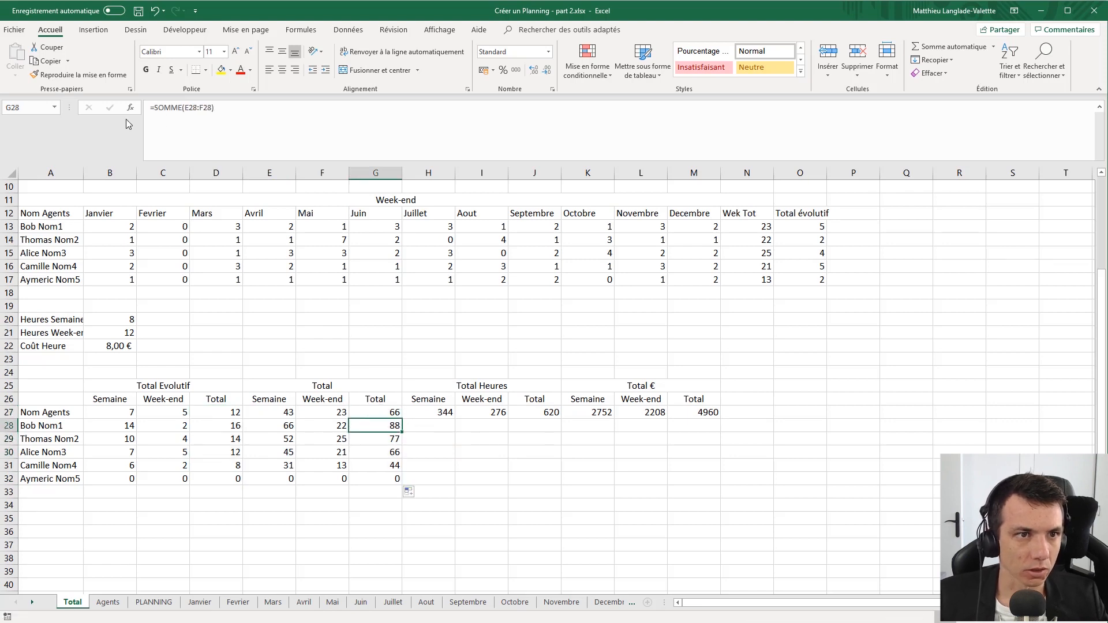
- Fill the total hours formula in J27 and the total cost formula in M27 down to row 32
click(545, 415)
double_click(561, 418)
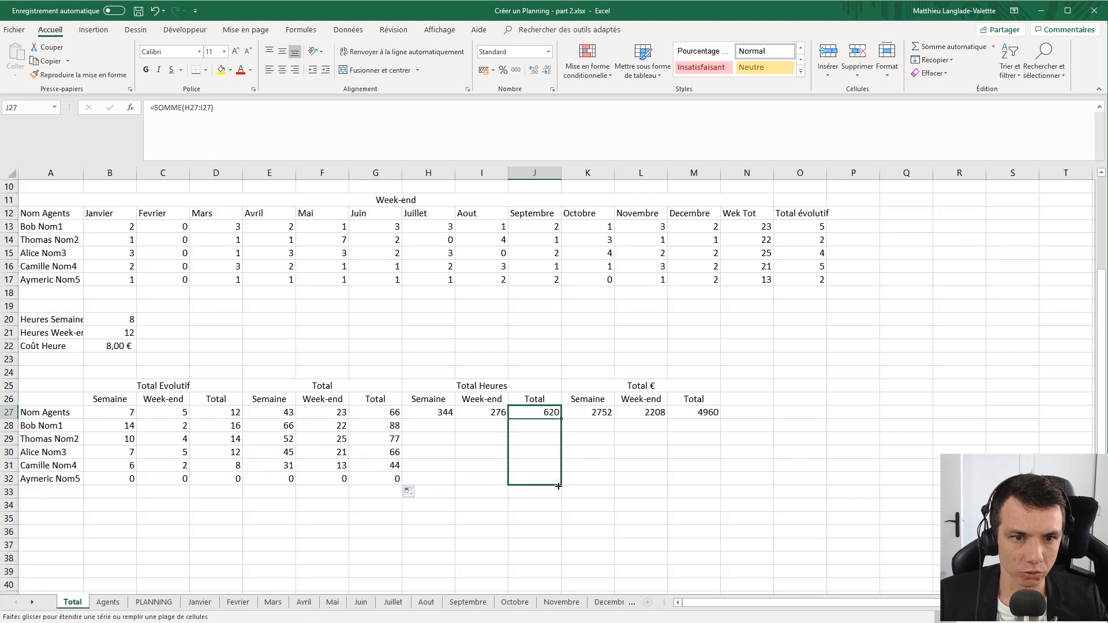
click(701, 410)
drag(722, 417, 715, 486)
- Fill the weekday and weekend formulas for hours (H27:I27) and cost (K27:L27) down to row 32
click(528, 430)
drag(436, 416, 485, 414)
double_click(507, 417)
drag(602, 414, 667, 484)
click(625, 504)
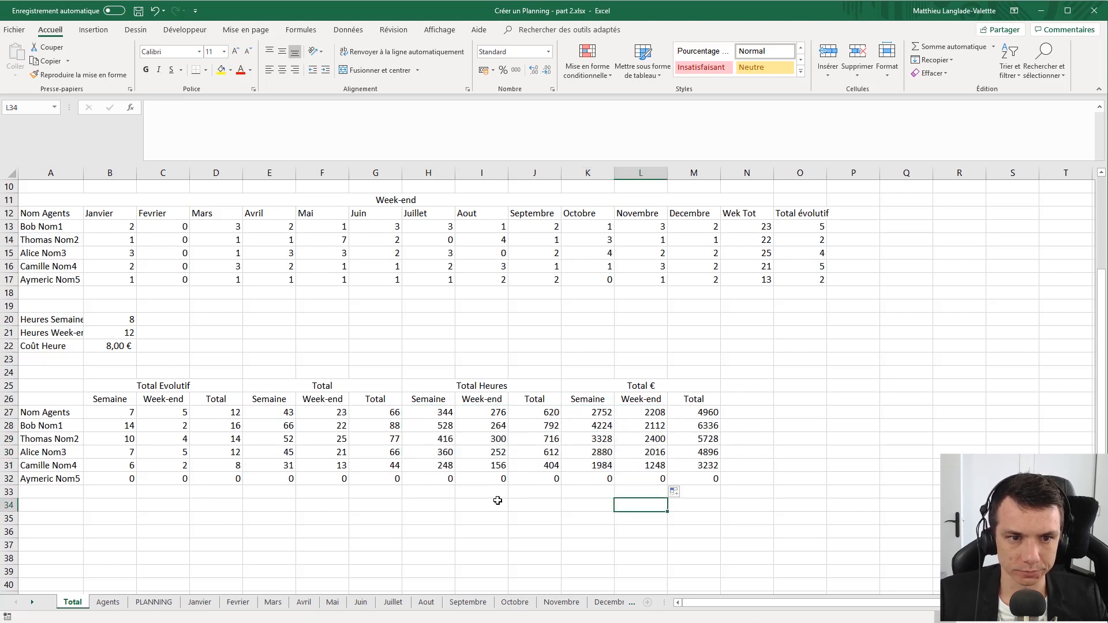
- Examine the formulas in A32 and B32 against the source tables to check the summary's last row
click(112, 480)
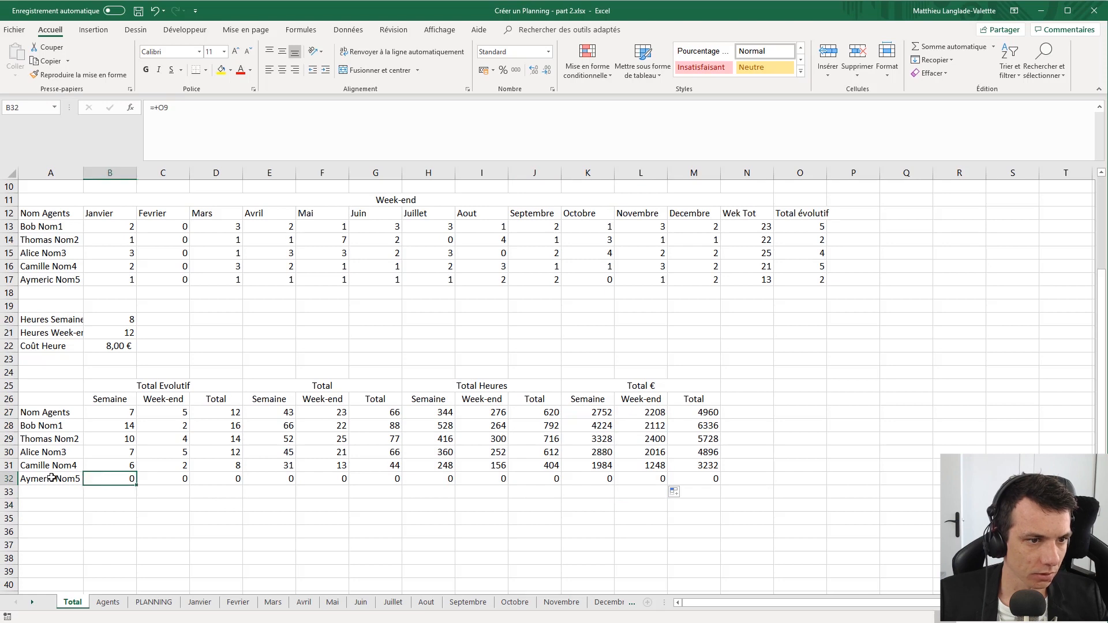
click(52, 478)
scroll(95, 468, up, 3)
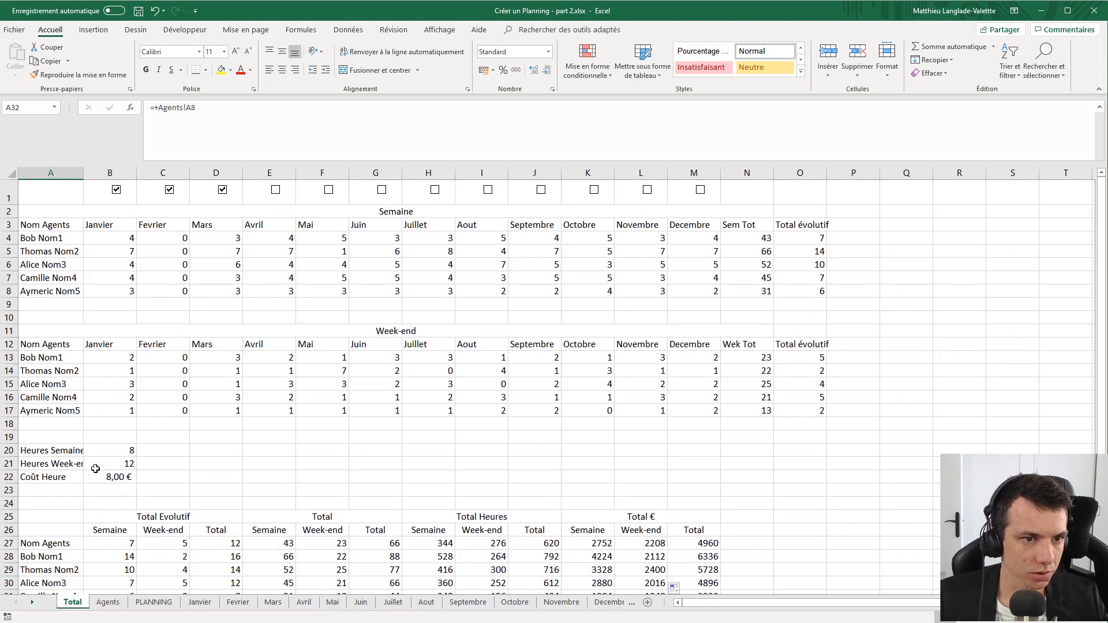
scroll(96, 468, down, 3)
click(110, 477)
scroll(110, 477, up, 3)
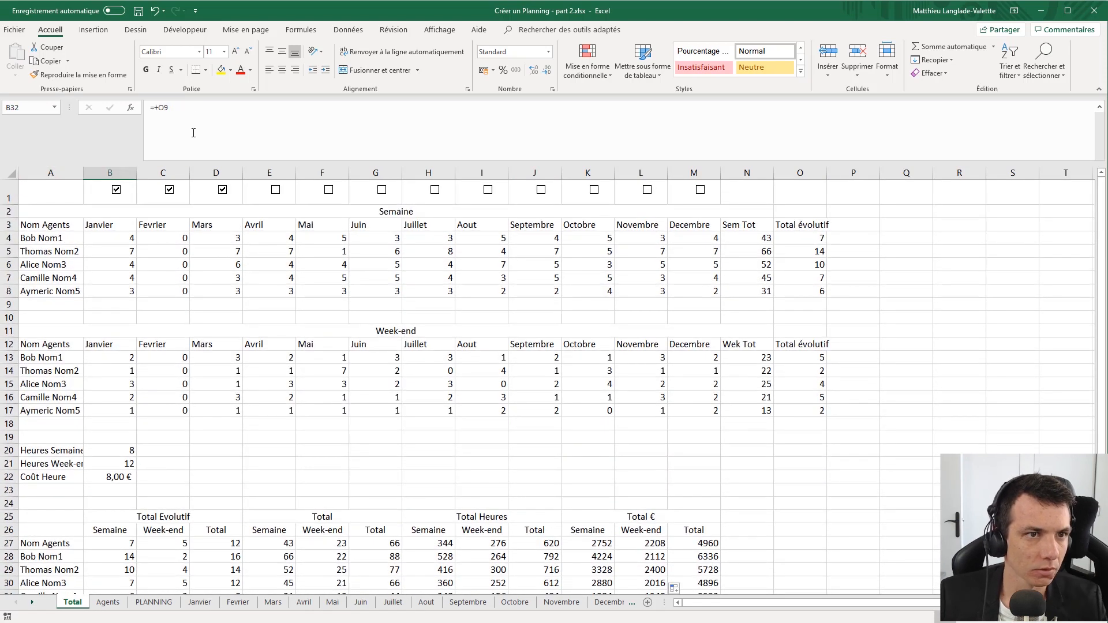
click(202, 137)
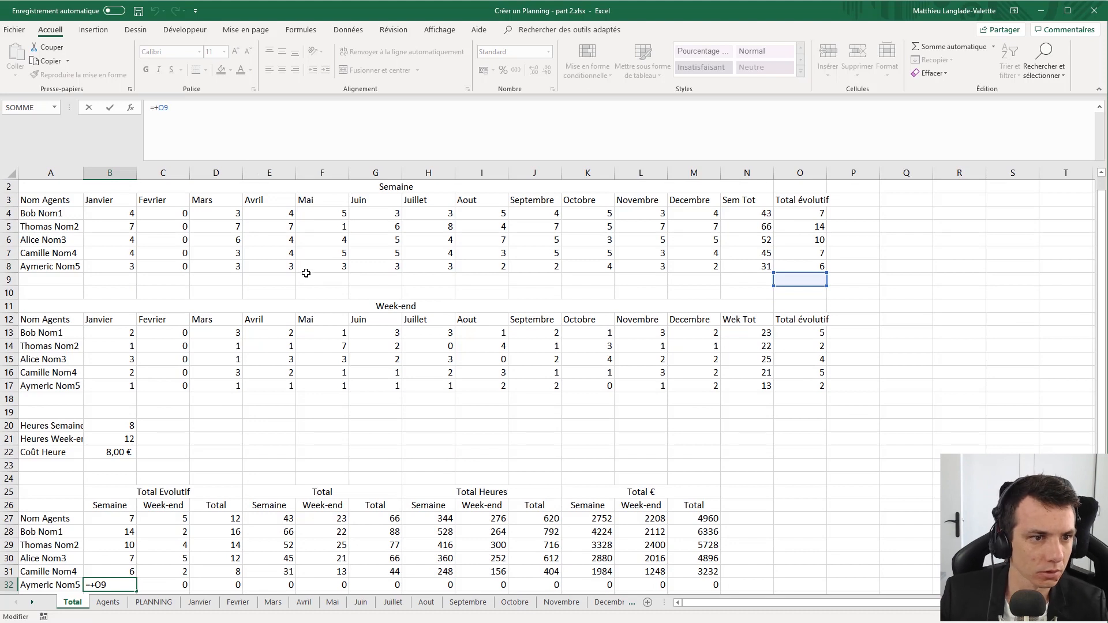
scroll(305, 273, down, 3)
scroll(156, 462, up, 3)
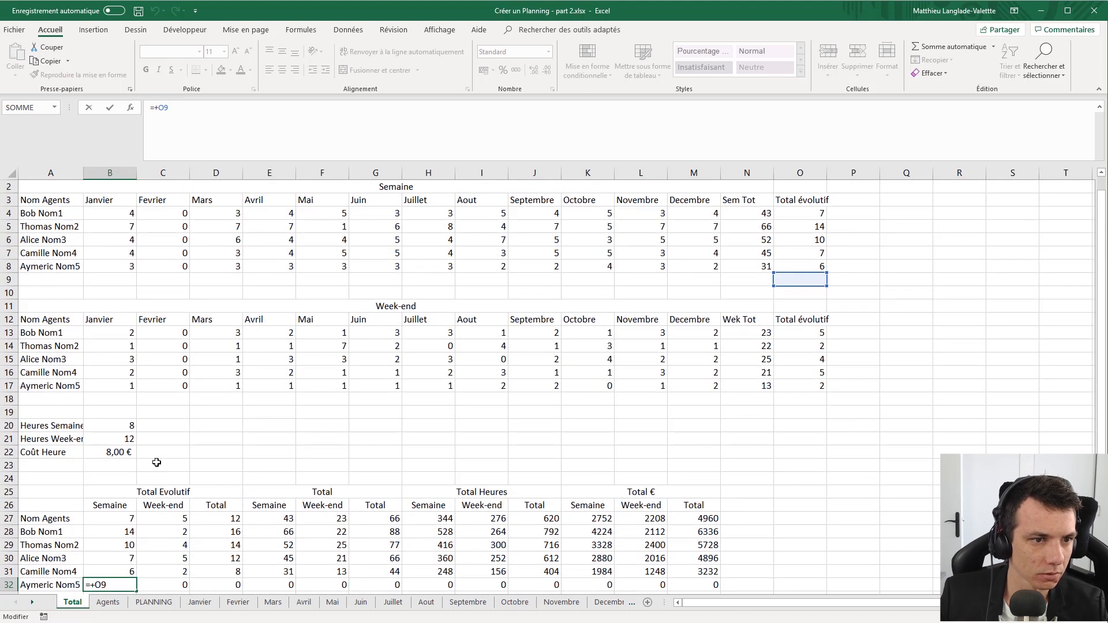
key(Return)
- Remove the Nom Agents label from A27 and move the agent names from A28:A32 up one row
click(126, 506)
key(Left)
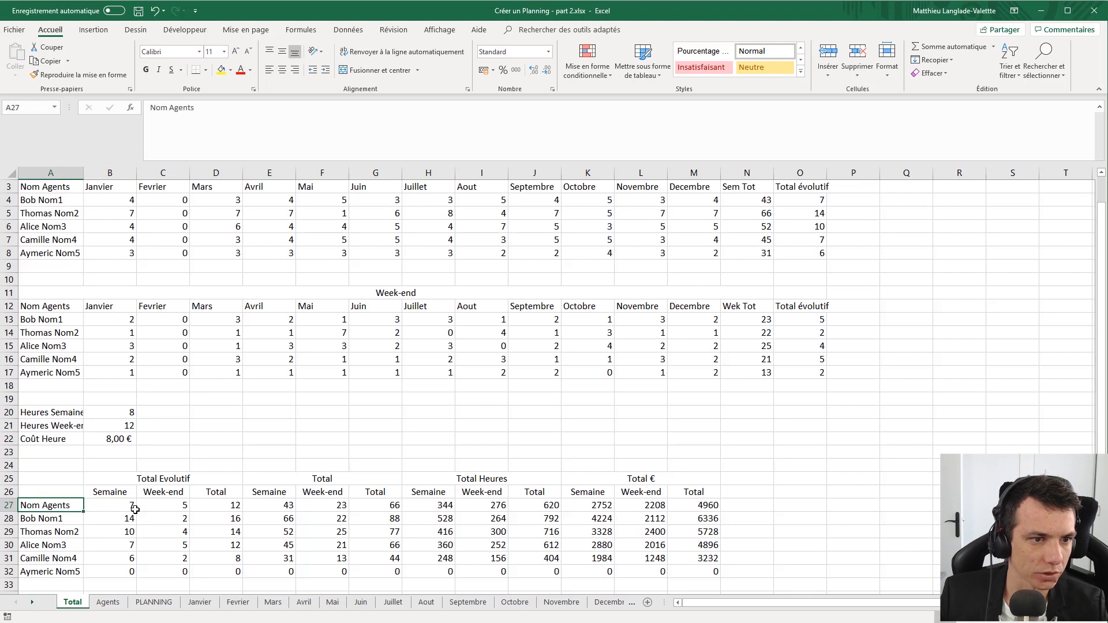
key(Delete)
drag(47, 522, 58, 574)
drag(58, 512, 57, 499)
- Clear the surplus formulas in row 32 of the summary table, from B32 to M32
scroll(145, 529, down, 3)
drag(110, 462, 695, 457)
key(Delete)
- Copy the Nom Agents header from A12 into A26 of the summary table
scroll(451, 464, up, 4)
click(341, 454)
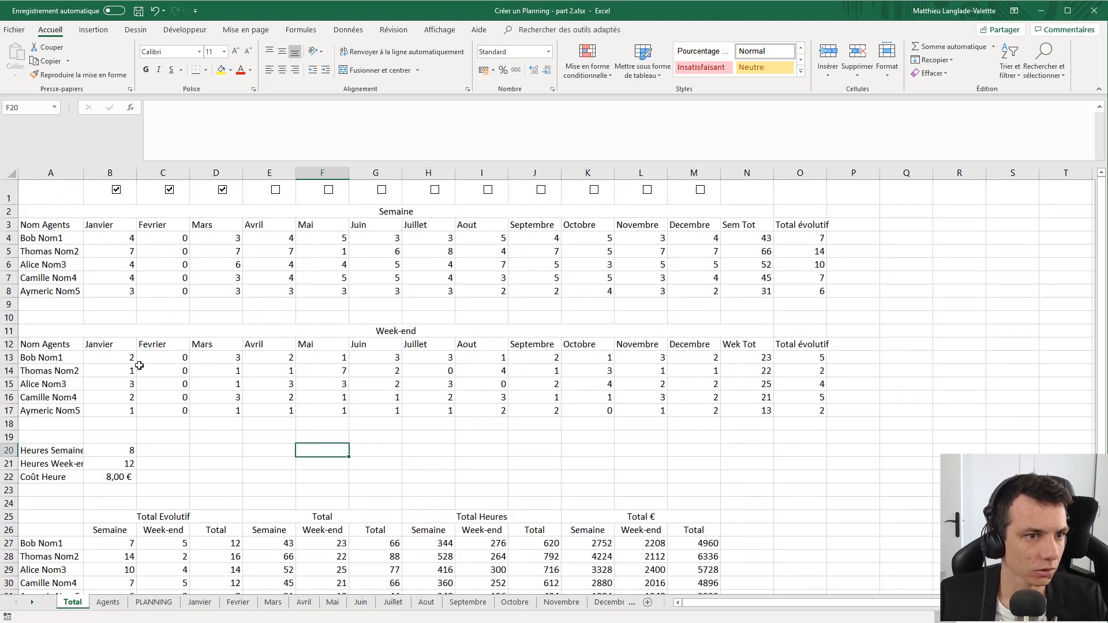
click(57, 345)
key(ctrl+c)
click(52, 530)
key(ctrl+v)
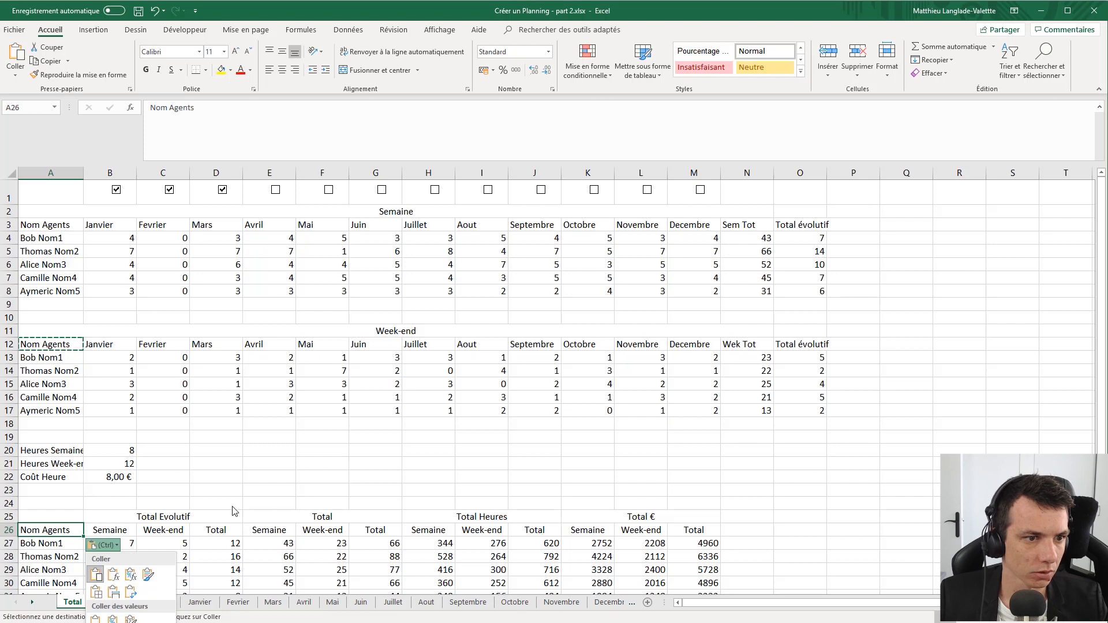
- Review the completed summary table against the source tables, including the Total Heures and Total € sections
scroll(242, 502, down, 2)
scroll(249, 499, down, 1)
click(325, 415)
click(388, 333)
scroll(430, 375, up, 3)
scroll(469, 395, down, 3)
click(589, 358)
scroll(613, 371, up, 3)
scroll(620, 375, down, 3)
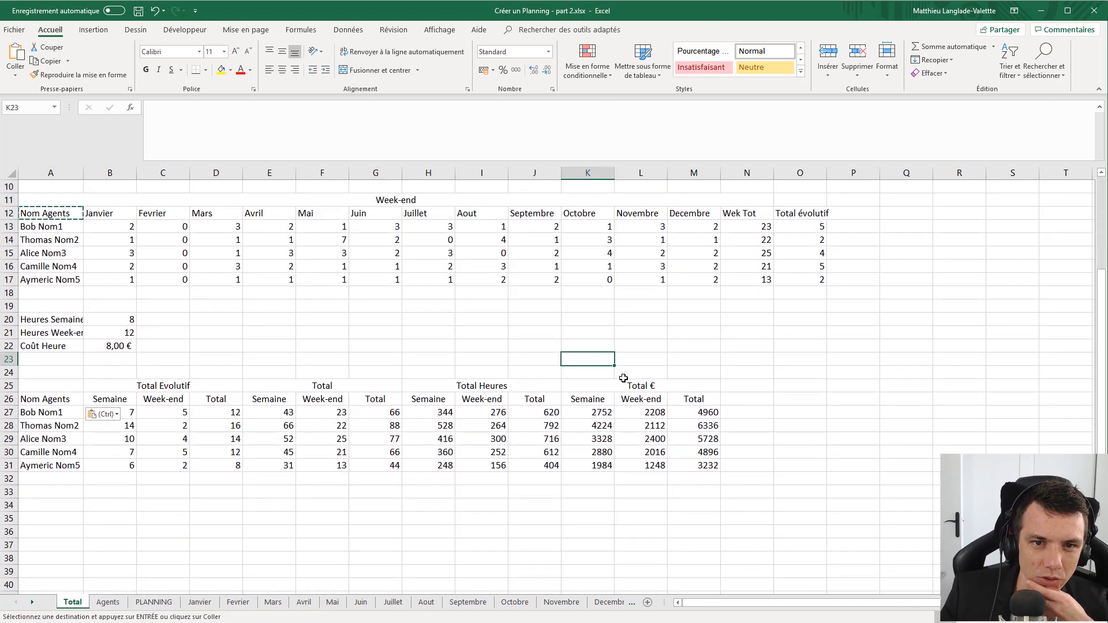
click(646, 362)
click(480, 386)
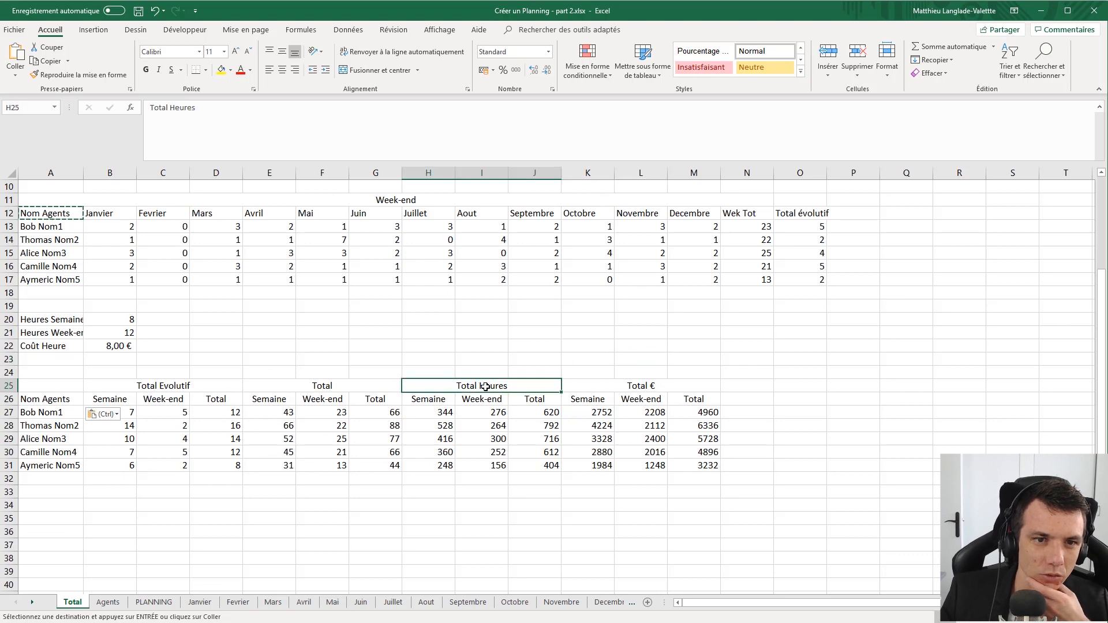
click(634, 385)
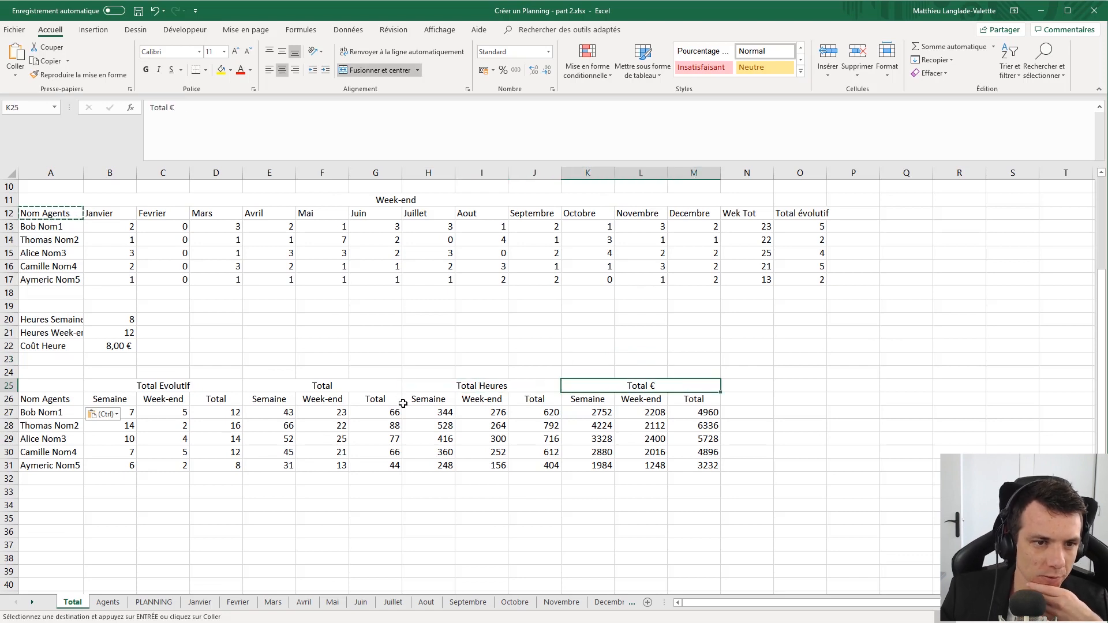
- Test the summary calculations by setting Heures Semaine in B20 to 7, and set it back to 8
click(133, 334)
click(122, 324)
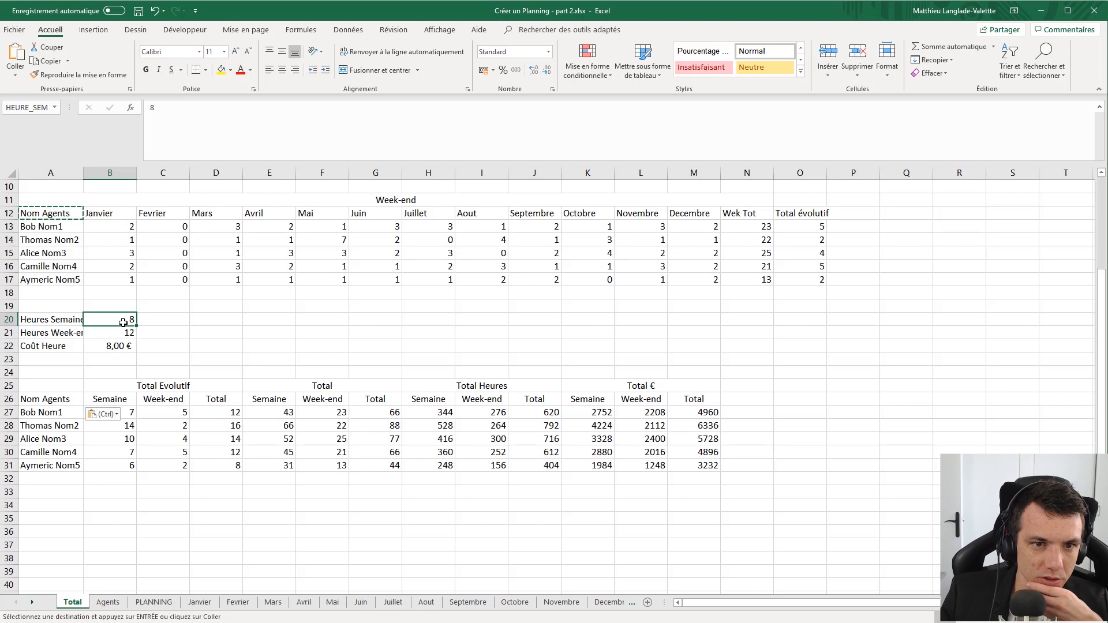
text(7)
key(Return)
click(122, 322)
text(8)
key(Return)
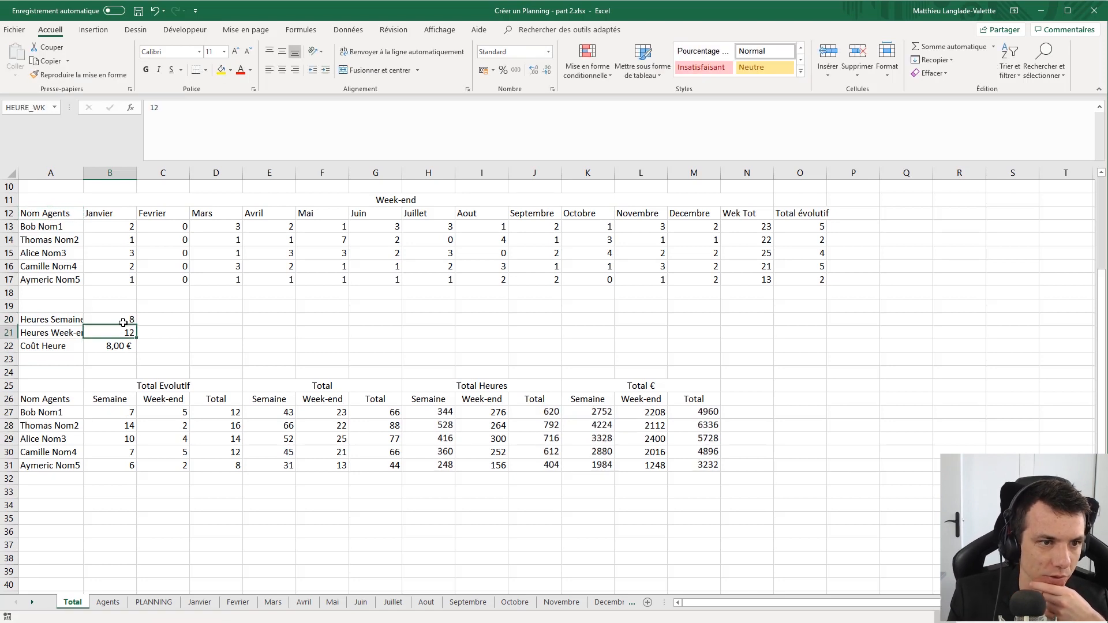
- Tick the Mai checkbox to include that month in the Total Evolutif columns, and check those columns
click(125, 345)
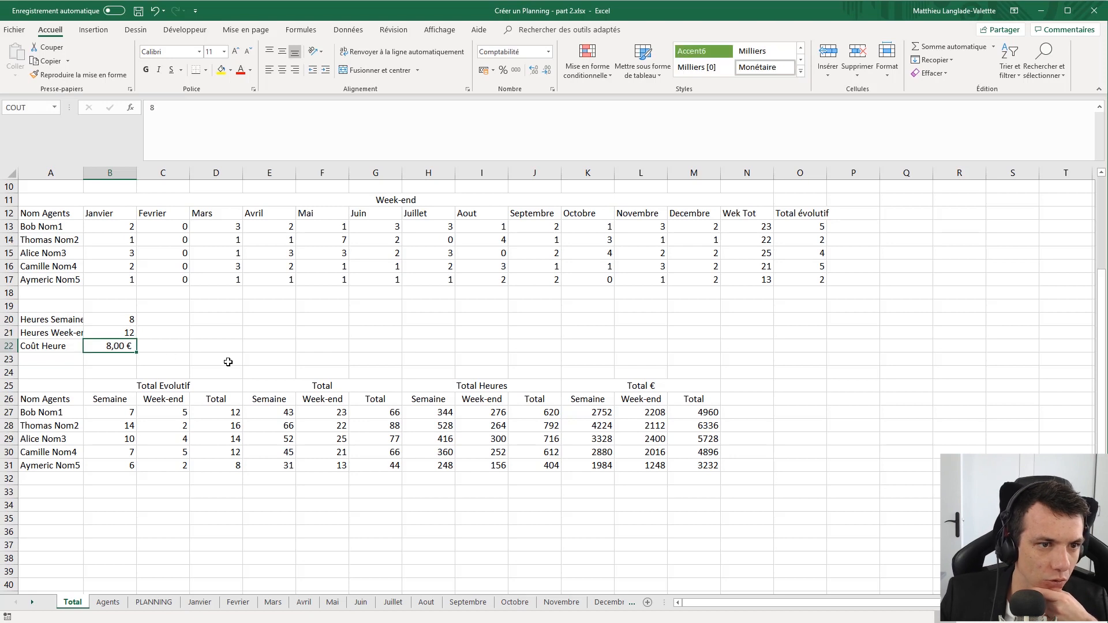
scroll(283, 372, up, 3)
scroll(300, 384, down, 3)
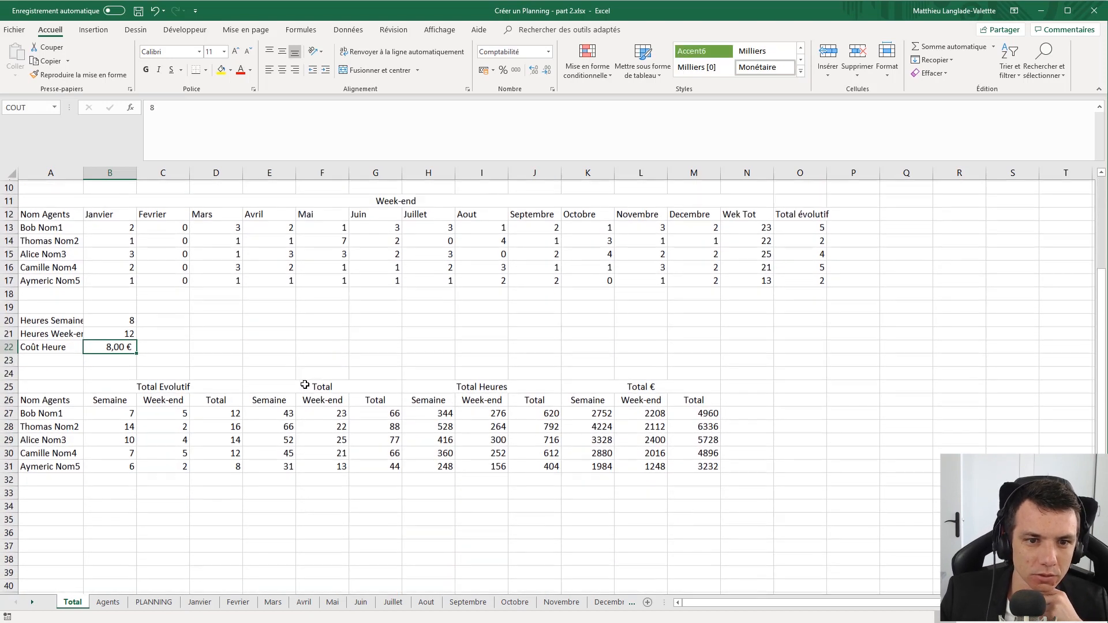
scroll(321, 399, up, 3)
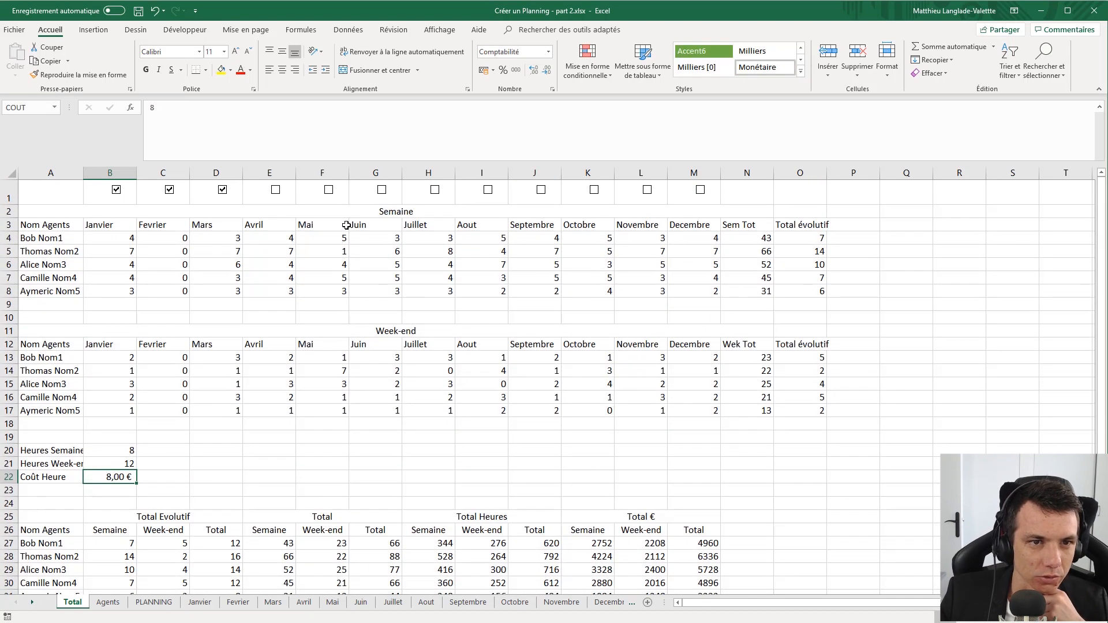
click(329, 192)
drag(133, 535, 231, 584)
scroll(492, 443, down, 2)
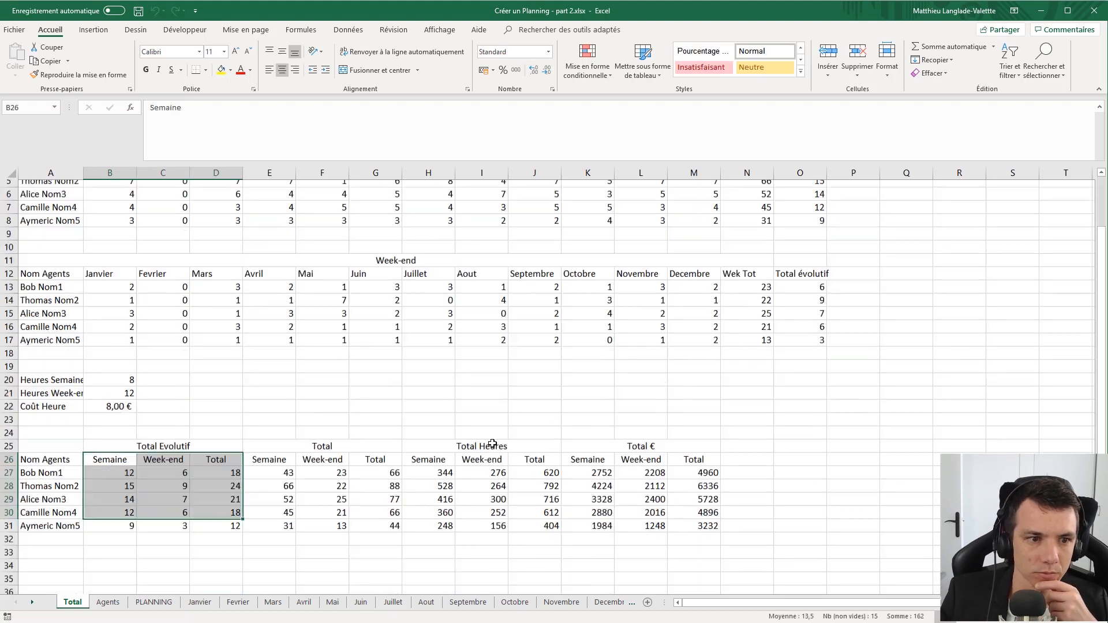
scroll(491, 443, down, 2)
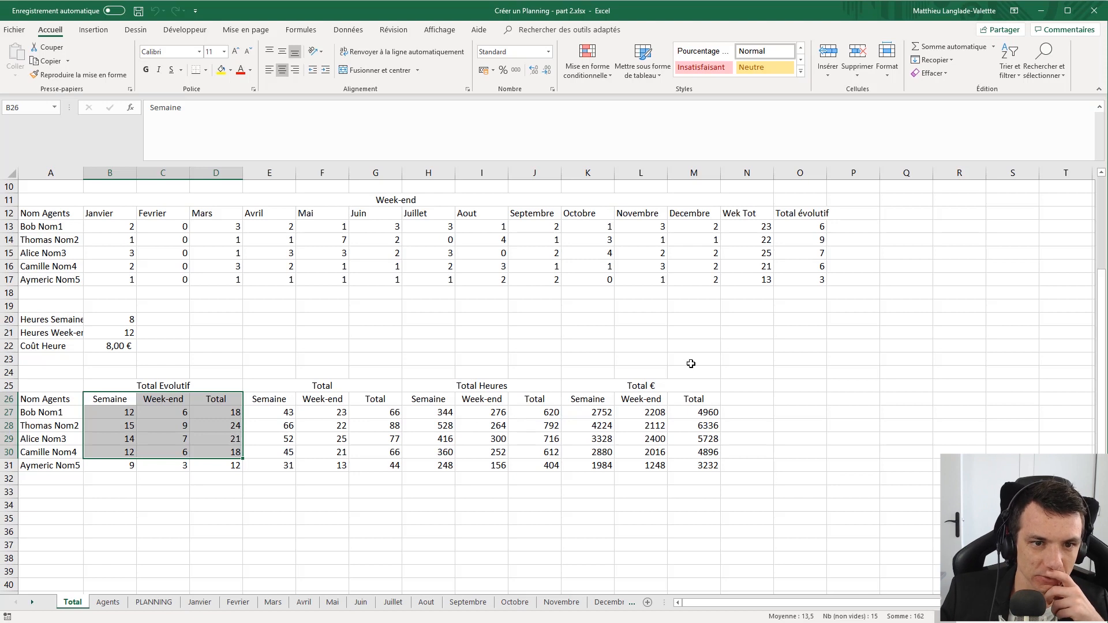
- Clear the existing Total Heures and Total € sections of the summary table, including their headings, in H25:M31
click(548, 391)
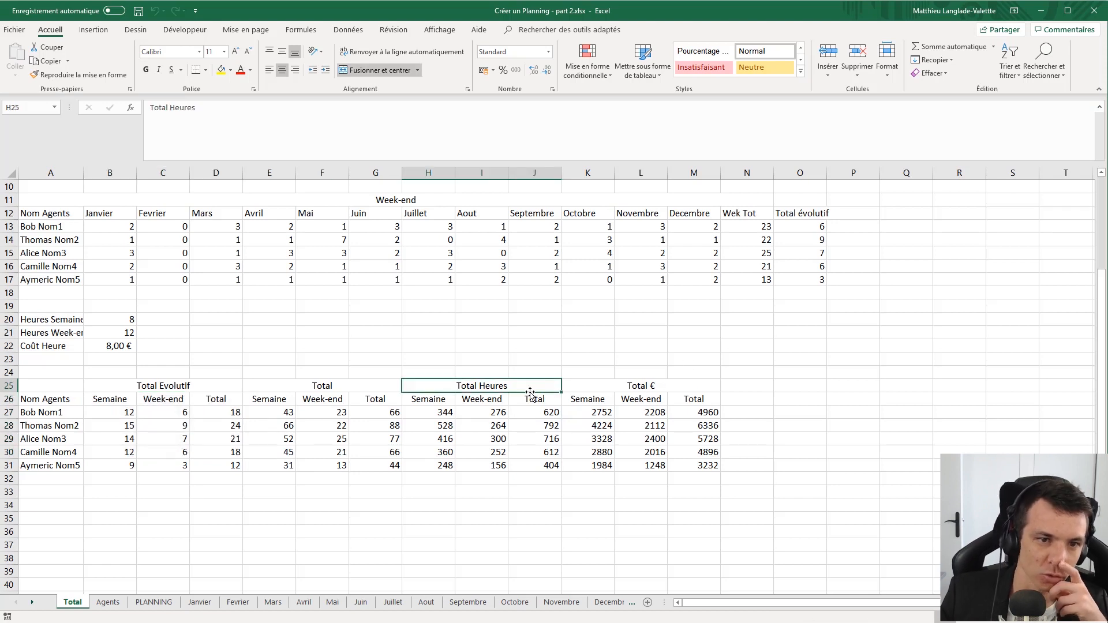
click(521, 451)
click(495, 387)
mouse_move(469, 388)
mouse_down()
mouse_move(631, 412)
mouse_move(654, 453)
mouse_move(453, 387)
mouse_up()
click(655, 455)
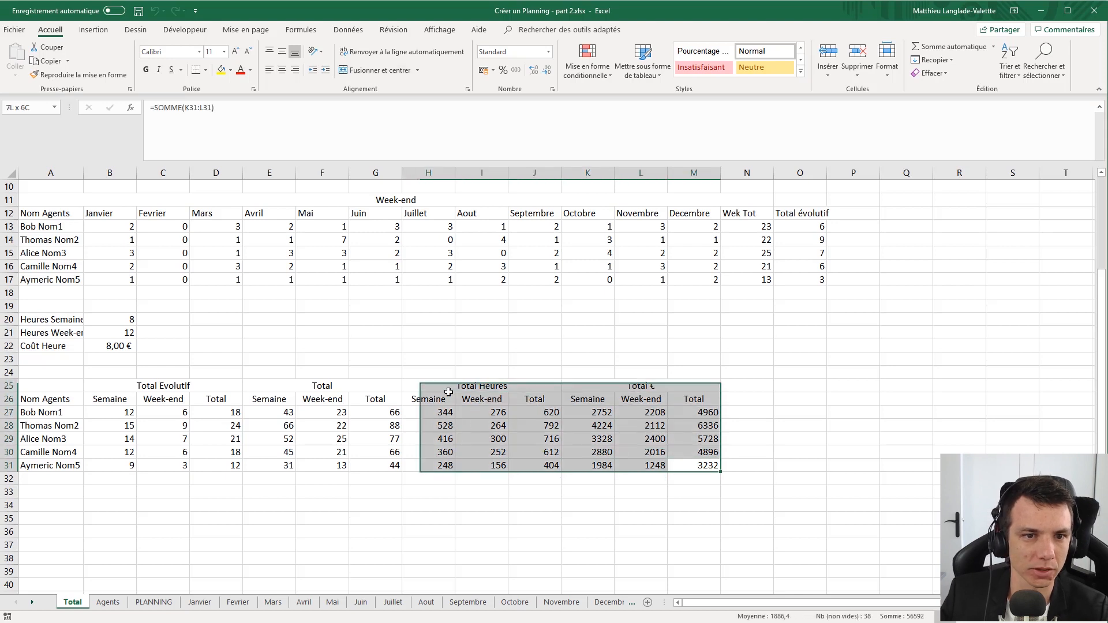
key(Delete)
- Enter the heading "Total heures" in H25 and change its merged, centred range to H25:I25
click(454, 385)
text(T)
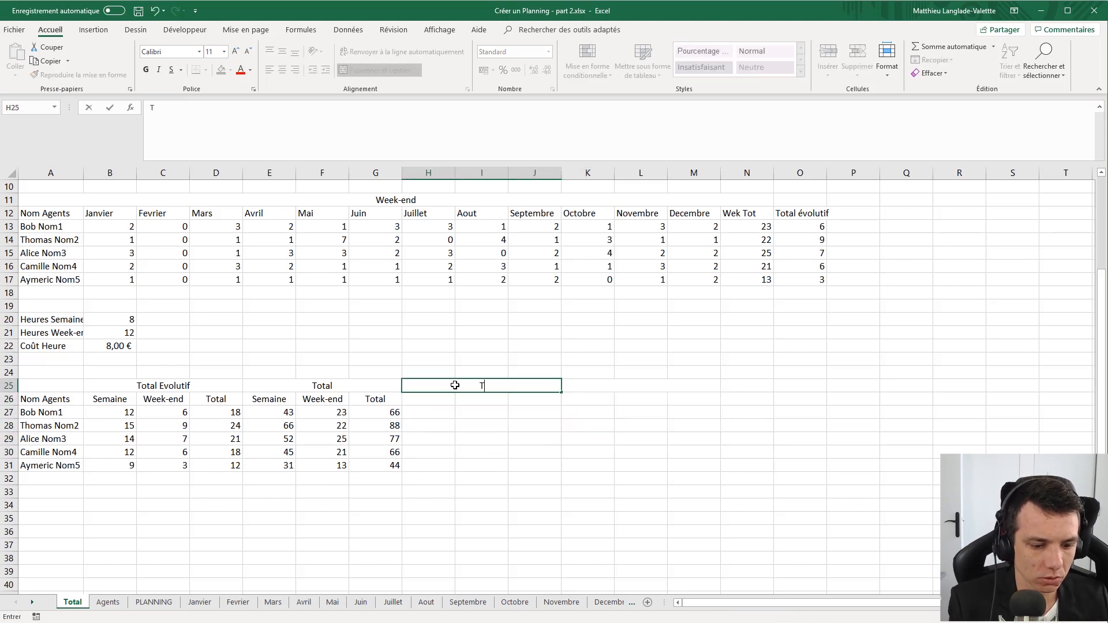
text(otal heures)
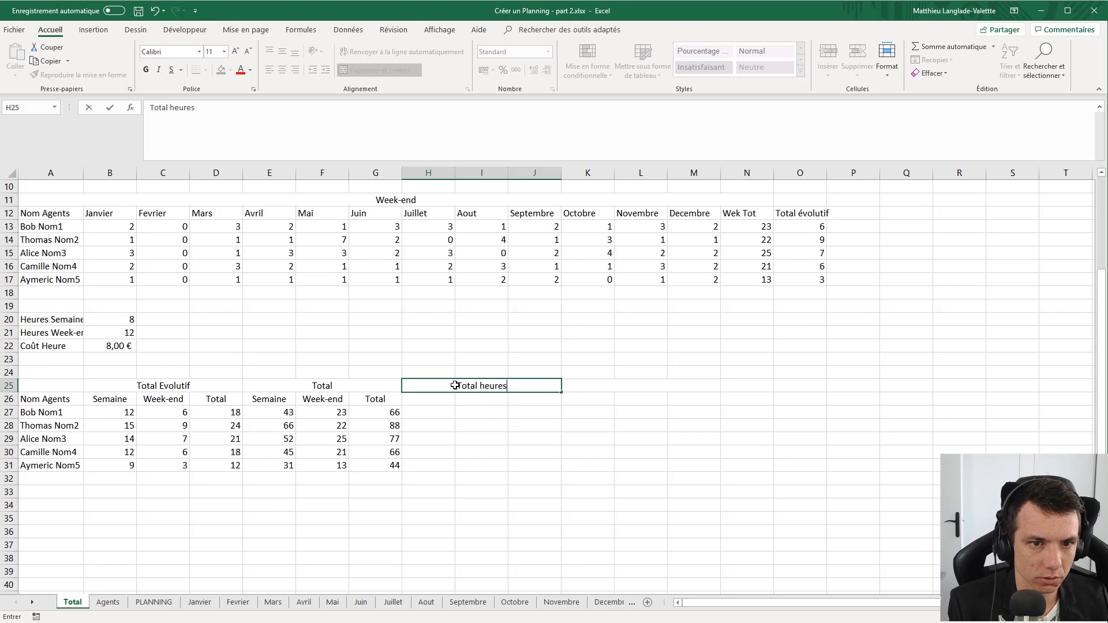
key(Return)
click(455, 385)
click(384, 77)
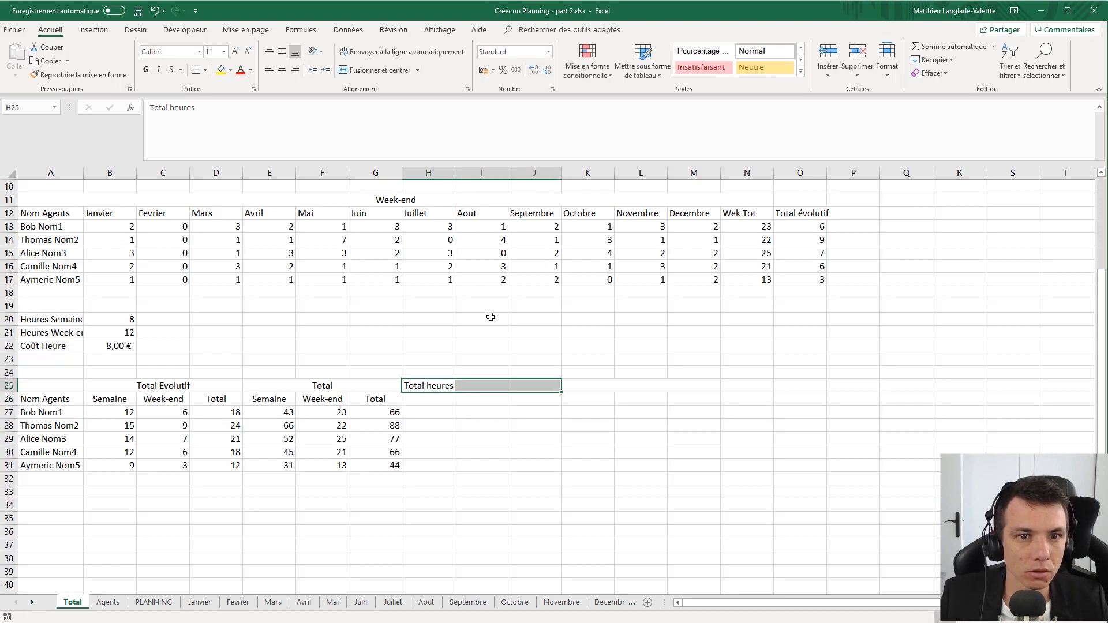
shift+click(467, 386)
click(369, 72)
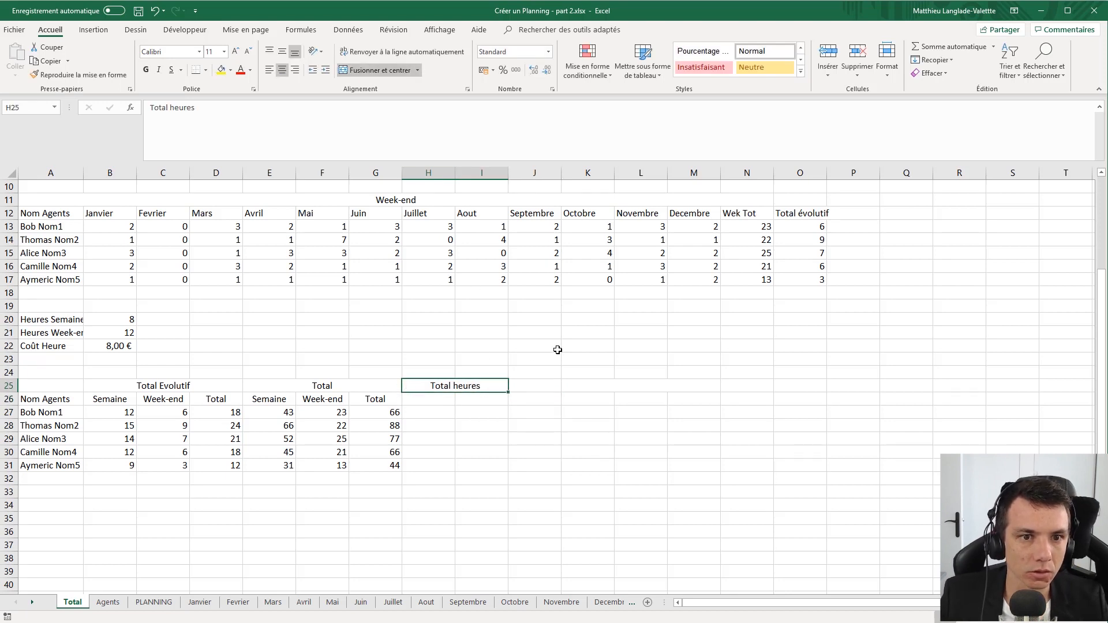
- Unmerge the empty heading cells K25:M25
click(556, 383)
key(shift+Right)
key(shift+Right)
key(shift+Right)
click(598, 387)
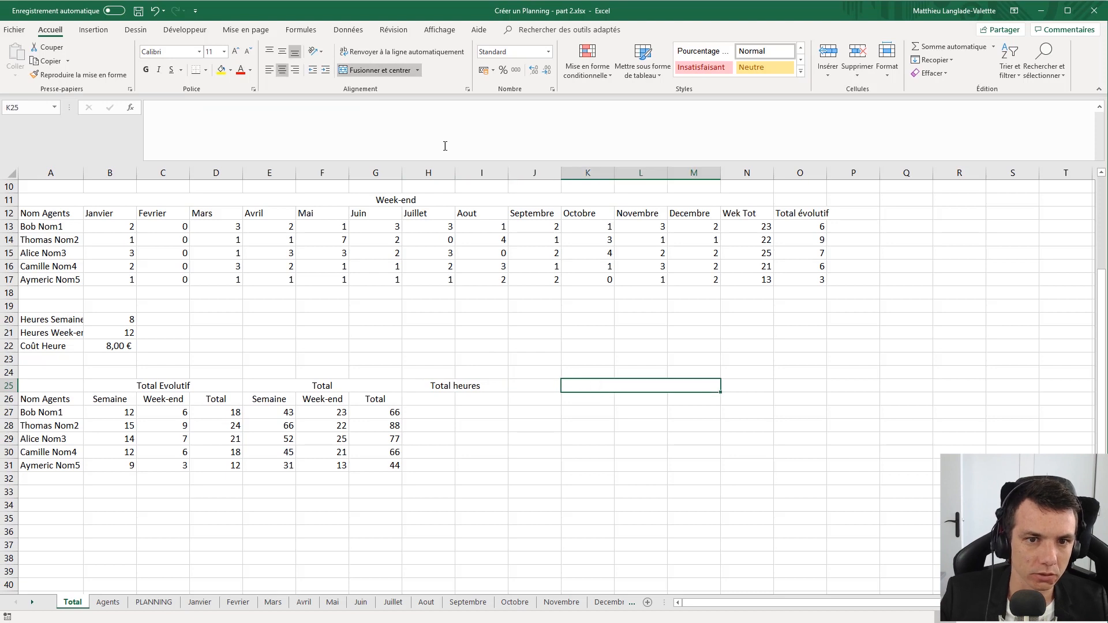
click(385, 70)
- Copy the merged Total heures heading into J25:K25 and change its text to "Total €"
drag(537, 386, 574, 387)
click(496, 383)
key(ctrl+c)
click(537, 383)
key(ctrl+v)
double_click(578, 385)
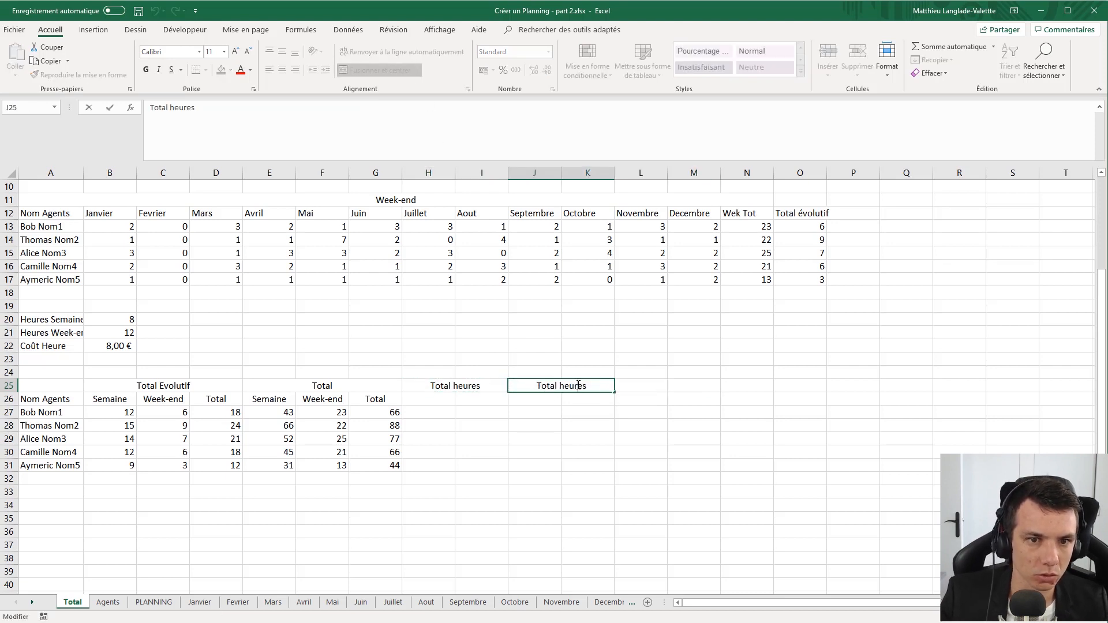
double_click(577, 384)
key(BackSpace)
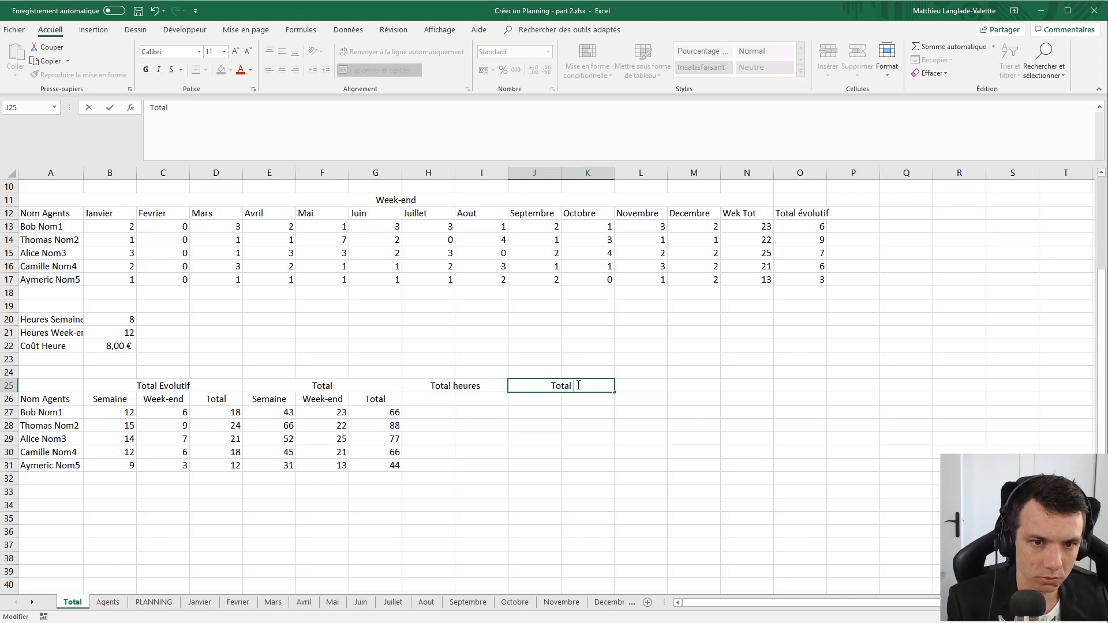
text(€)
key(Return)
- Enter the subheadings Evolutif and Total under both the Total heures and Total € headings, in H26:K26
key(Left)
key(Left)
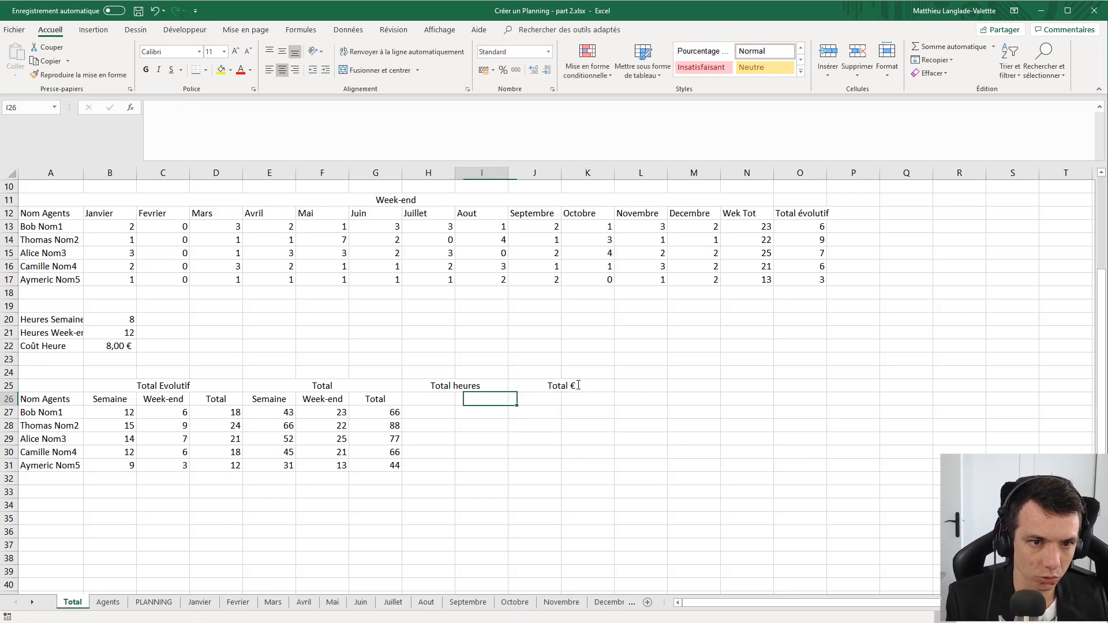
text(Evolutif)
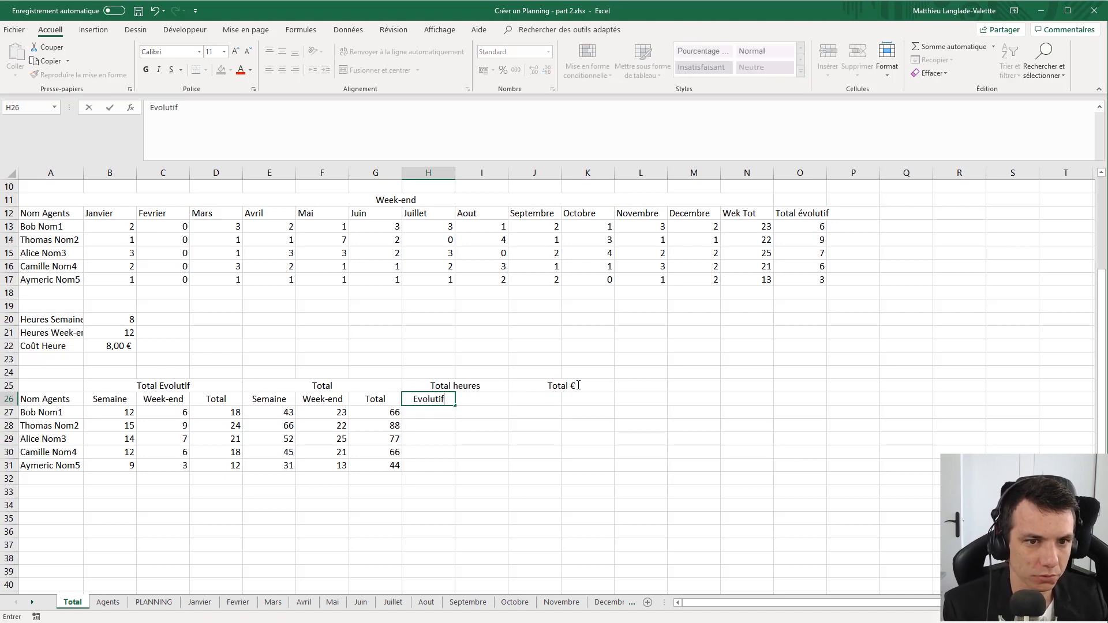
key(Tab)
text(Total)
key(Tab)
text(Evolutif)
key(Tab)
text(Total)
key(Return)
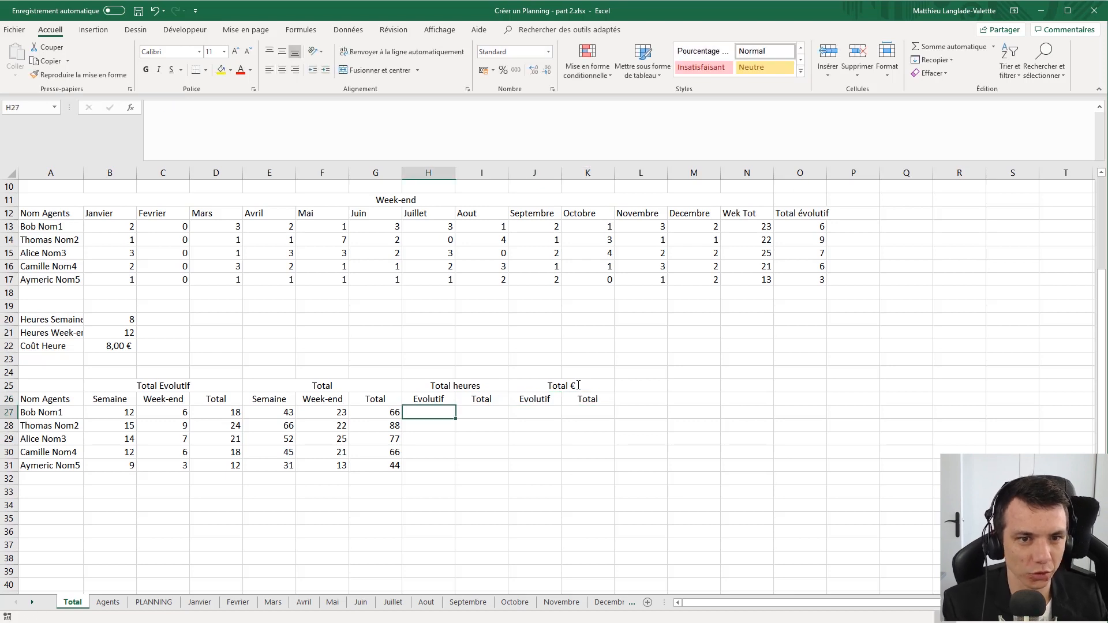
- Examine the new Total heures and Total € headings against the Semaine and Week-end columns of the Total section
click(446, 398)
click(282, 403)
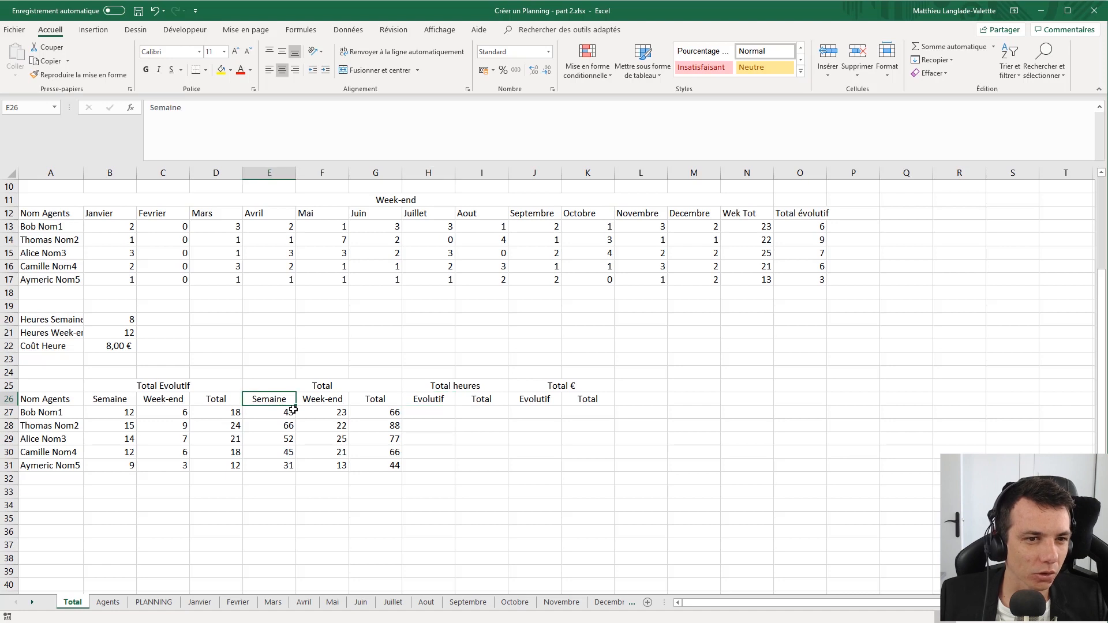
click(476, 400)
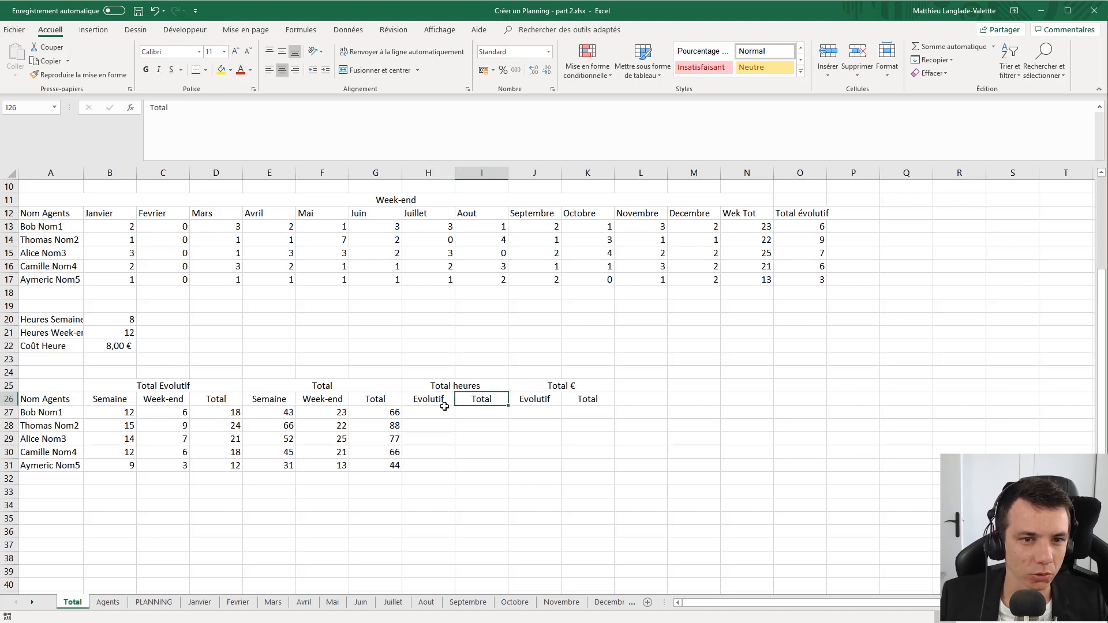
drag(283, 400, 322, 438)
click(322, 439)
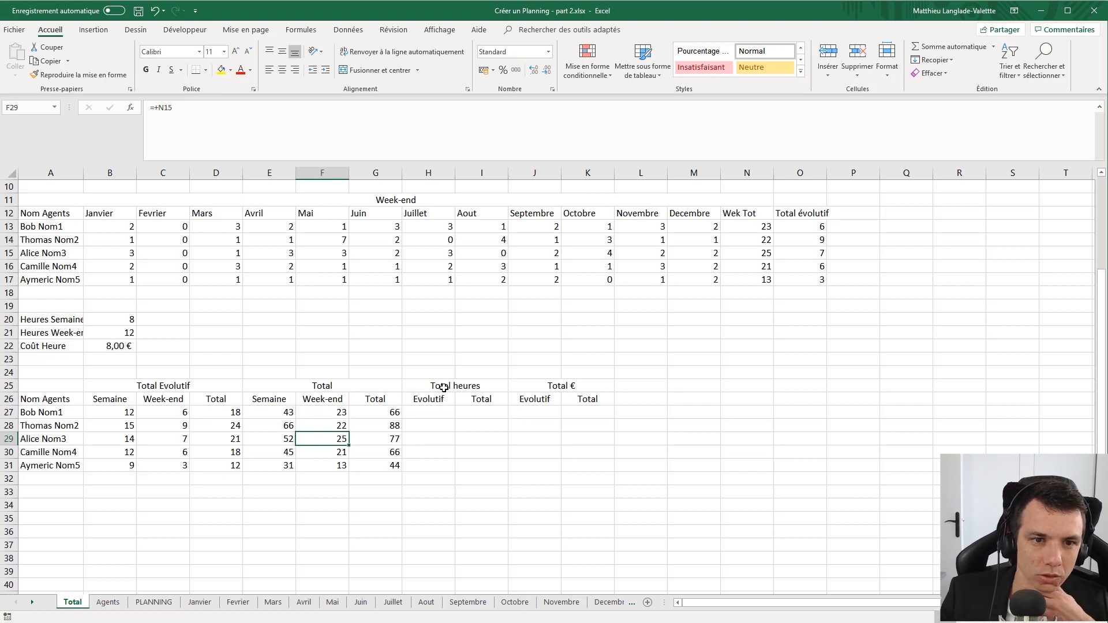
drag(429, 400, 466, 402)
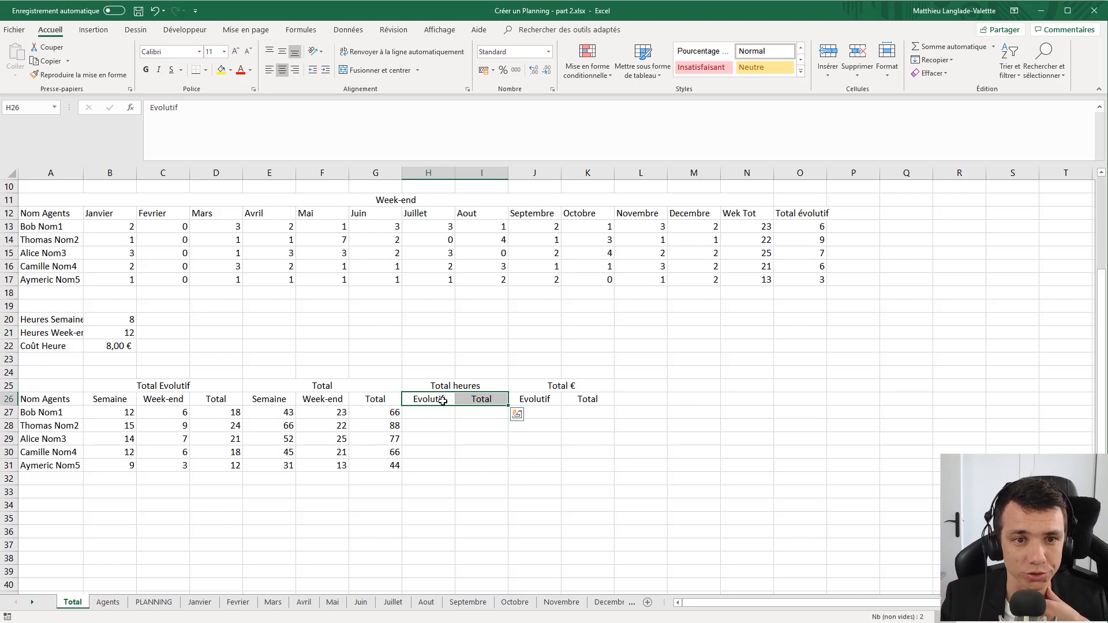
click(545, 400)
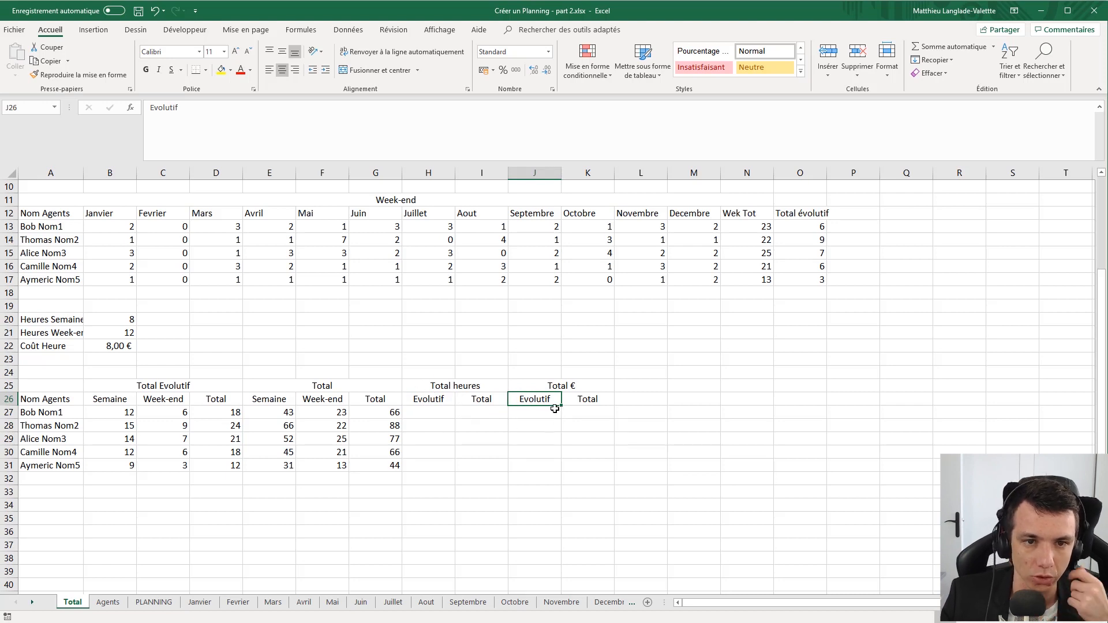
drag(432, 383, 553, 407)
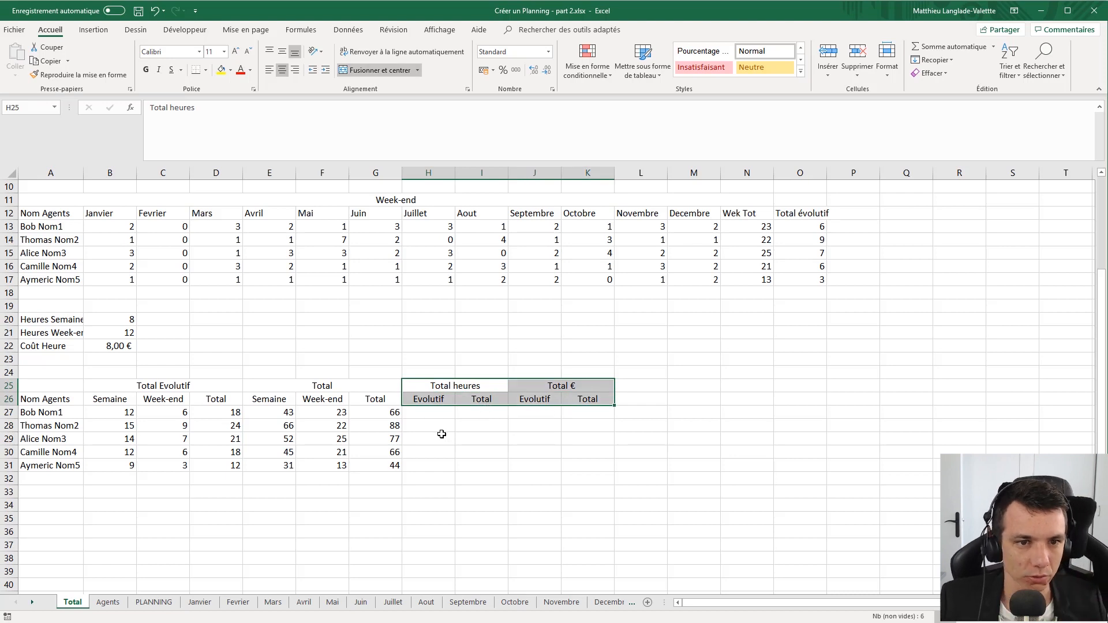
- Enter the formula =B27*HEURE_SEM+C27*HEURE_WK in H27 and fill it down to H31
click(423, 416)
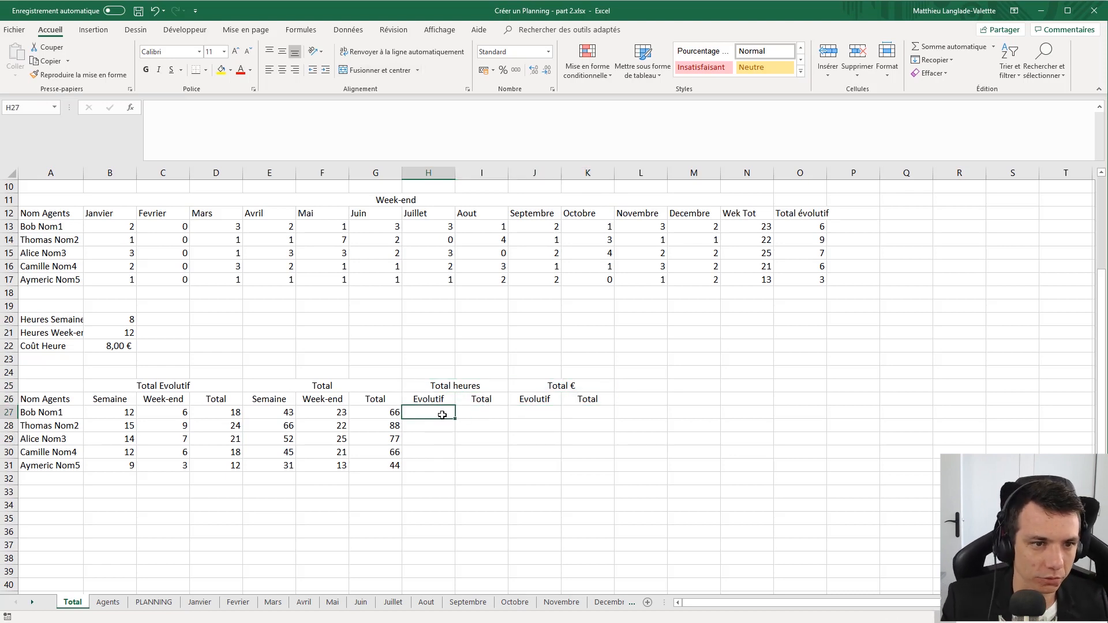
text(+)
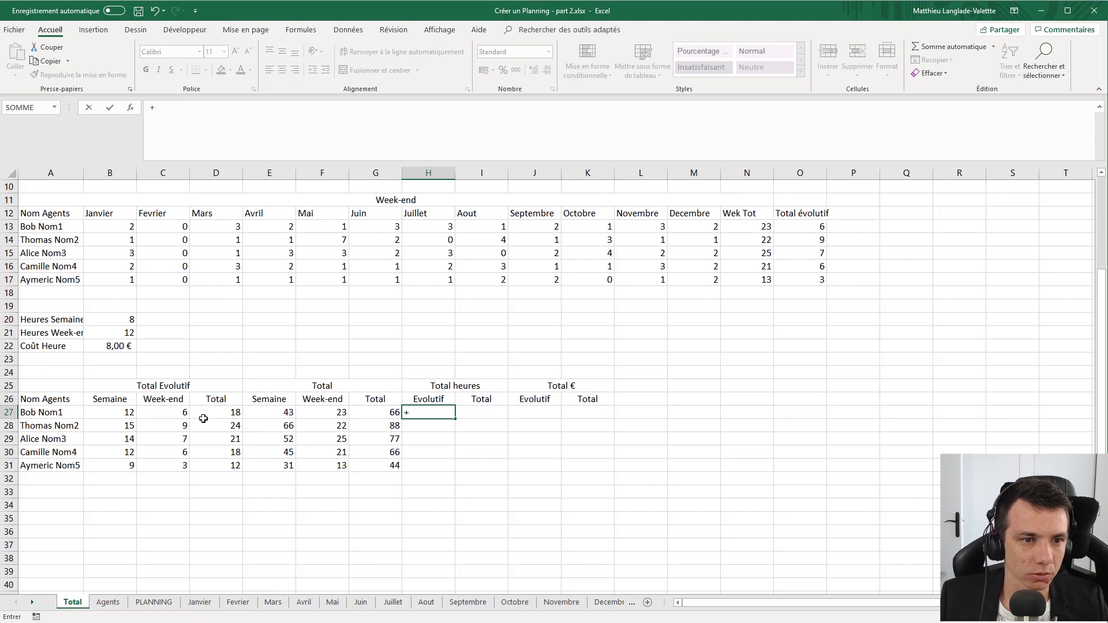
key(BackSpace)
text(=)
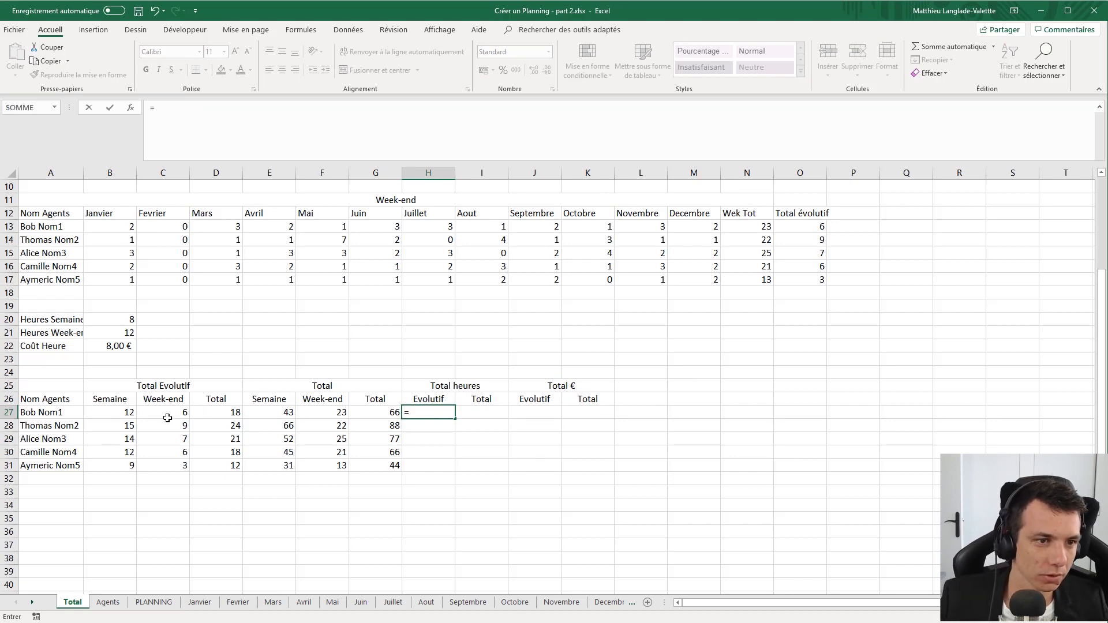
click(113, 413)
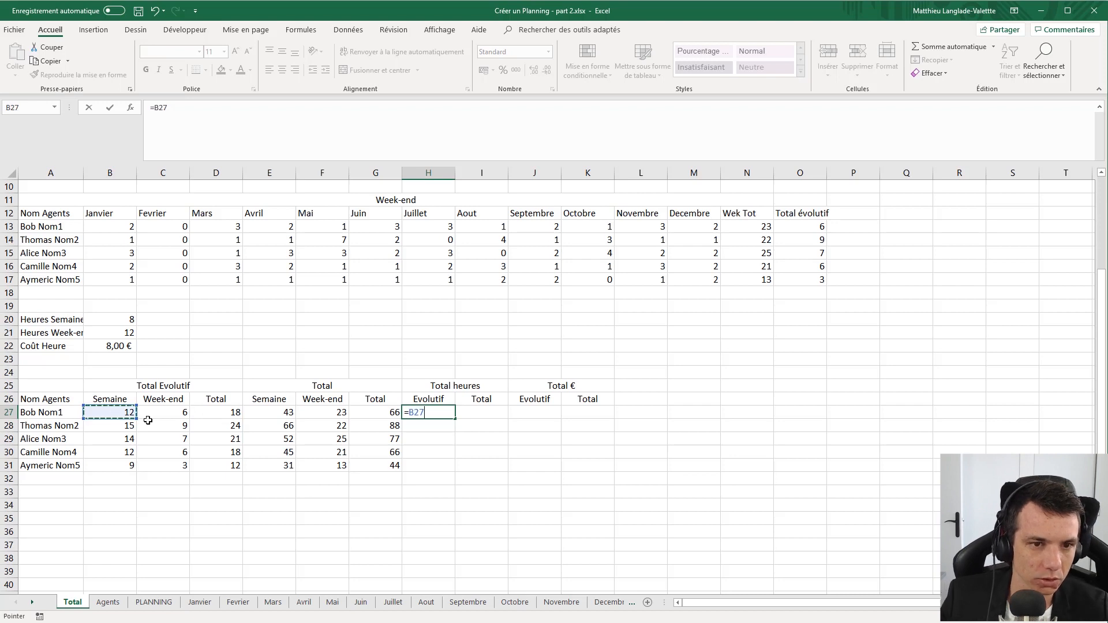
text(*)
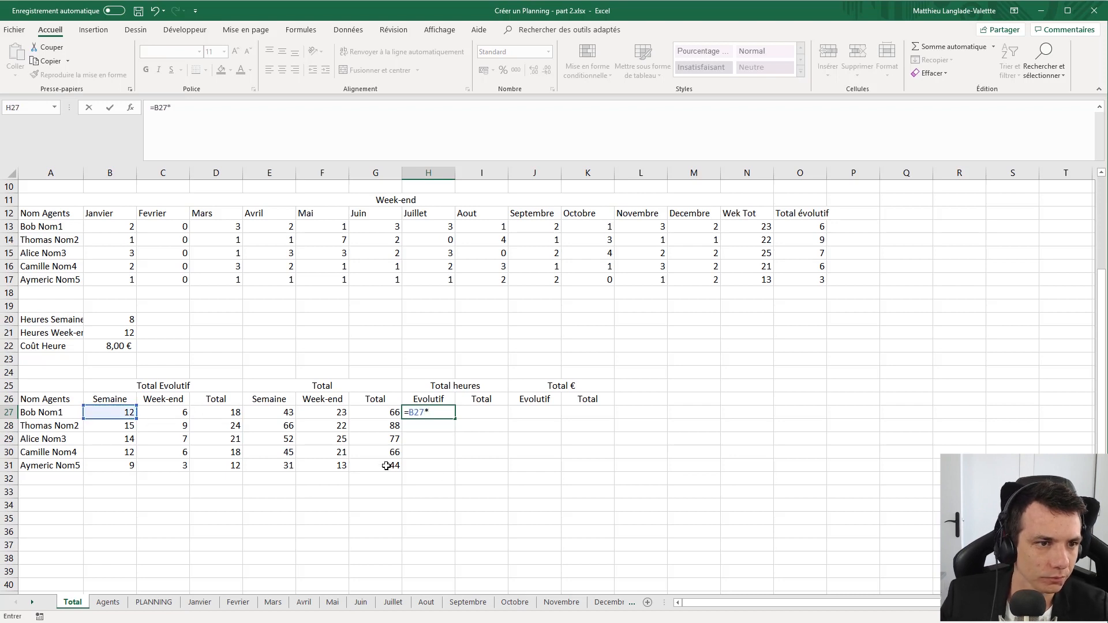
text(HEURE_SEM)
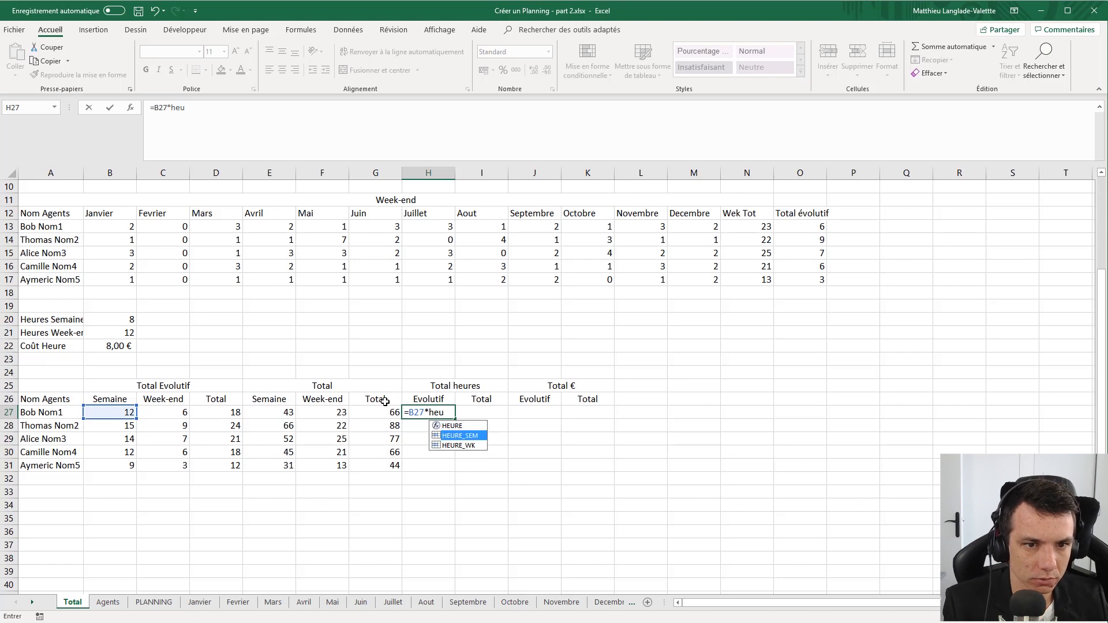
text(+)
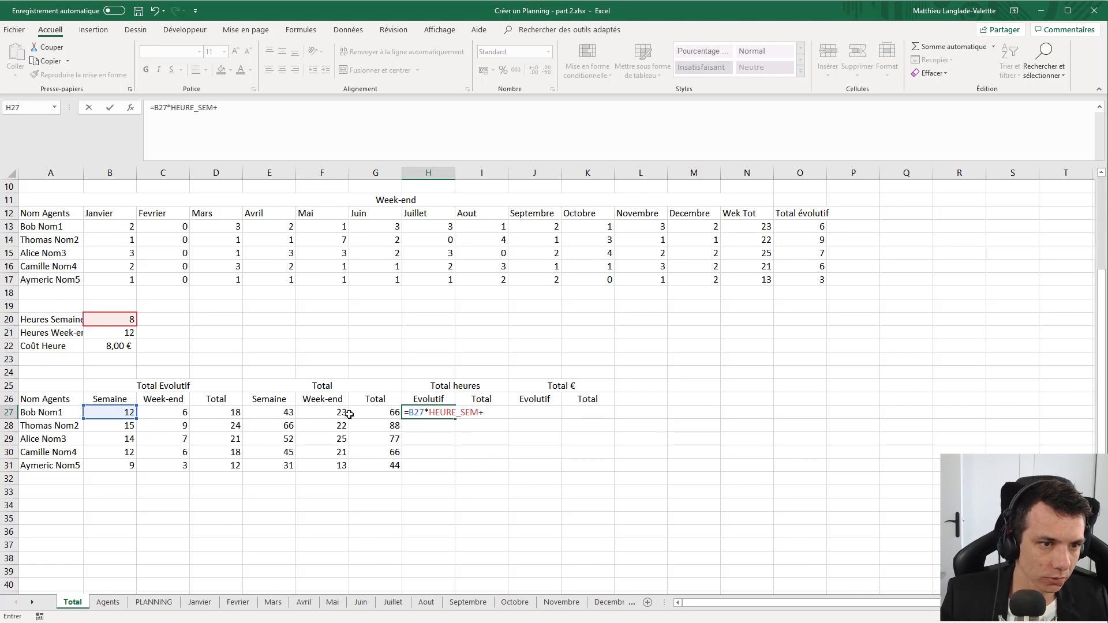
click(159, 412)
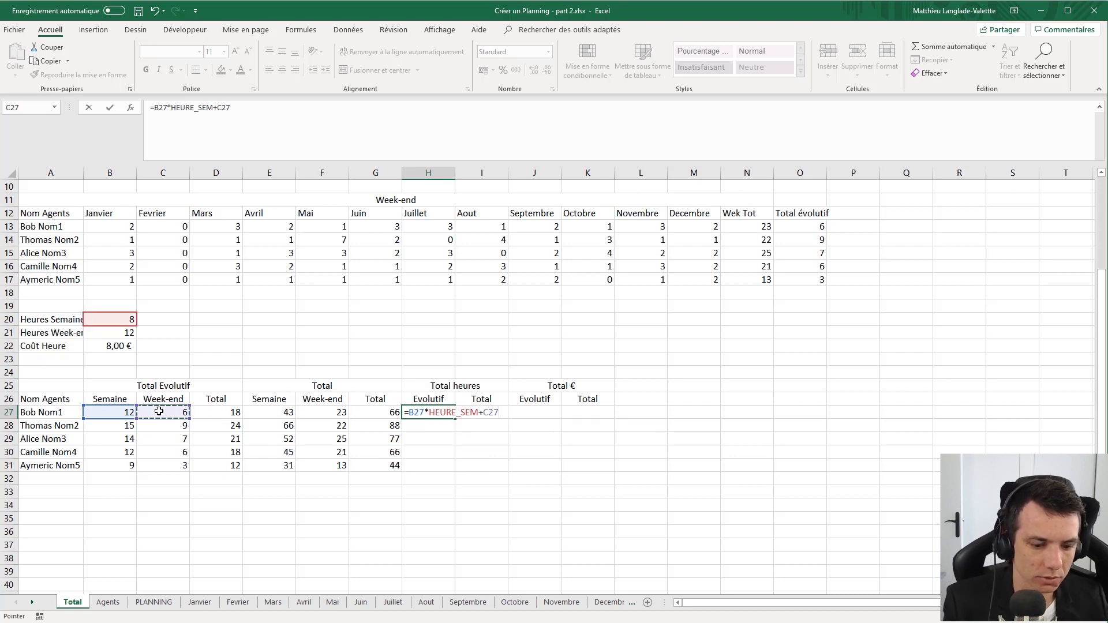
text(*heu)
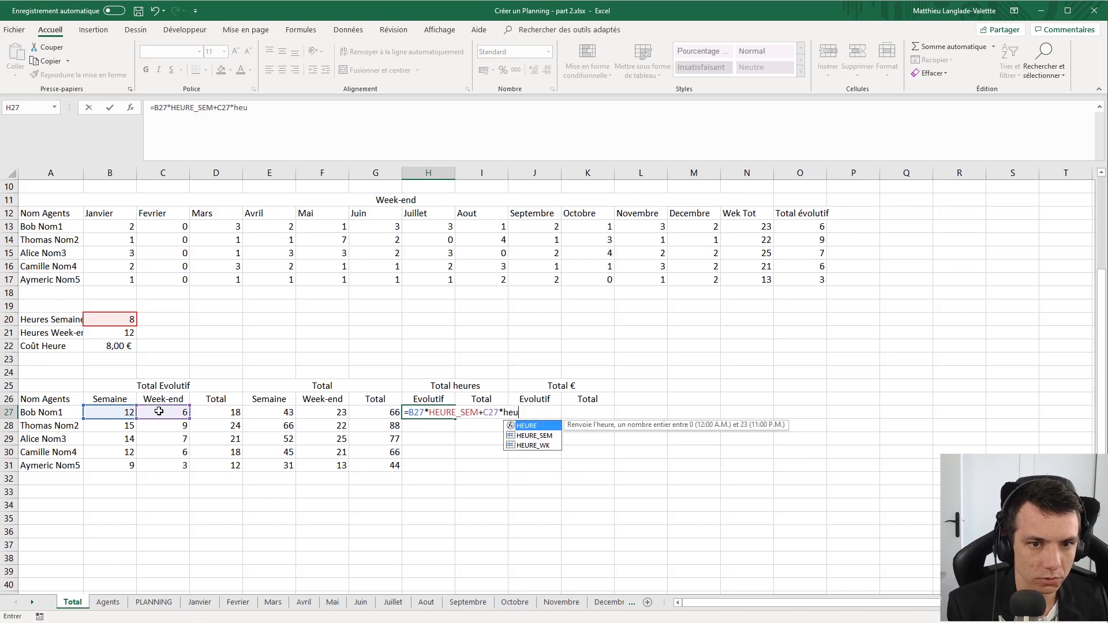
key(Right)
key(Down)
key(Up)
key(Left)
key(F2)
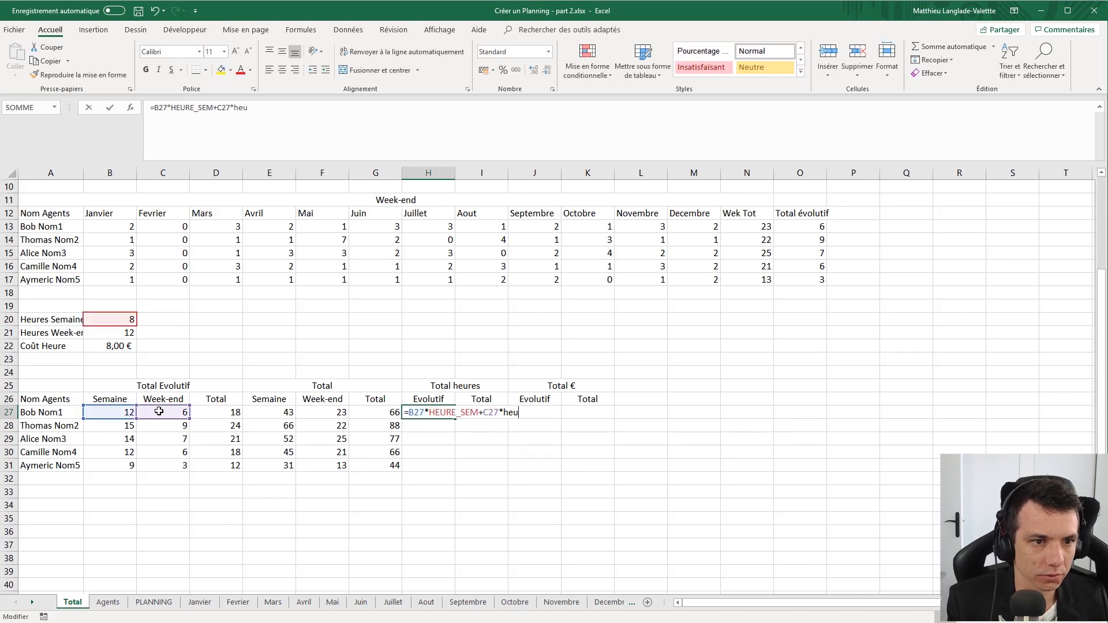
text(re_wk)
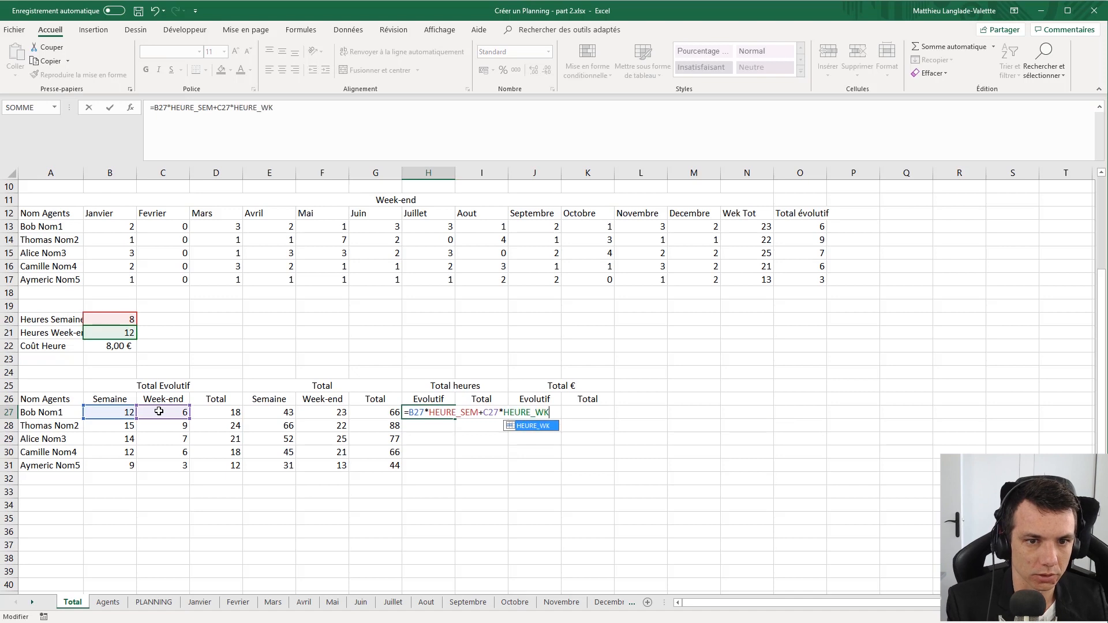
key(Return)
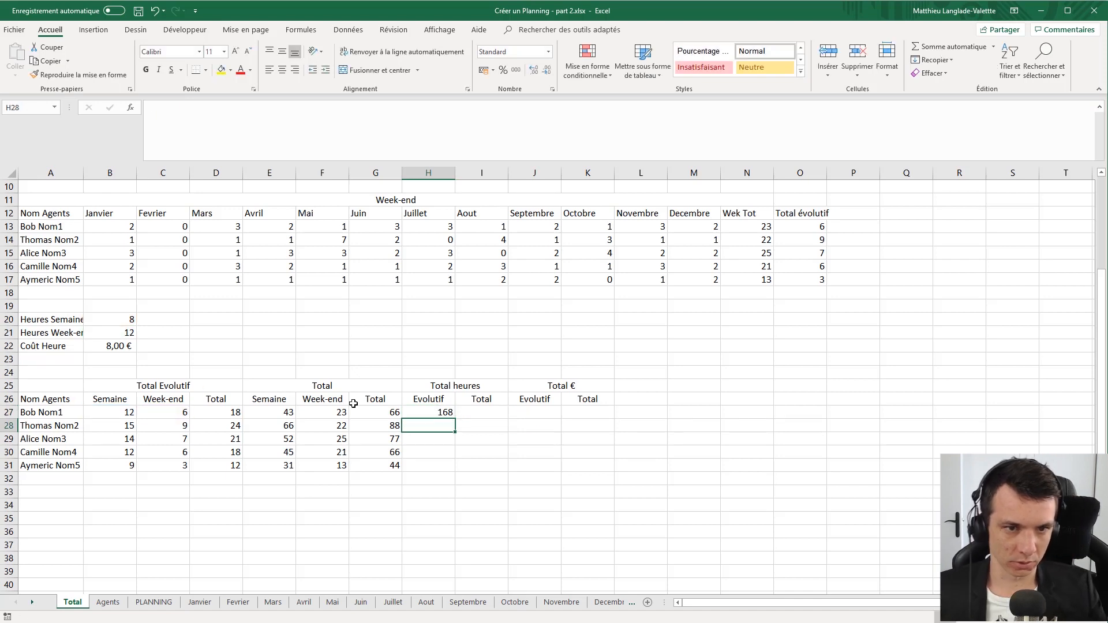
click(442, 414)
double_click(456, 418)
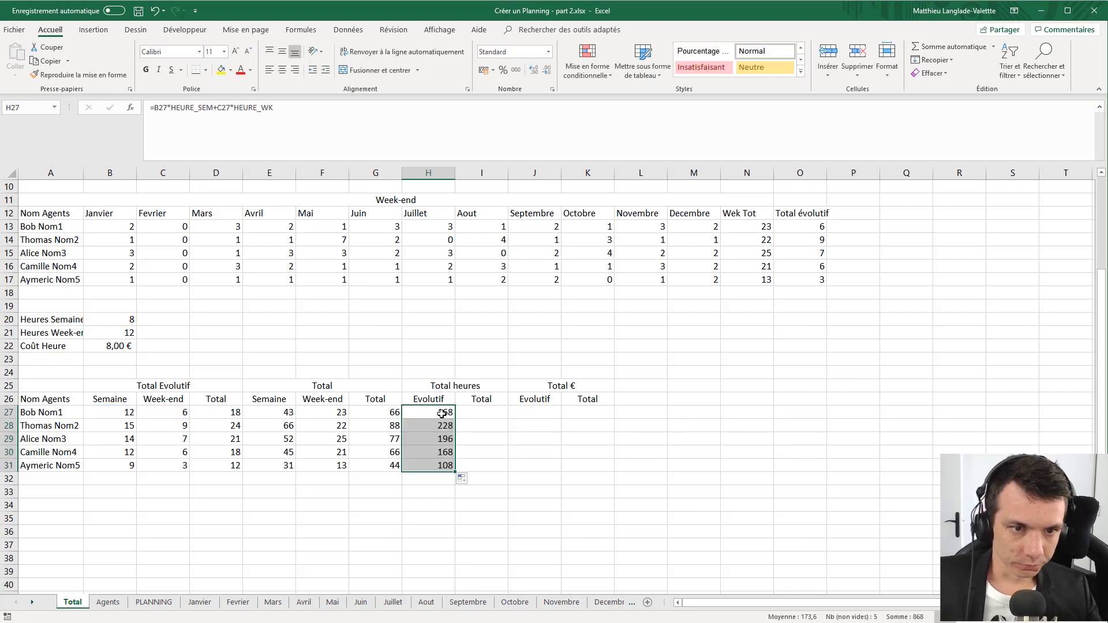
- Copy the Evolutif hours formula from H27 into I27 and check which cells it references
click(442, 415)
key(ctrl+c)
click(468, 413)
key(ctrl+v)
click(314, 141)
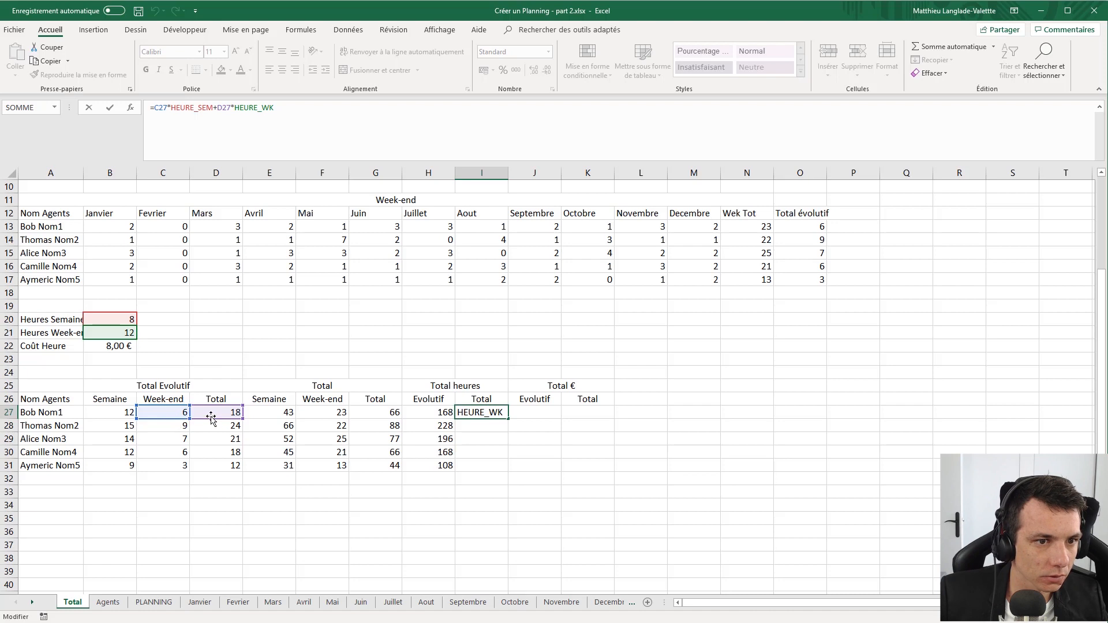
key(ctrl+Return)
- Change the Total hours formula in I27 to =E27*HEURE_SEM+F27*HEURE_WK and fill it down to I31
click(446, 412)
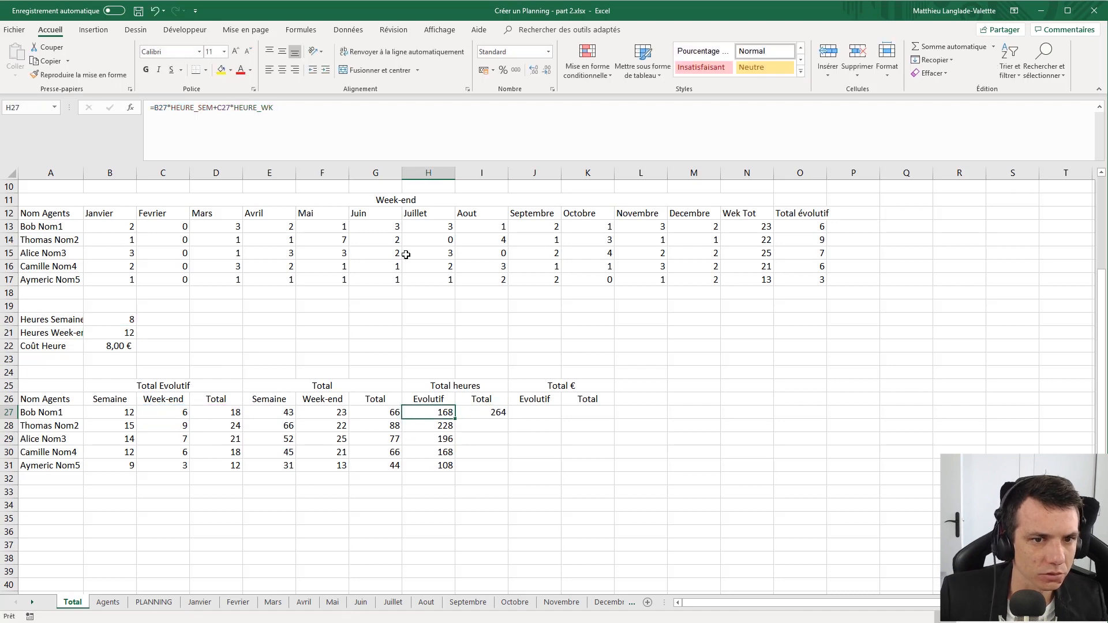
click(328, 128)
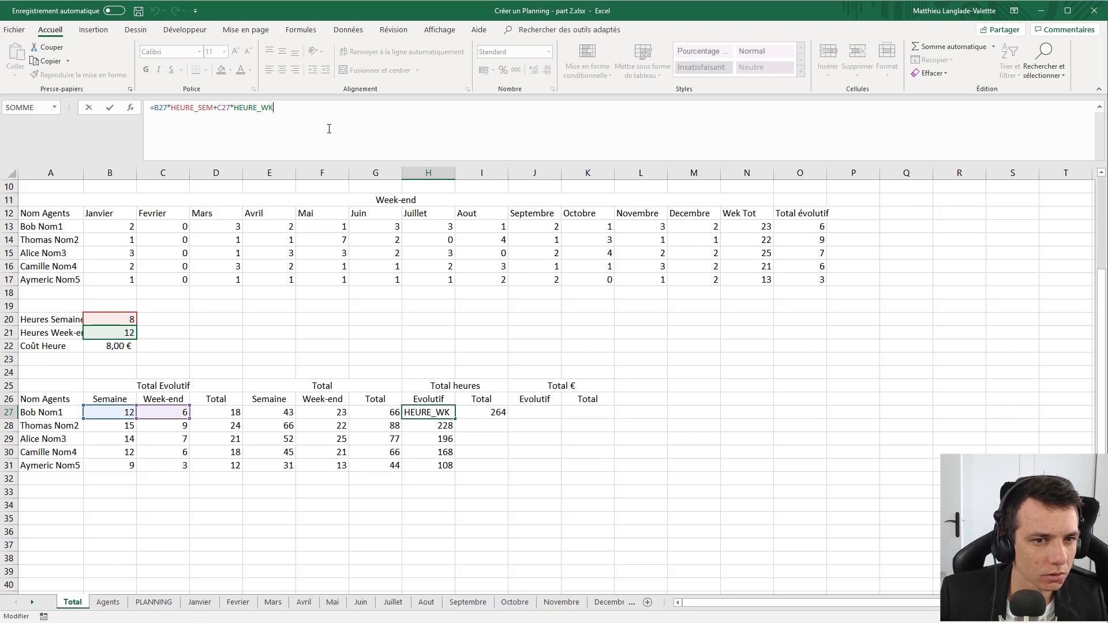
key(ctrl+Return)
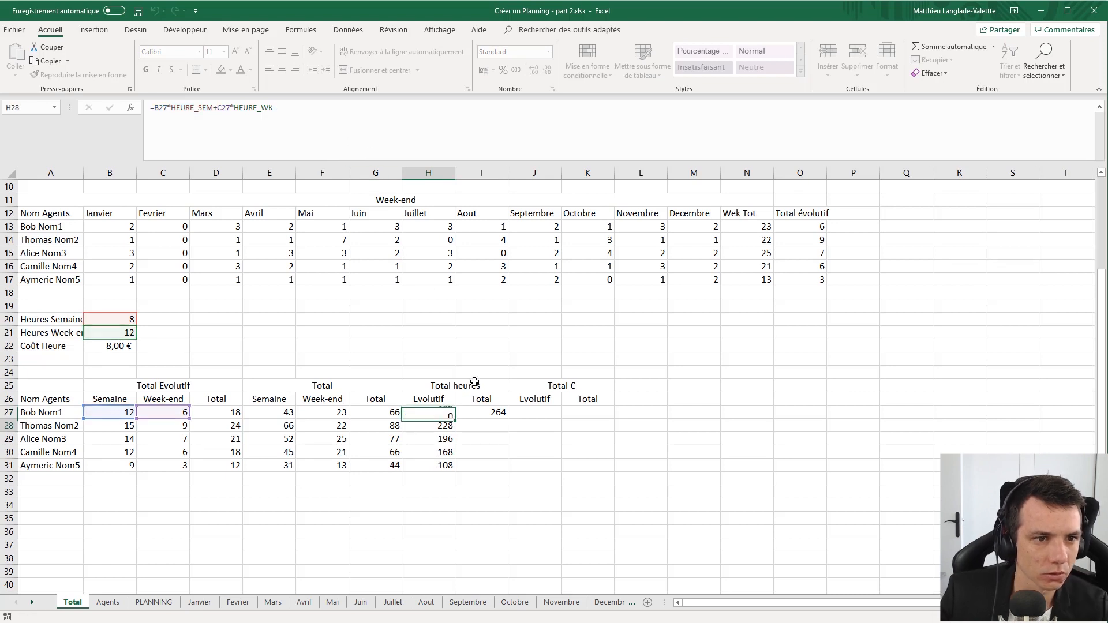
click(487, 413)
click(354, 145)
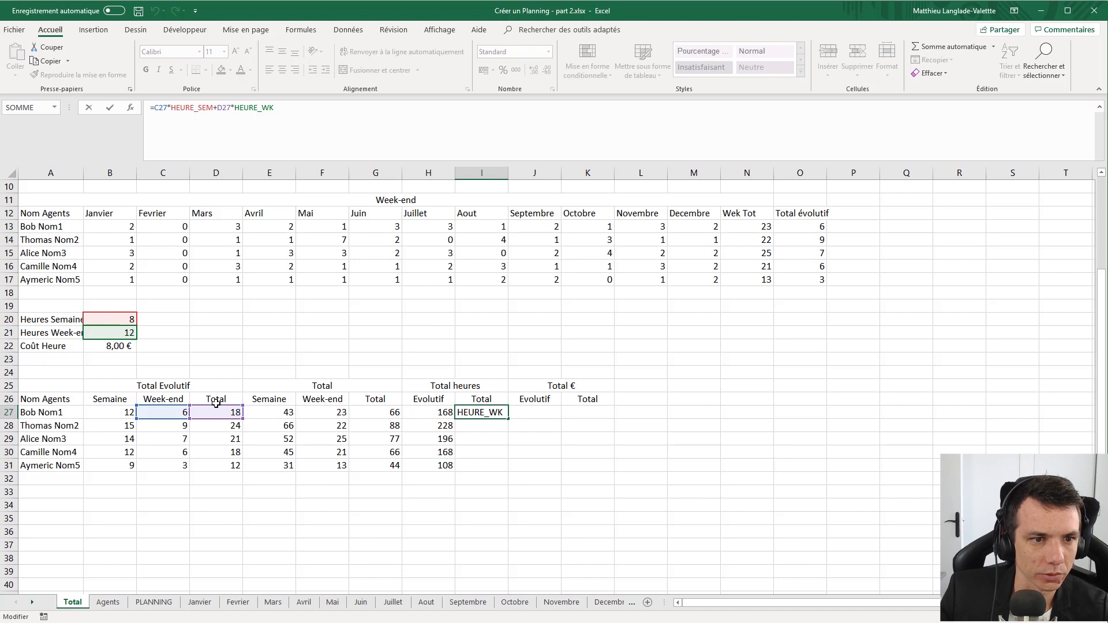
drag(211, 422, 318, 422)
drag(175, 421, 281, 421)
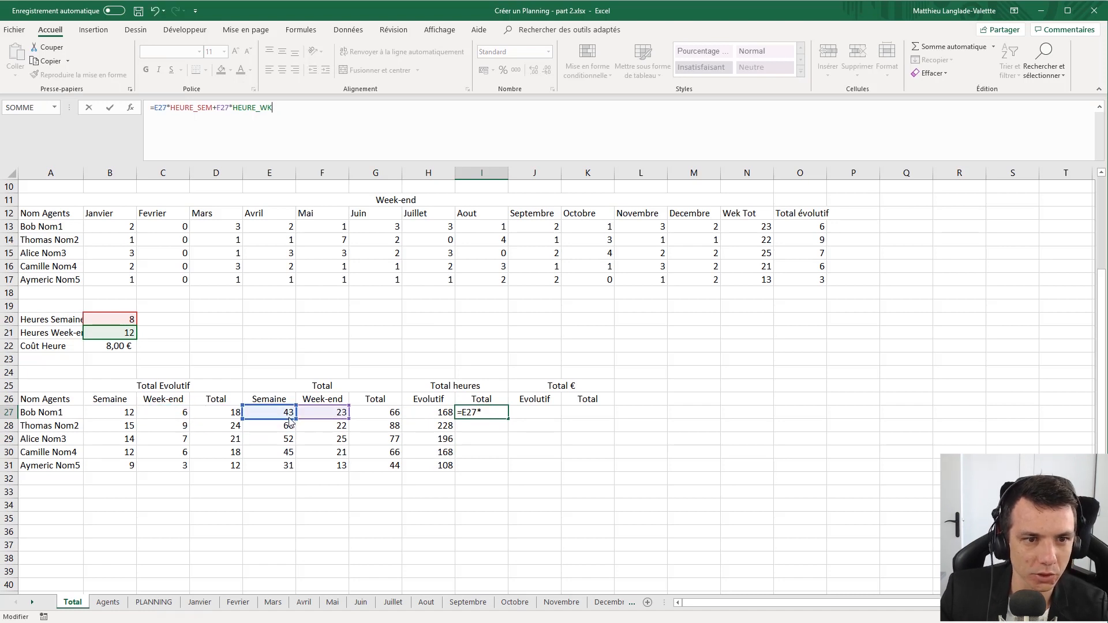
key(ctrl+Return)
double_click(511, 416)
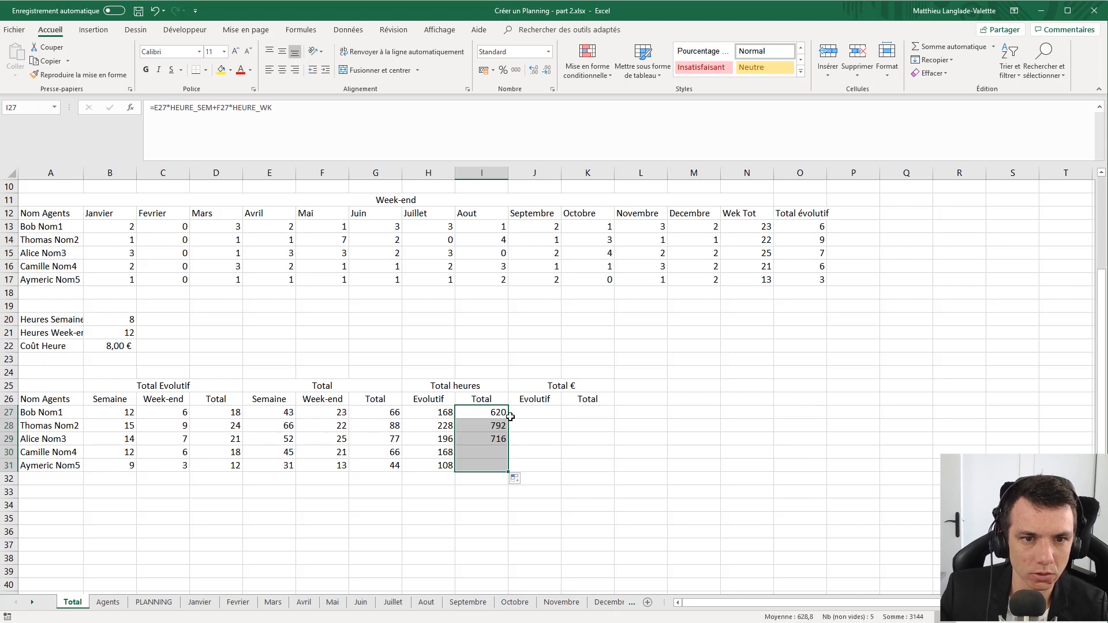
- Check which cells the last Total hours formula in I31 references
click(534, 426)
drag(479, 413, 454, 460)
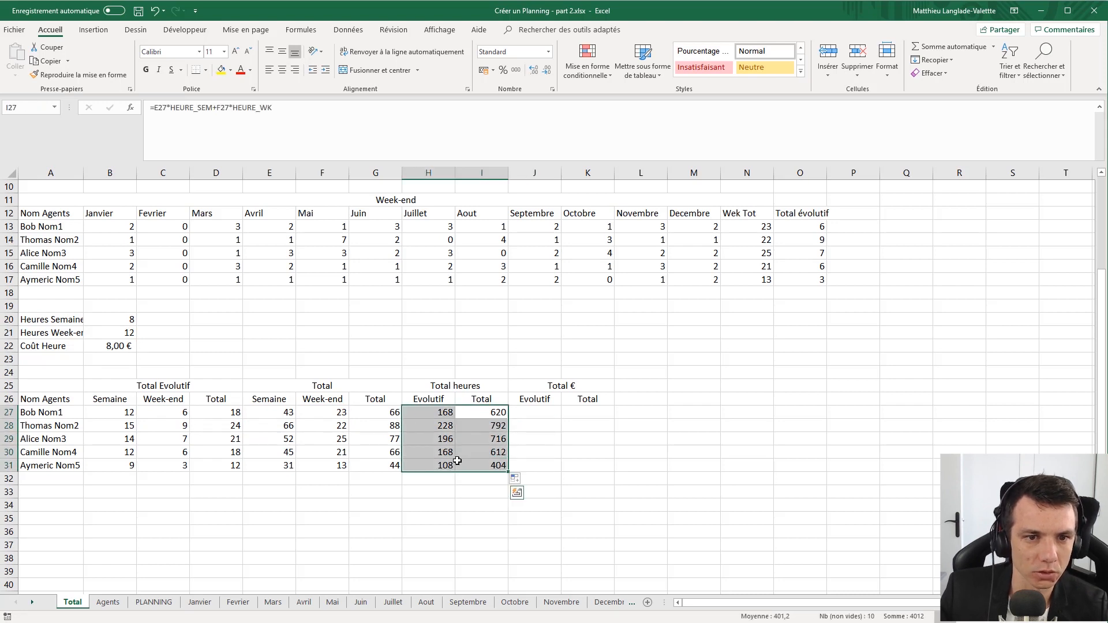
click(496, 464)
click(337, 147)
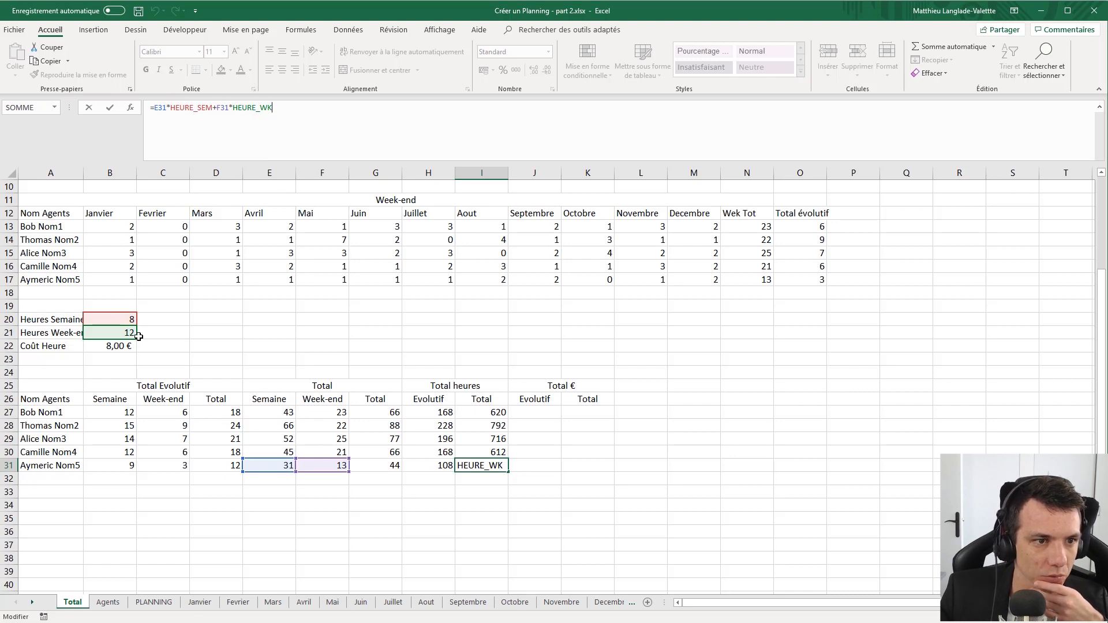
key(Return)
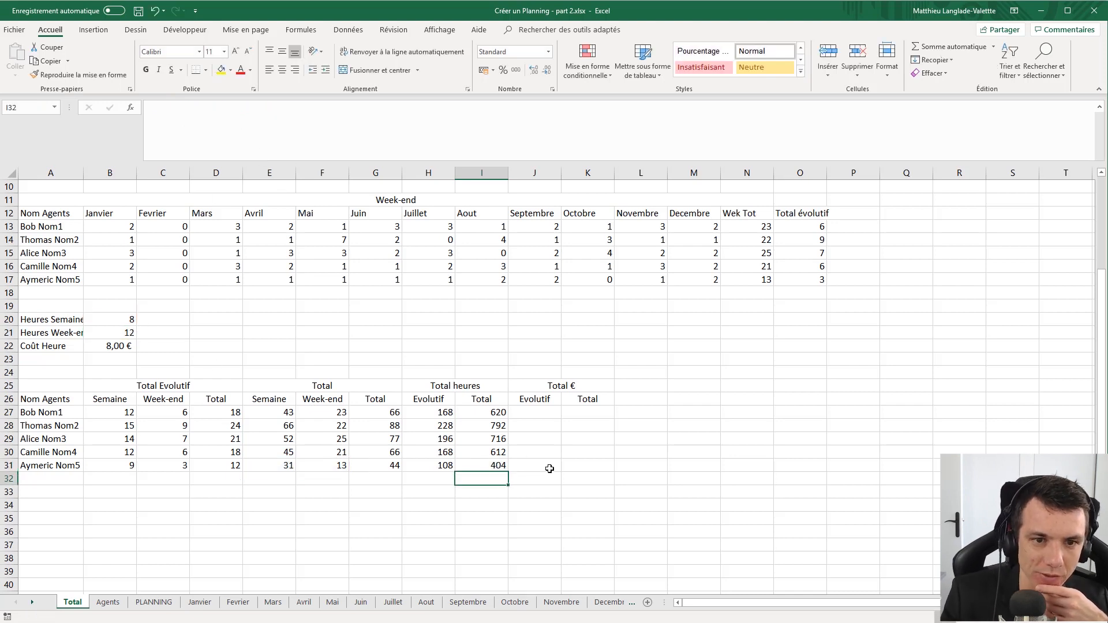
- Enter the formula =H27*COUT in J27 and fill it across both Total € columns, J27:K31
click(546, 437)
click(537, 411)
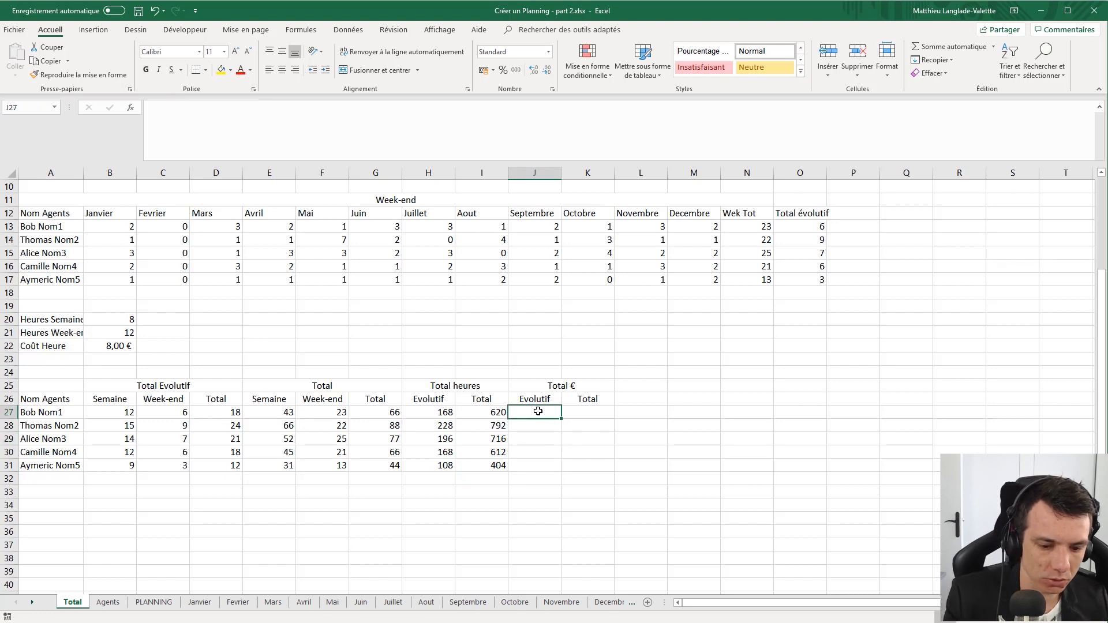
text(=)
key(Left)
key(Left)
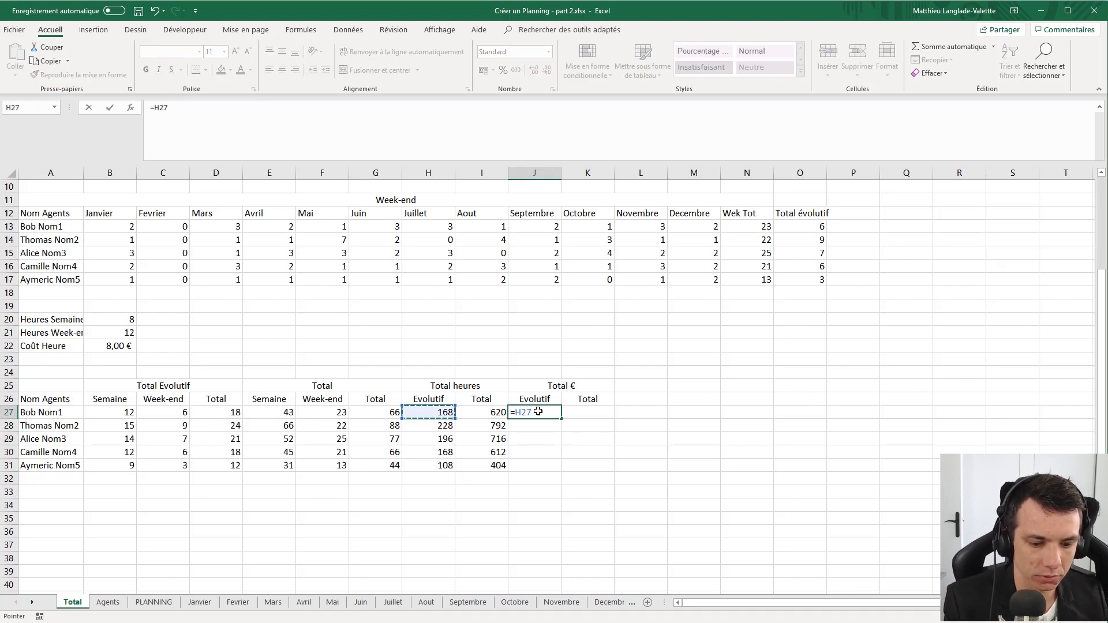
text(*B22)
key(F4)
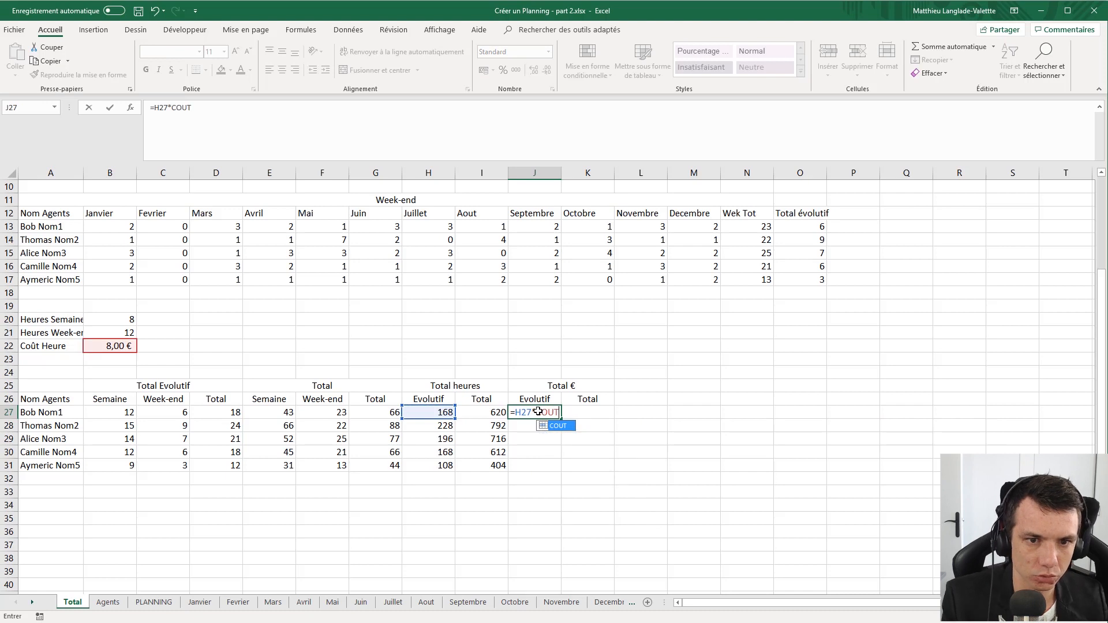
key(Return)
click(546, 407)
drag(560, 418, 554, 384)
click(606, 464)
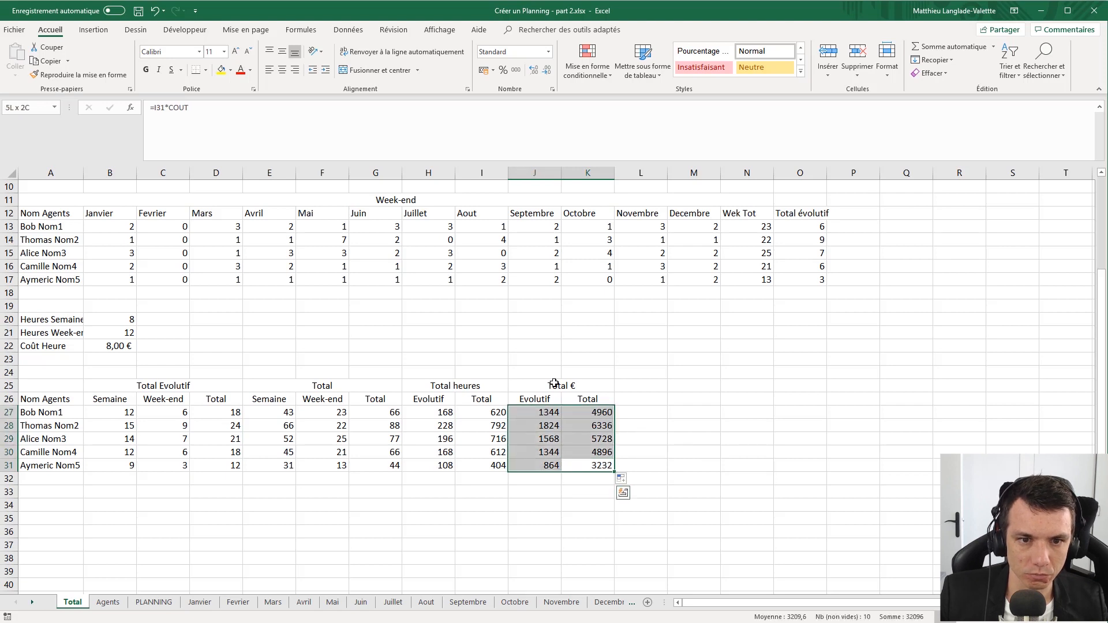
- Format the Total € amounts in J27:K31 as euro accounting values without decimals
click(483, 70)
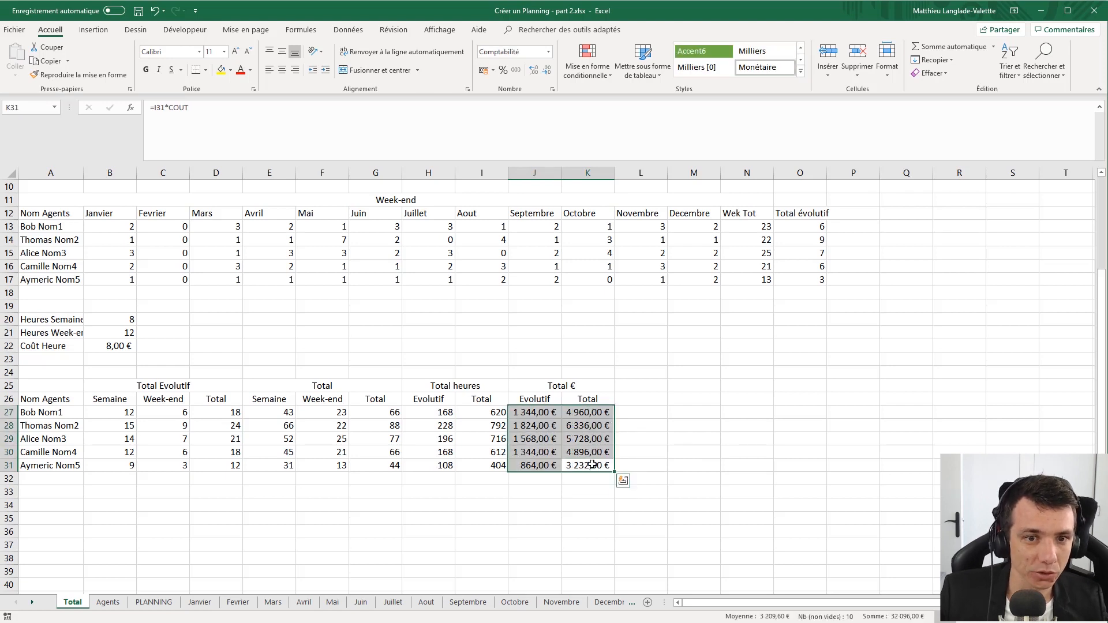
click(546, 70)
click(546, 69)
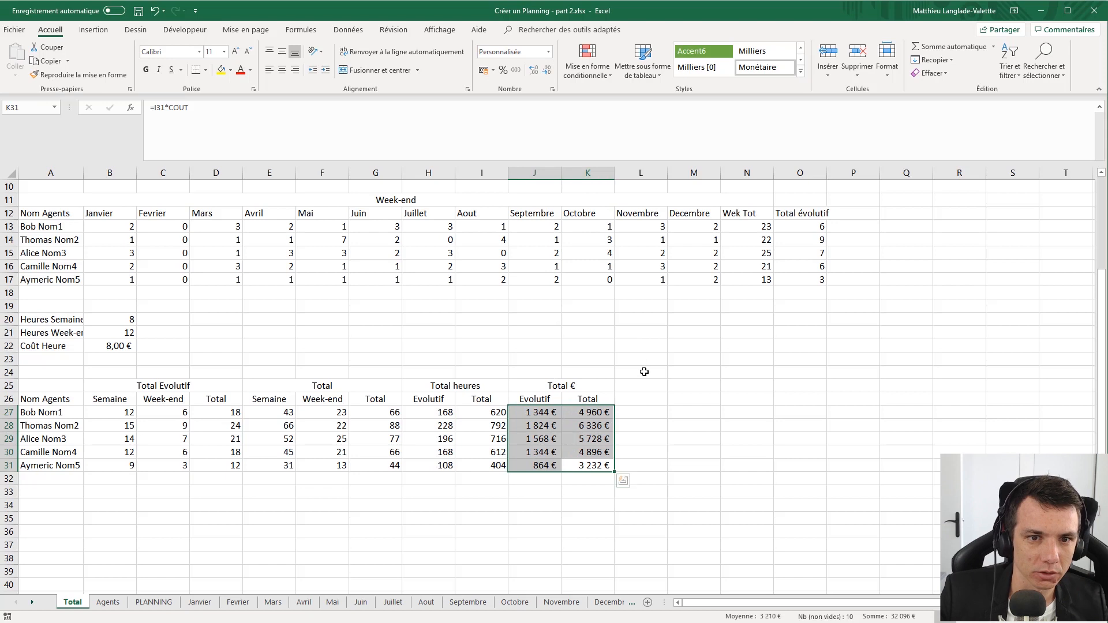
click(630, 398)
click(600, 478)
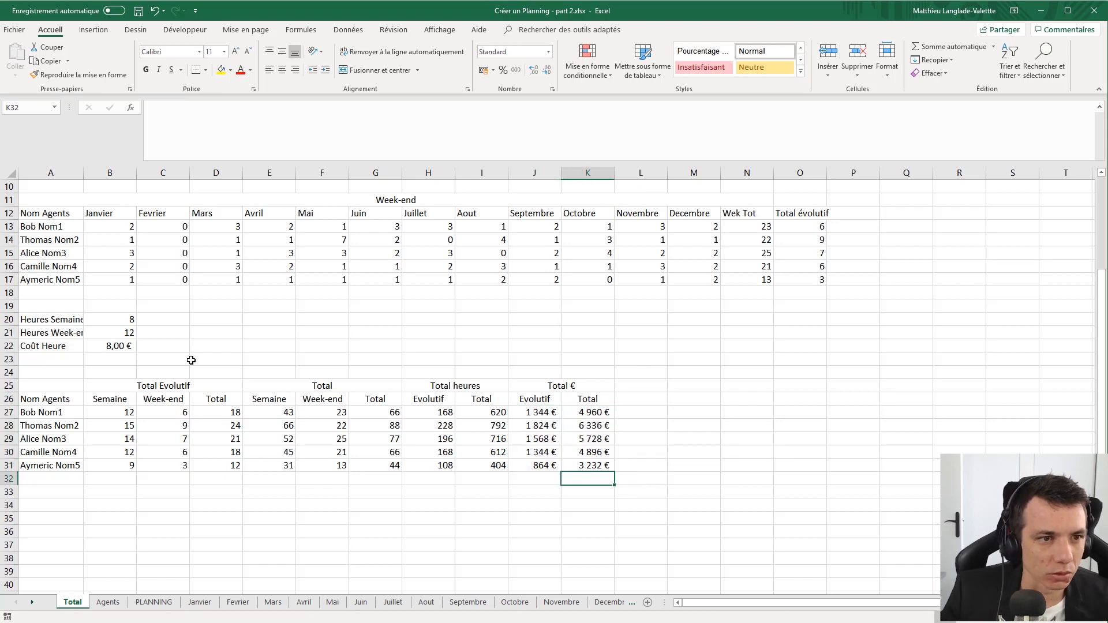
- Examine the Coût Heure and Heures Week-end parameters and the Evolutif cost formulas in J27 and J28
click(118, 346)
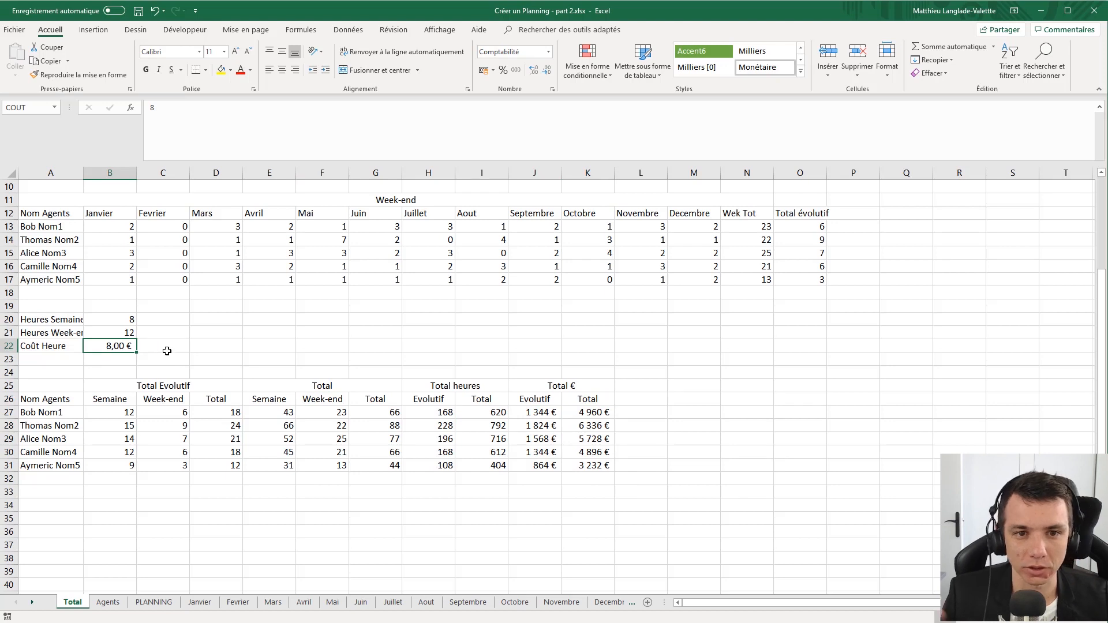
click(67, 345)
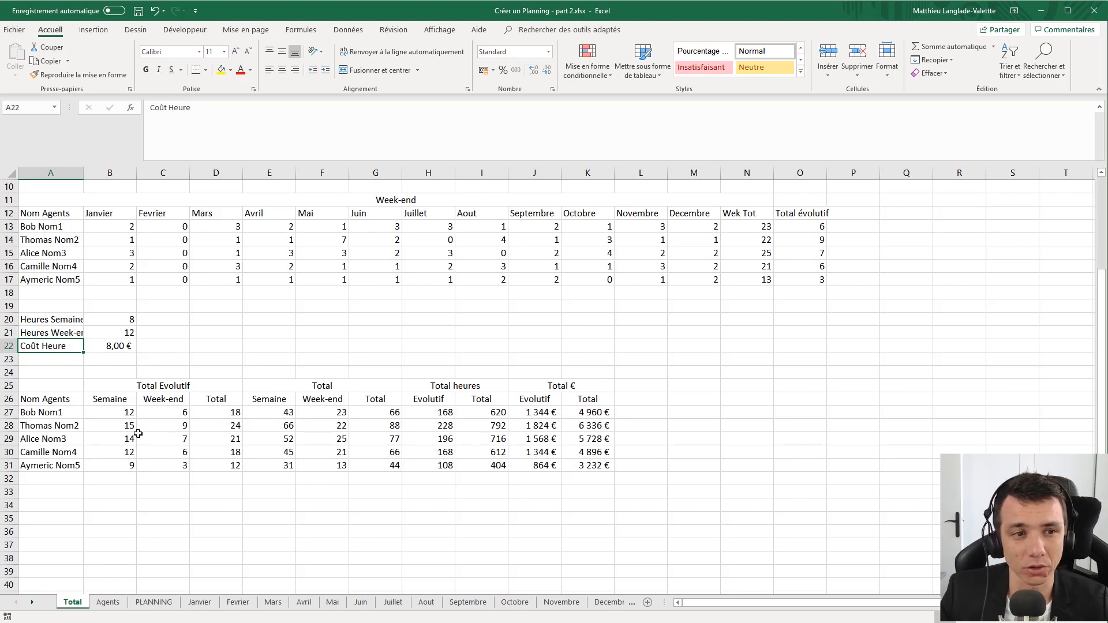
click(546, 413)
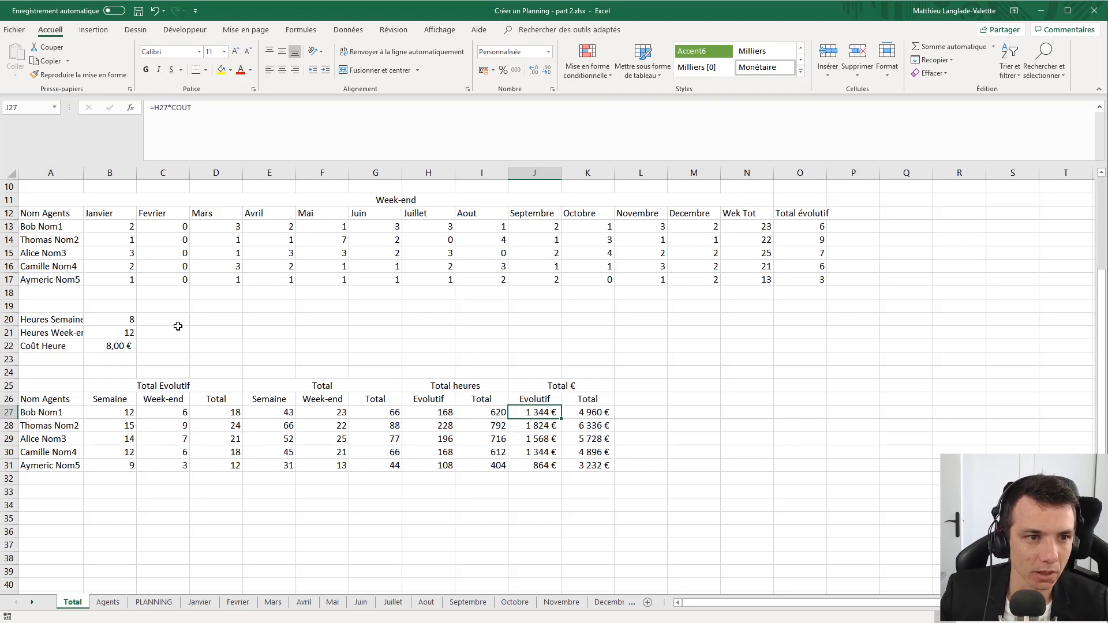
key(Down)
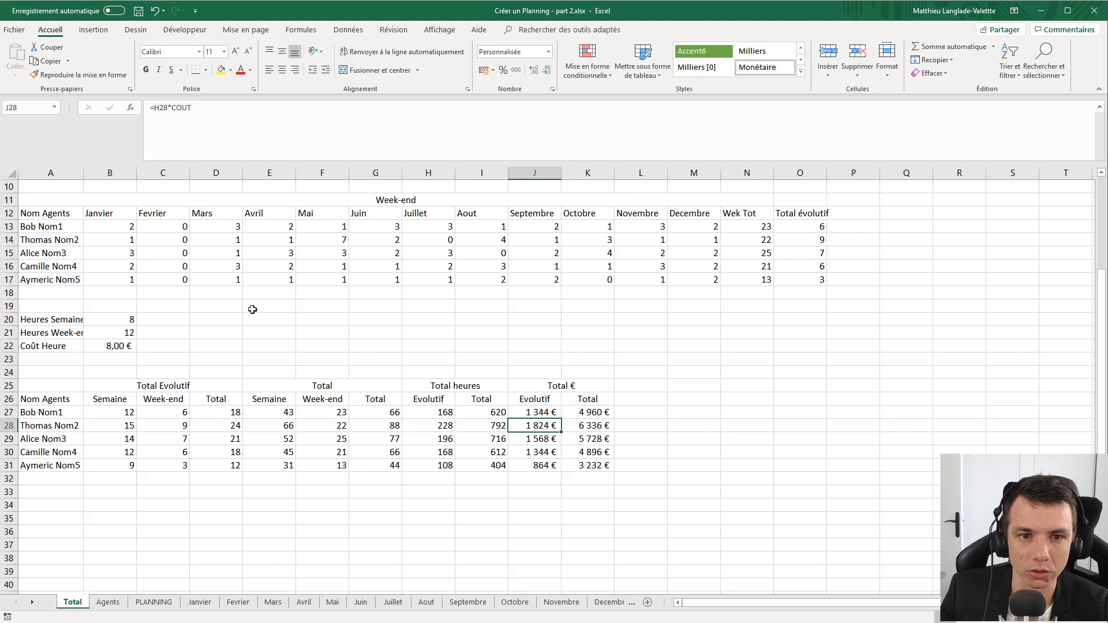
click(121, 348)
click(122, 332)
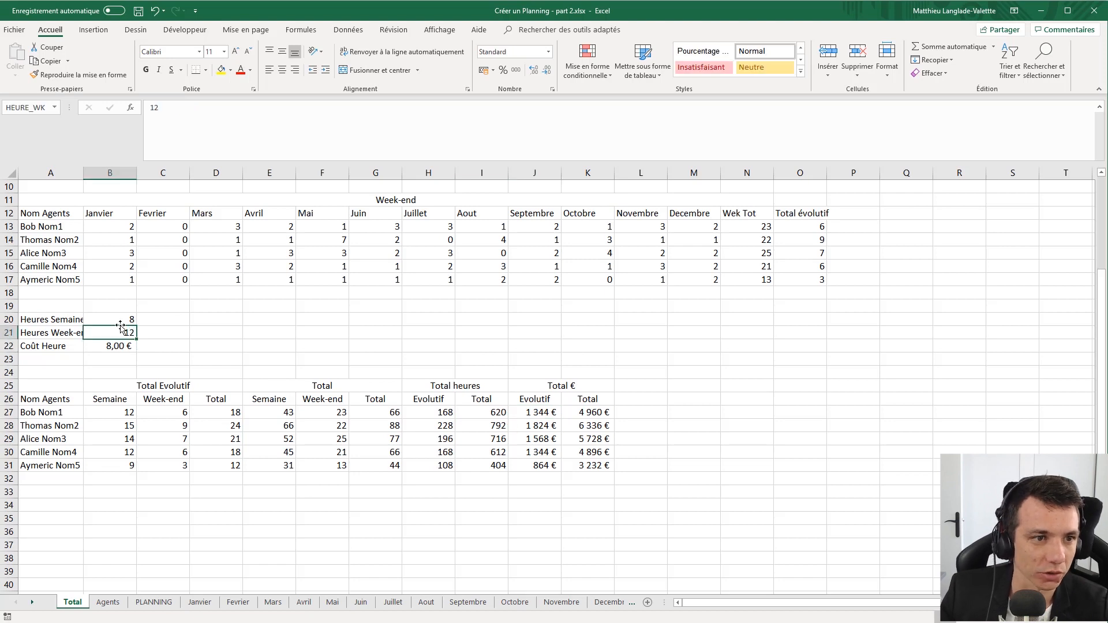
- Auto-fit the width of column A to its labels
double_click(83, 172)
click(240, 319)
scroll(608, 398, up, 3)
scroll(608, 398, down, 3)
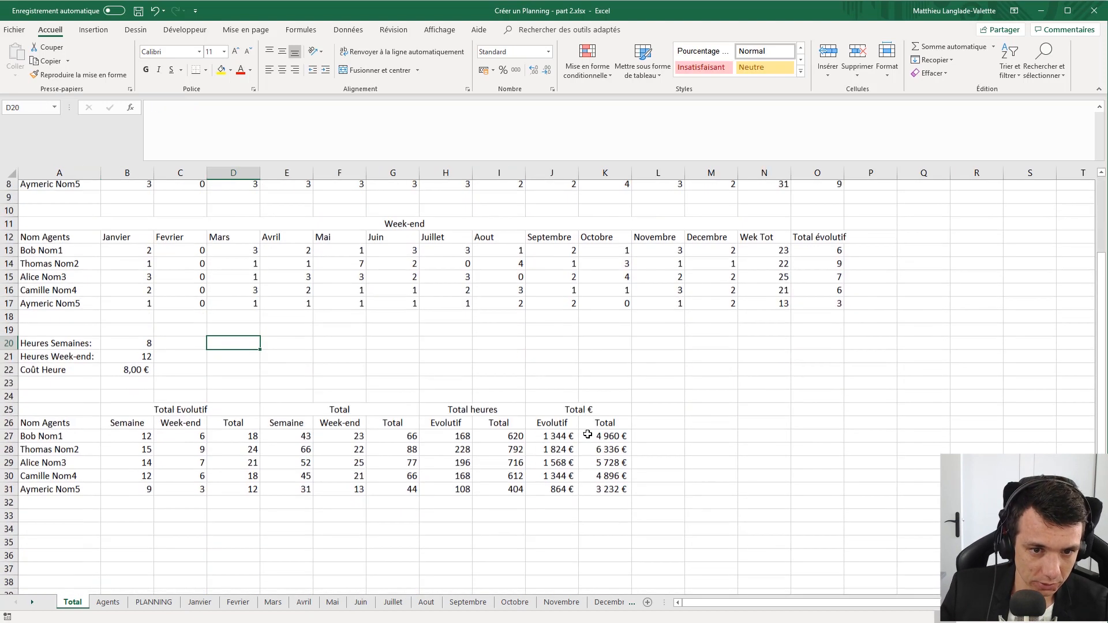
click(609, 442)
click(610, 449)
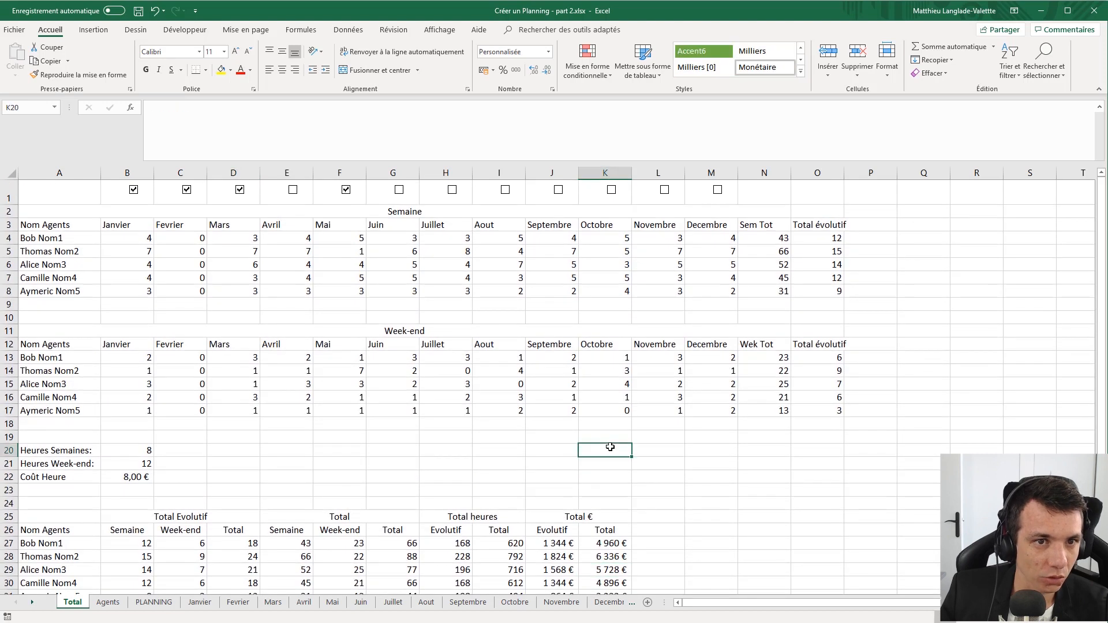
scroll(369, 386, down, 3)
scroll(381, 358, up, 3)
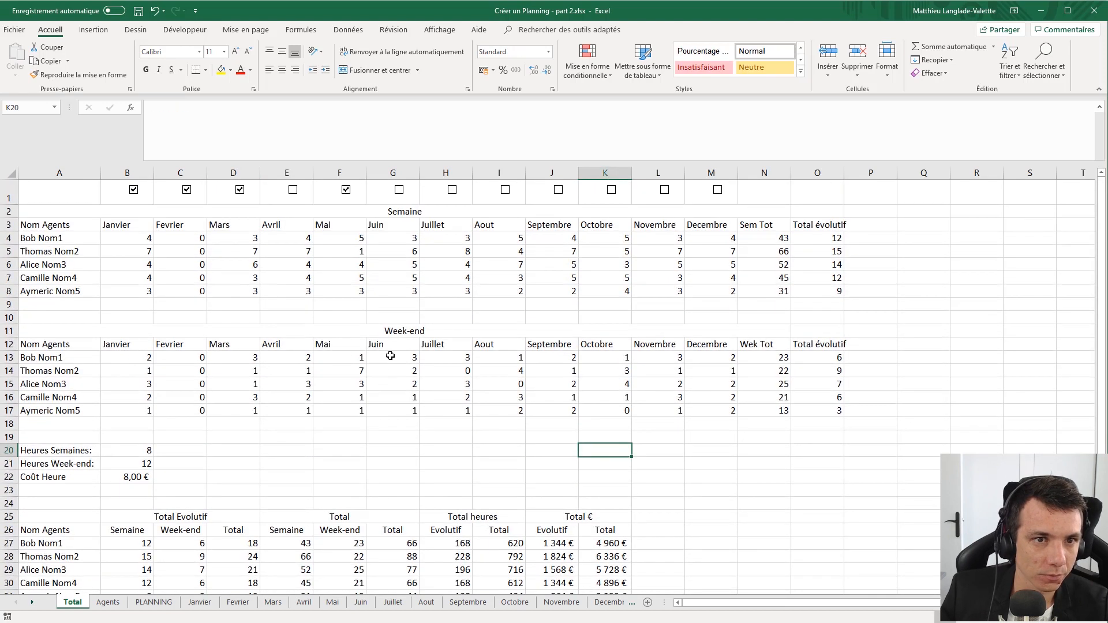
click(513, 317)
- Fill the Semaine table's header row A3:O3 with dark blue and make its text white
drag(54, 228, 74, 291)
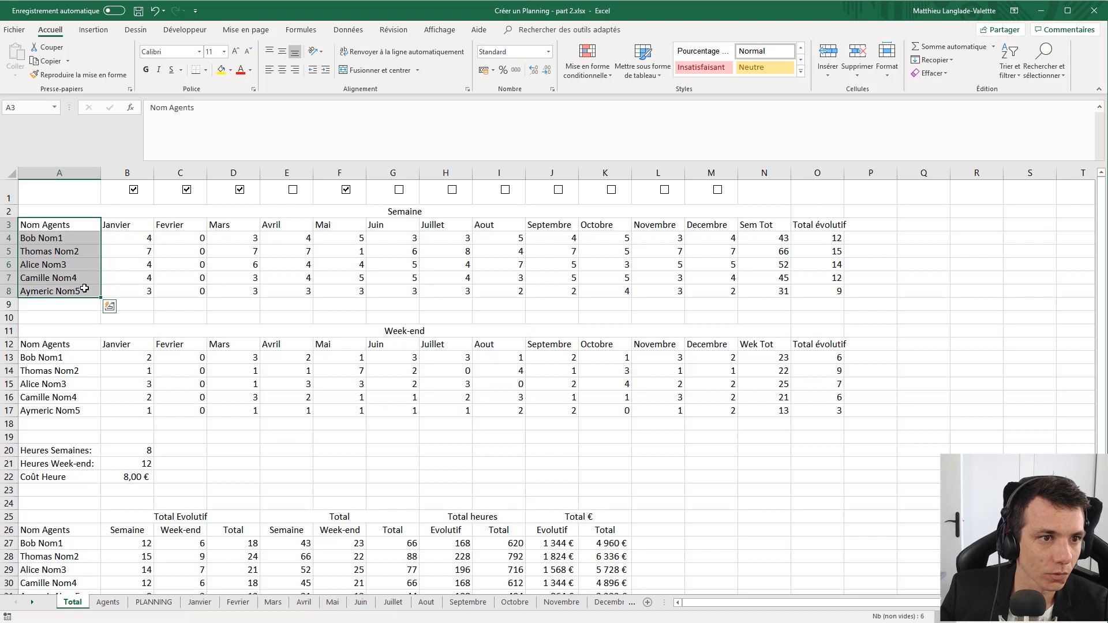
click(54, 224)
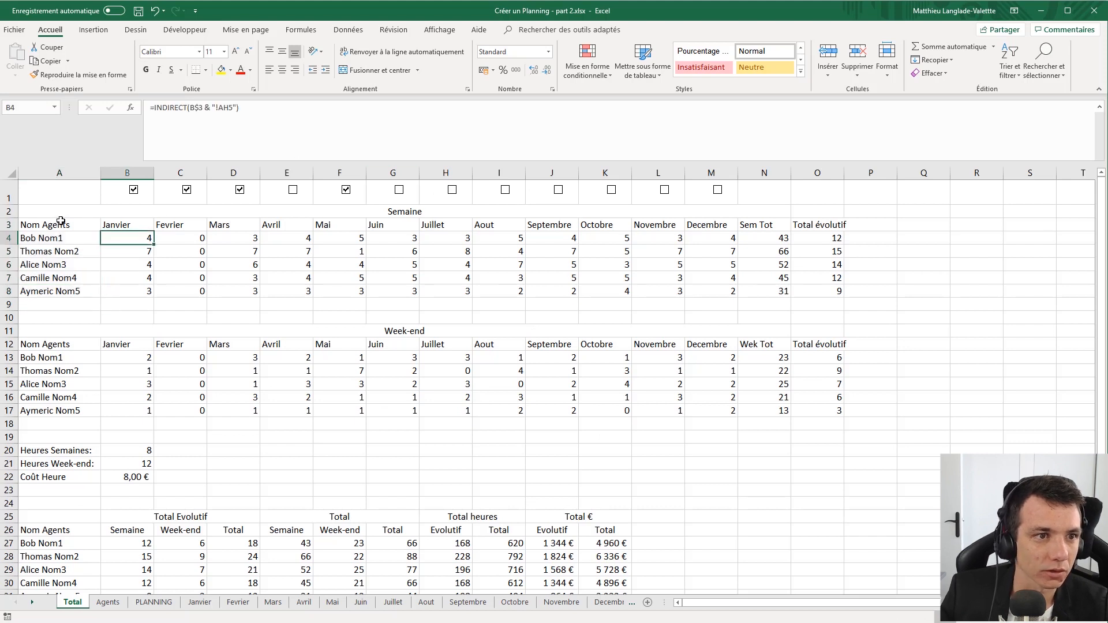
shift+click(797, 225)
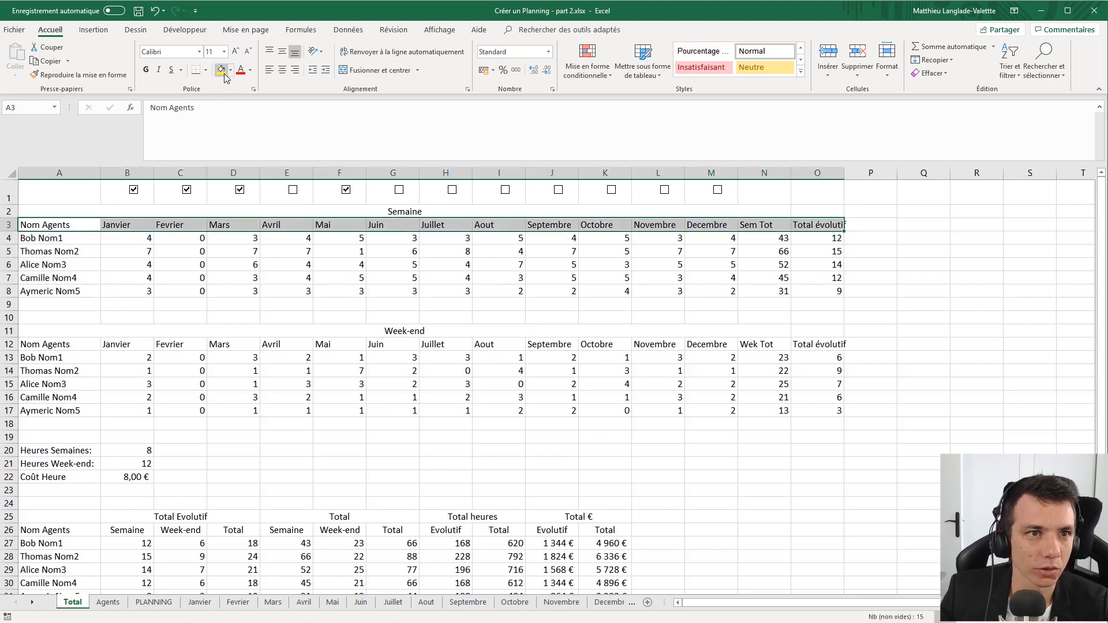
click(230, 70)
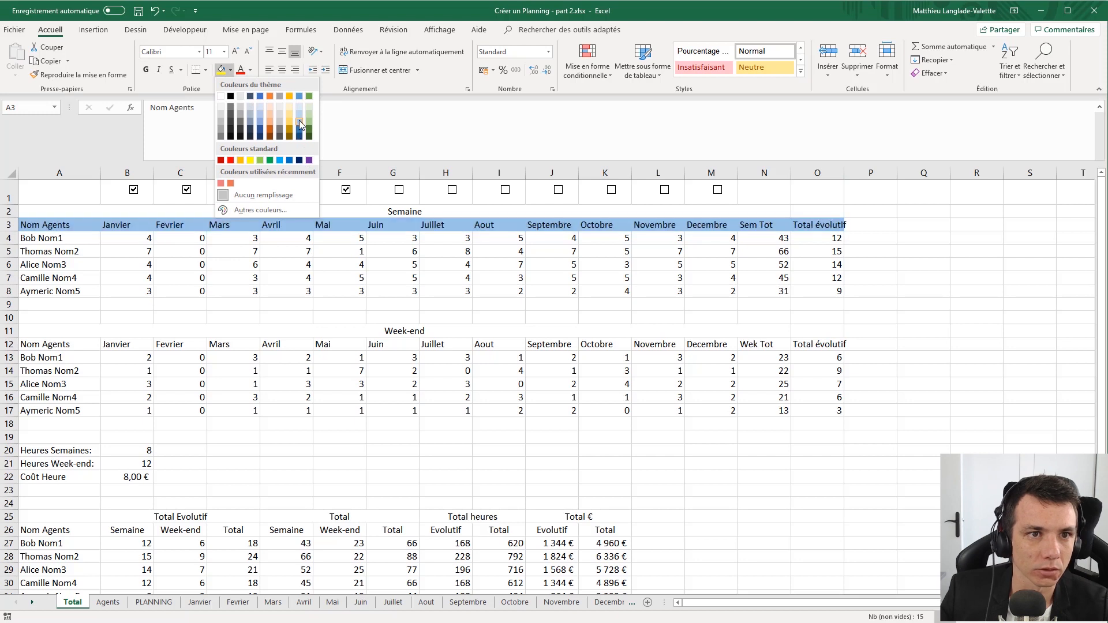
click(300, 122)
click(249, 71)
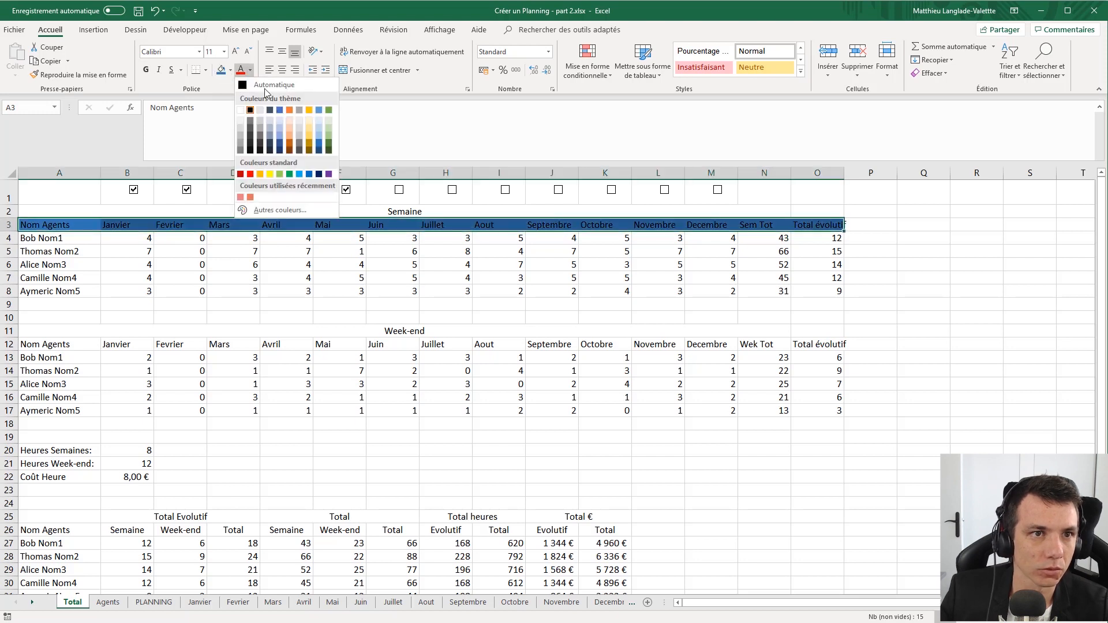
click(242, 115)
- Fill the agent names of the Semaine table, A4:A8, with a medium light blue
drag(61, 237, 57, 291)
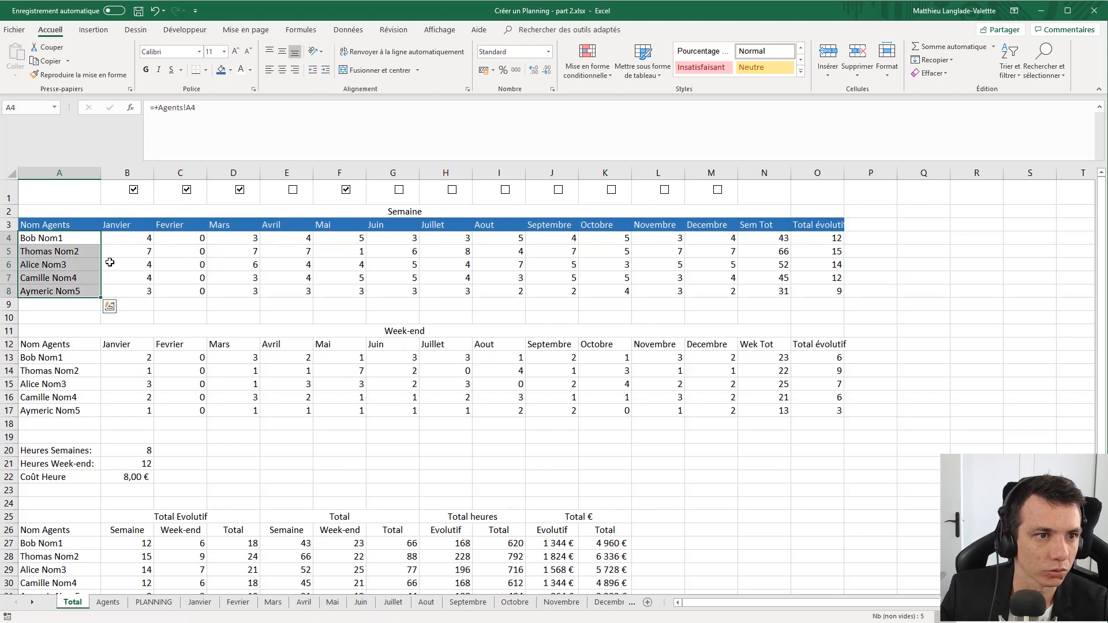
click(230, 72)
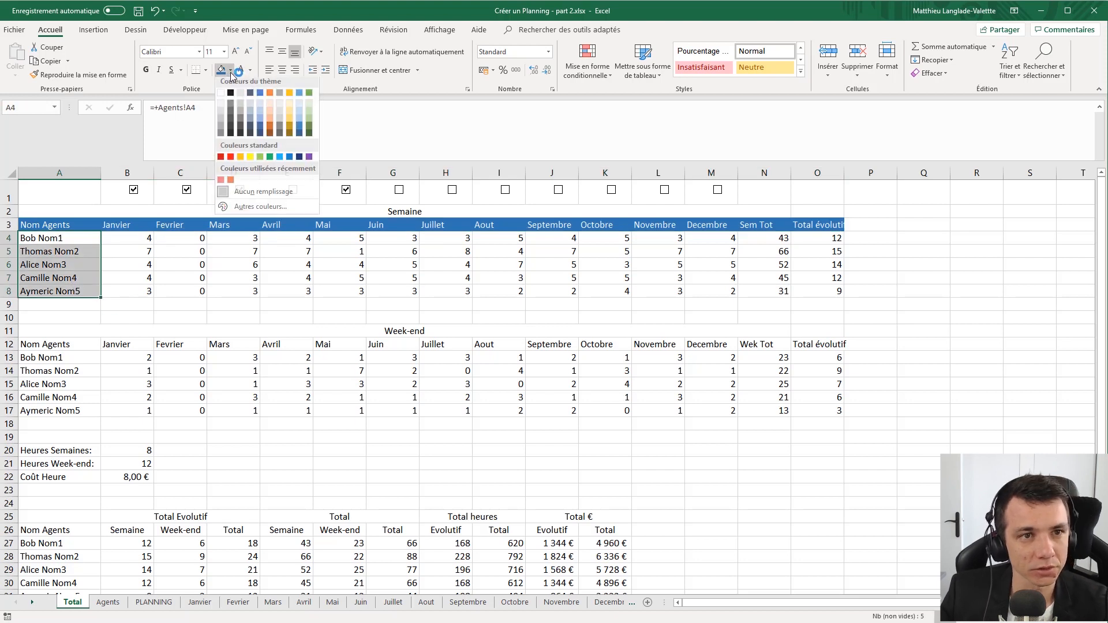
click(297, 123)
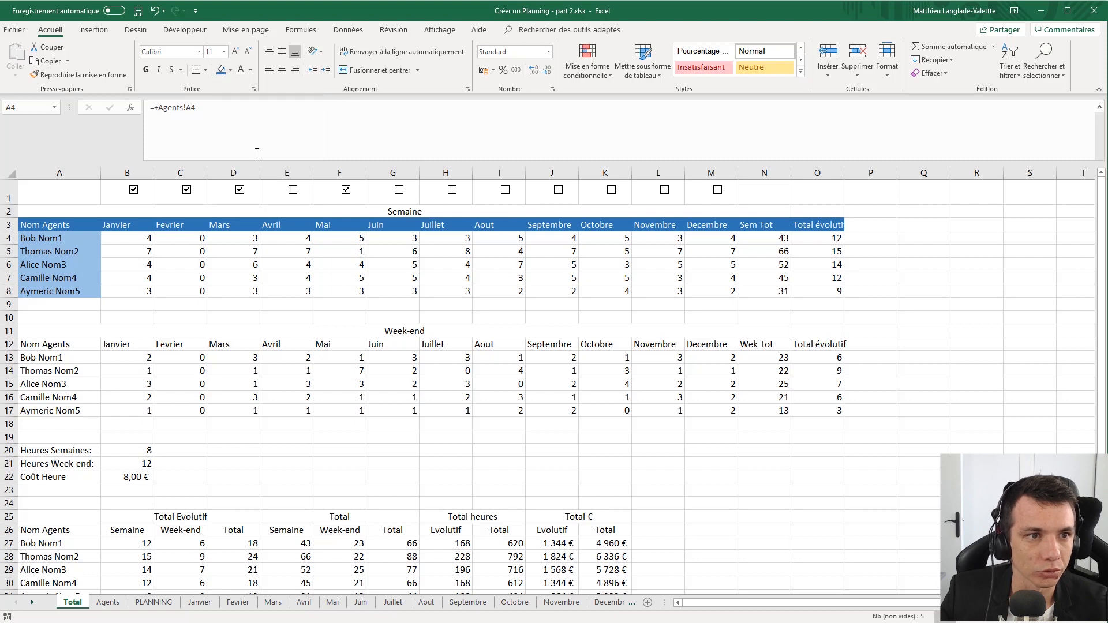
- Fill the Semaine table's values in B4:O8 with the palest theme blue
click(131, 240)
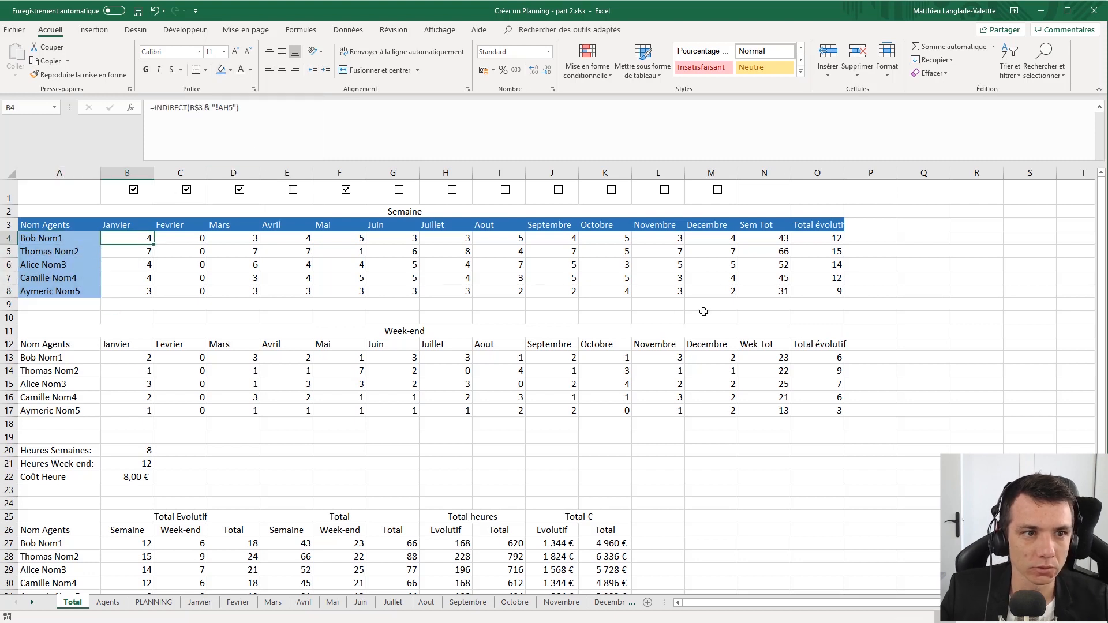
shift+click(802, 292)
click(229, 70)
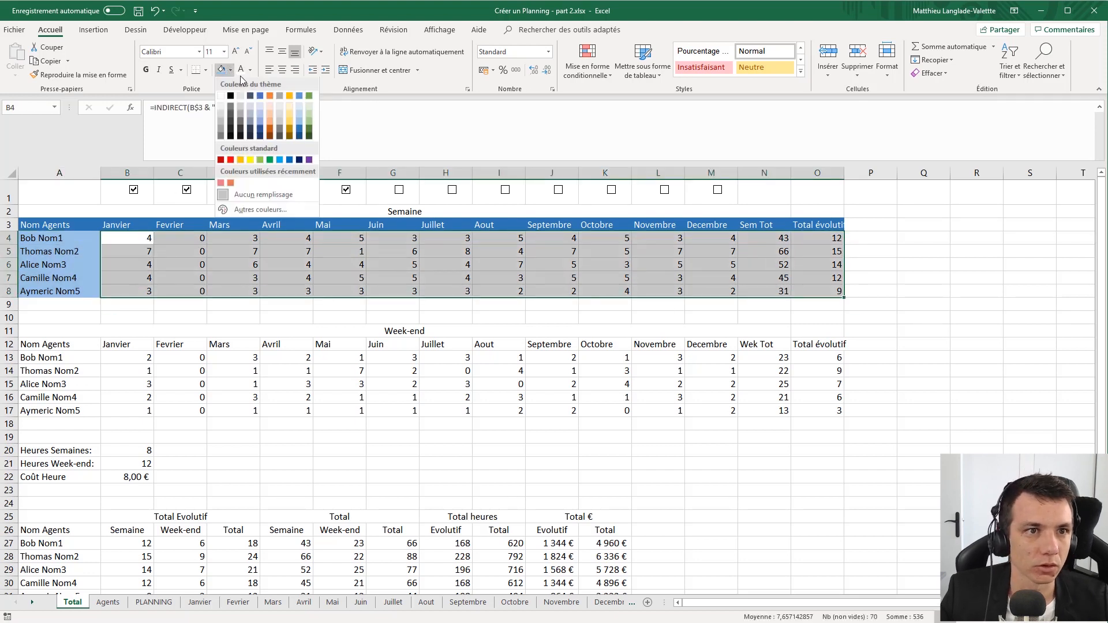
click(298, 105)
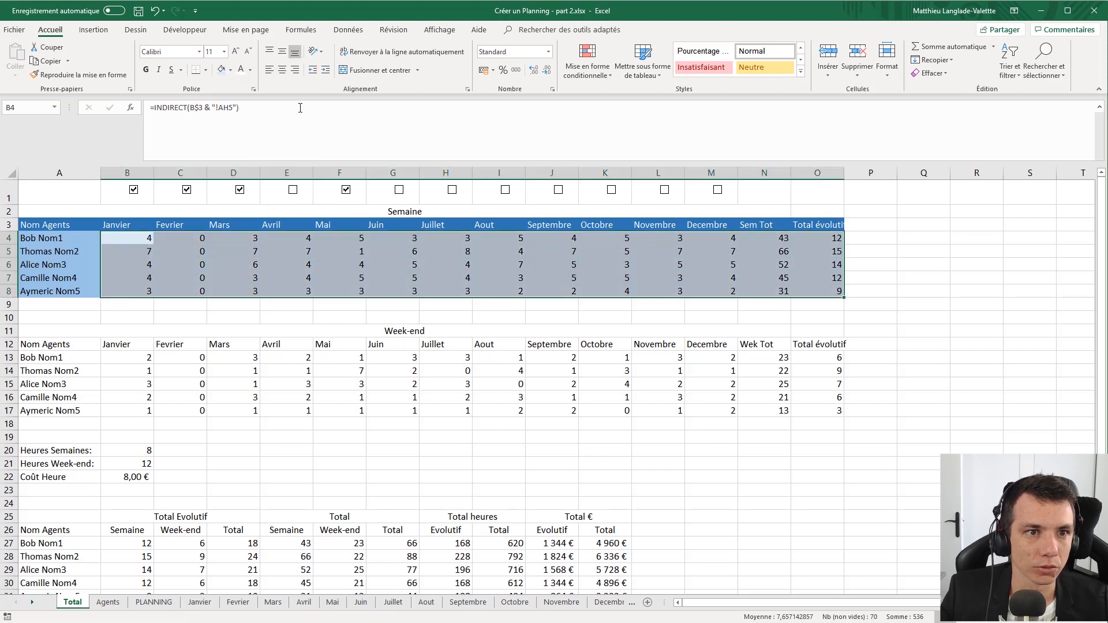
- Apply all borders to the Semaine values B4:O8 and a thick outside border around the table A3:O8
click(205, 70)
click(229, 176)
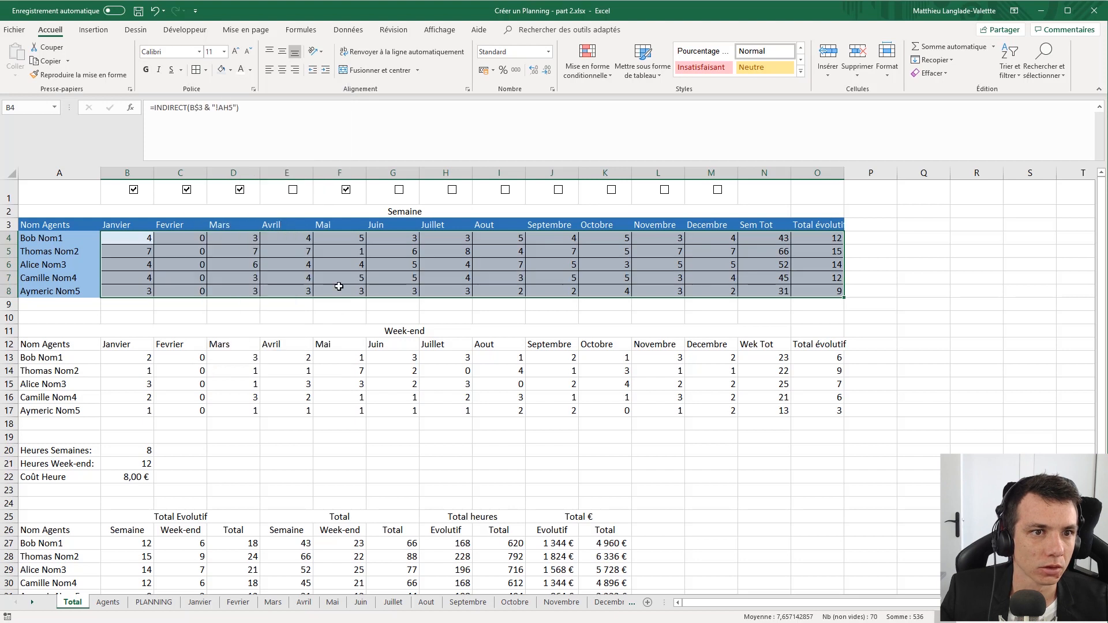
click(338, 286)
drag(70, 222, 825, 291)
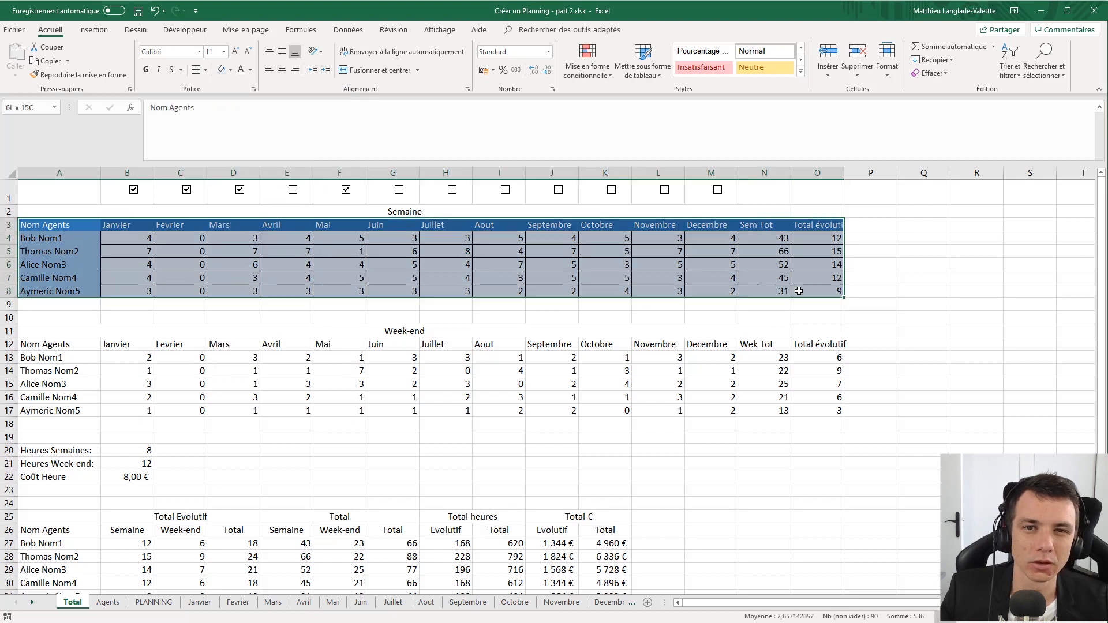
click(205, 70)
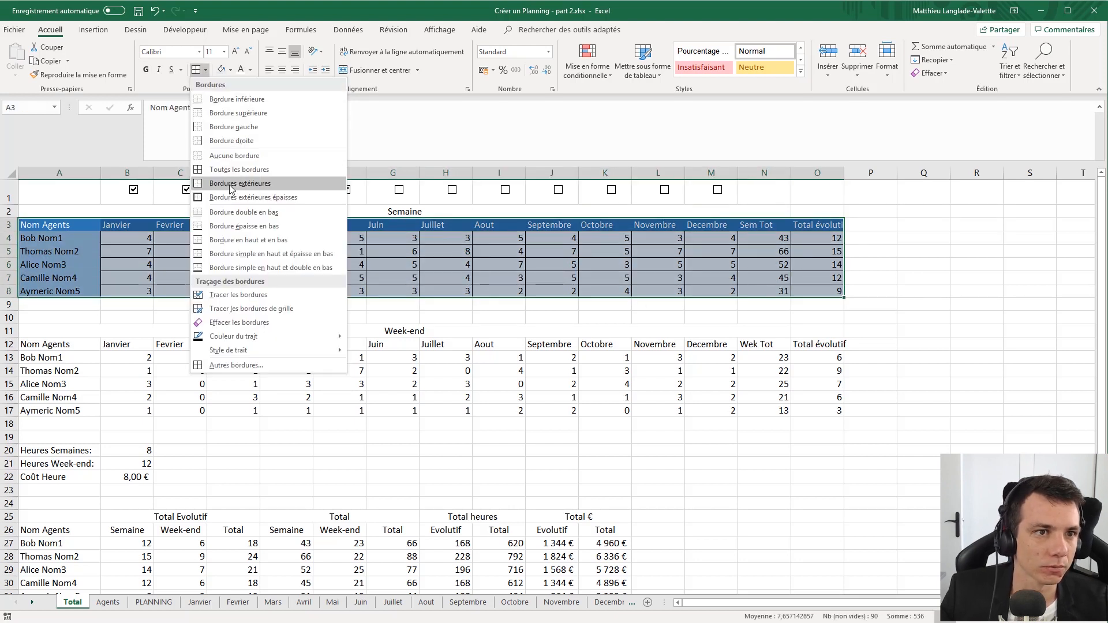
click(229, 202)
drag(287, 279, 287, 291)
- Add all borders to the Semaine header row A3:O3 and reapply the thick outside border around A3:O8
drag(75, 224, 801, 224)
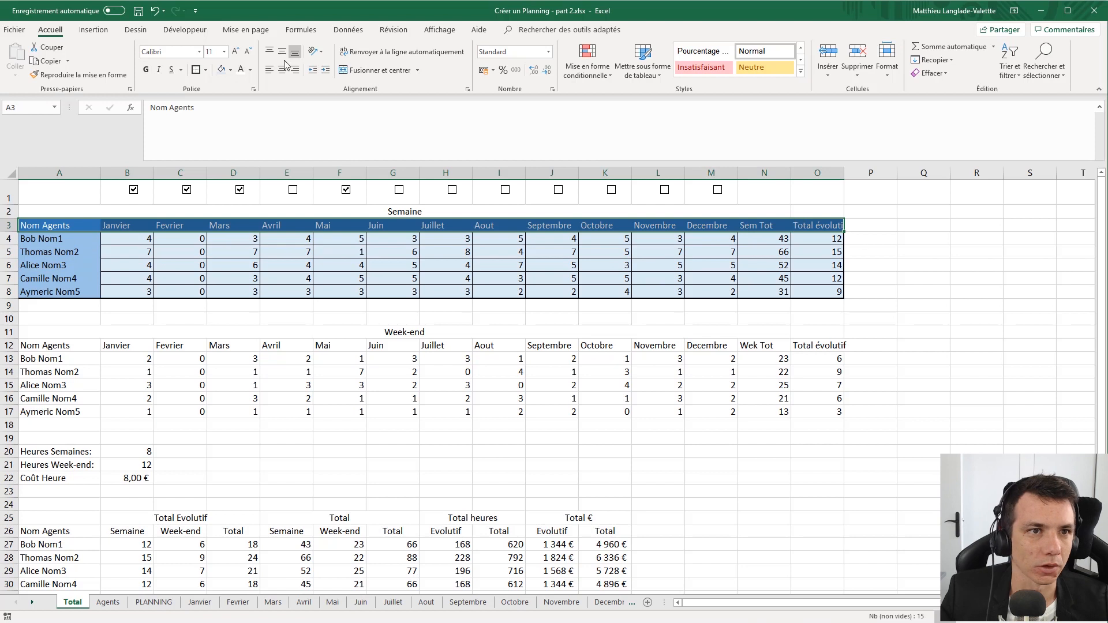
click(209, 70)
click(225, 170)
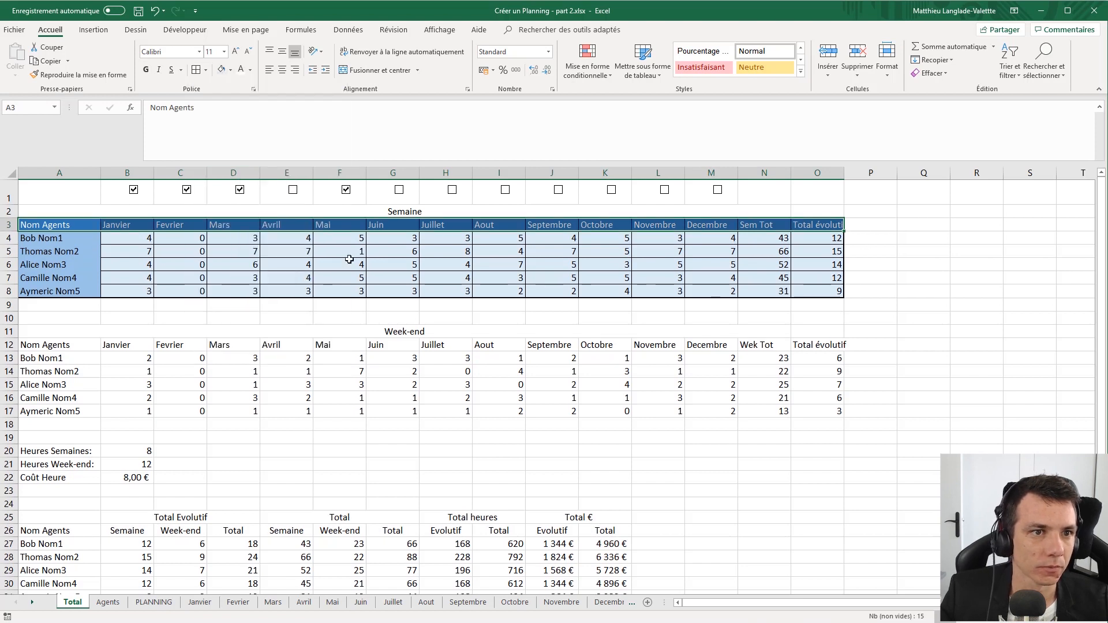
shift+click(828, 294)
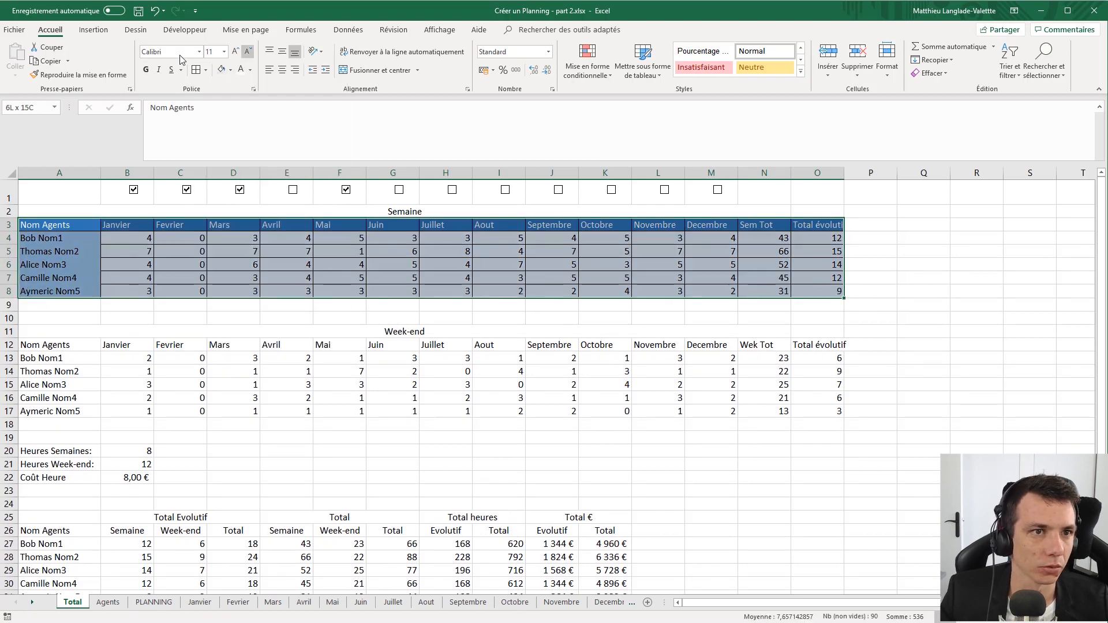
click(206, 70)
click(242, 197)
click(595, 321)
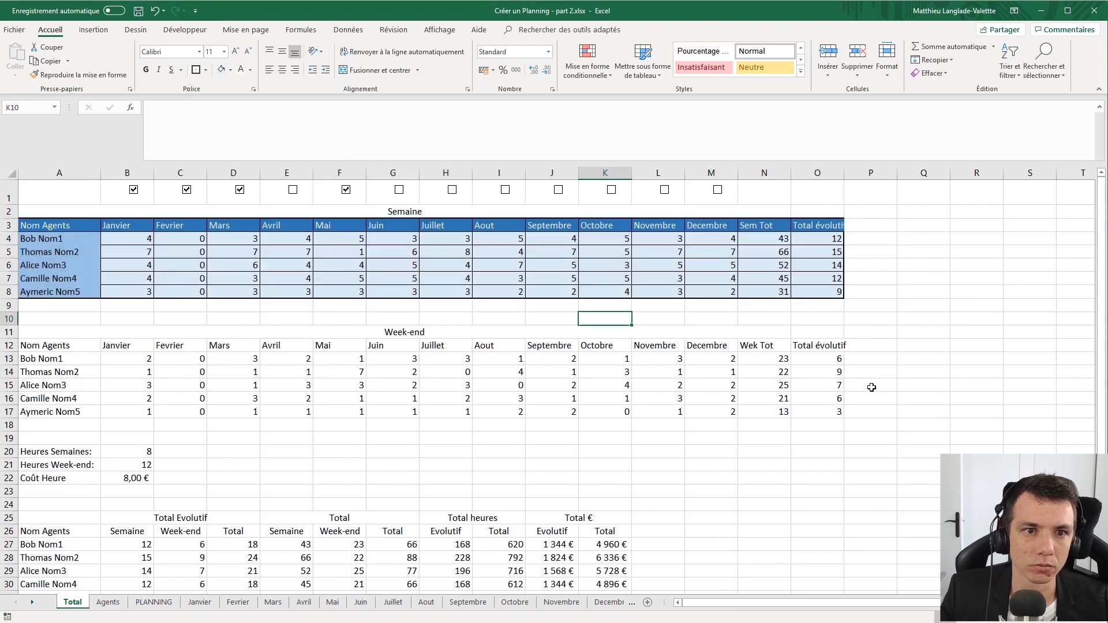
- Delete the empty row 10 and shrink row 9 to a thin gap between the Semaine and Week-end tables
right_click(12, 319)
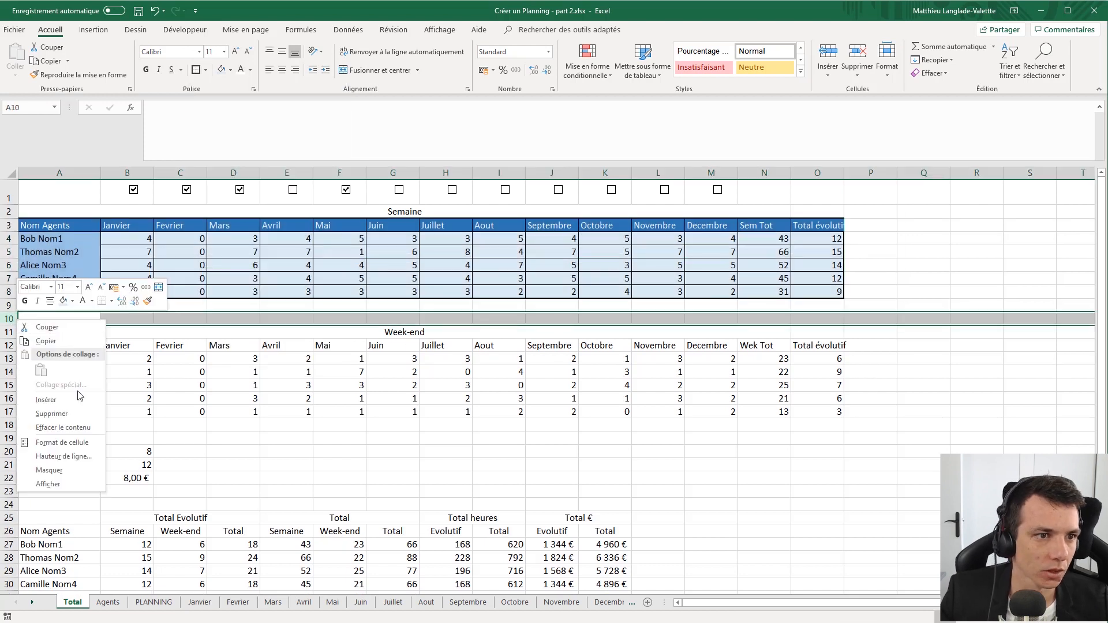
click(65, 417)
drag(7, 312, 9, 305)
click(126, 311)
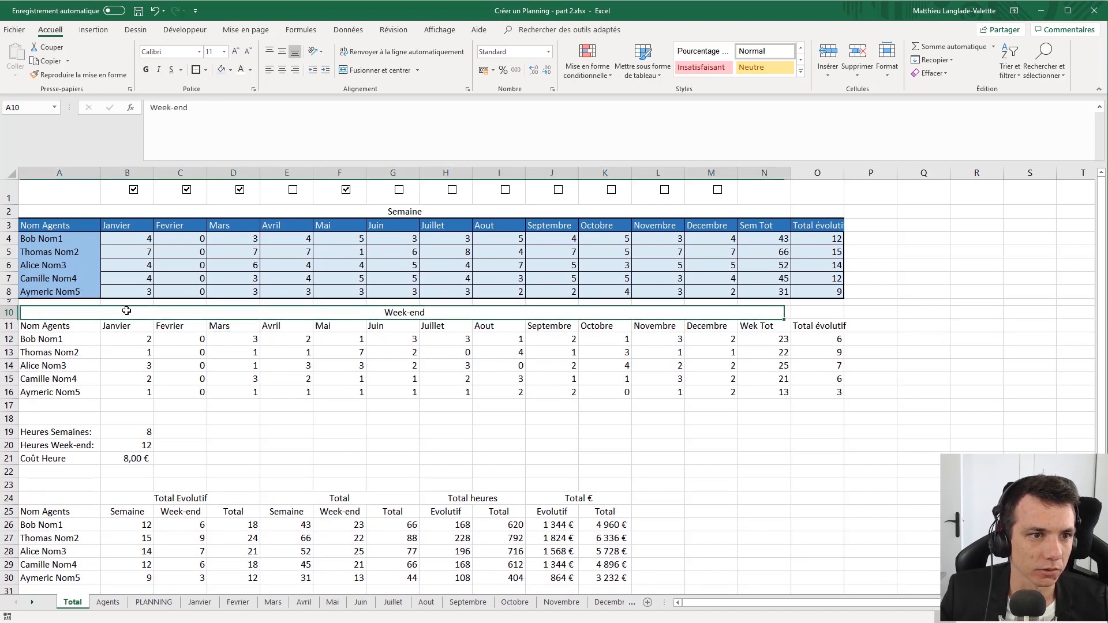
click(229, 69)
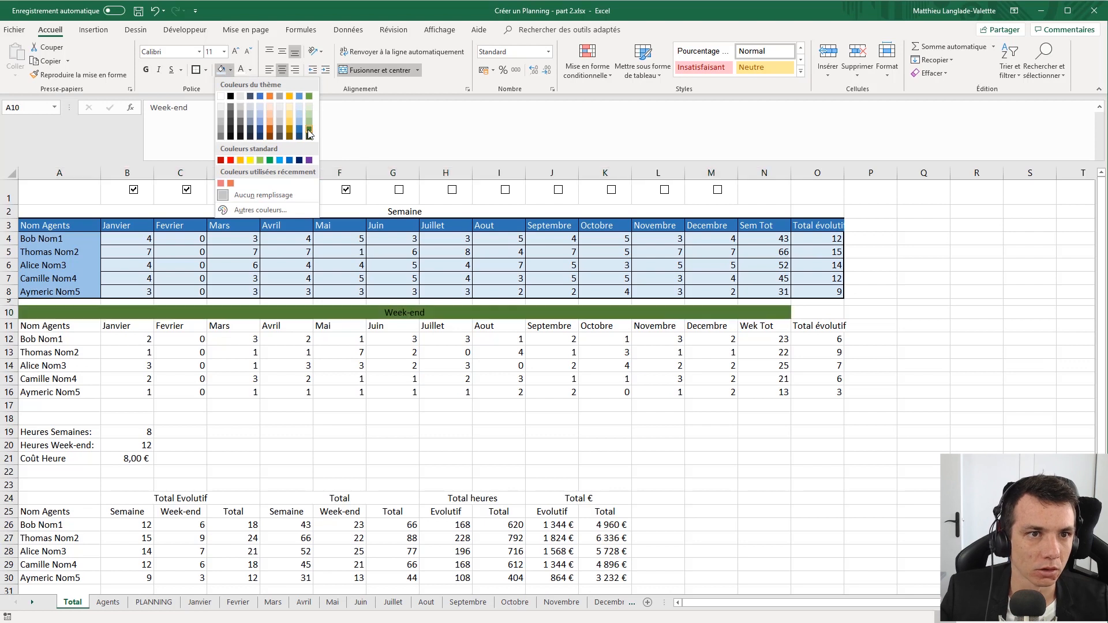
click(692, 298)
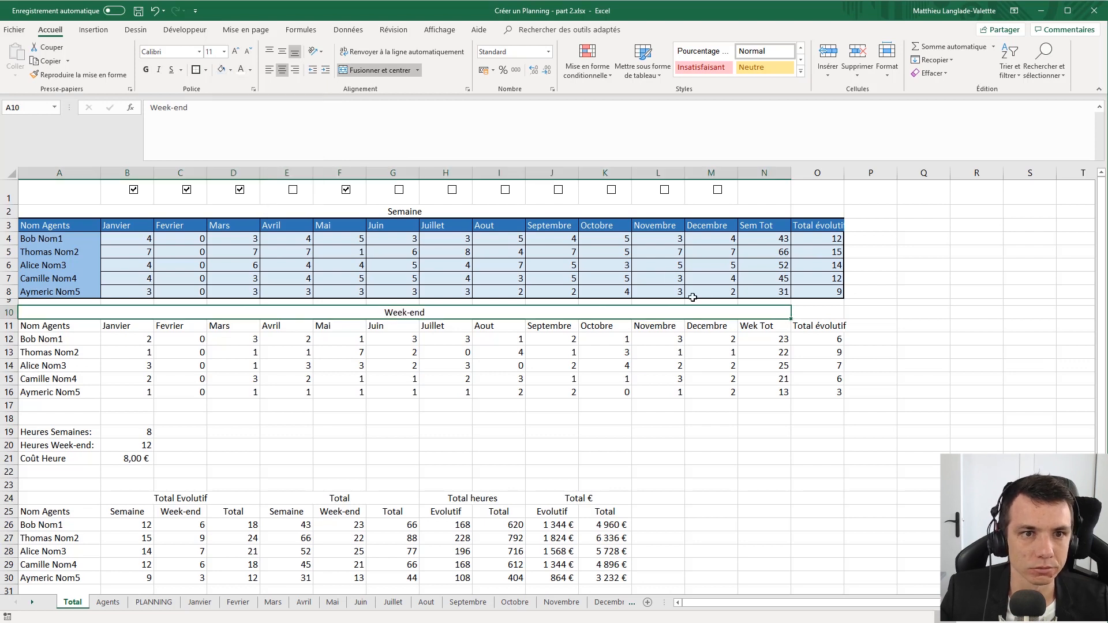
- Re-merge and centre the Semaine title across A2:O2
click(835, 315)
drag(813, 215, 753, 209)
click(378, 70)
click(378, 70)
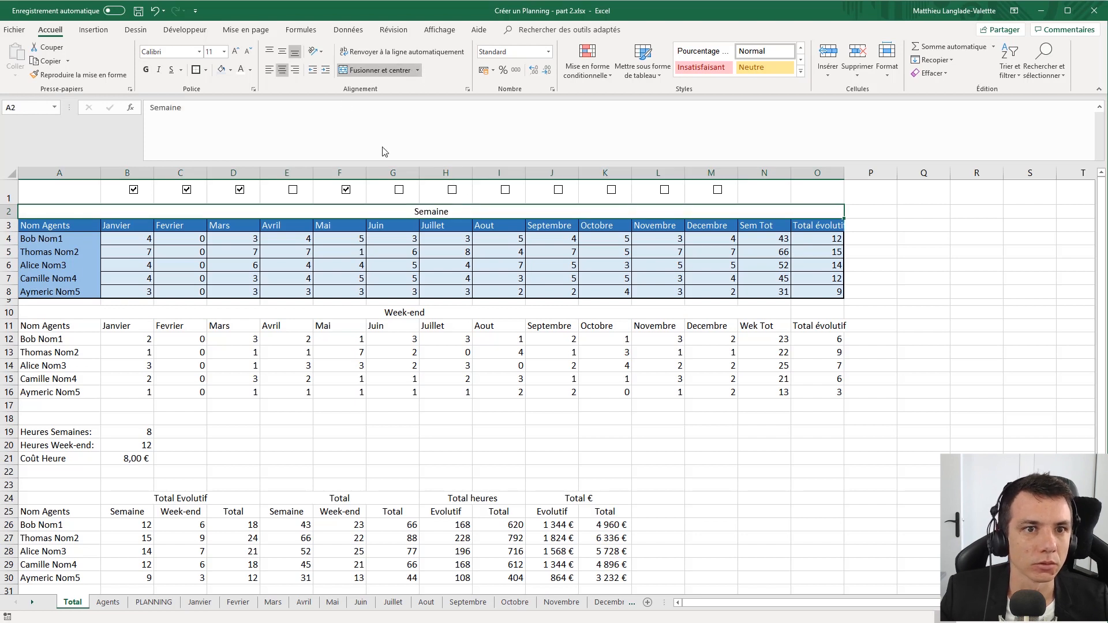
- Fill the Semaine title row with the darkest theme blue and make its text white and bold
click(230, 69)
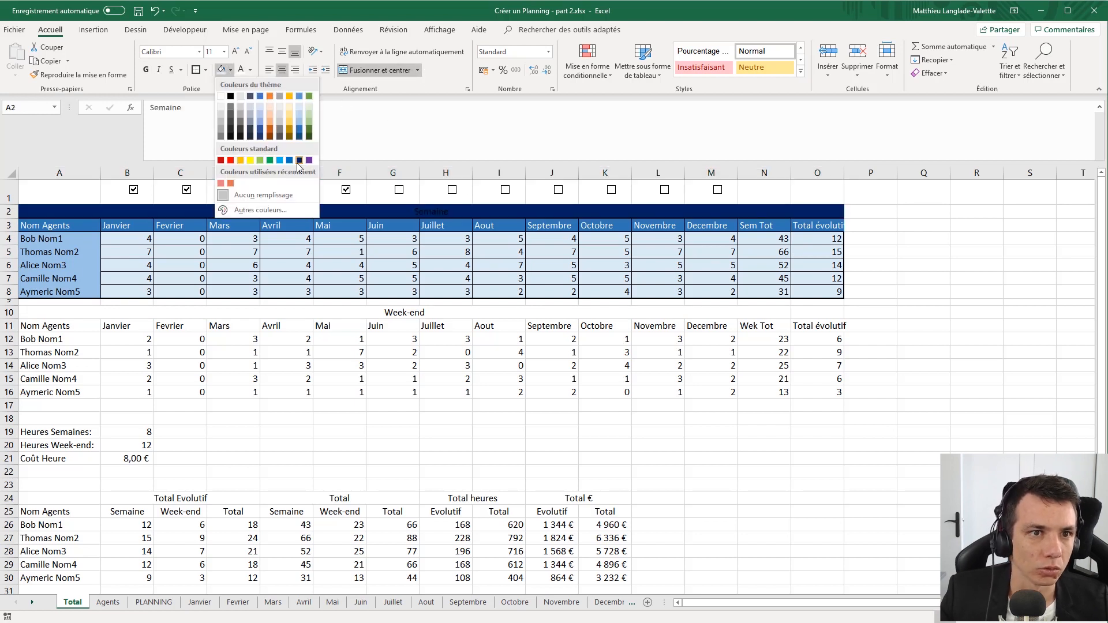
click(300, 137)
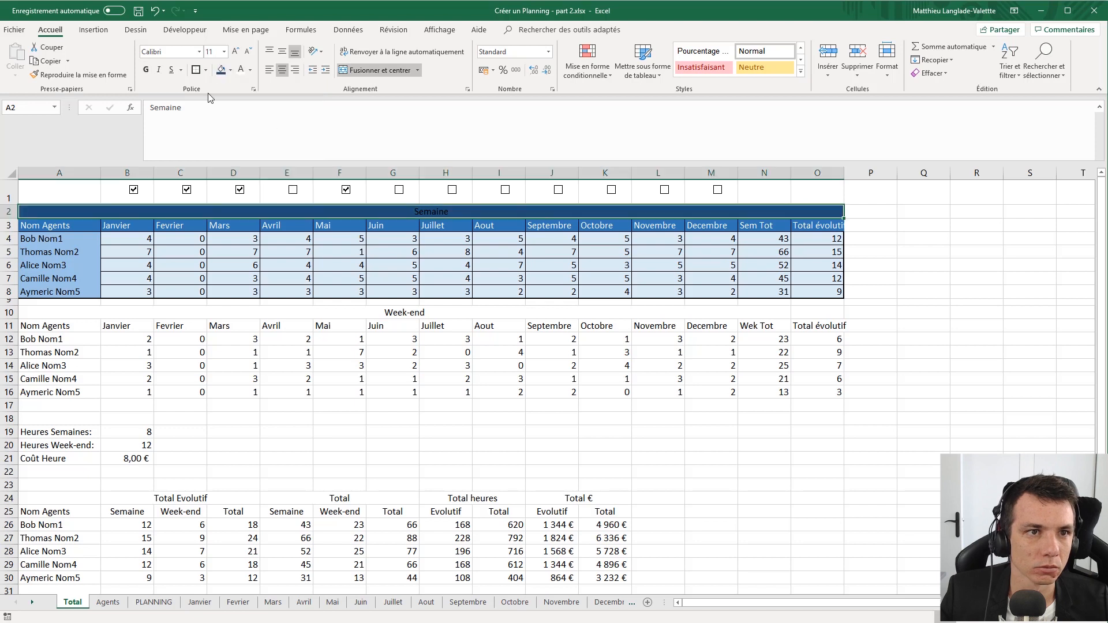
click(241, 69)
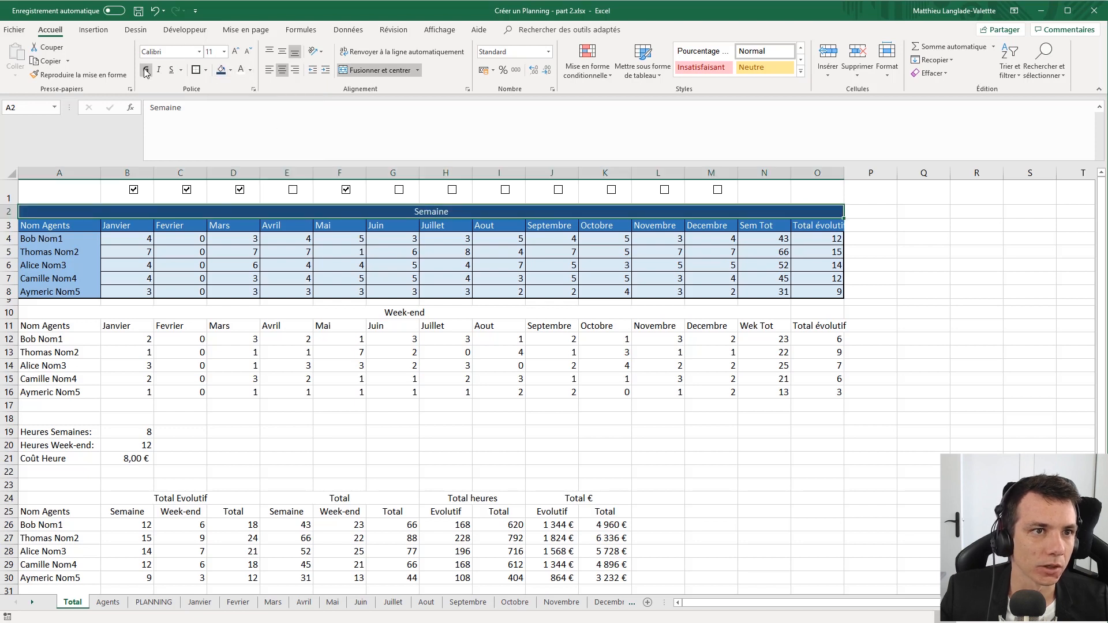
click(432, 236)
click(444, 216)
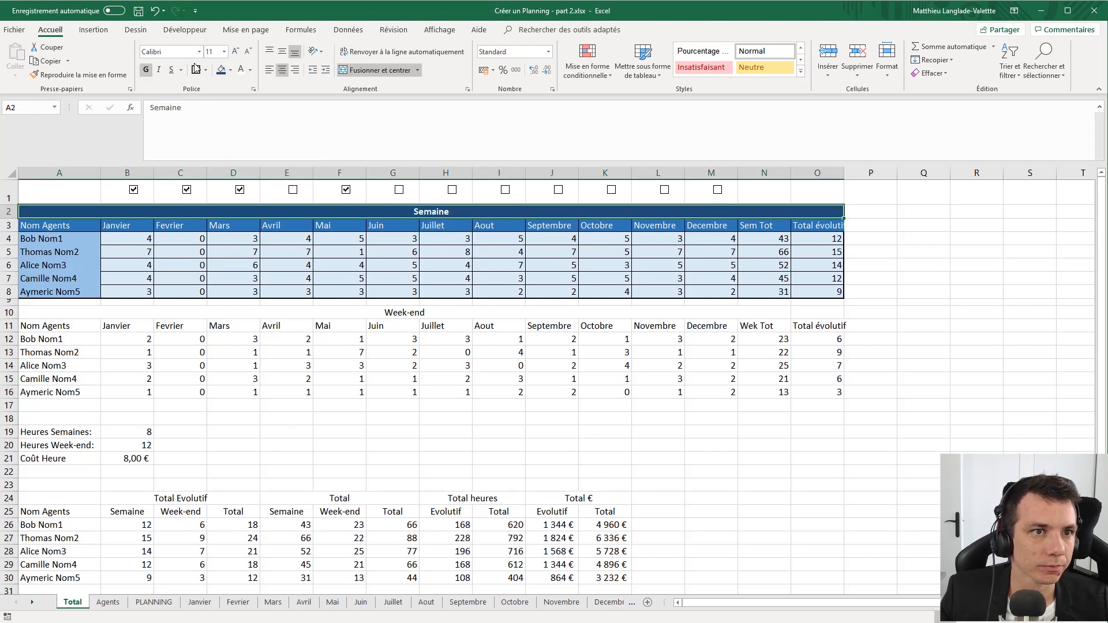
click(357, 252)
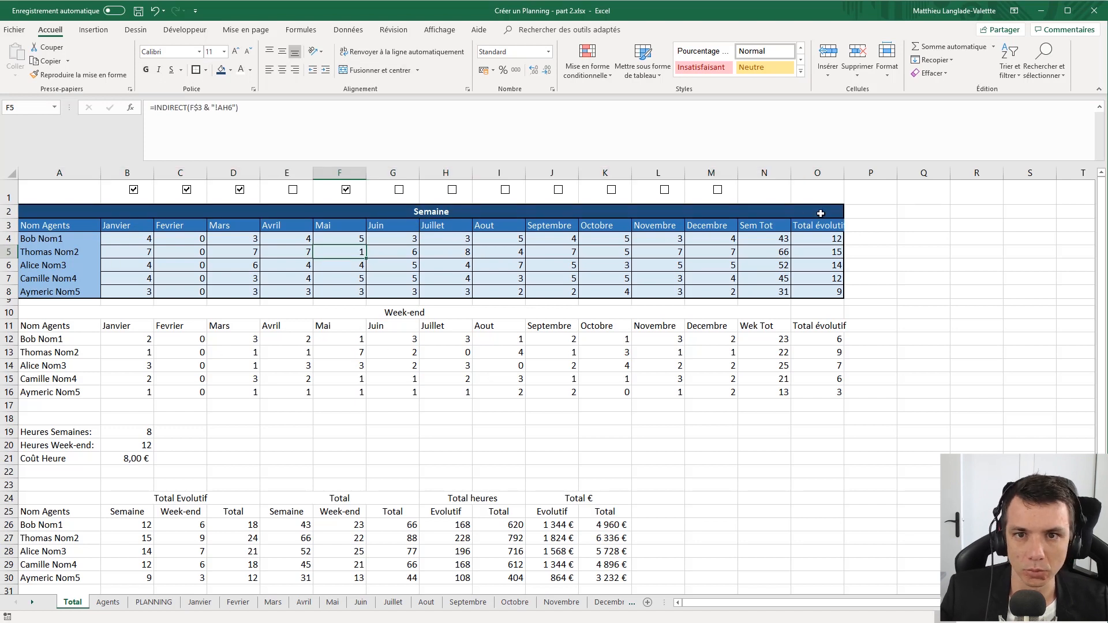
- Widen column O slightly so that the Total évolutif heading fits
click(834, 226)
drag(844, 172, 851, 175)
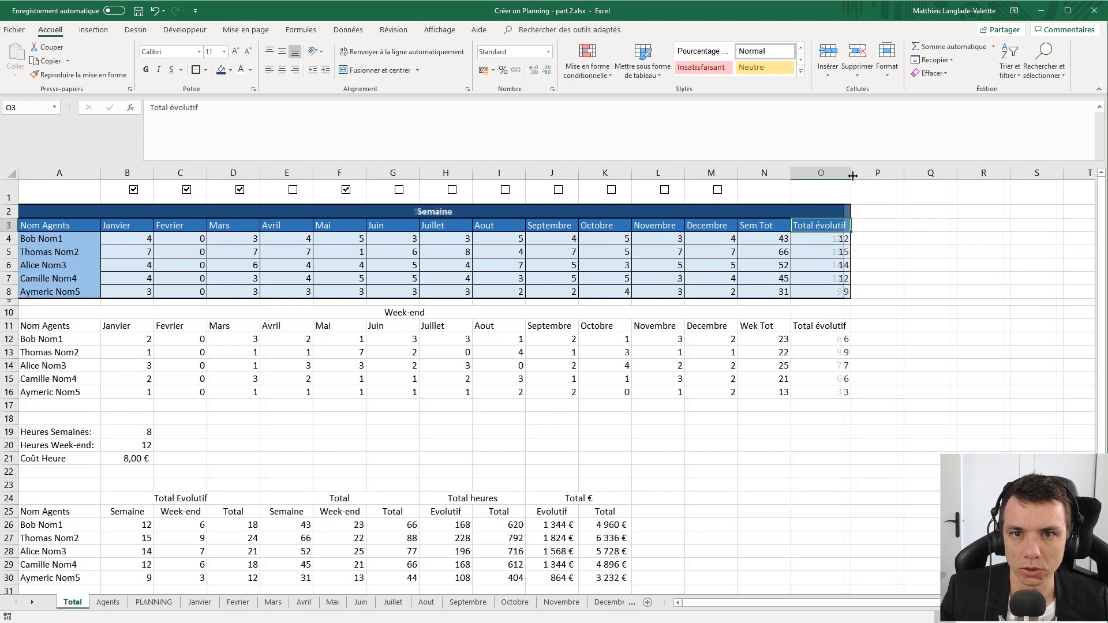
click(862, 237)
- Re-merge and centre the Week-end title across A10:O10
click(157, 312)
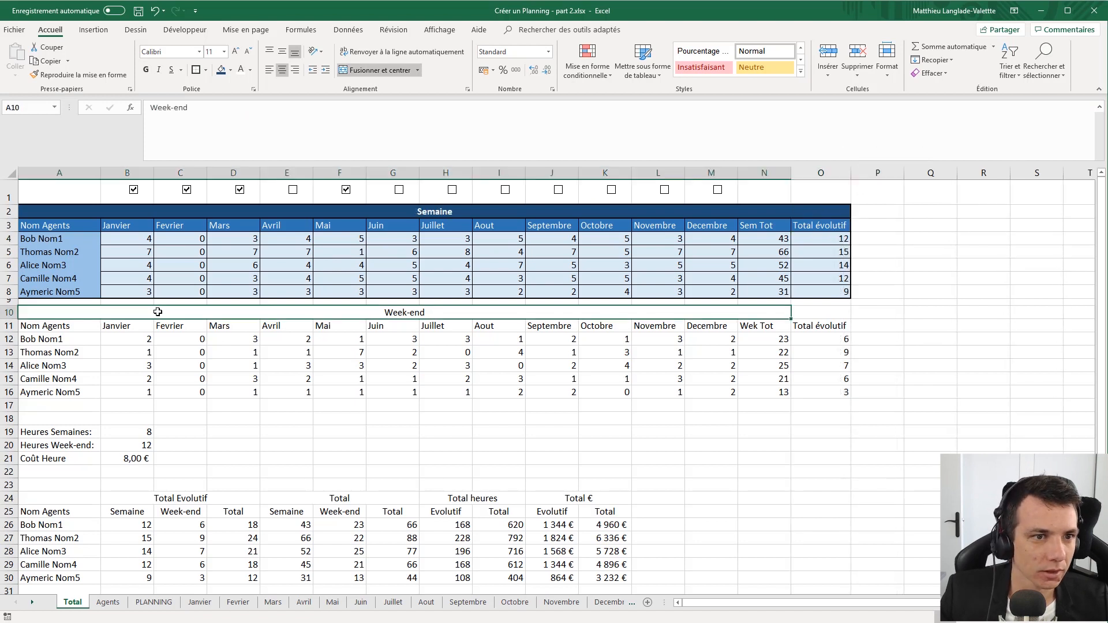
drag(777, 323, 786, 298)
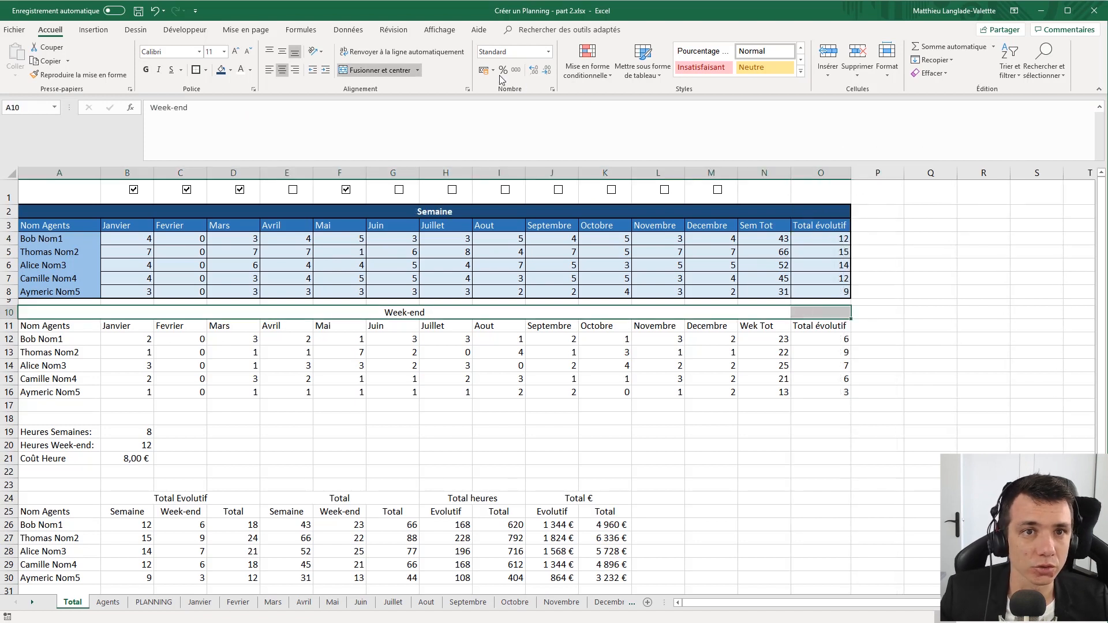
click(380, 65)
click(378, 68)
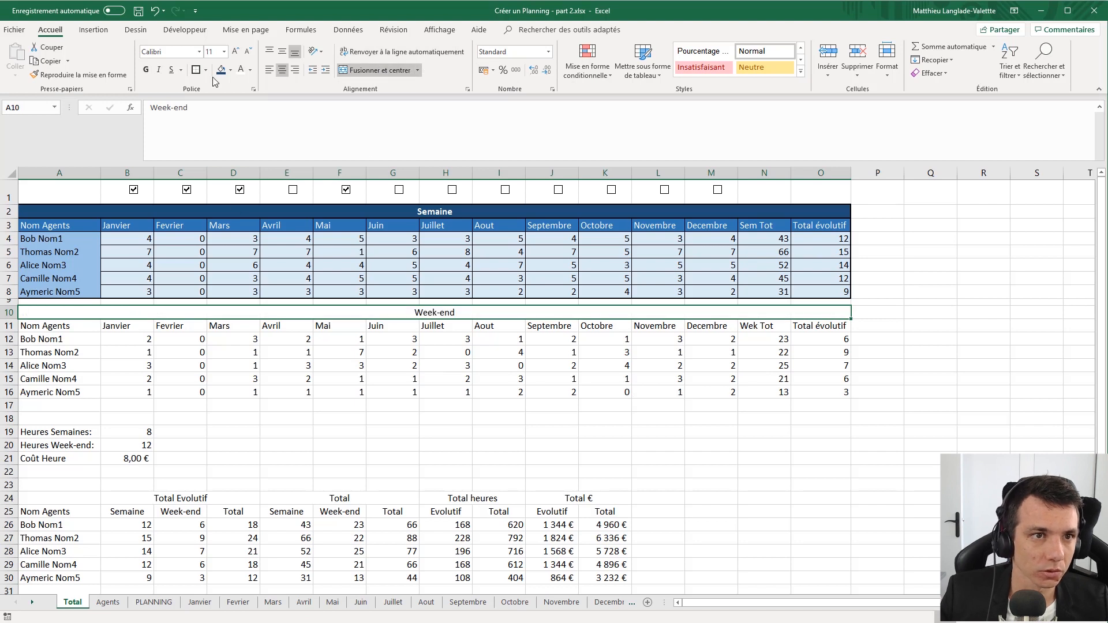
- Fill the Week-end title with the darkest theme gold and its header row A11:O11 with the next lighter dark gold
click(230, 70)
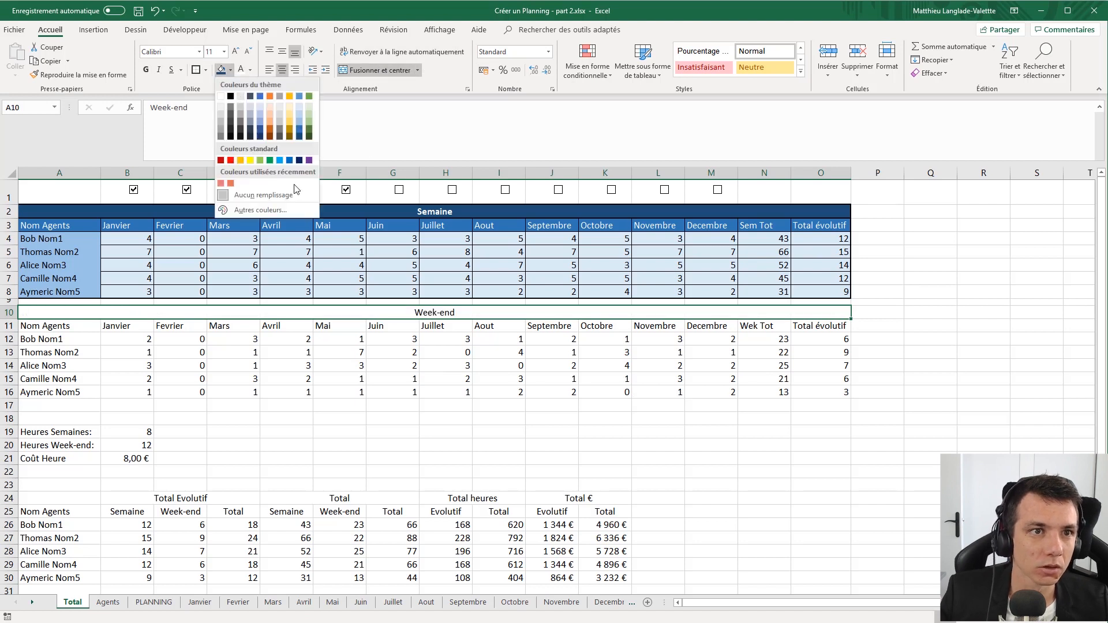
click(289, 138)
drag(76, 330, 806, 324)
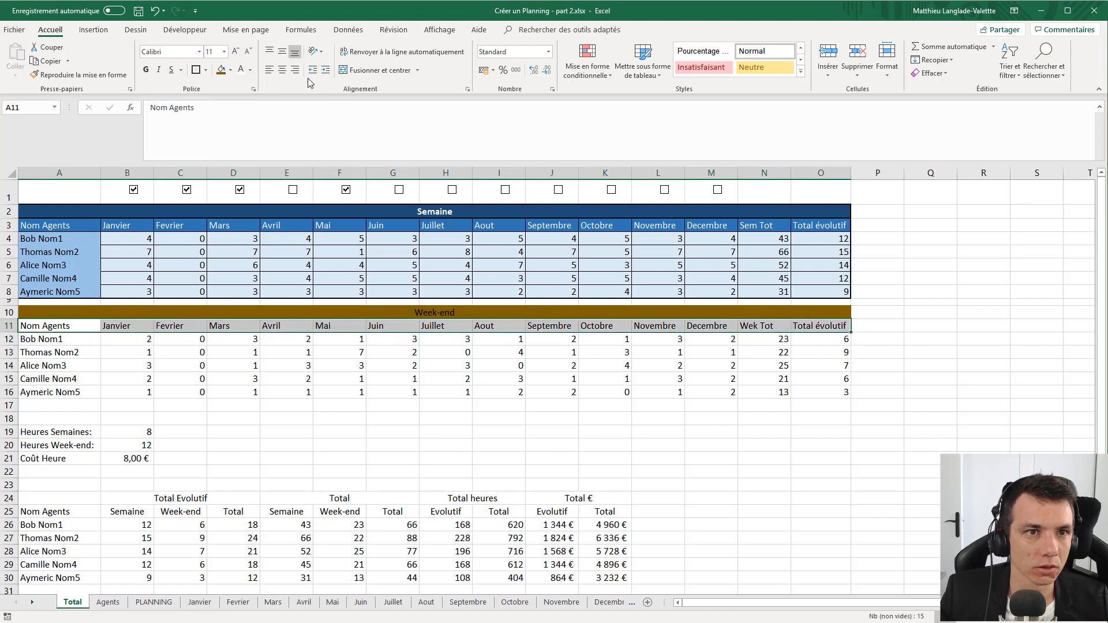
click(230, 70)
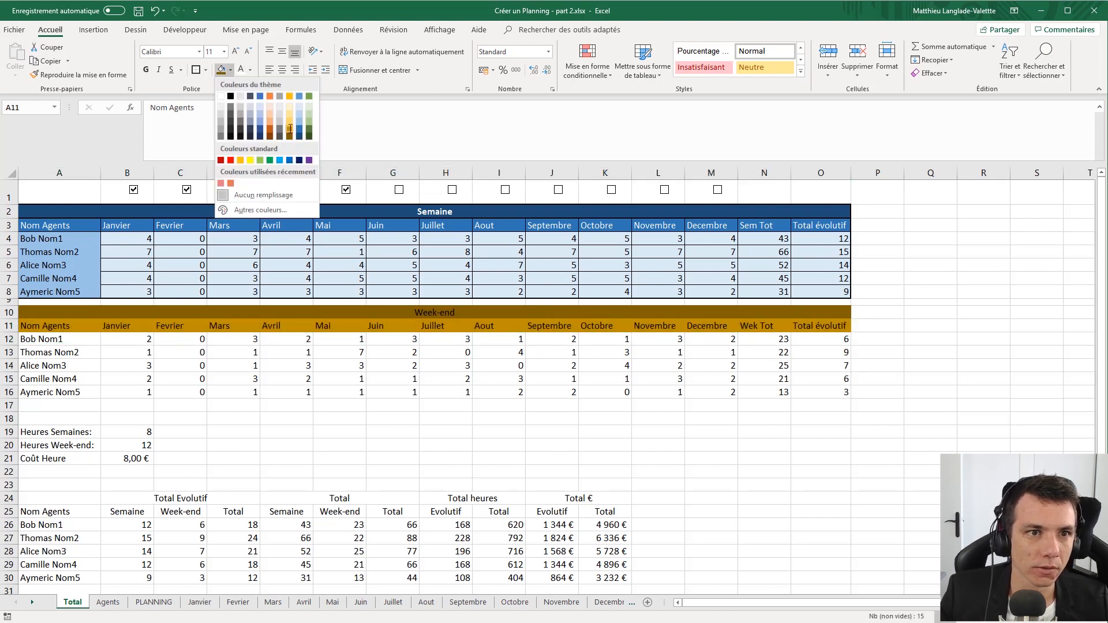
click(291, 129)
- Fill the agent names of the Week-end table, A12:A16, with a medium light gold
click(73, 344)
drag(73, 343, 69, 392)
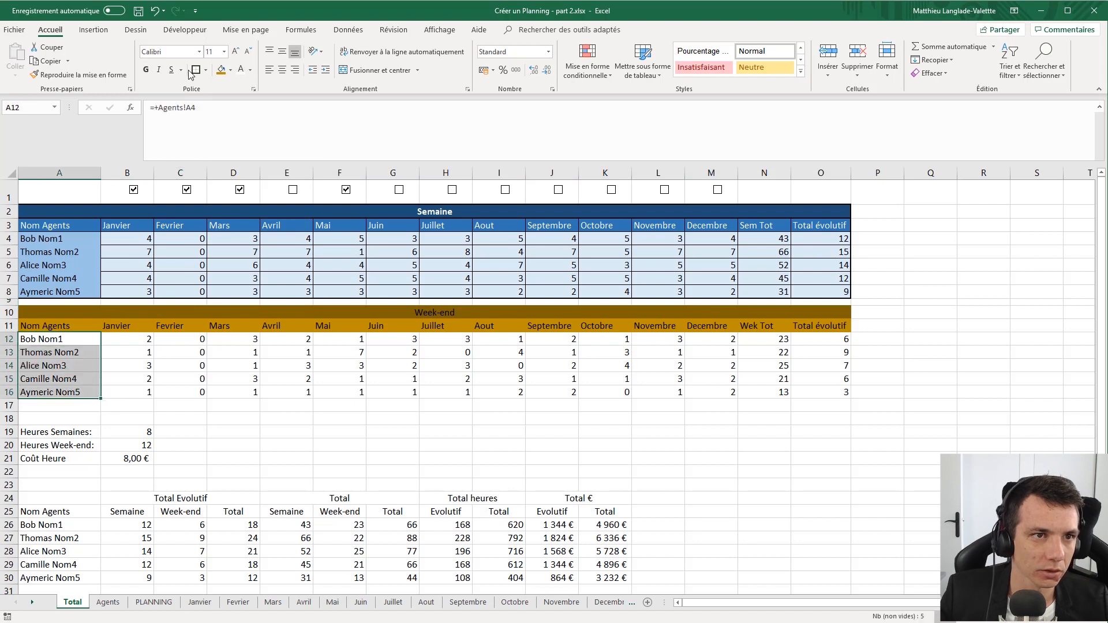
click(230, 70)
click(290, 128)
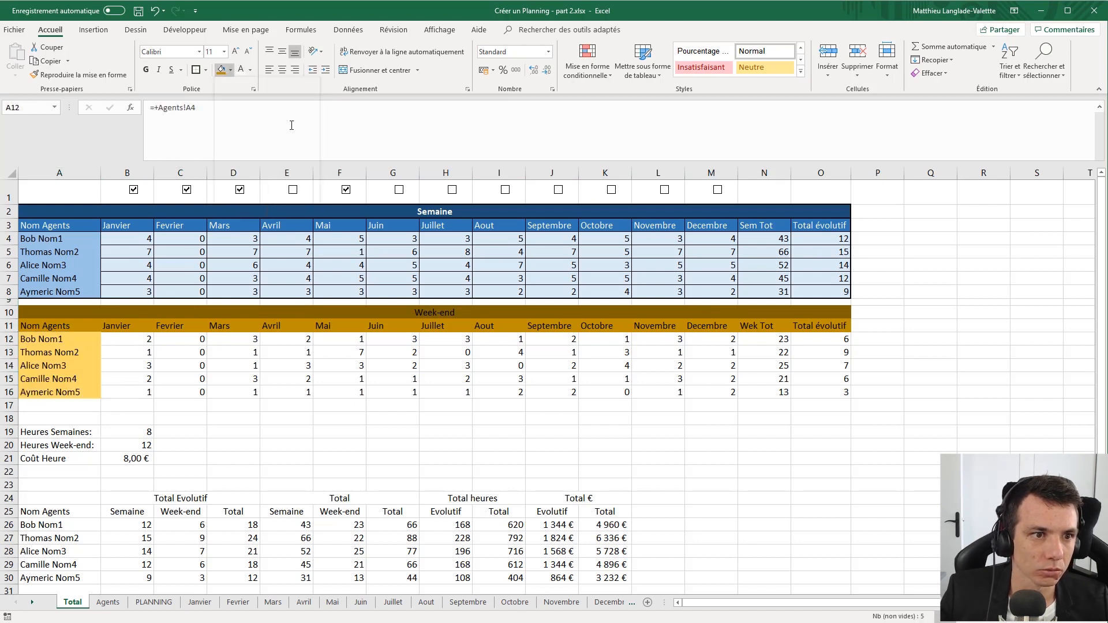
- Fill the Week-end table's values in B12:O16 with the palest theme gold
key(Right)
shift+click(835, 391)
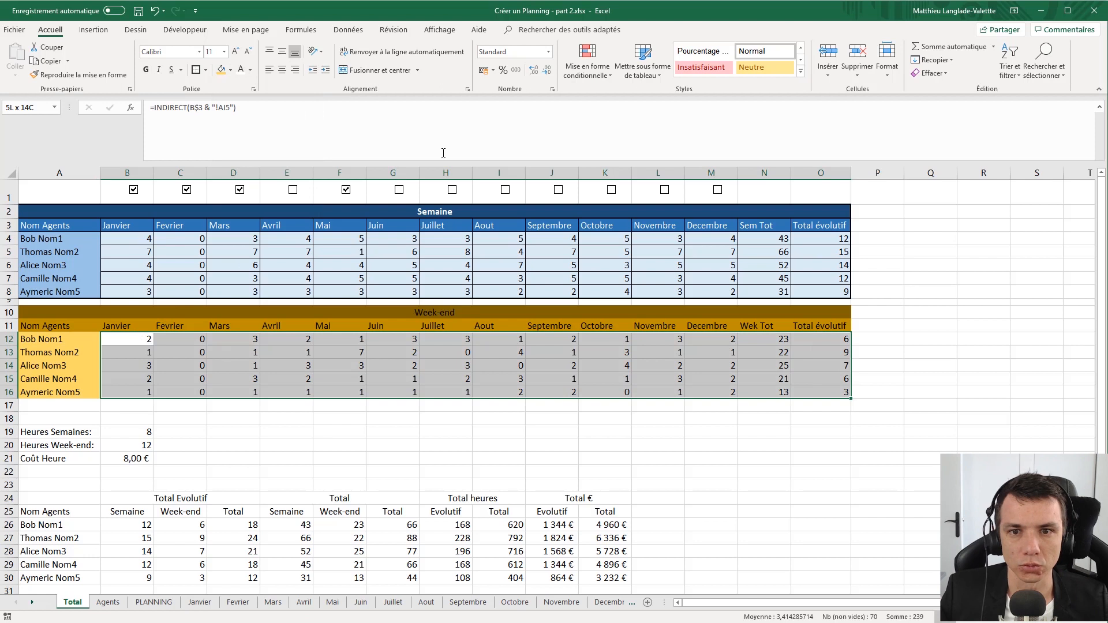
click(229, 70)
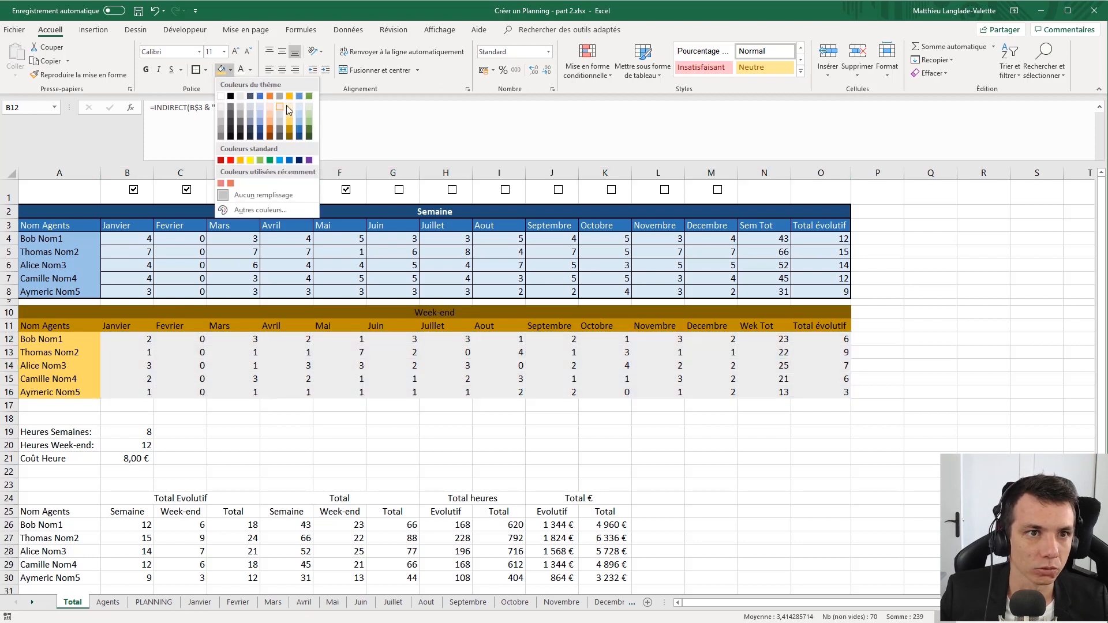
click(289, 107)
click(661, 418)
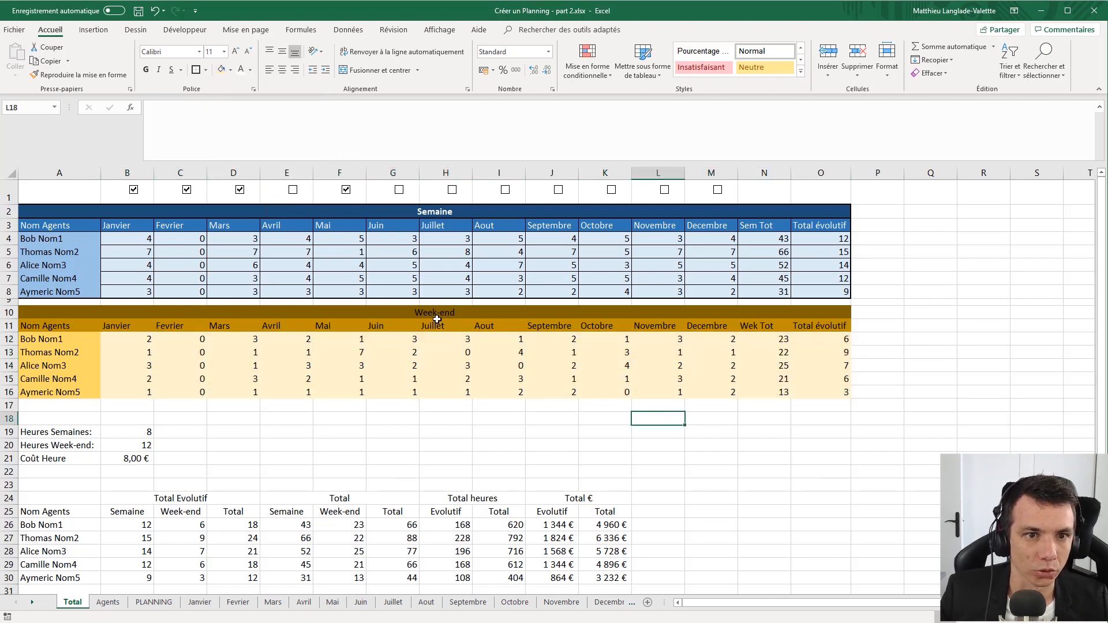
- Make the text of the Week-end title and header rows, A10:O11, white
drag(436, 317, 437, 327)
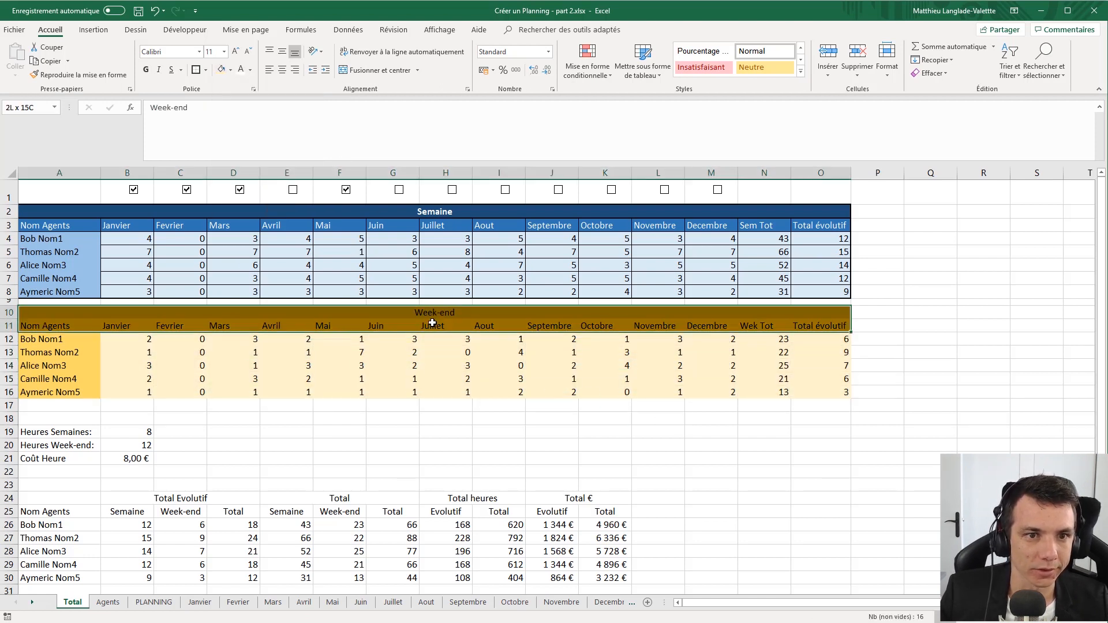
click(241, 69)
click(184, 352)
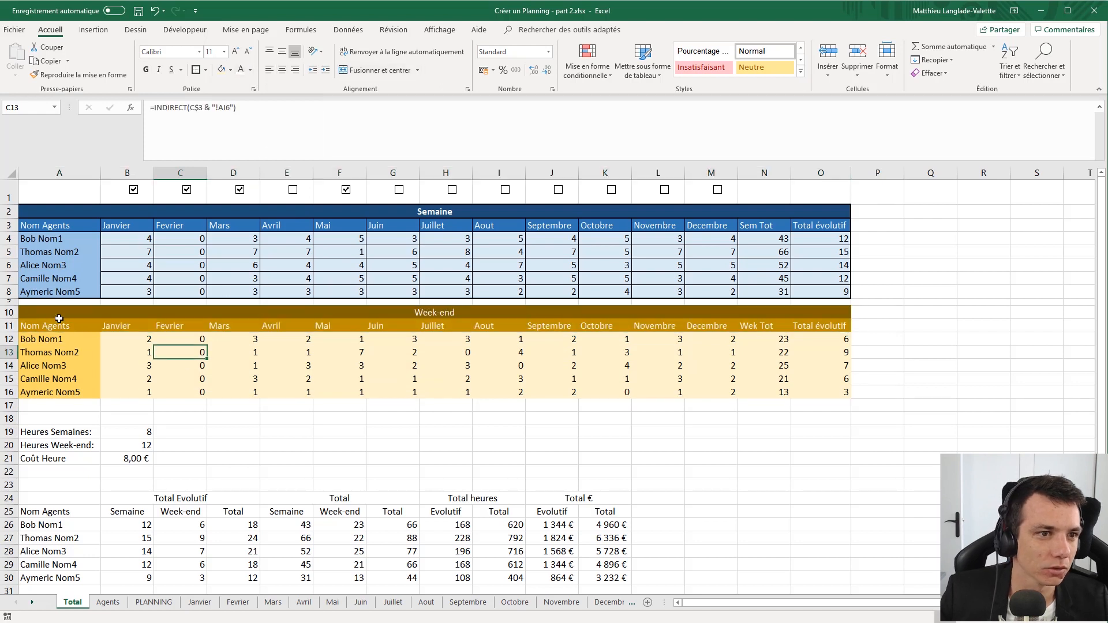
- Apply all borders to the whole Week-end table, A10:O16
click(59, 318)
shift+click(823, 398)
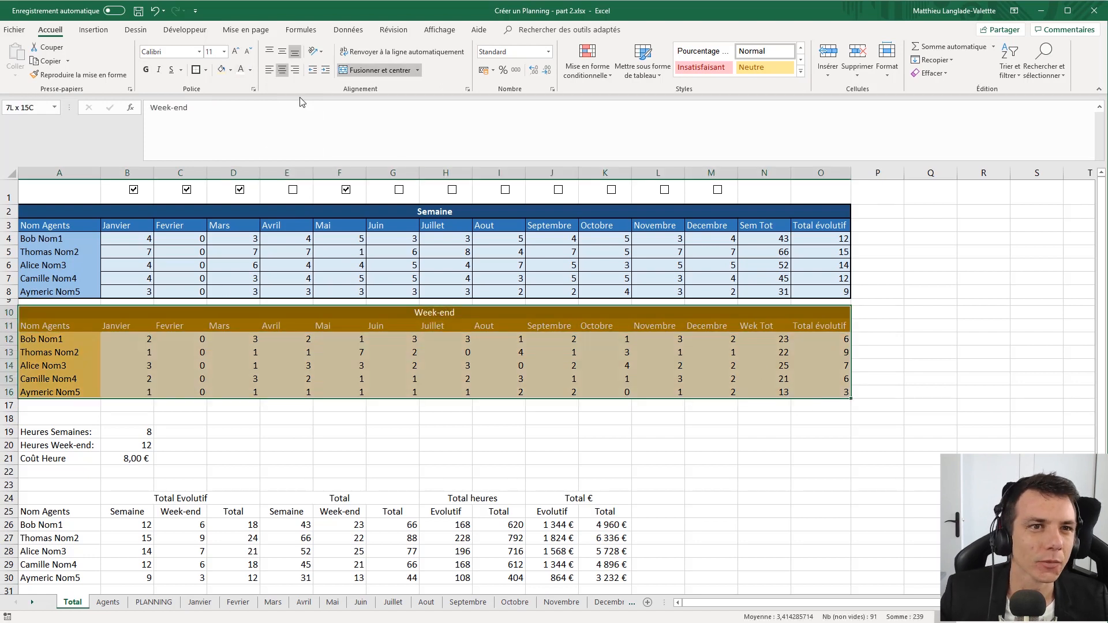
click(206, 72)
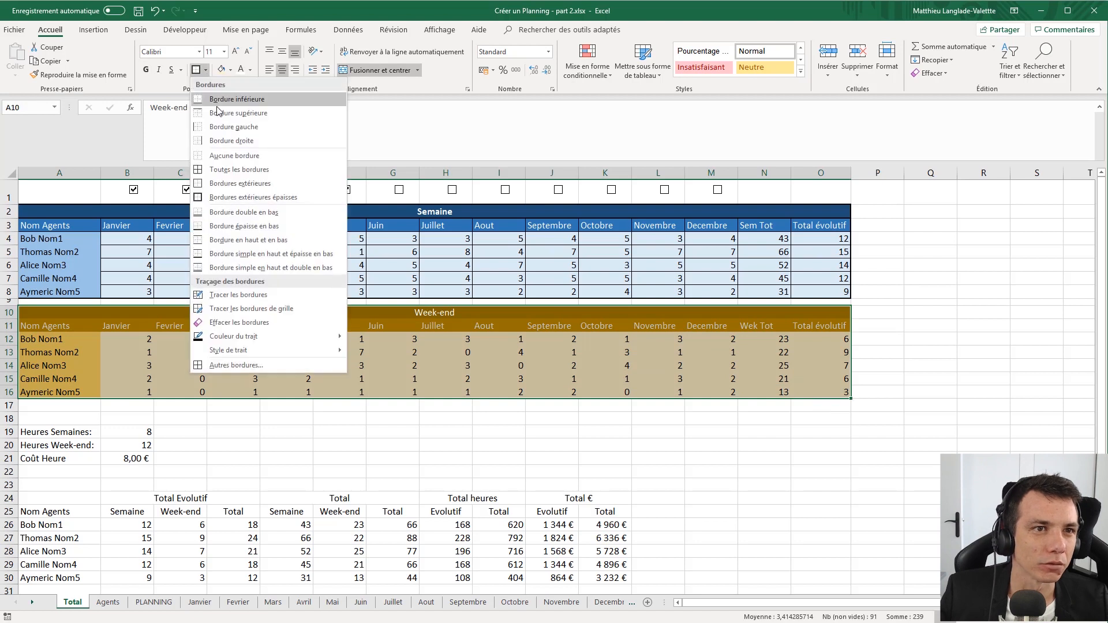
click(229, 171)
click(161, 380)
- Apply thick outside borders around the whole Semaine table, A2:O8
drag(58, 341, 55, 353)
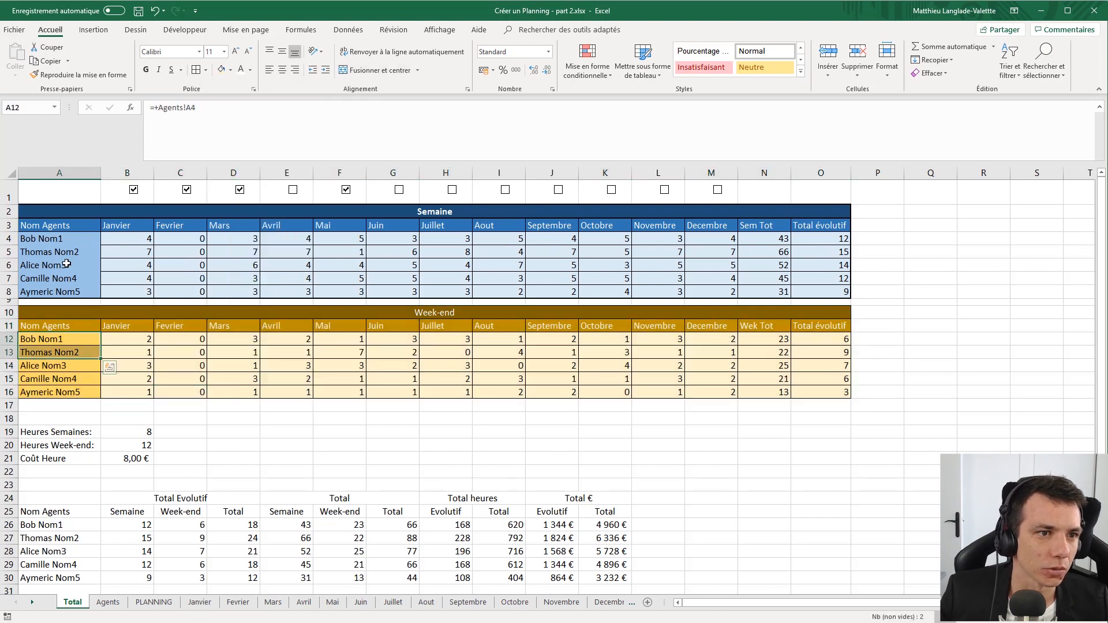
drag(72, 234, 74, 291)
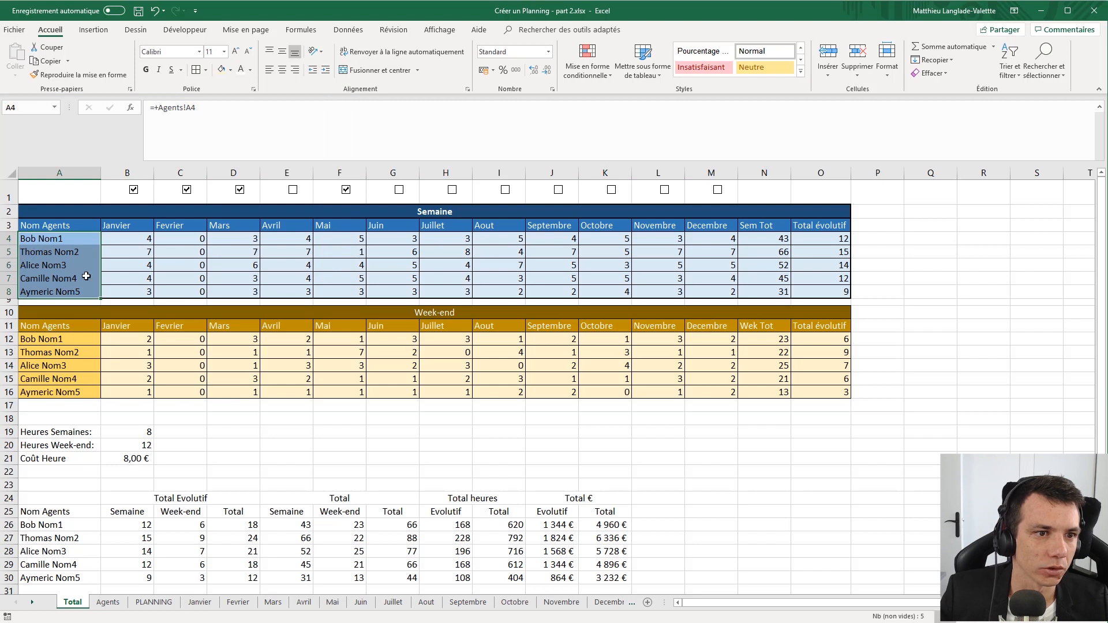
click(71, 291)
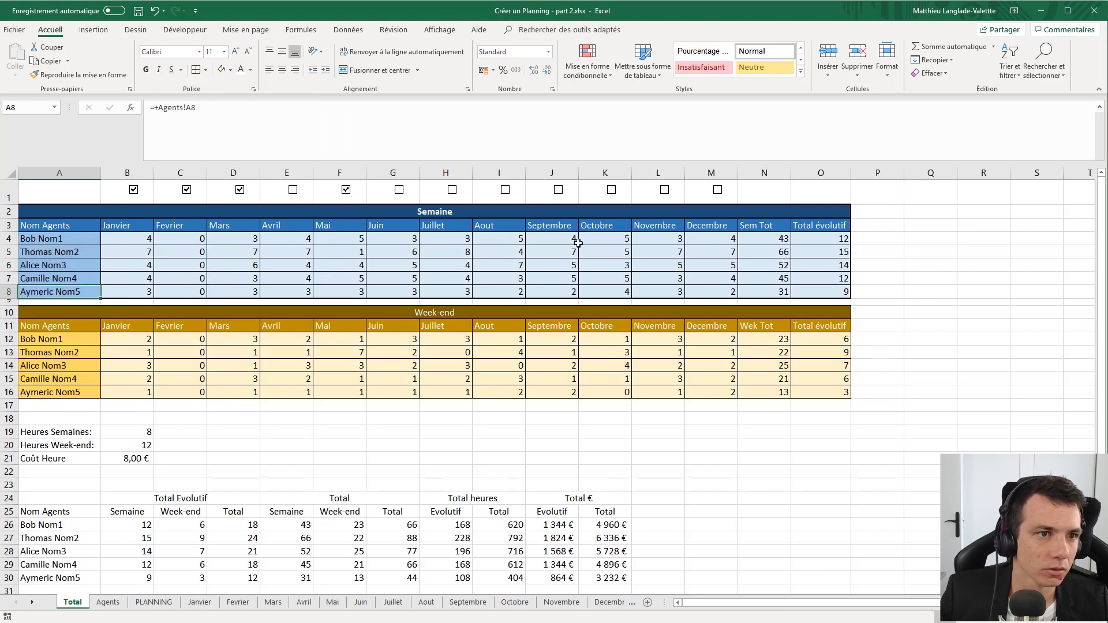
drag(796, 225, 648, 174)
drag(255, 70, 255, 70)
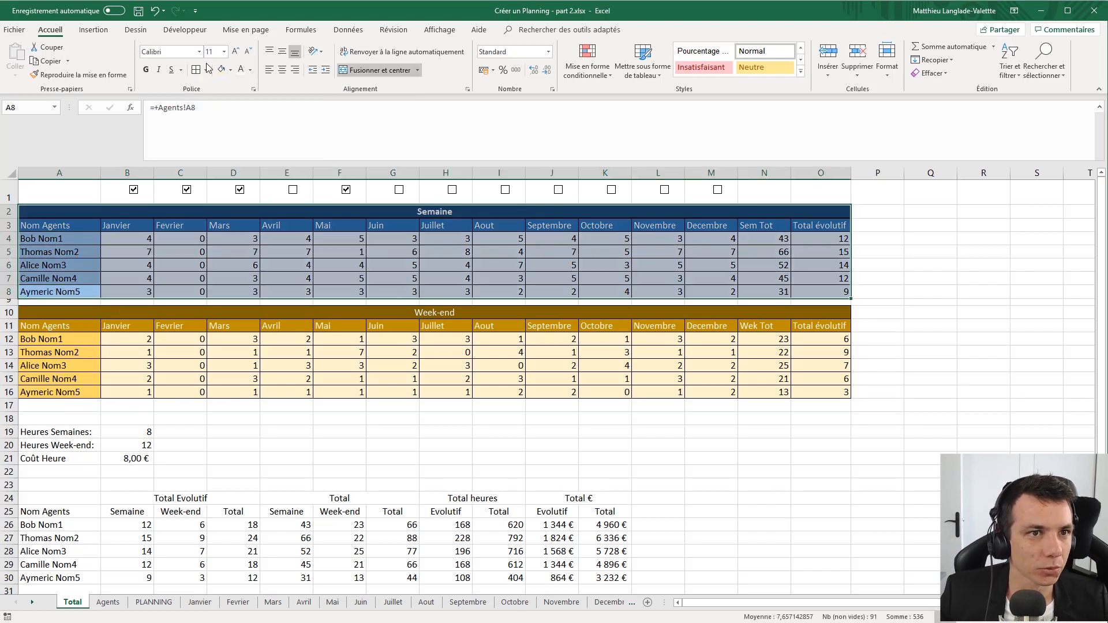
click(206, 70)
click(230, 197)
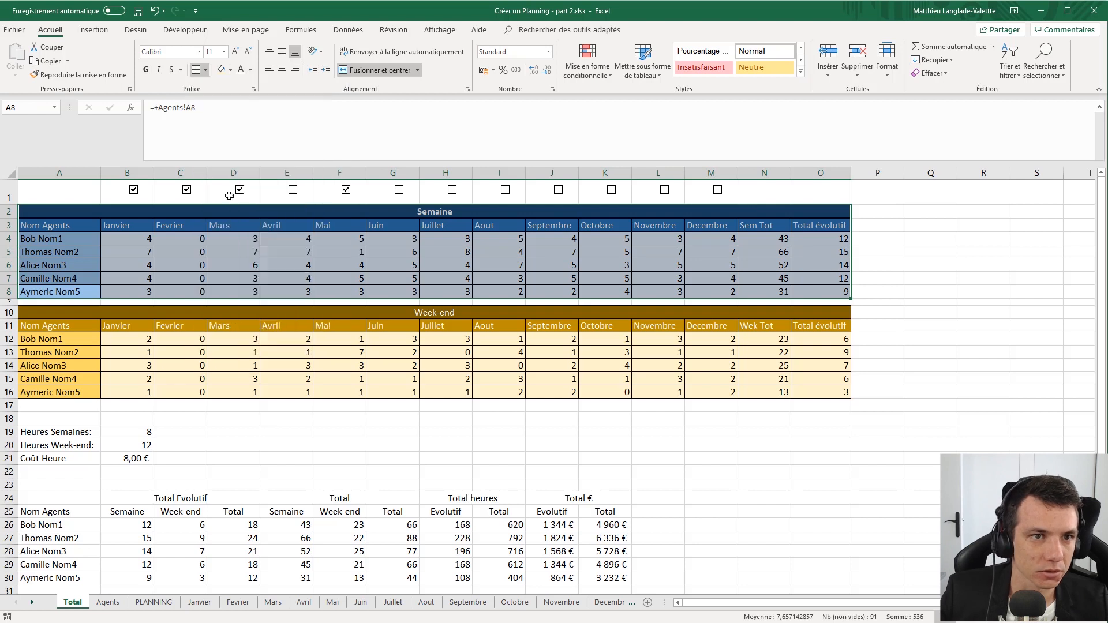
- Apply thick outside borders around the whole Week-end table, A10:O16
drag(86, 316, 810, 390)
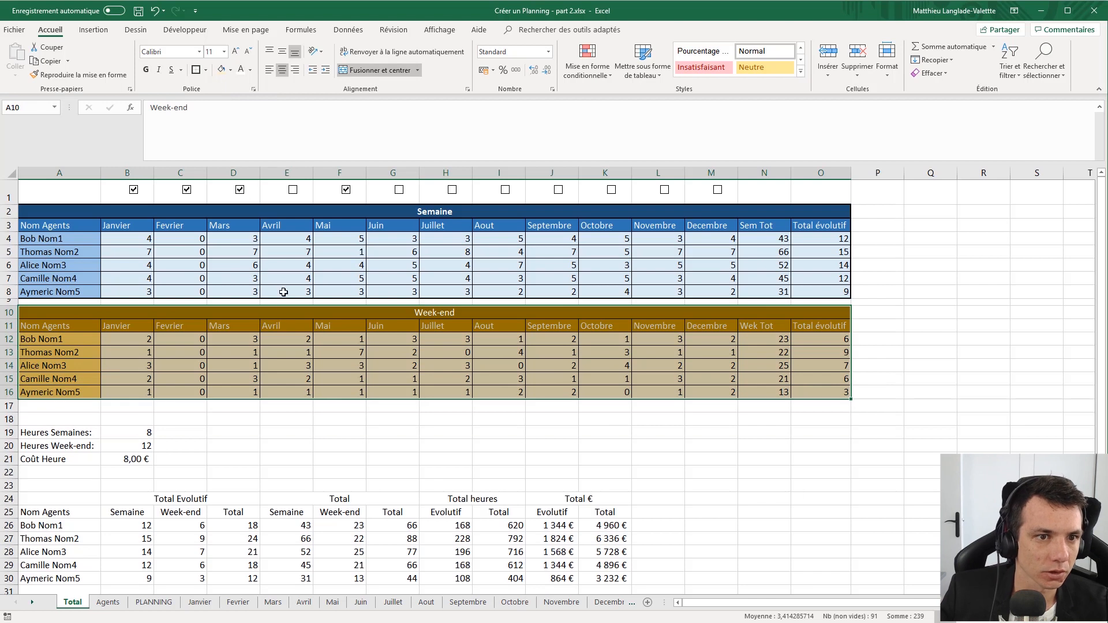
click(284, 308)
click(464, 378)
scroll(301, 390, down, 3)
scroll(341, 357, up, 3)
click(509, 464)
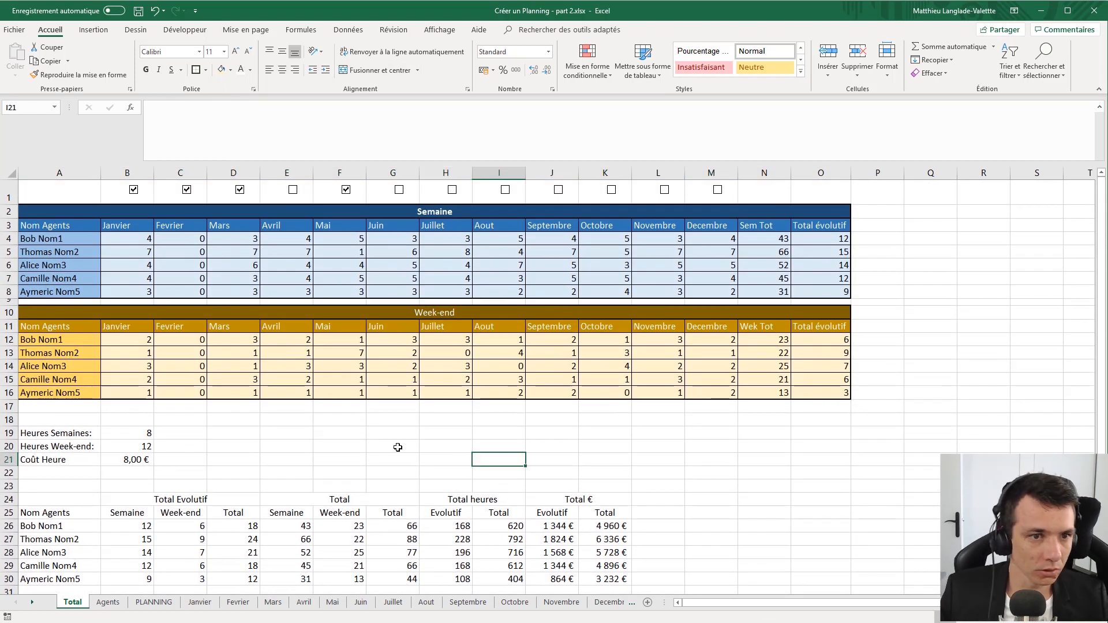
- Apply all borders to the hours and hourly cost block, A19:B21
drag(75, 434, 138, 460)
click(206, 72)
click(230, 170)
click(219, 460)
scroll(188, 464, down, 6)
scroll(188, 465, down, 3)
scroll(184, 436, up, 6)
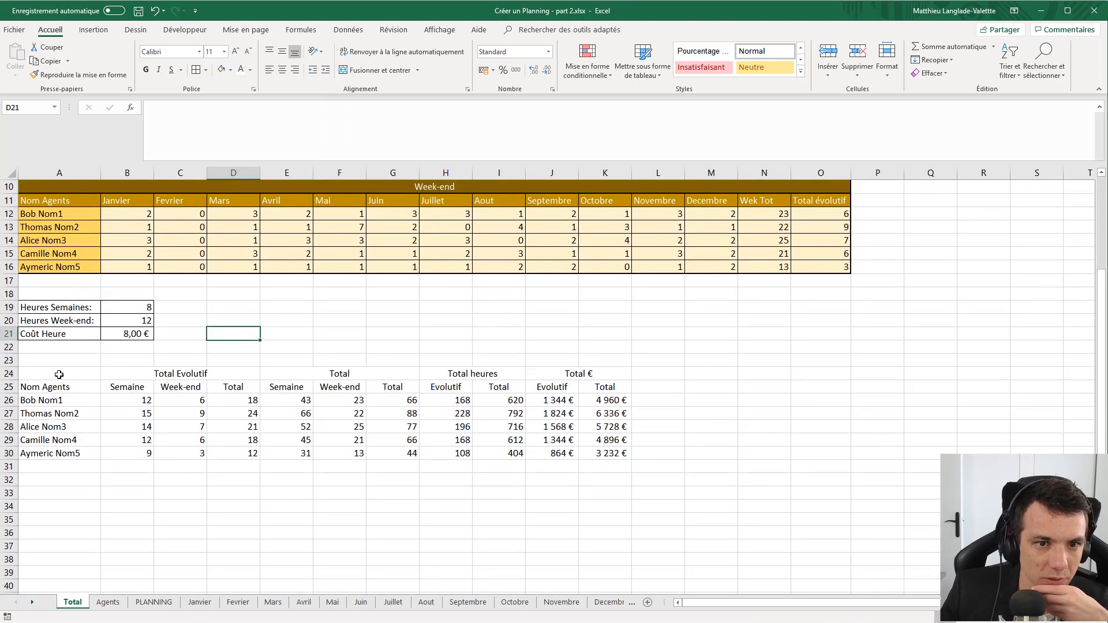
- Fill the summary table's Nom Agents header, A25, with a dark theme grey
click(485, 414)
scroll(396, 321, up, 3)
scroll(396, 320, down, 4)
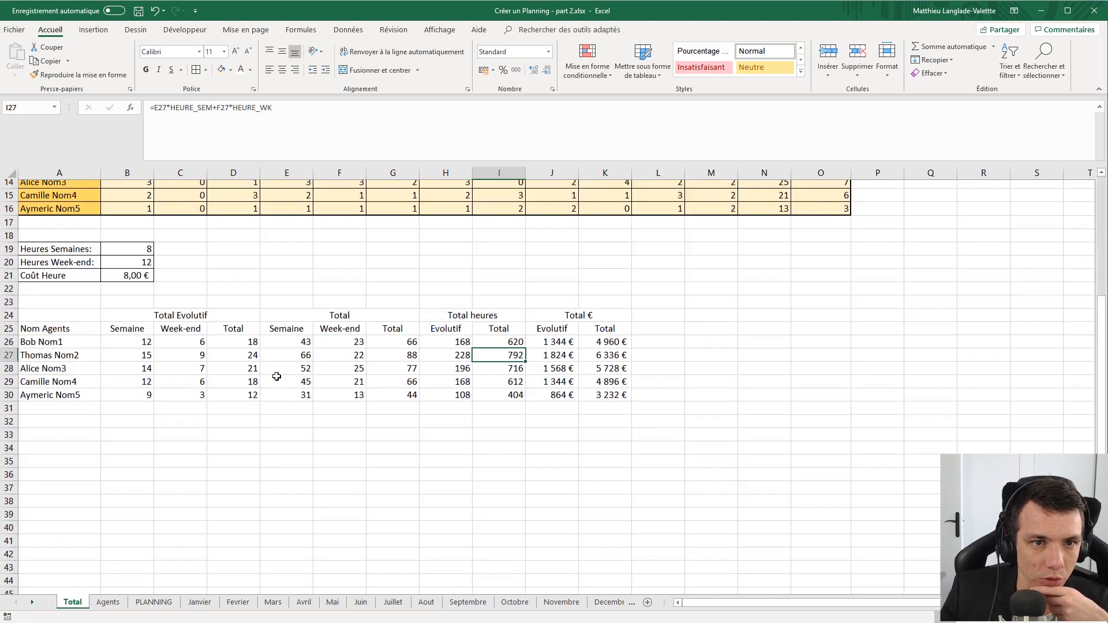
scroll(231, 358, up, 1)
click(47, 373)
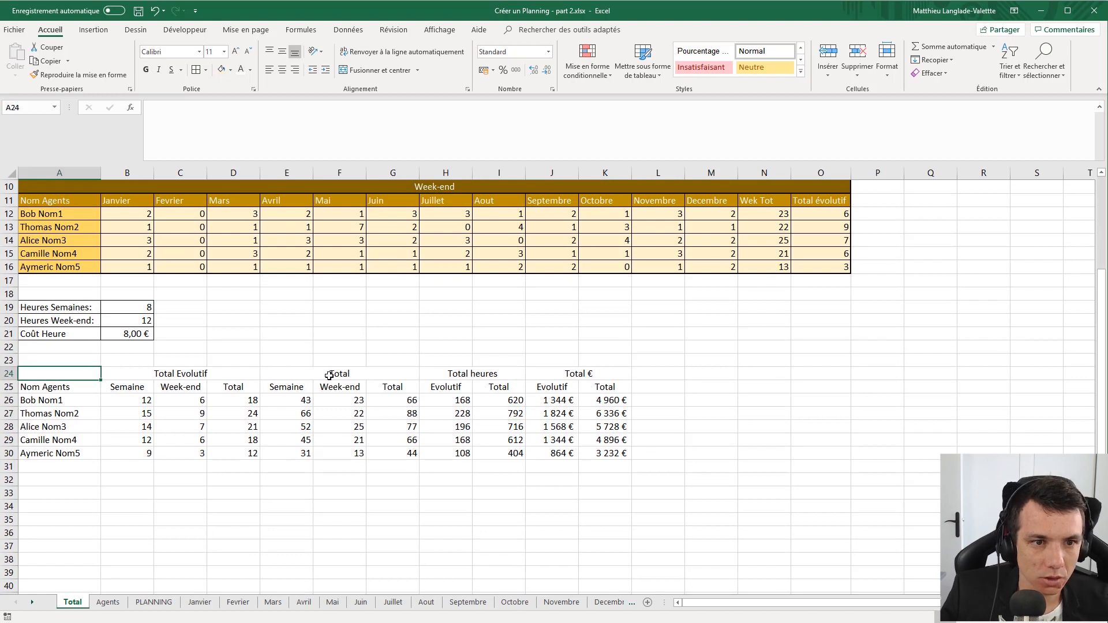
click(62, 391)
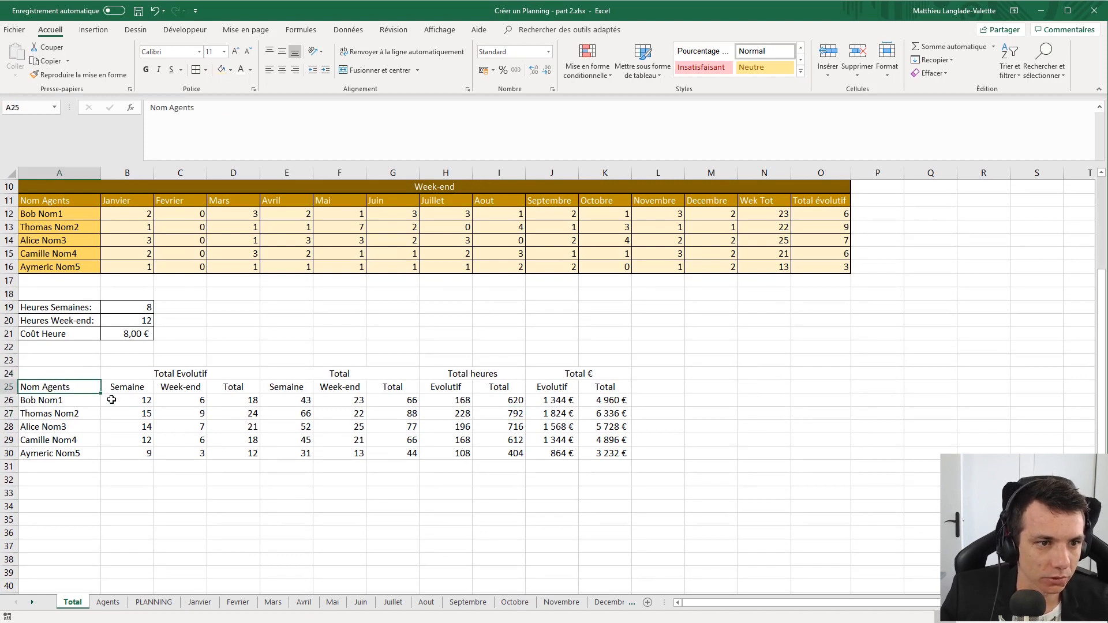
click(230, 70)
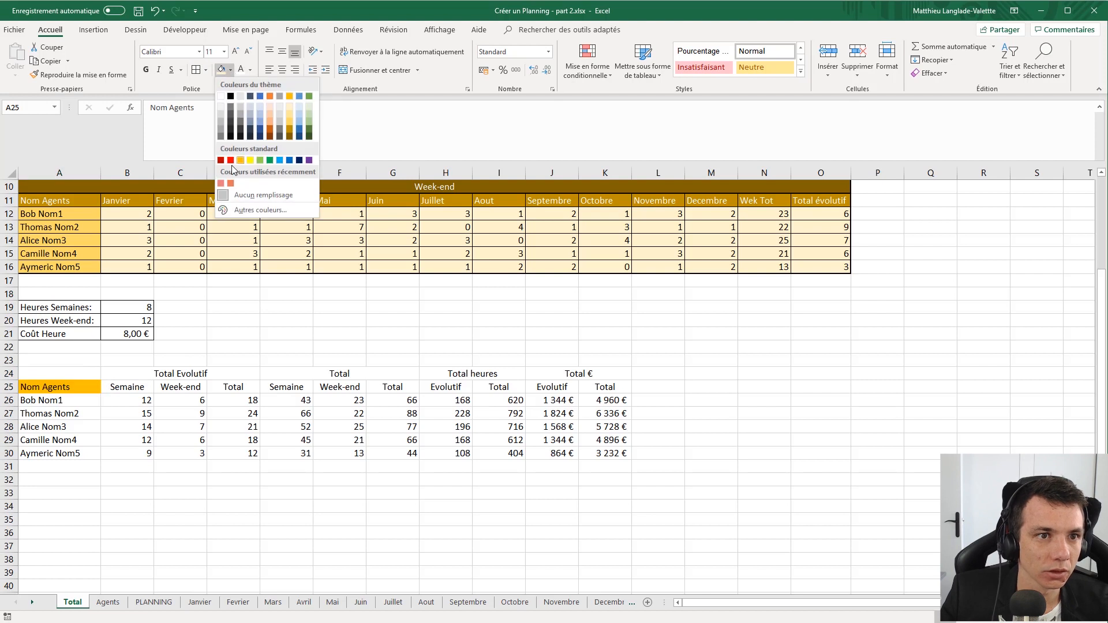
click(244, 122)
- Fill the summary table's agent names, A26:A30, with a light theme grey
drag(58, 401, 64, 453)
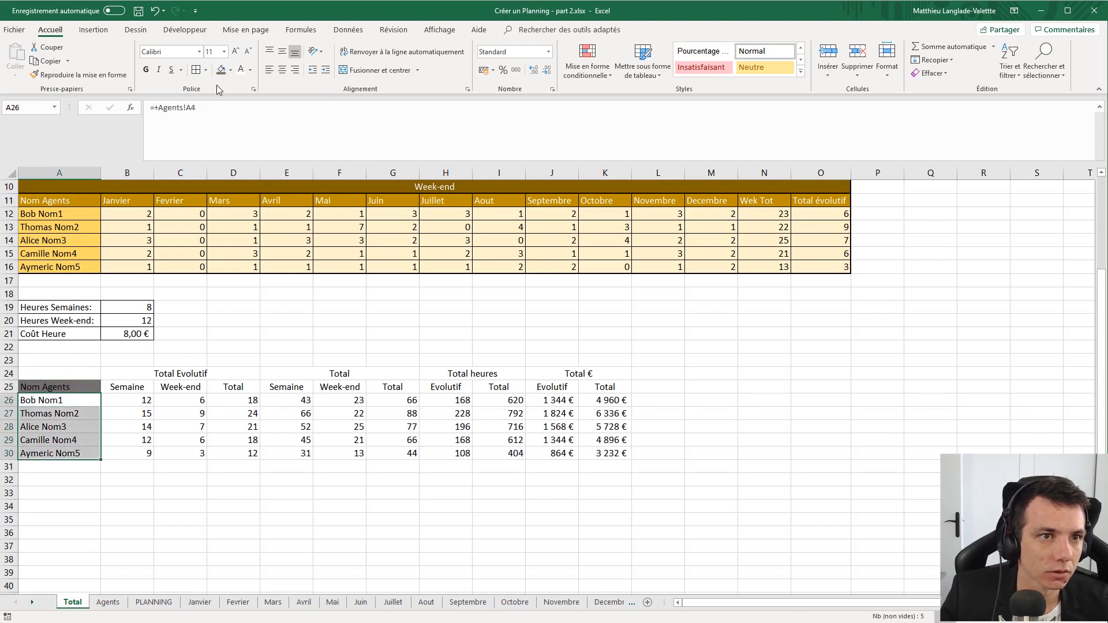
click(230, 69)
click(238, 107)
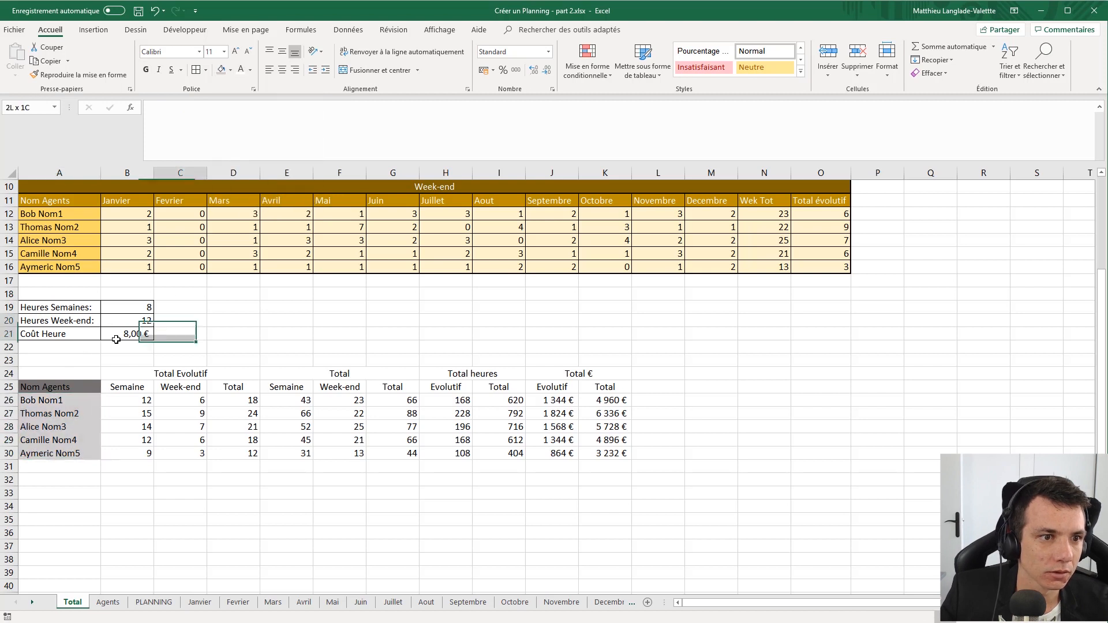
- Make the Nom Agents header in A25 bold, centred and white
click(58, 375)
click(58, 389)
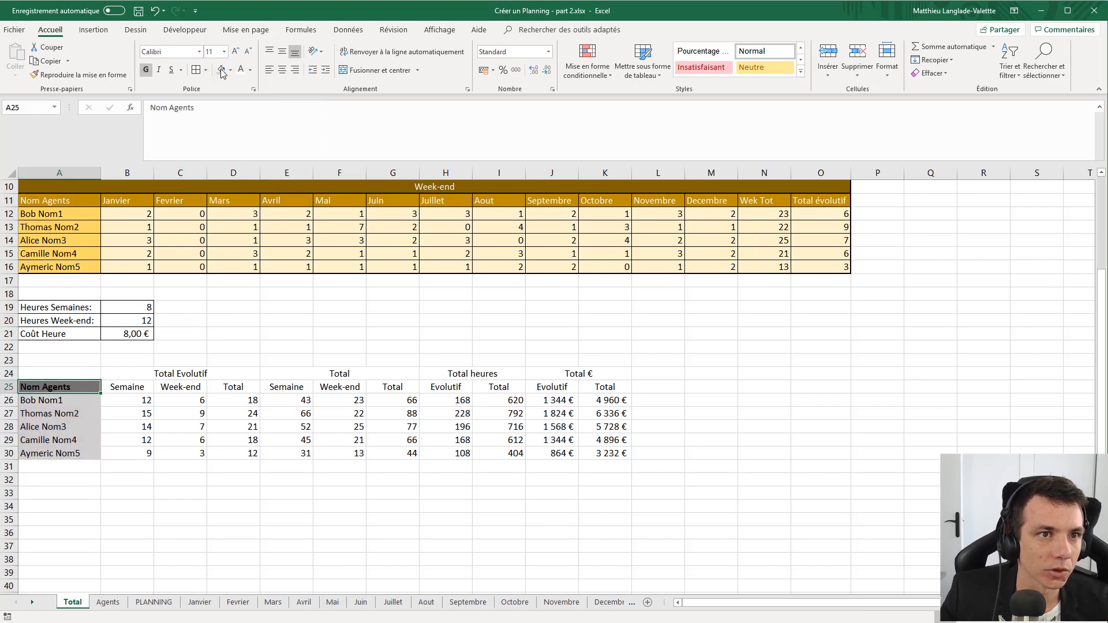
click(282, 70)
click(241, 70)
- Fill the whole Total Evolutif block, B24:D30, with a medium light theme green
drag(195, 361, 197, 375)
click(167, 457)
click(143, 373)
shift+click(225, 449)
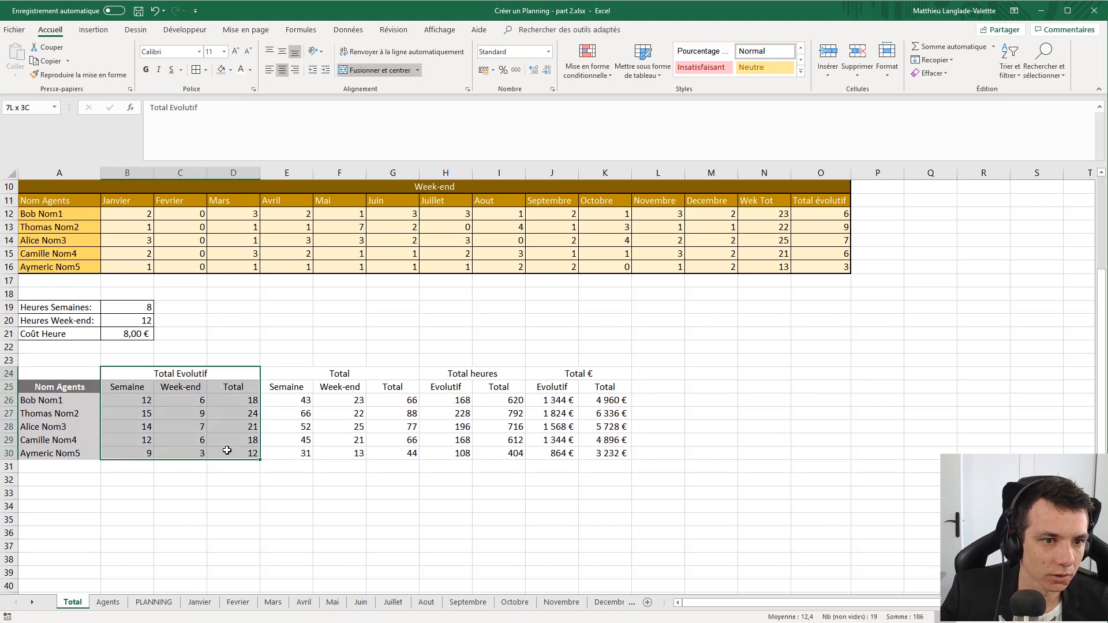
click(231, 71)
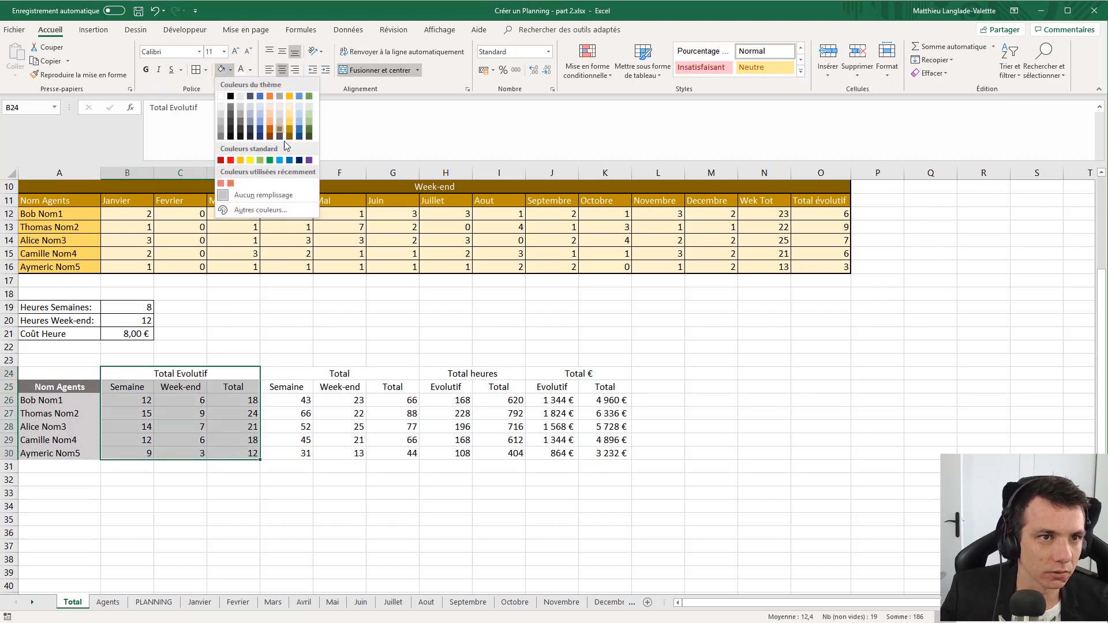
click(308, 125)
- Fill the merged Total Evolutif title in B24 with the darkest theme green
click(218, 374)
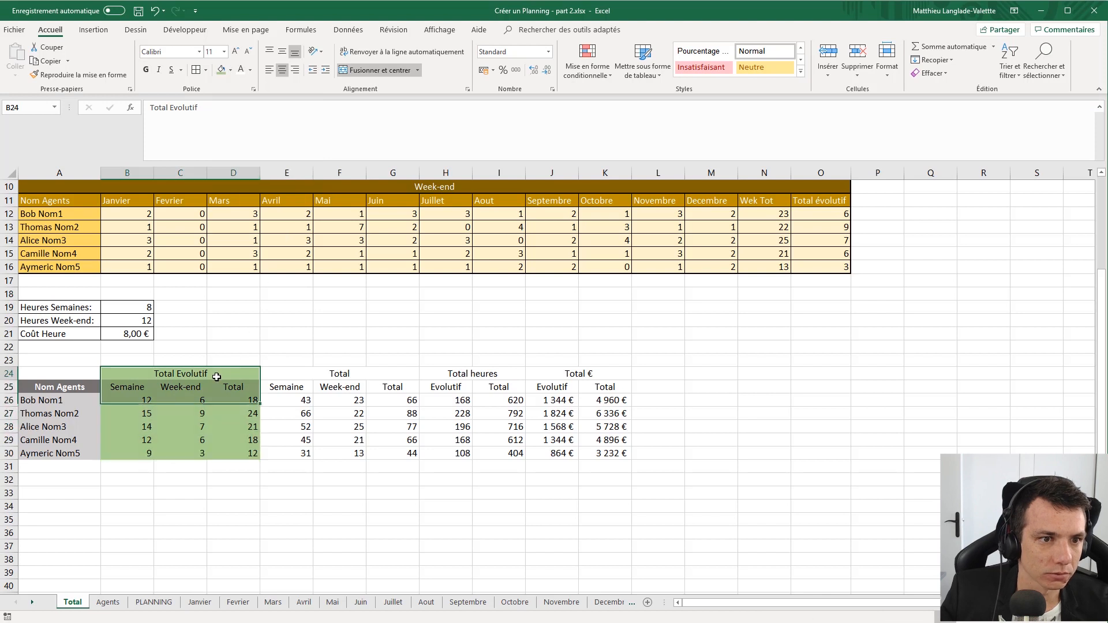
click(229, 70)
click(310, 132)
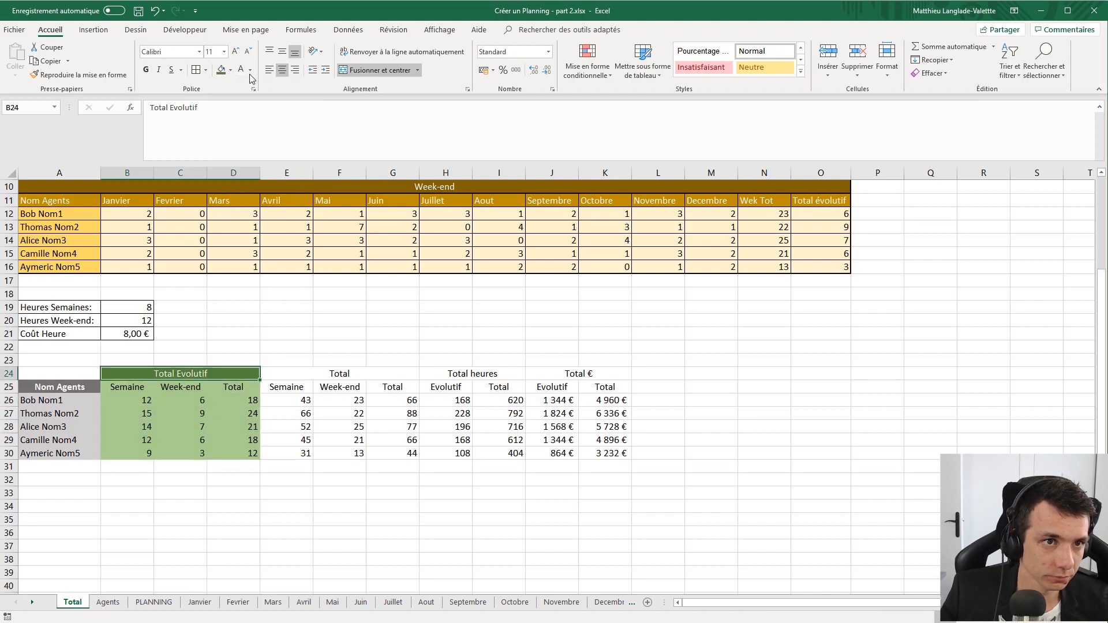
click(229, 71)
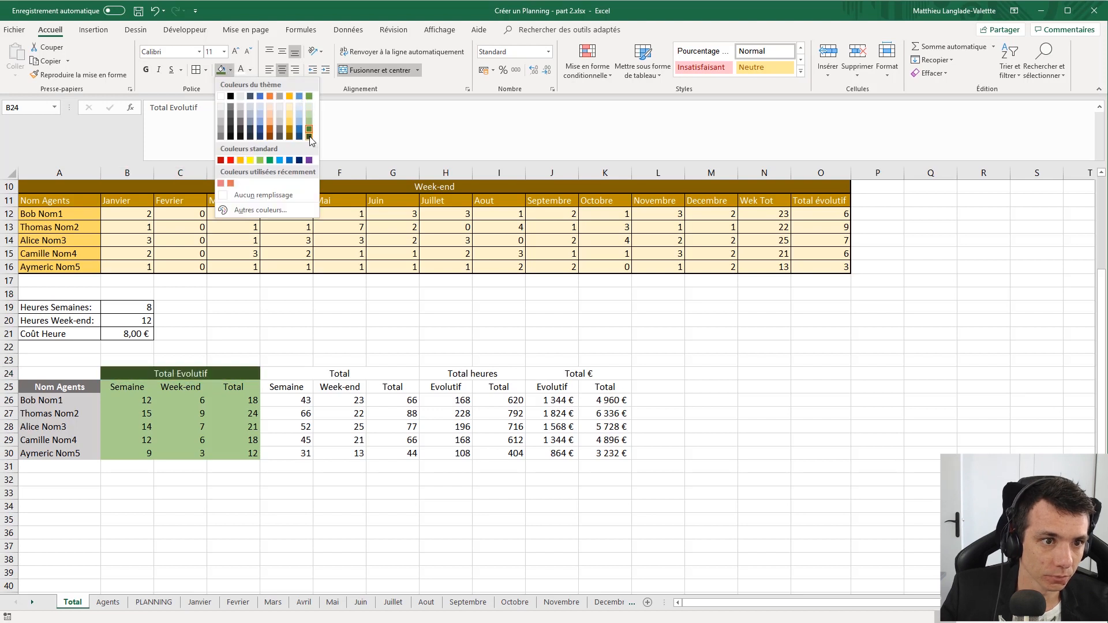
click(312, 140)
- Fill the Total Evolutif column headers, B25:D25, with the second-darkest theme green and make their text white
drag(145, 388, 236, 387)
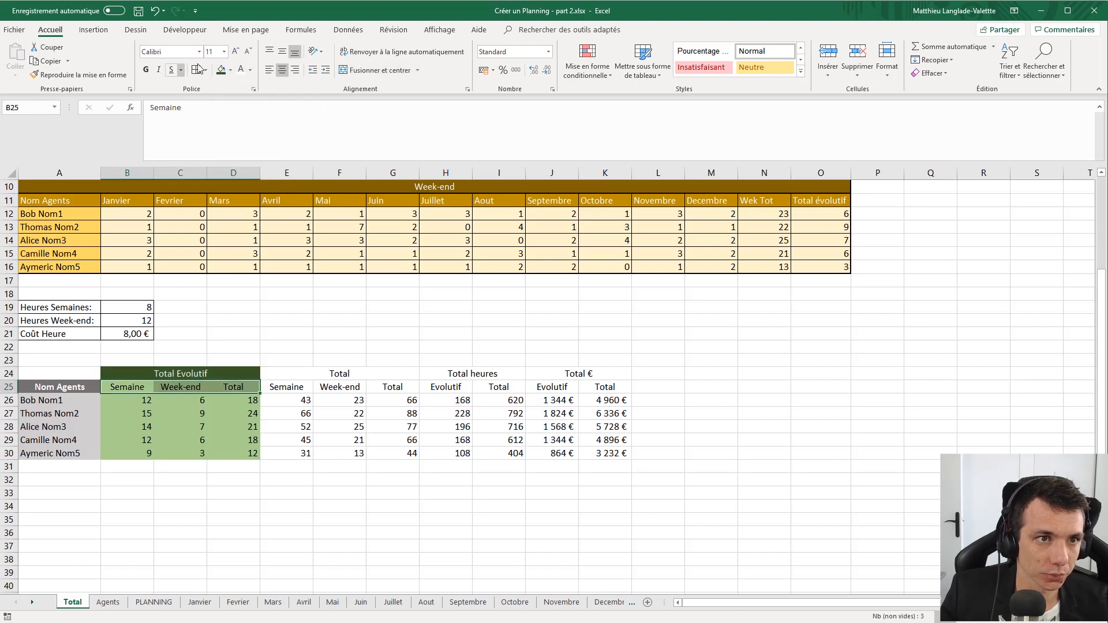
click(232, 71)
click(310, 133)
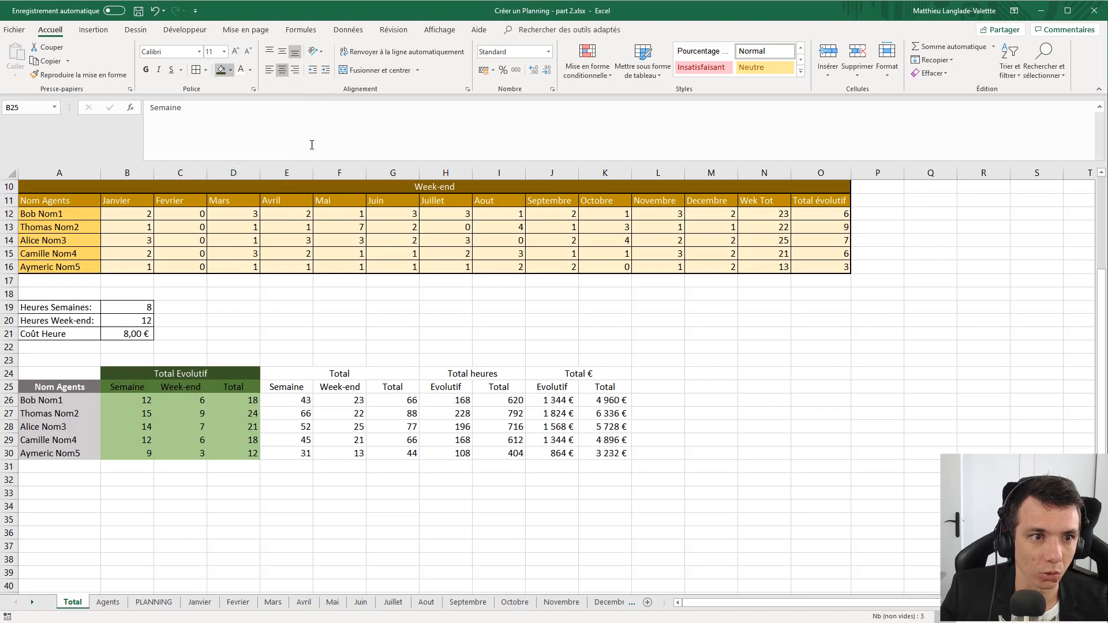
click(338, 375)
drag(234, 387, 127, 386)
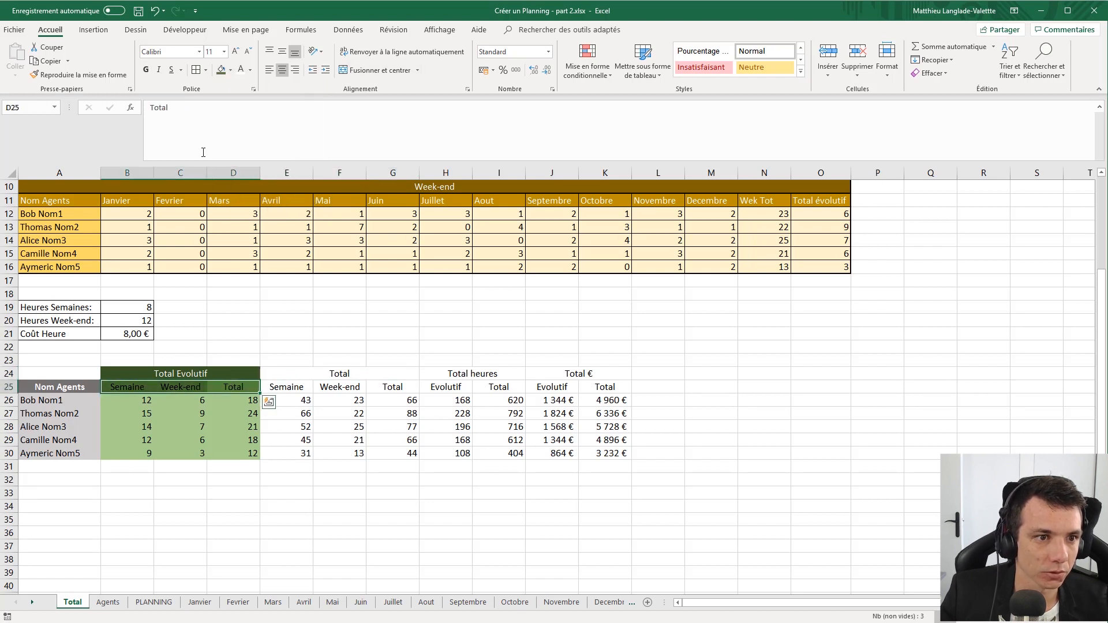
click(241, 67)
- Make the text of the remaining summary titles and column headers, E24:K25, white
click(338, 372)
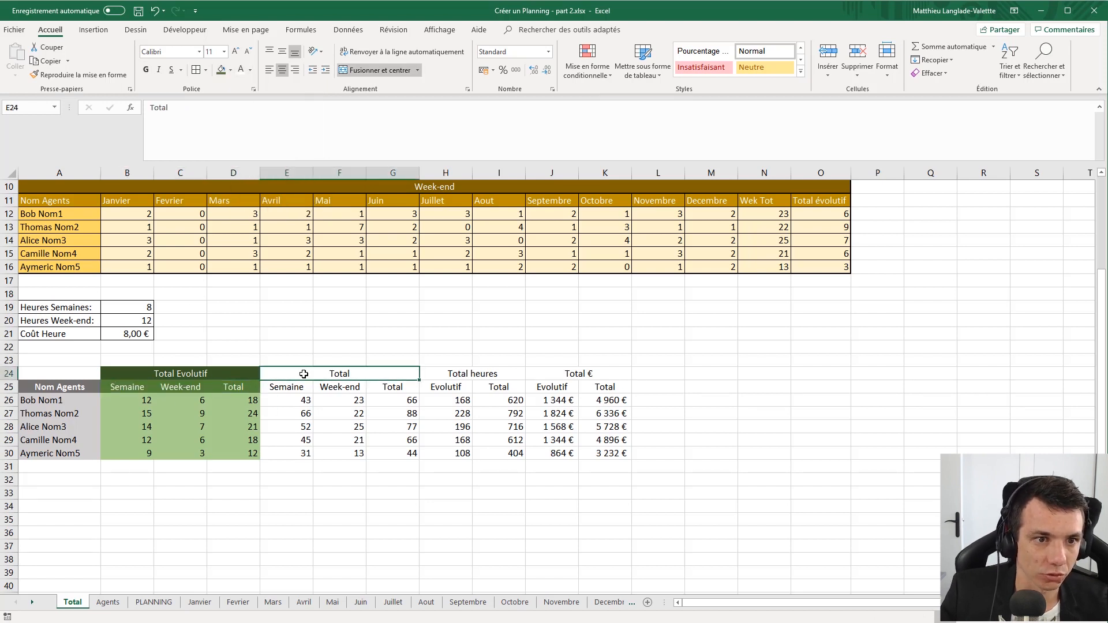
shift+click(609, 394)
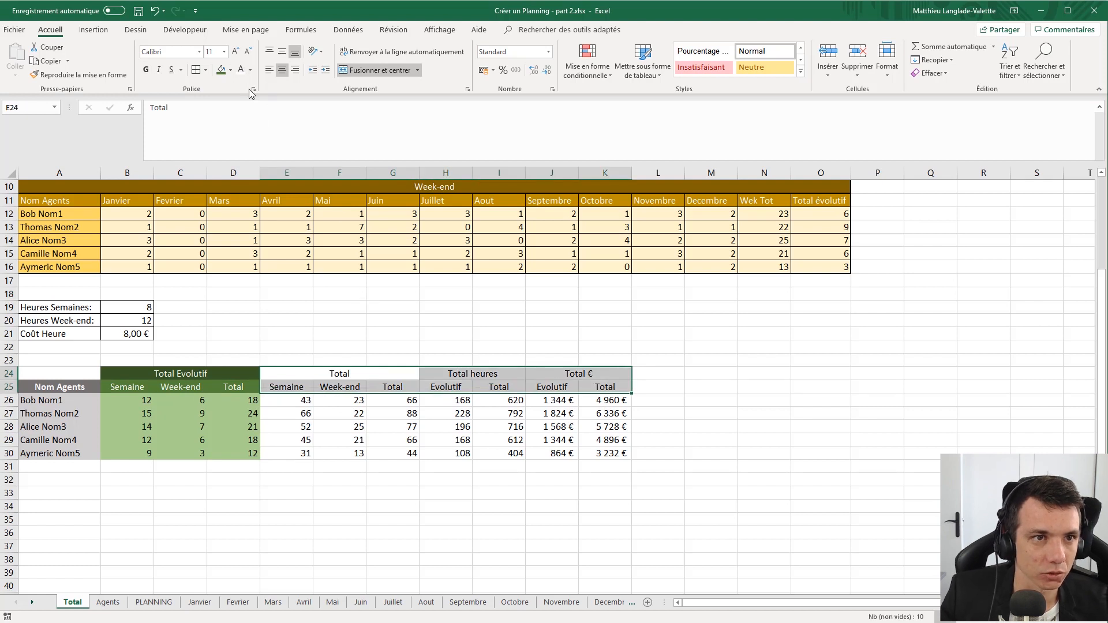
click(241, 69)
- Fill the merged Total title in E24 with a dark theme orange
click(412, 373)
shift+click(400, 386)
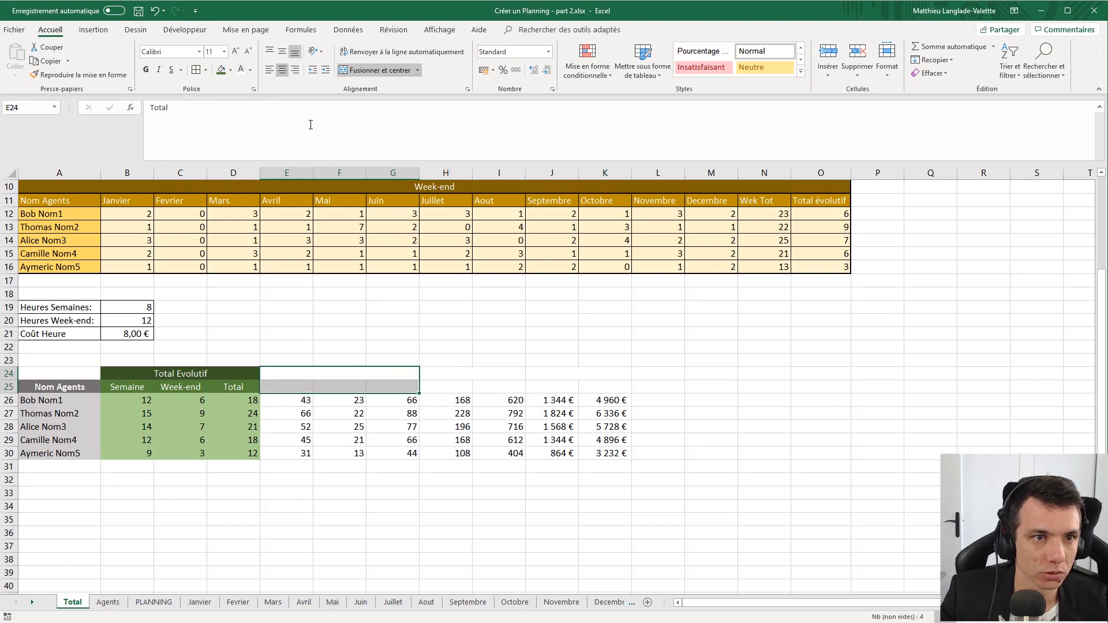
click(386, 372)
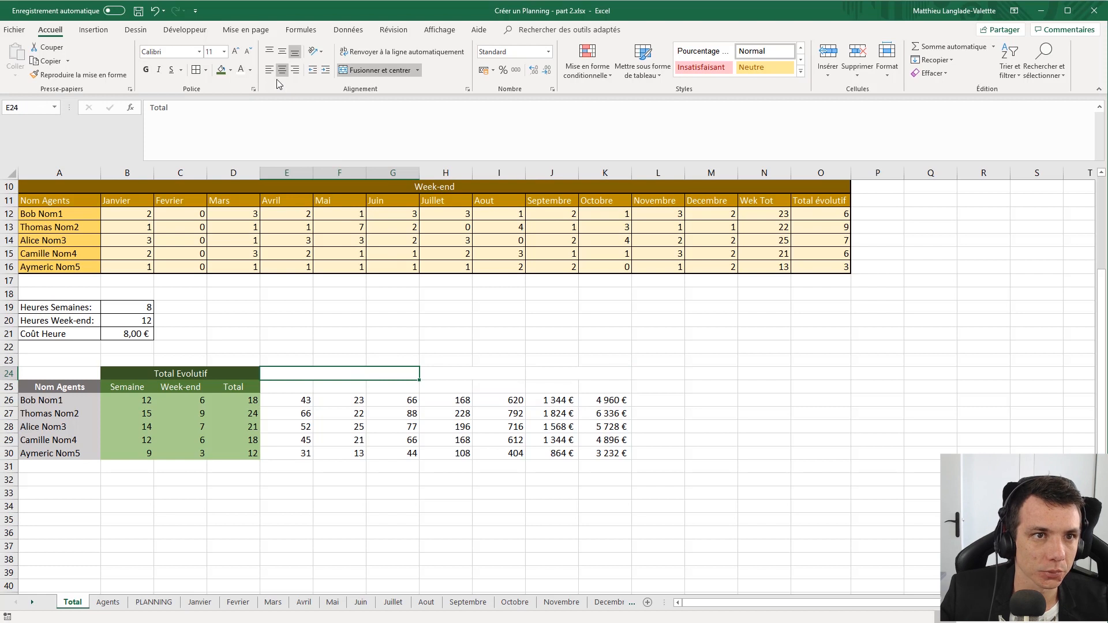
click(250, 69)
click(223, 70)
click(230, 70)
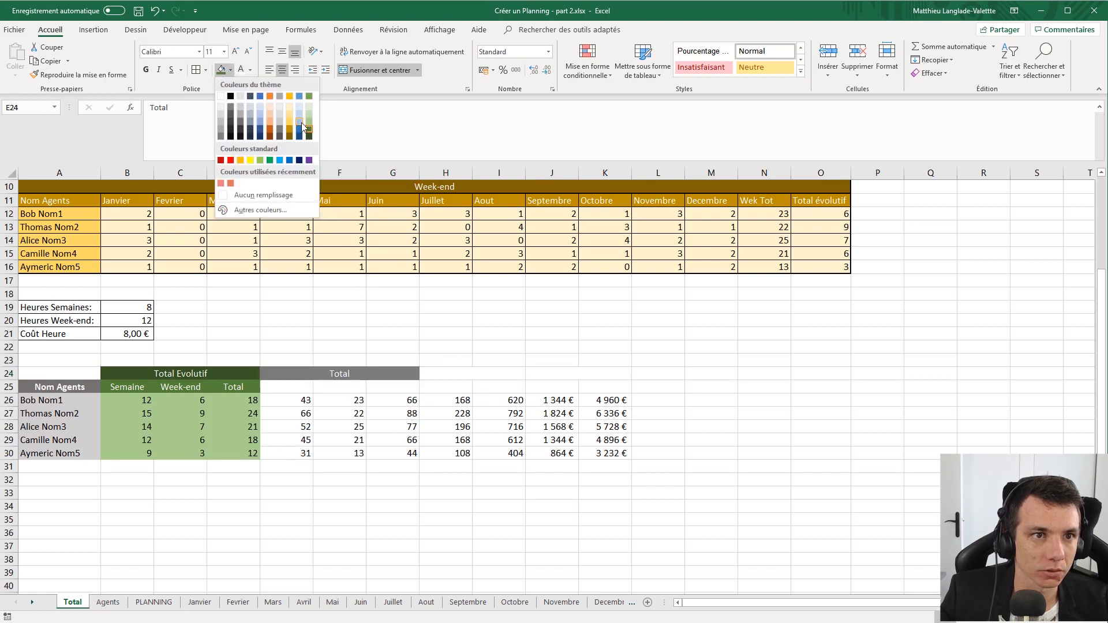
click(271, 131)
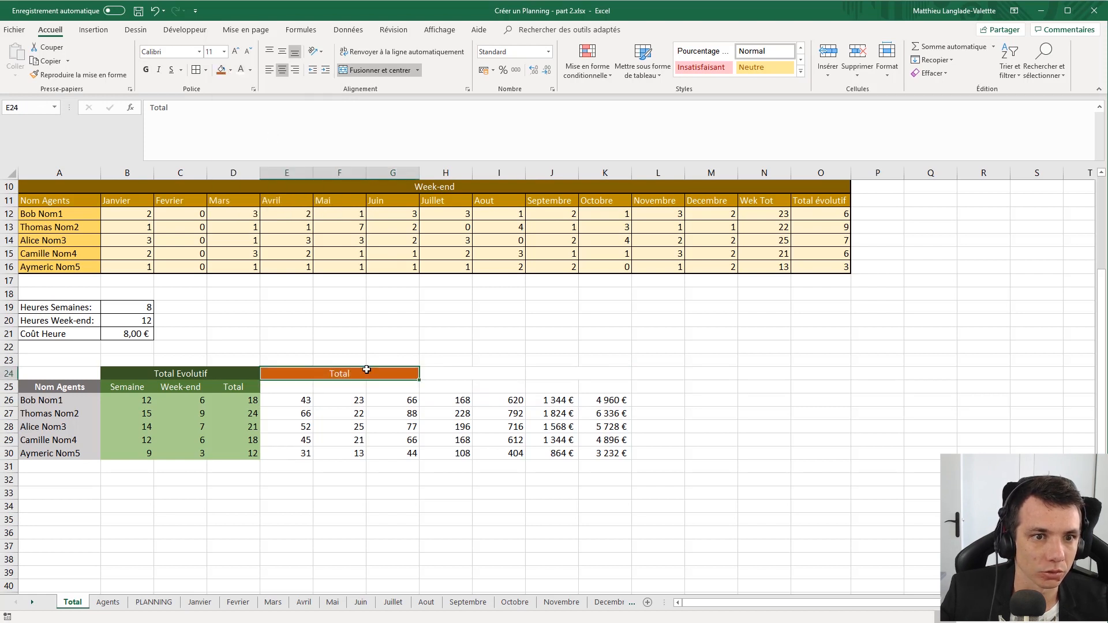
- Fill the Total heures title in H24 and the Total € title in J24 with the same dark theme blue
click(442, 372)
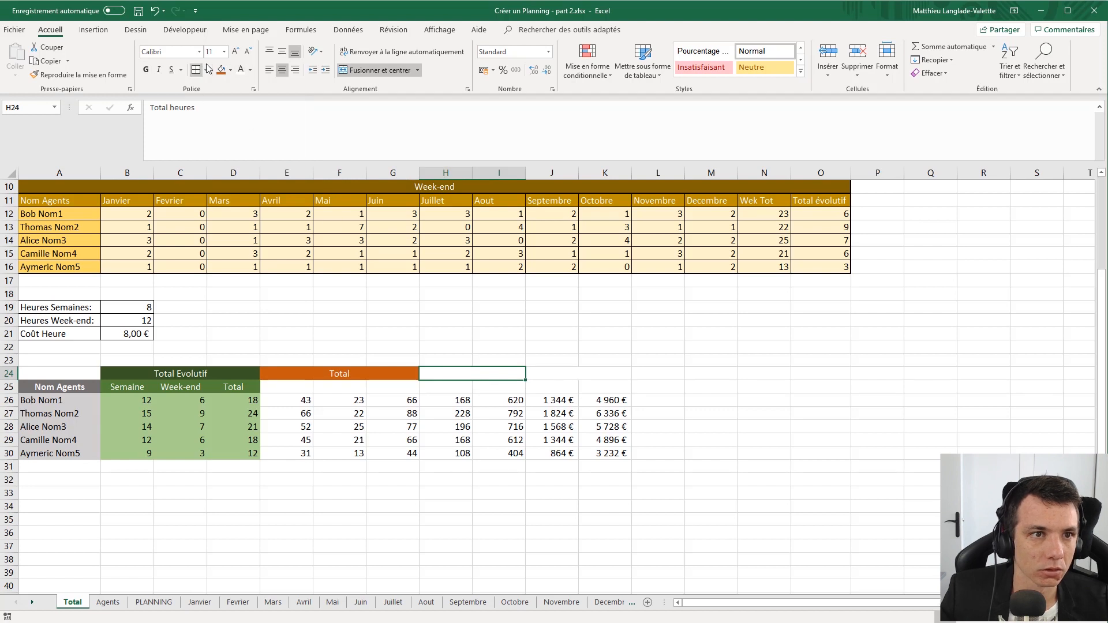
click(230, 70)
click(262, 132)
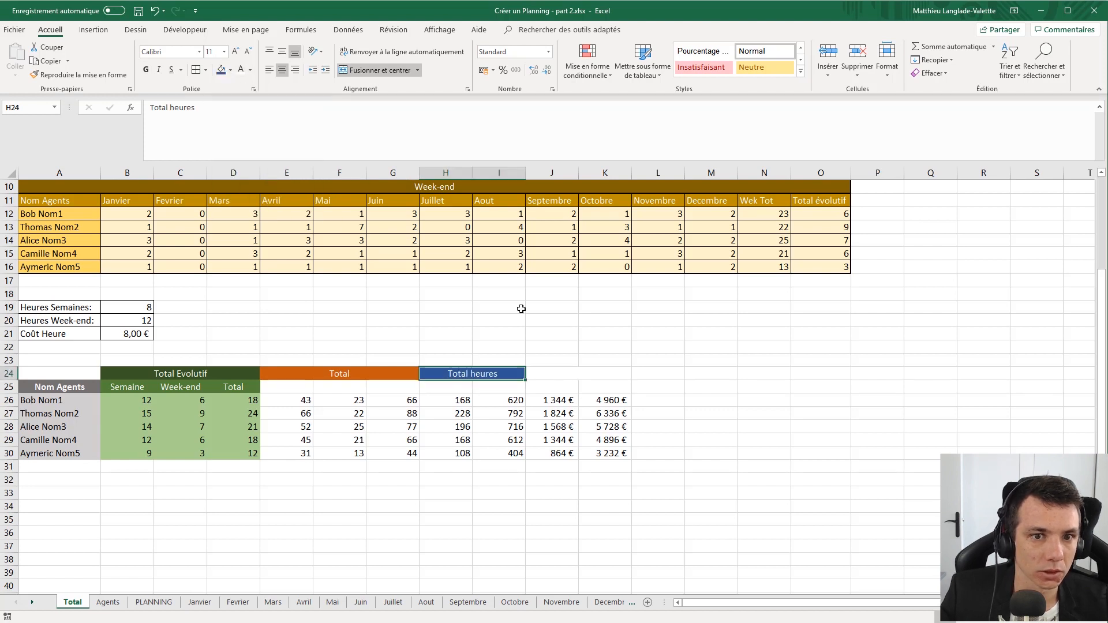
click(556, 374)
click(232, 70)
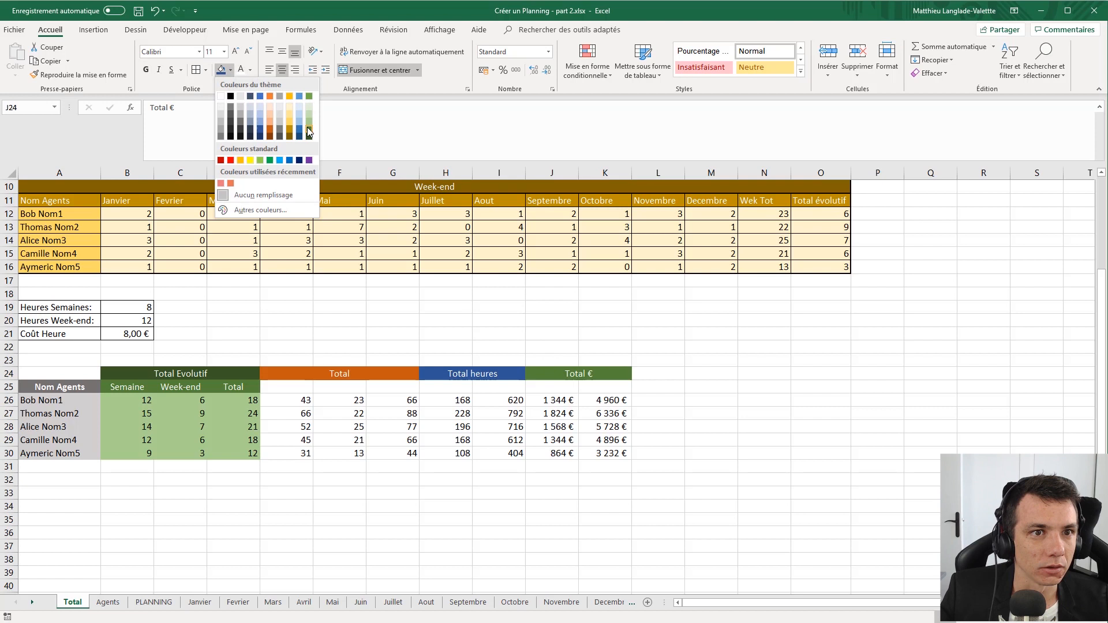
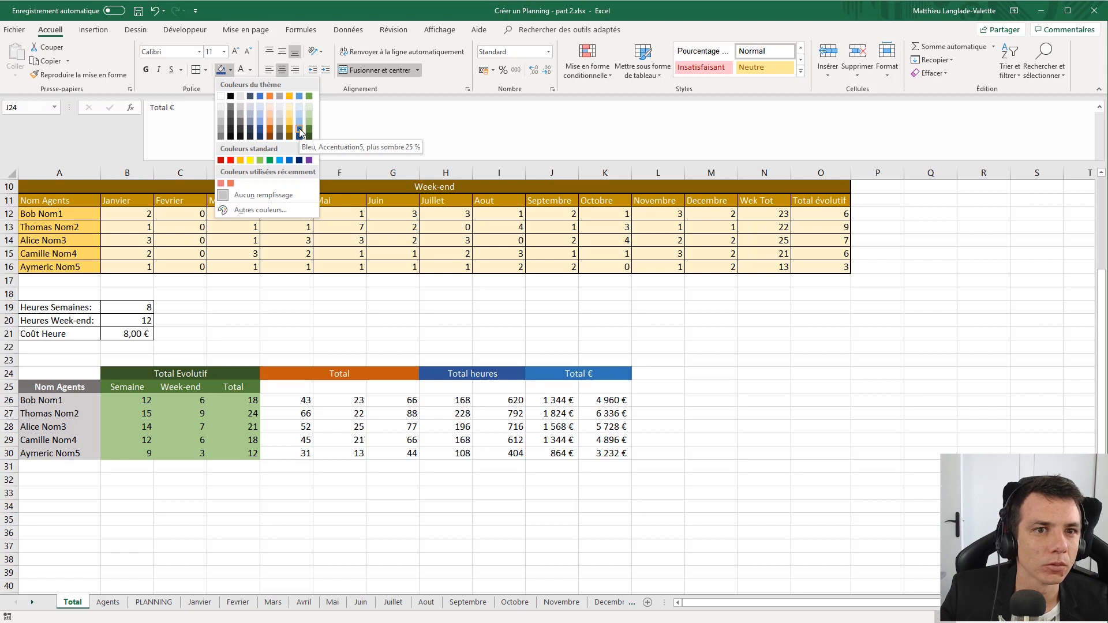
click(260, 130)
- Fill the Evolutif and Total column headers in H25:K25 with a medium light theme blue
click(473, 389)
drag(473, 388, 575, 382)
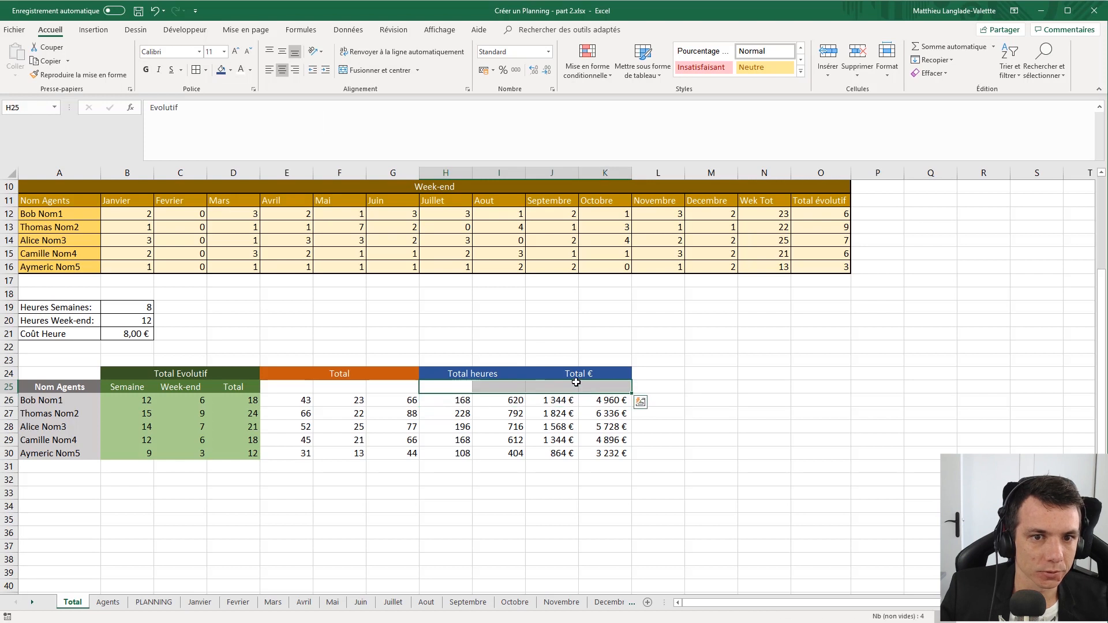
click(231, 70)
click(259, 124)
drag(447, 400, 597, 446)
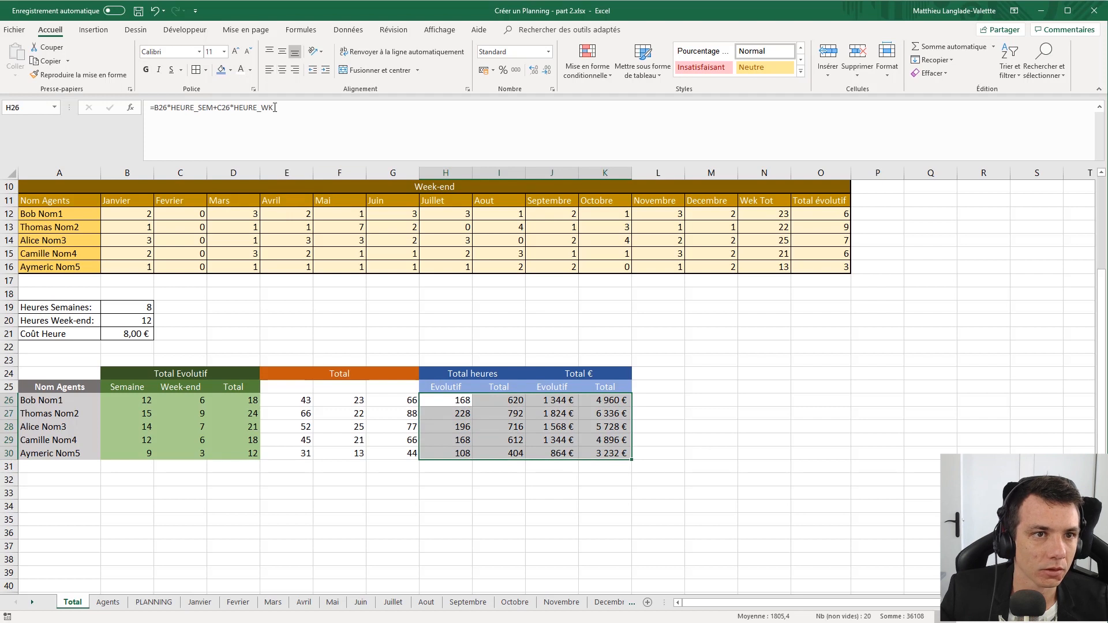
click(231, 70)
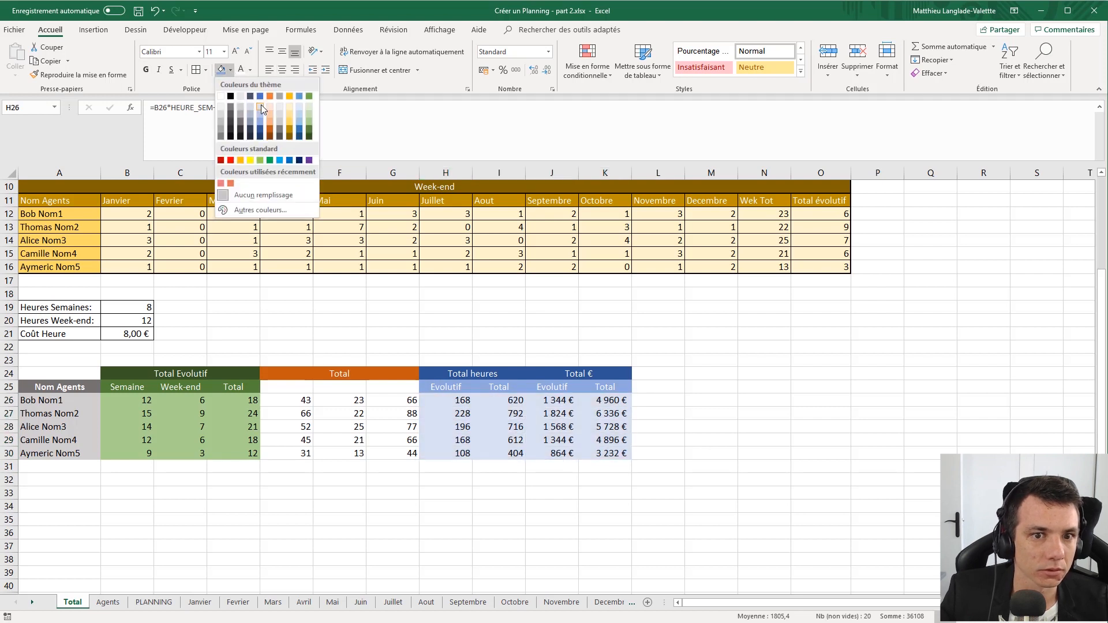
click(299, 385)
- Fill the column headers in E25:G25 with a dark theme orange and the Total title in E24 with the darkest theme orange
click(383, 387)
drag(322, 384, 287, 386)
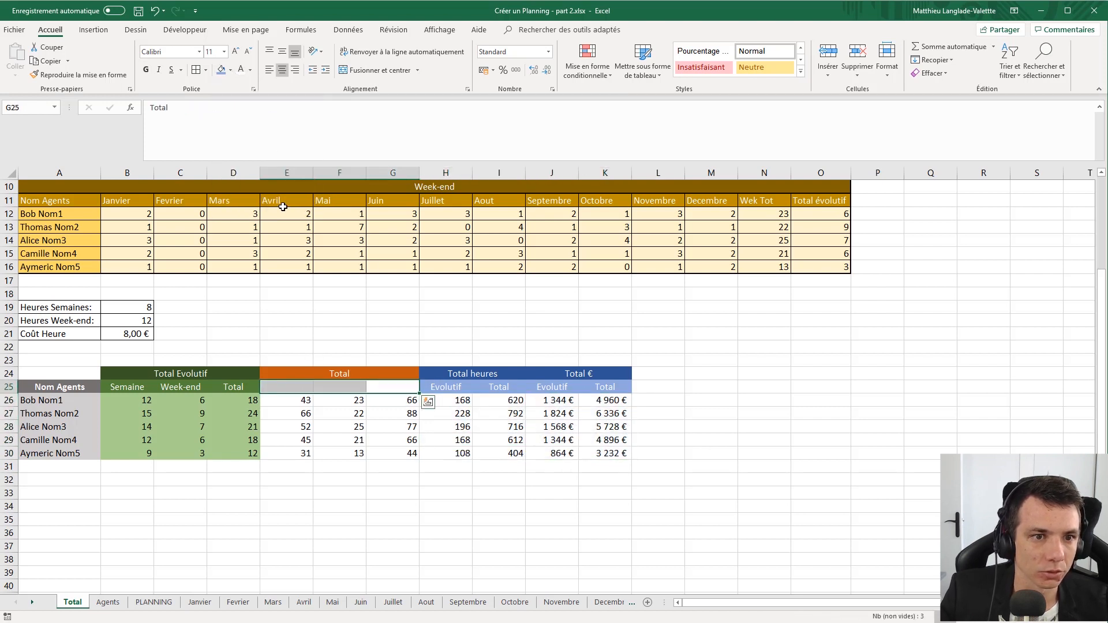
click(230, 70)
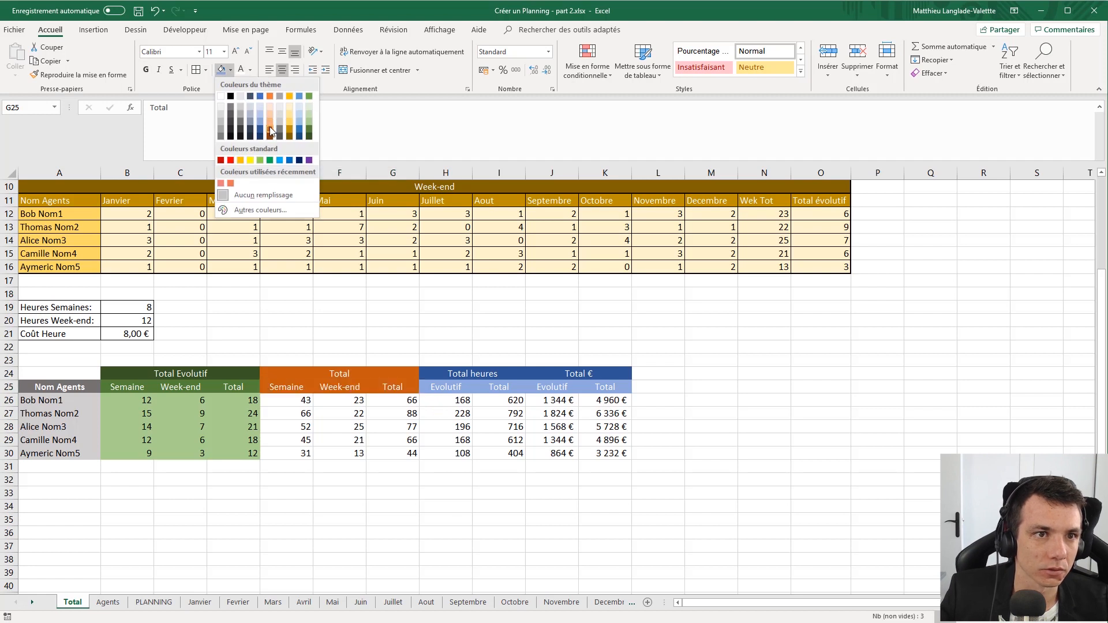
click(269, 127)
click(300, 400)
click(320, 372)
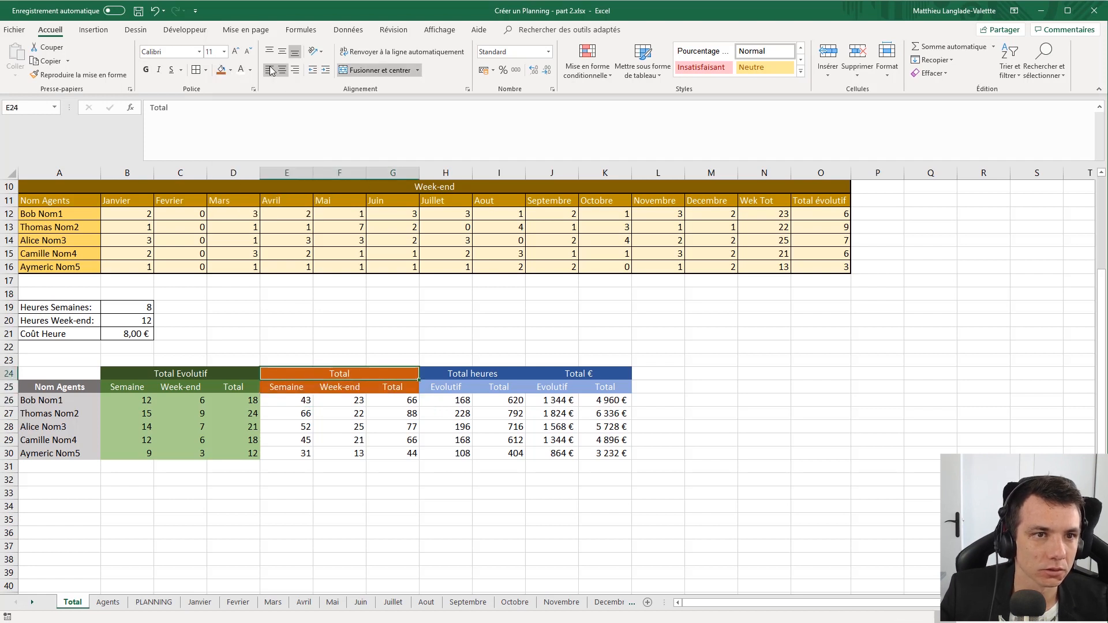
click(230, 70)
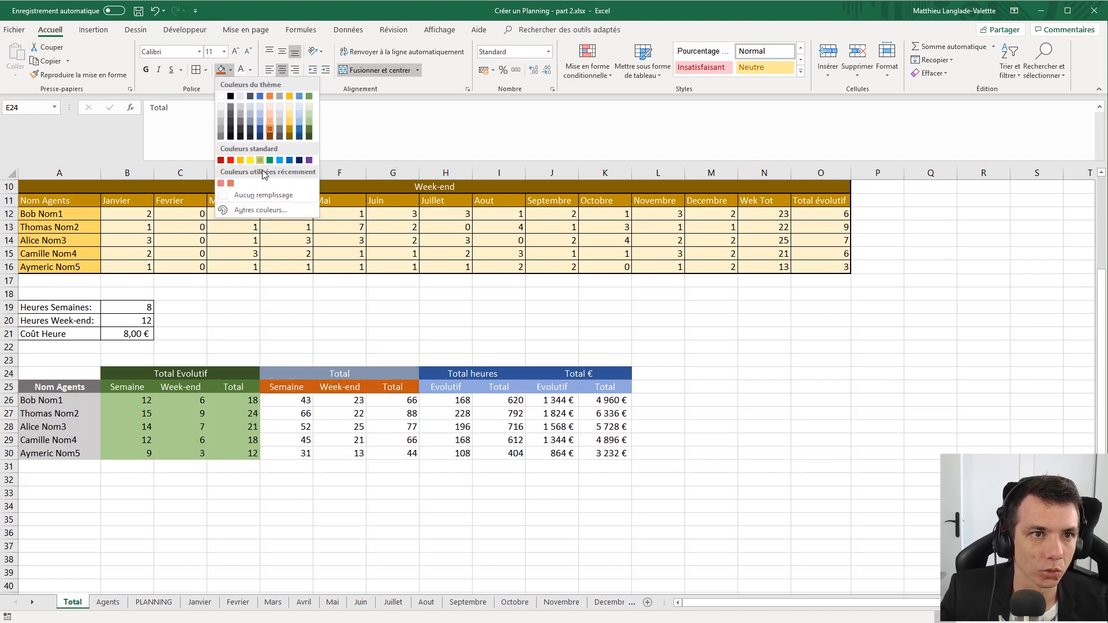
click(270, 136)
- Fill the Total block's data cells, E26:G30, with the lightest theme orange
drag(291, 399, 390, 448)
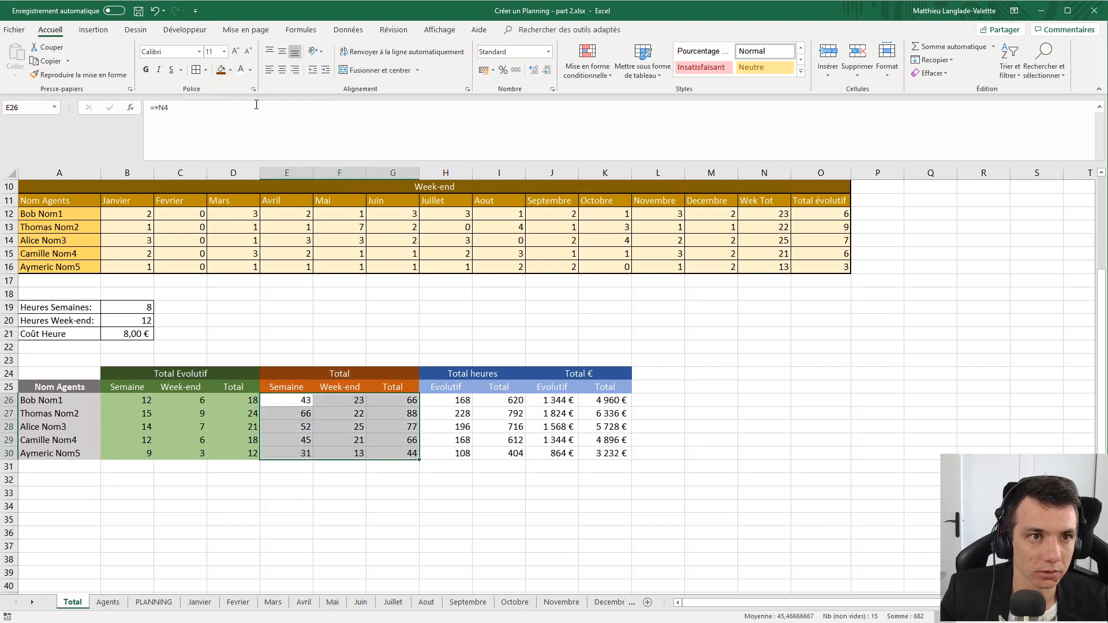
click(231, 70)
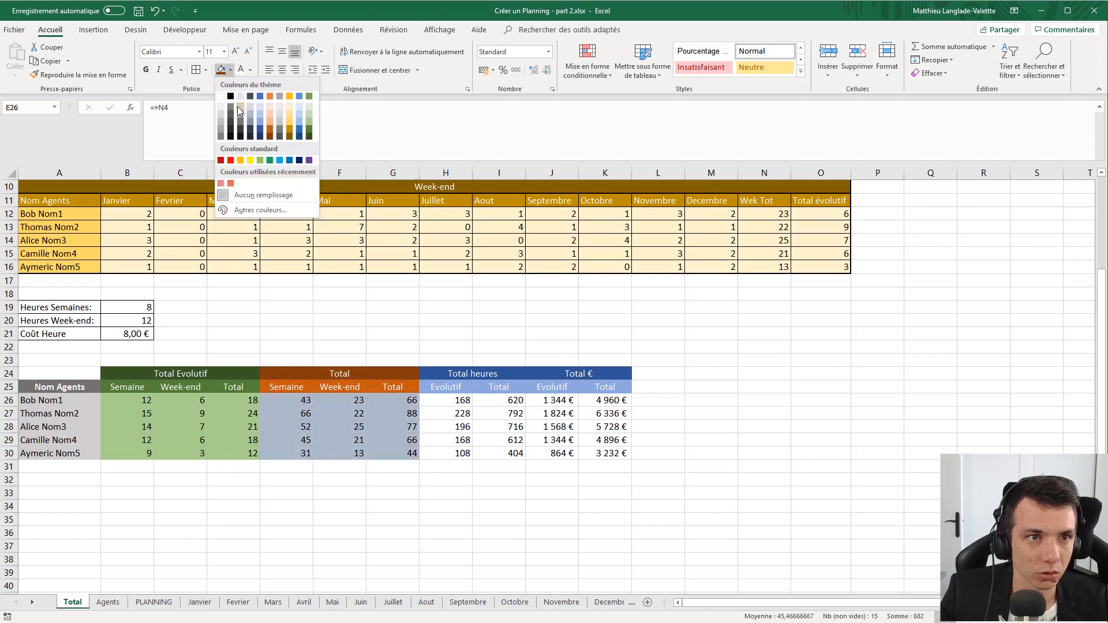
click(269, 105)
click(339, 346)
scroll(403, 501, up, 2)
scroll(403, 501, down, 2)
- Fill the Total heures and Total € data cells, H26:K30, with the lightest theme blue
drag(441, 402, 599, 454)
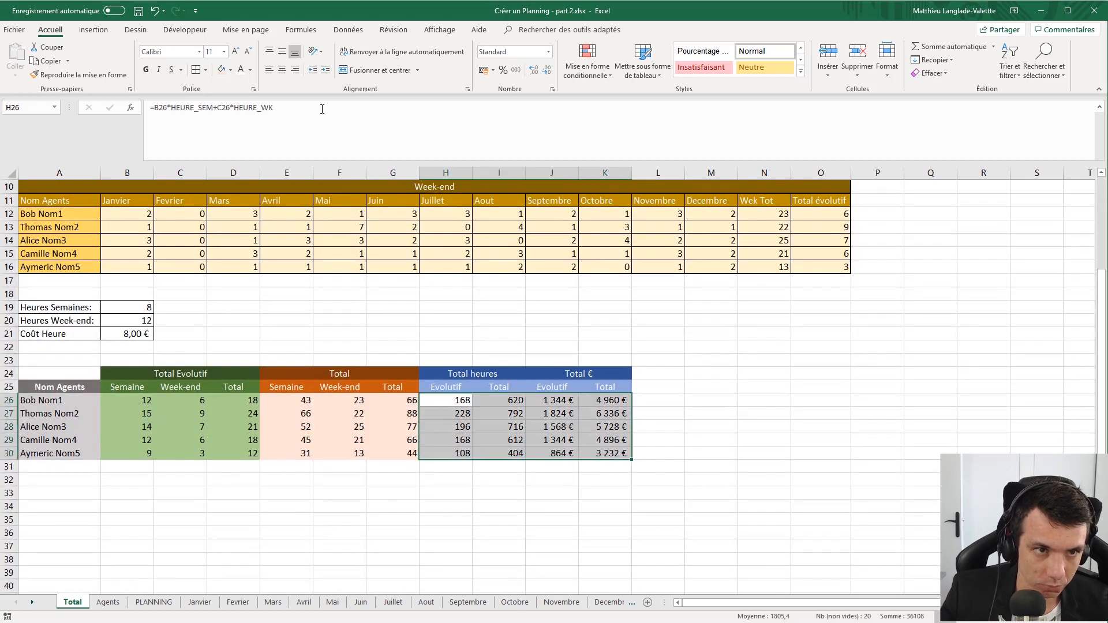
click(228, 70)
click(260, 108)
- Apply all borders to the cells of the summary table in rows 24 to 30
drag(604, 454, 84, 453)
click(197, 70)
click(173, 453)
- Put thick outside borders around the Total Evolutif, Total, Total heures and Total € blocks and the Nom Agents column of the summary table
drag(143, 376, 243, 454)
click(205, 69)
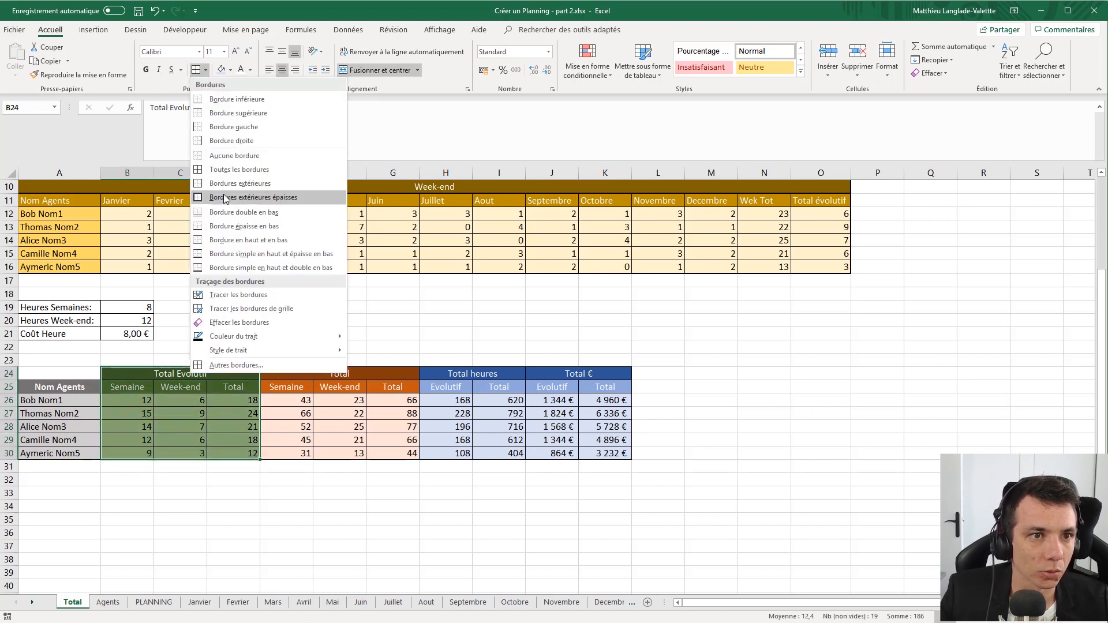
click(242, 189)
drag(294, 374, 395, 450)
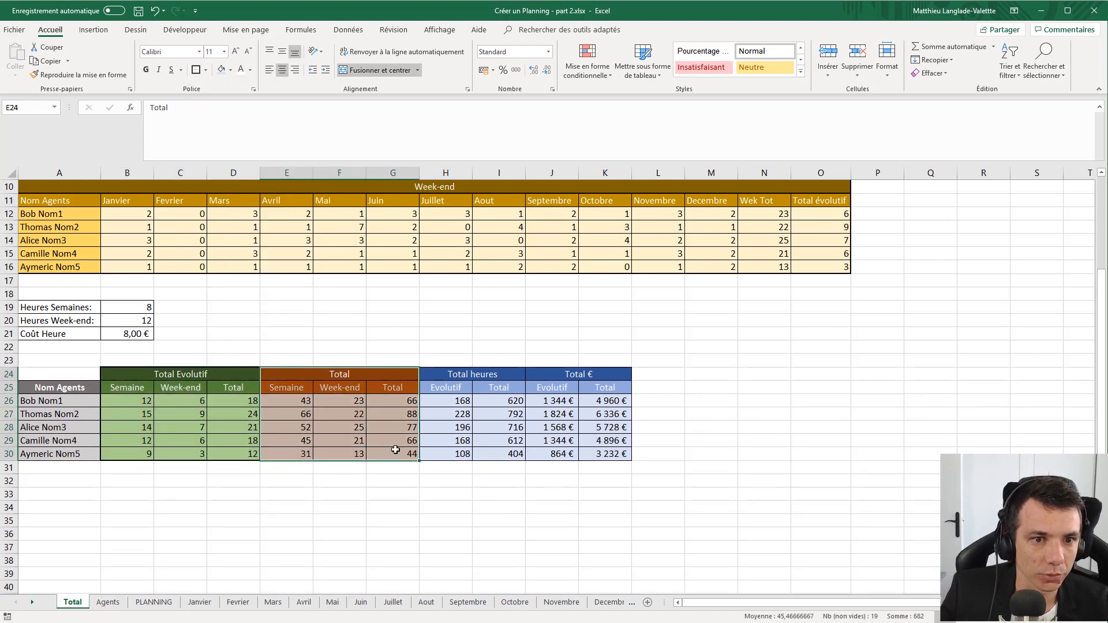
drag(457, 376, 508, 454)
drag(549, 377, 561, 457)
click(238, 403)
drag(54, 389, 60, 451)
click(115, 468)
- Tick the checkboxes above the Avril and Juin columns to include those months in the evolving totals
scroll(231, 482, up, 3)
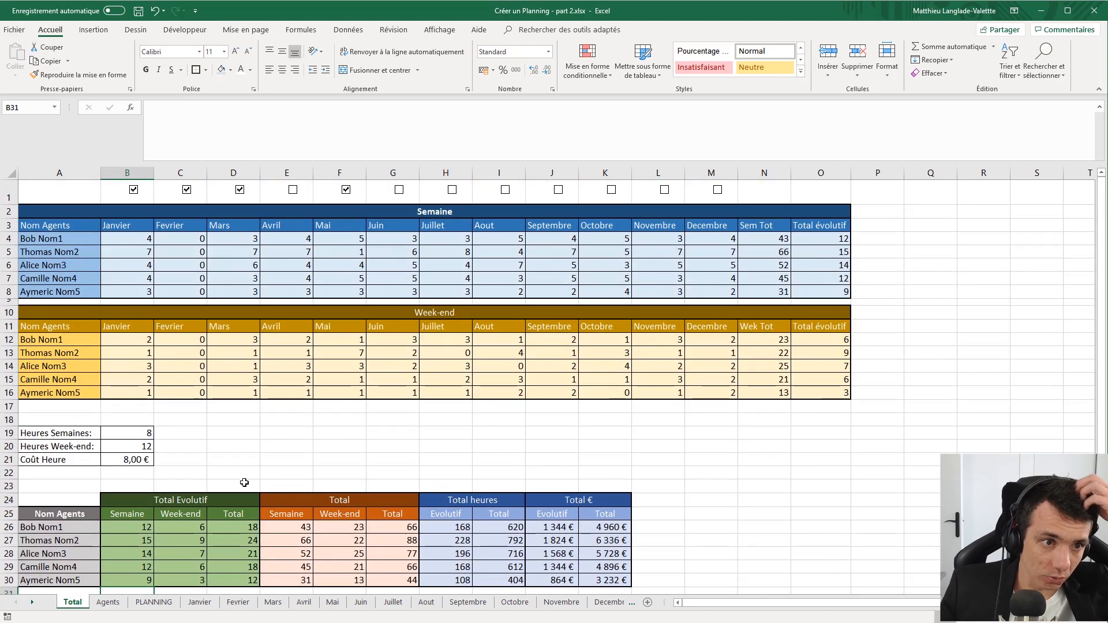
click(354, 430)
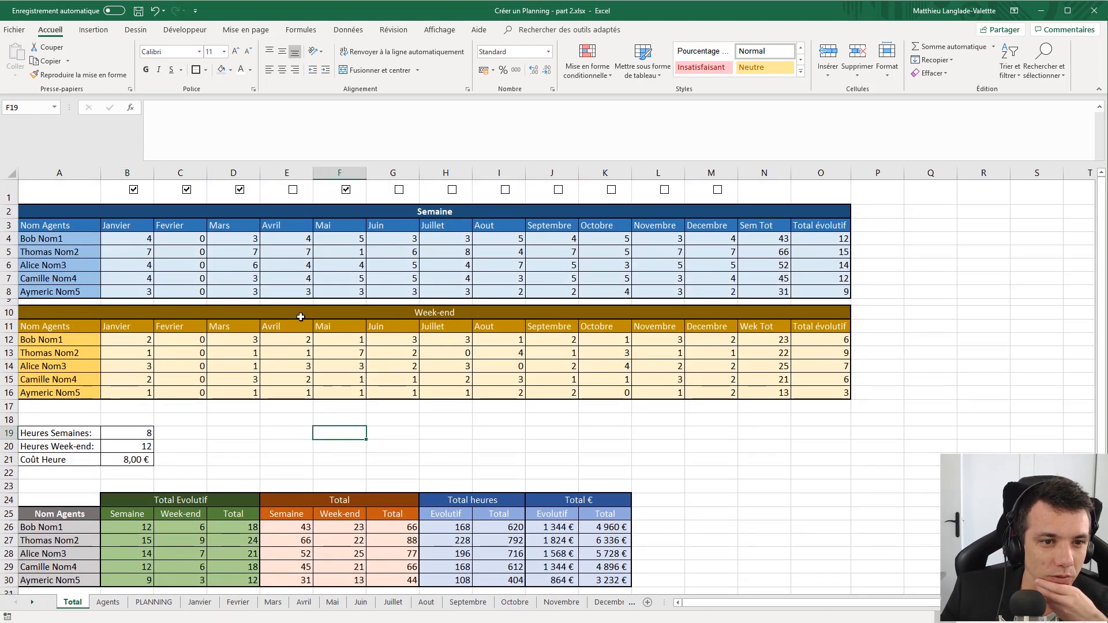
click(293, 189)
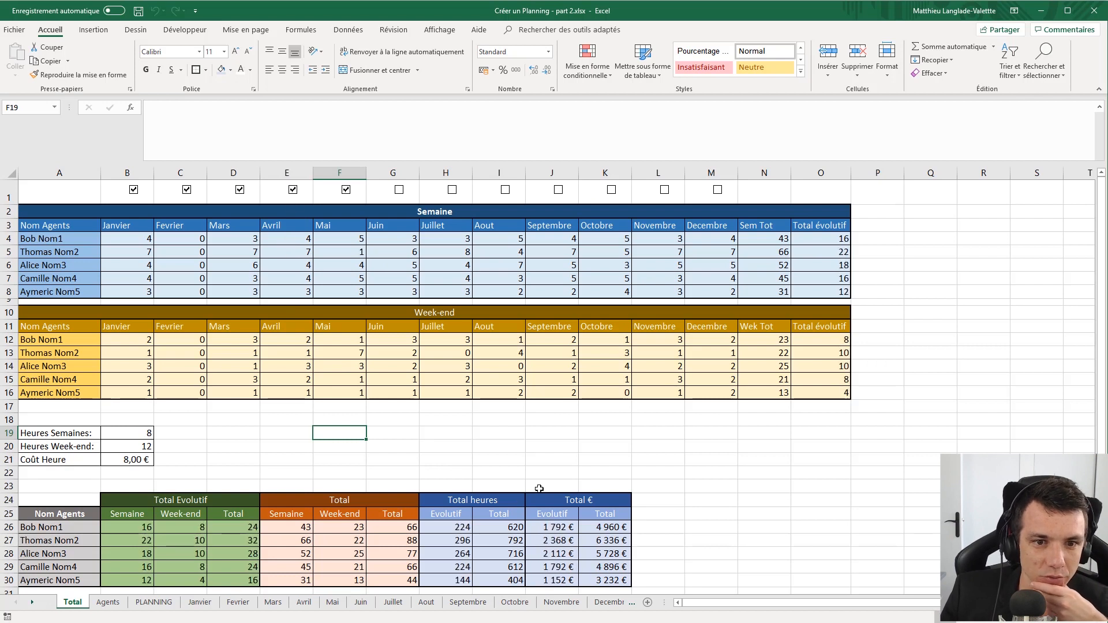
click(403, 194)
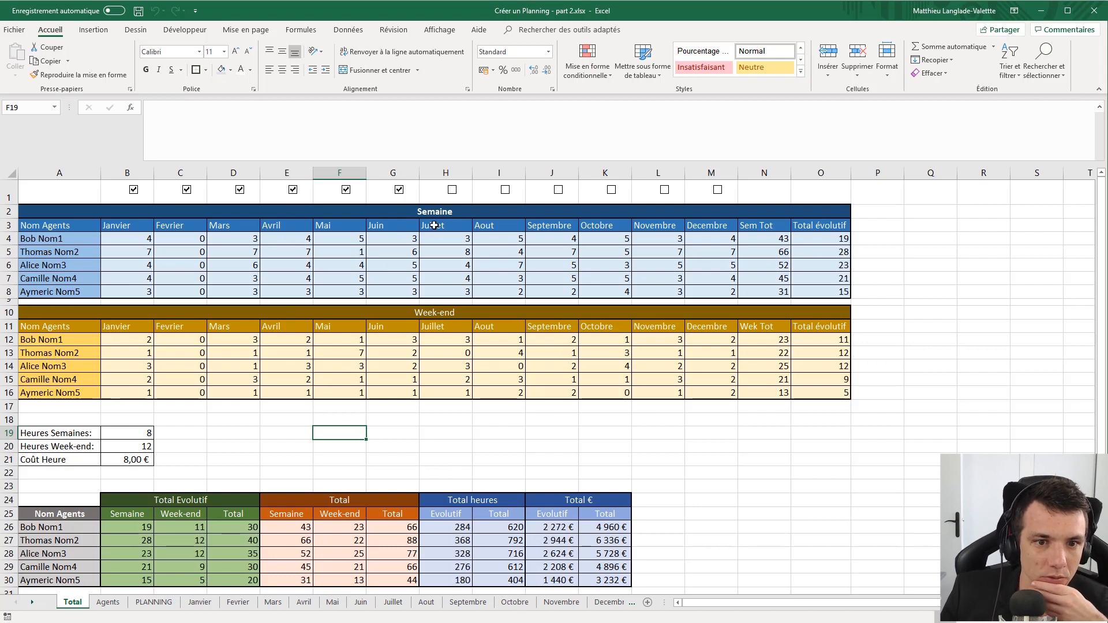
click(549, 457)
scroll(522, 460, down, 3)
scroll(522, 460, up, 3)
scroll(455, 459, down, 3)
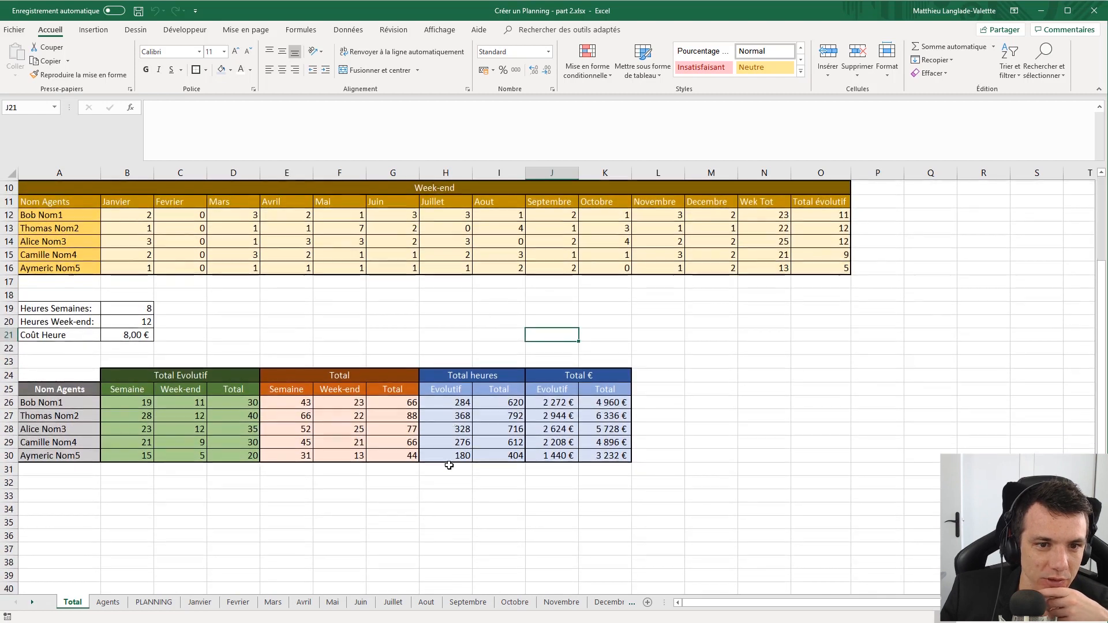
- Apply orange solid-fill data bars to the Total Evolutif Semaine values in B26:B30
drag(453, 402, 457, 454)
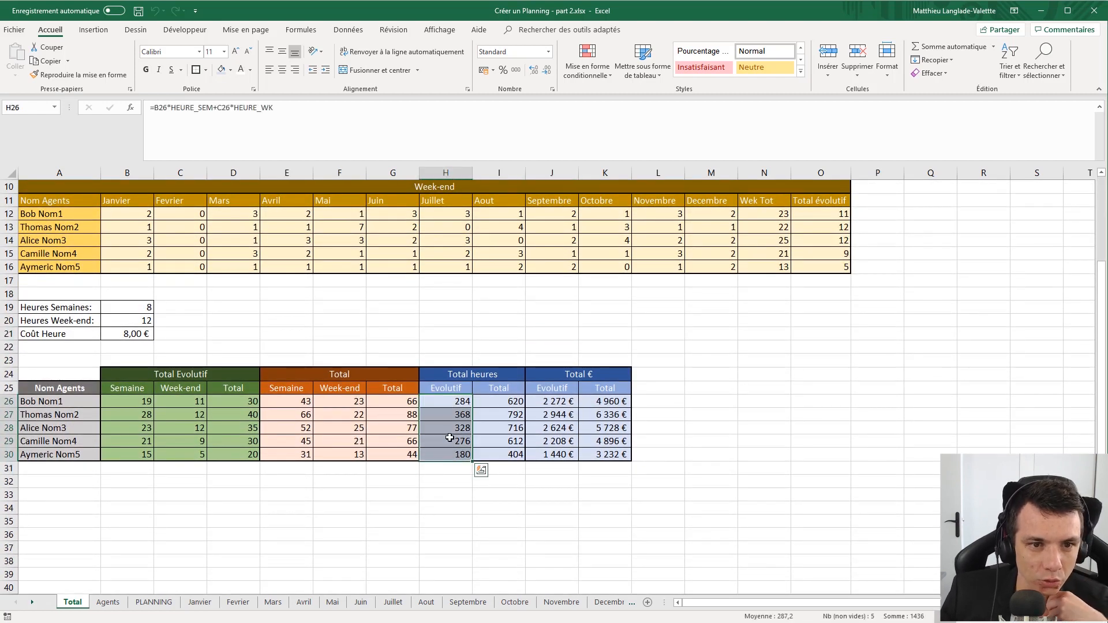
drag(197, 406, 138, 453)
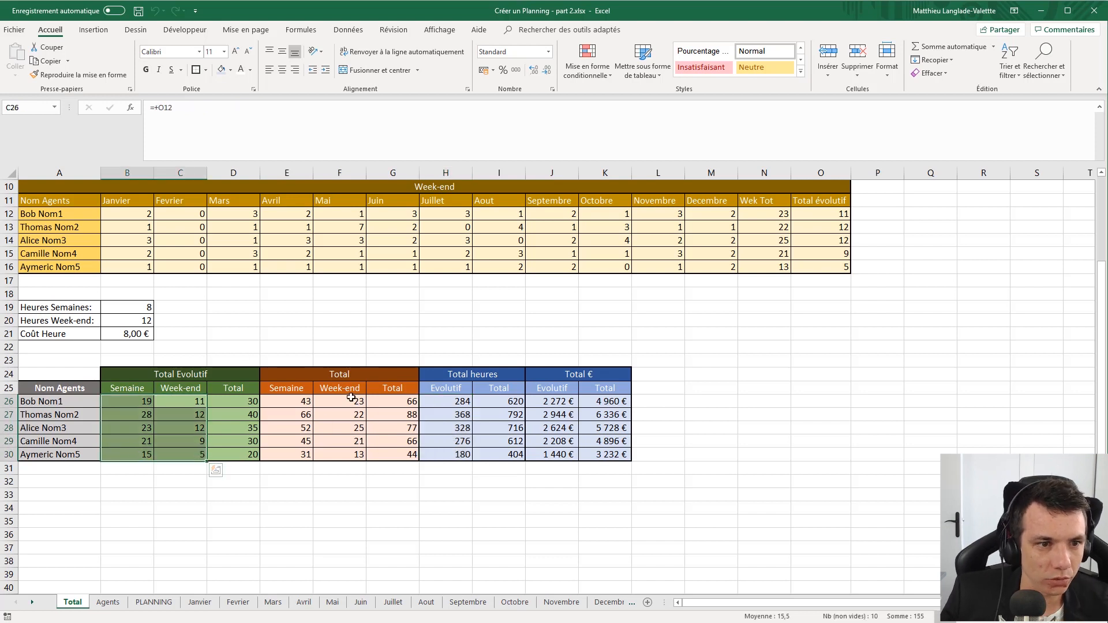
drag(128, 404, 147, 452)
click(587, 66)
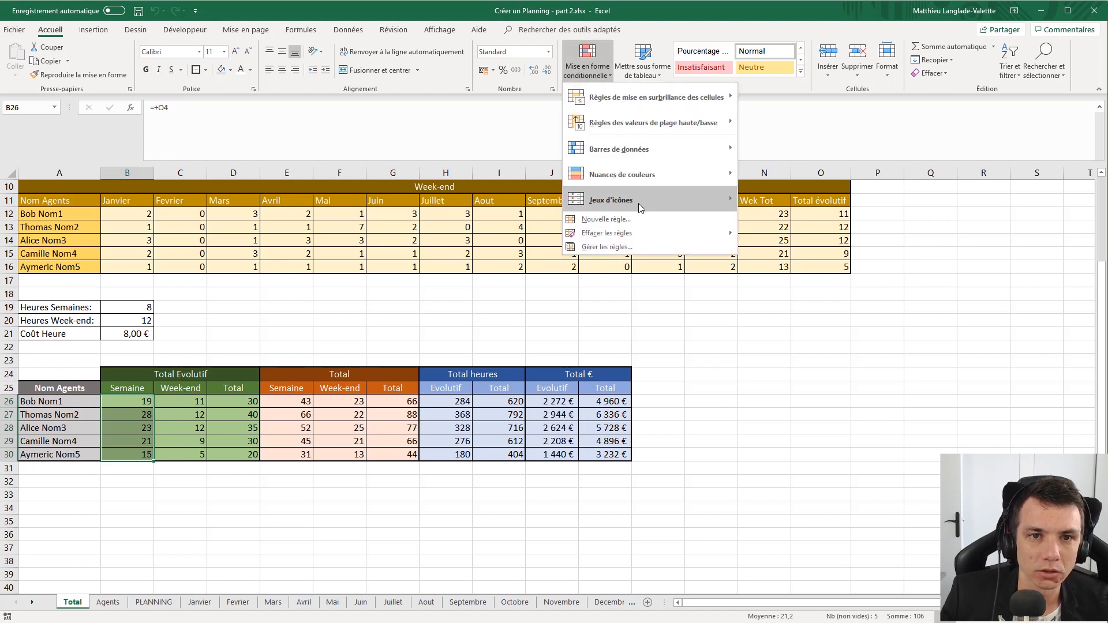
mouse_move(652, 153)
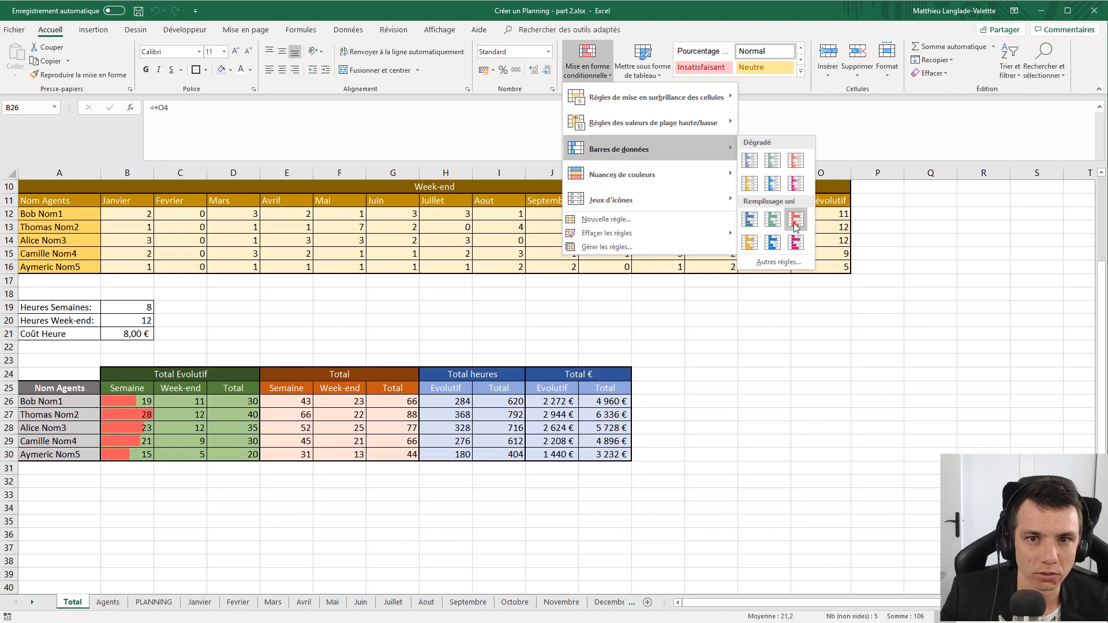
click(757, 244)
- Apply orange solid-fill data bars to the Total Evolutif Week-end values in C26:C30
drag(171, 402, 194, 448)
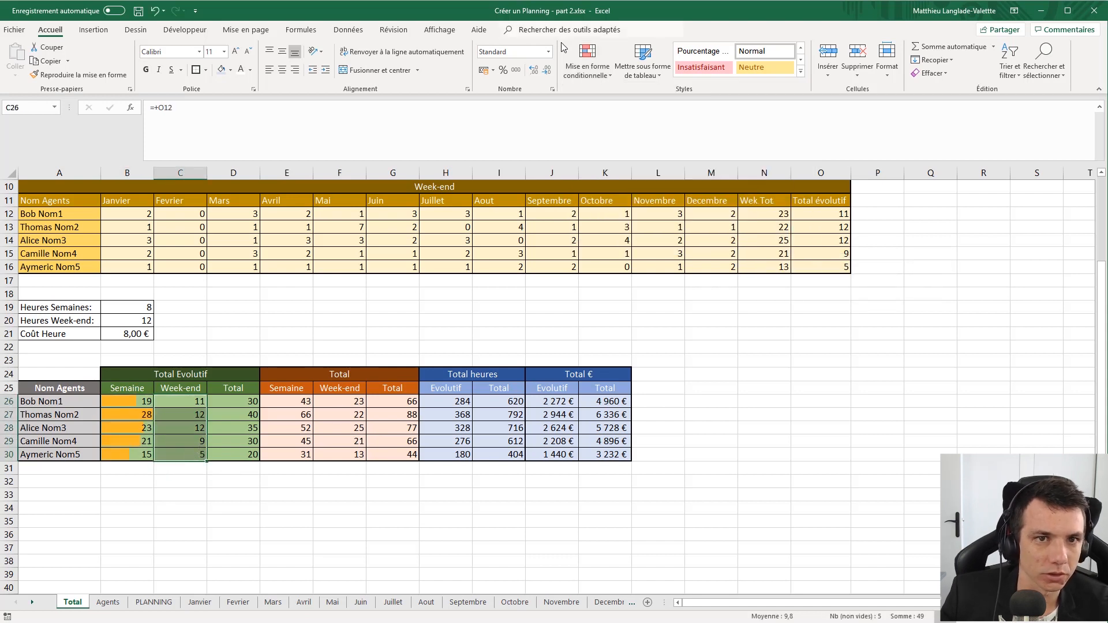
click(588, 60)
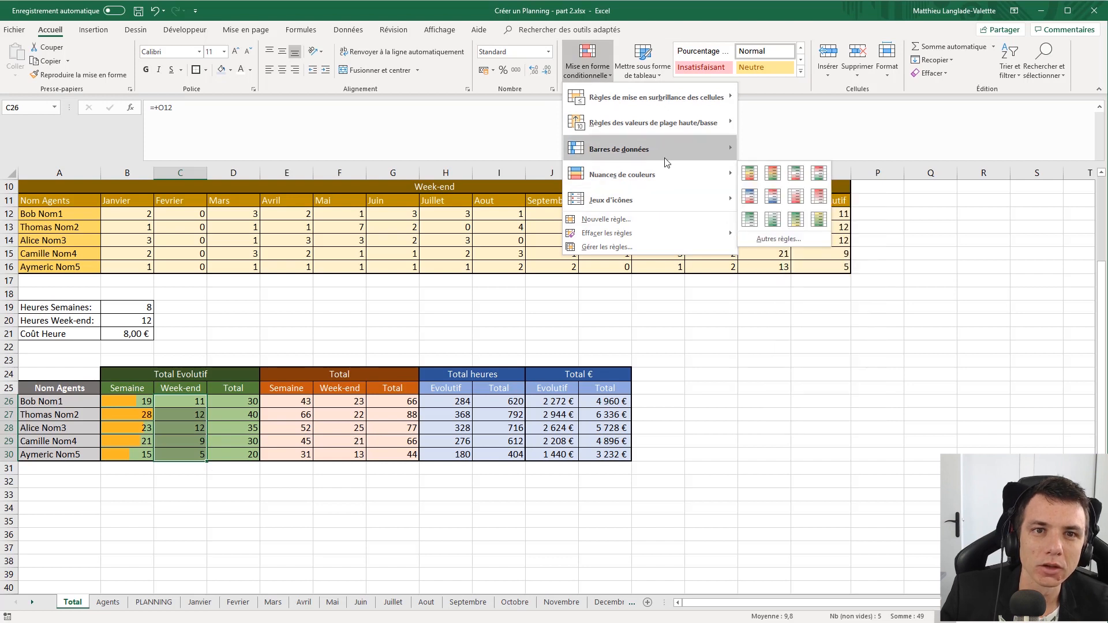
click(748, 245)
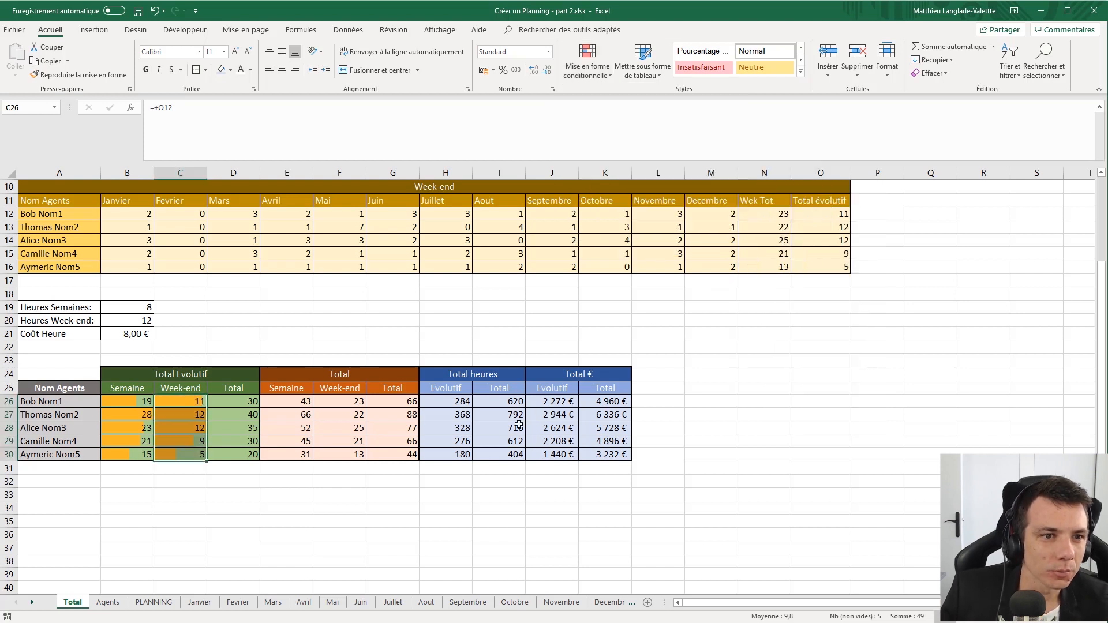
click(507, 426)
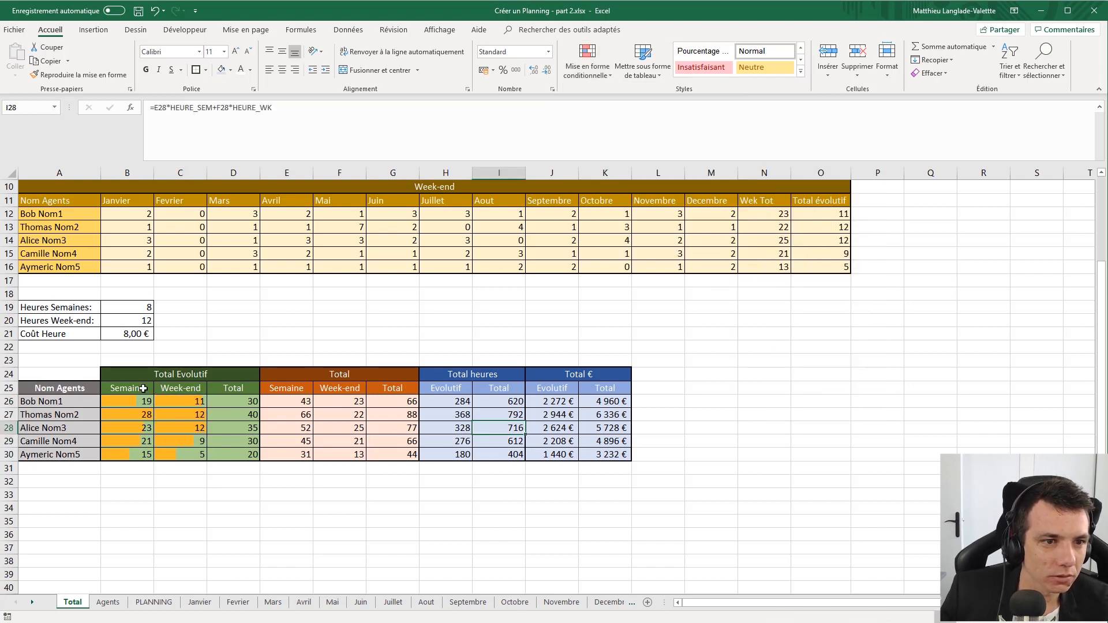
drag(223, 406, 226, 454)
click(226, 455)
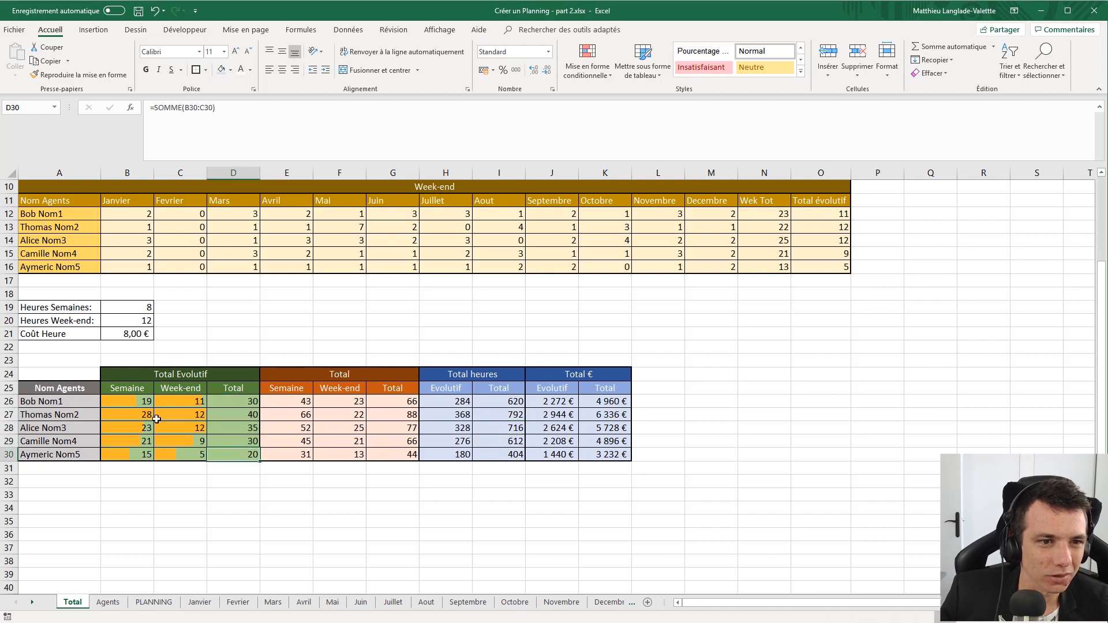
drag(127, 401, 178, 408)
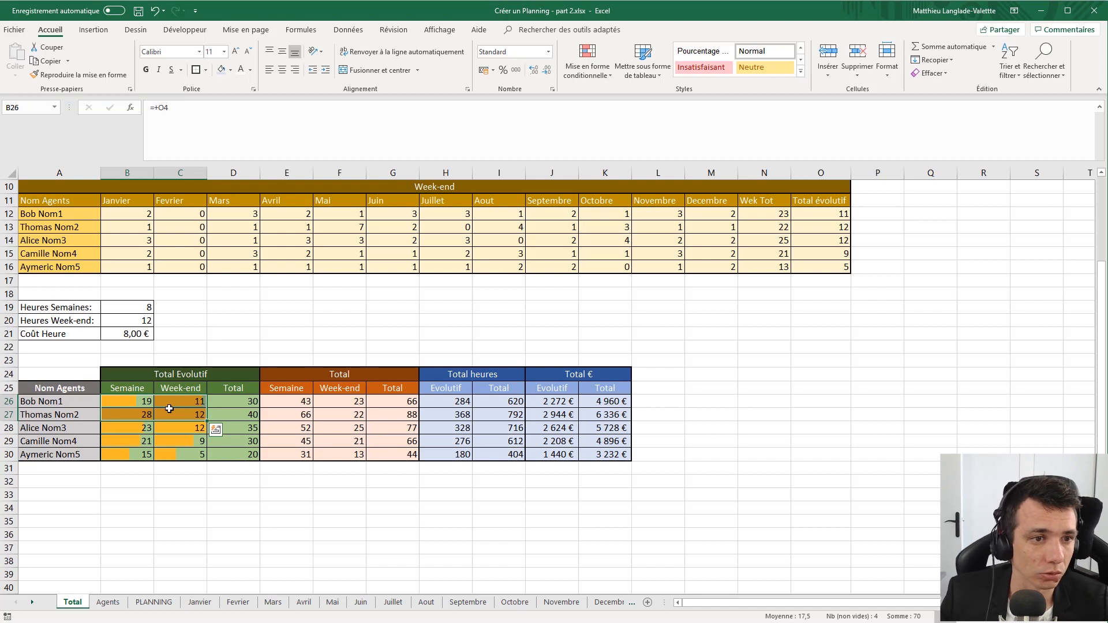
drag(245, 404, 244, 444)
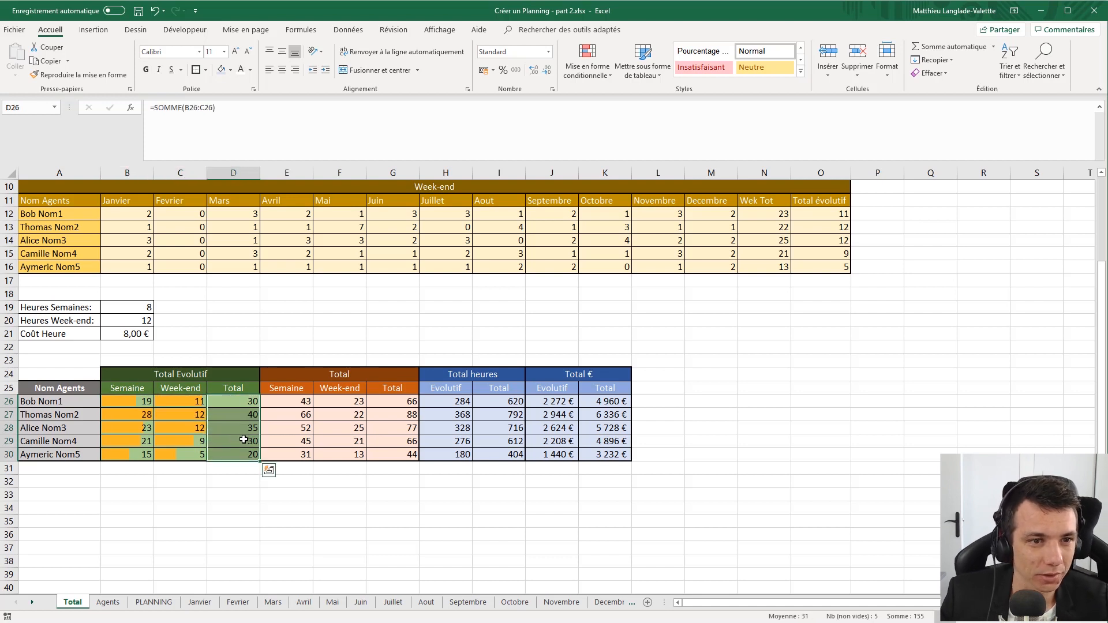
drag(127, 402, 180, 415)
click(358, 427)
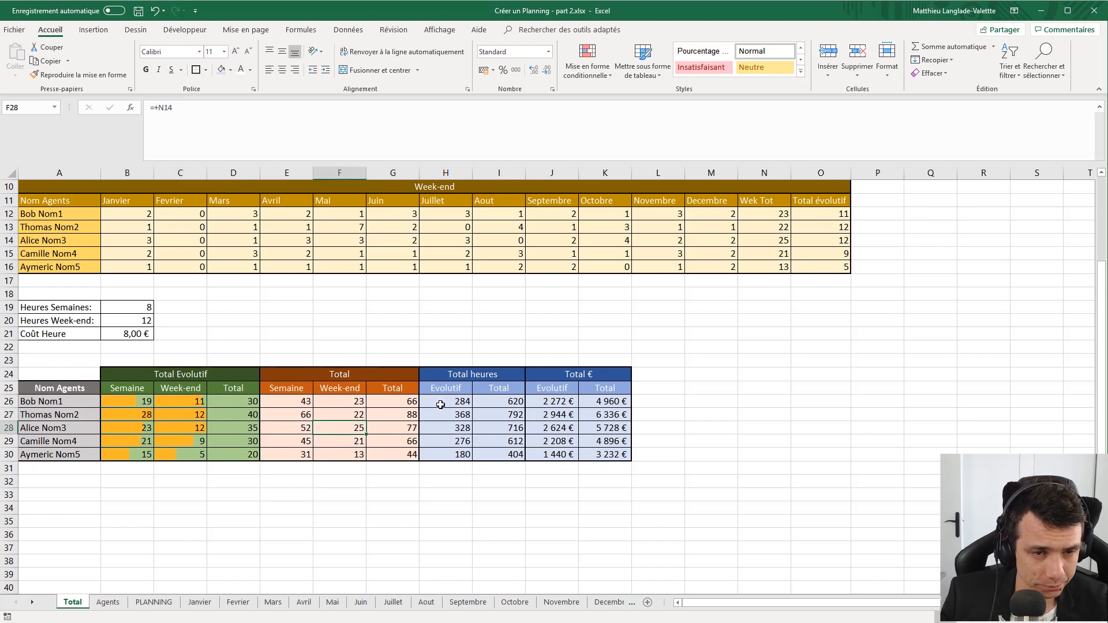
- Apply green solid-fill data bars to the Total heures Evolutif values in H26:H30
drag(446, 404, 448, 453)
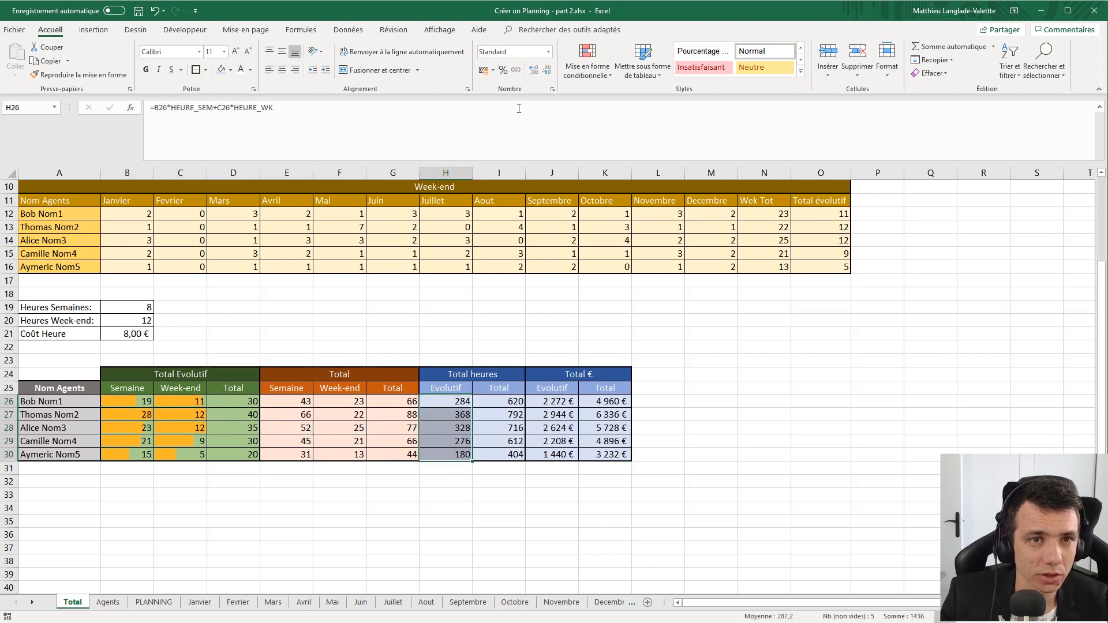
click(587, 64)
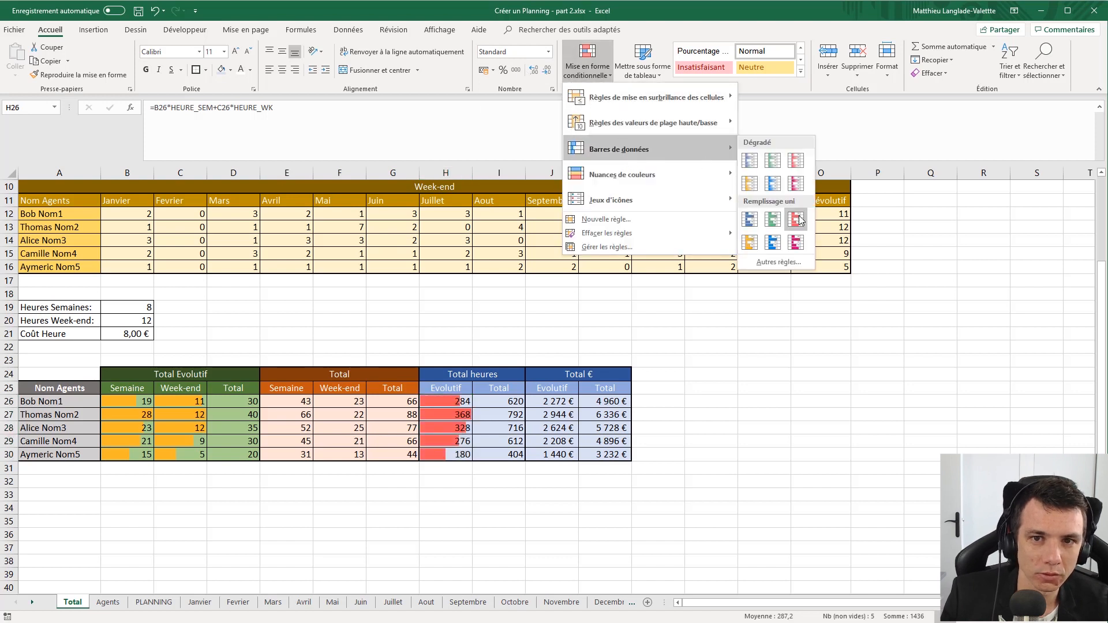
click(770, 225)
click(551, 440)
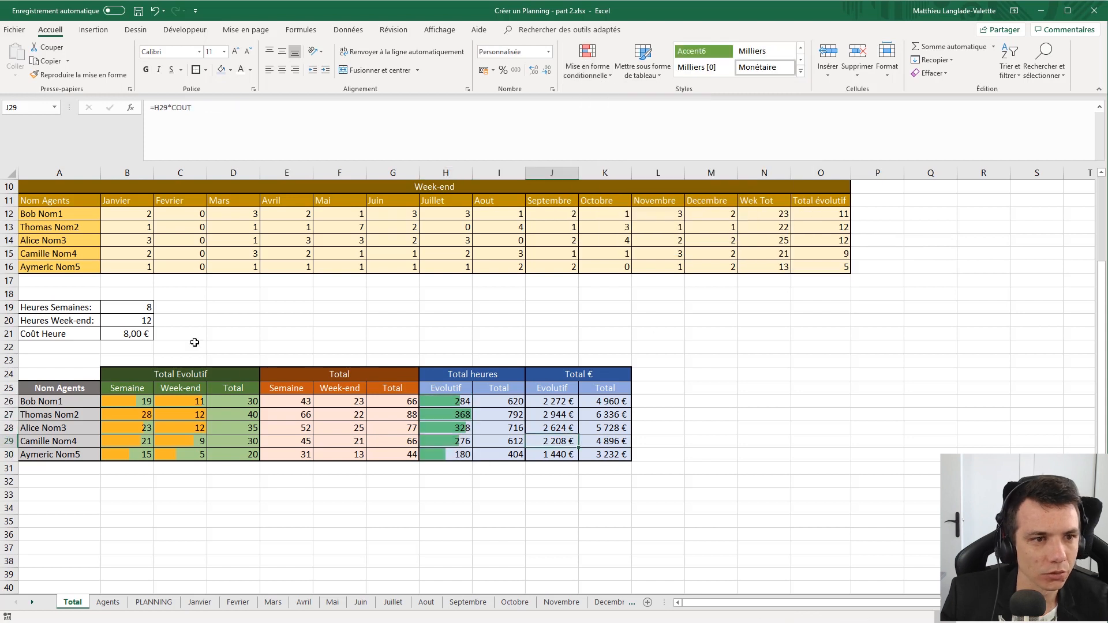
click(131, 306)
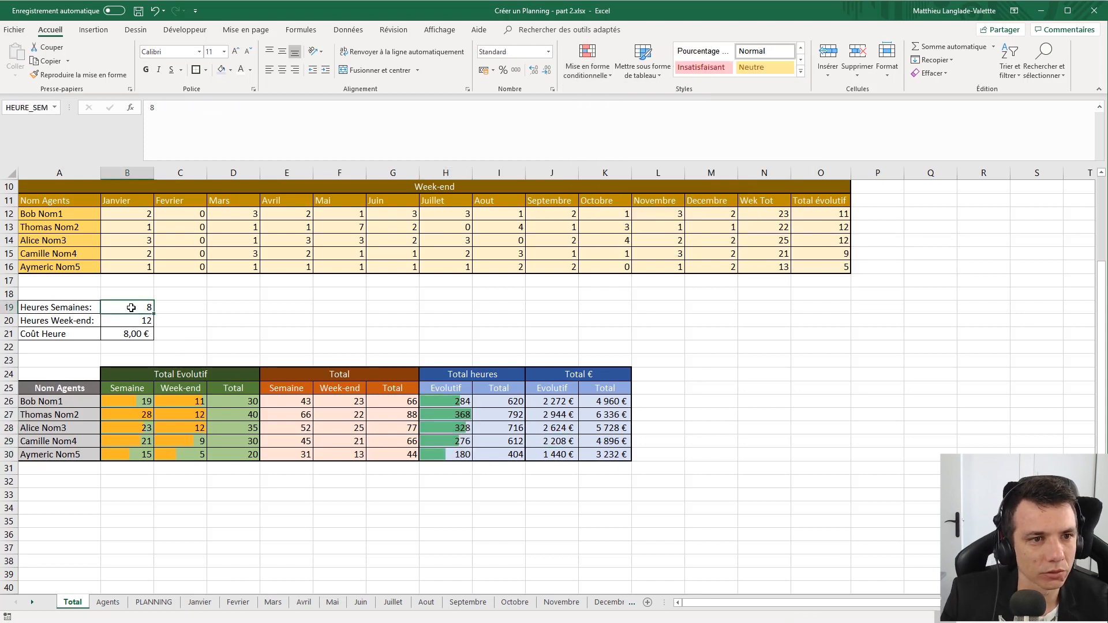
click(131, 320)
scroll(178, 289, up, 3)
scroll(185, 351, down, 3)
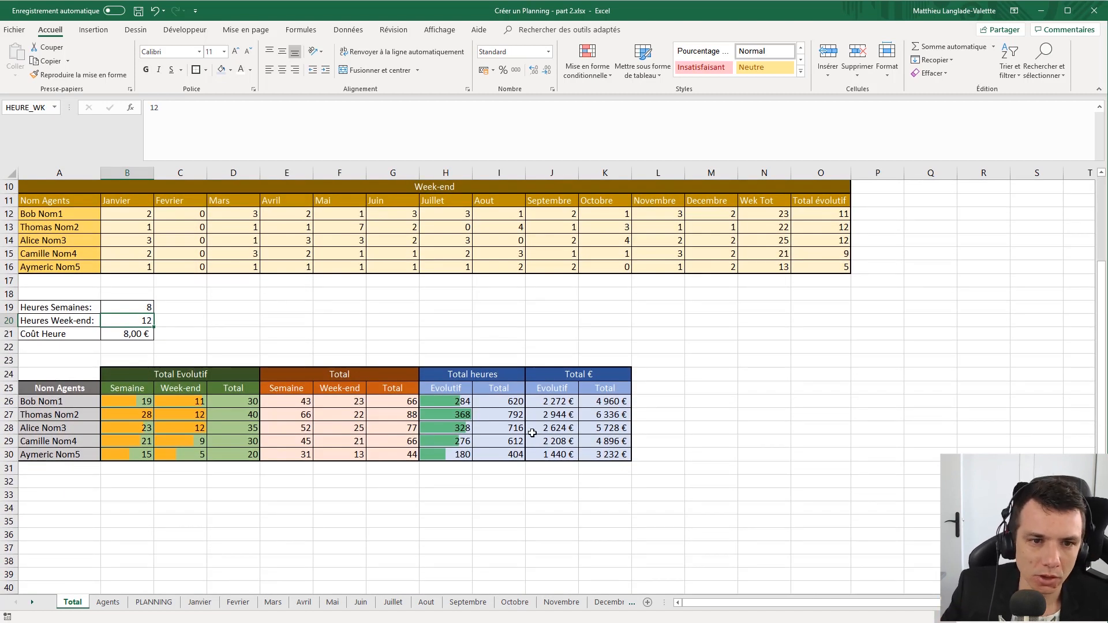
drag(457, 402, 451, 451)
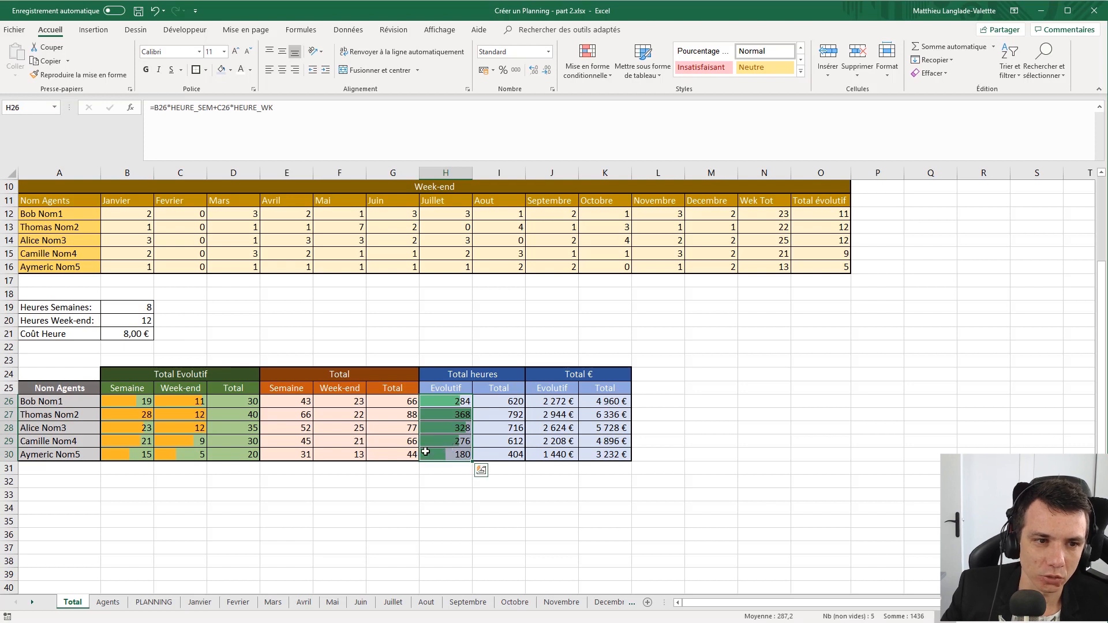
click(129, 415)
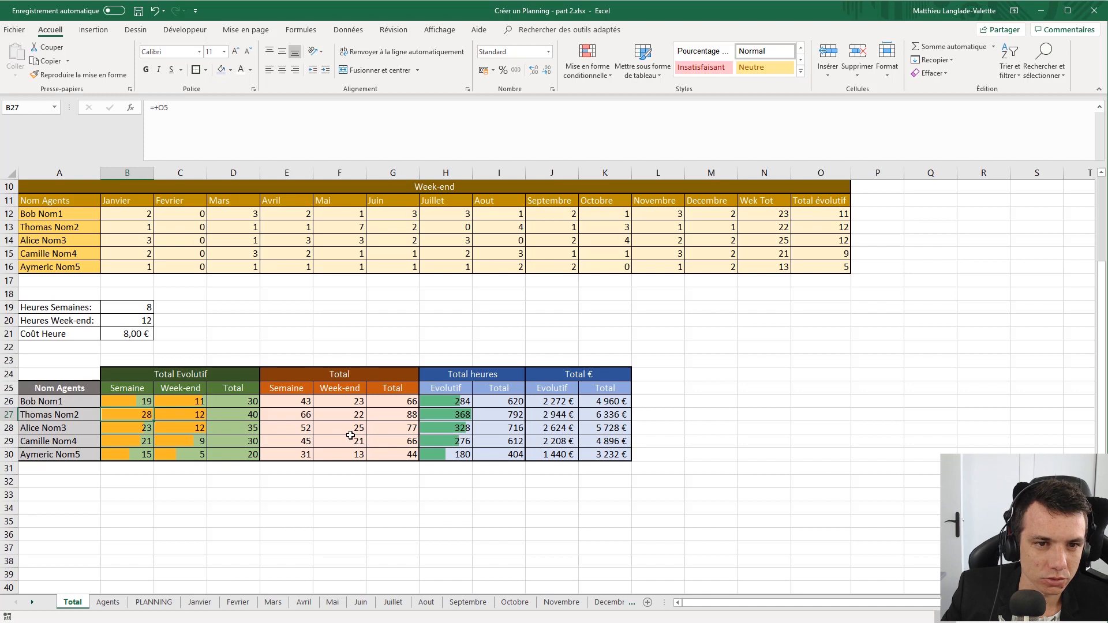
drag(455, 402, 462, 453)
click(506, 426)
drag(509, 403, 509, 456)
scroll(477, 396, up, 3)
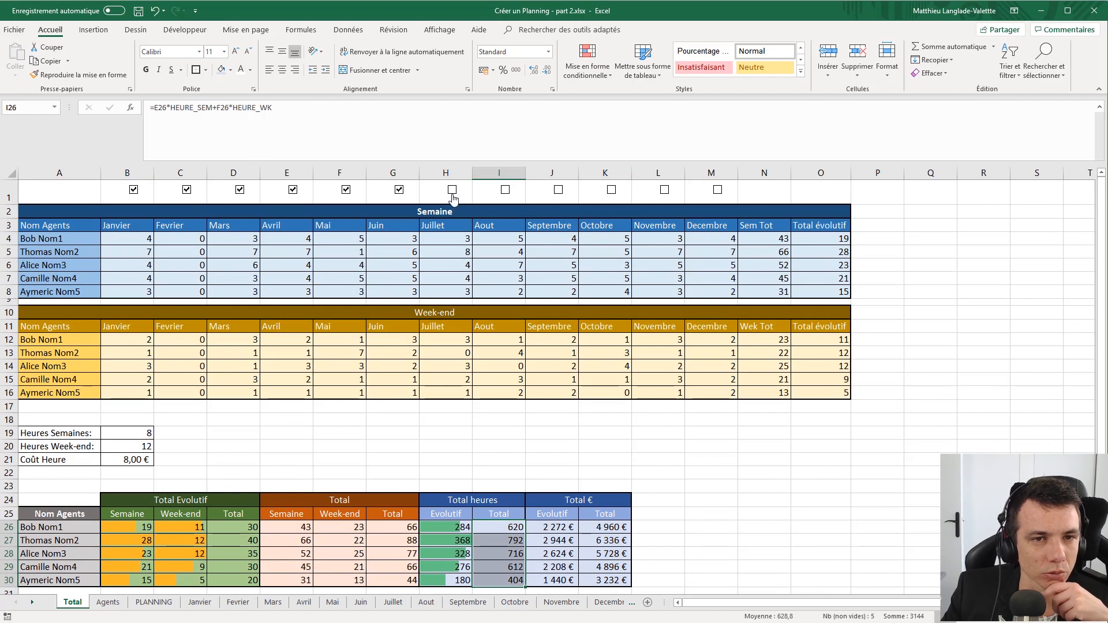
scroll(513, 402, down, 3)
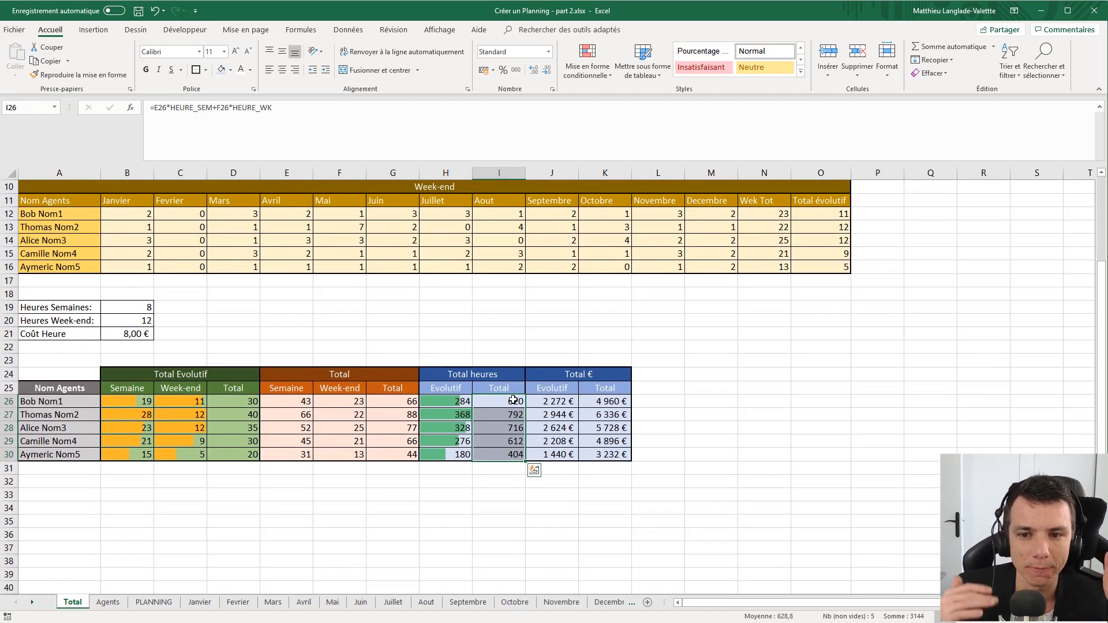
scroll(462, 396, up, 3)
scroll(450, 404, down, 3)
scroll(438, 409, up, 3)
click(417, 417)
click(397, 458)
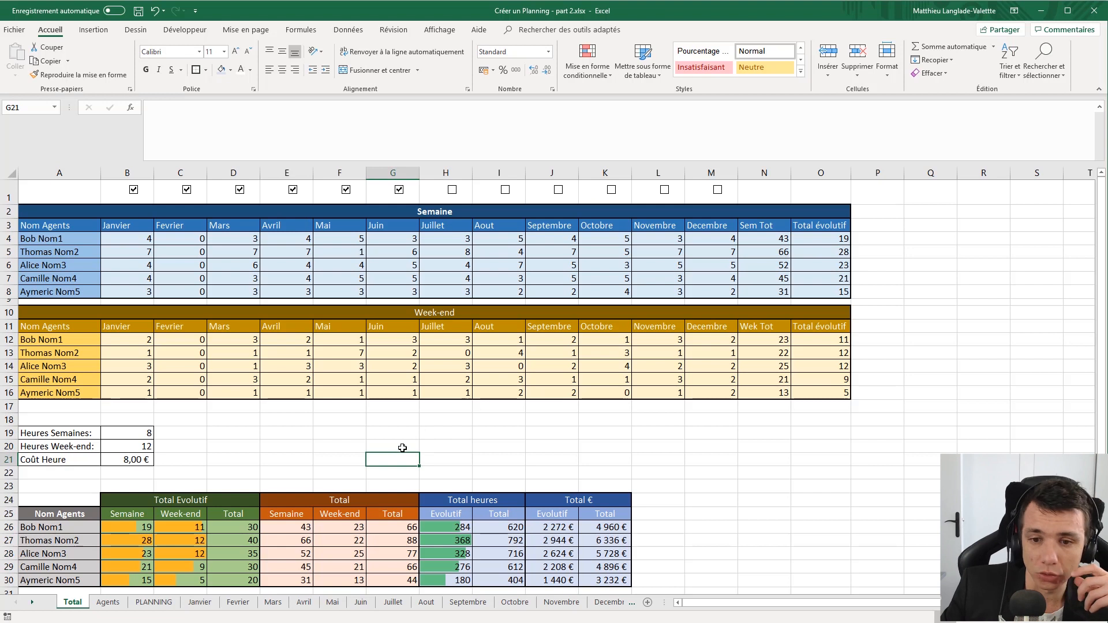
click(293, 433)
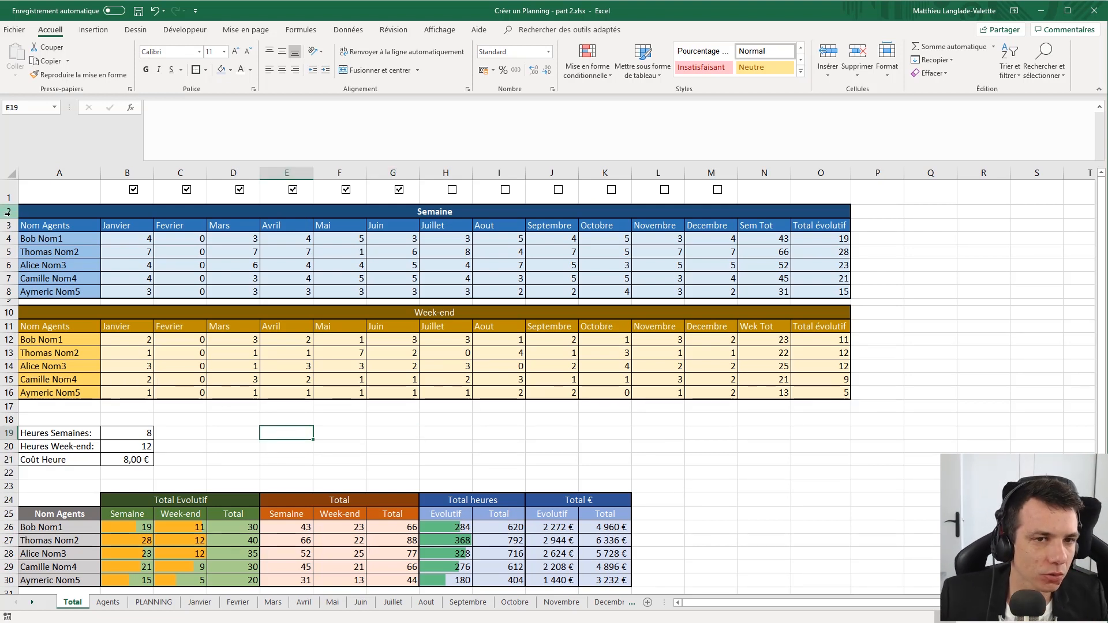
- Split the sheet view below row 1 and group rows 2 to 22 into a collapsible outline
drag(8, 212, 9, 476)
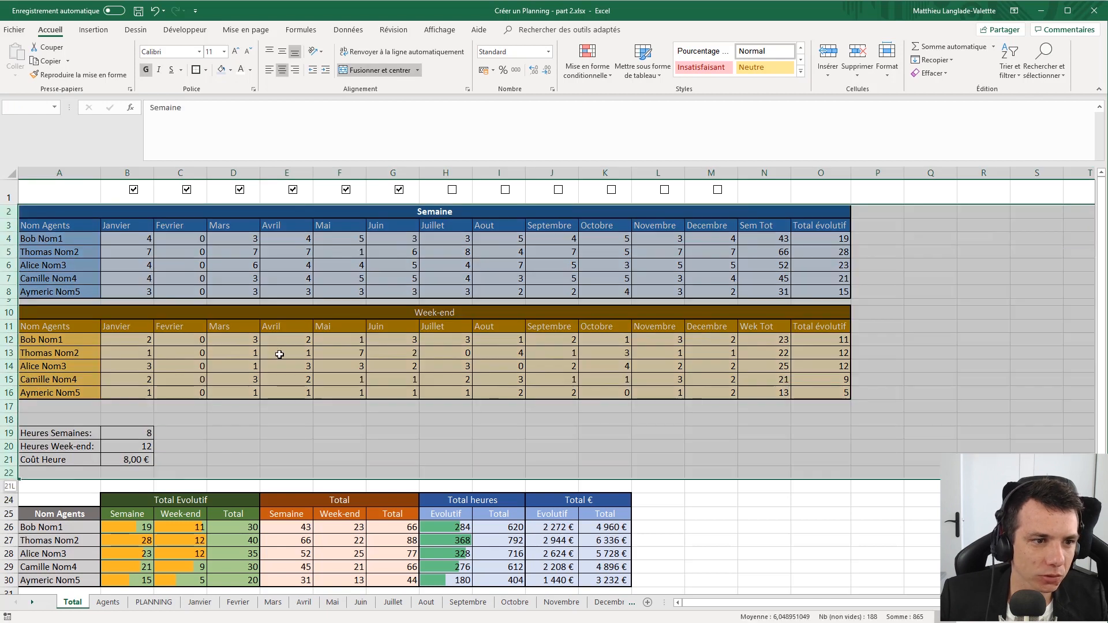
click(428, 35)
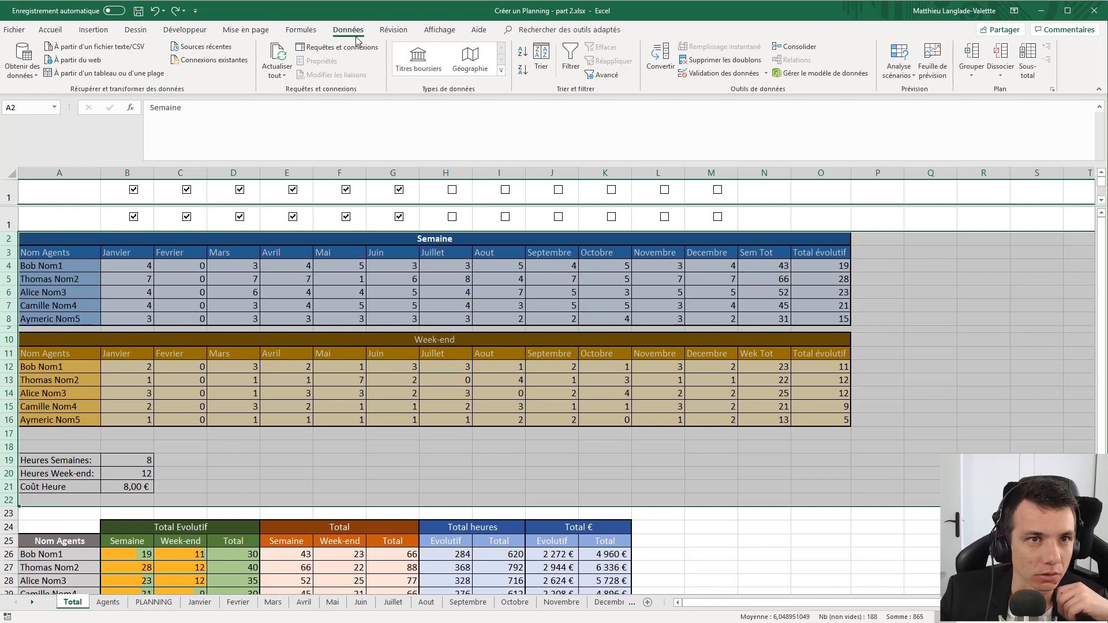
click(978, 56)
click(261, 459)
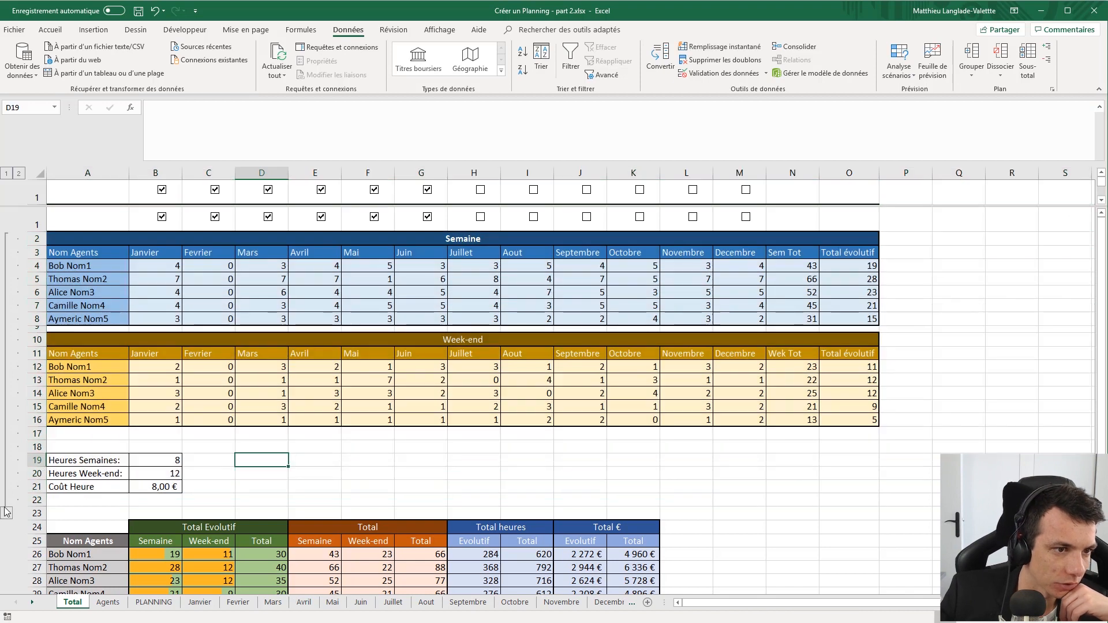
- Collapse the grouped rows 2 to 22 so the summary table follows directly below the month checkboxes
click(6, 515)
click(199, 412)
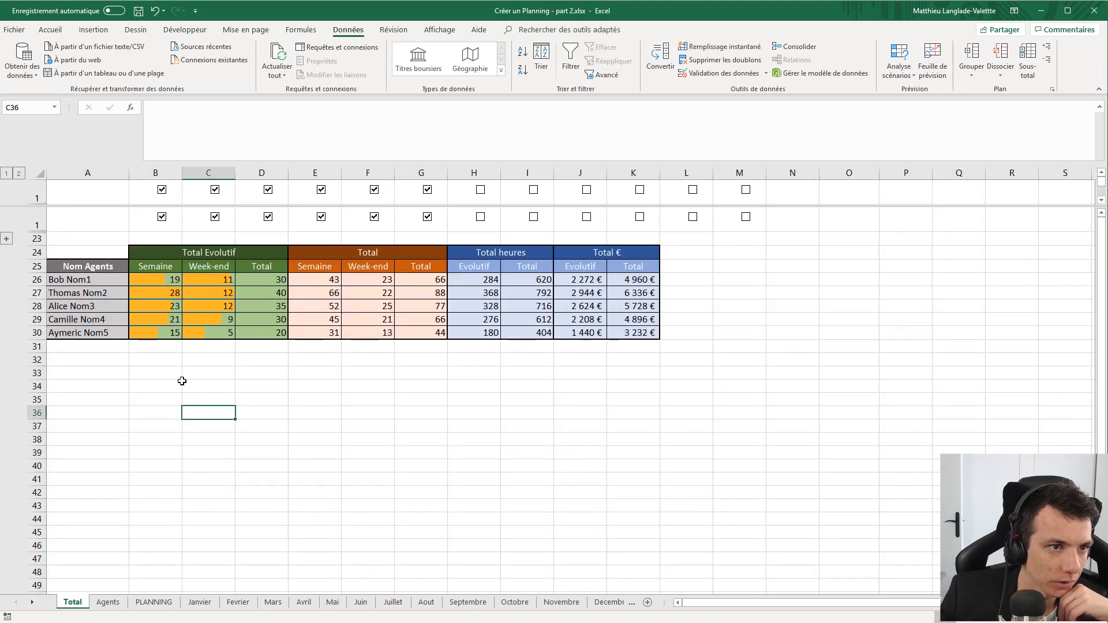
click(226, 268)
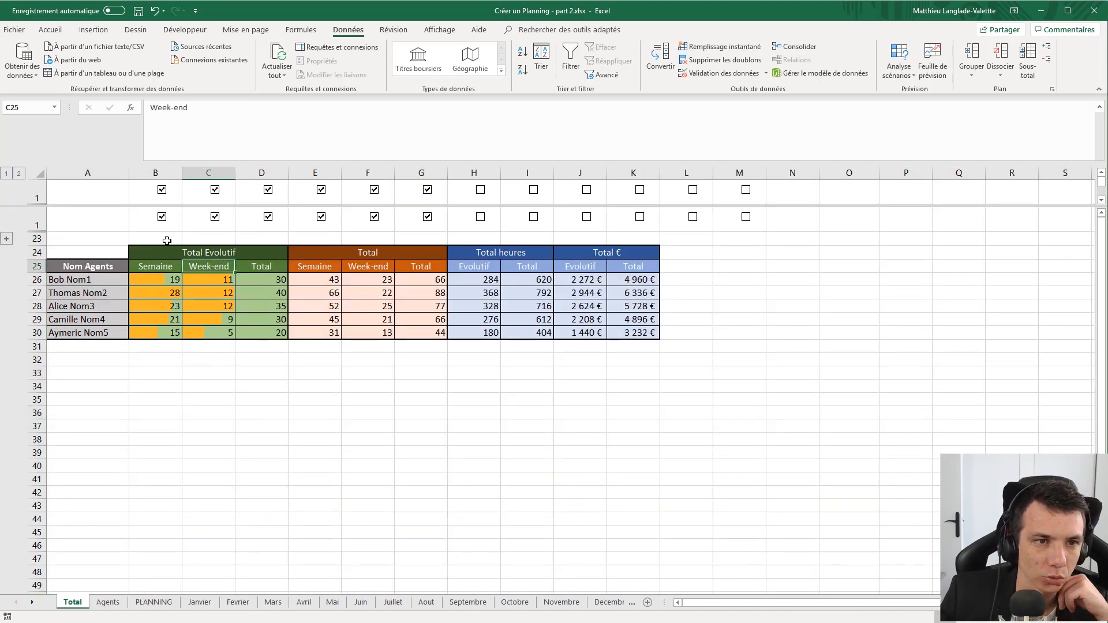
click(390, 315)
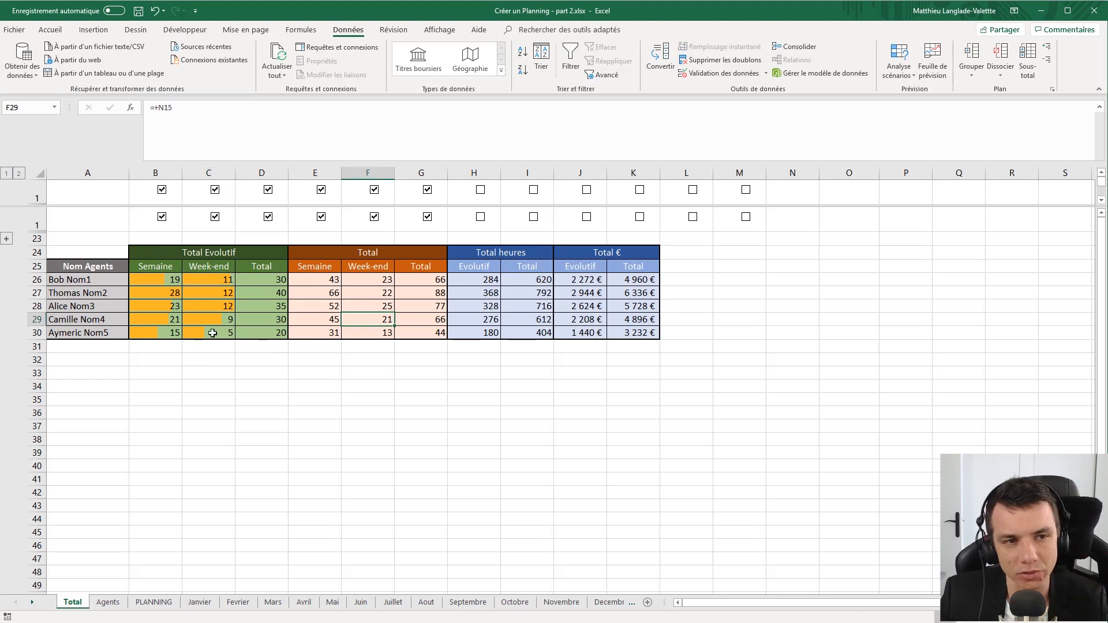
- Increase the height of rows 25 to 30 and vertically centre the contents of A26:K30
click(37, 266)
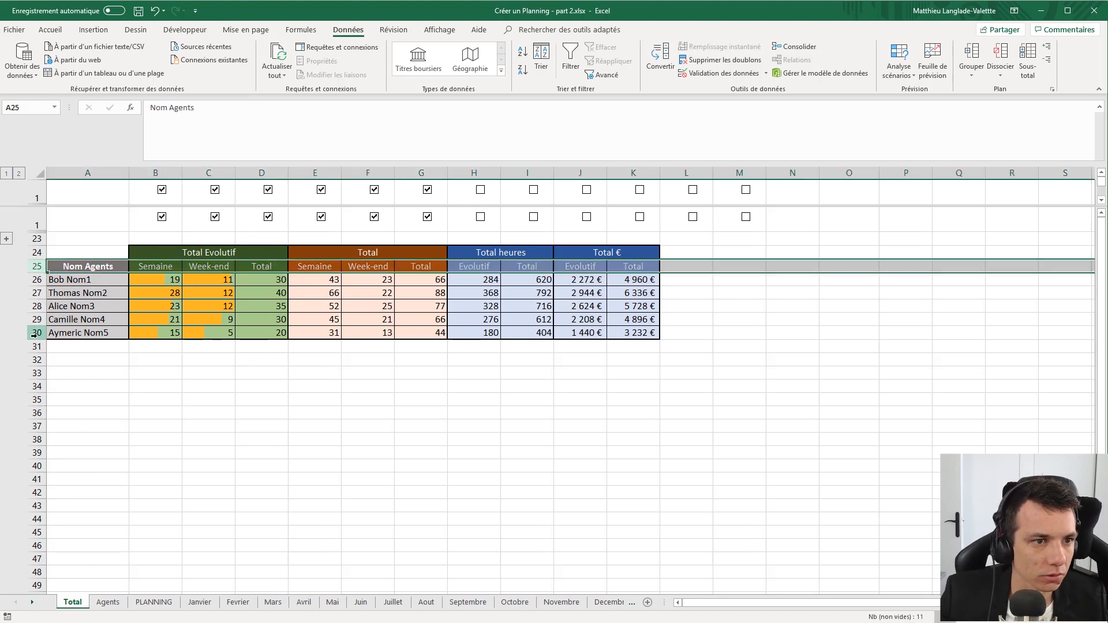
shift+click(37, 333)
drag(37, 339, 635, 289)
click(149, 402)
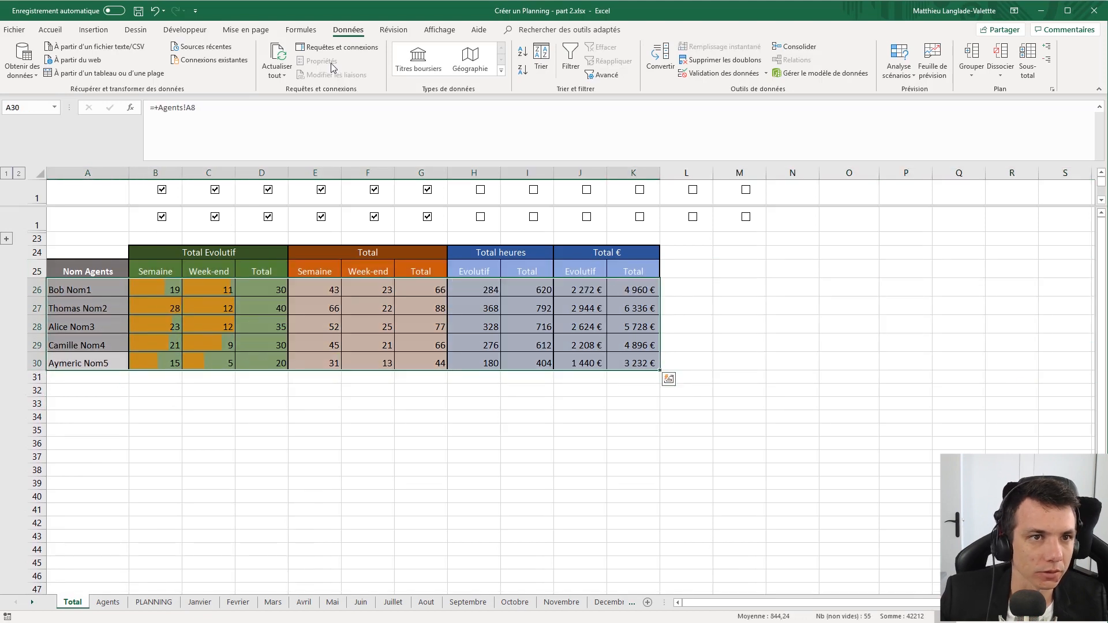
click(50, 30)
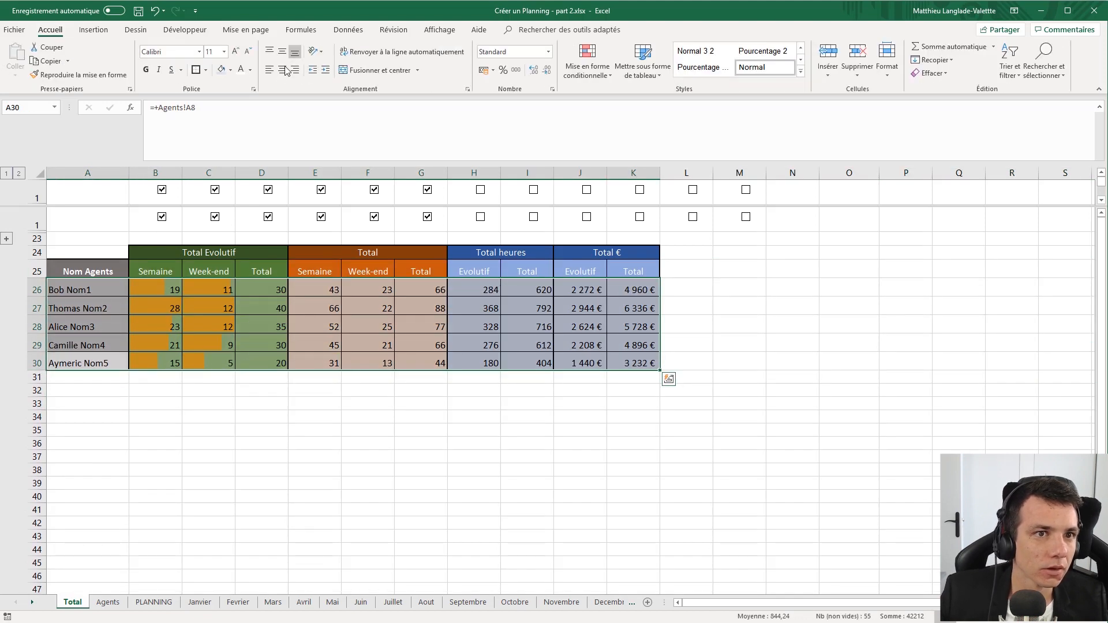
click(282, 51)
click(365, 305)
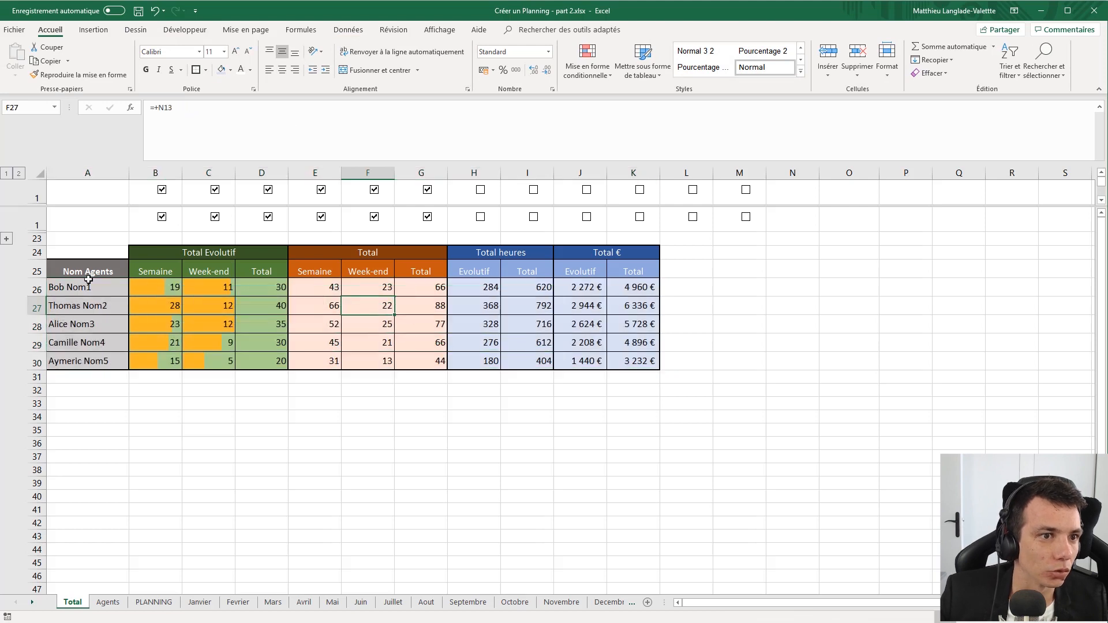
- Expand and re-collapse the grouped Semaine and Week-end rows to check how the outline behaves
click(8, 239)
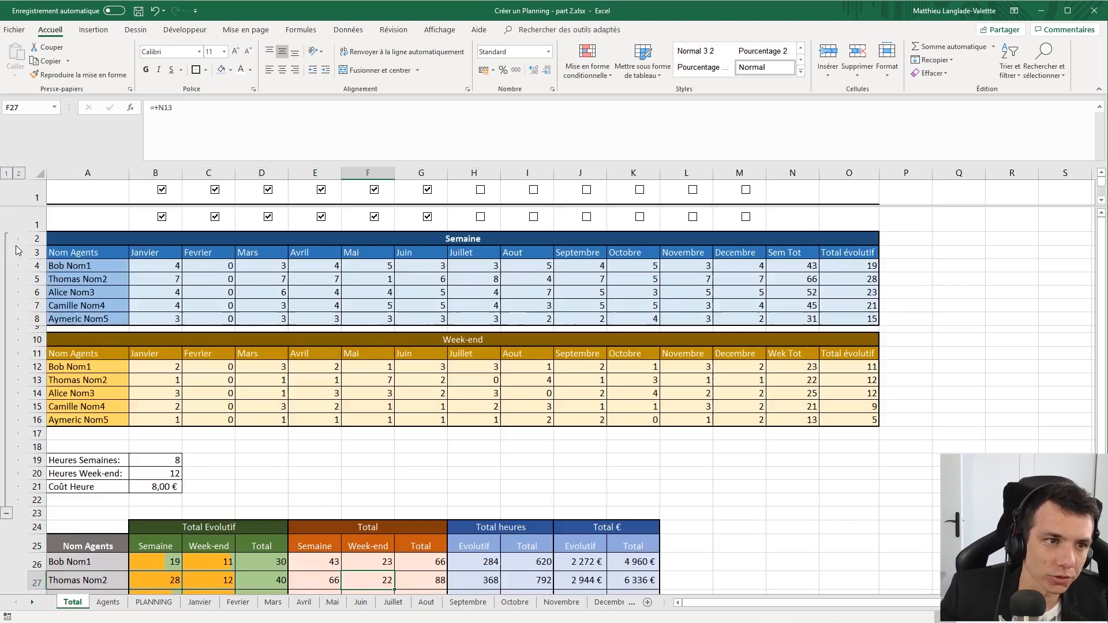
click(7, 513)
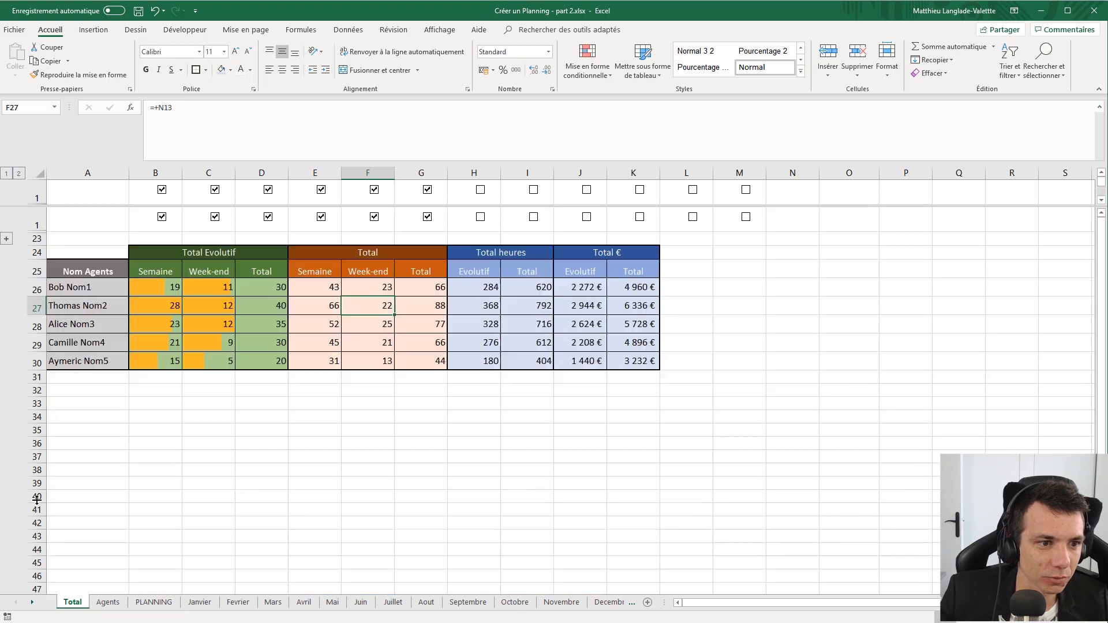
click(350, 443)
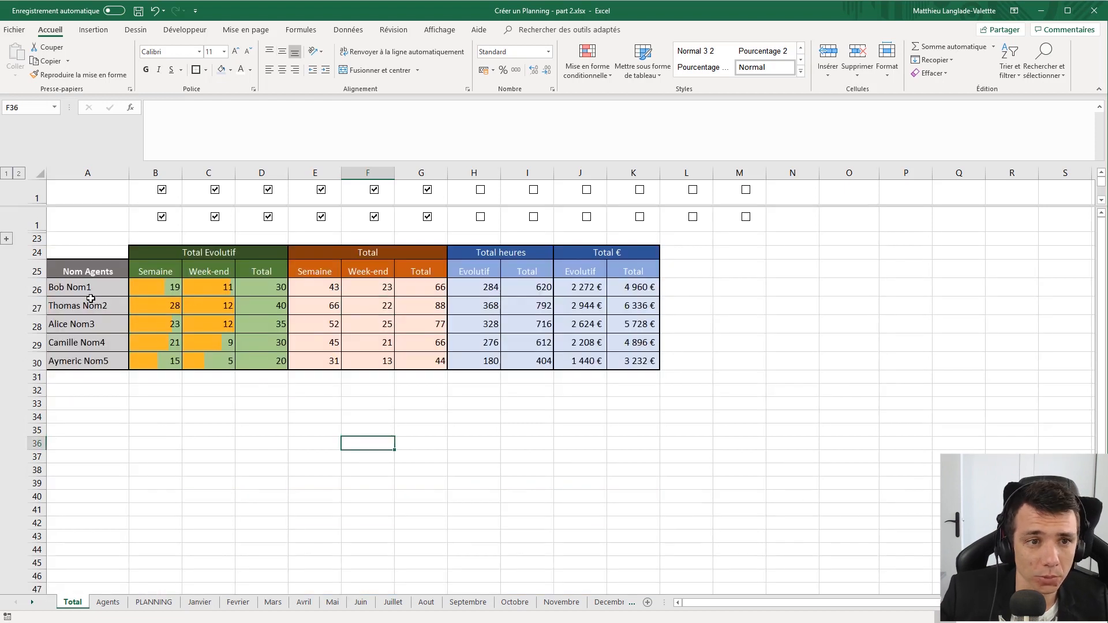
click(7, 239)
click(278, 447)
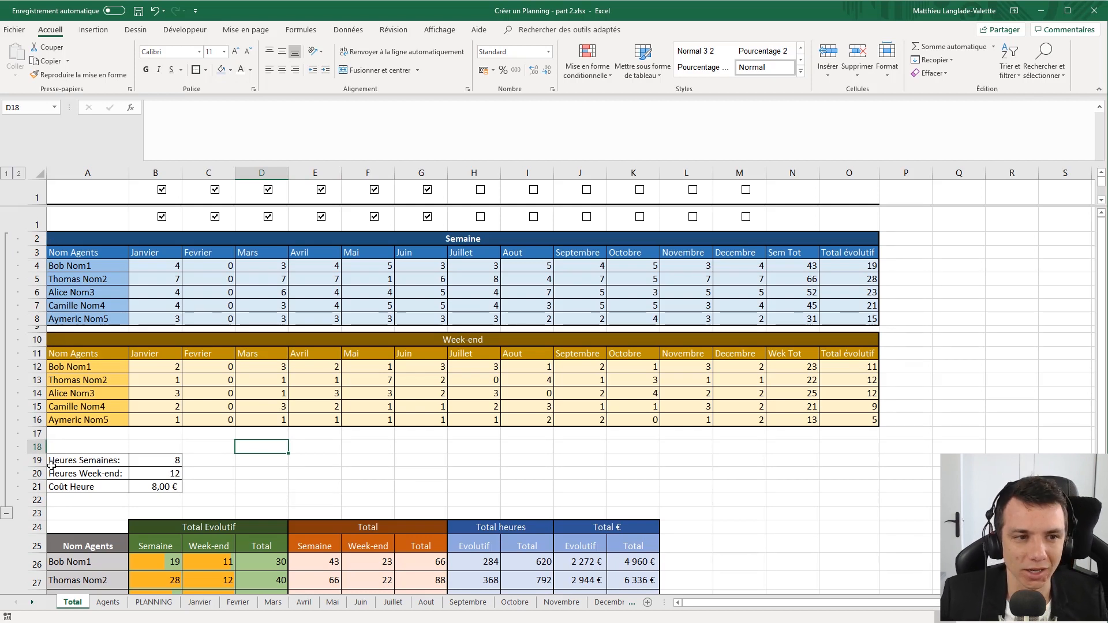
click(6, 514)
click(261, 305)
click(367, 399)
click(338, 357)
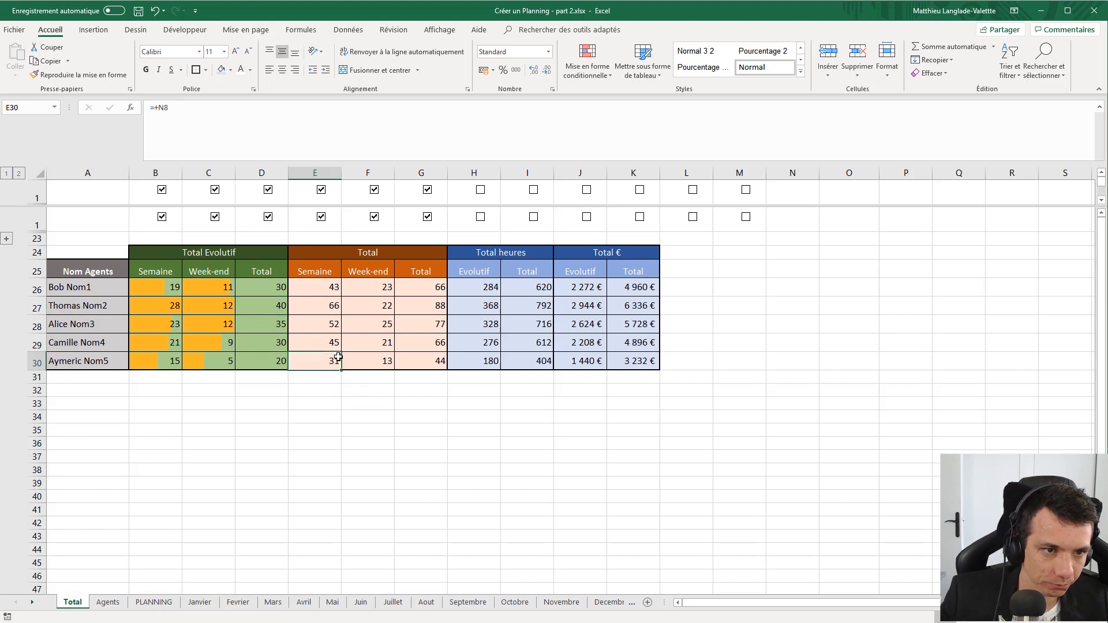
- Make the Total values bold in D26:D30, G26:G30, I26:I30 and K26:K30 of the summary table
drag(268, 290, 267, 362)
drag(430, 289, 437, 368)
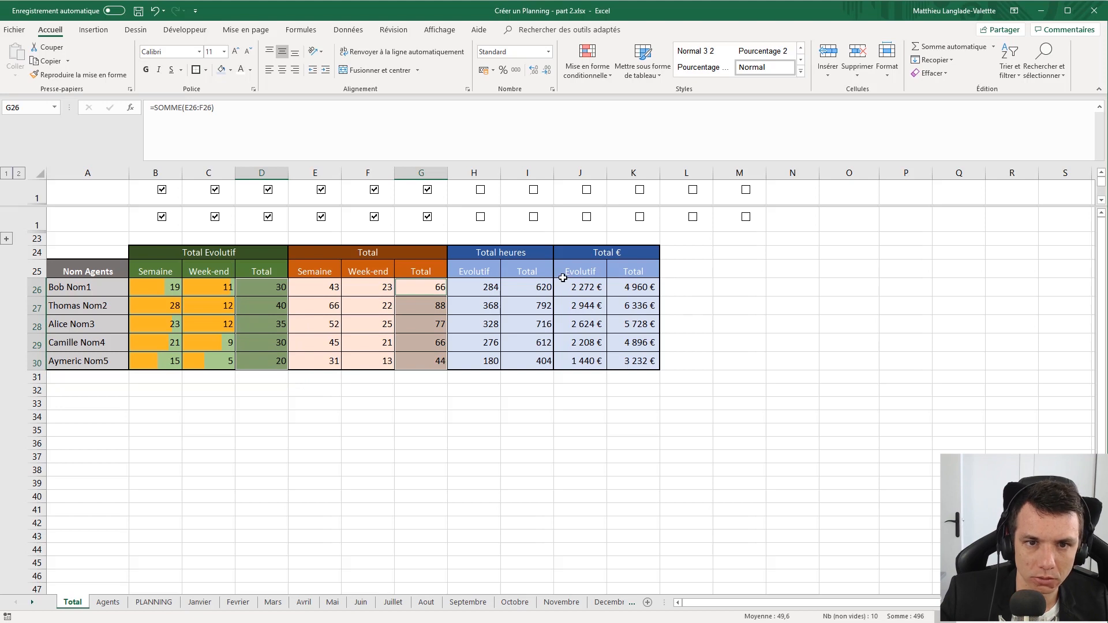
drag(635, 288, 638, 358)
drag(534, 287, 540, 359)
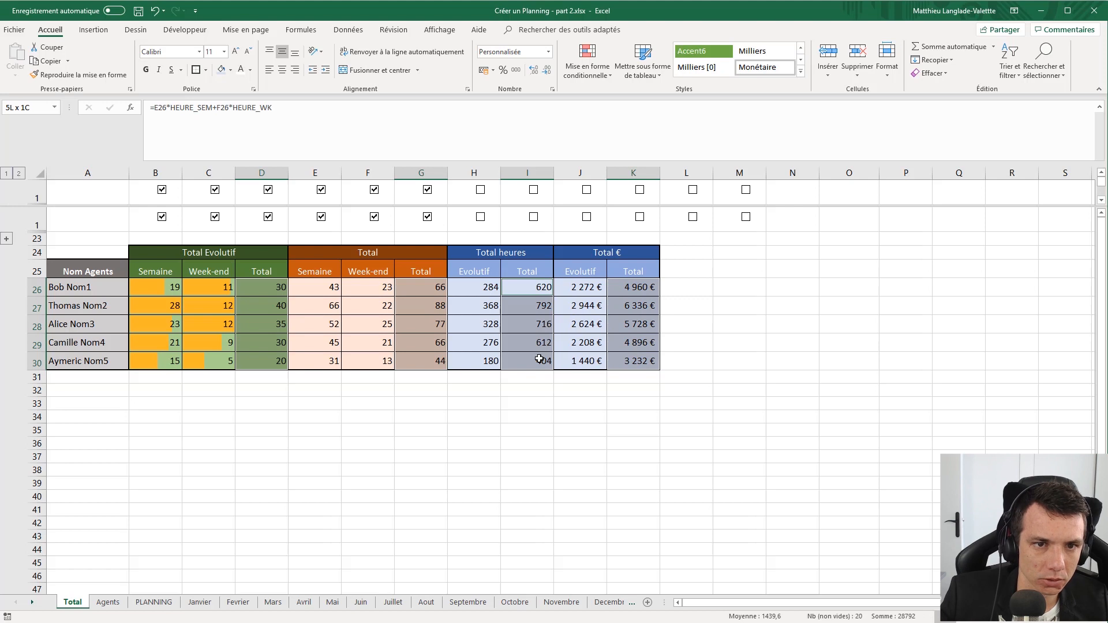
key(ctrl+g)
click(587, 439)
click(534, 389)
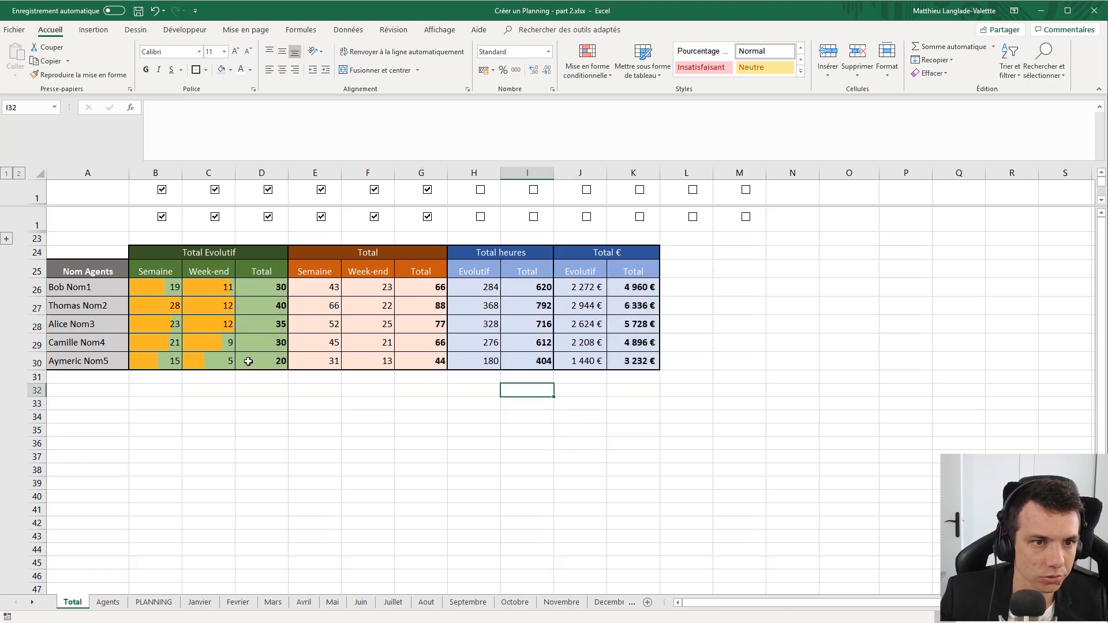
click(405, 402)
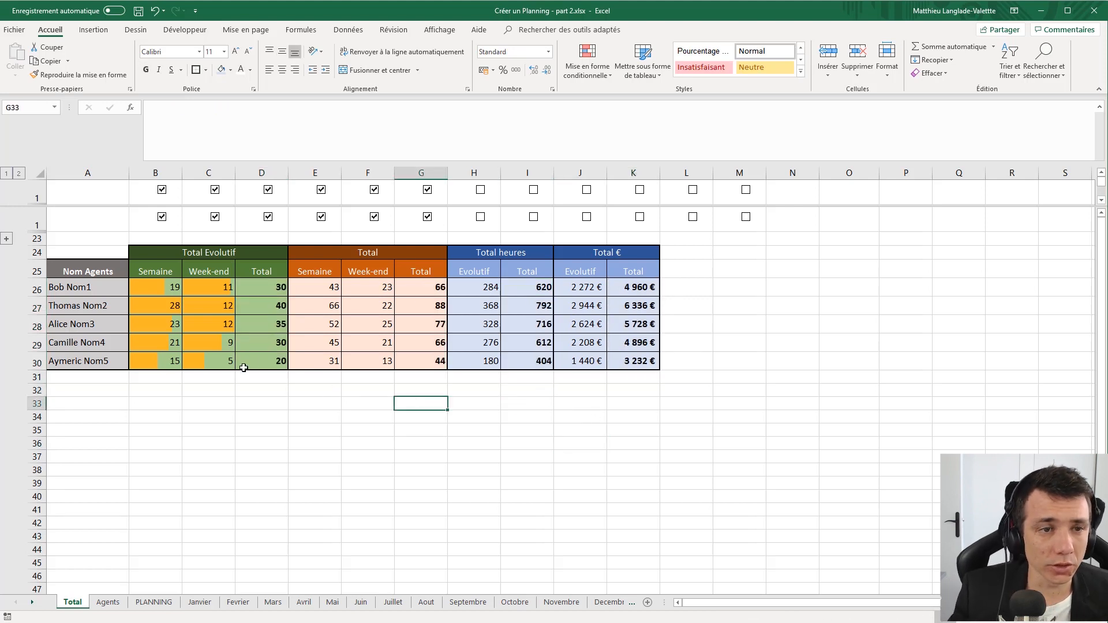
click(219, 391)
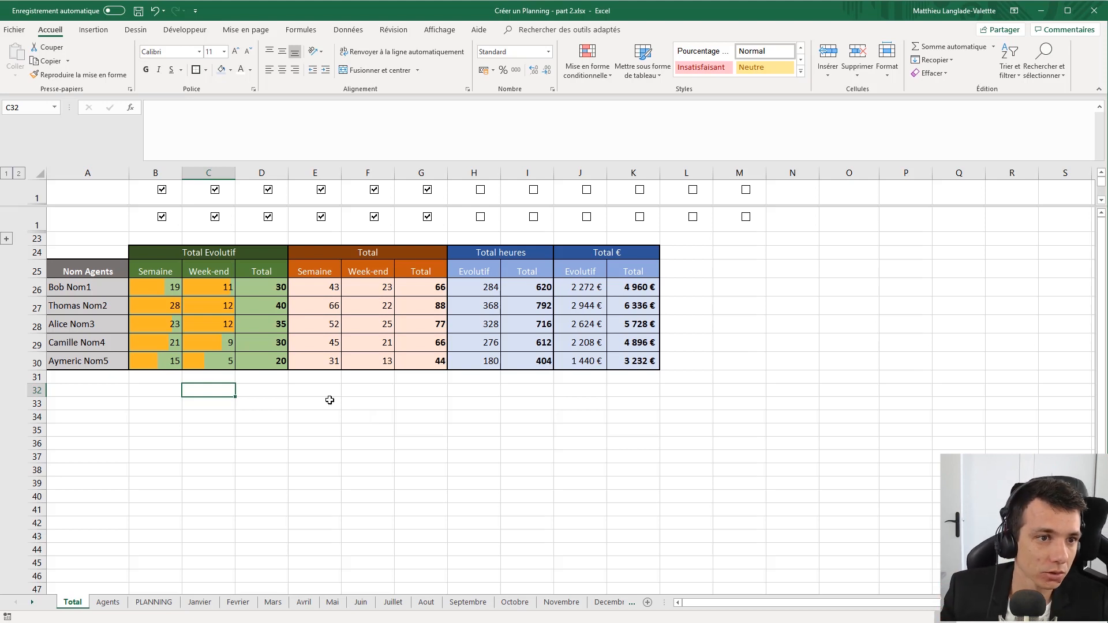
click(285, 519)
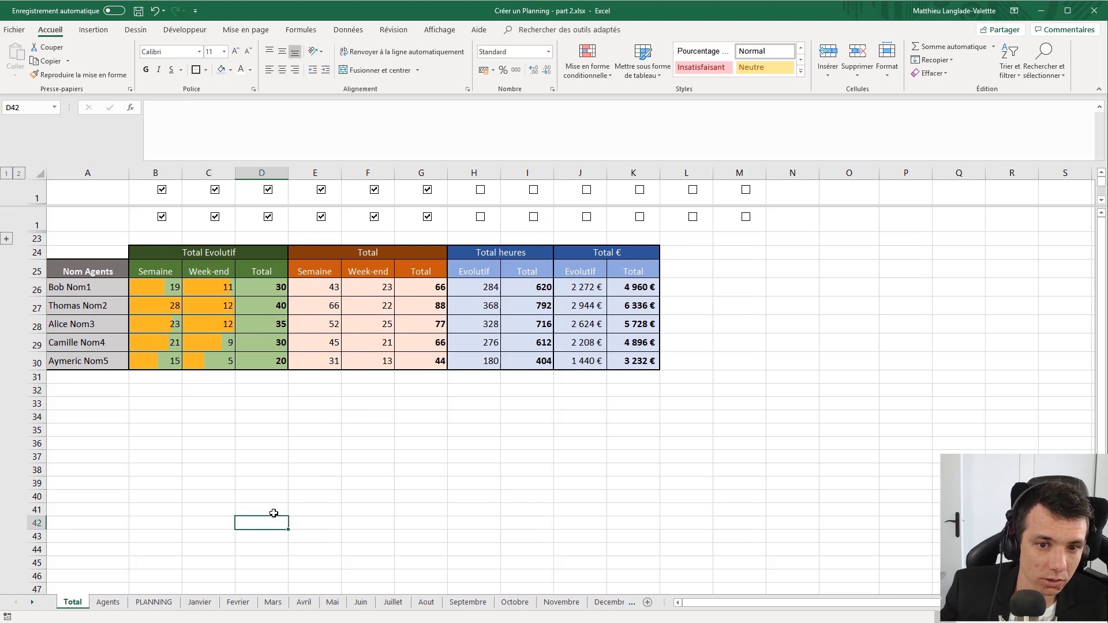
click(120, 470)
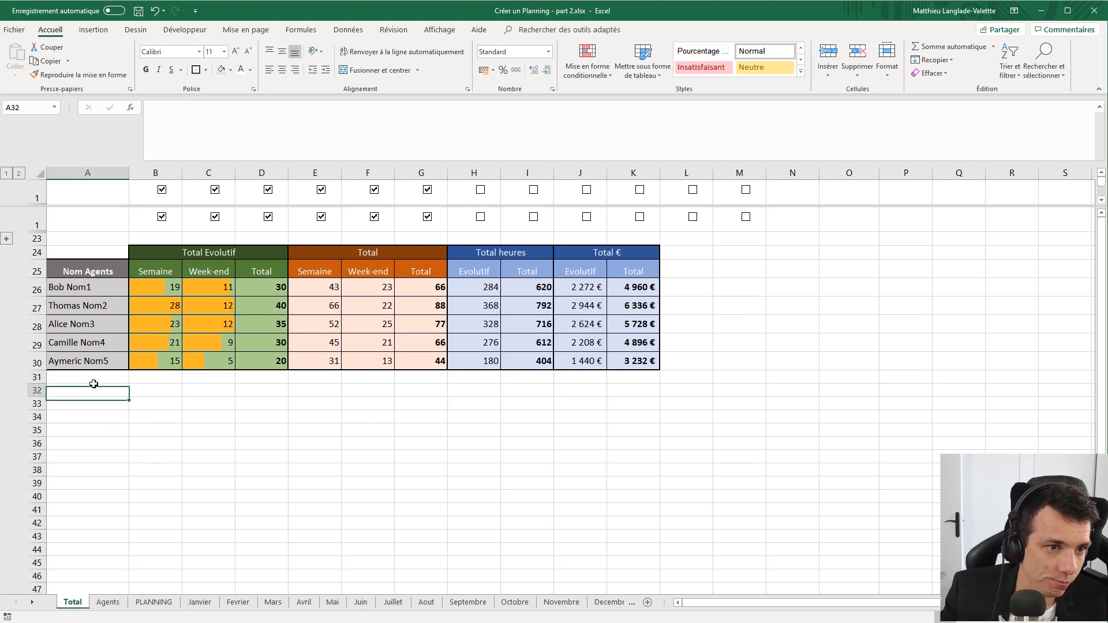
- Open the PLANNING sheet and look over its empty grid
click(151, 602)
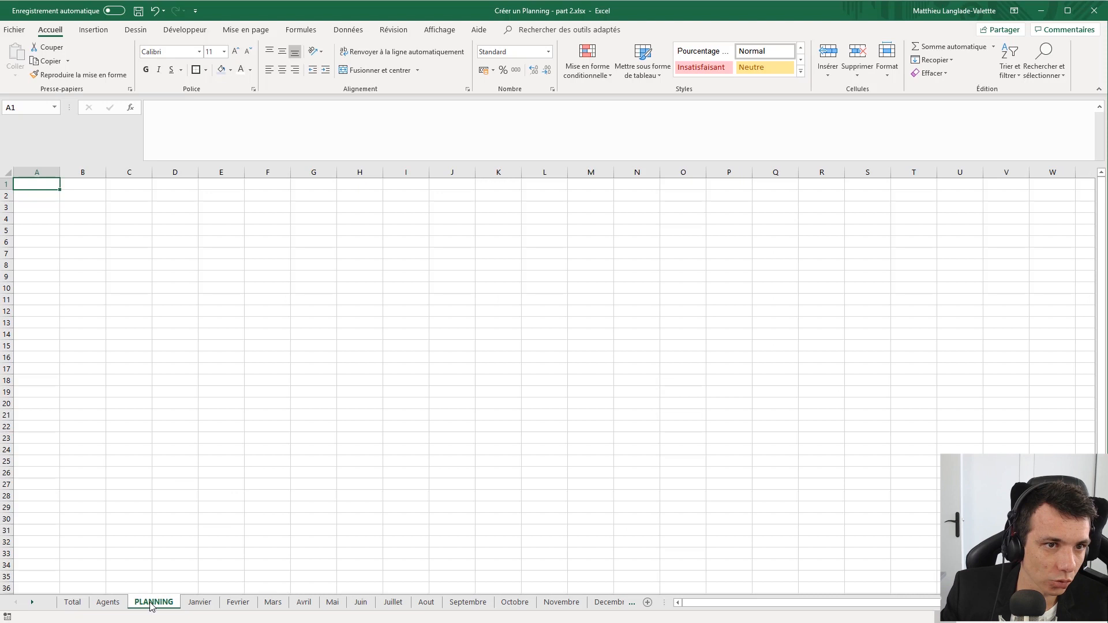
click(173, 483)
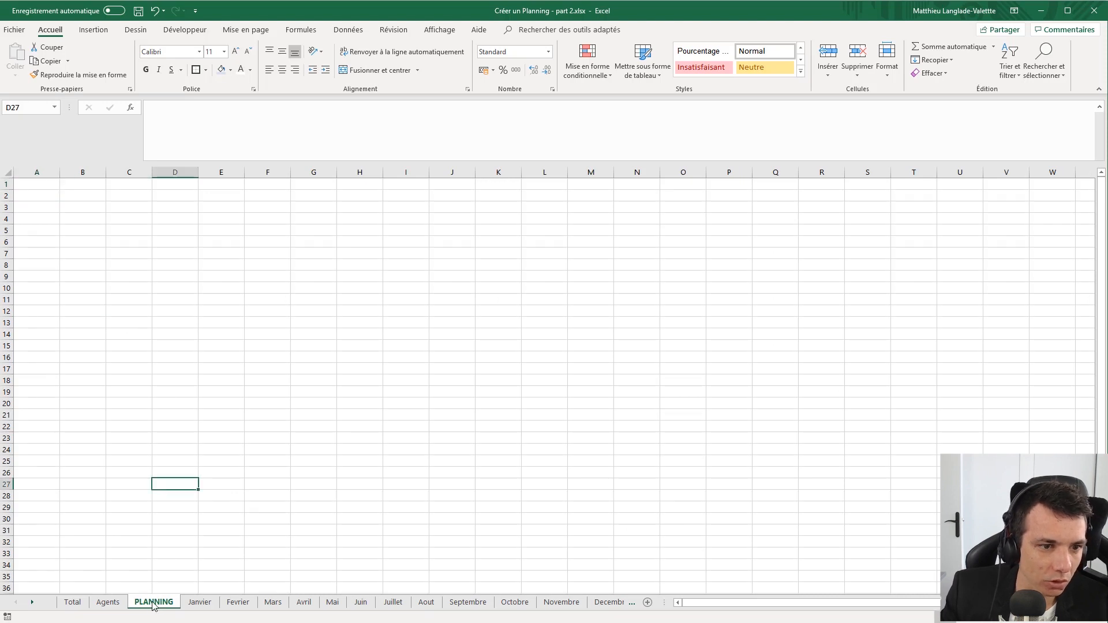
click(168, 431)
click(92, 295)
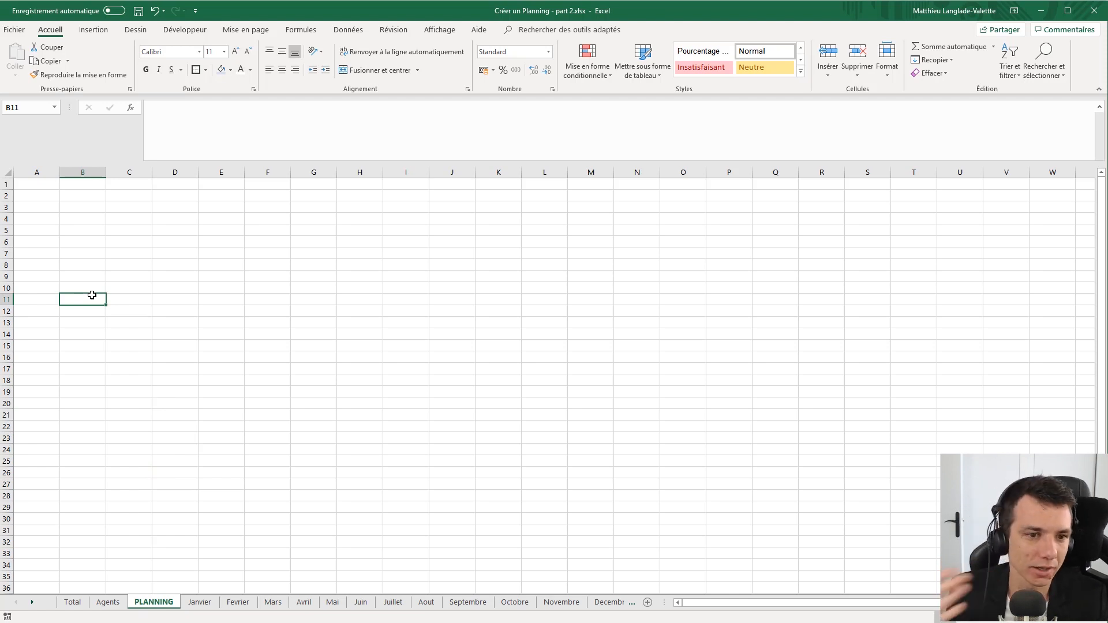
- Examine the Janvier sheet's month header, day grid and agent names as the model for the annual planning
click(208, 602)
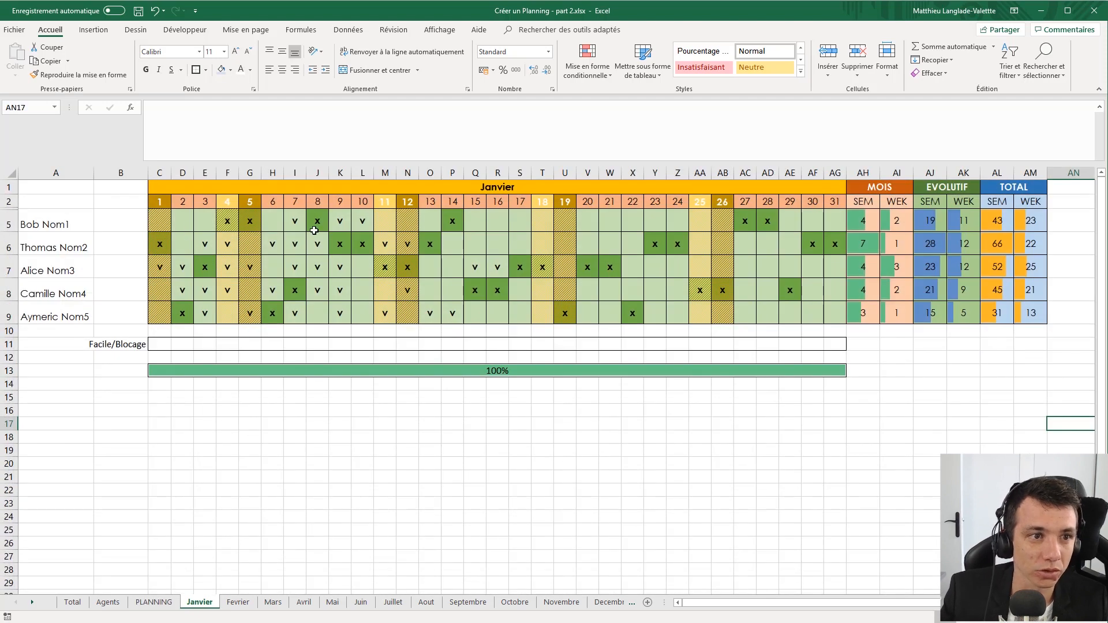
drag(66, 227, 126, 304)
click(266, 356)
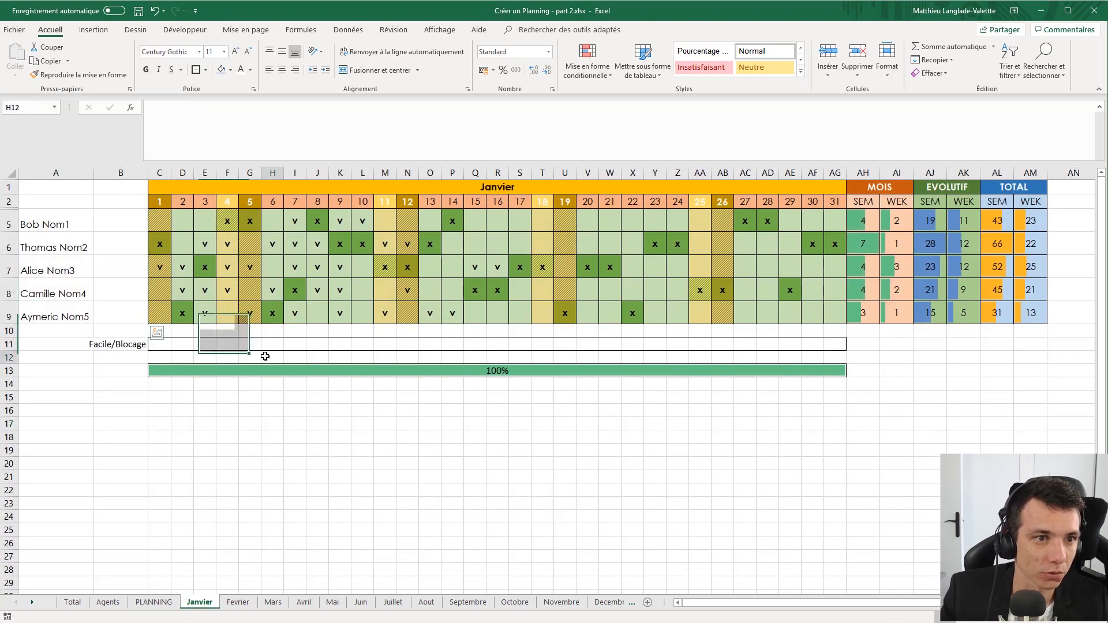
click(600, 286)
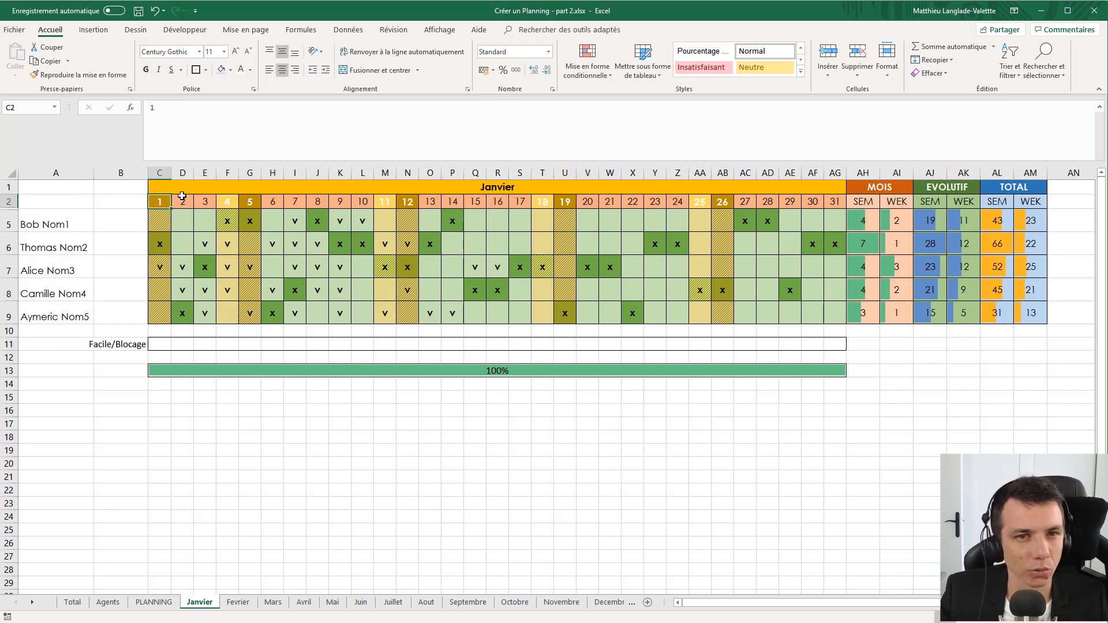
drag(165, 188, 750, 314)
drag(73, 225, 76, 314)
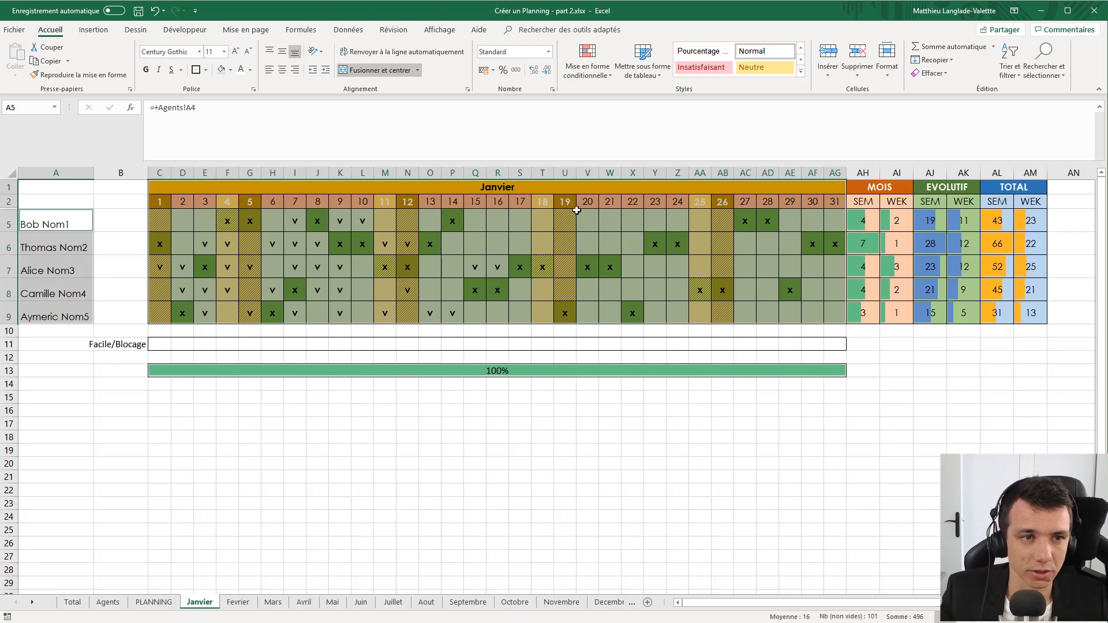
mouse_move(318, 270)
mouse_down()
mouse_move(318, 250)
mouse_move(296, 252)
mouse_up()
click(290, 245)
click(300, 268)
click(315, 269)
- Return to the PLANNING sheet and select cell A2 as the starting cell
click(153, 602)
click(44, 205)
drag(46, 194, 49, 202)
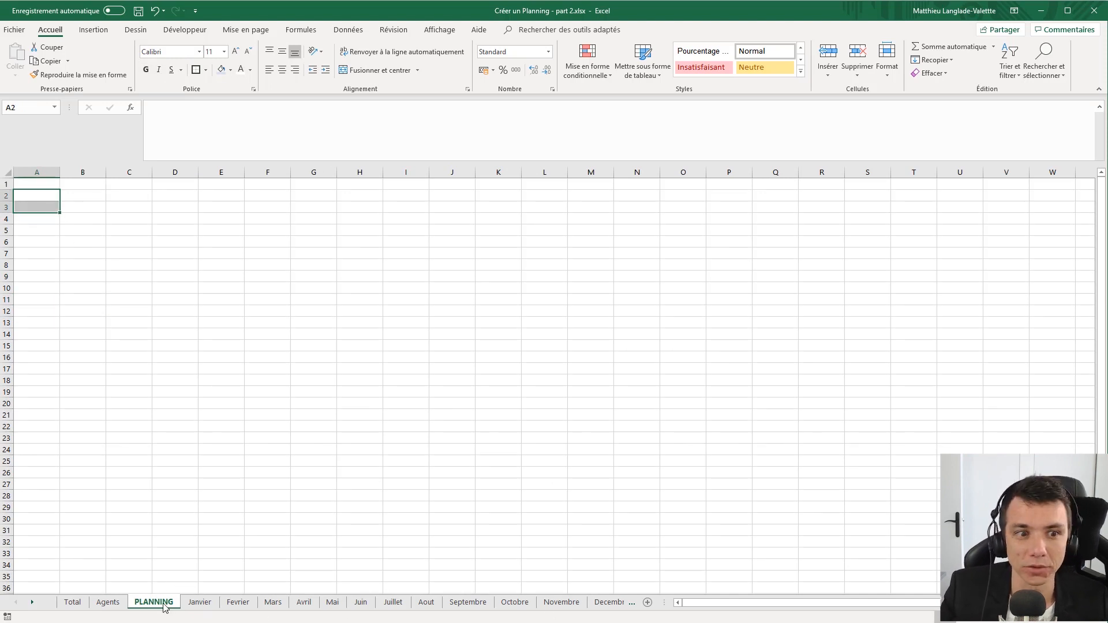
click(54, 220)
click(48, 198)
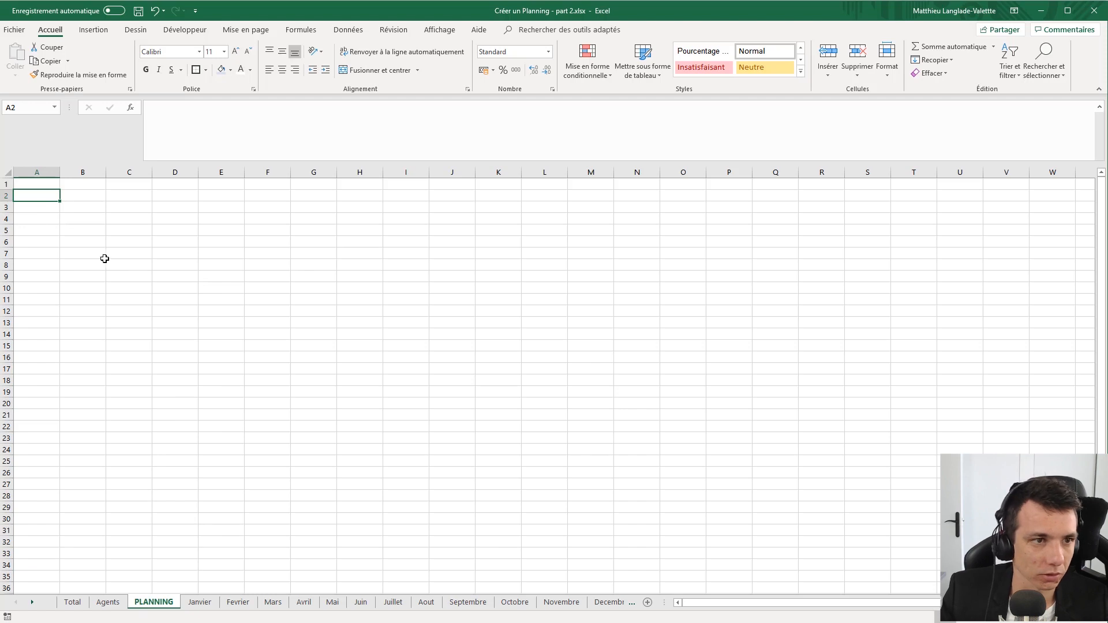
- Copy the agent name cells from the Janvier sheet and paste their formulas transposed into B2:F2 of the PLANNING sheet
click(199, 602)
drag(55, 222, 66, 313)
key(ctrl+c)
key(ctrl+Page_Up)
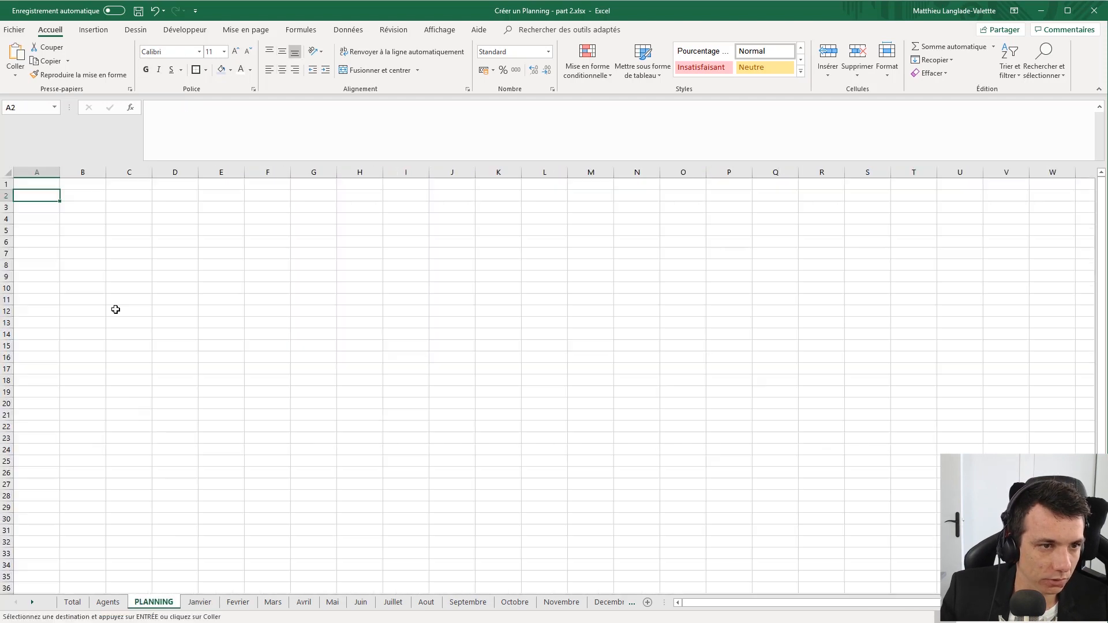
right_click(99, 202)
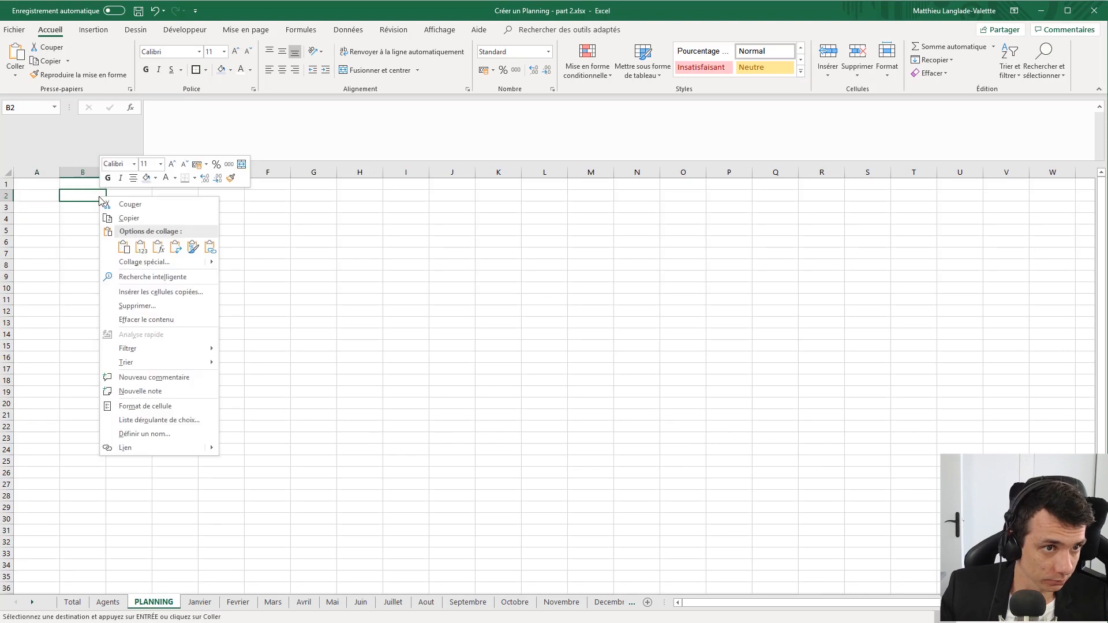
click(158, 247)
click(181, 253)
click(181, 253)
click(175, 212)
click(130, 197)
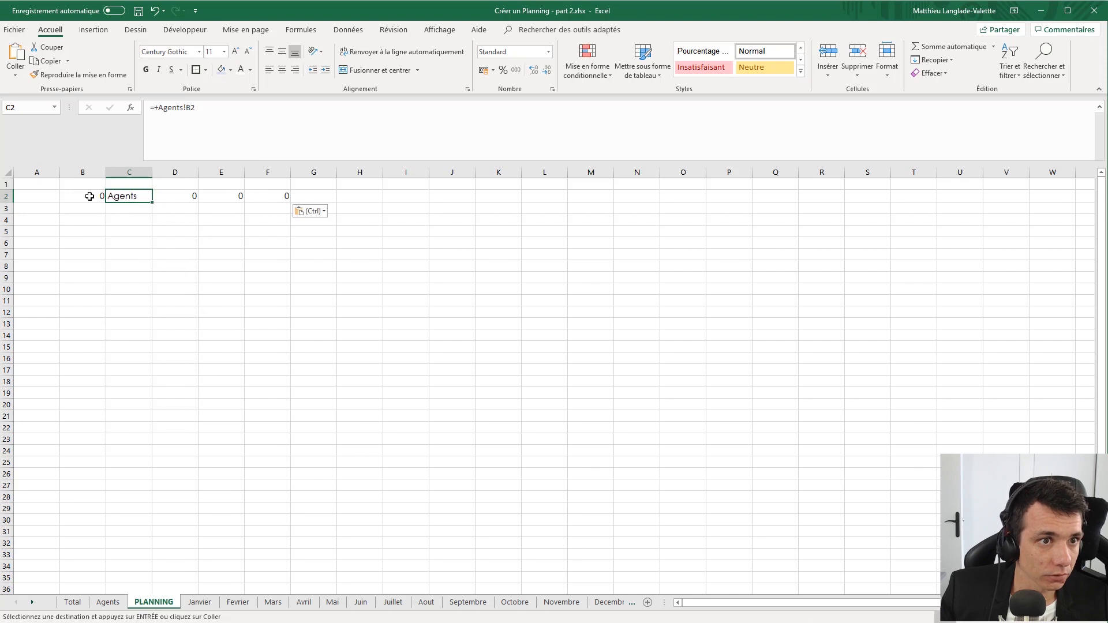
- Replace the formula in B2 with =Agents!A4 to reference the first agent's full name
click(90, 196)
triple_click(200, 118)
click(211, 115)
key(BackSpace)
key(BackSpace)
click(107, 602)
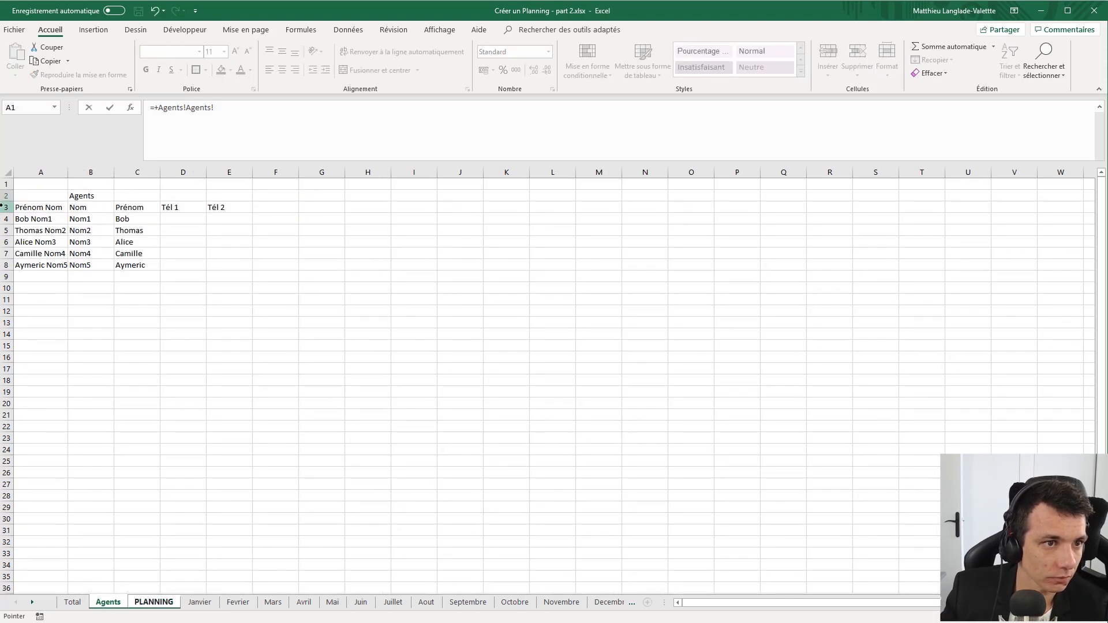
click(48, 221)
drag(185, 110, 154, 114)
key(BackSpace)
key(Return)
- Copy the formula text of B2 into C2 and change its reference to =Agents!A5
key(Up)
drag(192, 111, 154, 116)
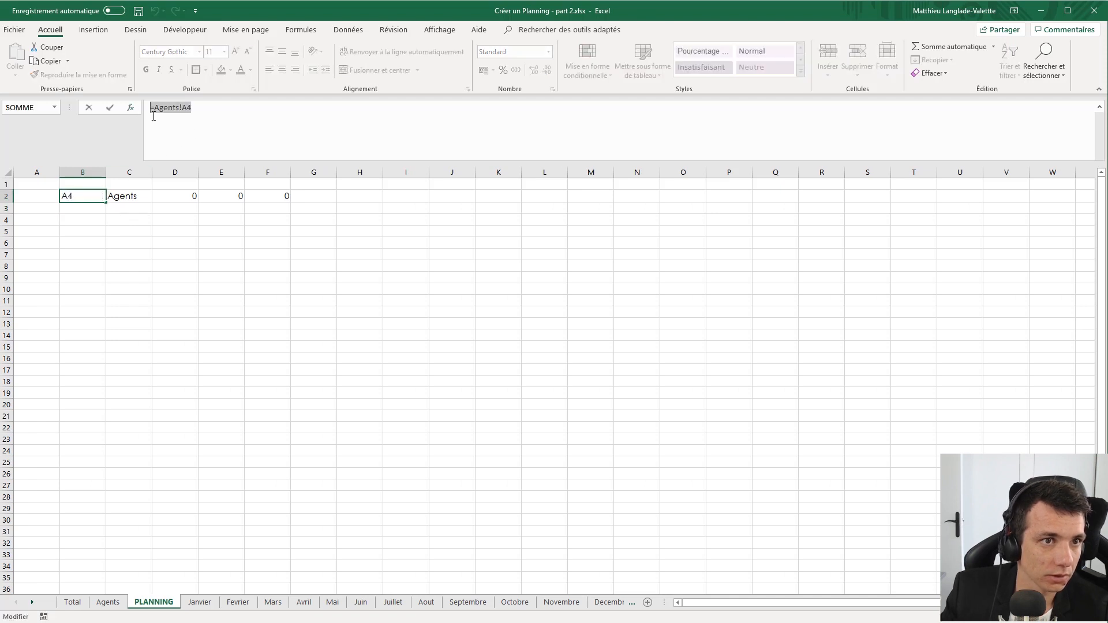
key(Return)
key(Right)
key(Up)
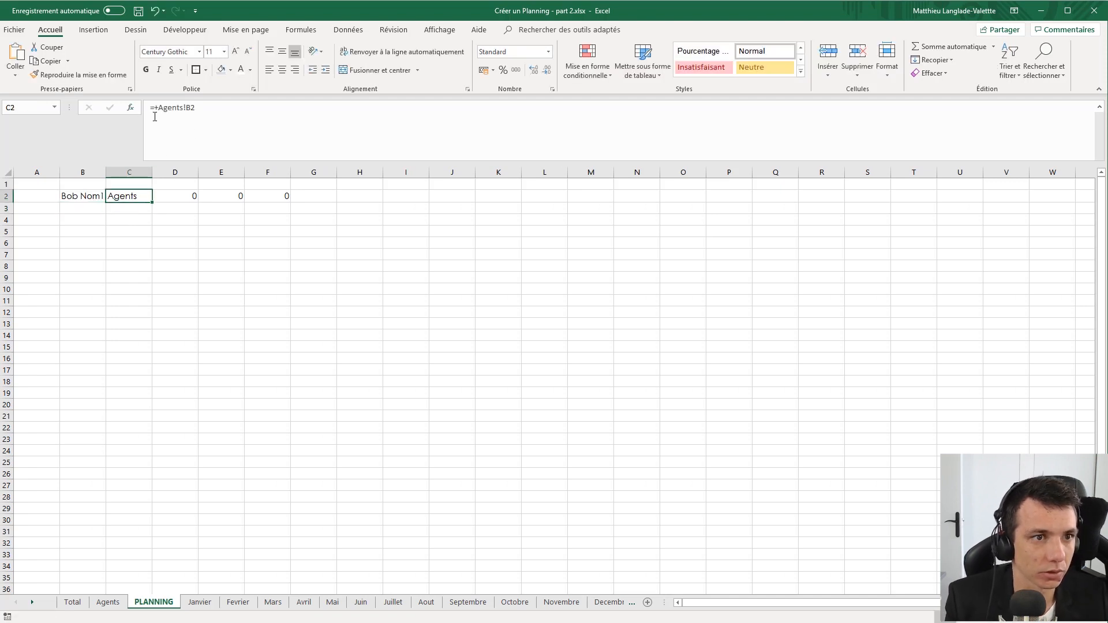
click(71, 197)
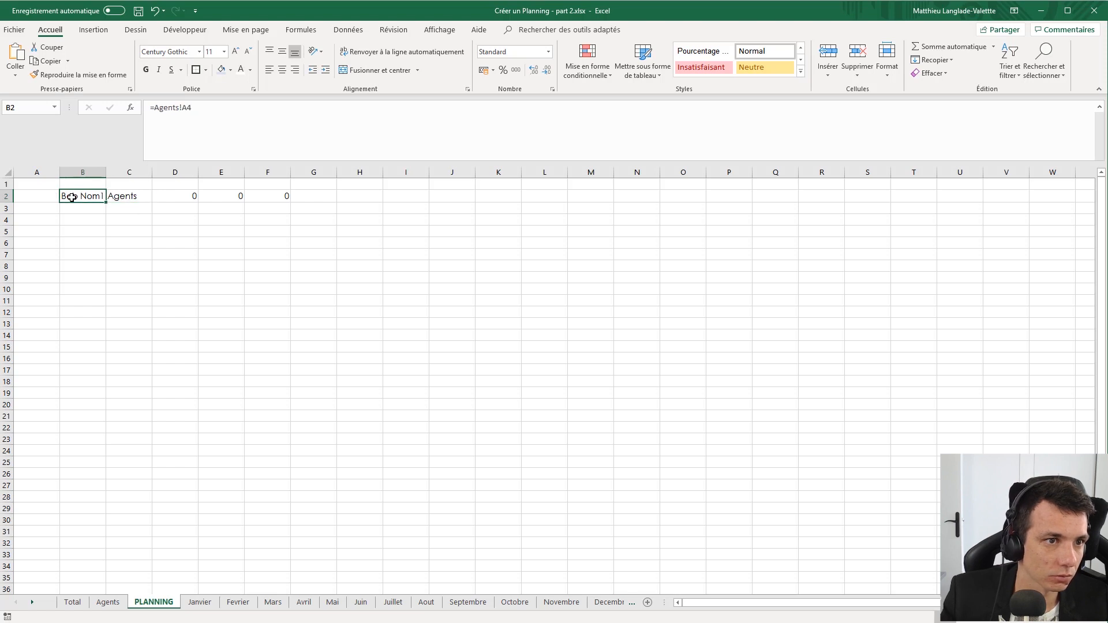
click(130, 200)
drag(202, 108, 139, 108)
key(ctrl+v)
key(BackSpace)
text(5)
key(Tab)
- Replace the formula in D2 with =Agents!A6
drag(206, 107, 132, 100)
key(ctrl+v)
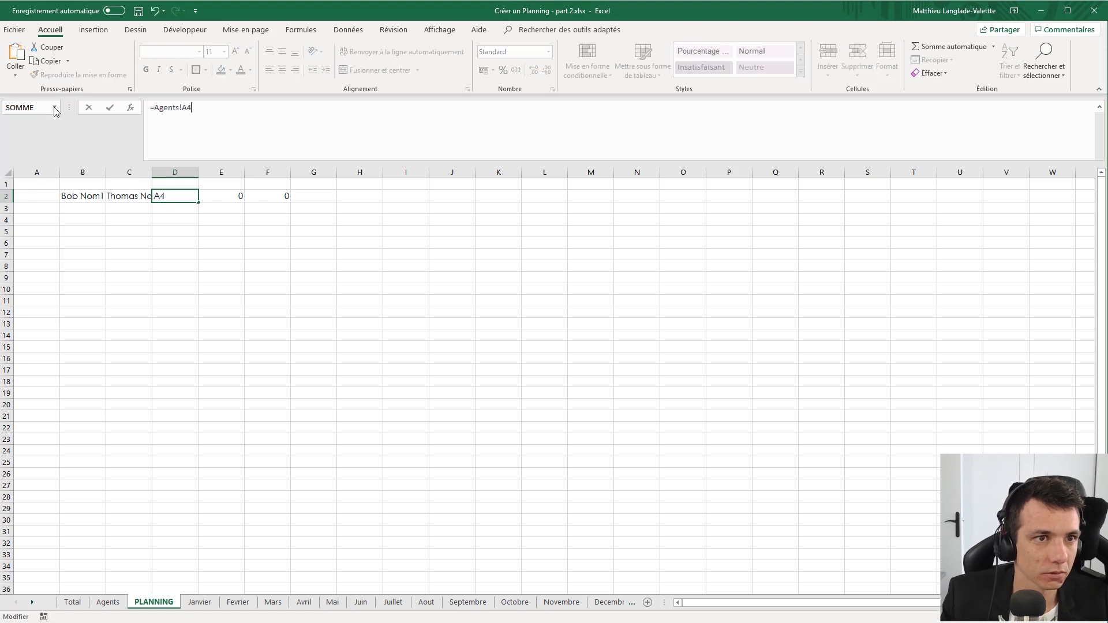
key(BackSpace)
text(6)
key(ctrl+Return)
key(Tab)
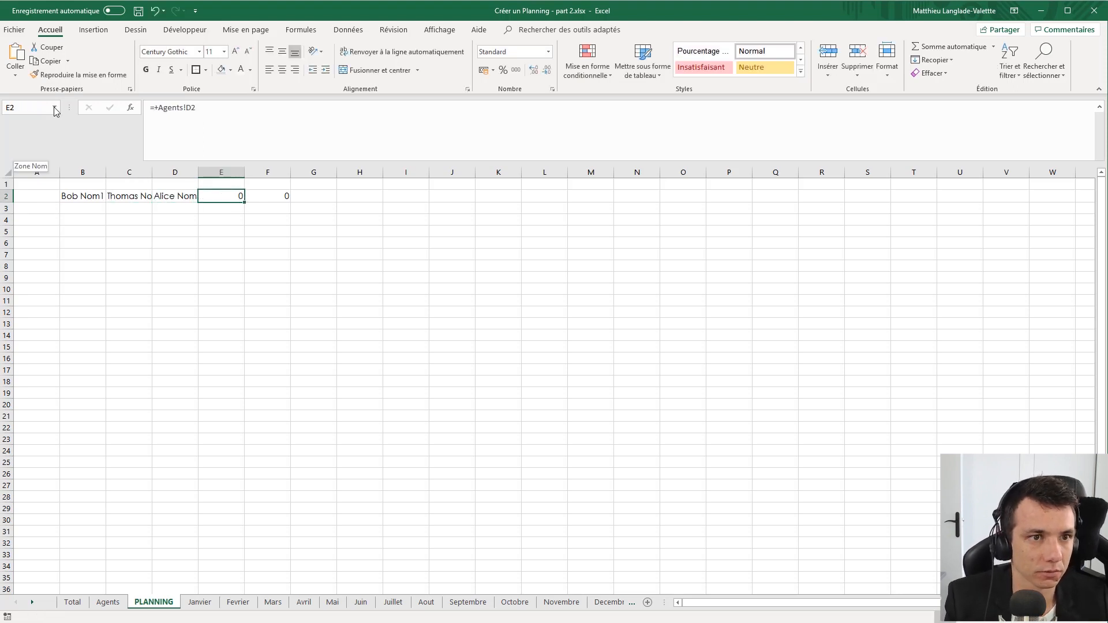
- Replace the formula in E2 with =Agents!A7
drag(213, 109, 8, 115)
key(ctrl+v)
key(BackSpace)
text(7)
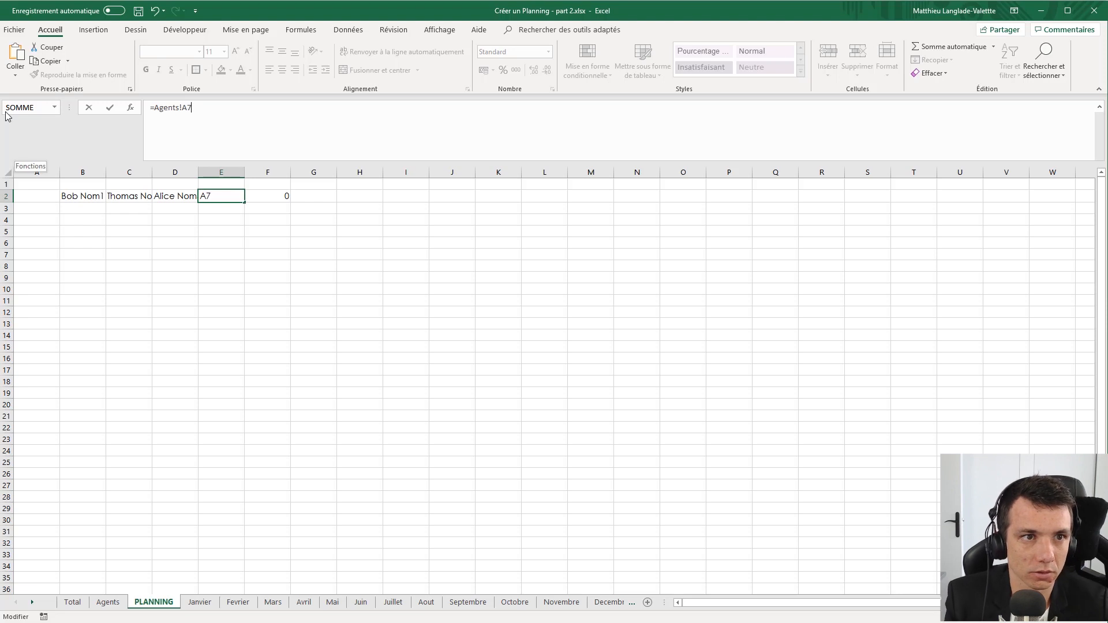
key(Tab)
- Replace the formula in F2 with =Agents!A8
drag(230, 103, 3, 107)
key(ctrl+v)
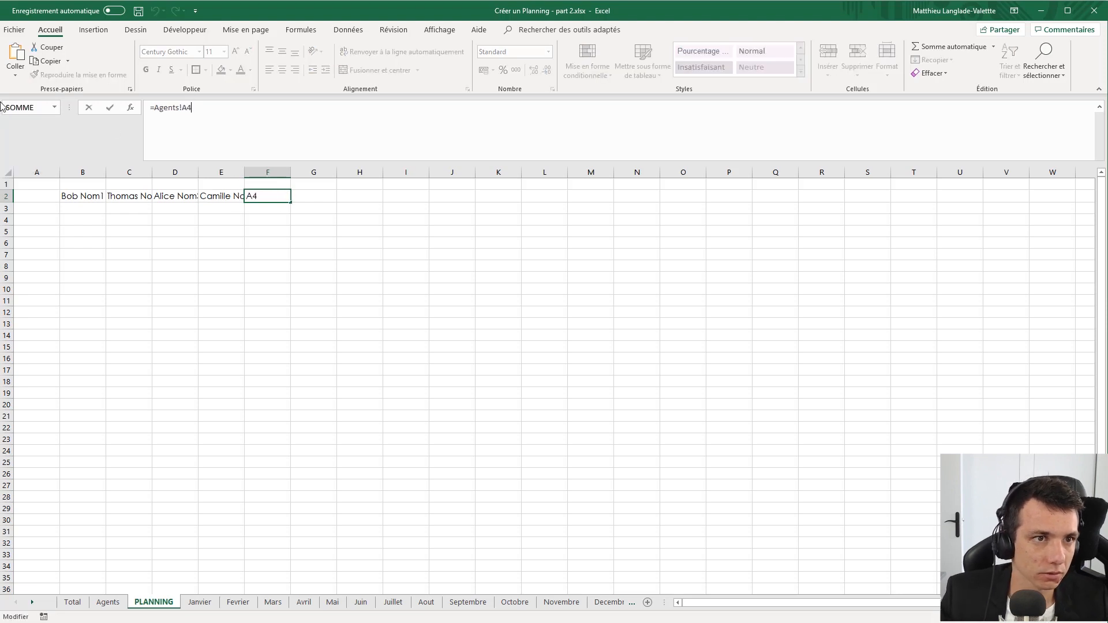
key(BackSpace)
text(8)
key(Return)
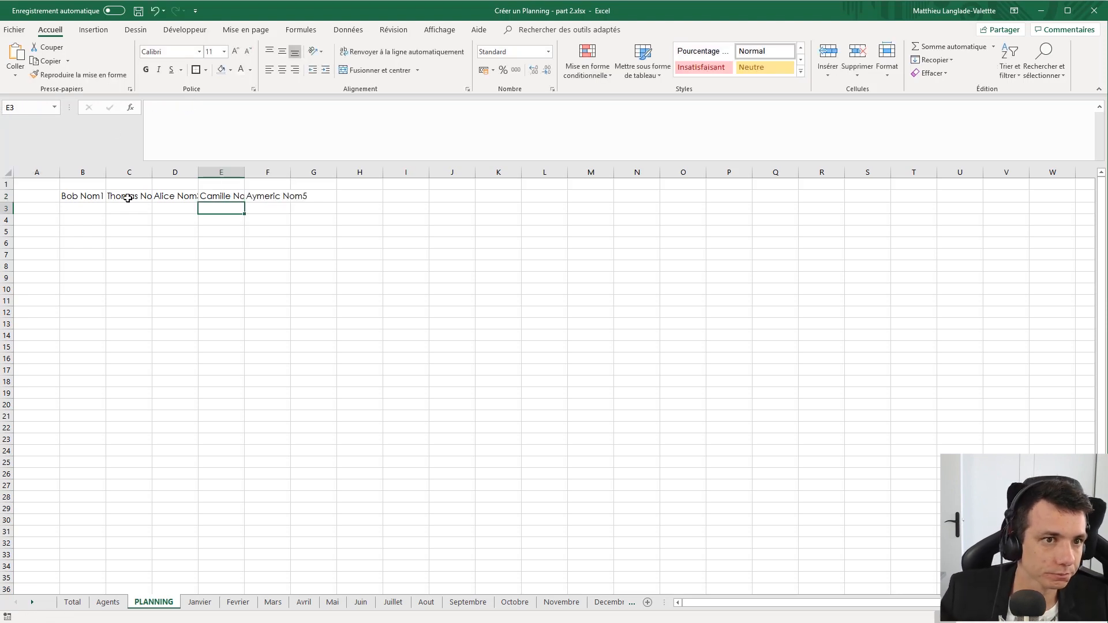
- Widen columns B through G equally so that the full agent names fit
click(95, 203)
click(87, 173)
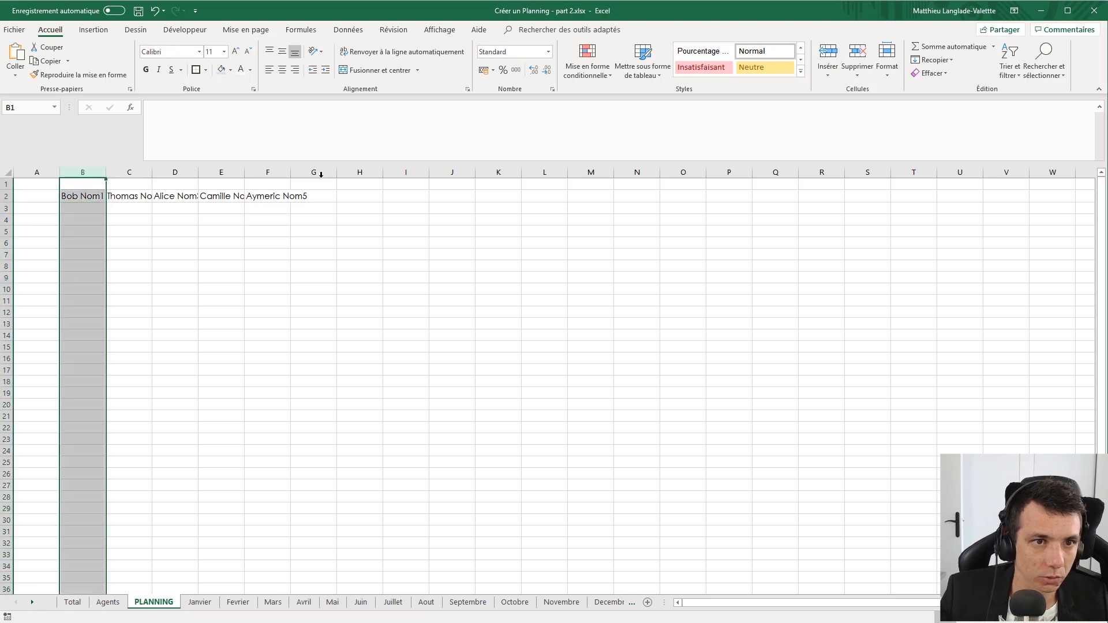
shift+click(321, 174)
drag(337, 172, 403, 172)
click(589, 254)
click(583, 198)
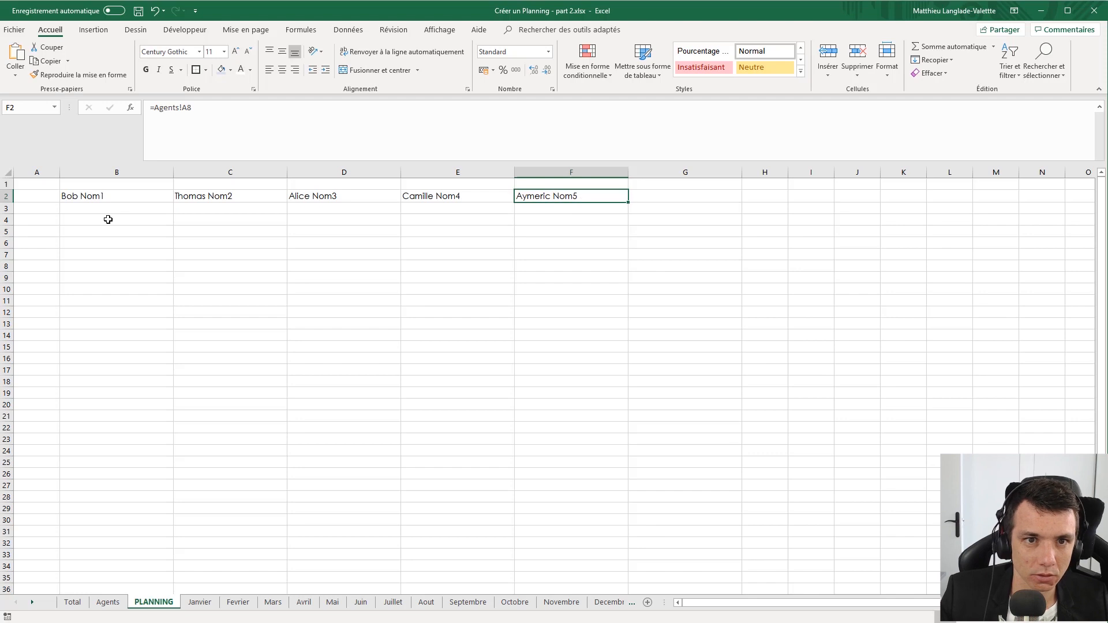
- Unhide rows 3 and 4 of the Janvier sheet and inspect its Jour Sem and day number cells
click(36, 207)
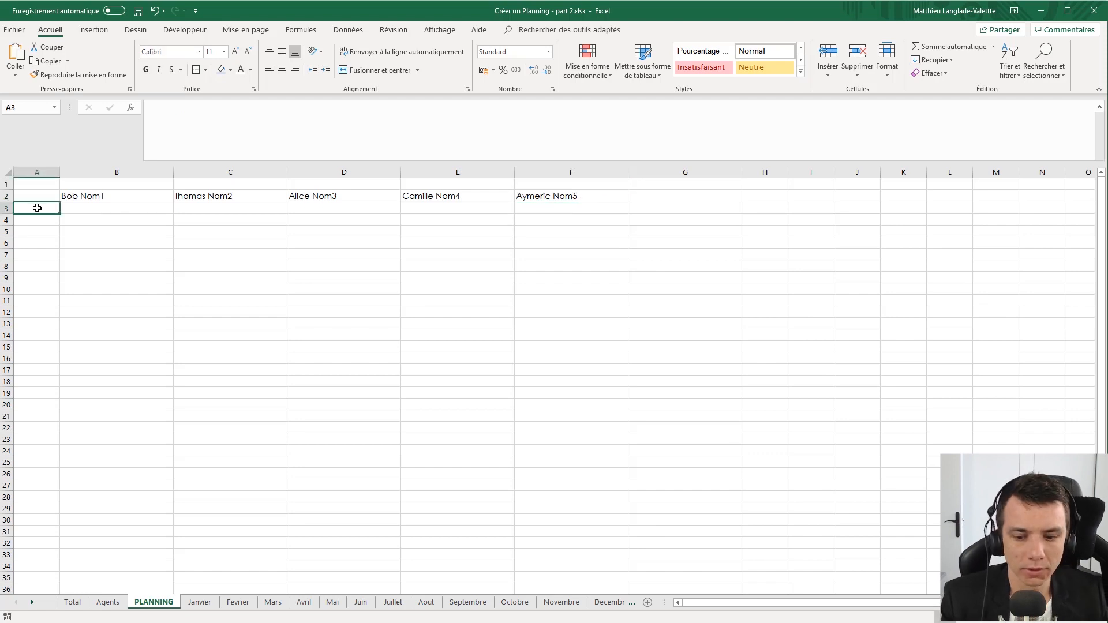
click(200, 602)
click(158, 199)
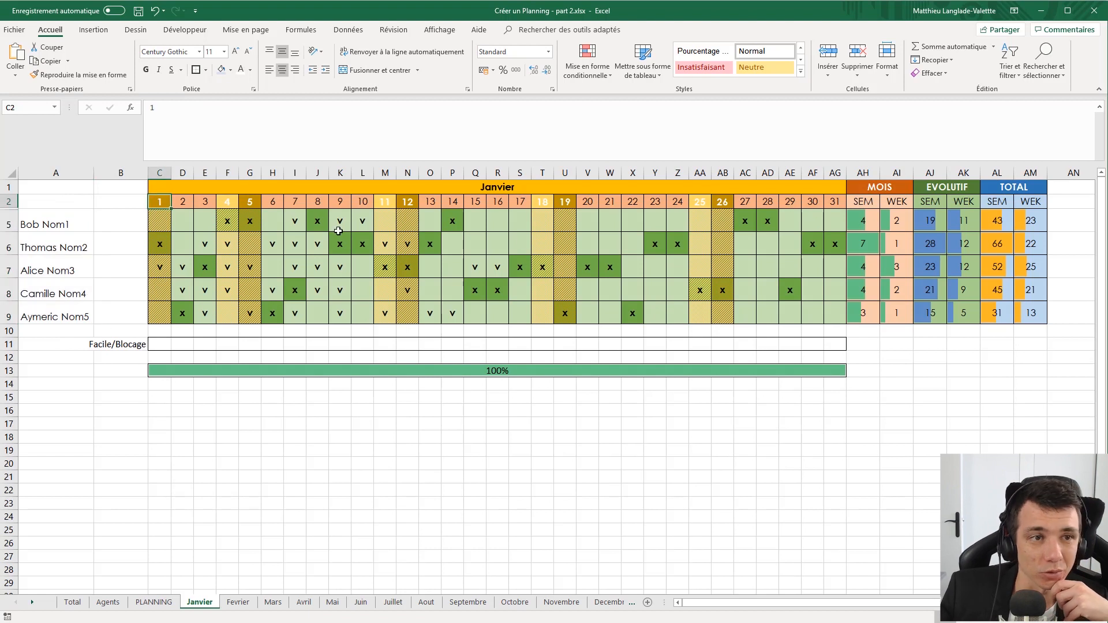
click(829, 202)
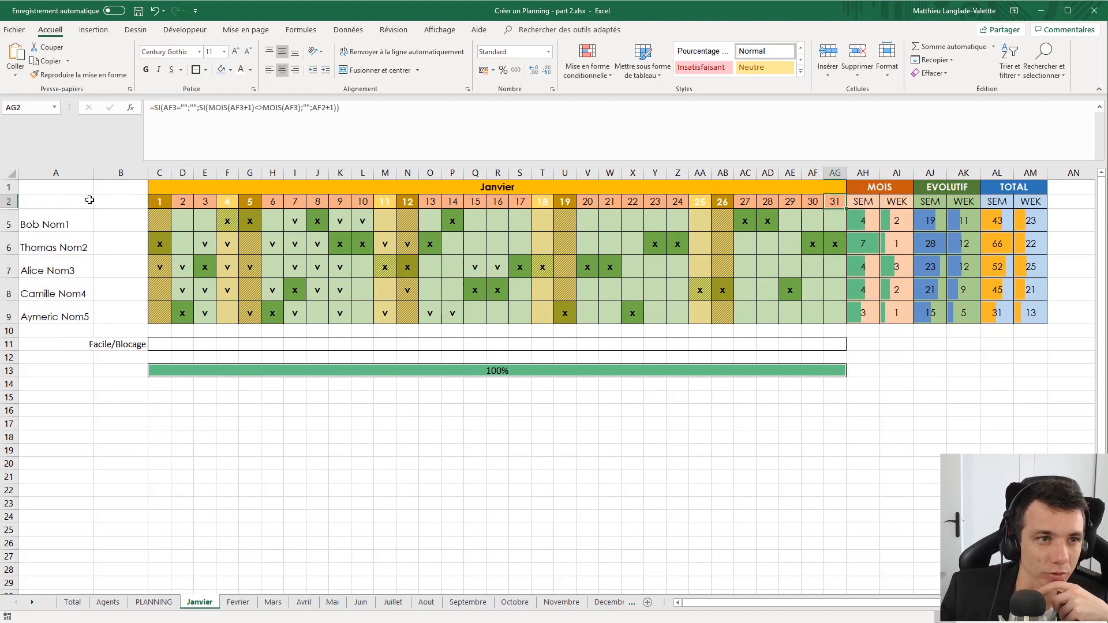
drag(11, 201, 10, 223)
right_click(14, 214)
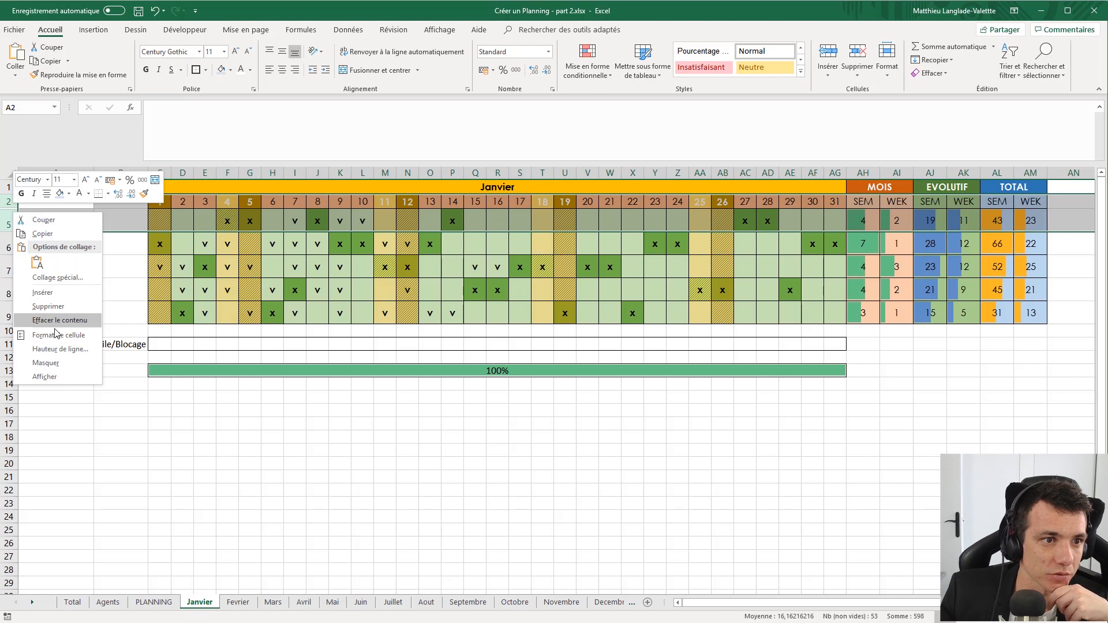
click(45, 376)
click(340, 372)
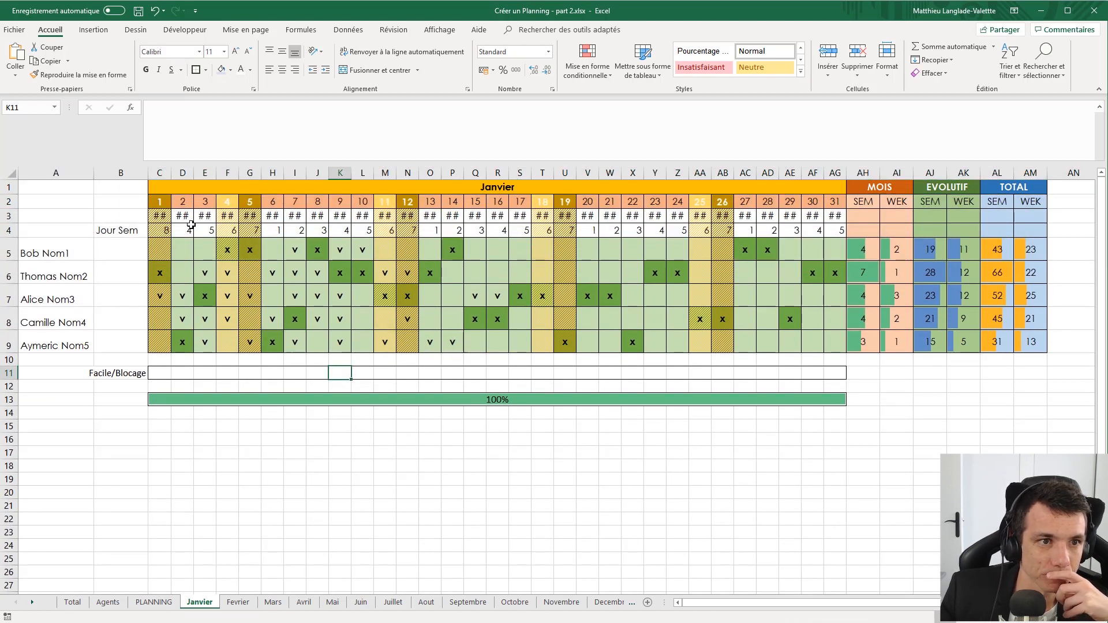
drag(171, 230, 195, 231)
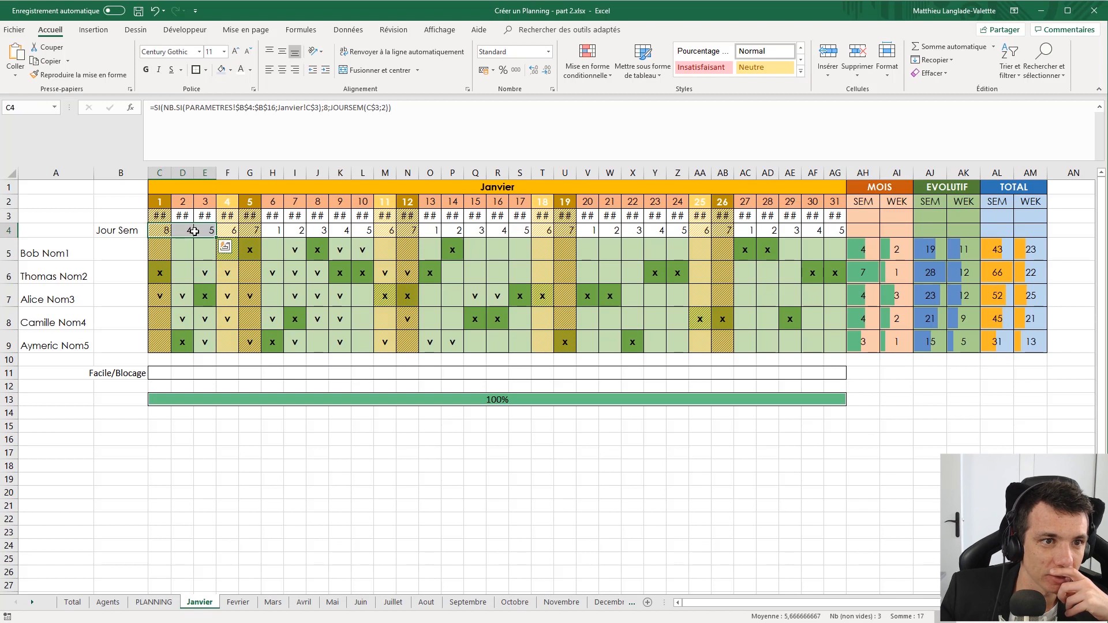
click(159, 201)
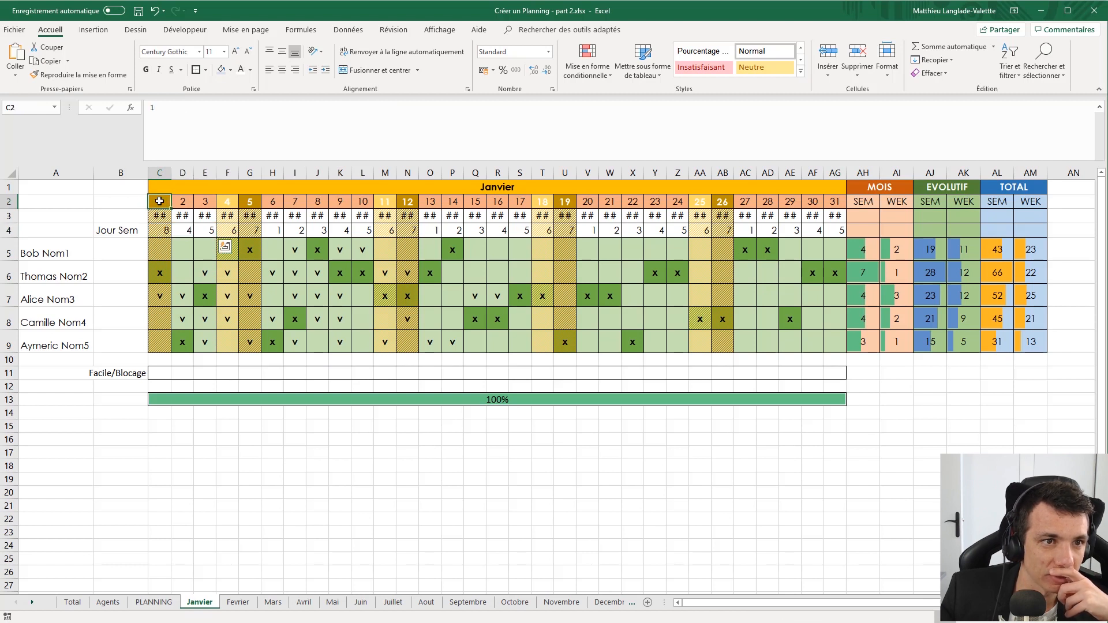
click(83, 603)
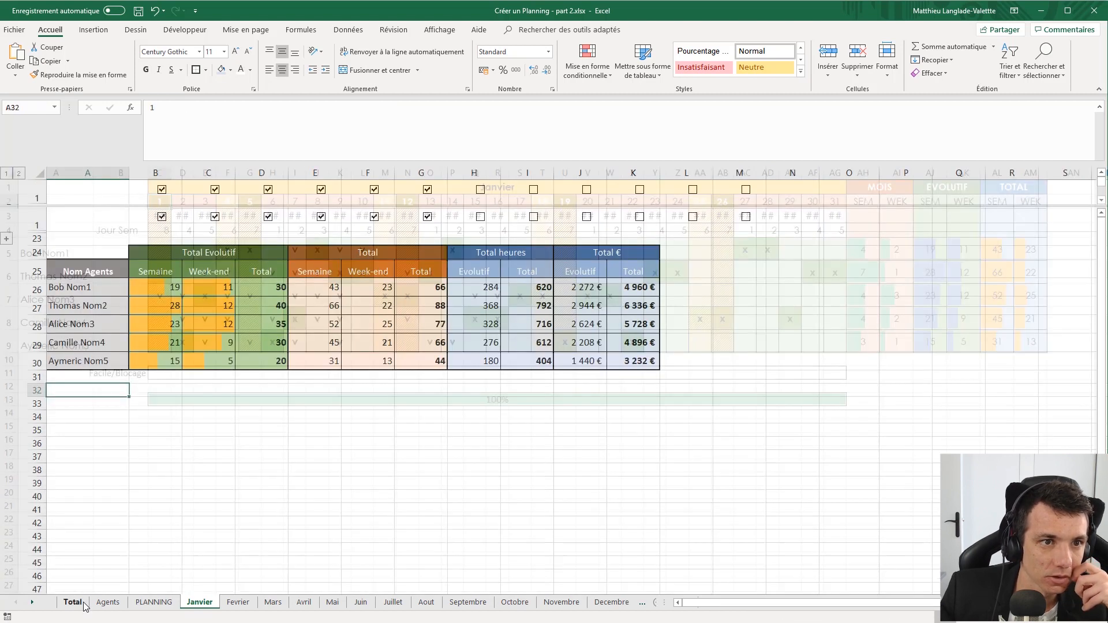
- Enter 1 in A3 of the PLANNING sheet as the first day and 1 in A2 as the month number
click(154, 601)
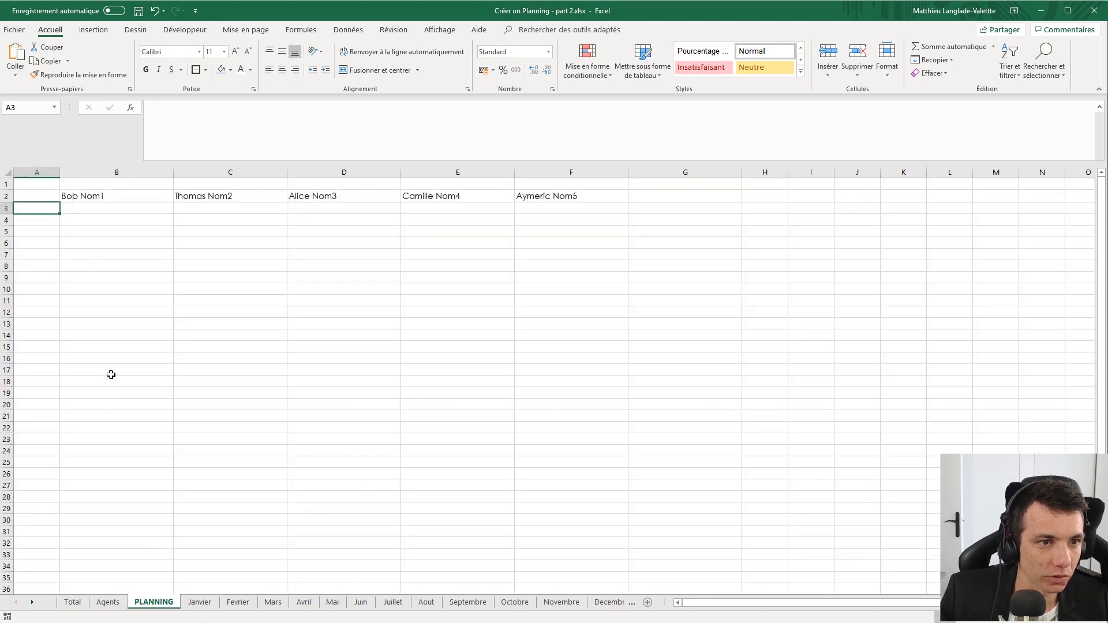
drag(36, 198, 36, 208)
click(38, 207)
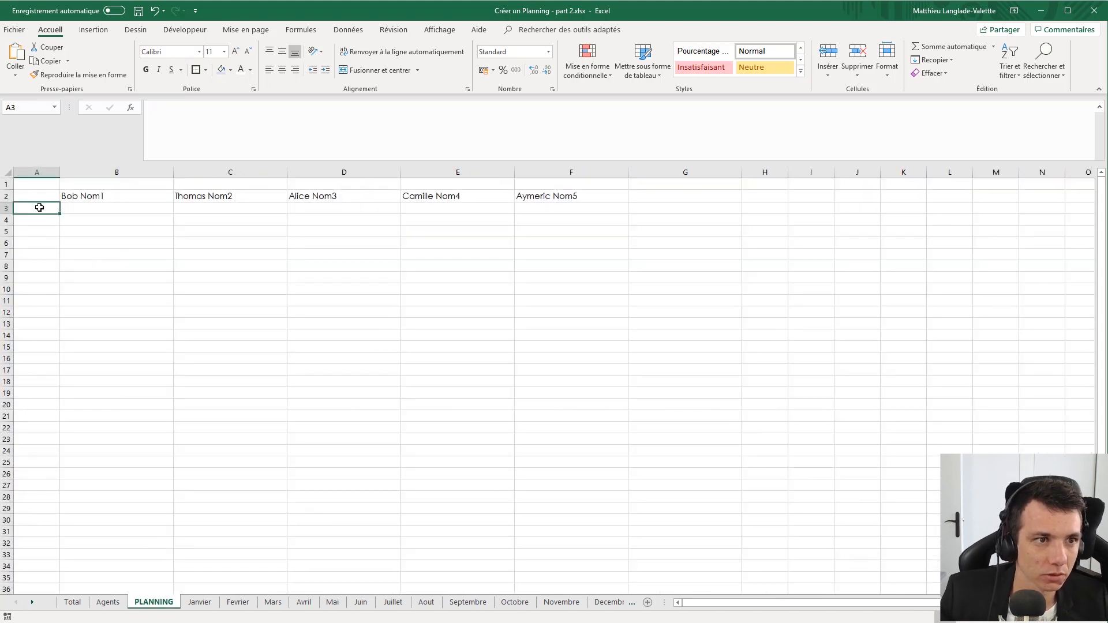
text(1)
click(43, 223)
click(51, 198)
text(1)
key(Return)
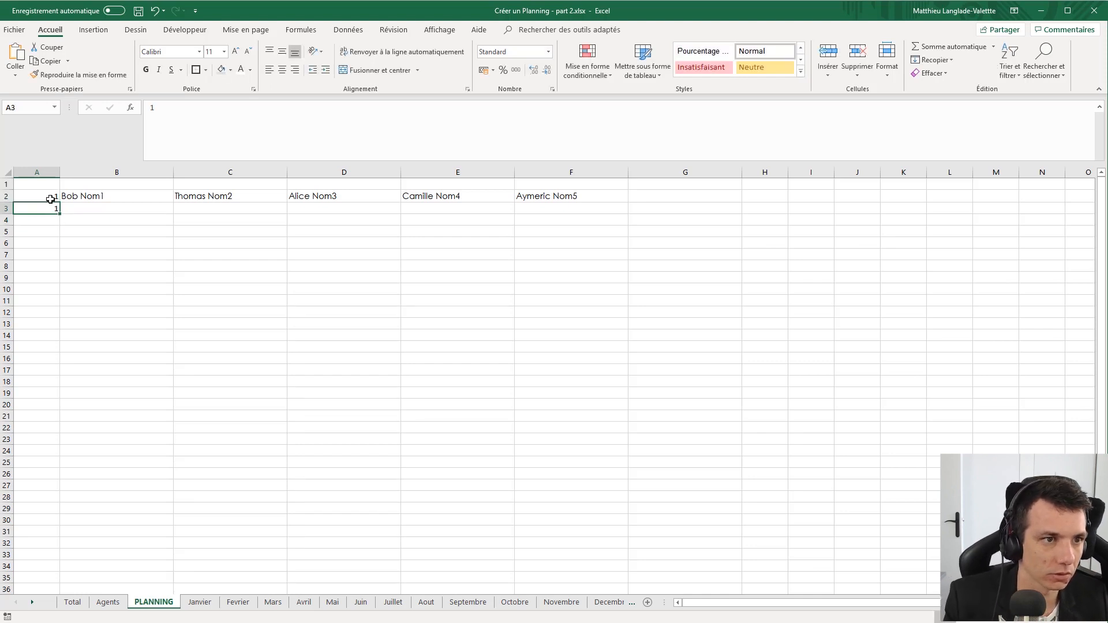
- Enter a formula in A4 that adds 1 to A3 and fill it down to A33 to number the days
key(Return)
text(+)
key(Up)
text(+1)
key(Return)
click(53, 219)
drag(60, 235, 55, 567)
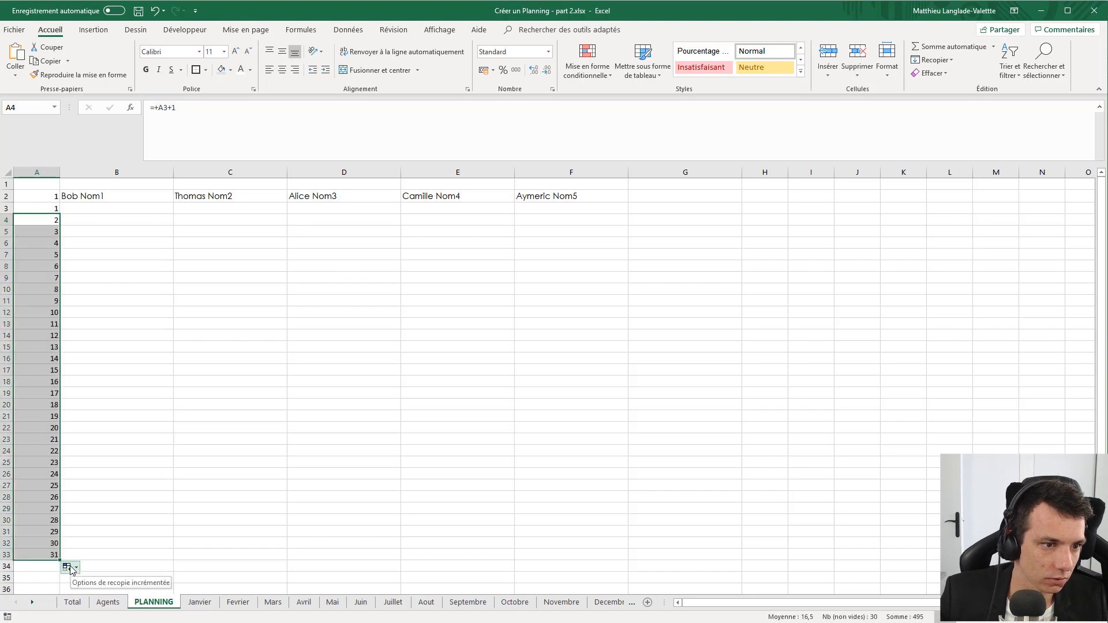
click(113, 521)
- Insert a new column before the agent names and enter the header "joursem" in B2
right_click(84, 173)
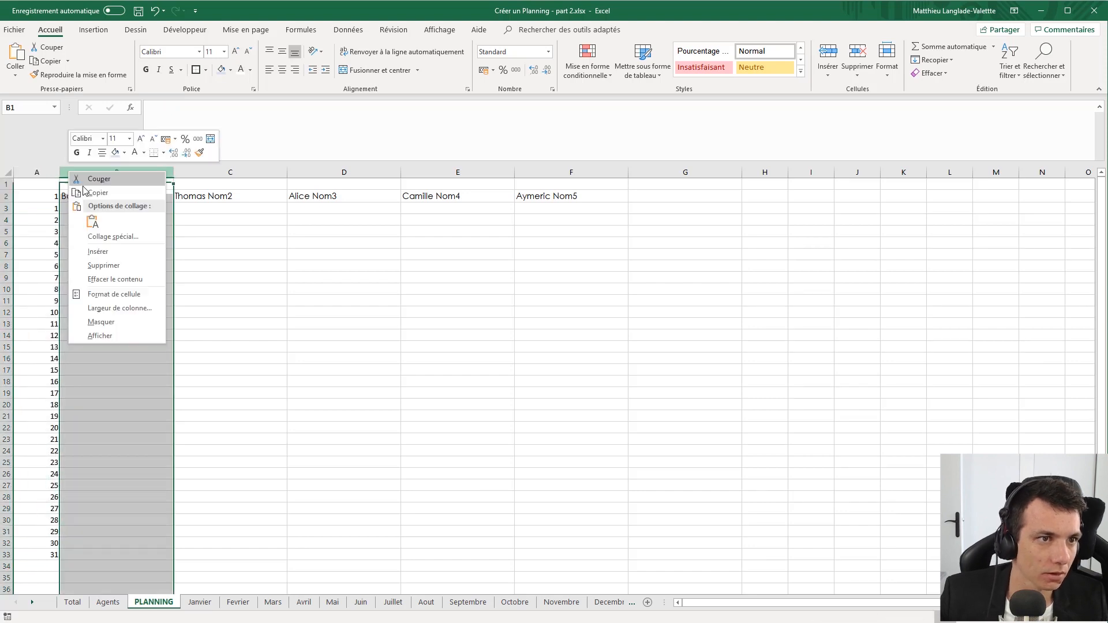
click(98, 252)
click(195, 260)
click(79, 194)
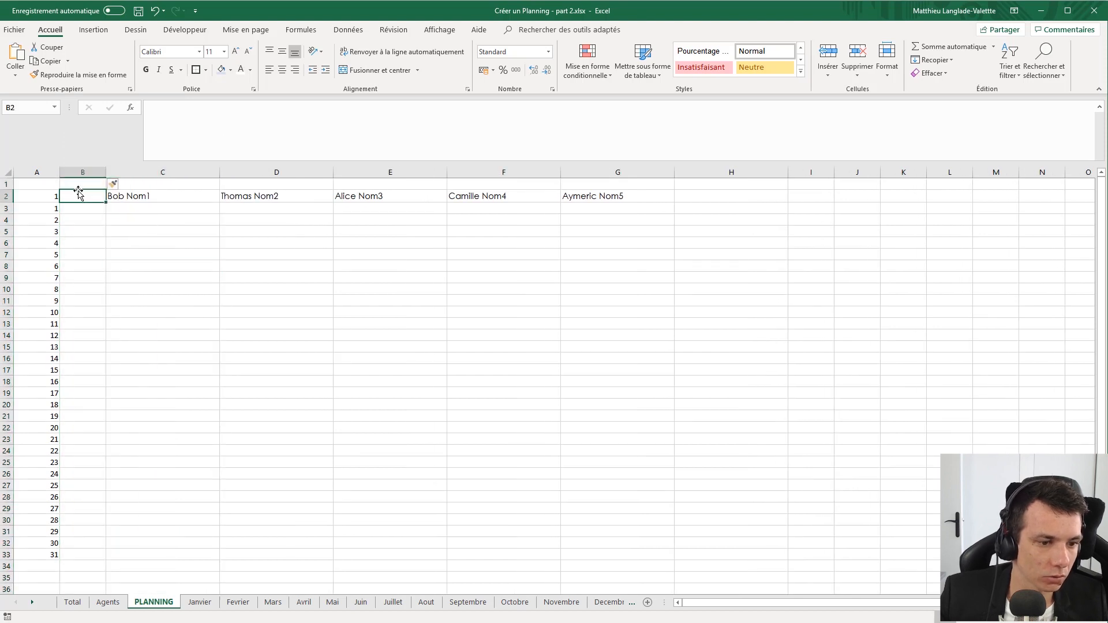
text(jours m)
key(Return)
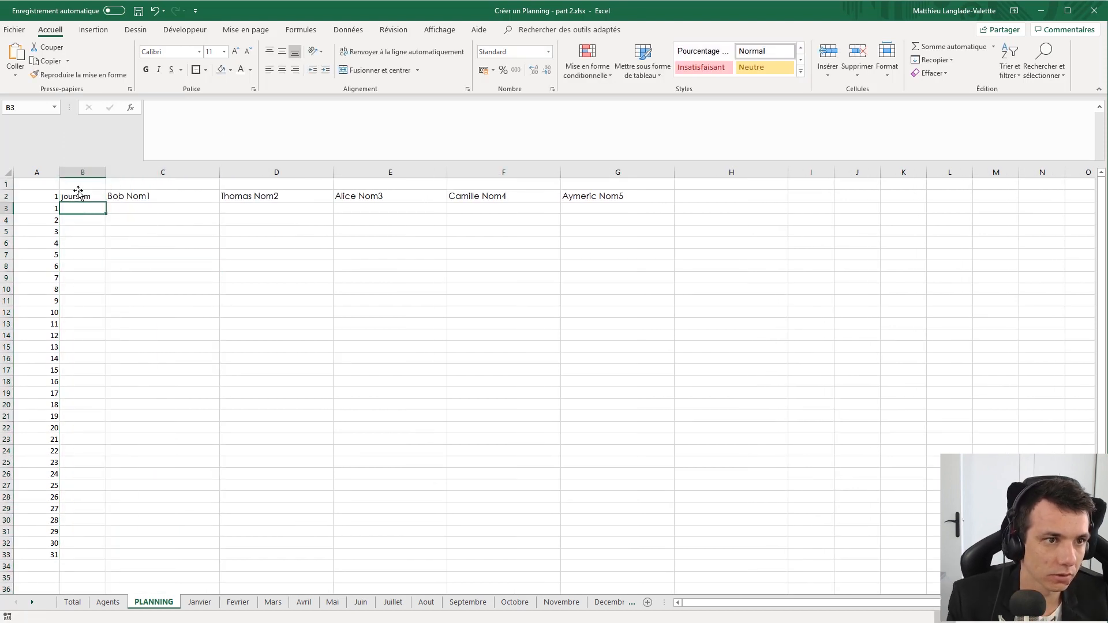
- Link cell A1 of the PLANNING sheet to the year 2020 on the PARAMETRES sheet
text(+)
key(Escape)
key(Up)
key(Left)
key(Up)
text(+)
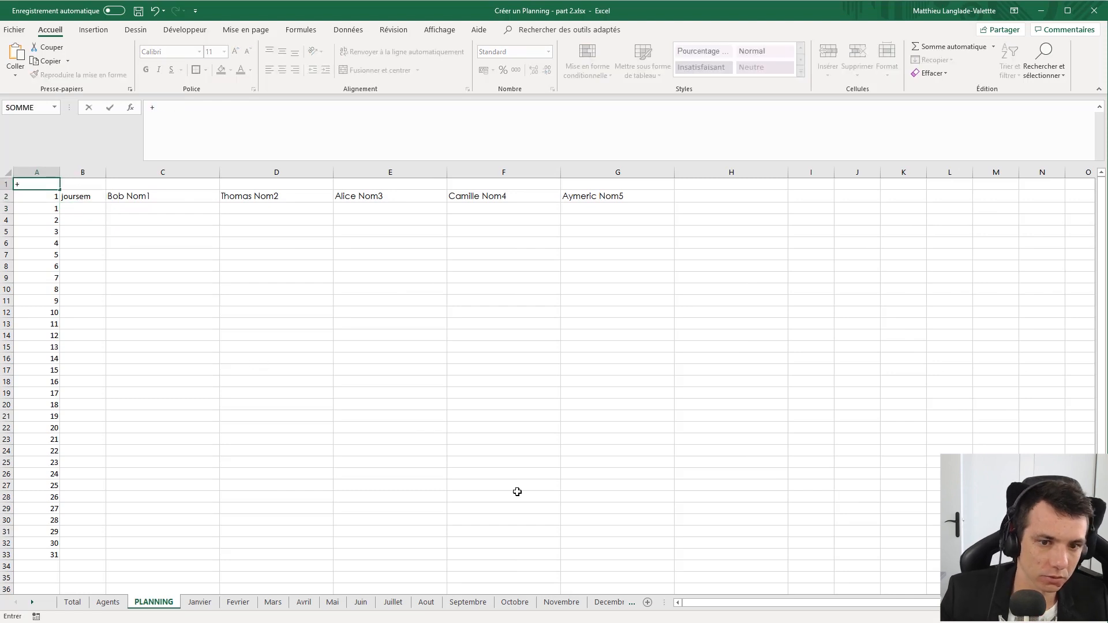
click(614, 605)
click(621, 607)
scroll(190, 238, up, 3)
click(201, 190)
key(Return)
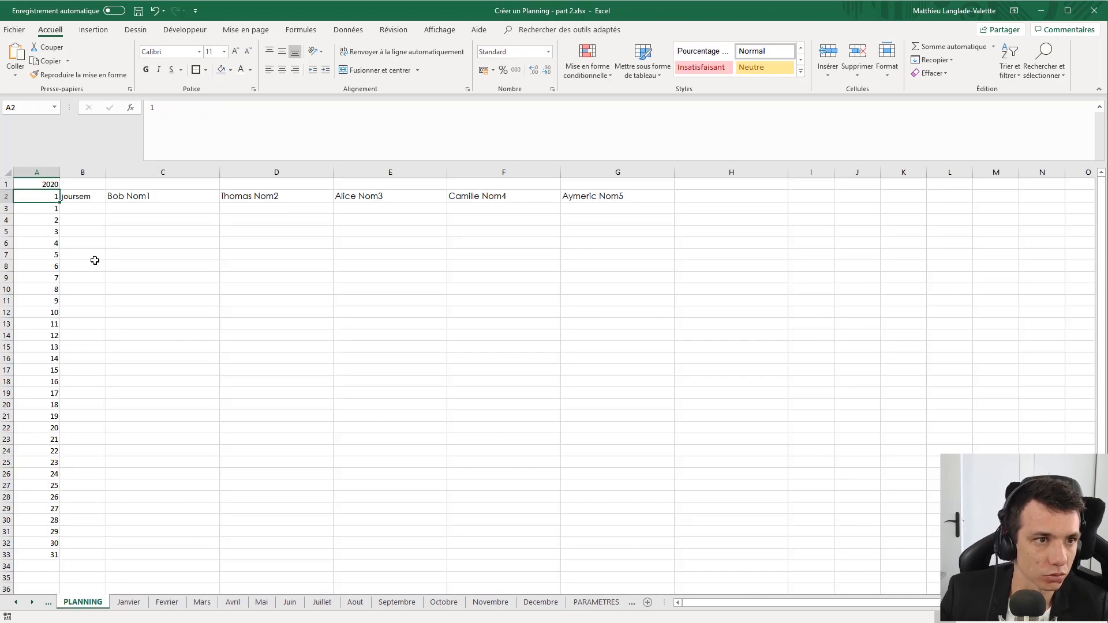
- Center the month number in A2 horizontally and vertically, make it bold and set its font size to 14
click(46, 184)
click(53, 197)
click(282, 70)
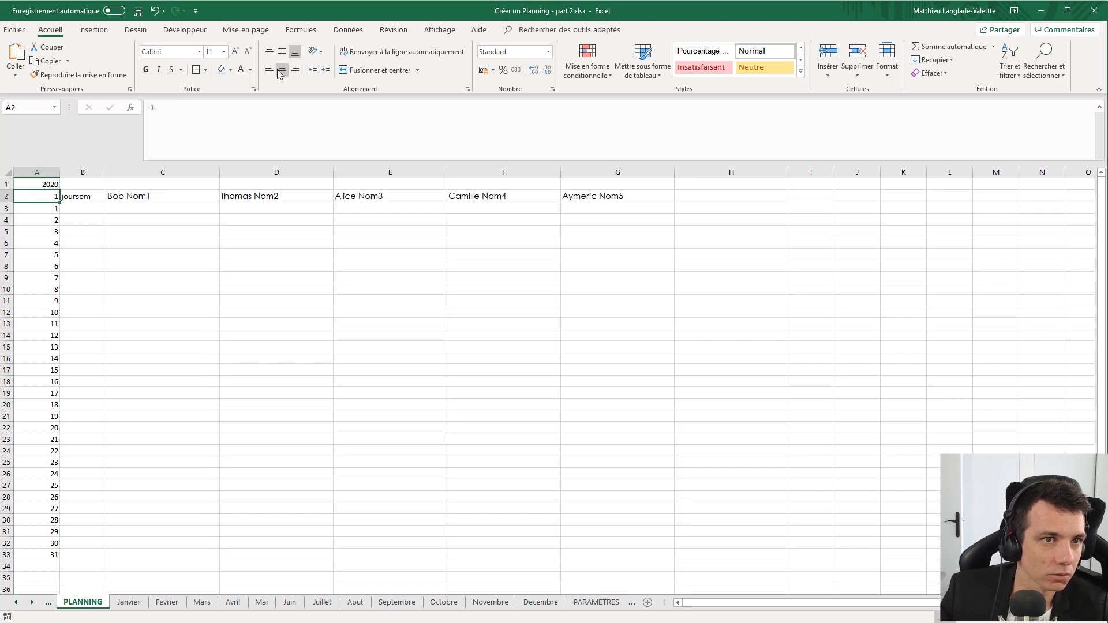
click(281, 52)
click(146, 70)
double_click(235, 52)
click(110, 219)
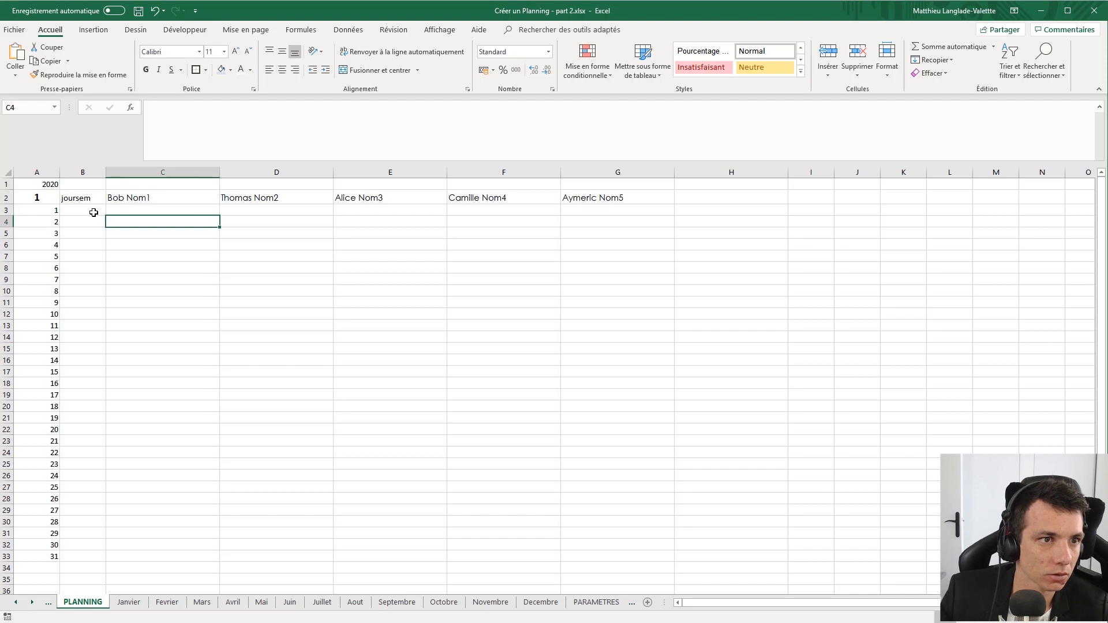
- Make row 2 taller and center the header cells A2:G2 horizontally and vertically
drag(8, 203, 617, 205)
click(282, 69)
click(282, 53)
click(282, 70)
click(282, 53)
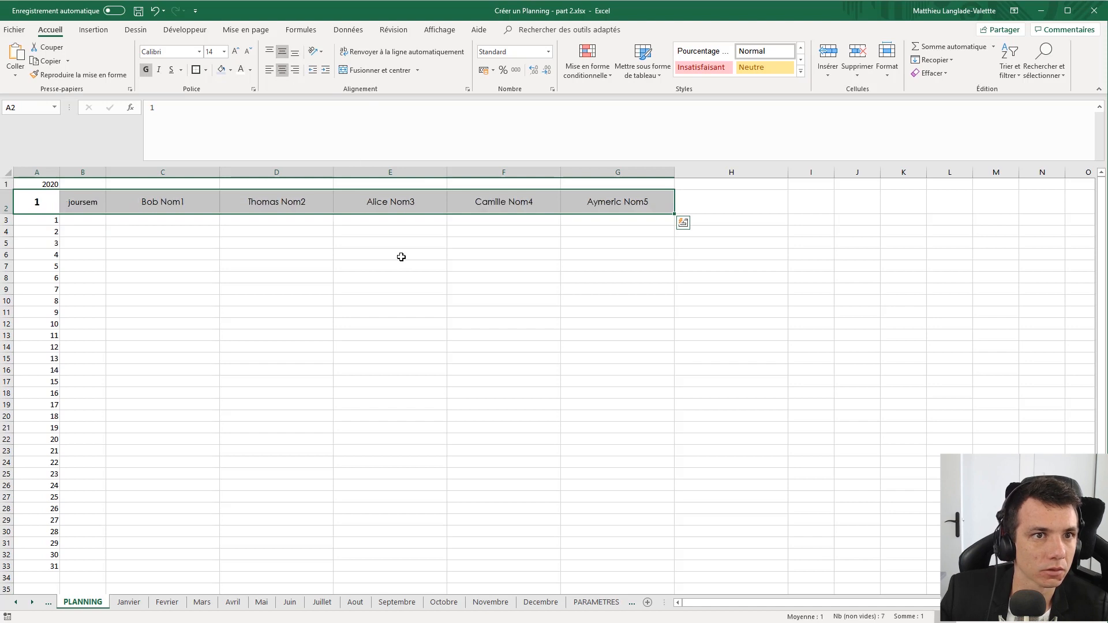
drag(399, 266, 388, 274)
click(91, 221)
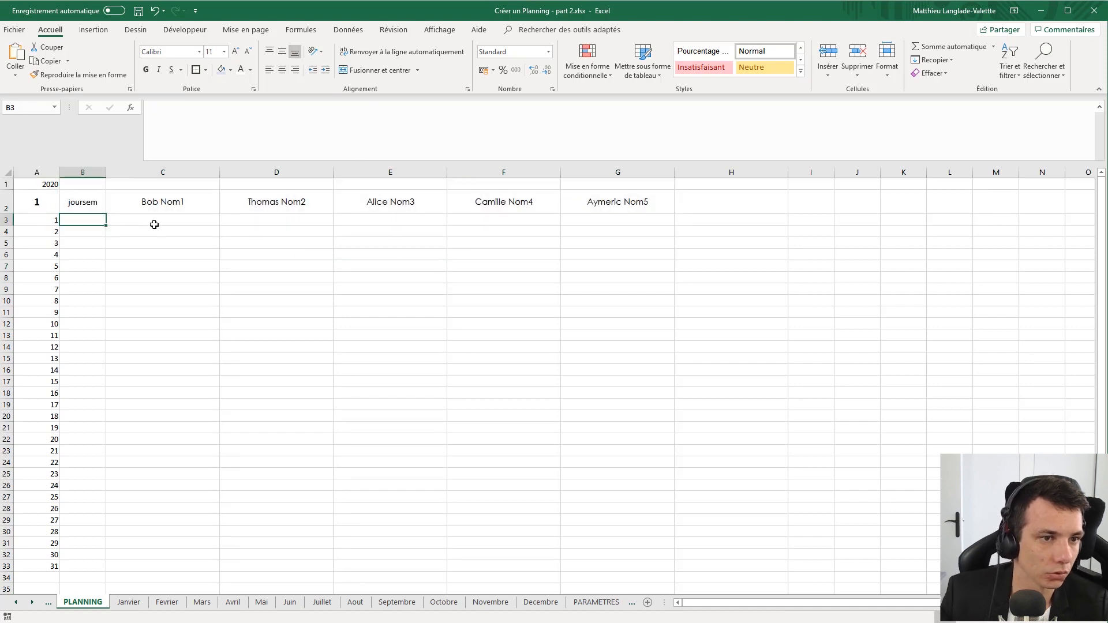
- Start a weekday formula in B3 with the JOURSEM function and a nested DATE function
text(=)
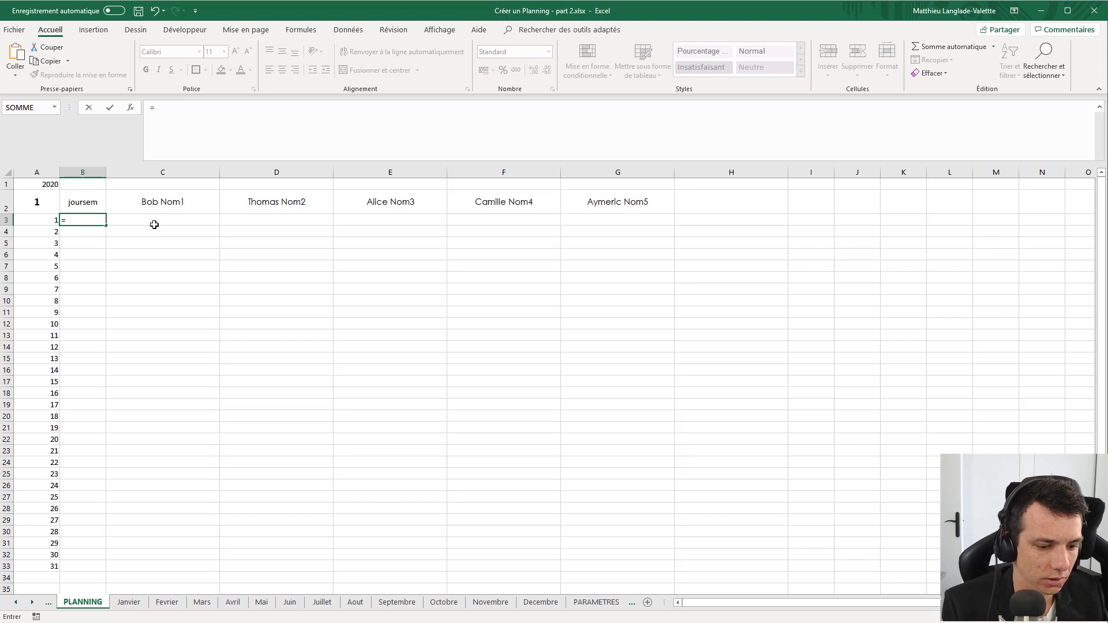
text(jour)
key(Down)
key(Down)
key(Down)
key(Tab)
key(Left)
key(Right)
key(BackSpace)
key(BackSpace)
text(date)
key(Tab)
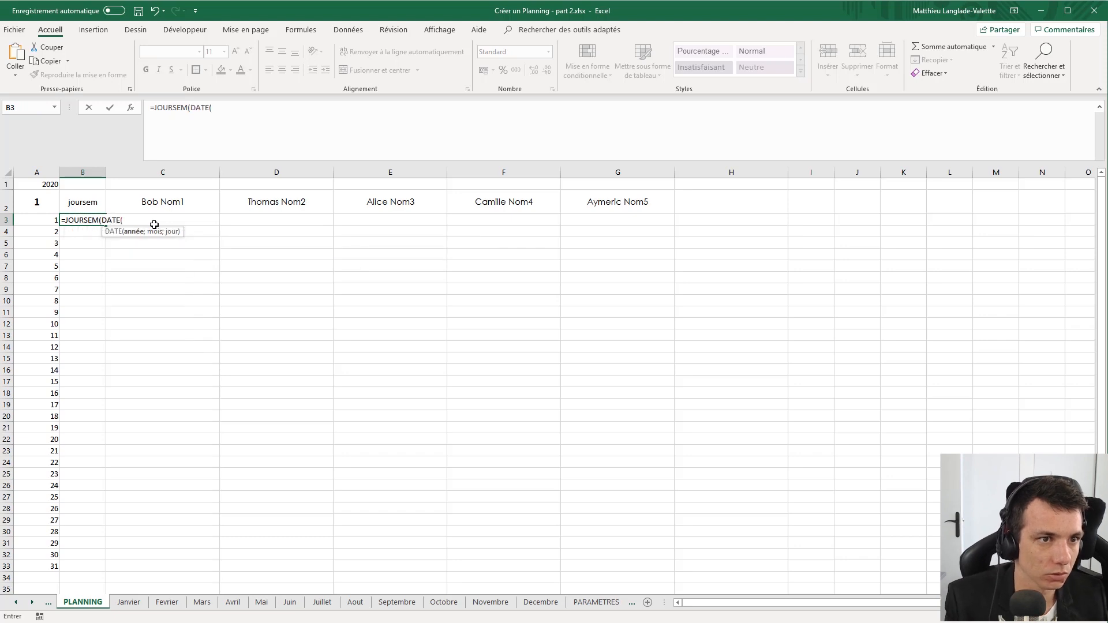
- Use the year cell A1 as an absolute reference, $A$1, for the year argument of DATE
click(49, 183)
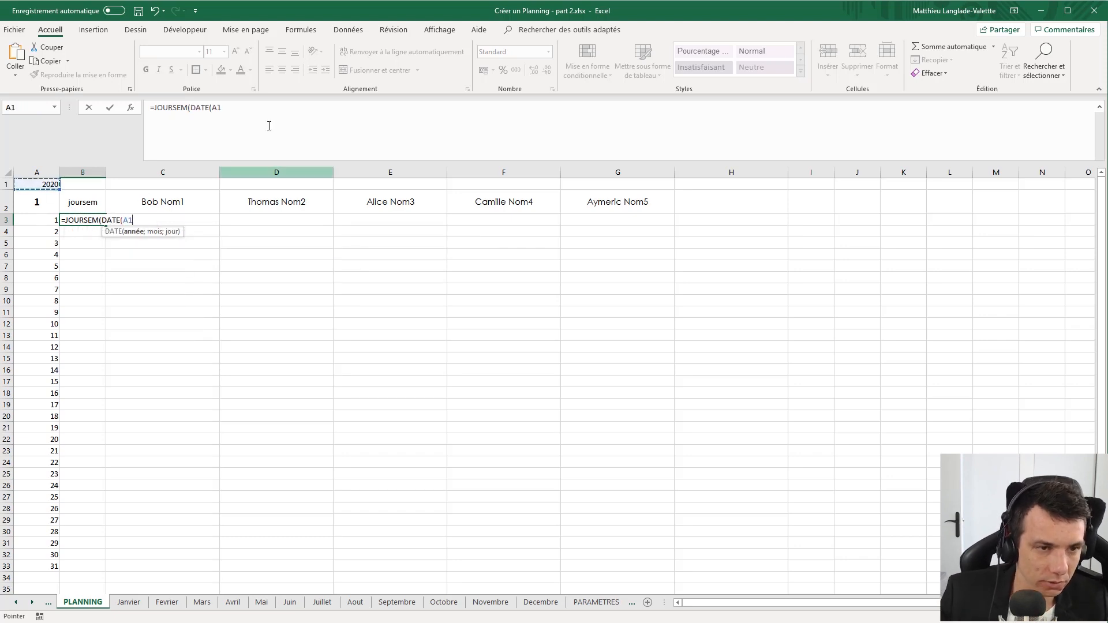
click(217, 109)
text($)
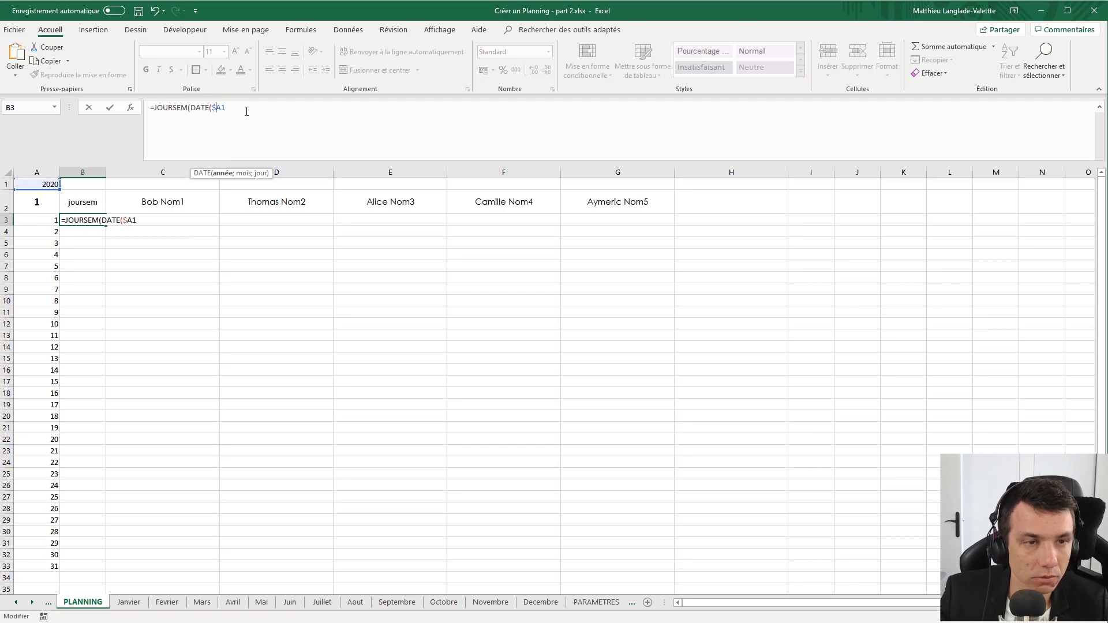
click(223, 109)
text($)
text(;)
- Add the month cell A2 as an absolute reference, $A$2, for the month argument of DATE
click(34, 199)
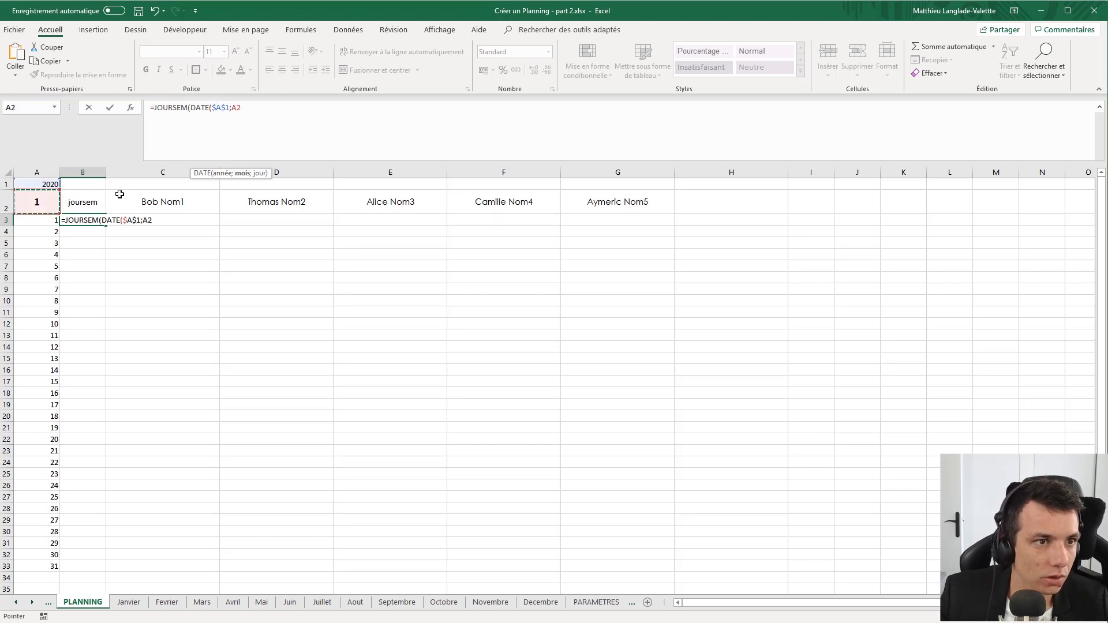
key(F4)
key(F4)
click(233, 108)
text($1)
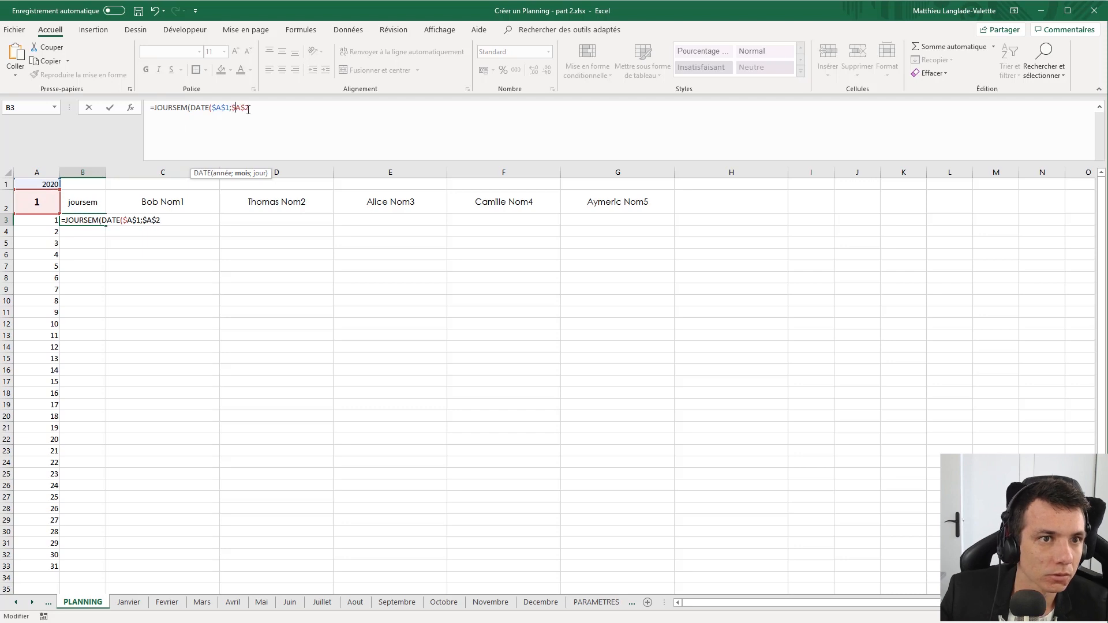
text(;)
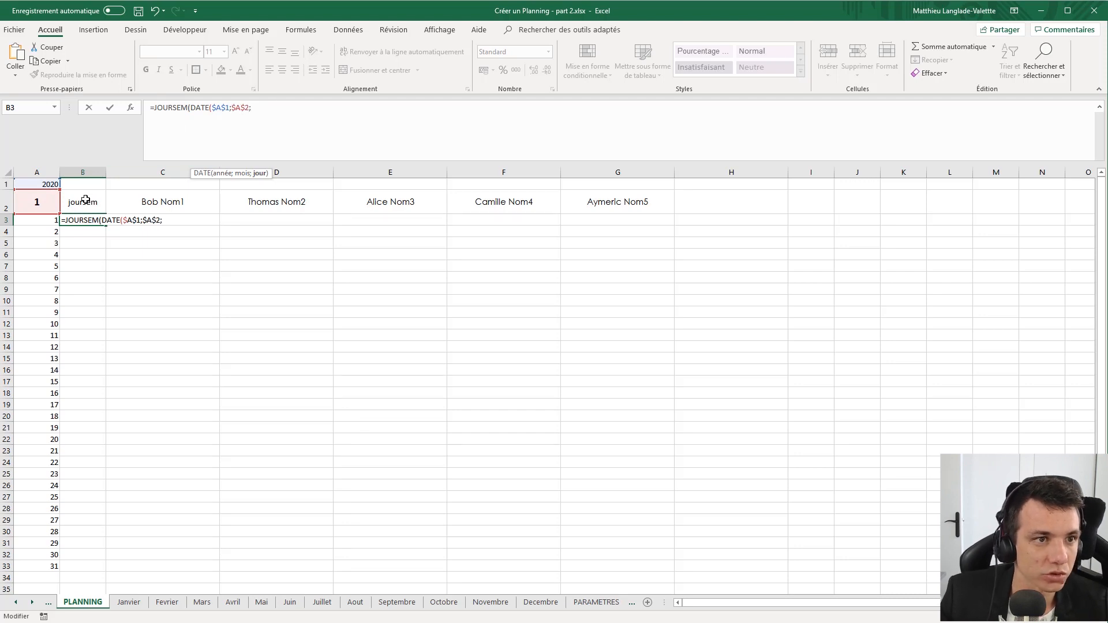
- Add A3 as the day argument, close DATE, and complete JOURSEM with return type 2 (Monday 1 to Sunday 7)
click(44, 219)
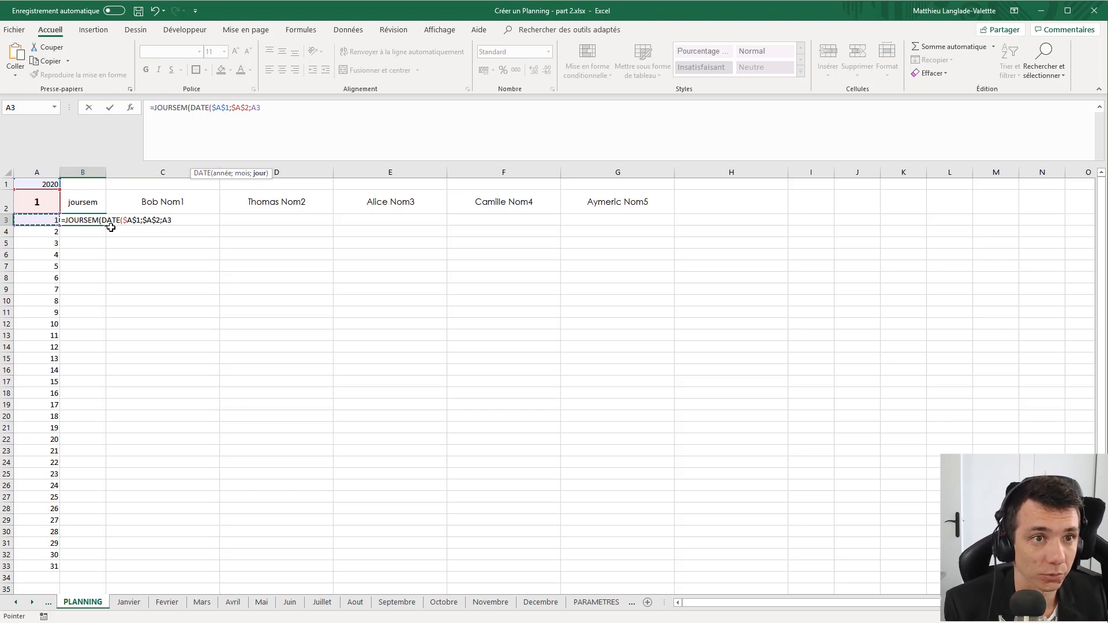
text())
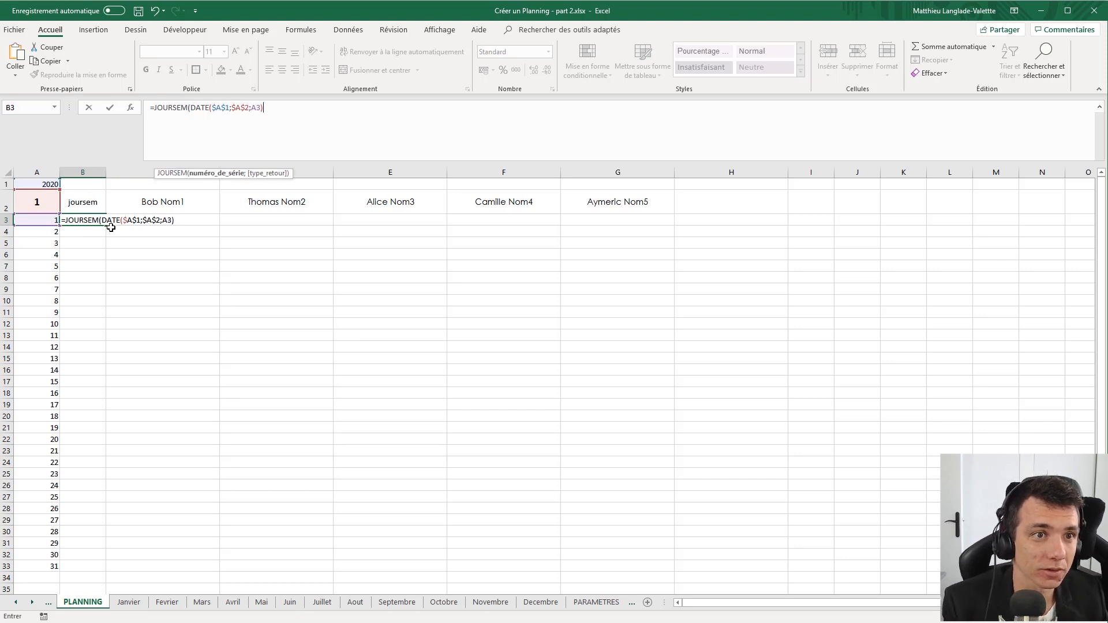
text(;)
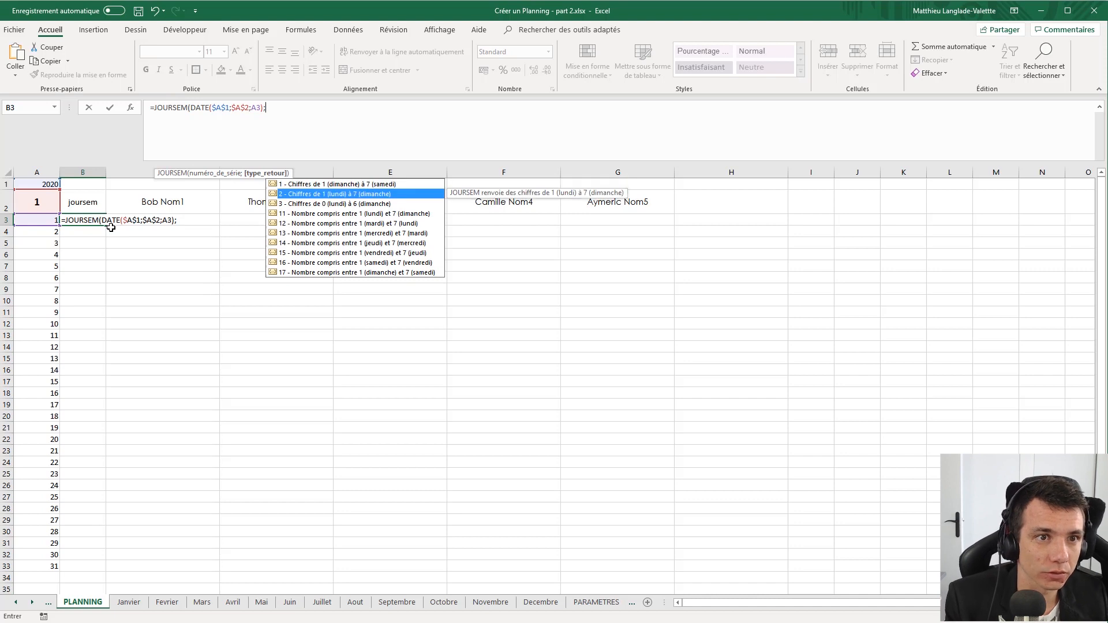
text(2))
- Place the insertion point between the equals sign and JOURSEM in the B3 formula
click(187, 133)
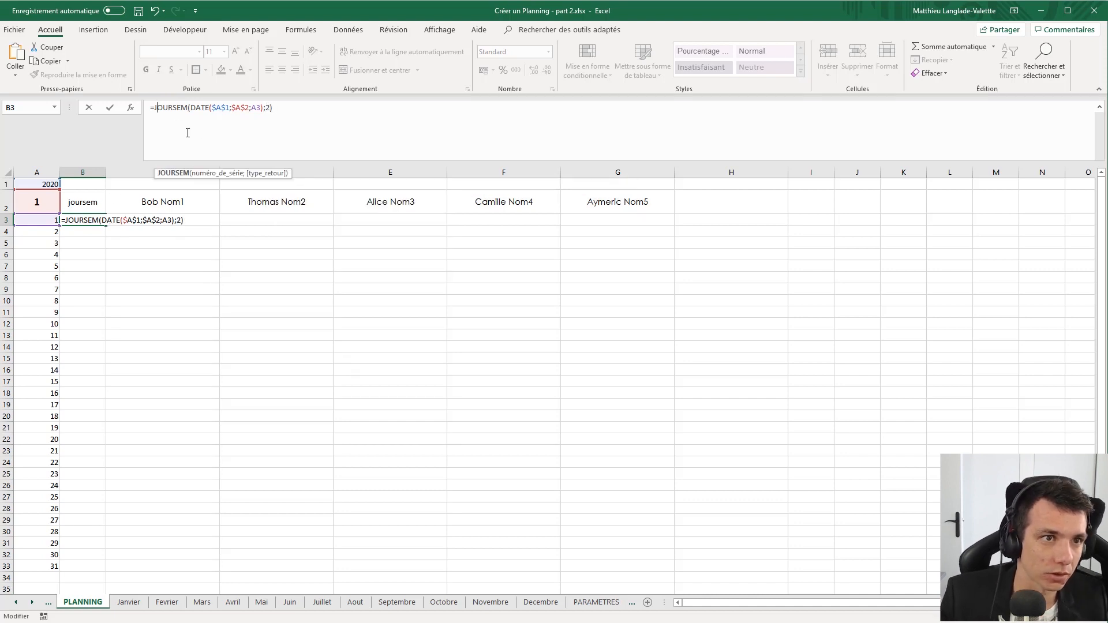
click(154, 108)
drag(157, 108, 265, 110)
click(154, 109)
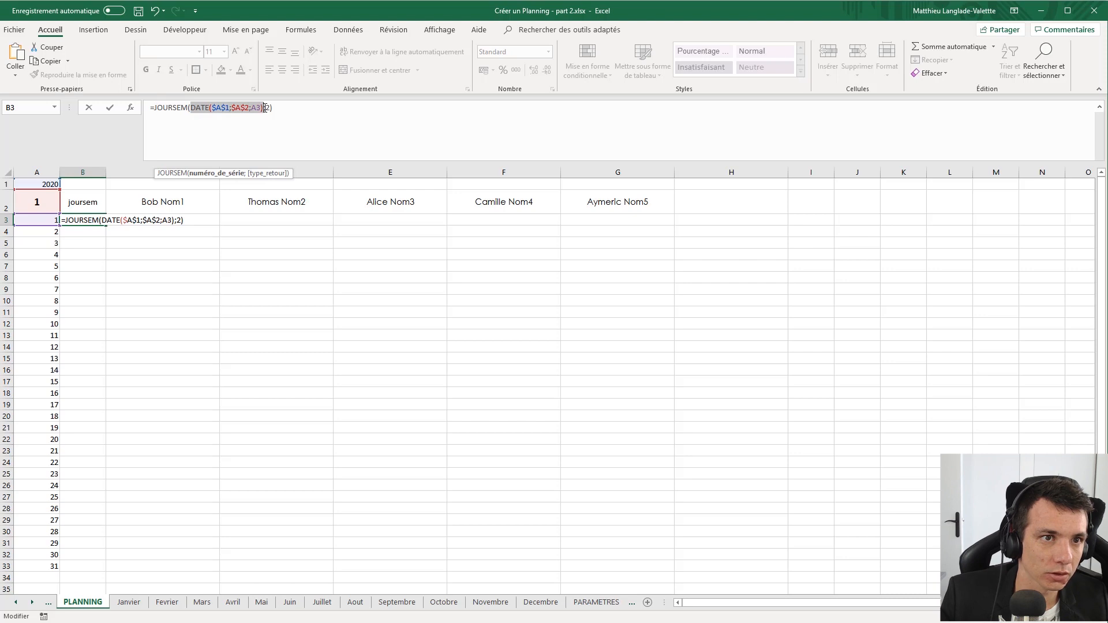
- Wrap the JOURSEM formula in B3 with a SI function whose test begins with NB.SI( followed by a copy of the DATE expression
click(155, 107)
text(SI()
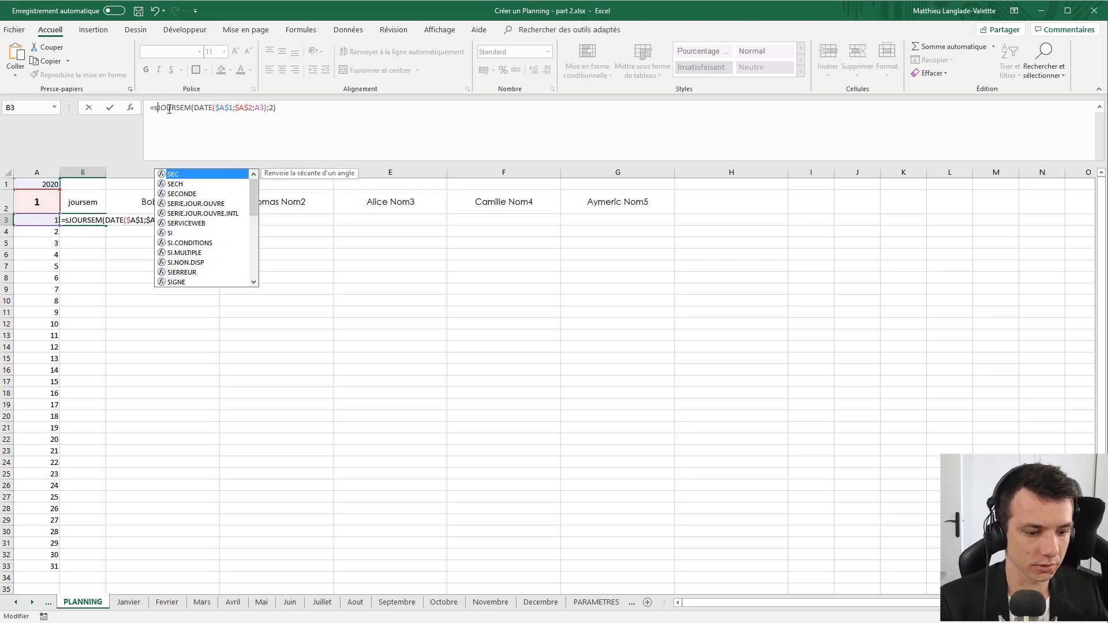
key(ctrl+v)
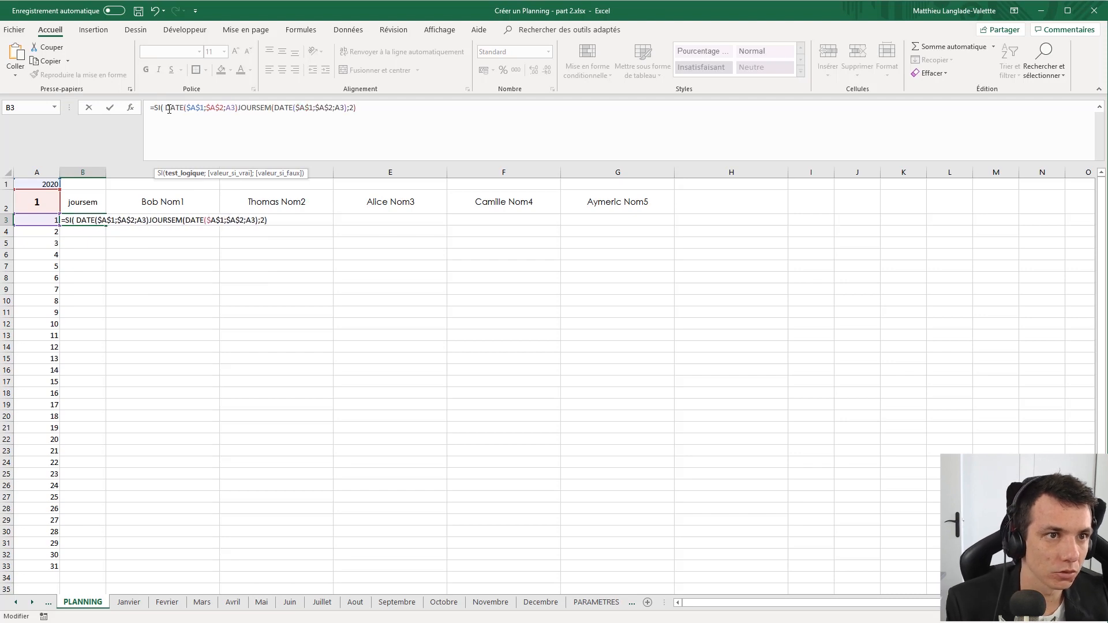
key(BackSpace)
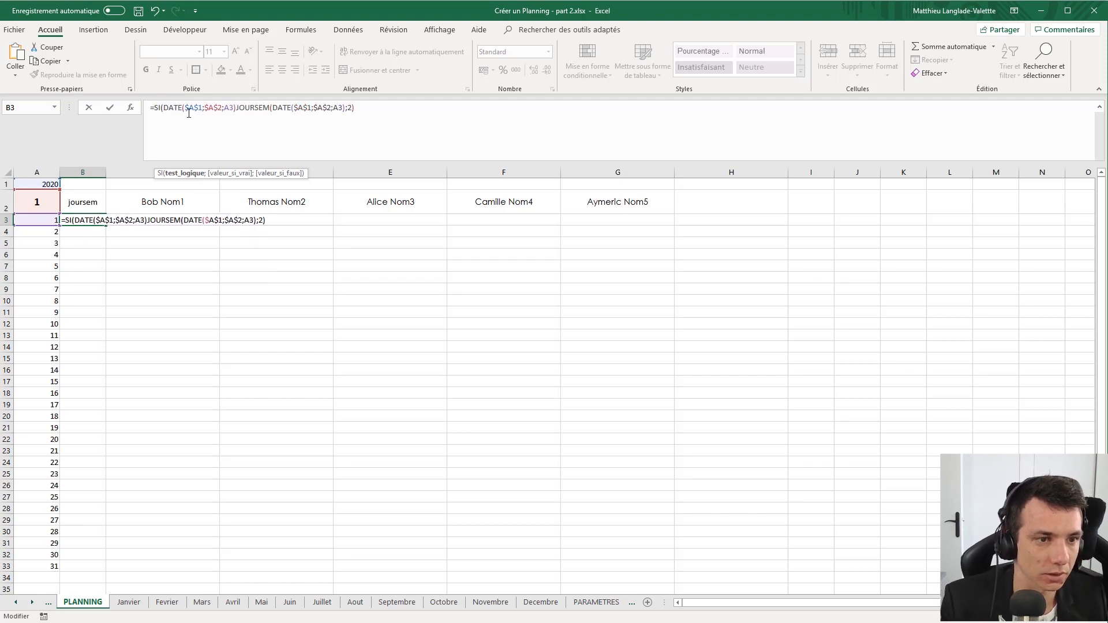
text(NB.SIO)
key(BackSpace)
text(()
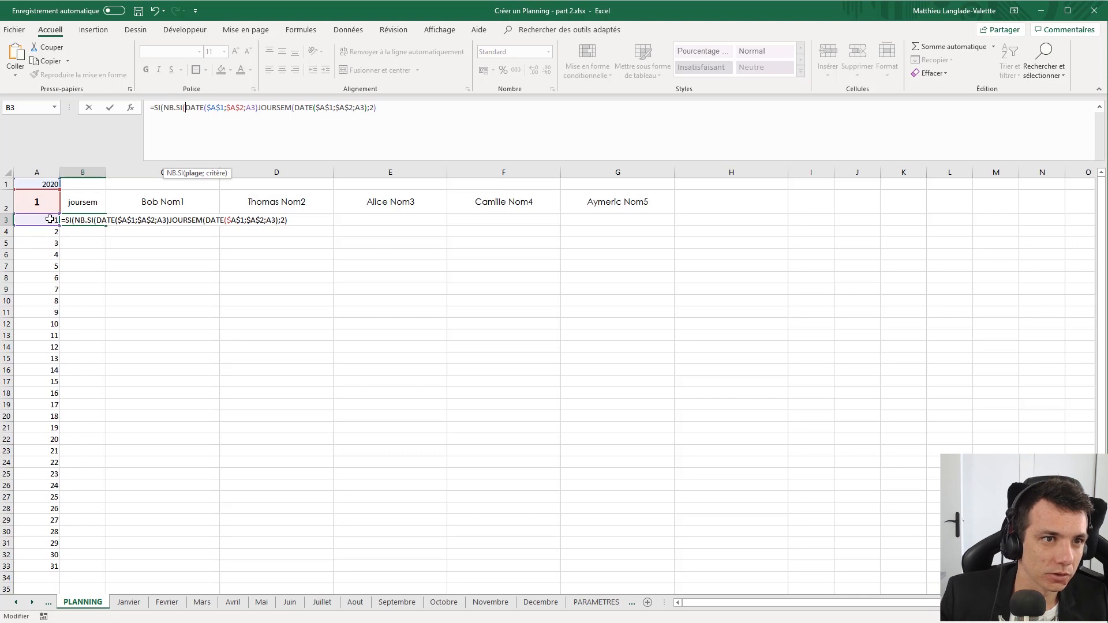
- Complete the NB.SI test with the holiday dates PARAMETRES!B4:B16 as its range and DATE($A$1;$A$2;A3) as its criterion
click(596, 601)
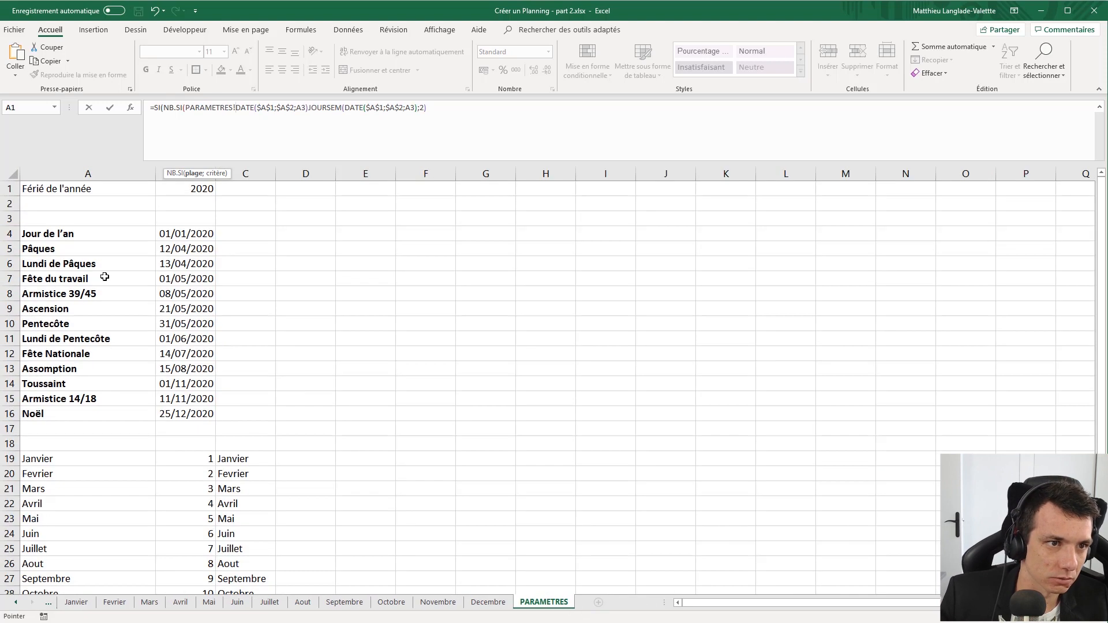
drag(192, 234, 196, 415)
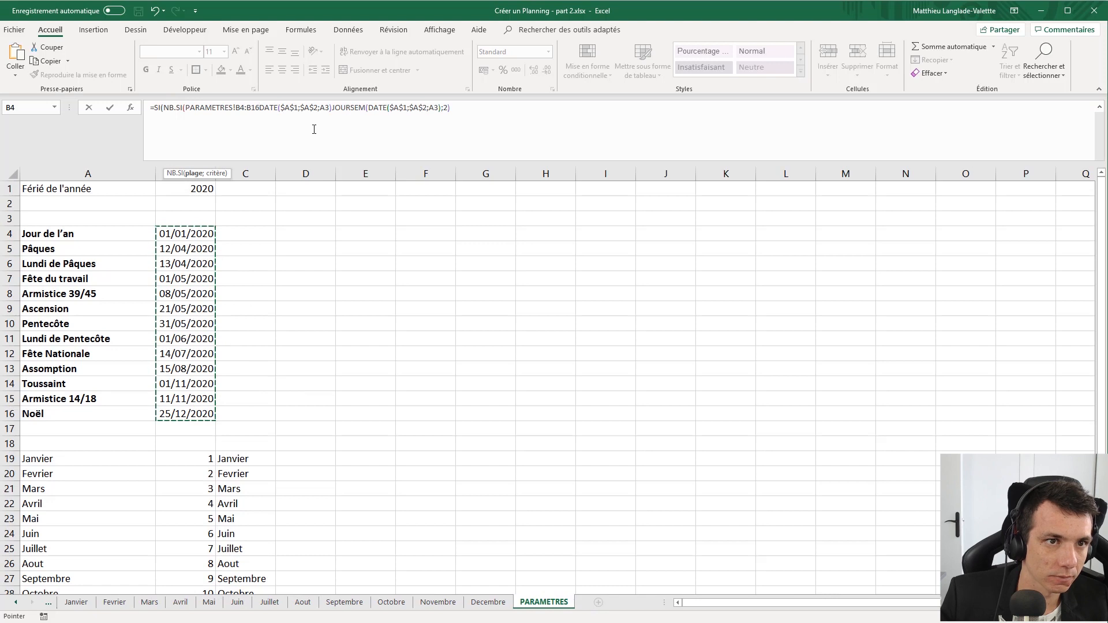
click(260, 109)
text(;)
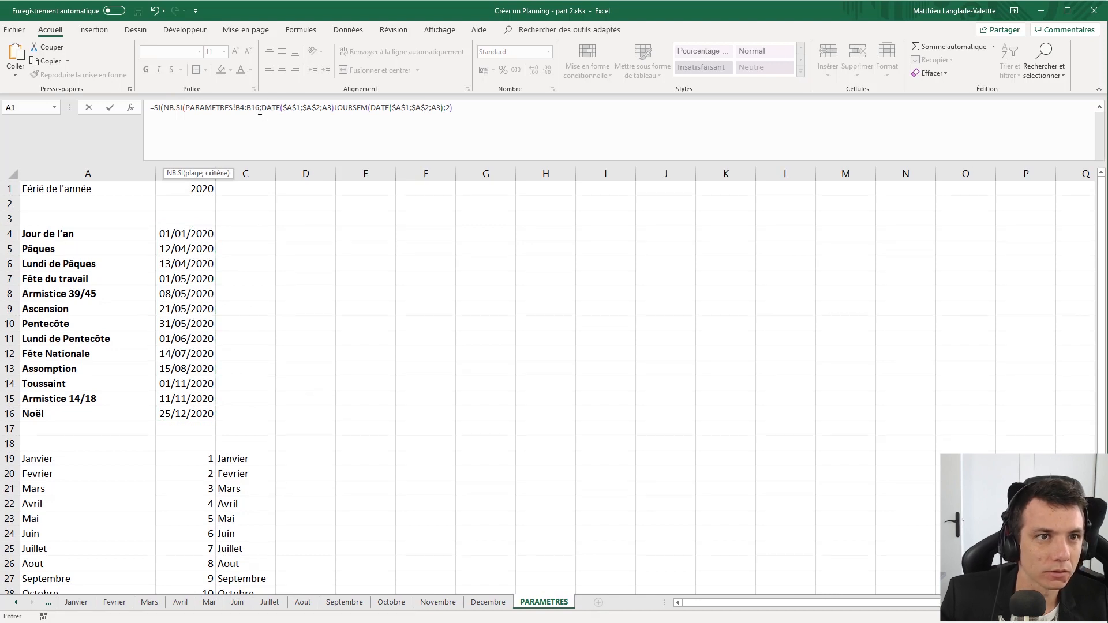
click(336, 108)
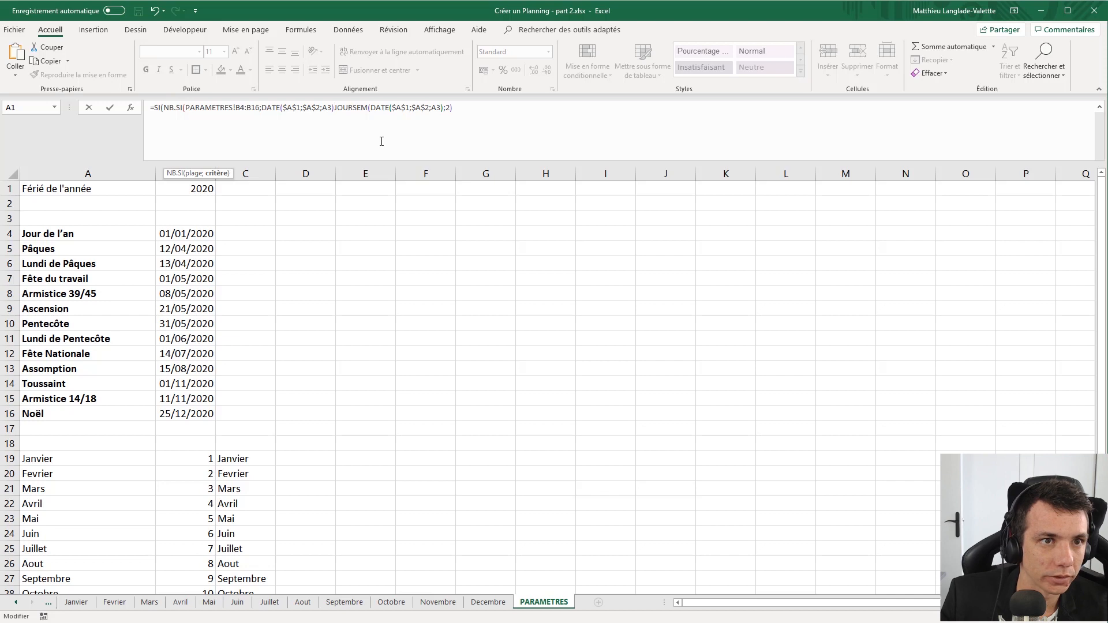
text())
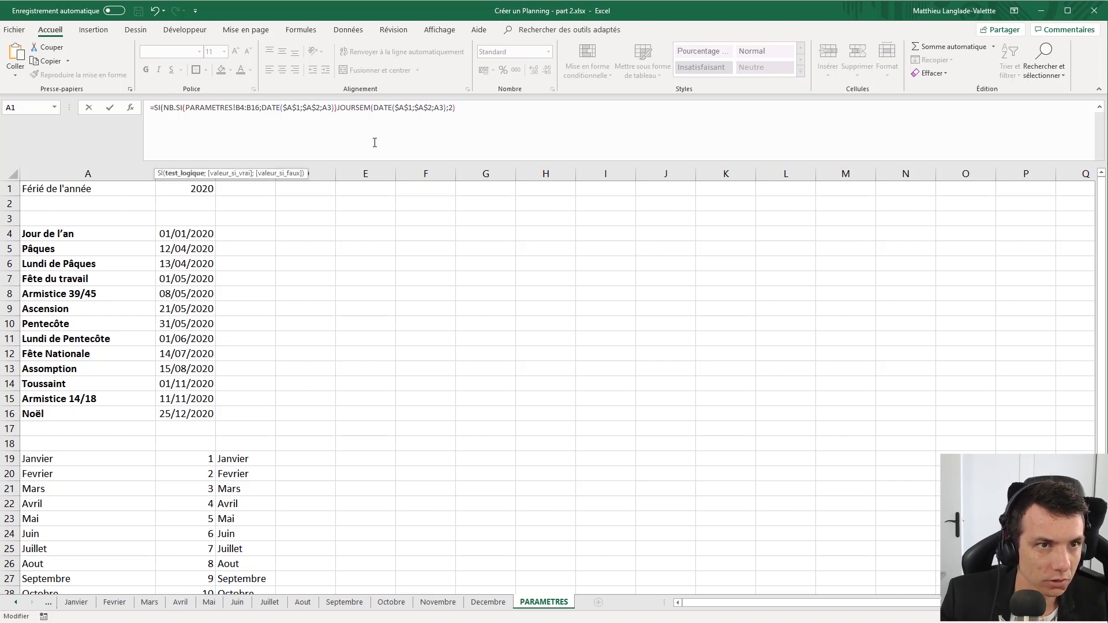
- Make the SI function return 8 when the date is a holiday and the JOURSEM result otherwise
text(;)
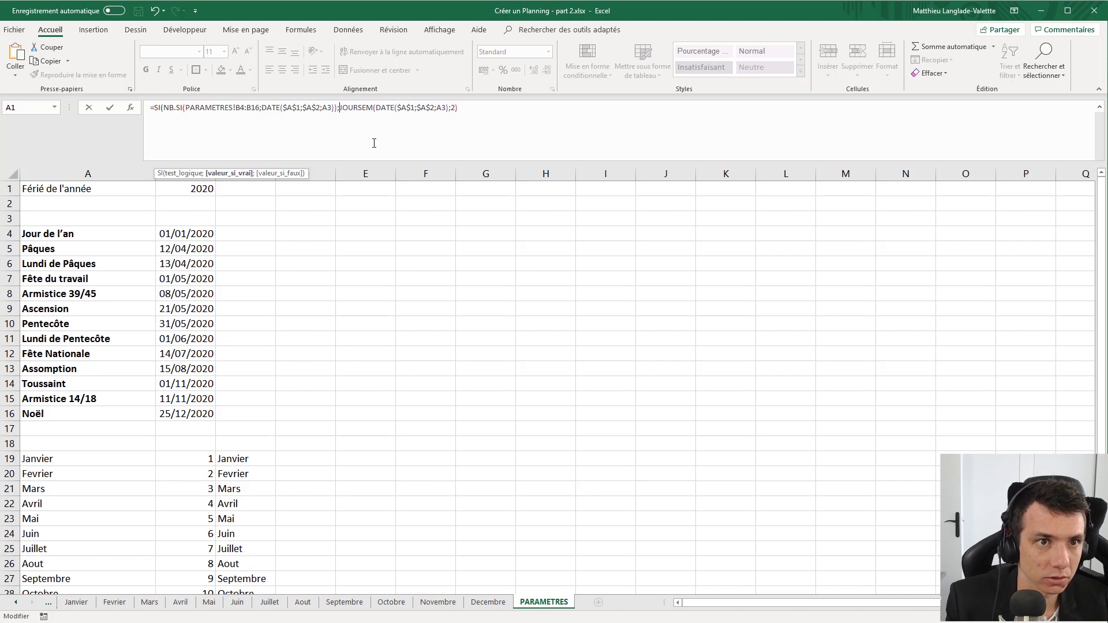
text(8)
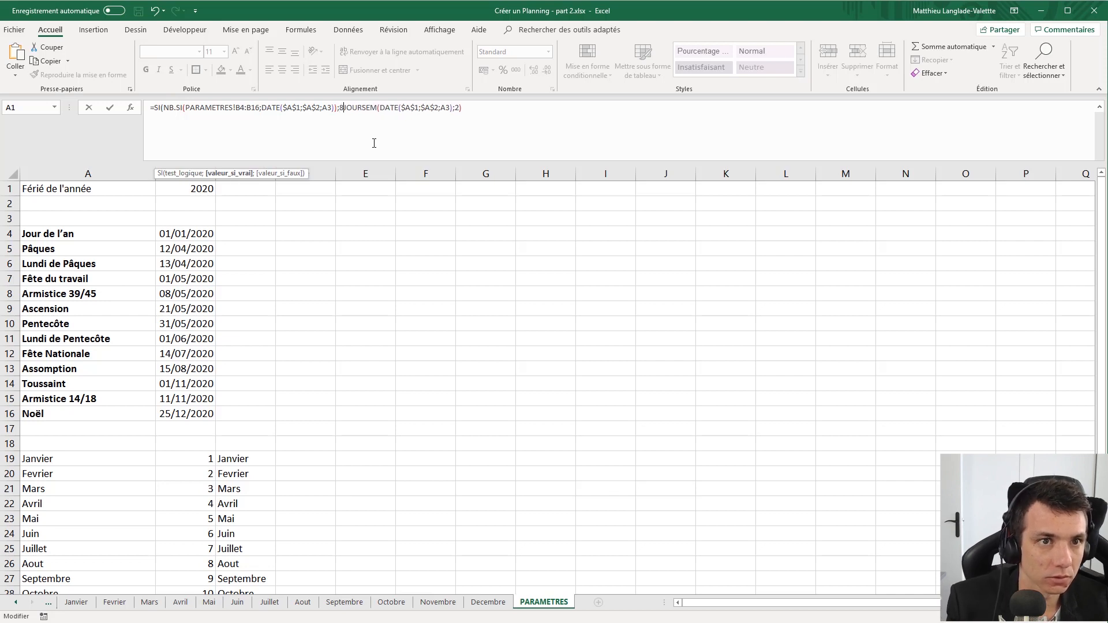
text(;)
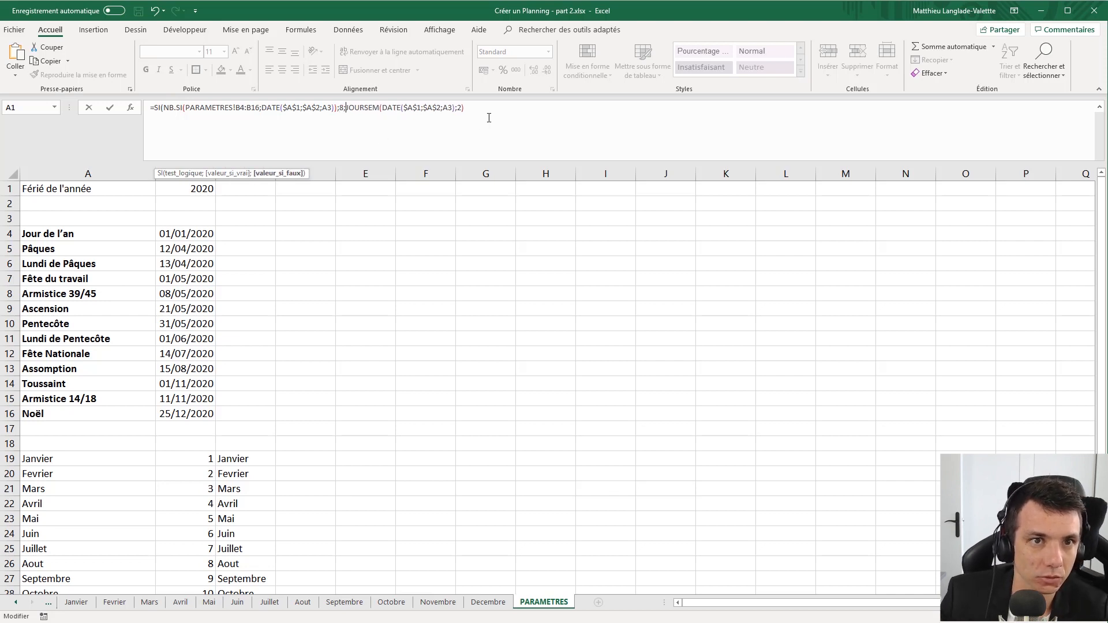
text())
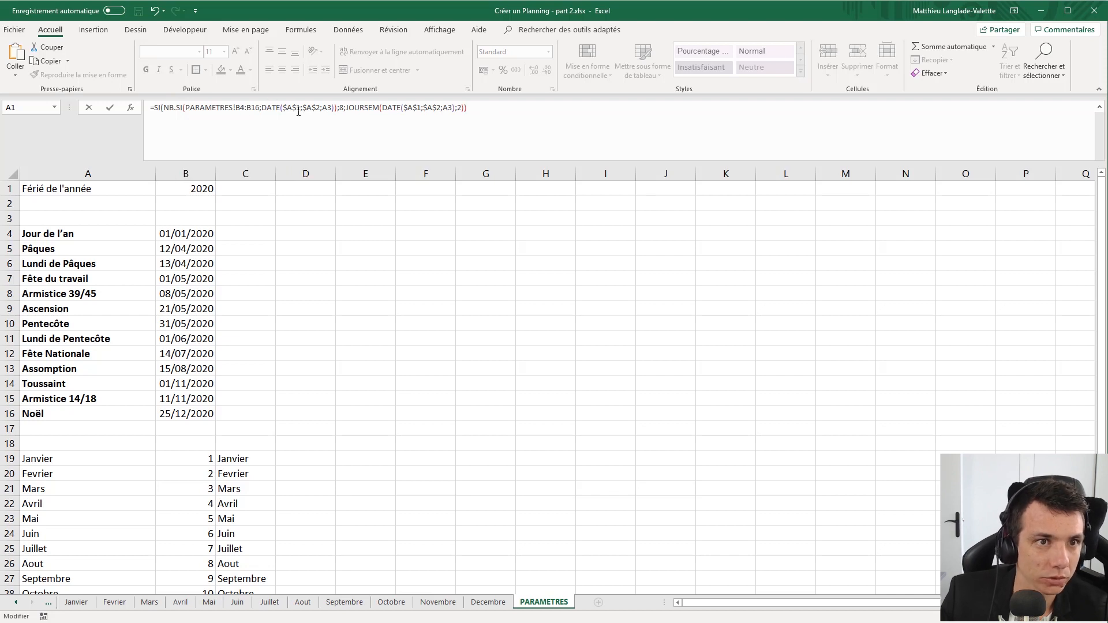
- Make the holiday range absolute as $B$4:$B$16 and enter the finished formula in B3
click(239, 108)
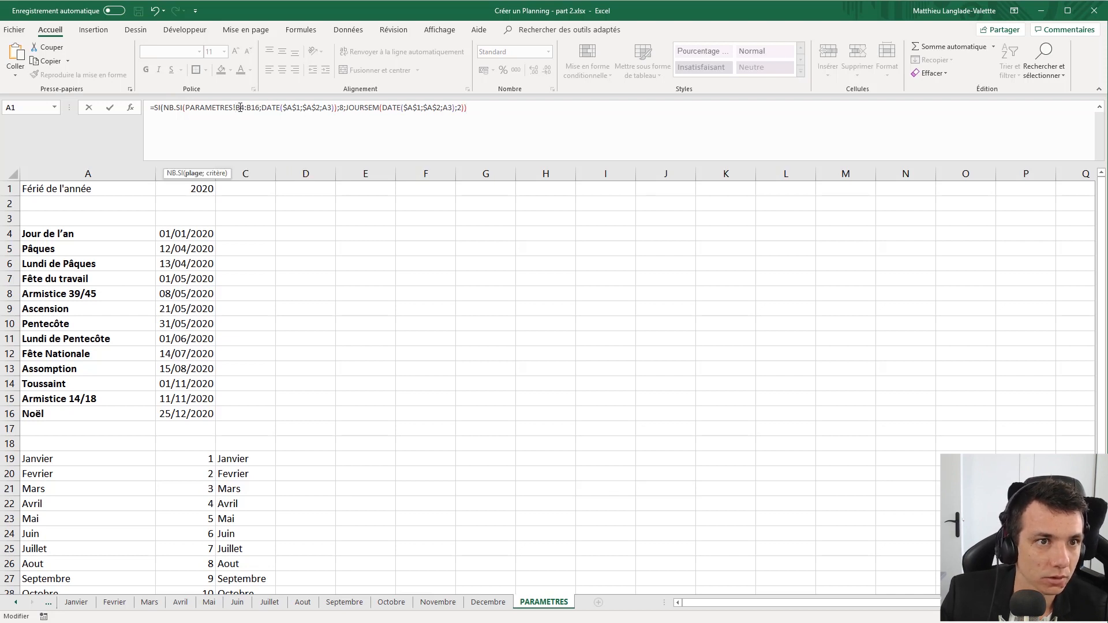
key(F4)
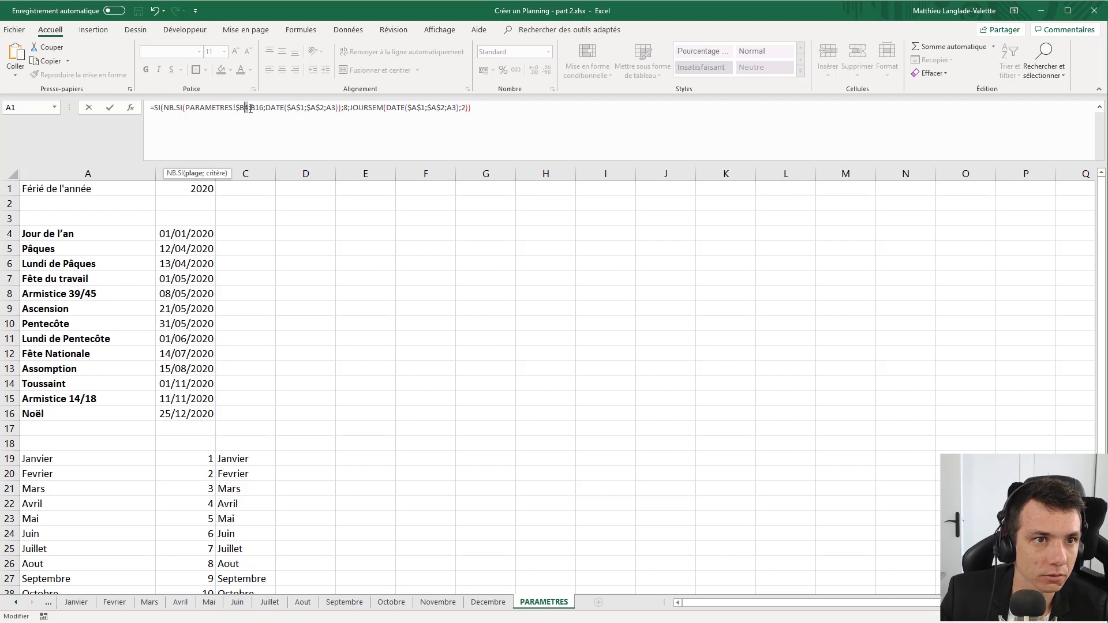
click(260, 110)
key(F4)
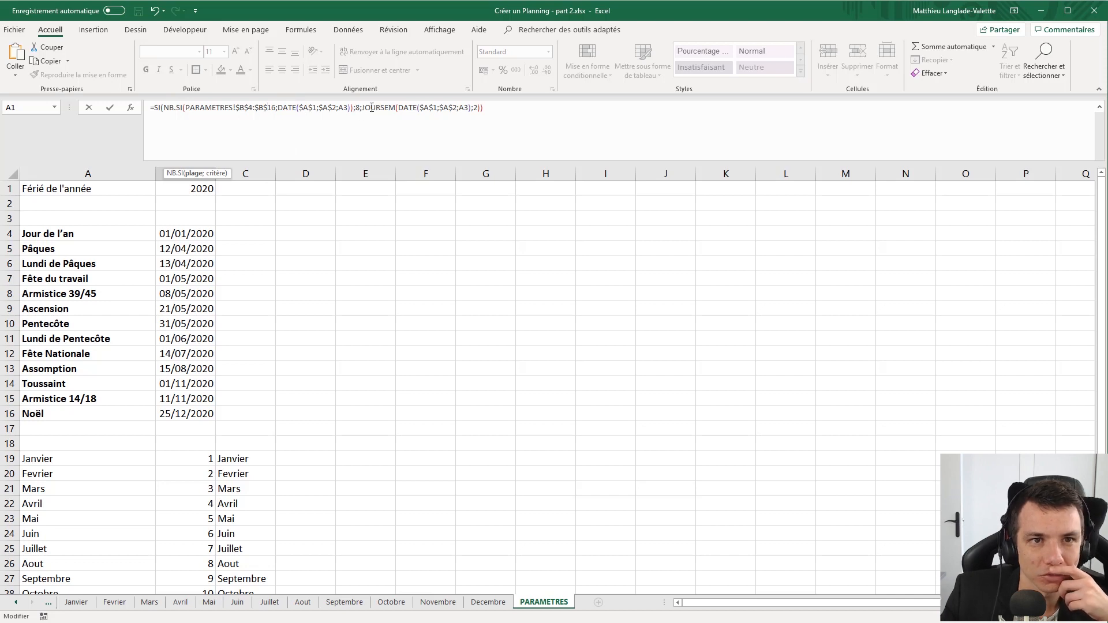
click(475, 108)
text(2)
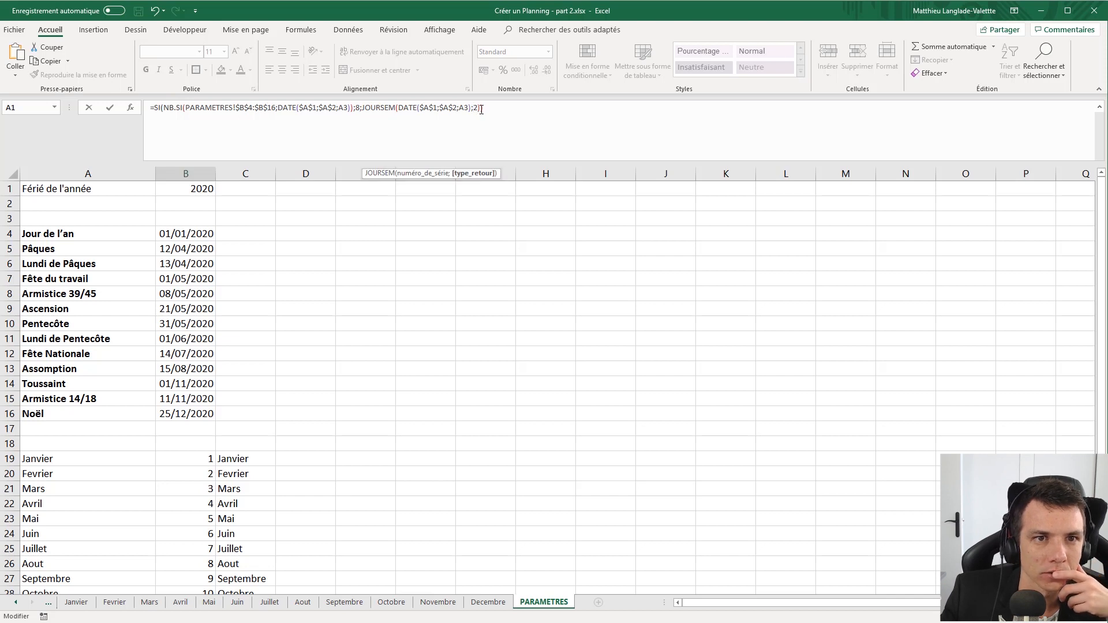
key(Return)
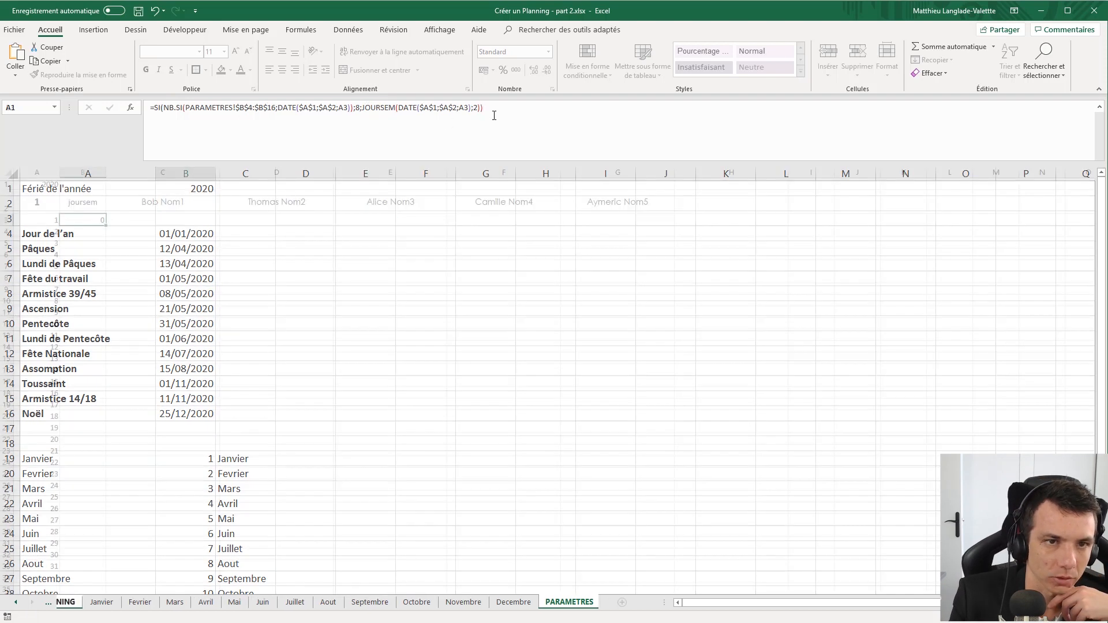
- Fill the B3 formula down the joursem column to row 33
click(94, 217)
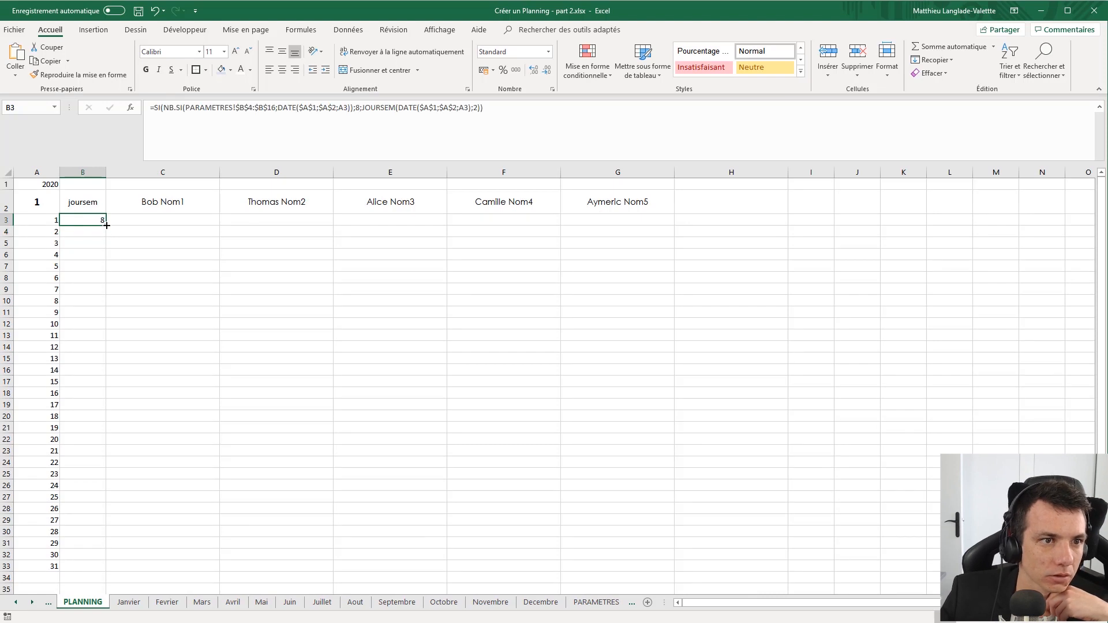
double_click(106, 225)
click(109, 545)
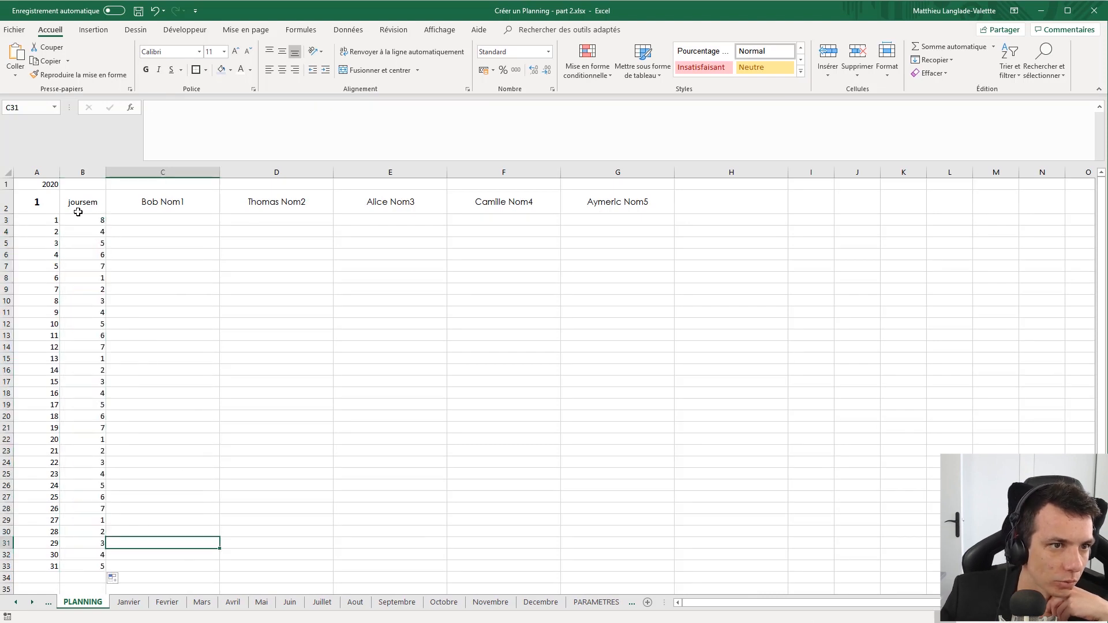
- Test the joursem numbers by setting the month in A2 to 2 and 4, and restore it to 1
click(32, 200)
text(2)
click(32, 200)
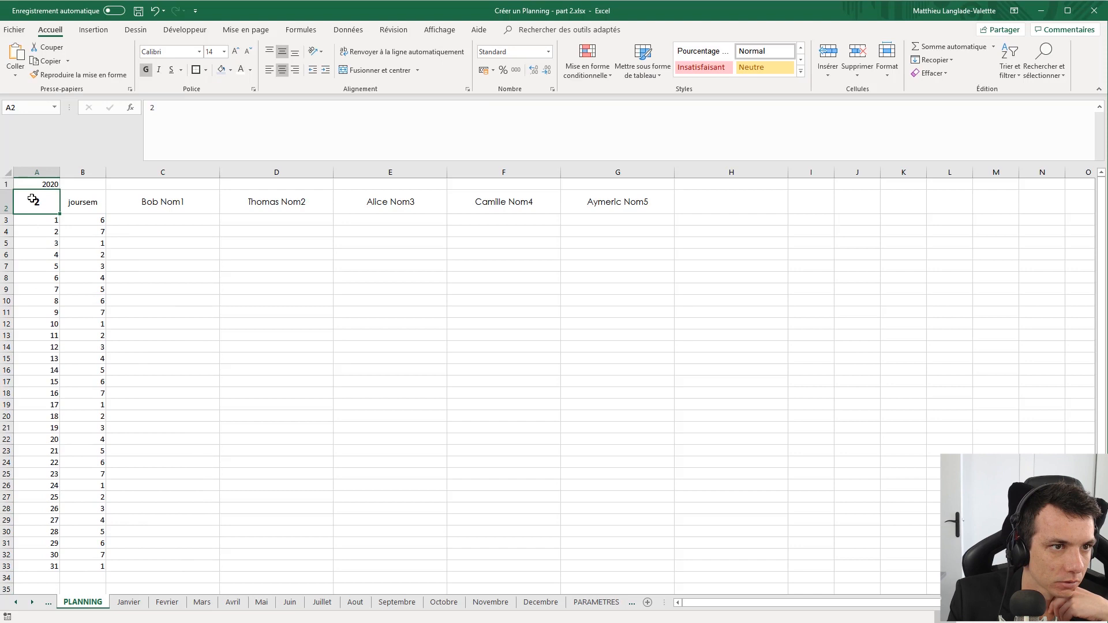
text(4)
key(Return)
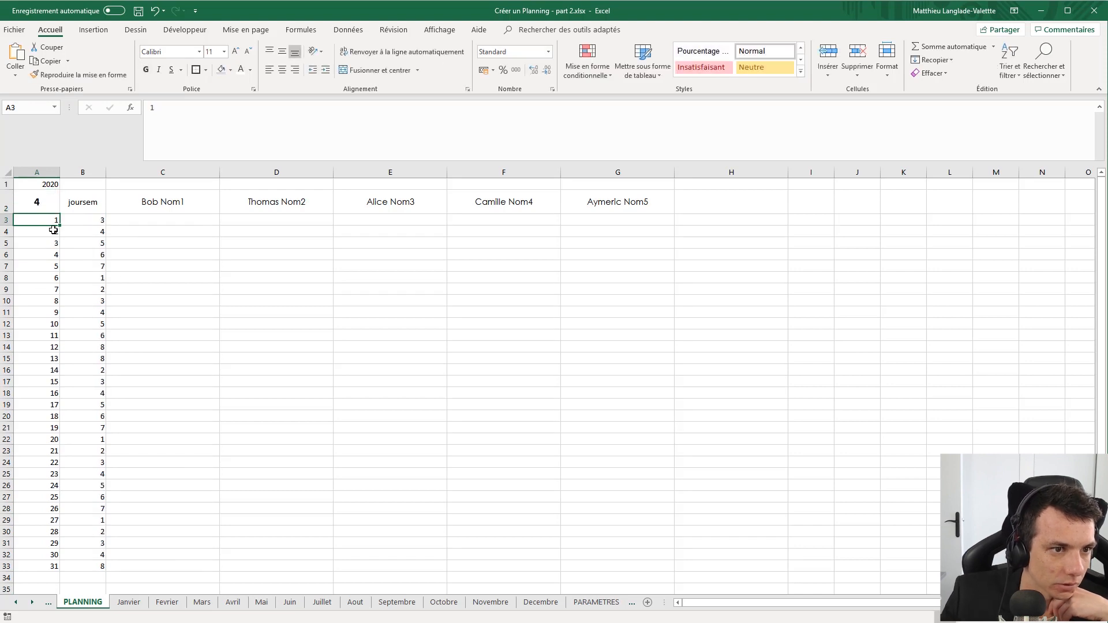
drag(97, 348, 97, 359)
click(176, 358)
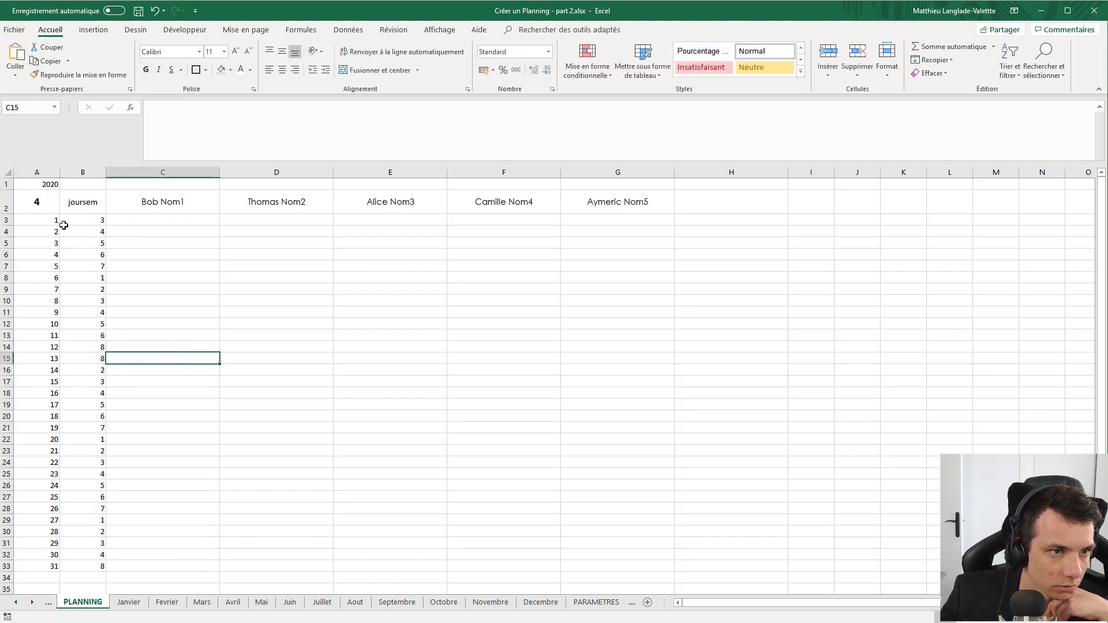
click(36, 205)
text(1)
key(Return)
key(Up)
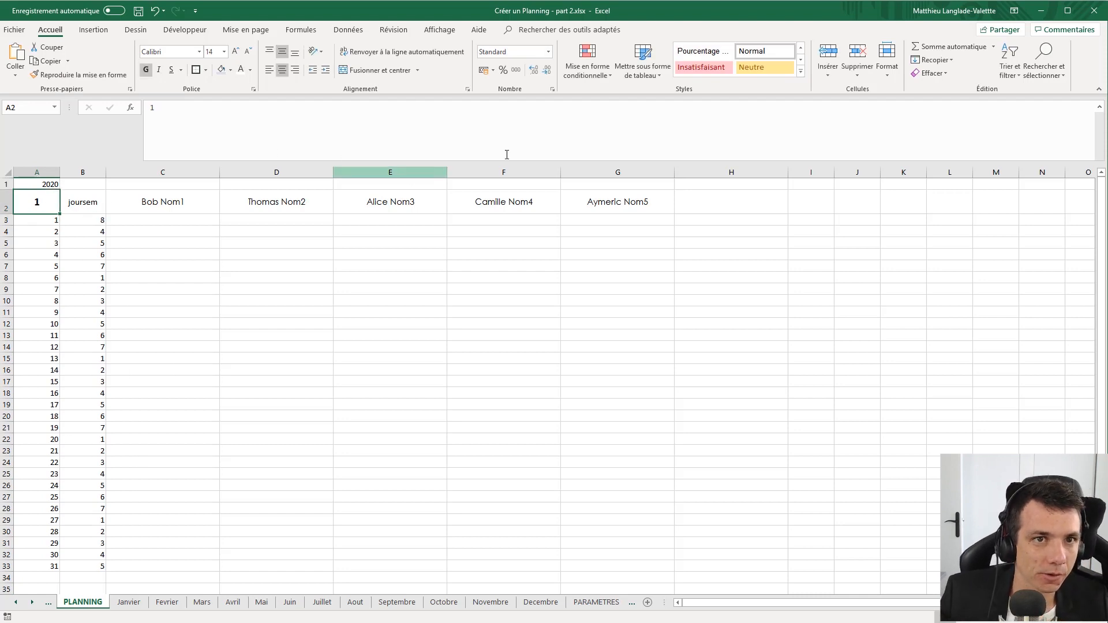
- Add list data validation to month cell A2 with the source 1;2 and check its dropdown
click(355, 31)
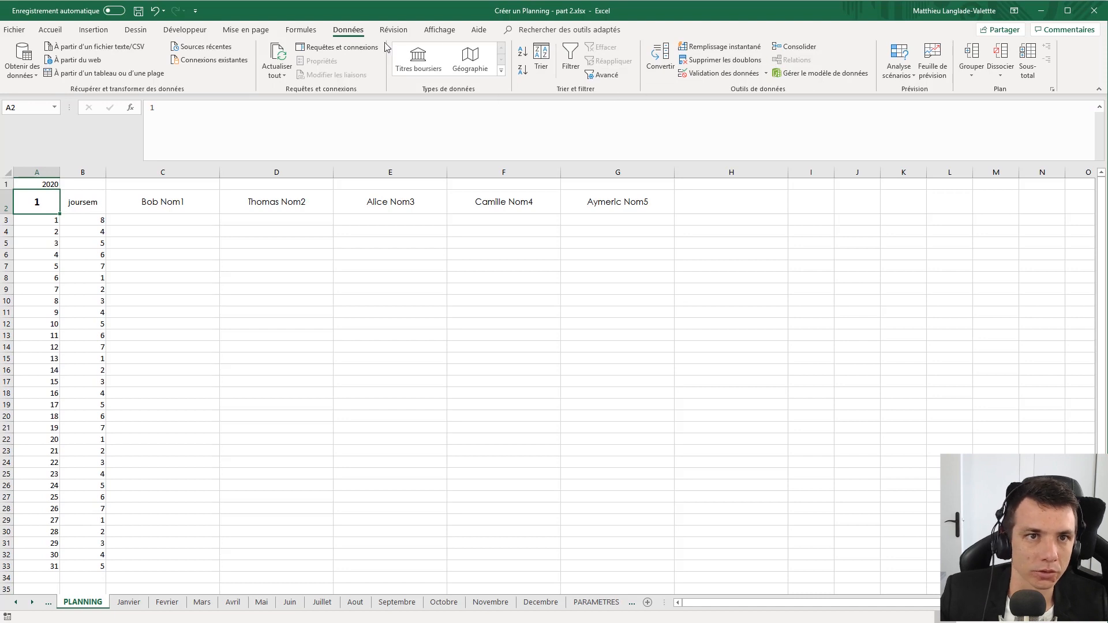
click(735, 77)
click(428, 382)
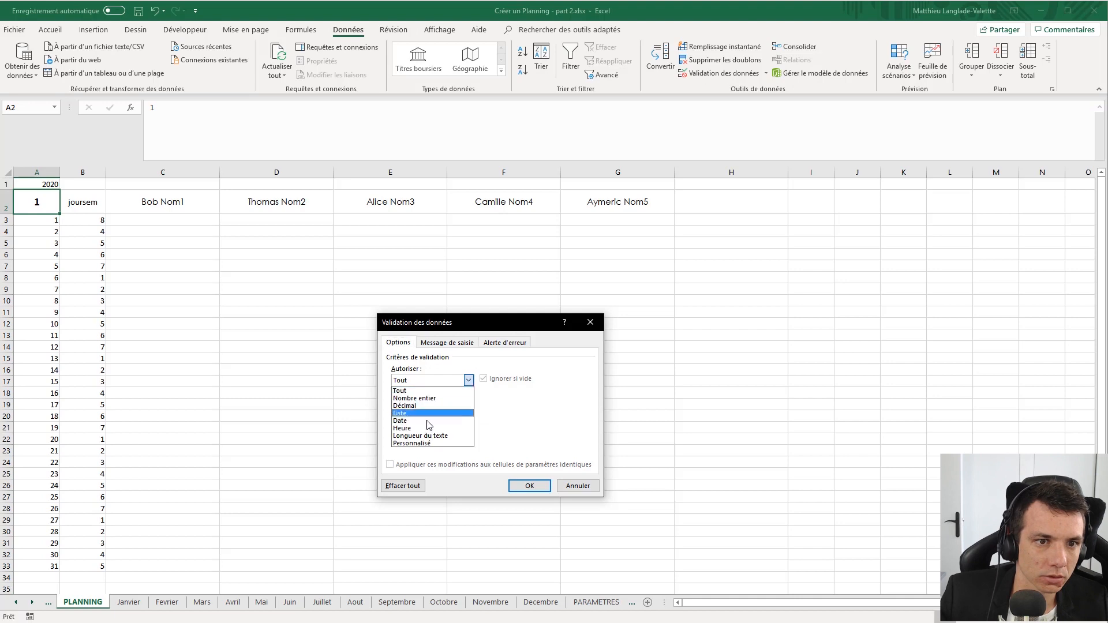
click(430, 411)
click(430, 425)
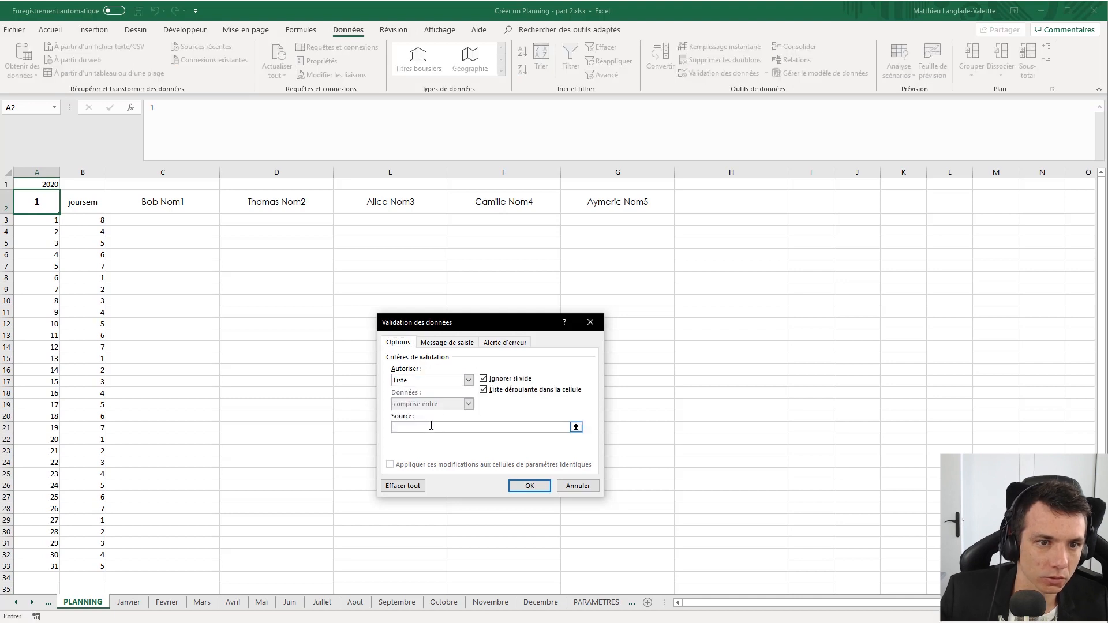
text(&)
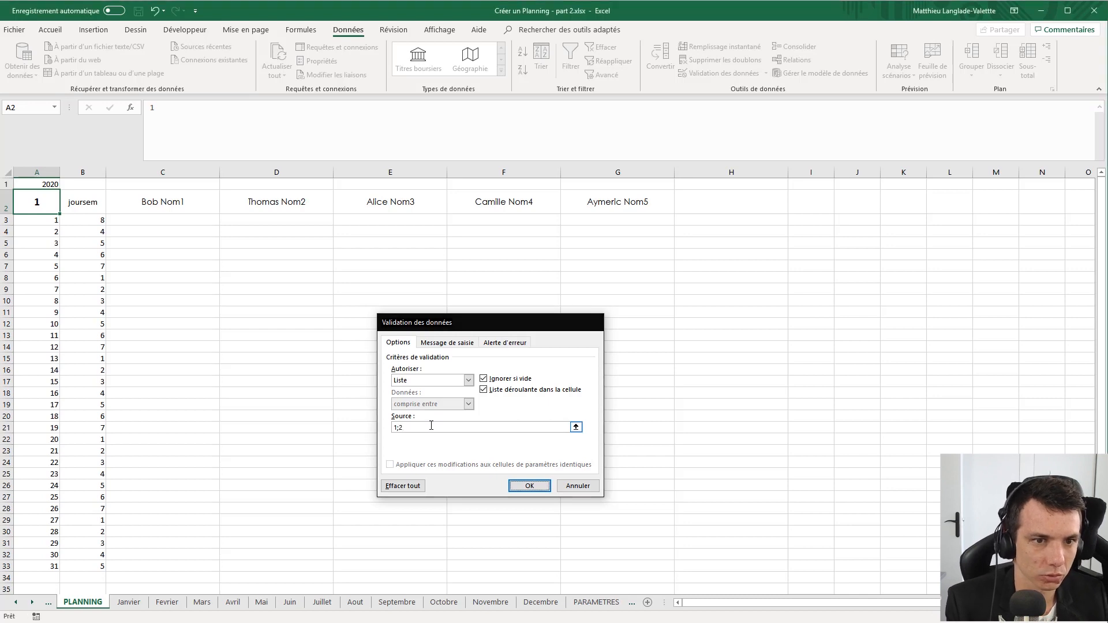
key(Return)
click(65, 210)
click(41, 205)
click(65, 209)
click(65, 209)
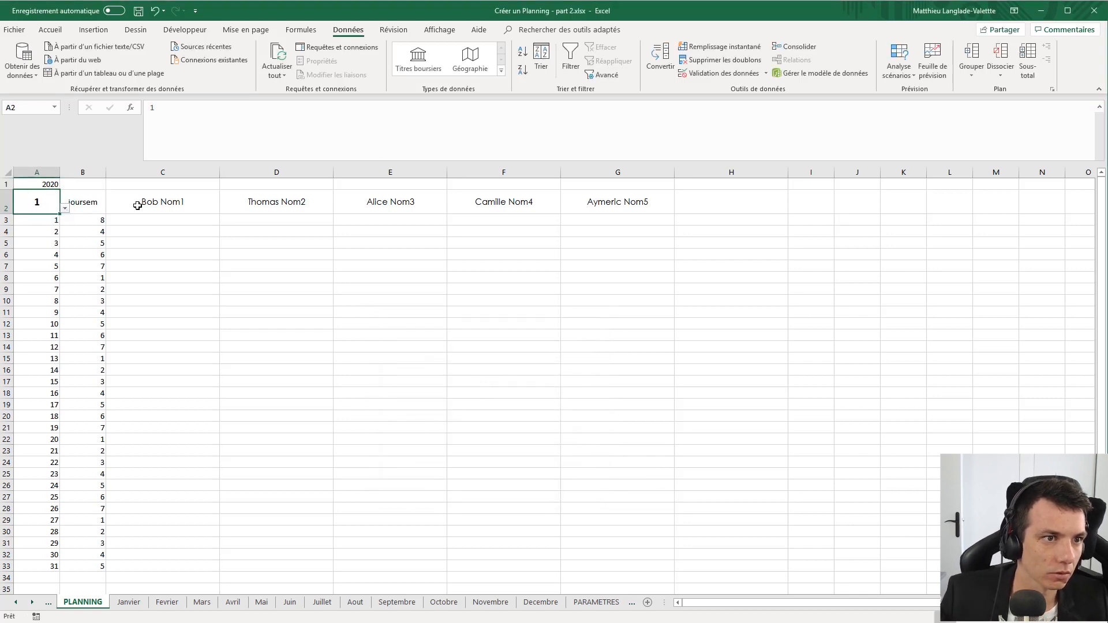
- Extend the validation list source of A2 to 1;2;3;4;5;6;7;8;9;10;11;12
click(706, 74)
click(475, 426)
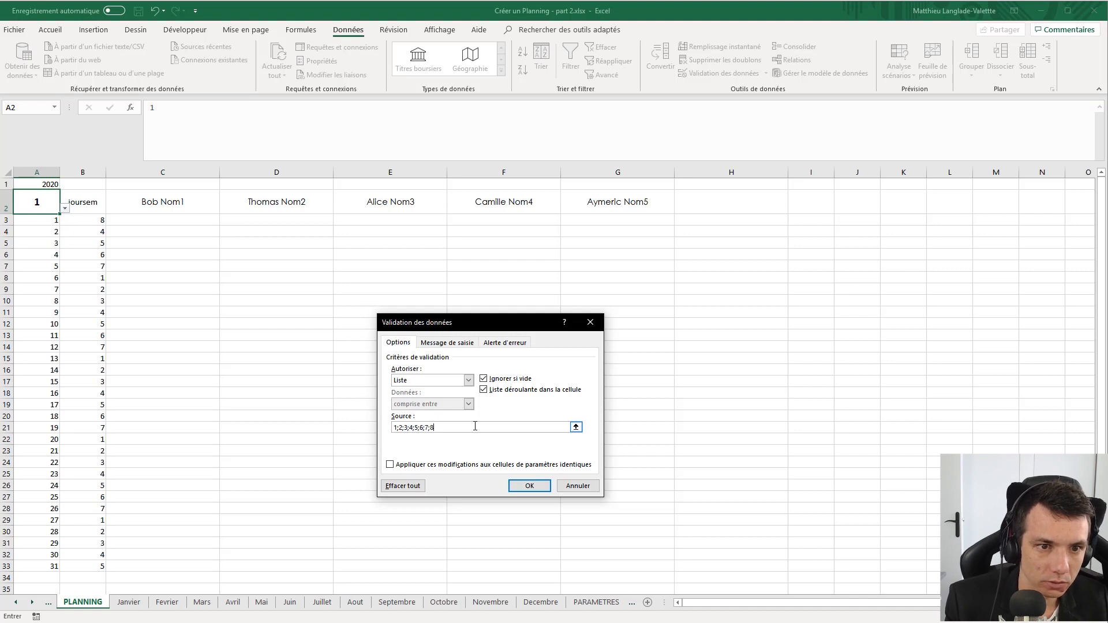
text(;10)
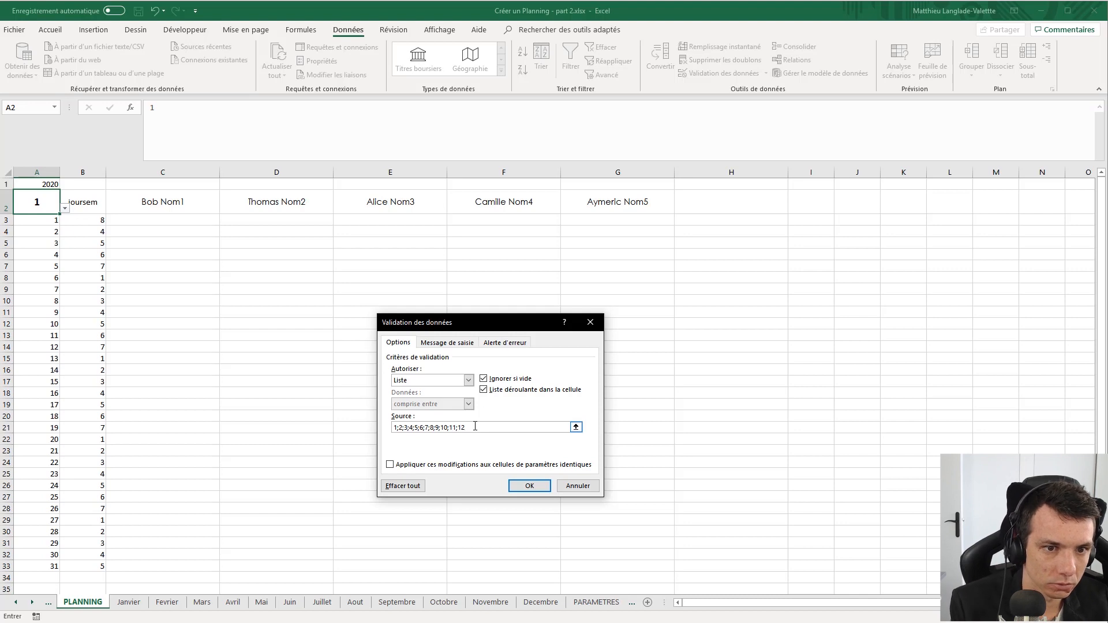
text(;11;12)
key(Return)
click(404, 358)
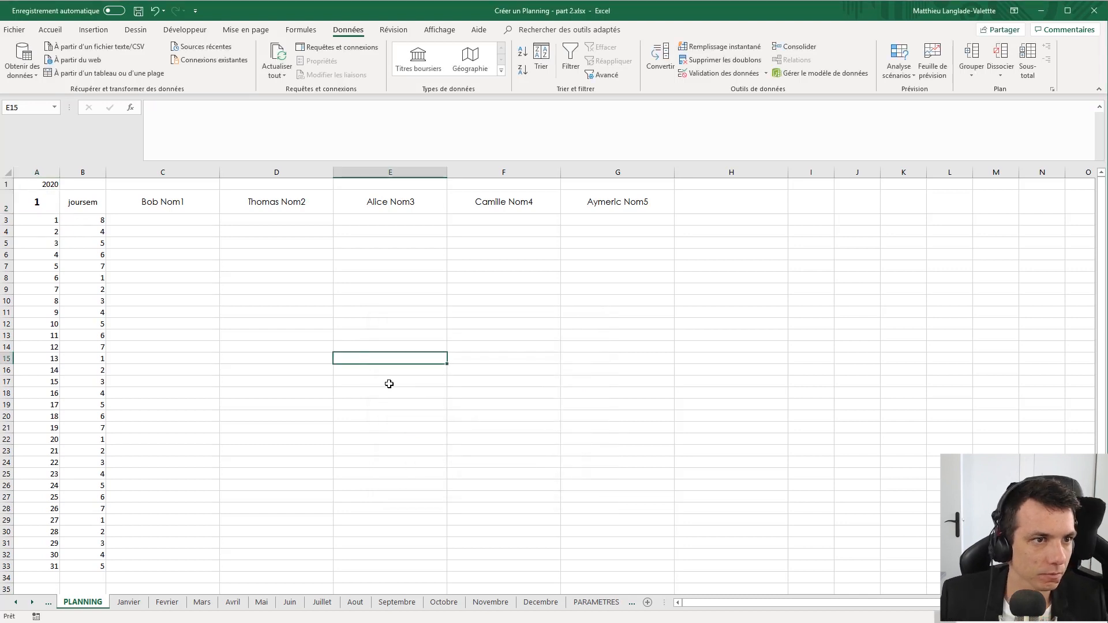
- Insert a new blank column before column A of the PLANNING sheet
click(117, 243)
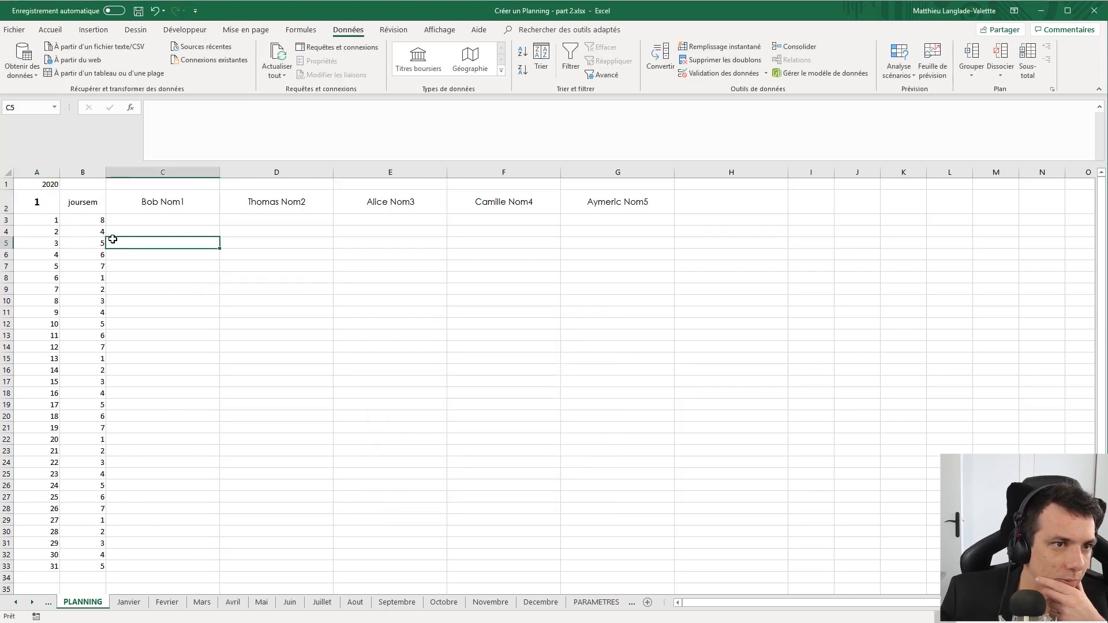
click(28, 277)
right_click(41, 174)
click(105, 258)
- Merge and centre the blank cells A3:A33 beside the day numbers of the PLANNING sheet
drag(35, 220, 20, 566)
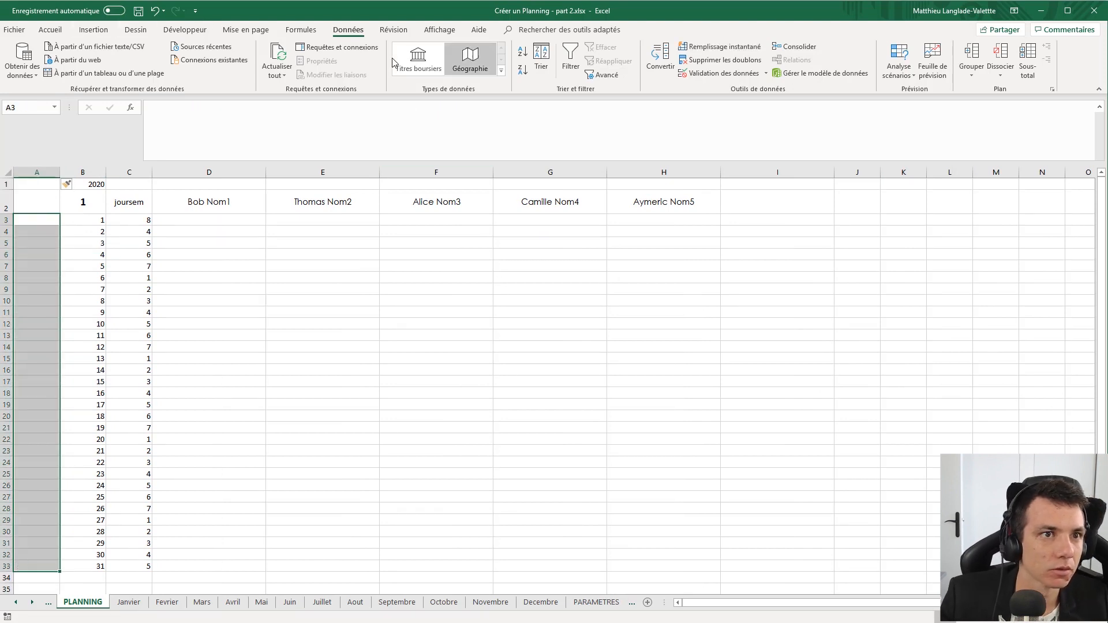
click(50, 29)
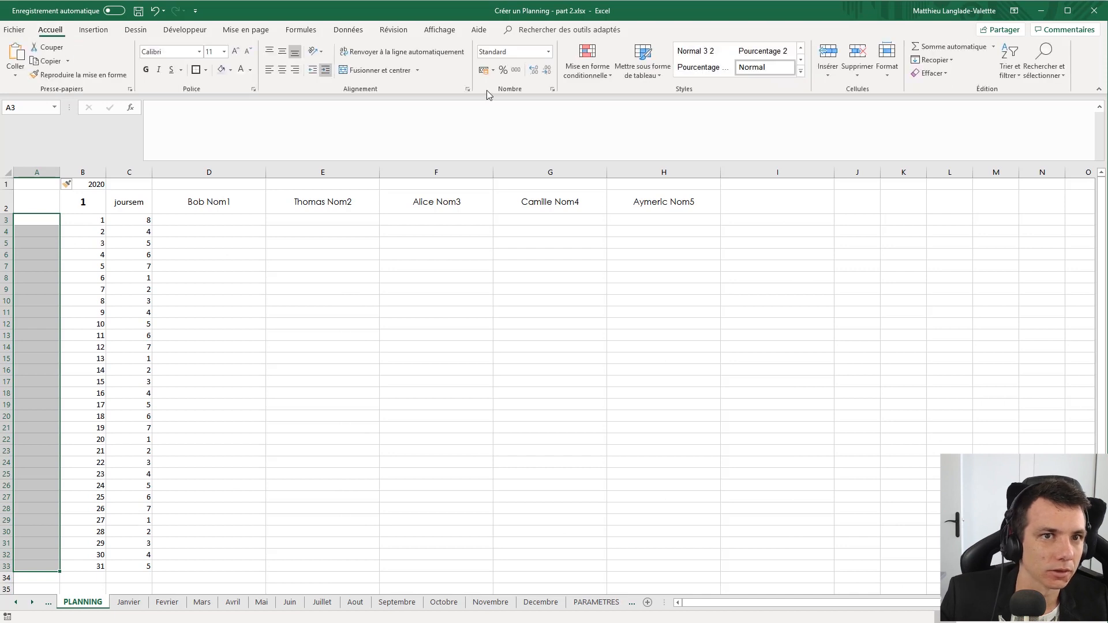
click(376, 70)
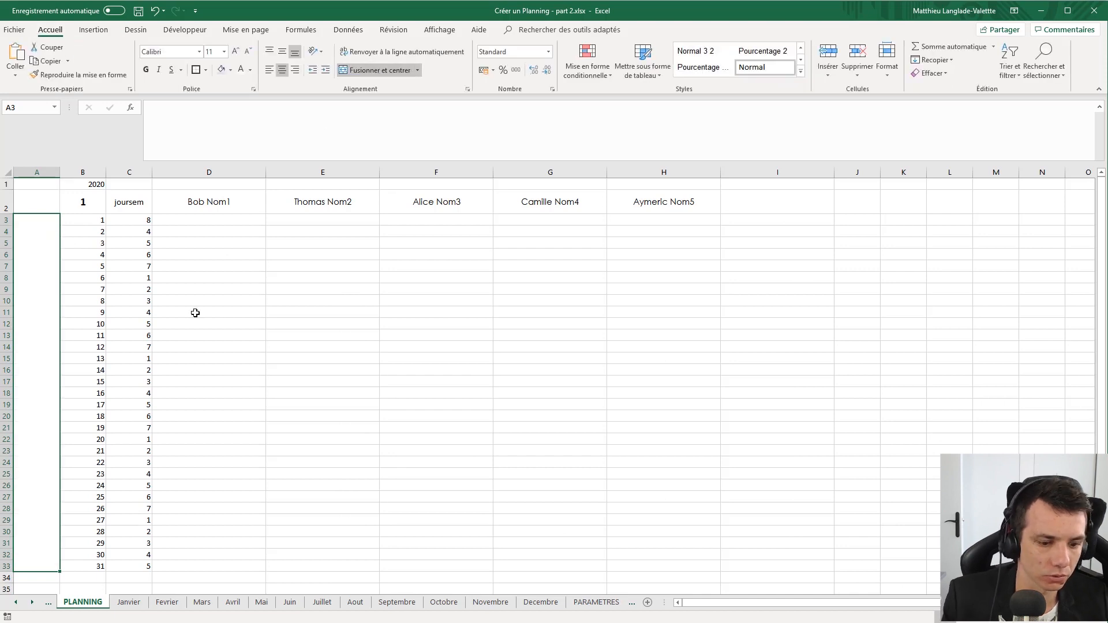
- Enter =RECHERCHEV(B2;PARAMETRES!B19:C30;2;FAUX) in the merged cell A3 to look up the month name
text(=rech)
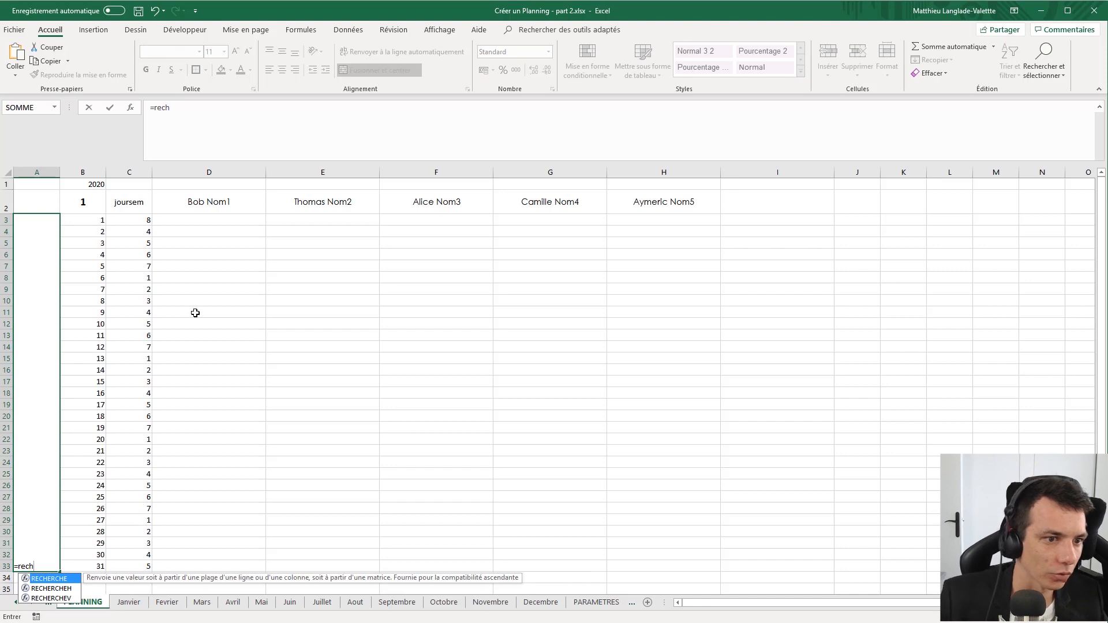
key(Down)
key(Down)
key(Tab)
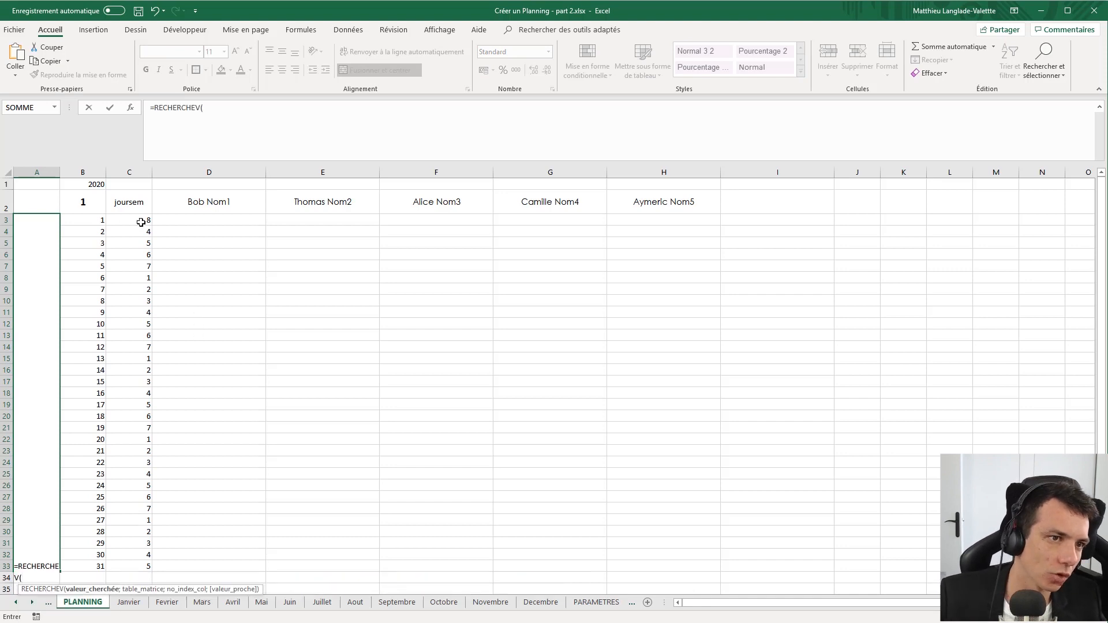
click(82, 202)
text(;)
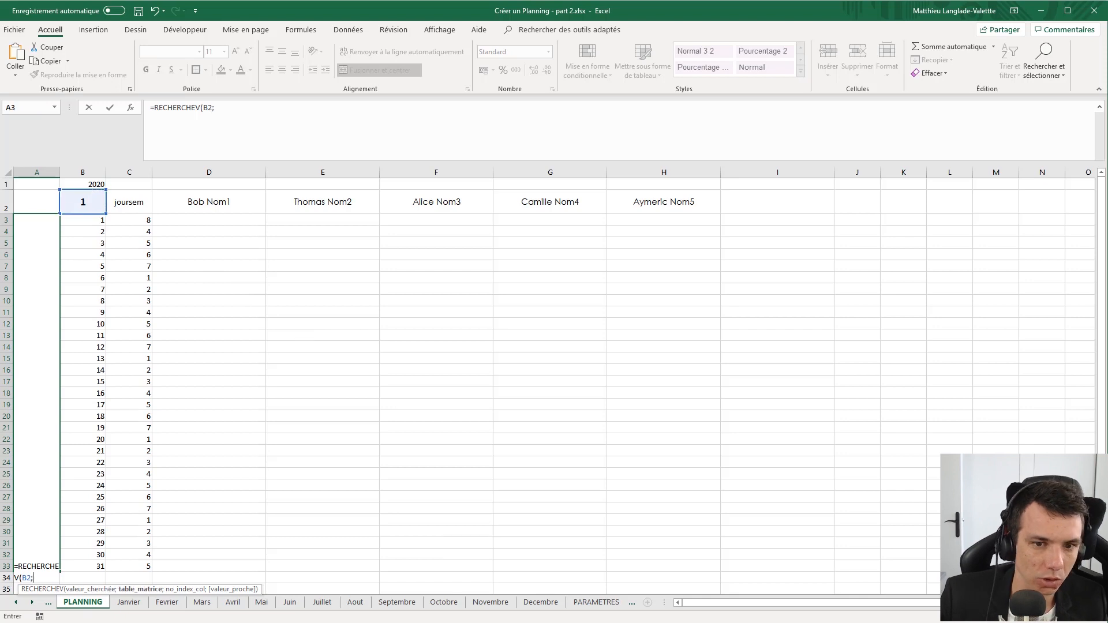
click(596, 602)
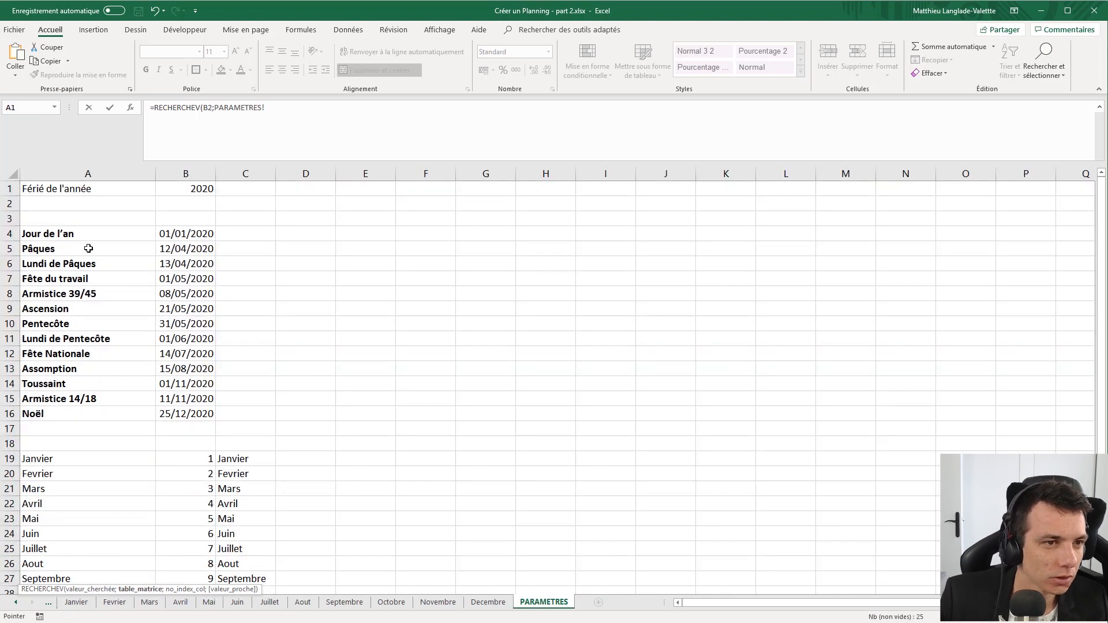
drag(173, 460, 254, 579)
text(;)
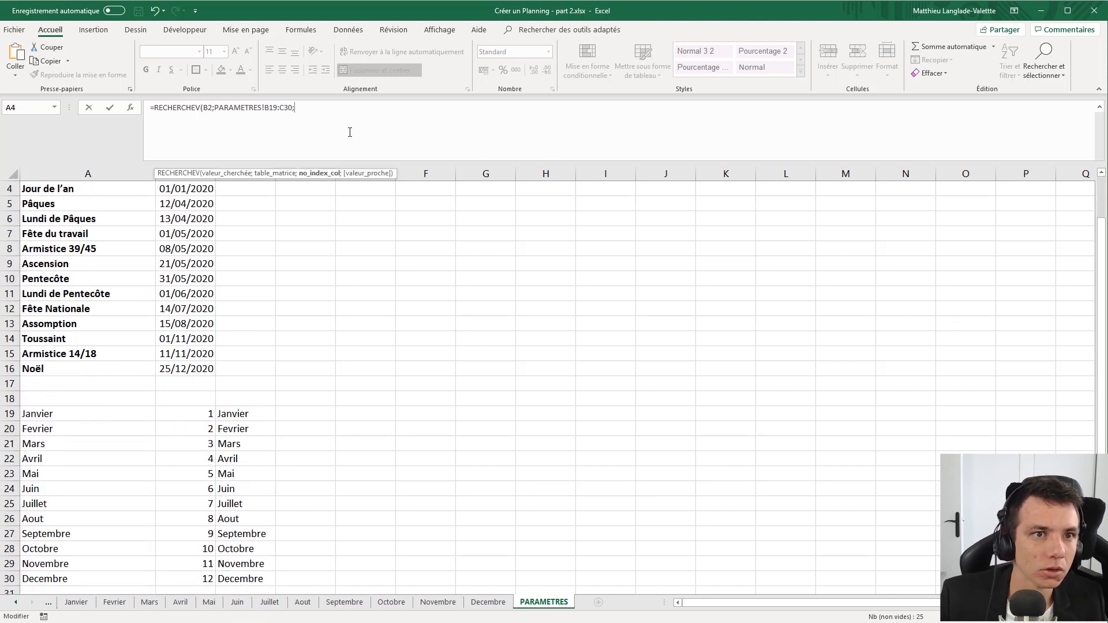
text(2;)
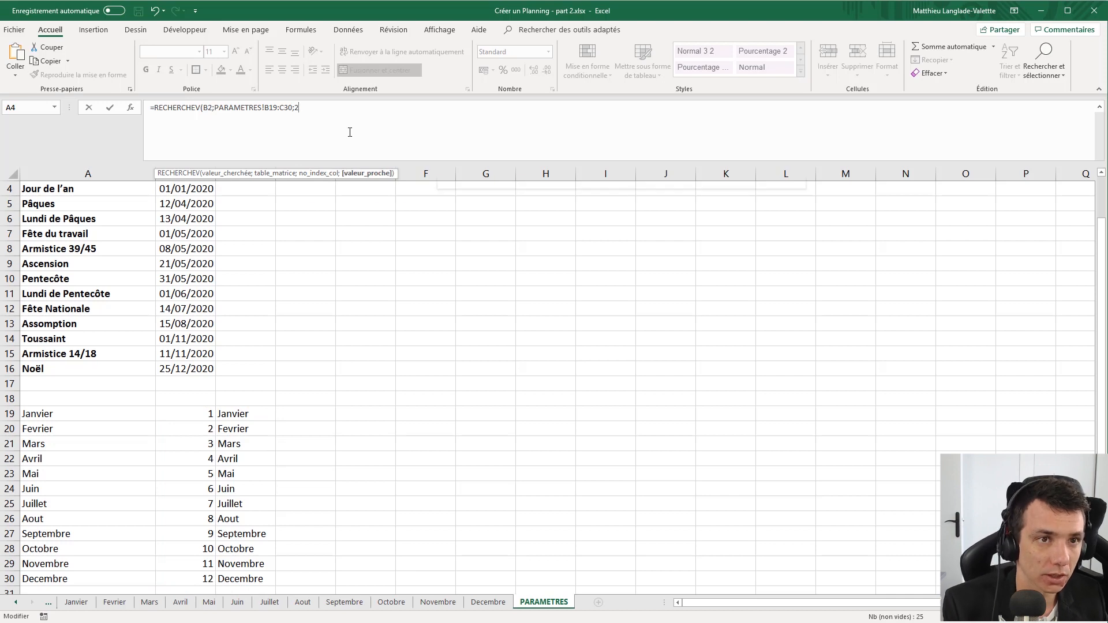
key(Down)
key(Tab)
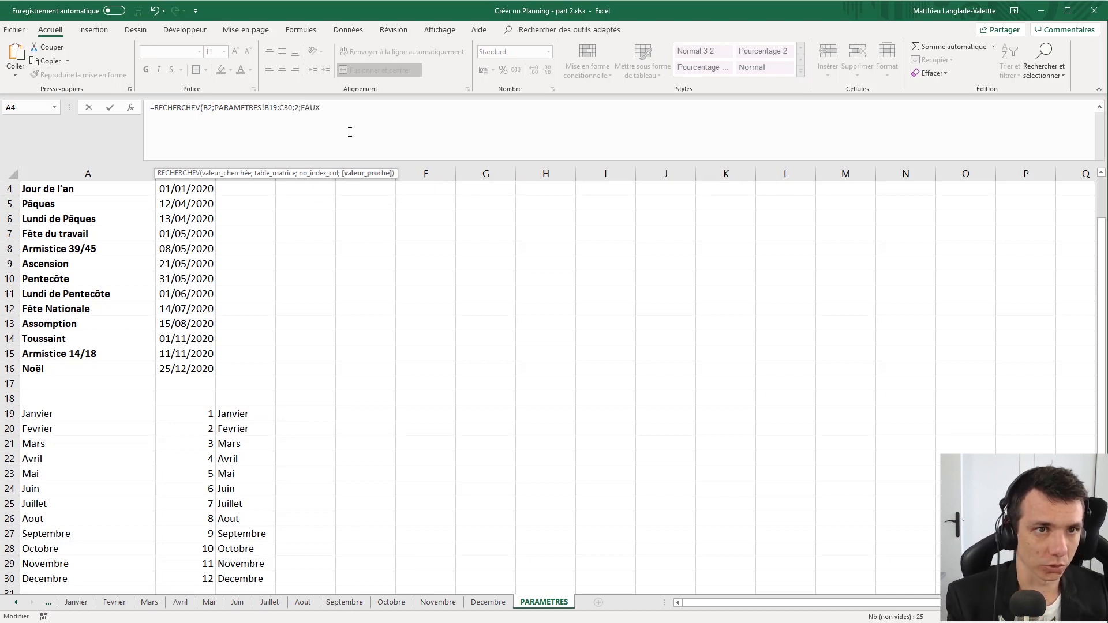
key(Return)
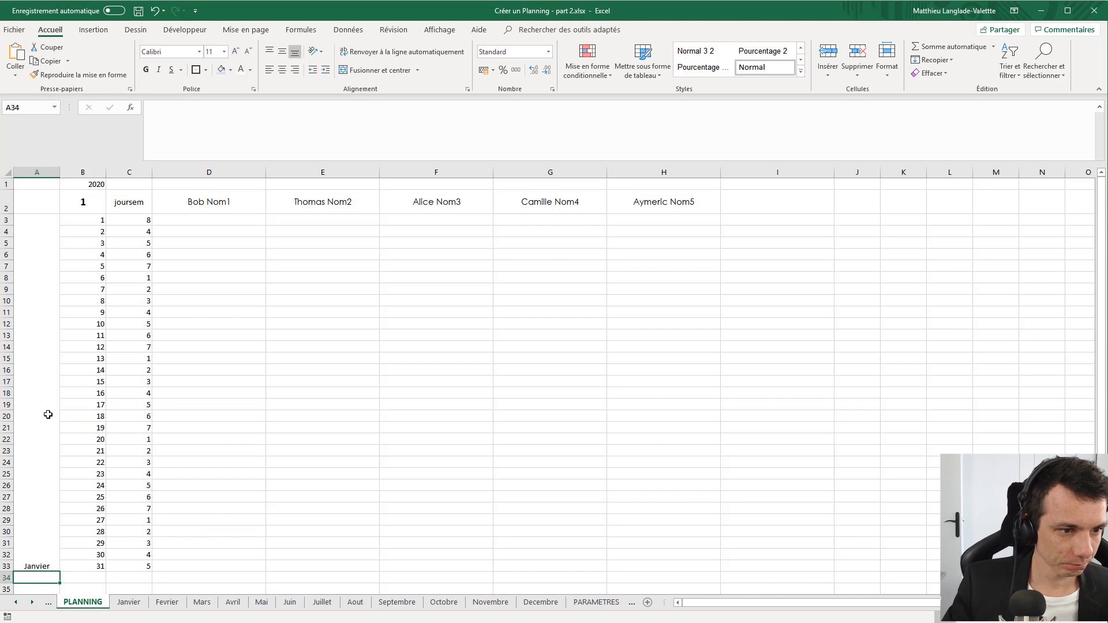
- Rotate the month name in merged cell A3 upward and enlarge its font to size 26
click(47, 413)
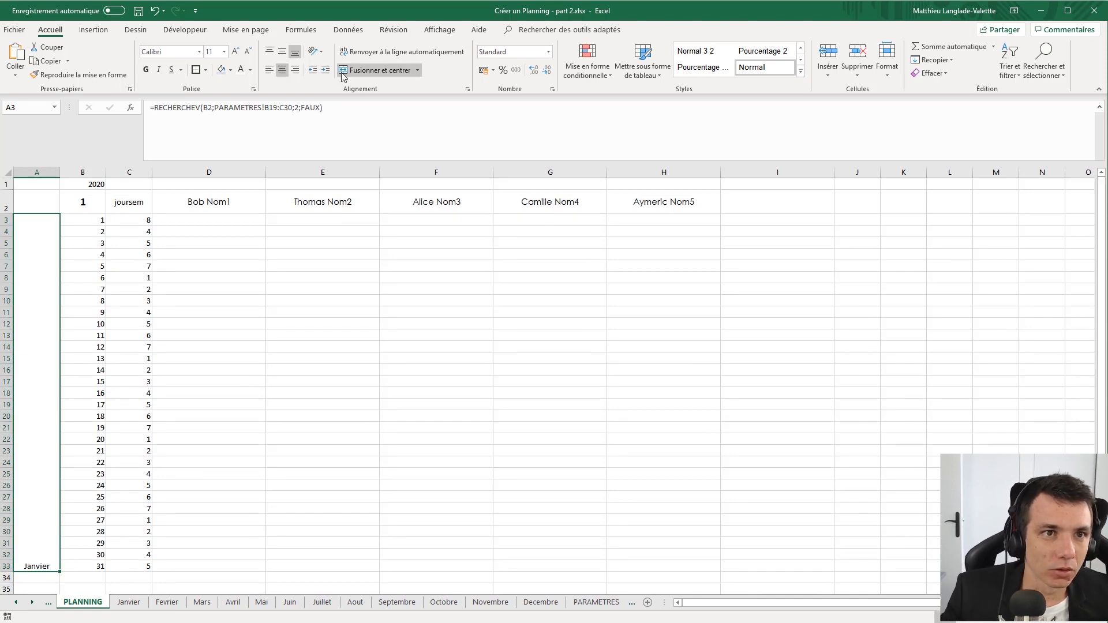
click(316, 52)
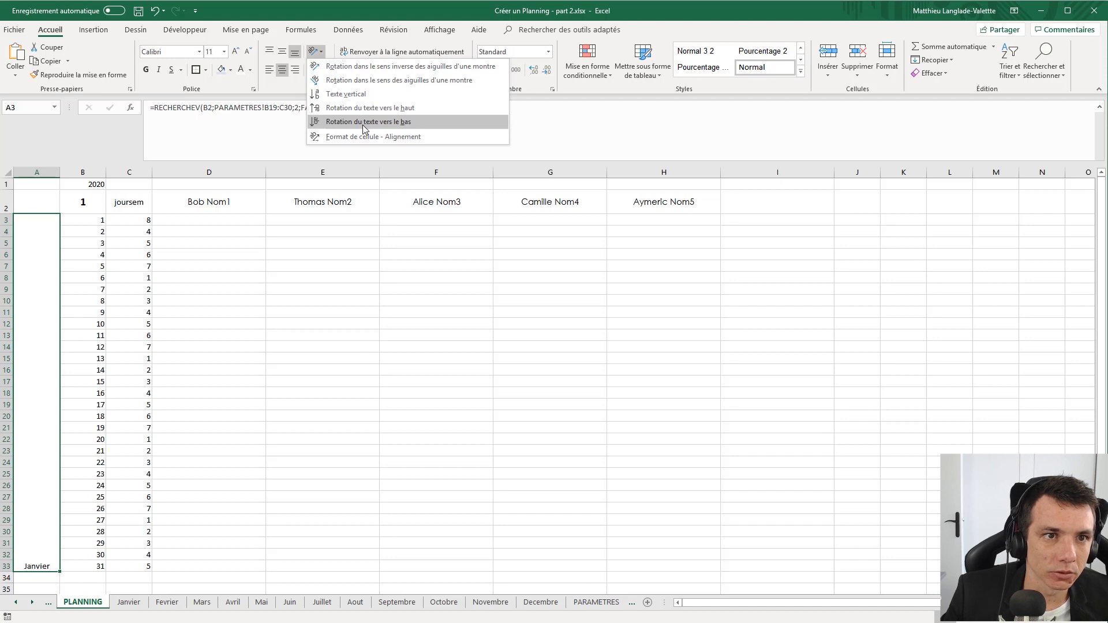
click(369, 108)
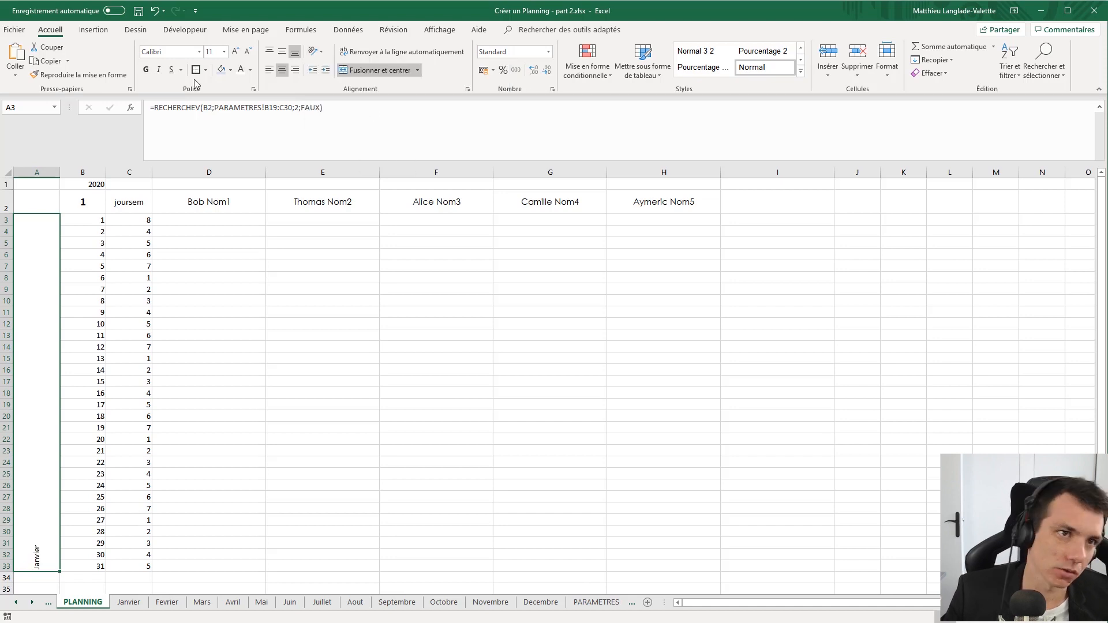
click(235, 51)
click(235, 51)
click(235, 51)
click(235, 51)
click(235, 51)
click(235, 52)
click(235, 51)
click(236, 51)
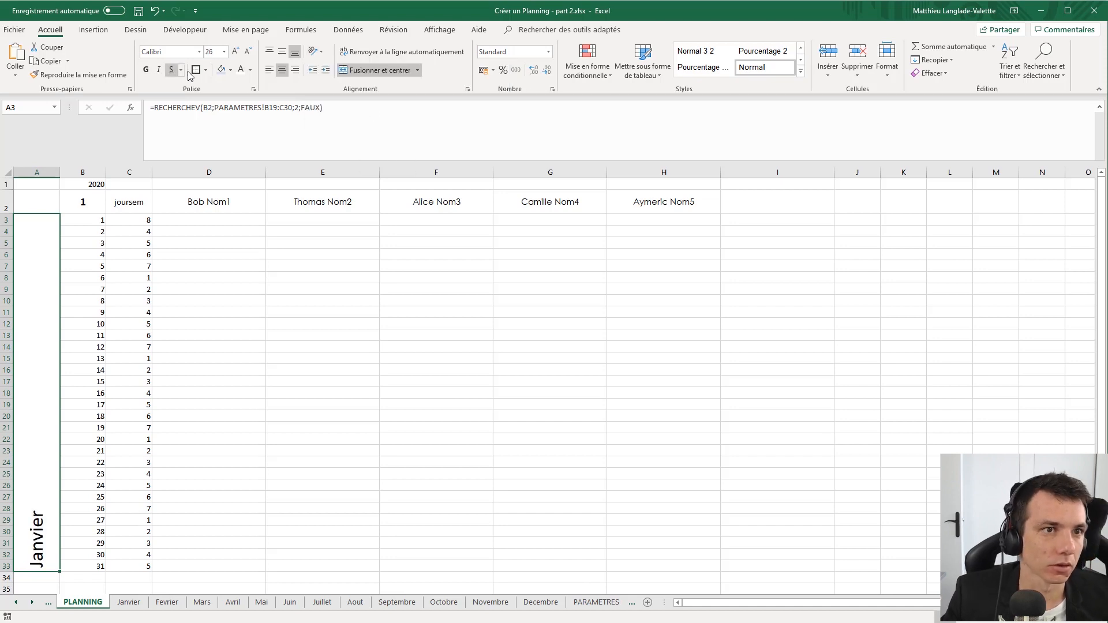
- Centre the month name vertically in bold and narrow column A to fit it
click(270, 51)
click(282, 50)
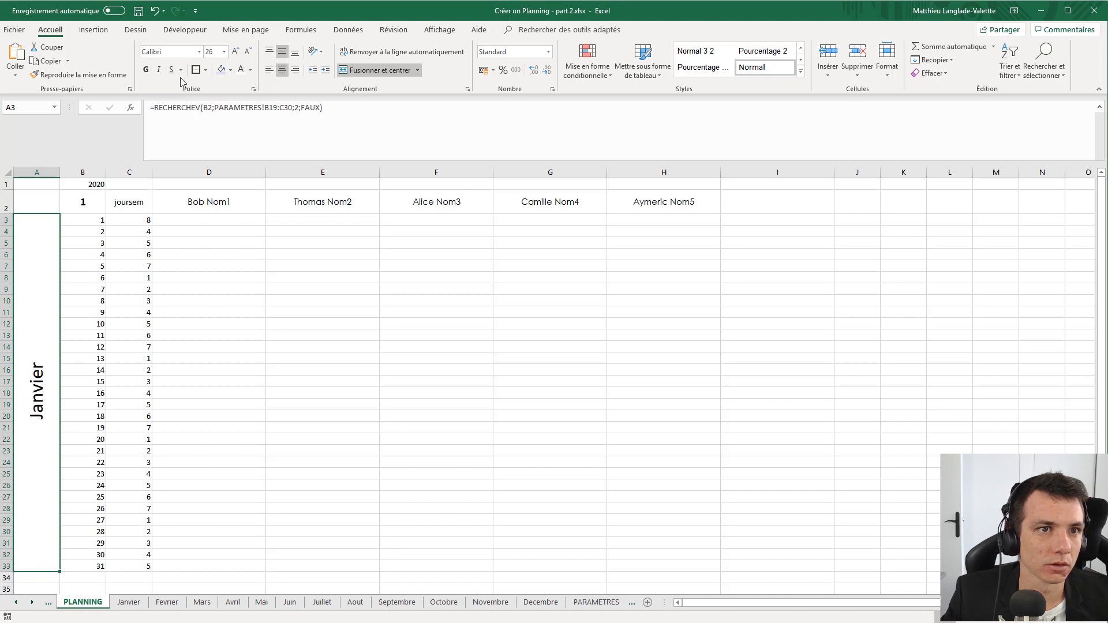
click(146, 70)
drag(60, 169, 41, 176)
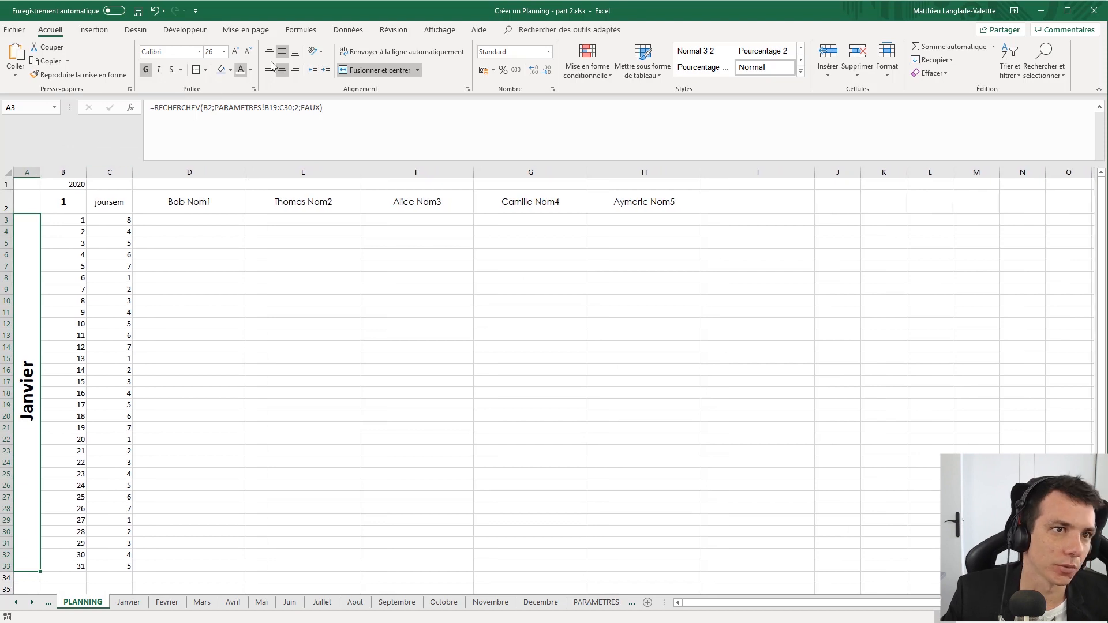
click(257, 283)
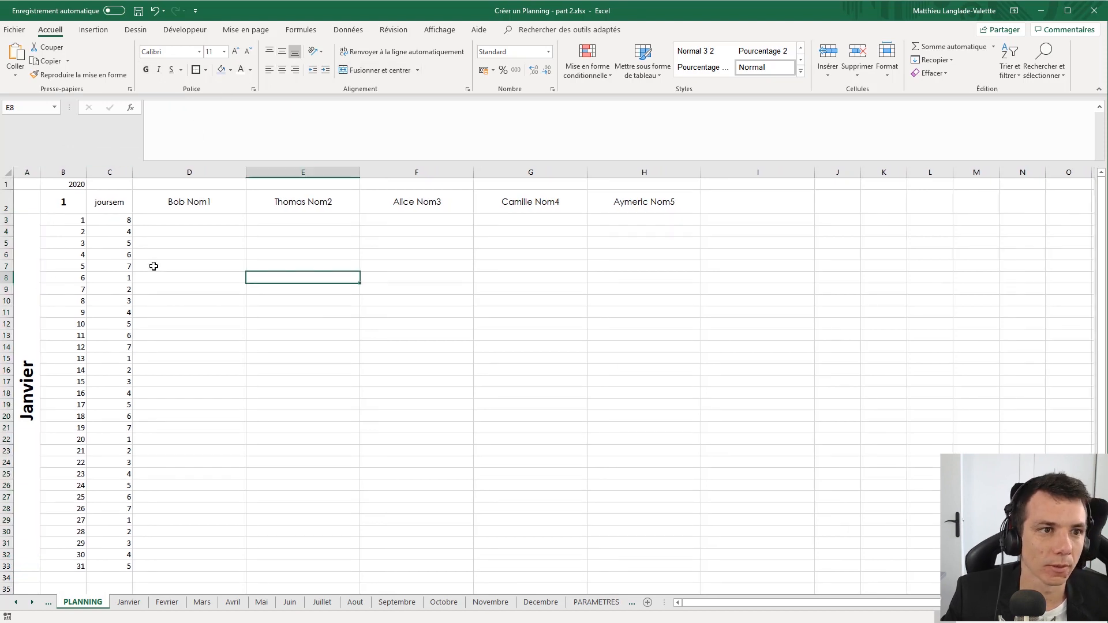
- Examine the month cells, the first day row and the first agent's header in D2 as inputs for the planning formula
click(124, 220)
click(173, 227)
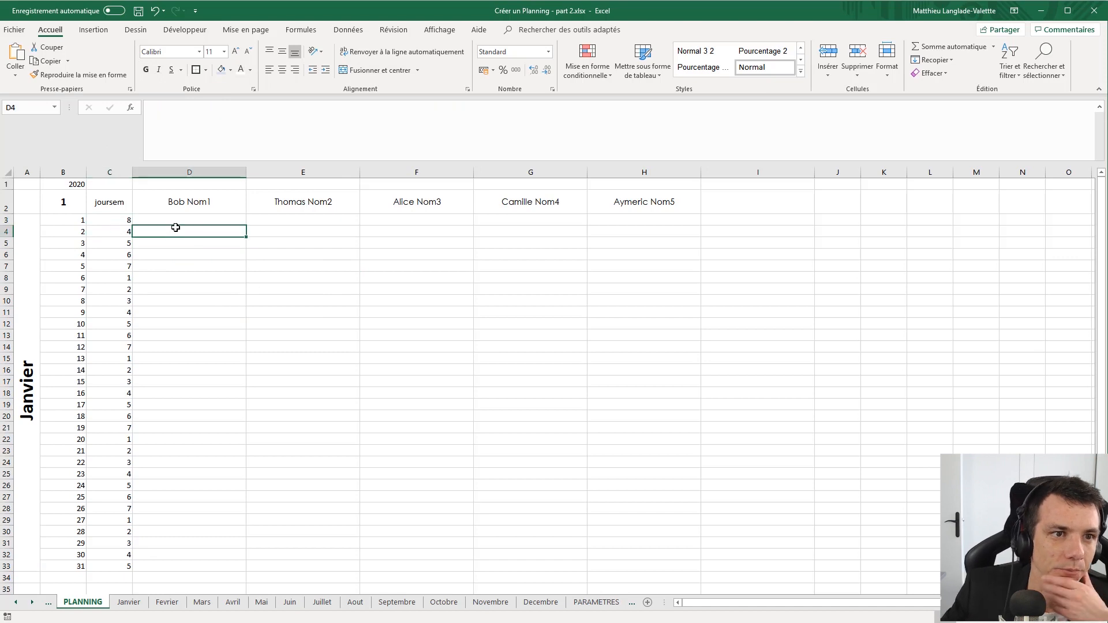
click(186, 222)
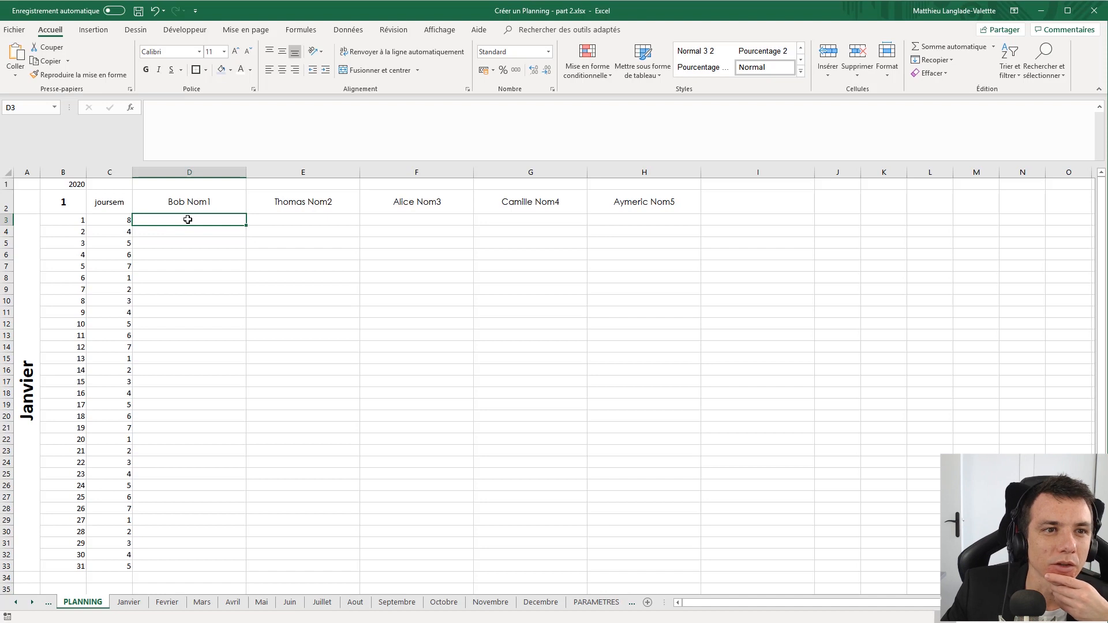
click(67, 202)
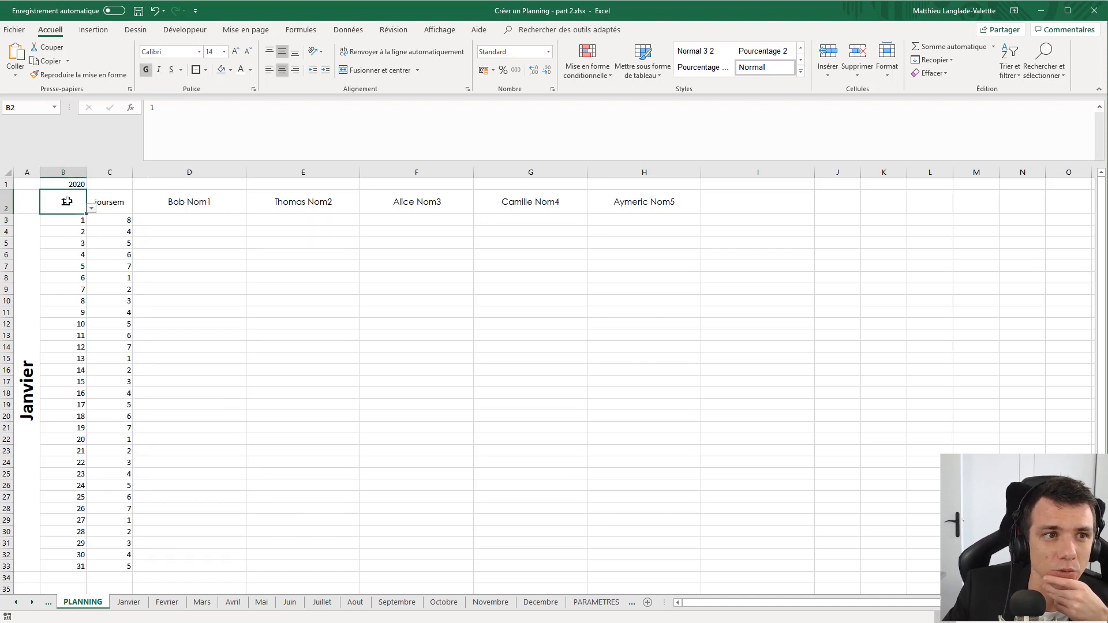
click(25, 285)
click(161, 230)
click(34, 298)
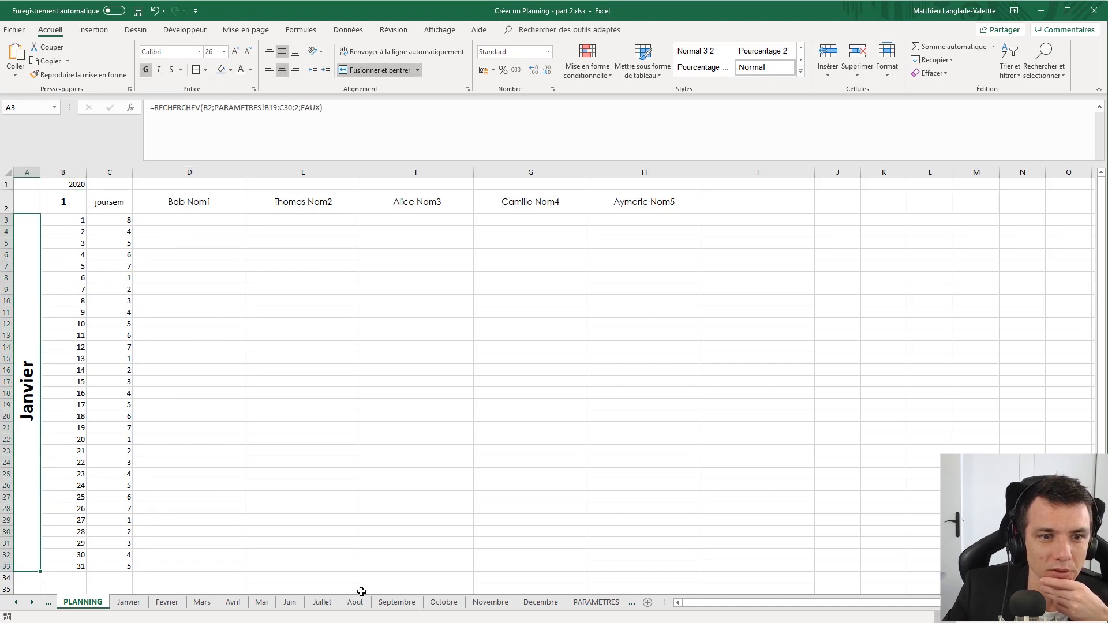
click(197, 219)
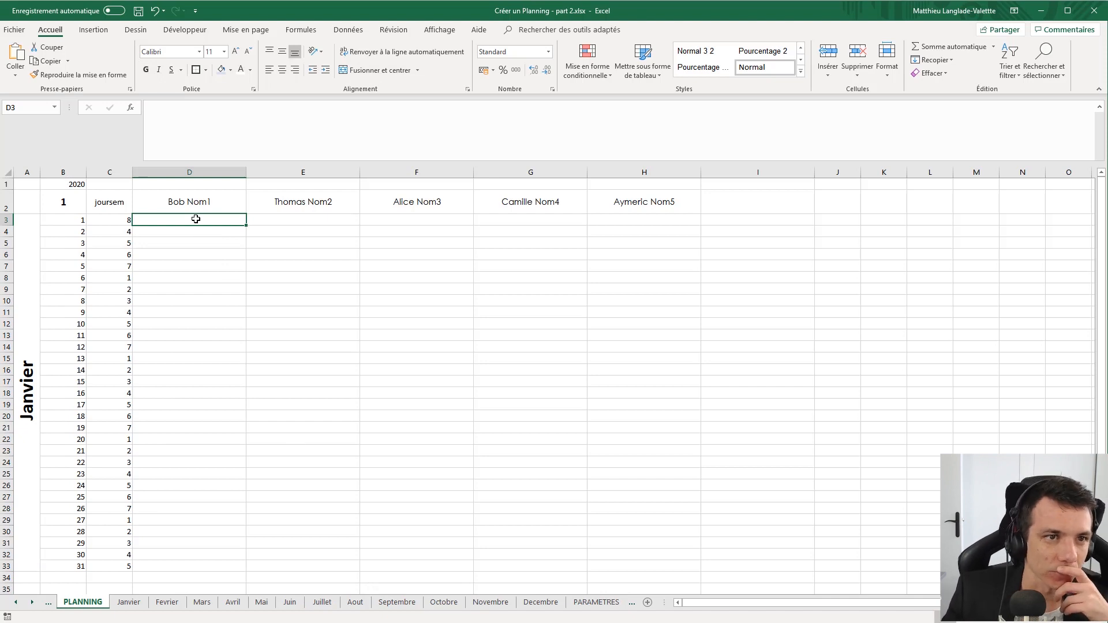
click(194, 200)
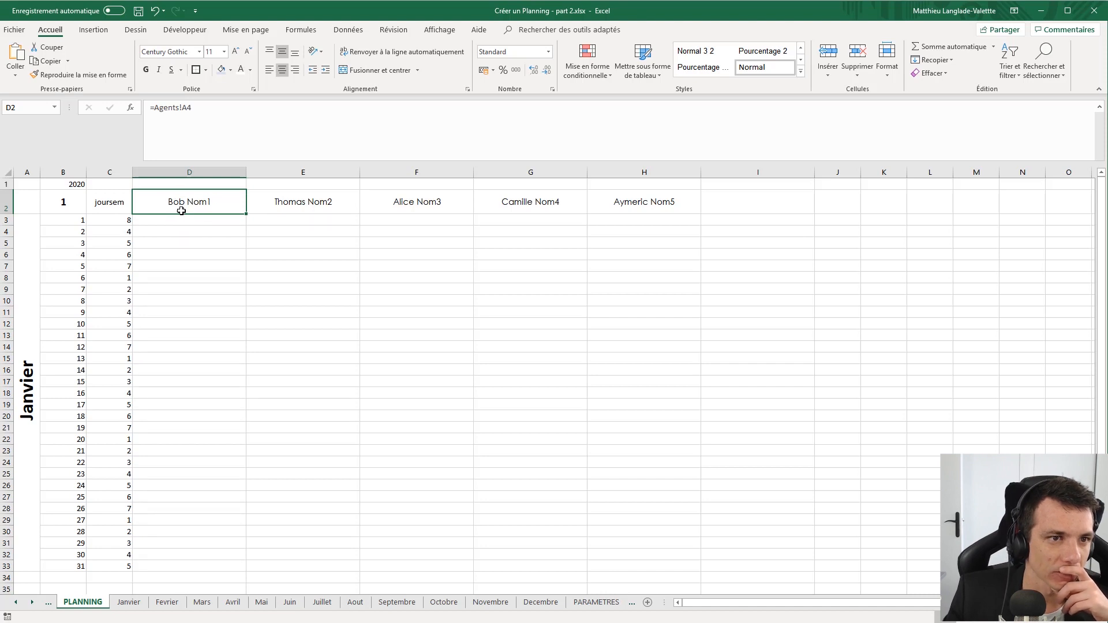
click(187, 219)
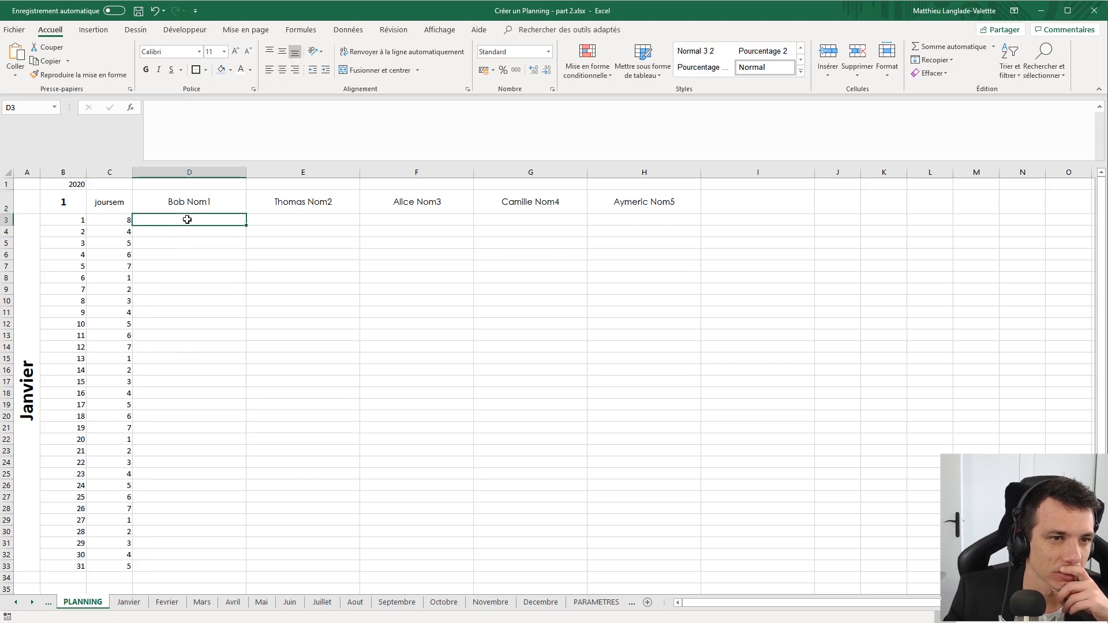
click(80, 221)
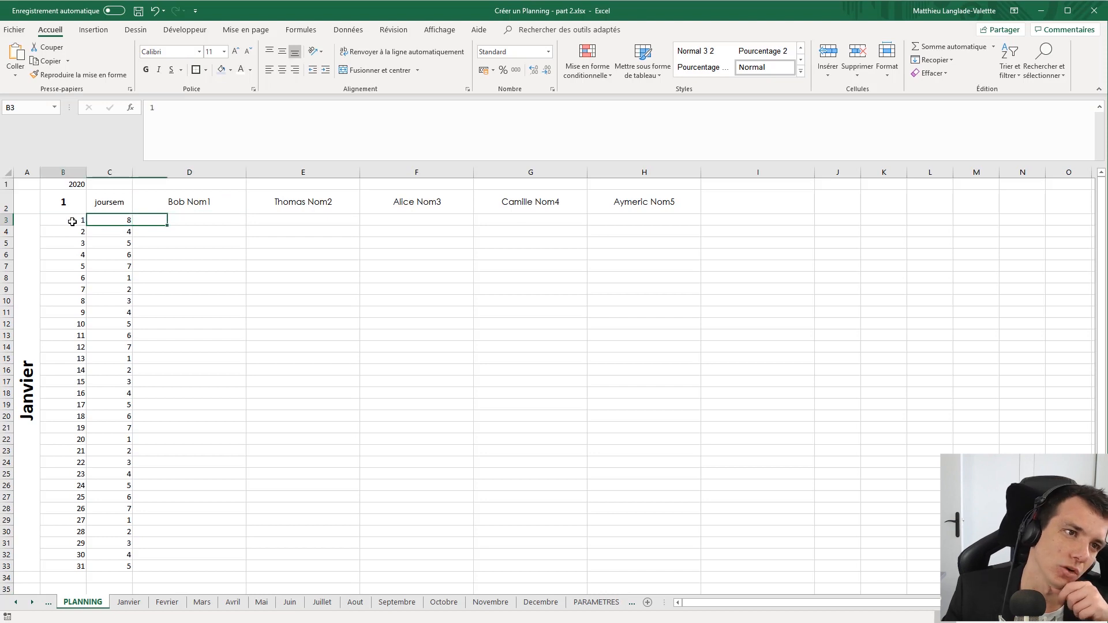
- Start a formula in cell D3, on the first day's row under the first agent
click(160, 222)
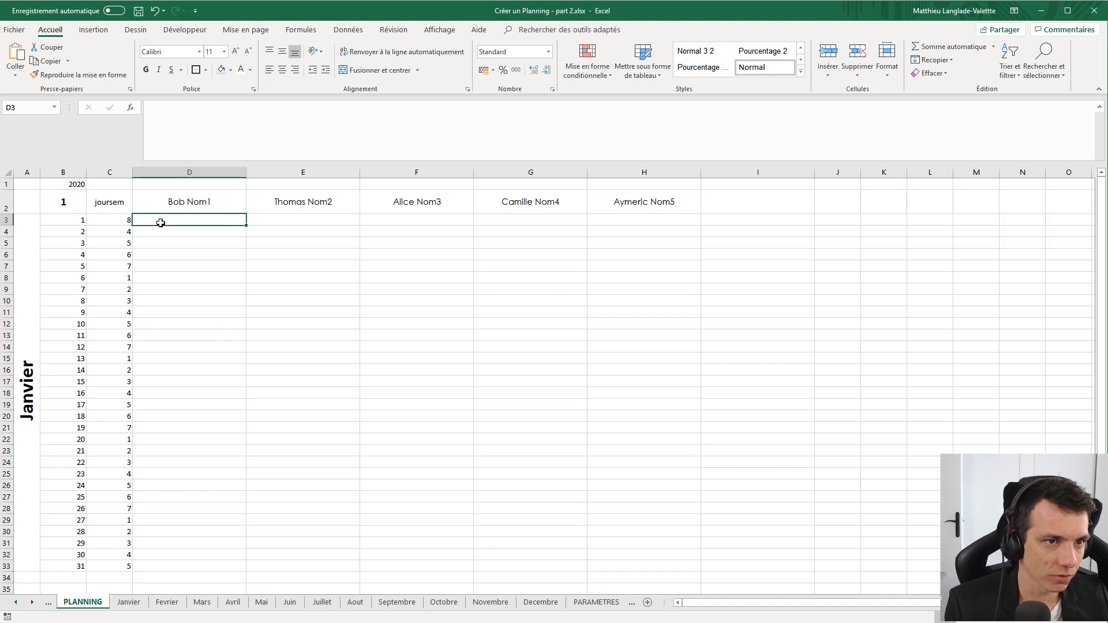
text(=)
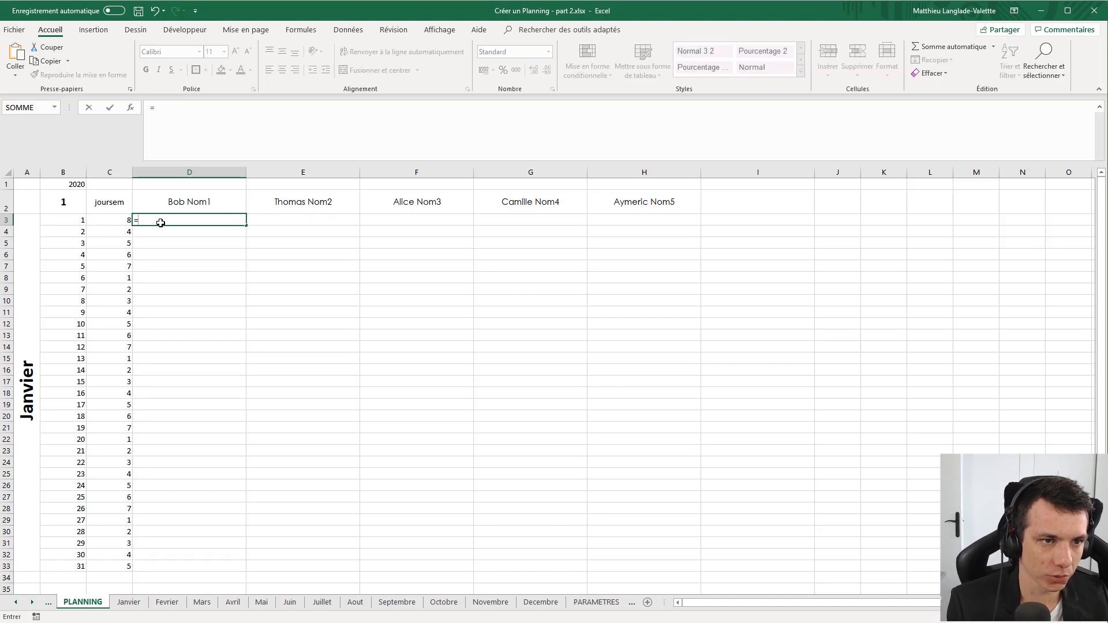
text(adre)
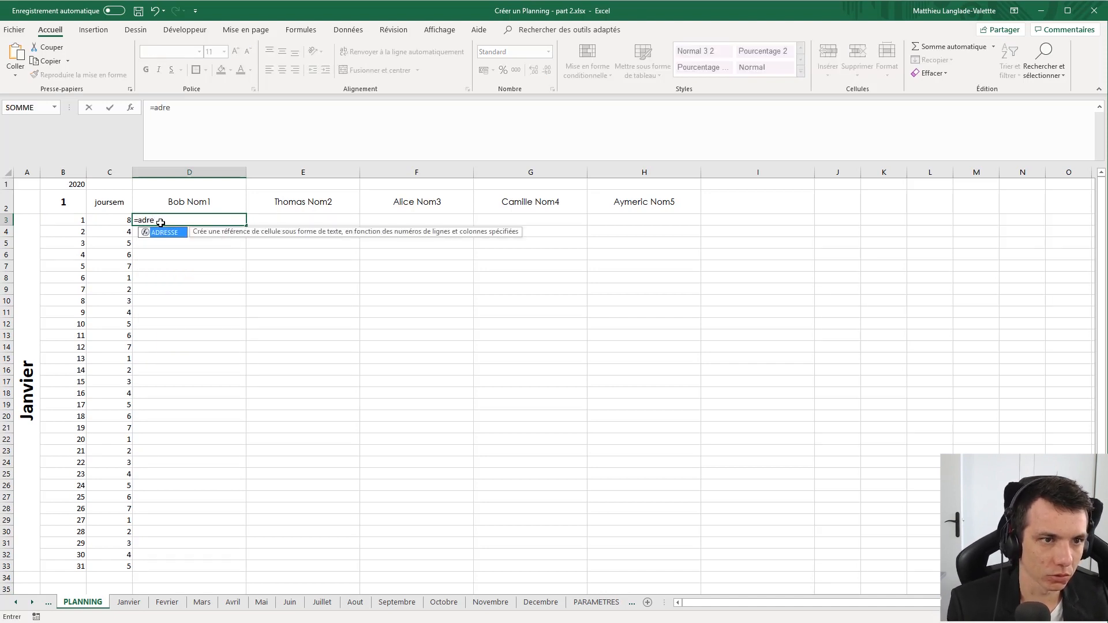
key(Escape)
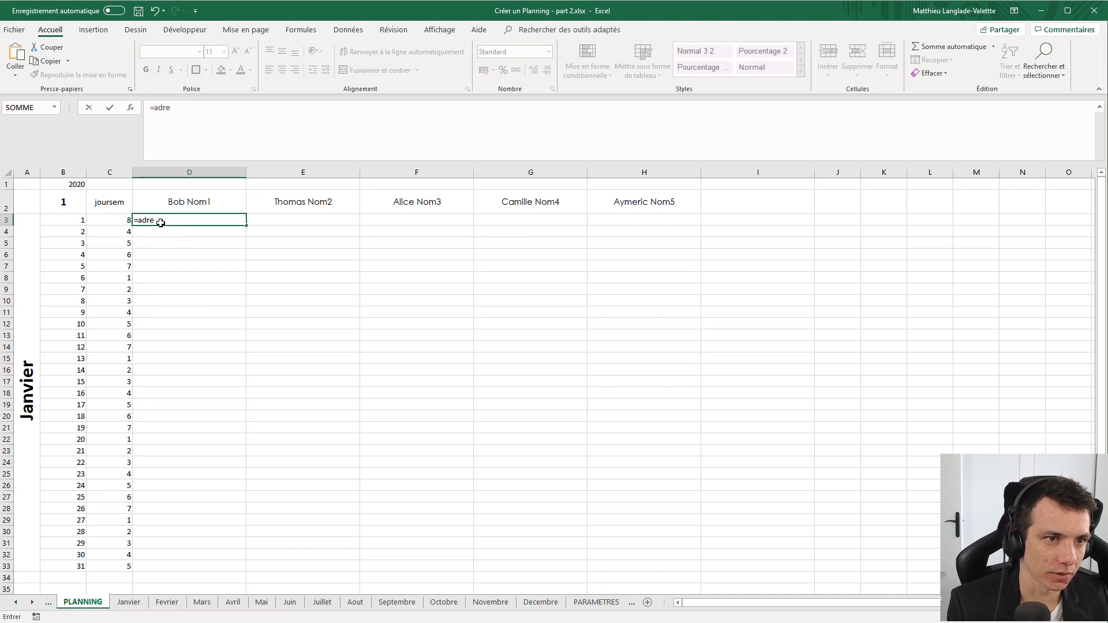
key(BackSpace)
key(BackSpace)
key(BackSpace)
key(BackSpace)
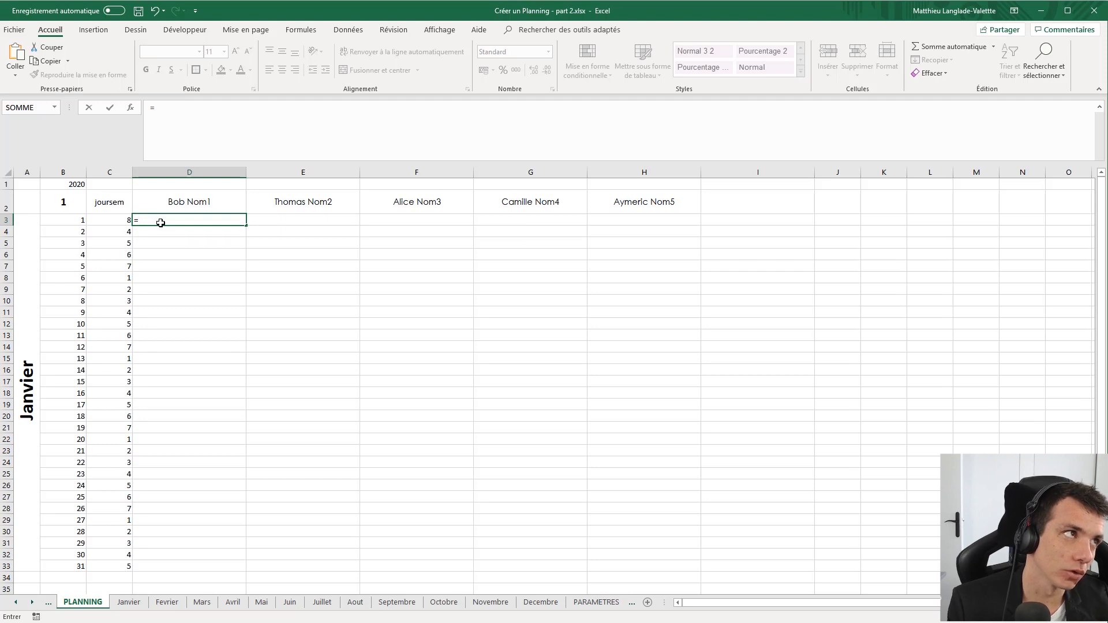
- Begin the D3 formula with ADRESSE, using a nested EQUIV that looks up agent header D2 as its row argument
text(adres)
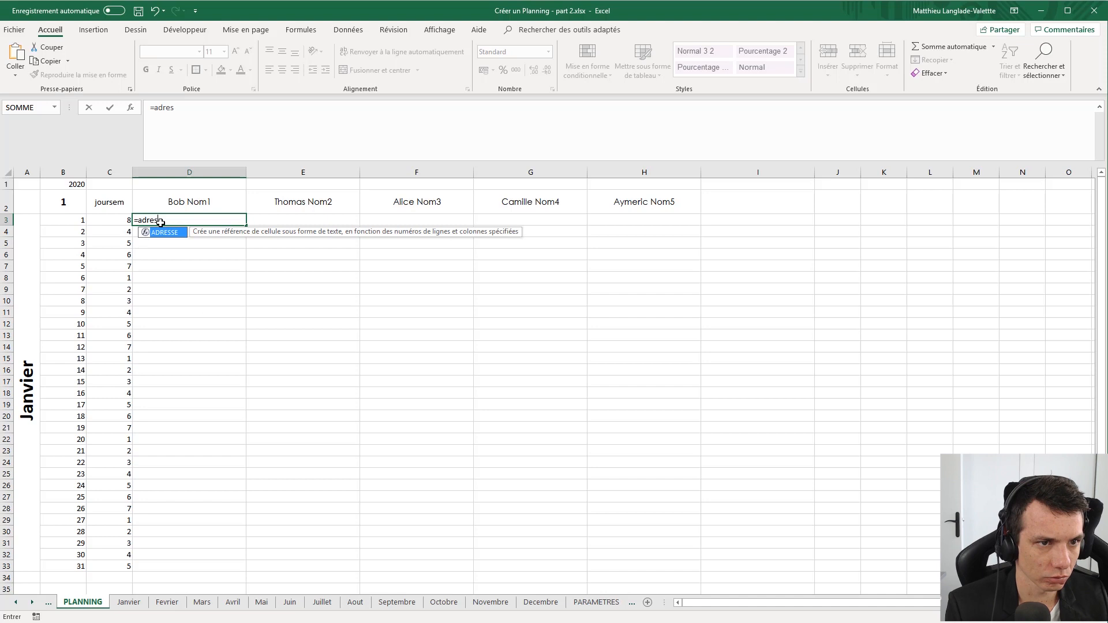
key(Tab)
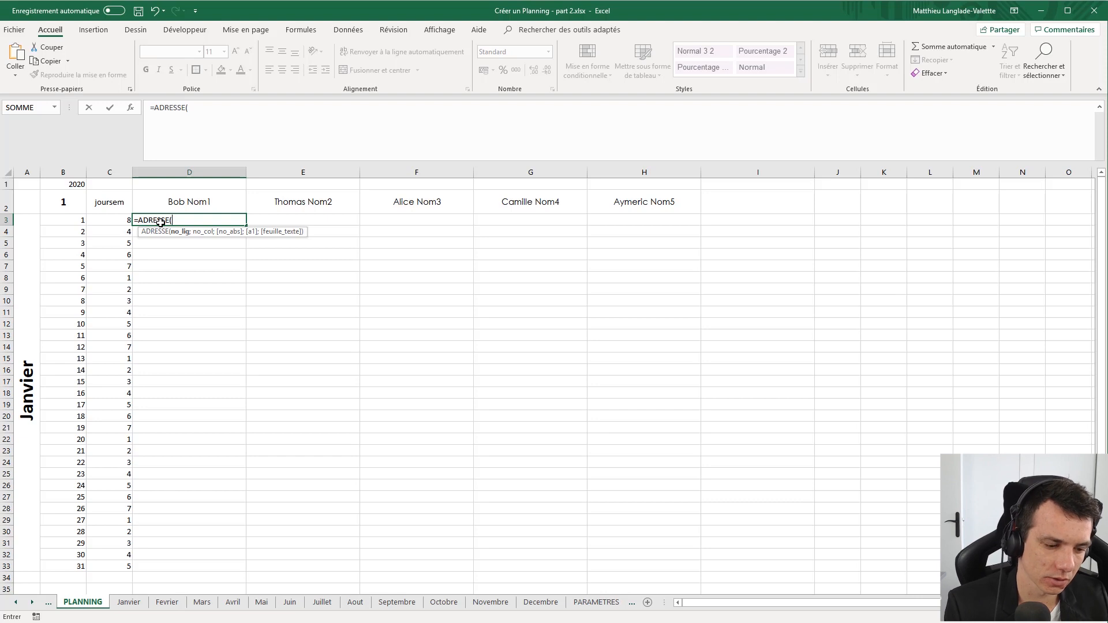
text(equiv)
key(Tab)
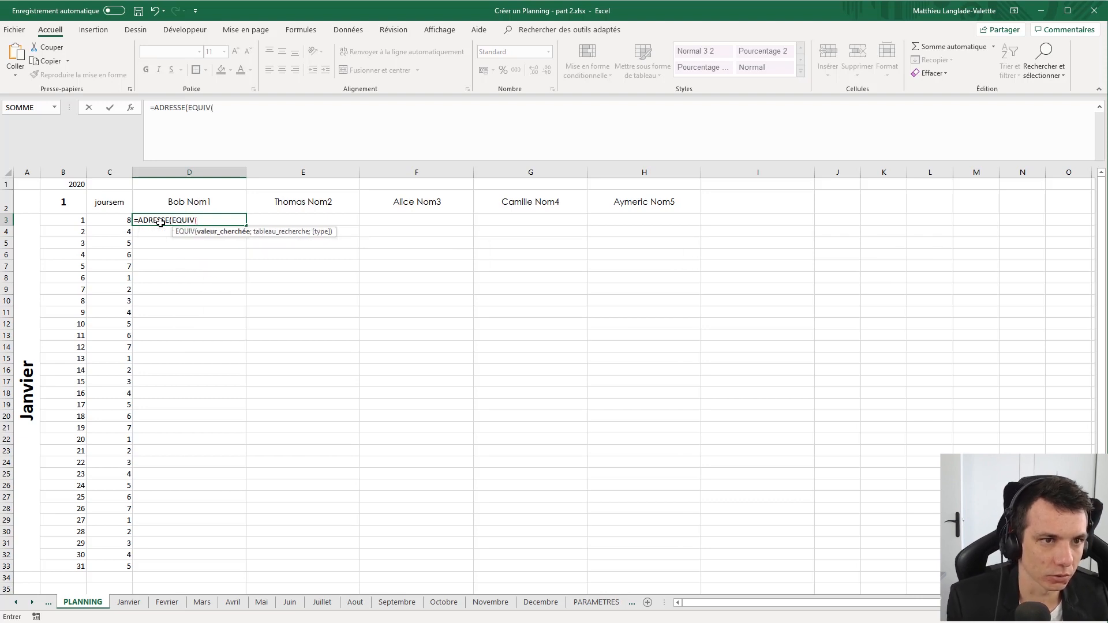
key(Up)
text(;)
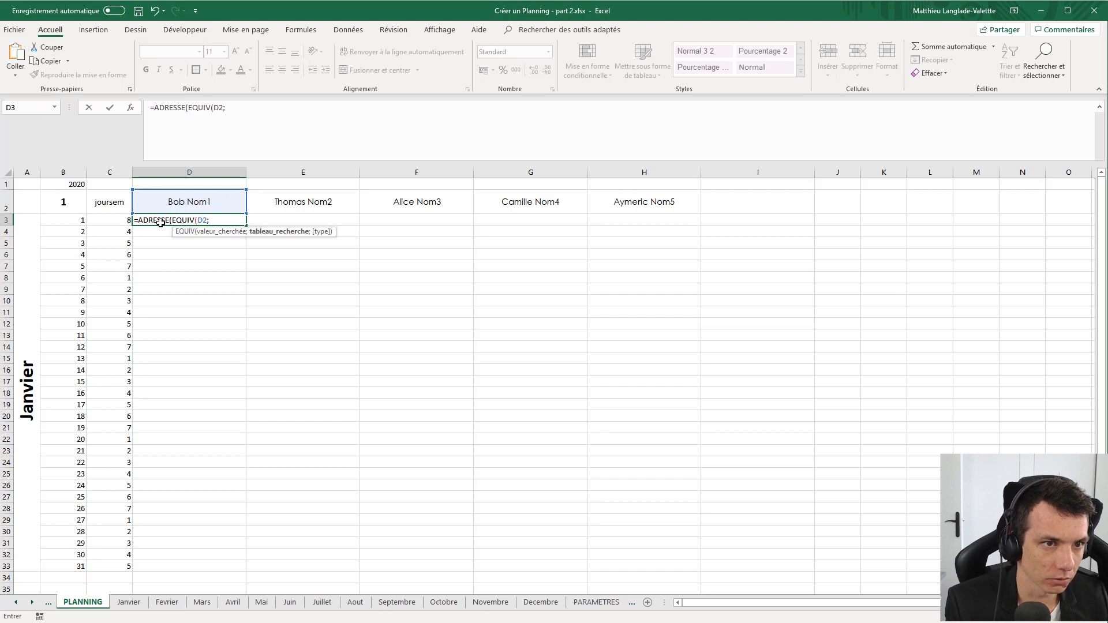
- Add INDIRECT as the EQUIV lookup array, starting its reference text with month cell A3 joined to "!
text(in)
key(Return)
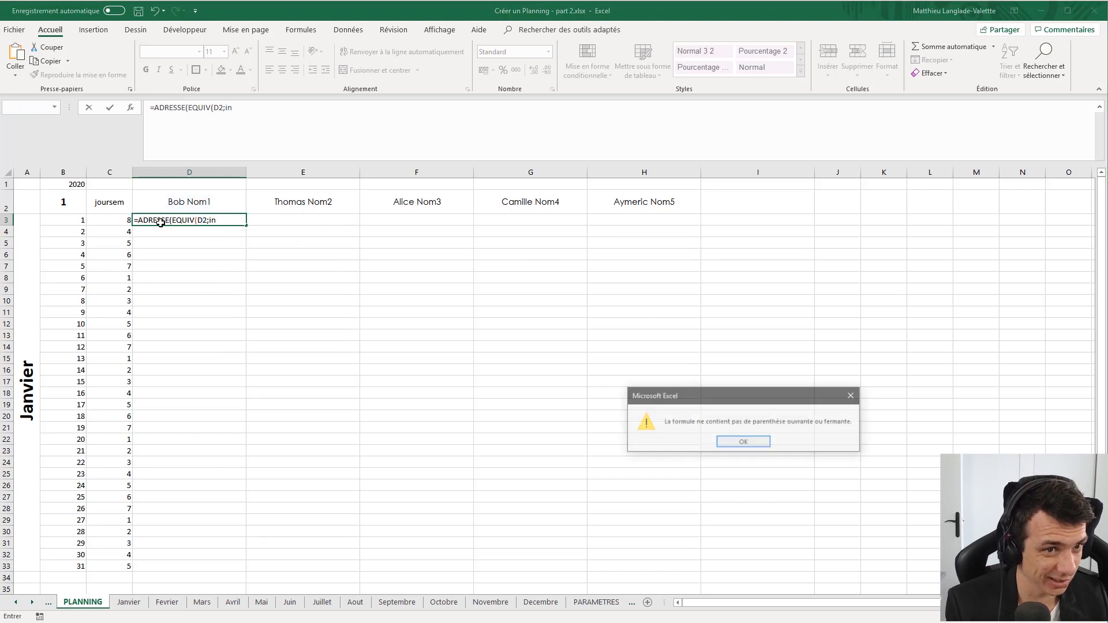
key(Return)
text(DIRECT()
key(Tab)
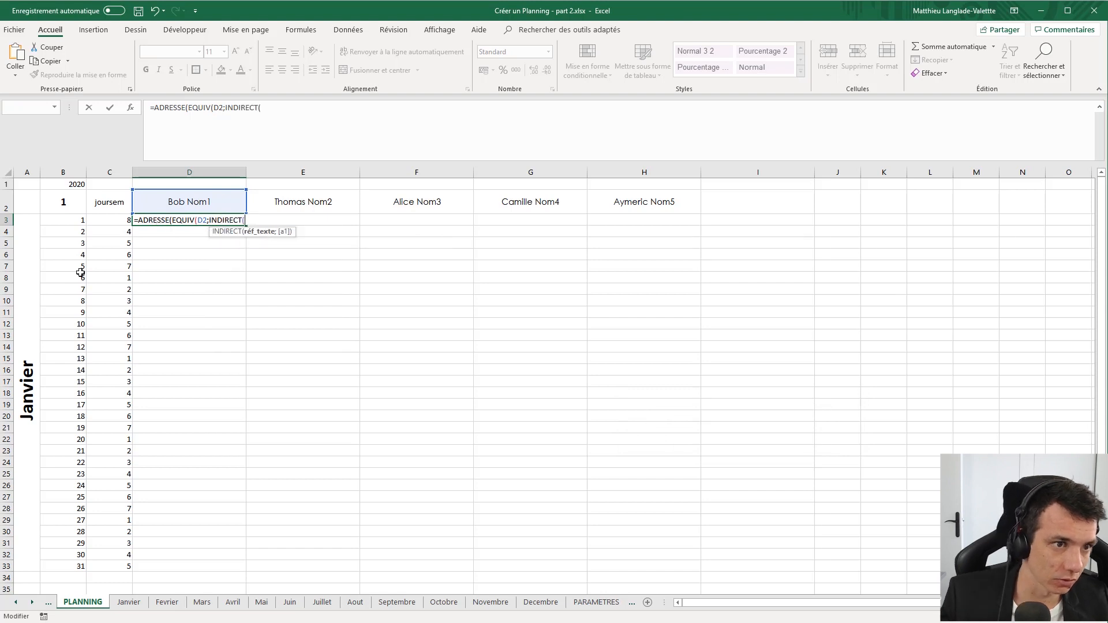
click(32, 305)
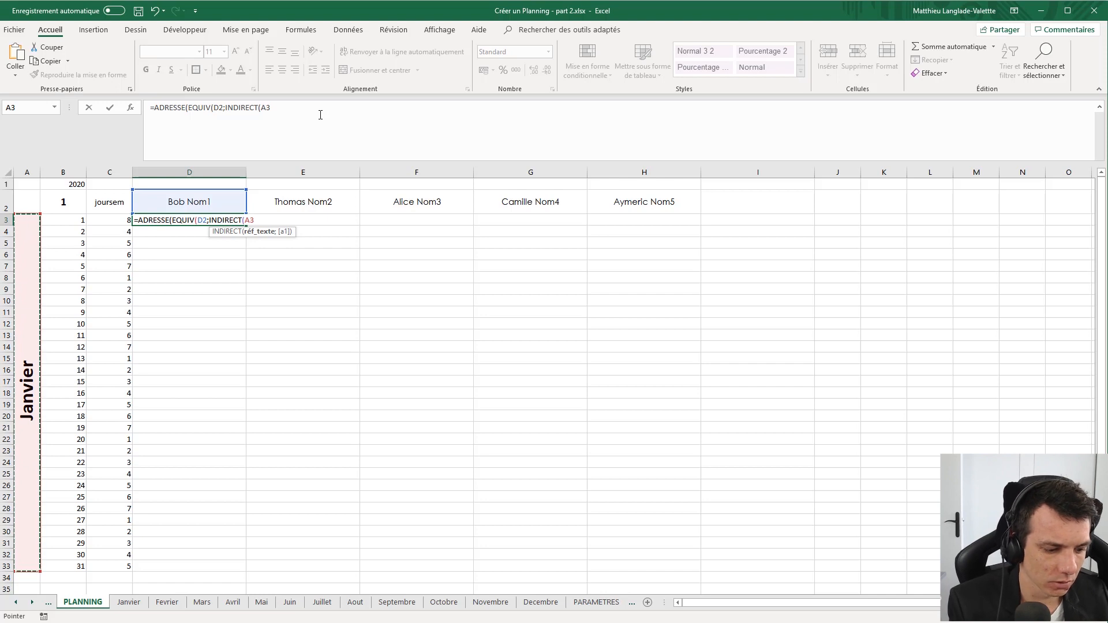
text(&"!)
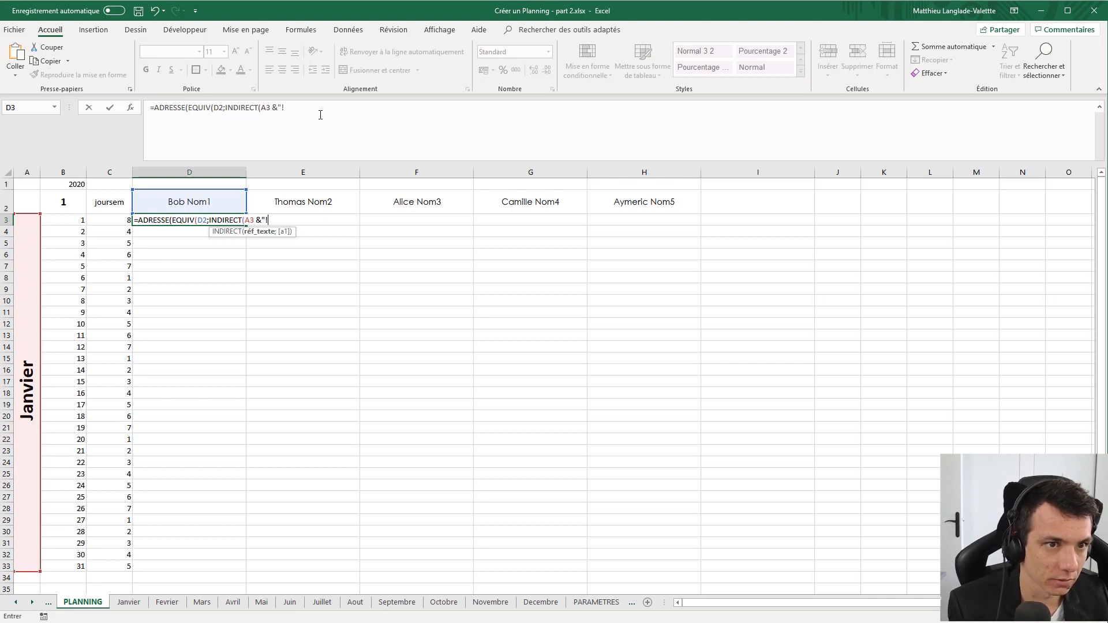
text(")
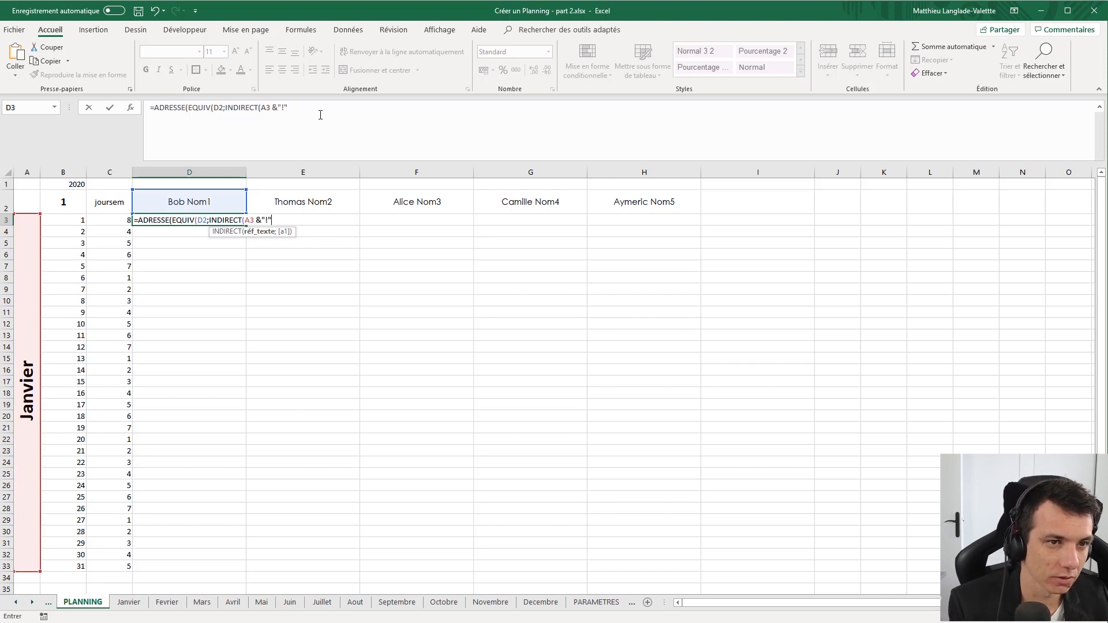
text( &)
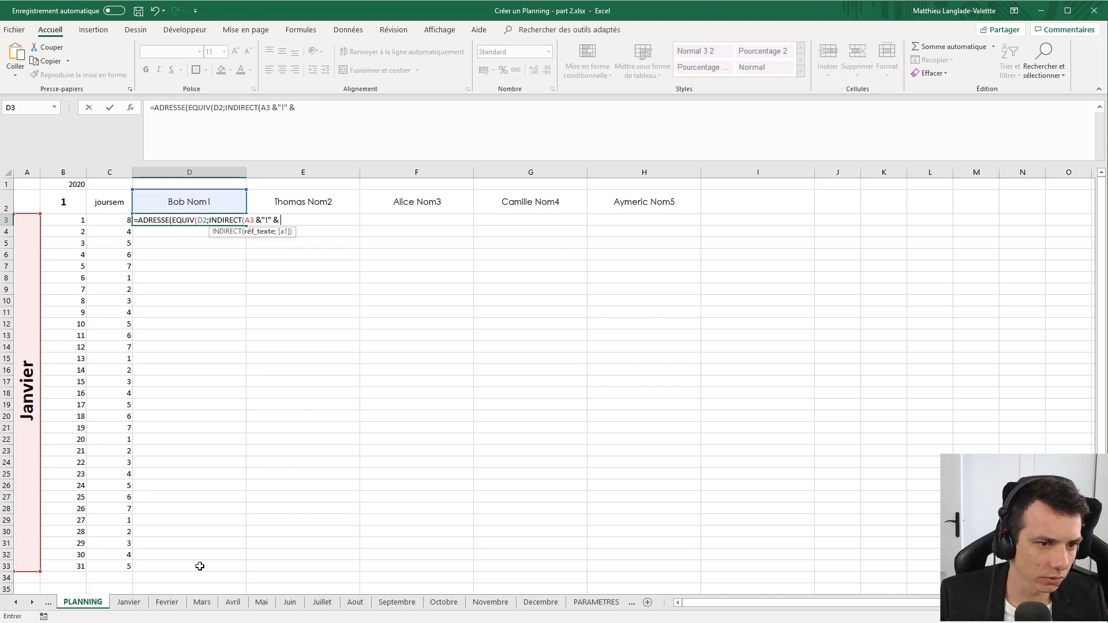
click(129, 601)
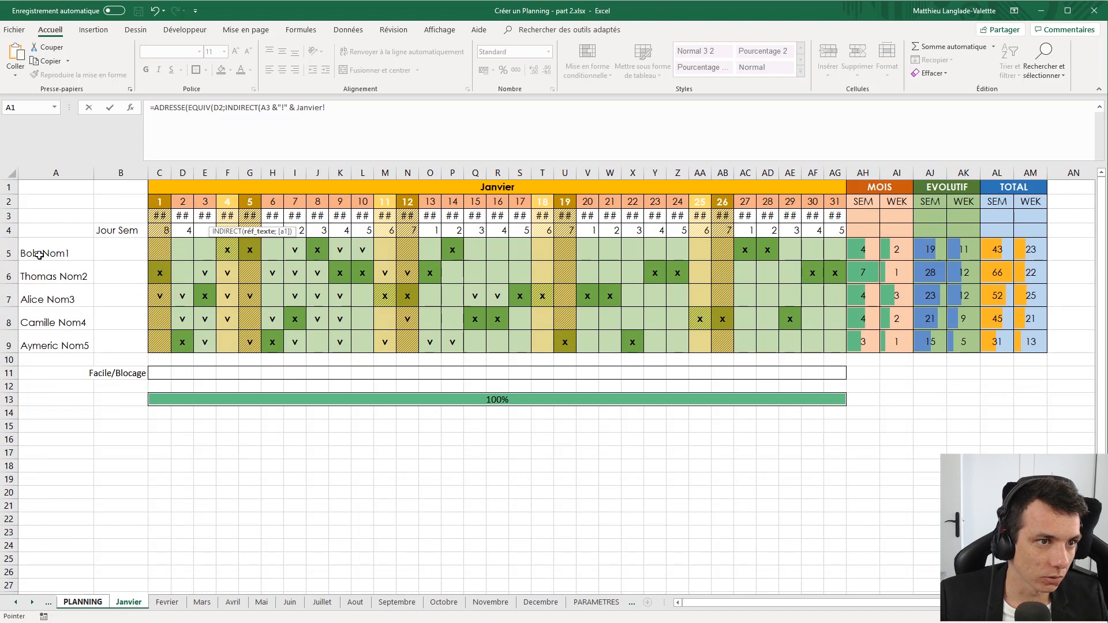
click(339, 112)
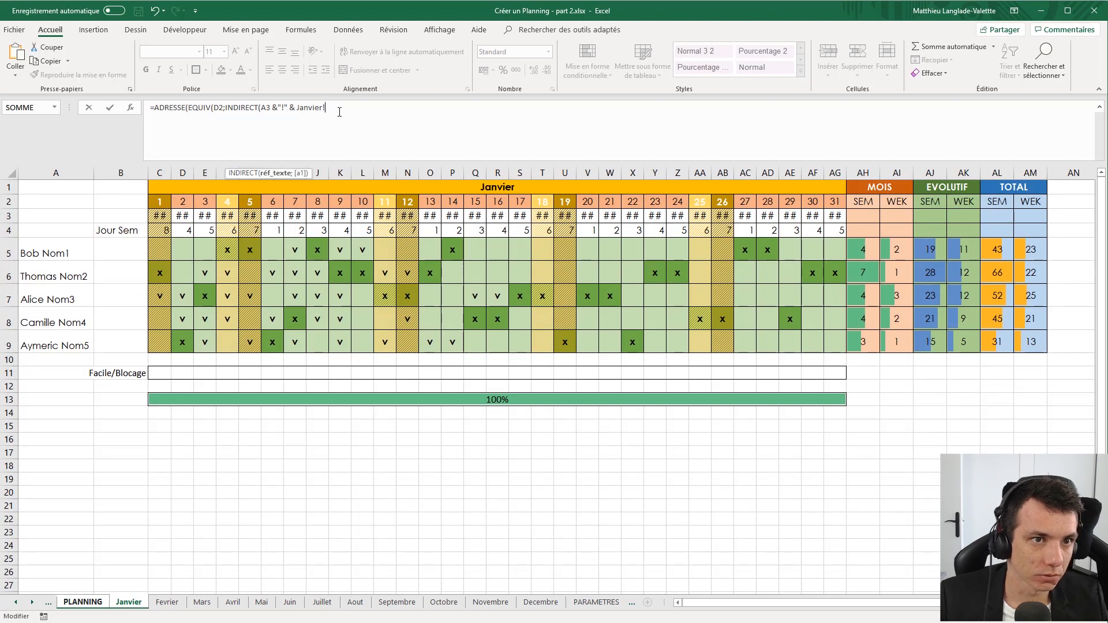
double_click(311, 108)
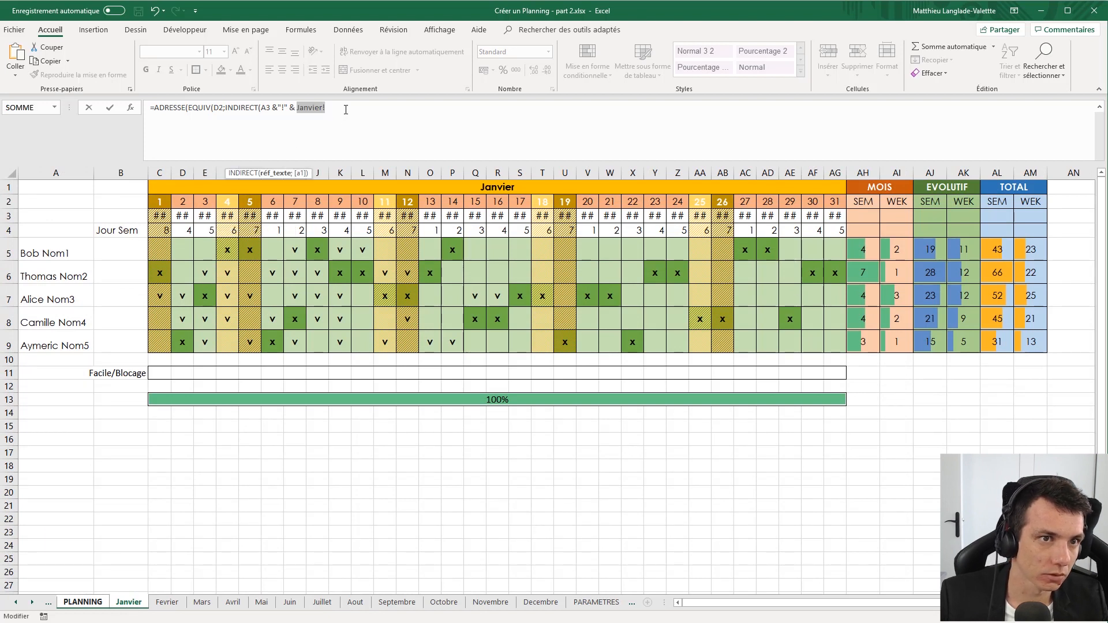
key(BackSpace)
key(BackSpace)
key(BackSpace)
key(BackSpace)
key(BackSpace)
- Complete the INDIRECT reference with agent range A5:A9 in A1 style (VRAI) and set the EQUIV match type to 0
text(A)
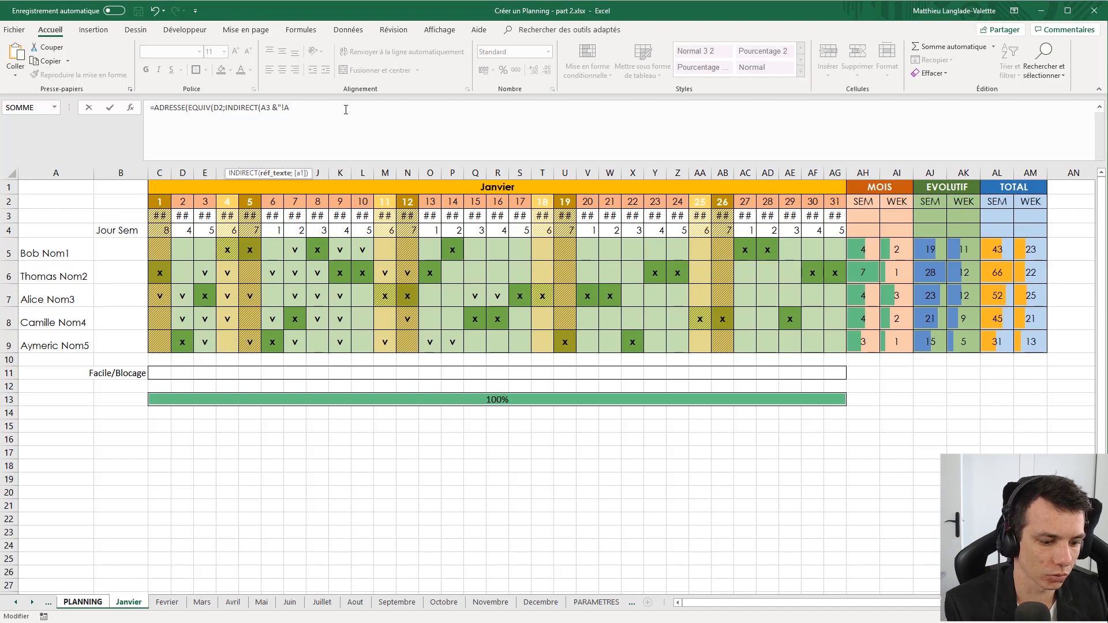
text(5)
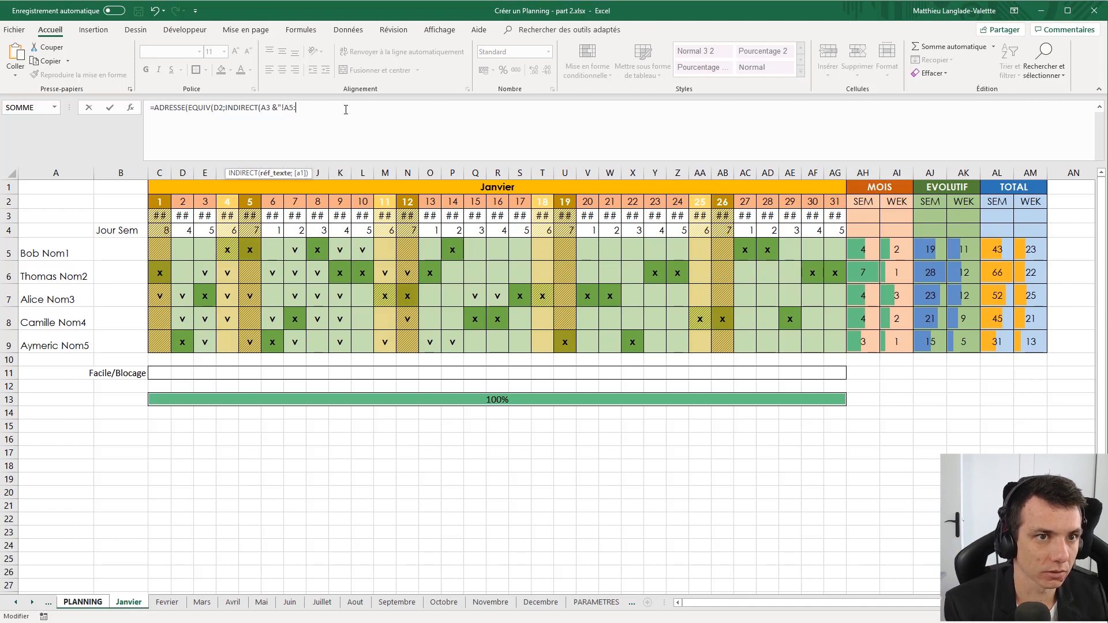
text(:A9)
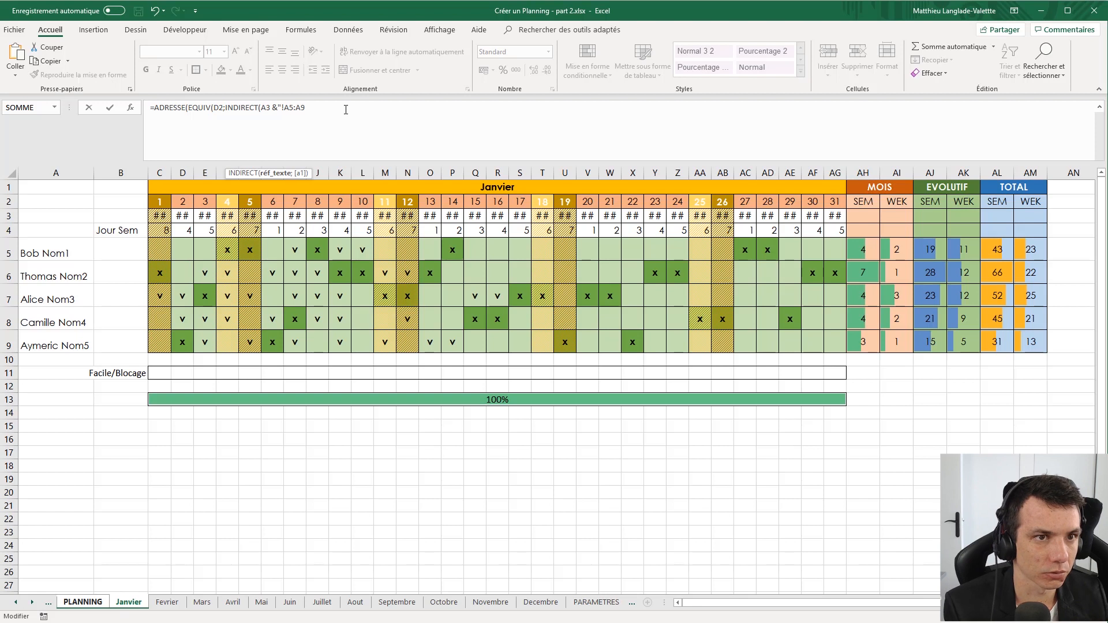
text(";)
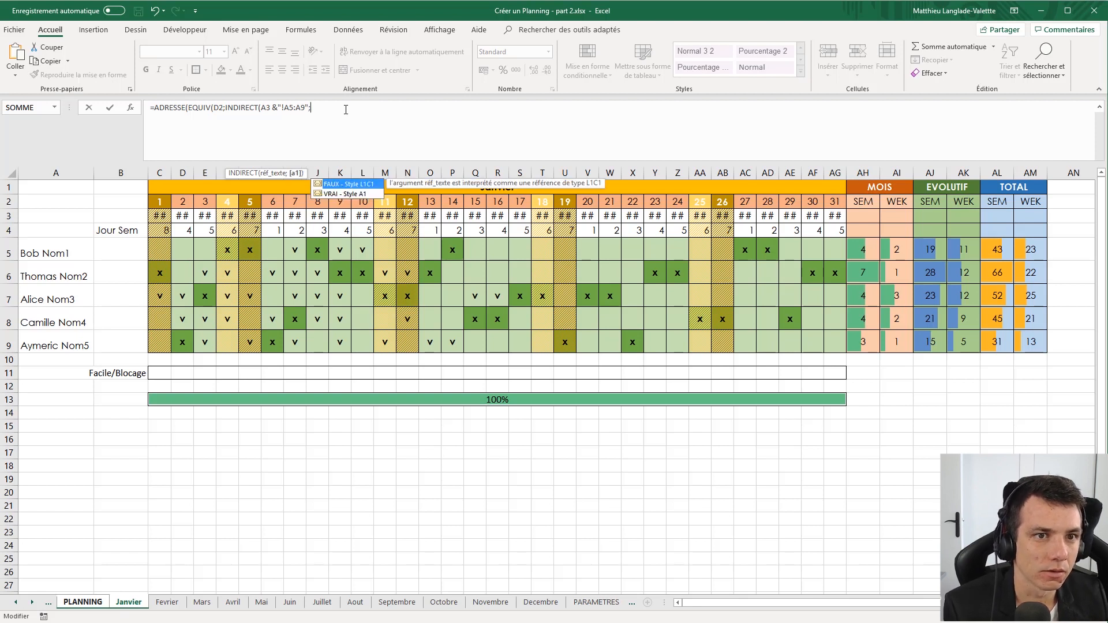
key(Down)
key(Tab)
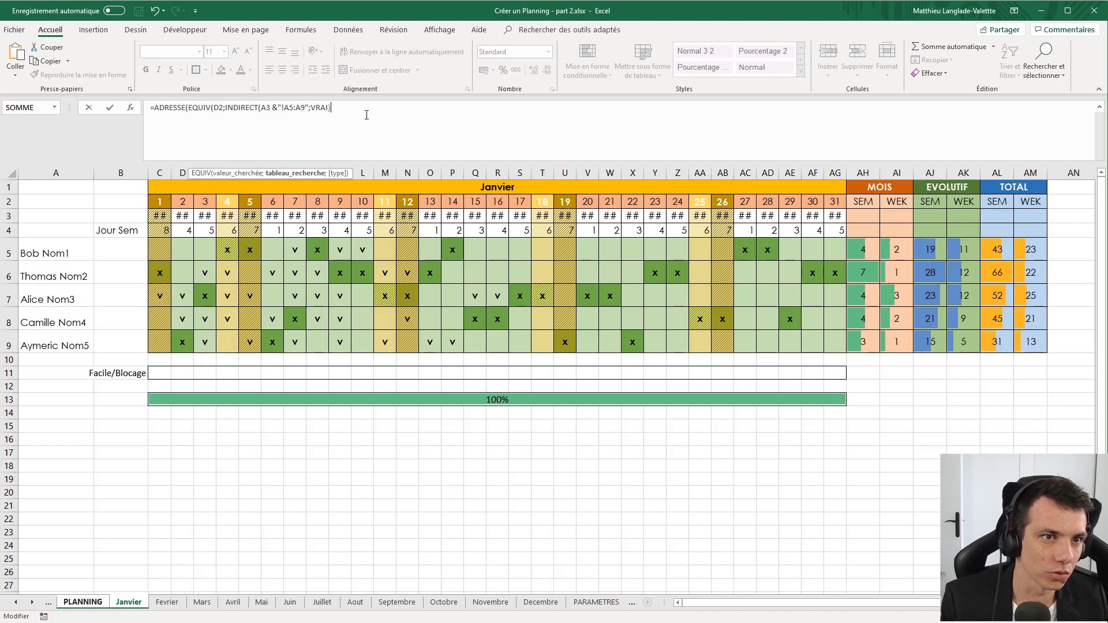
text(;0)
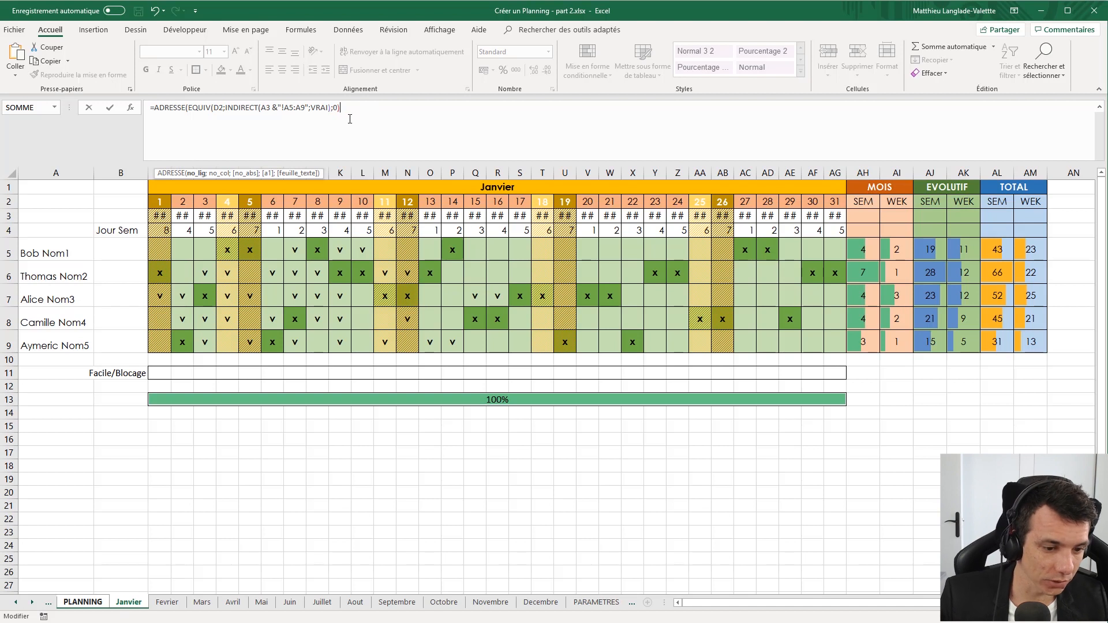
- Add a second EQUIV as the column argument of ADRESSE, looking up day cell B3 on the PLANNING sheet
text(;)
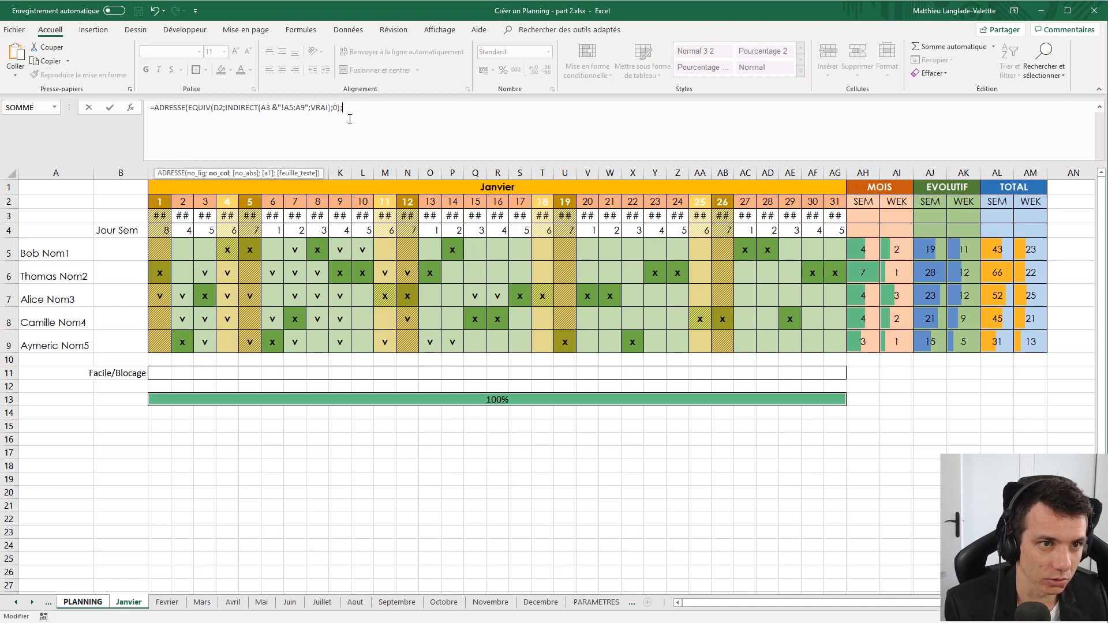
text(EQUIV()
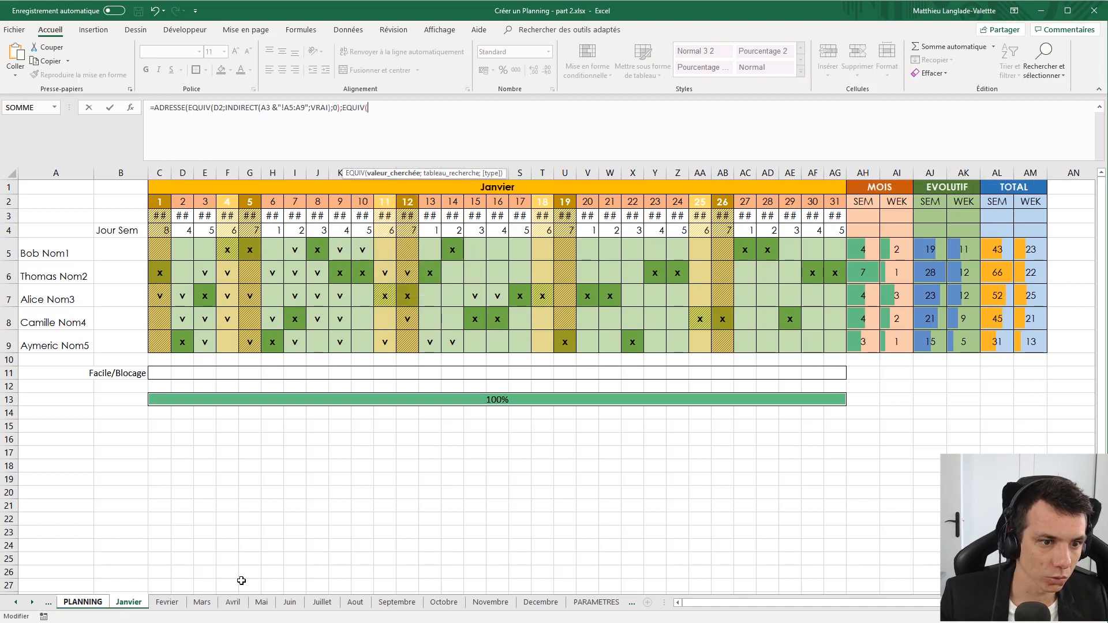
click(98, 604)
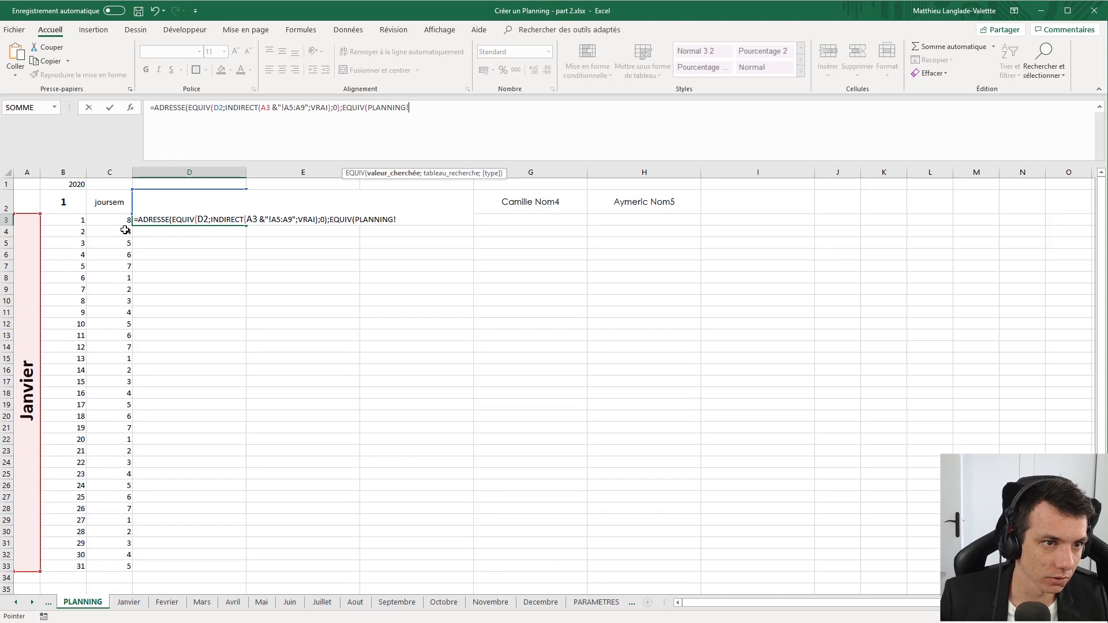
click(77, 220)
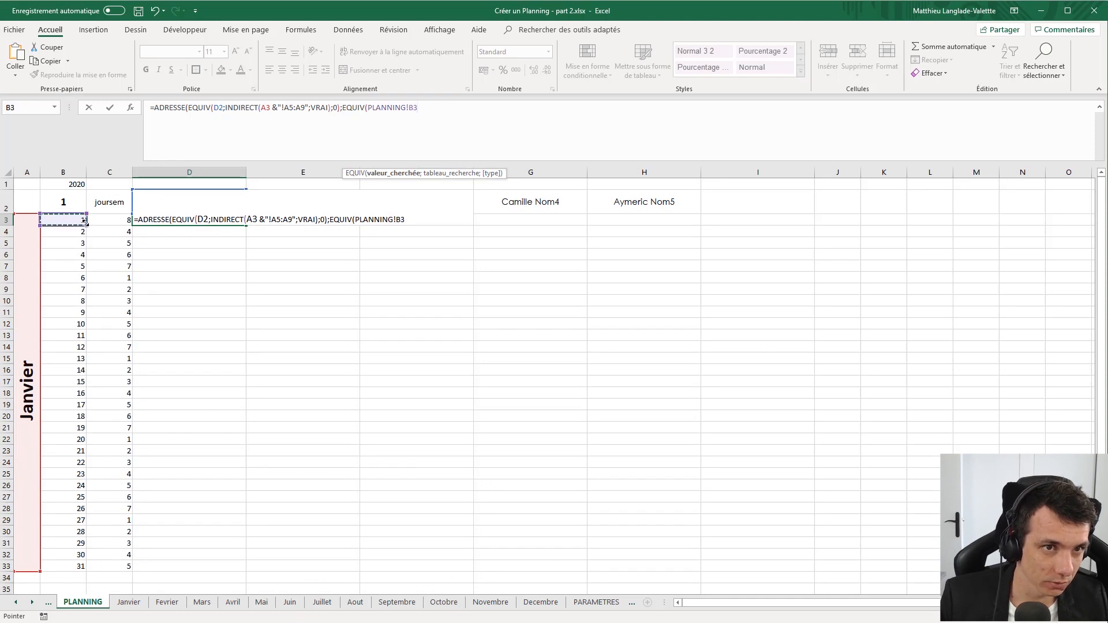
- Add INDIRECT as the second EQUIV's lookup array, starting its text with PLANNING!A3 joined to "!
text(;IN)
key(Return)
key(Return)
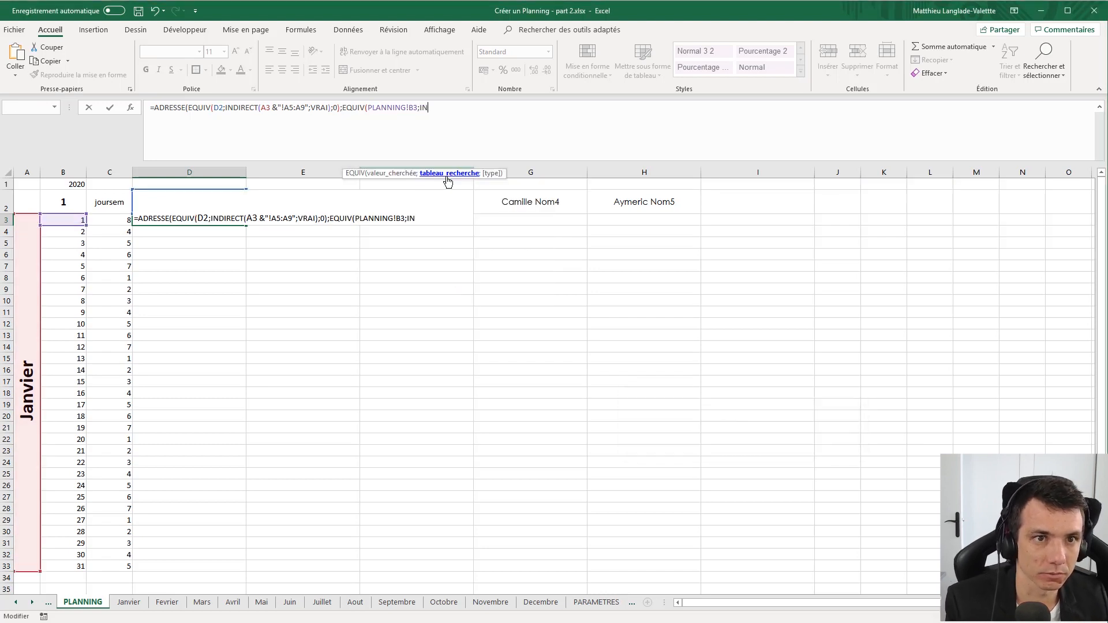
text(d)
key(Down)
key(Tab)
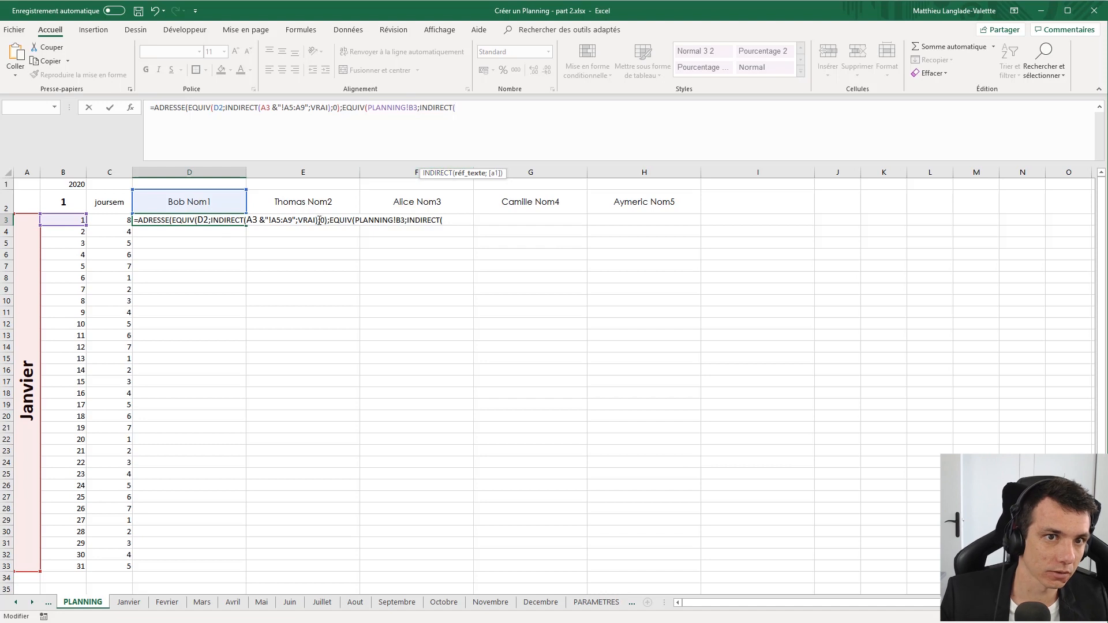
click(22, 298)
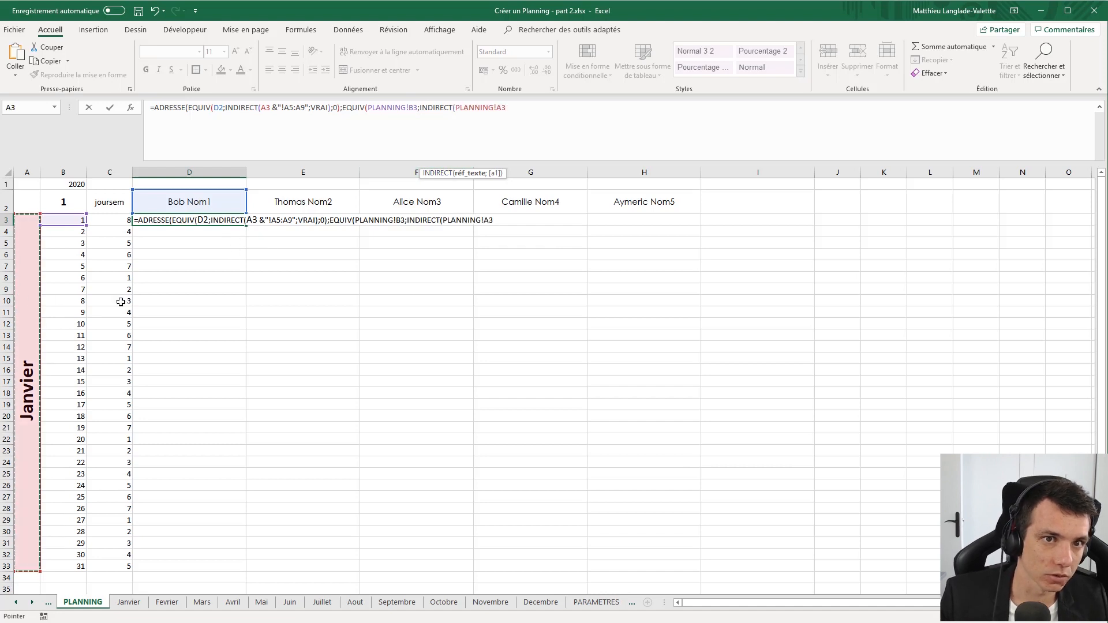
text(&")
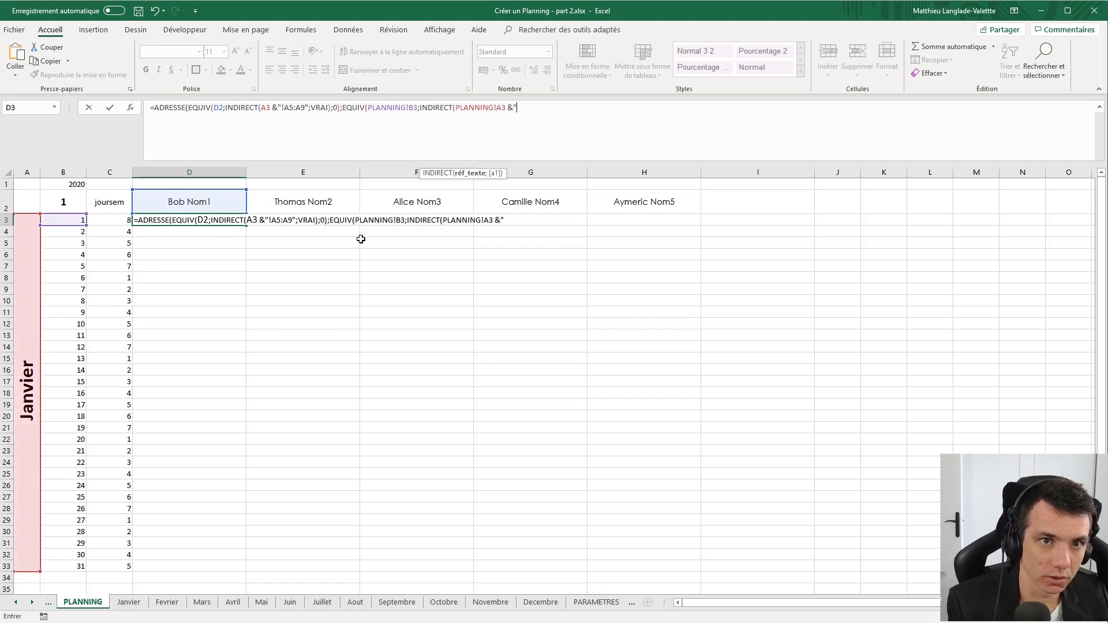
text(!)
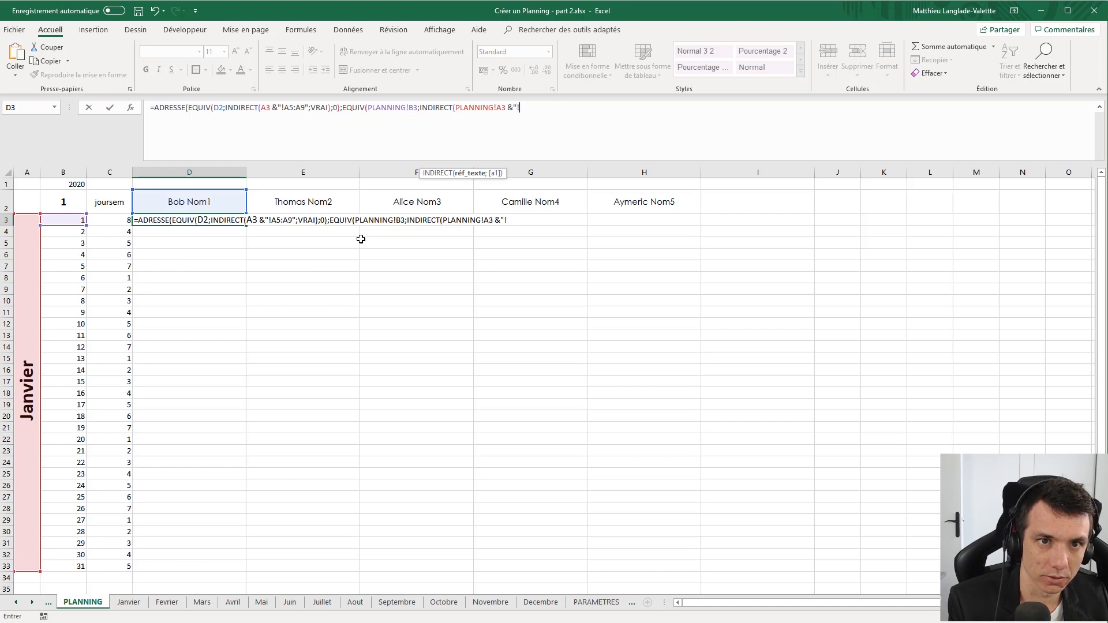
- Complete the second INDIRECT text with Janvier!C3:AG3, close it and set the EQUIV match type to 0
click(129, 601)
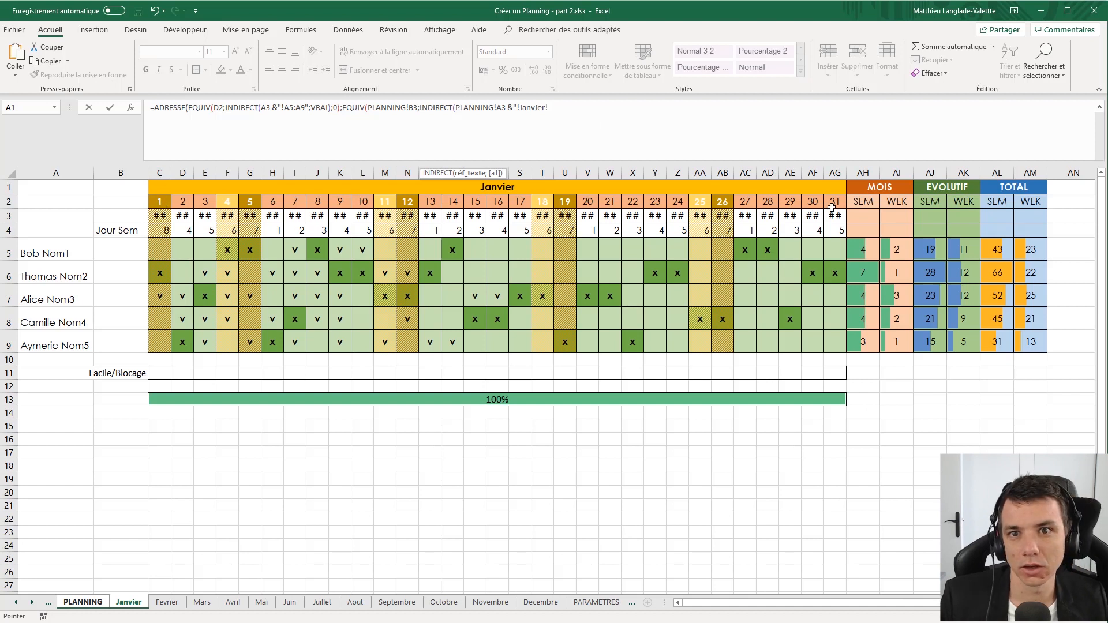
text(C)
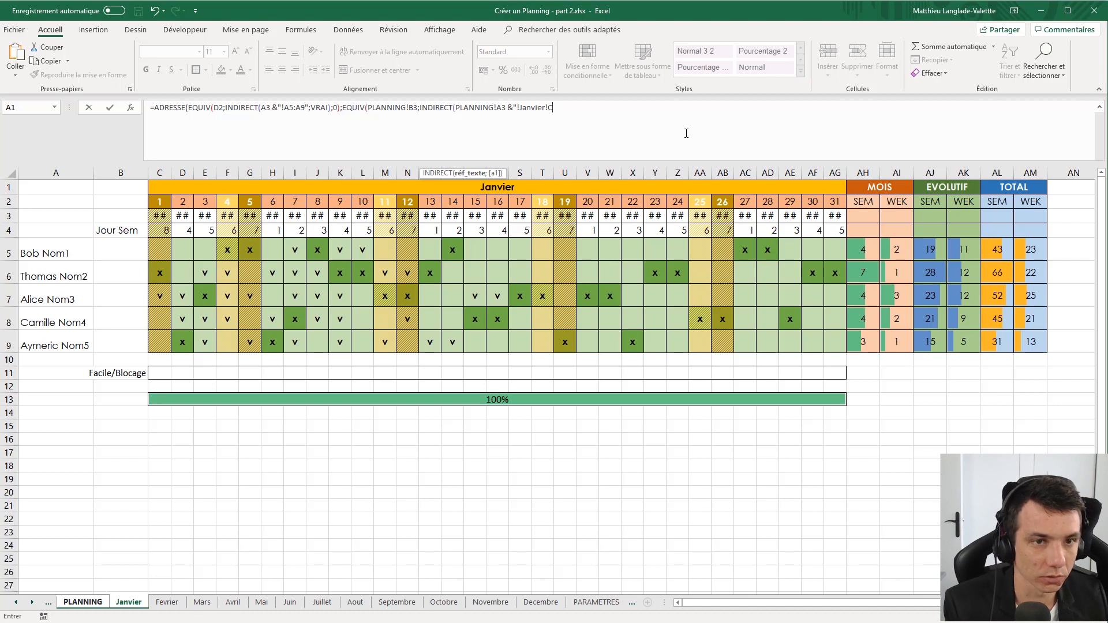
text(3:AG3)
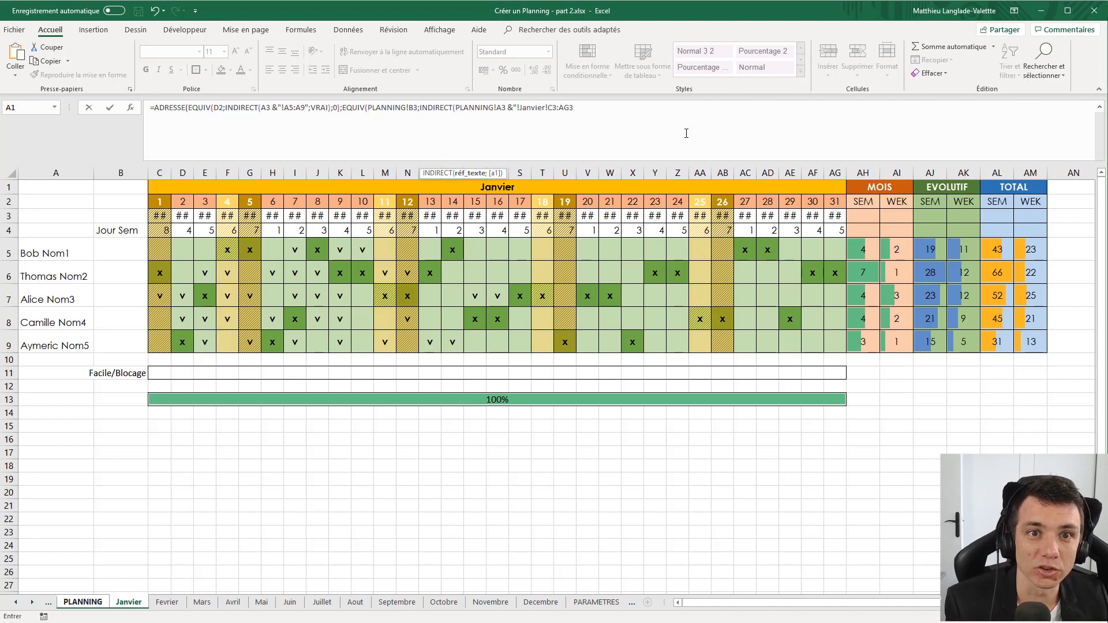
text(")
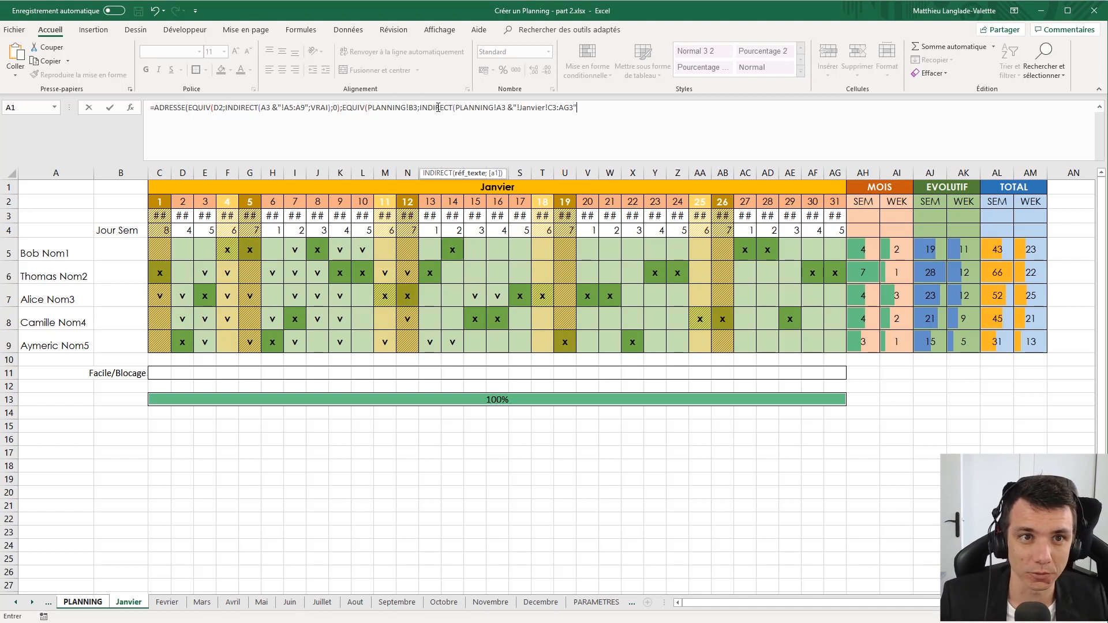
click(603, 113)
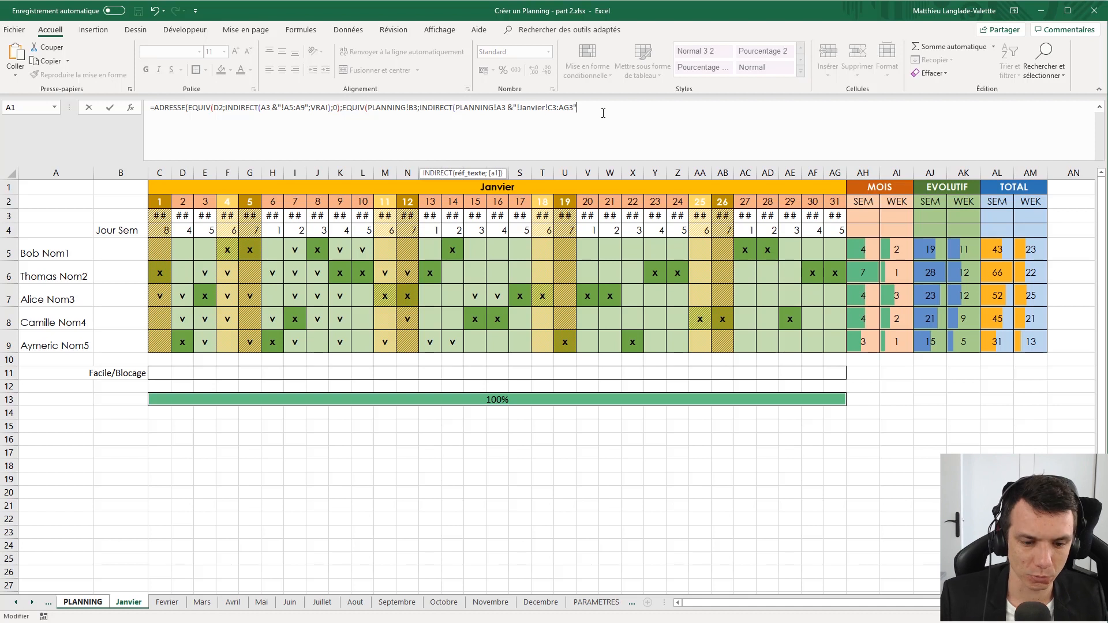
text())
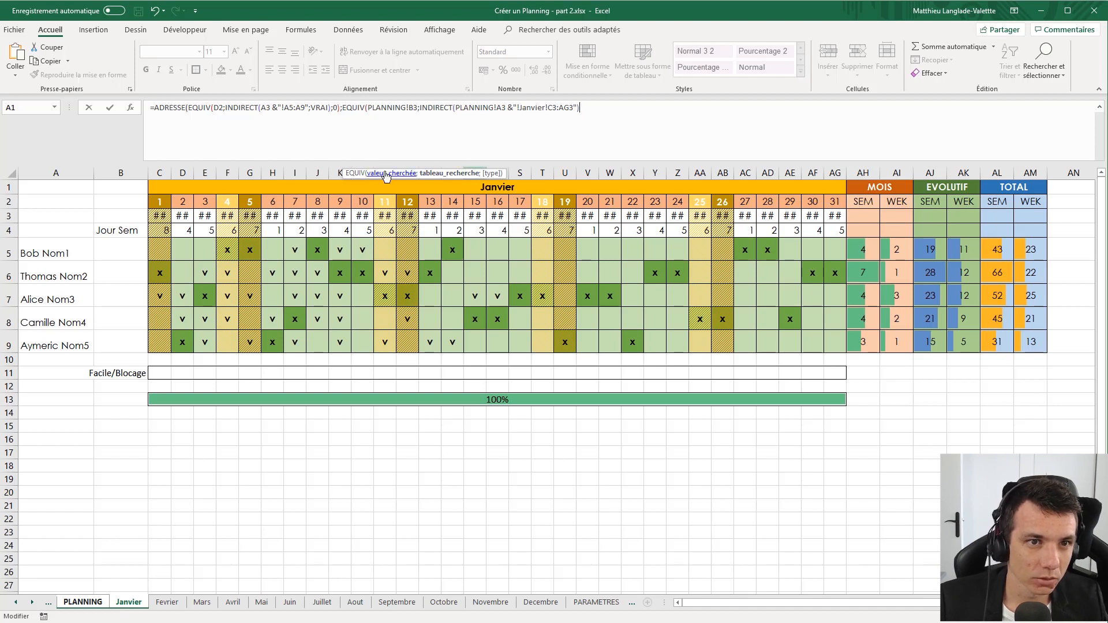
text(;0)
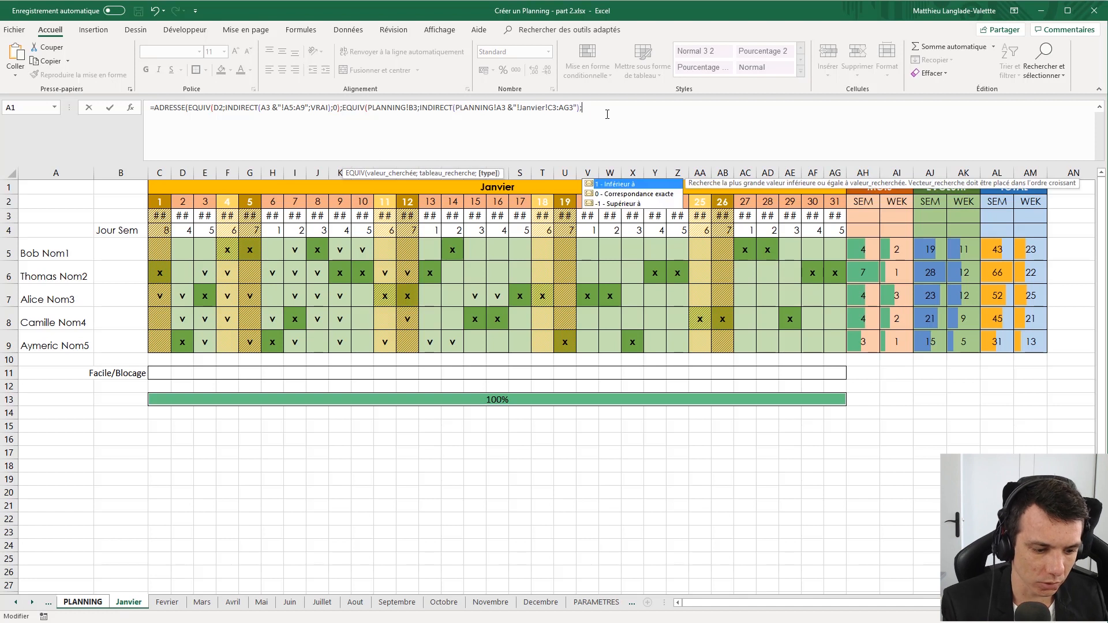
- Close the second EQUIV and the ADRESSE function, and enter the formula in D3 on the PLANNING sheet
text())
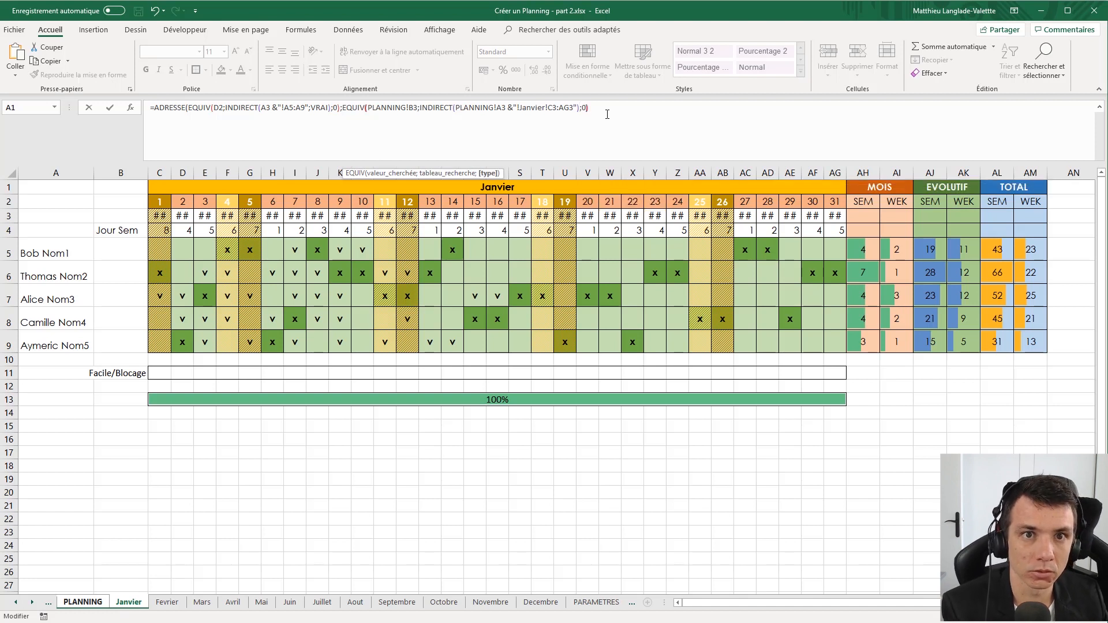
text())
key(Return)
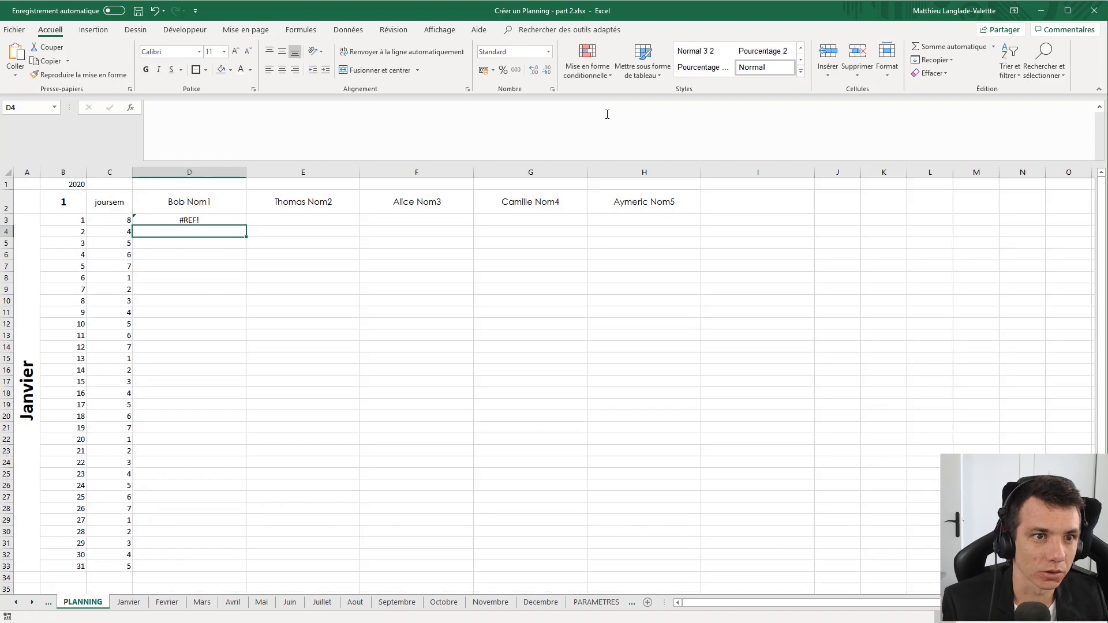
- Test the row lookup separately in D4 with =EQUIV(D2;INDIRECT(A3 &"!A5:A9";VRAI);0)
key(Up)
click(288, 122)
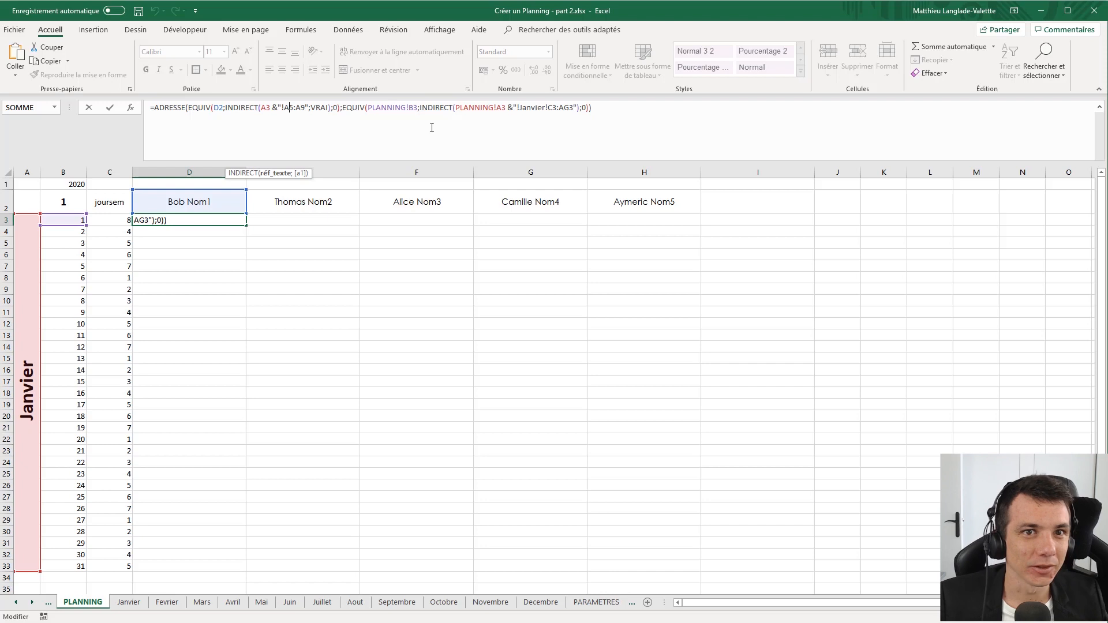
click(219, 110)
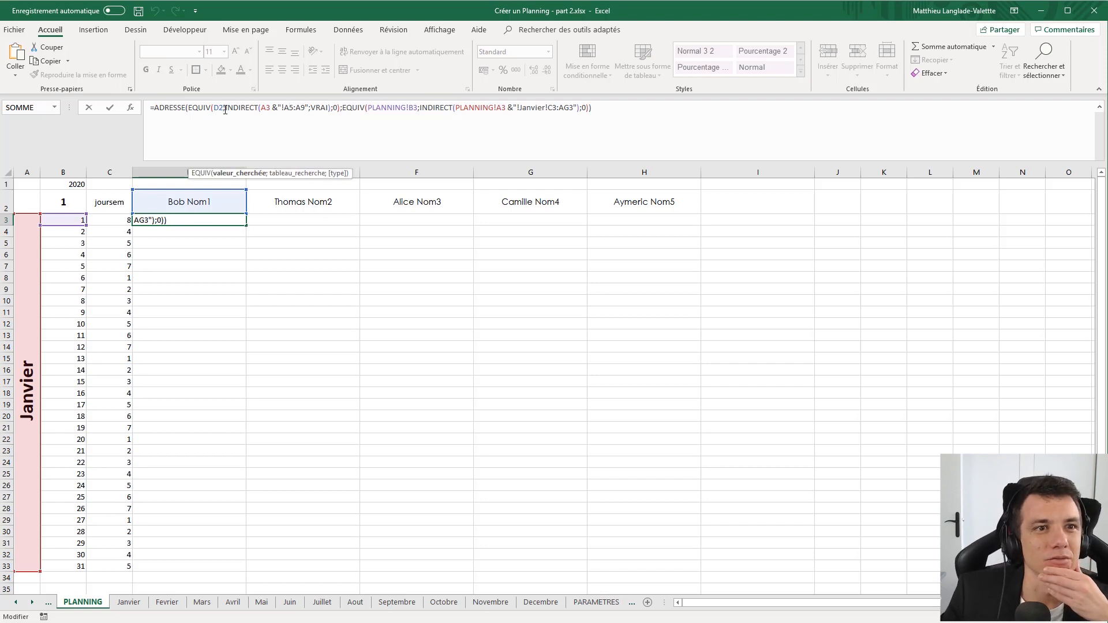
click(230, 109)
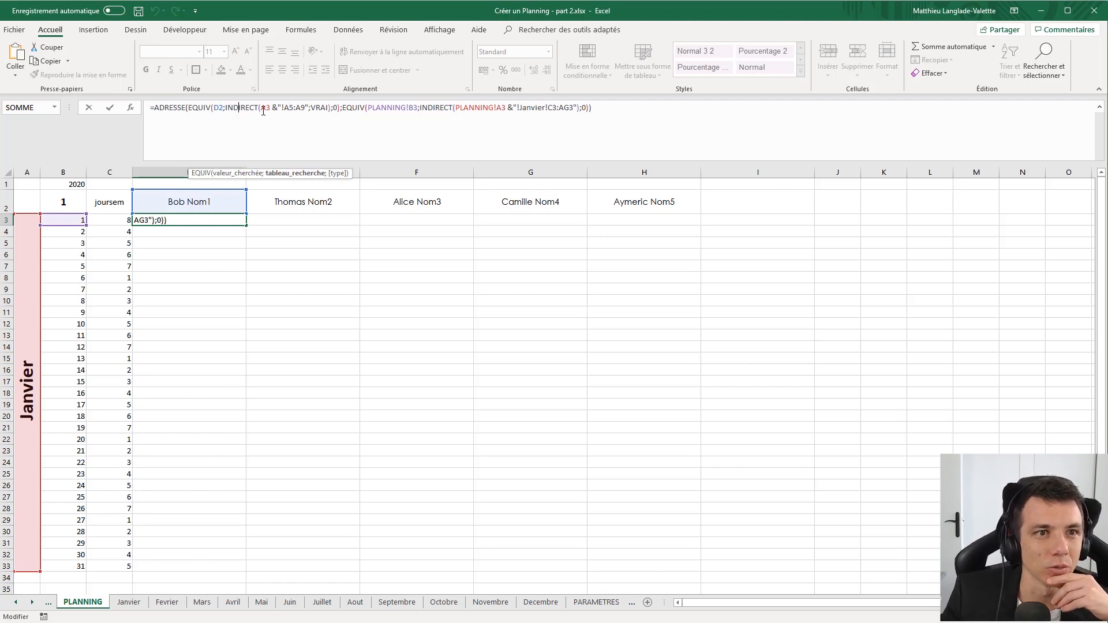
drag(219, 109, 343, 112)
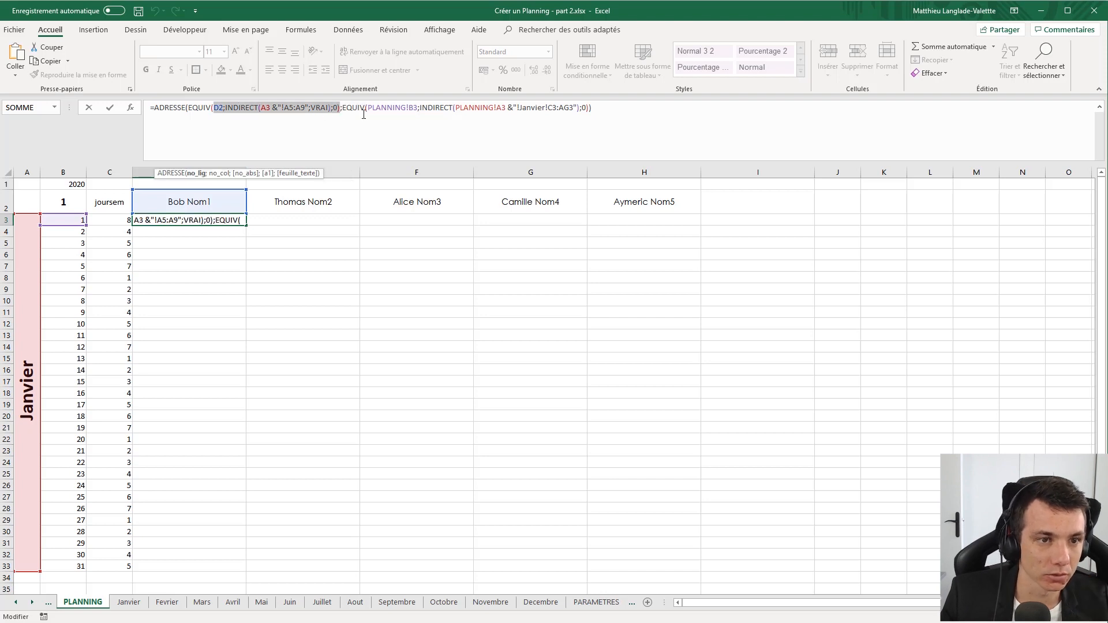
key(Return)
click(365, 120)
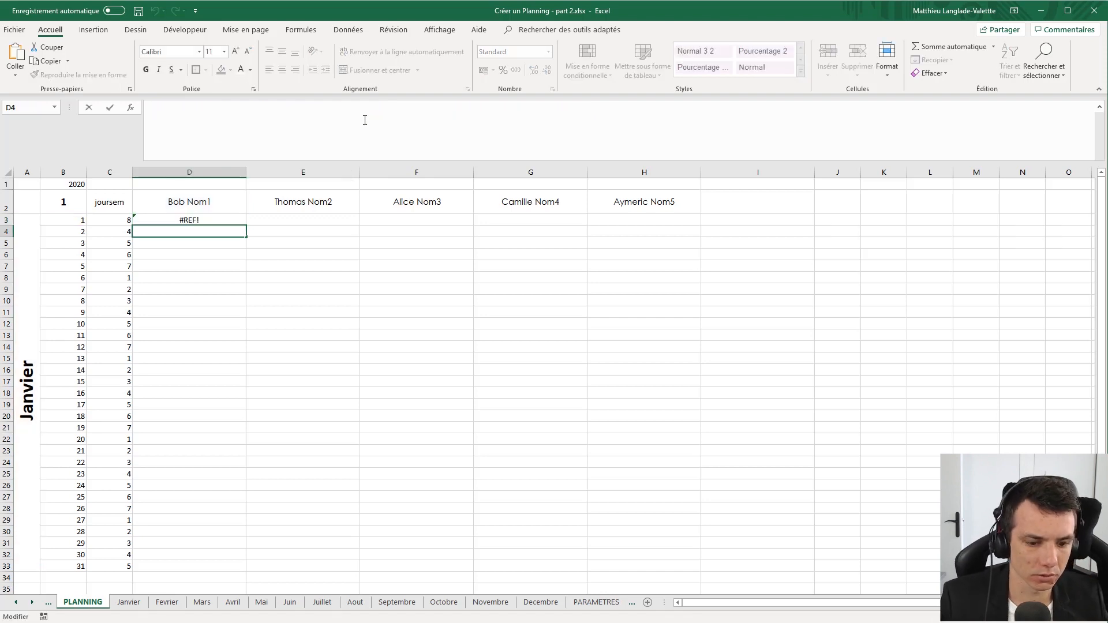
text(=EQUIV(D2;INDIRECT(A3 &"!A5:A9";VRAI);0))
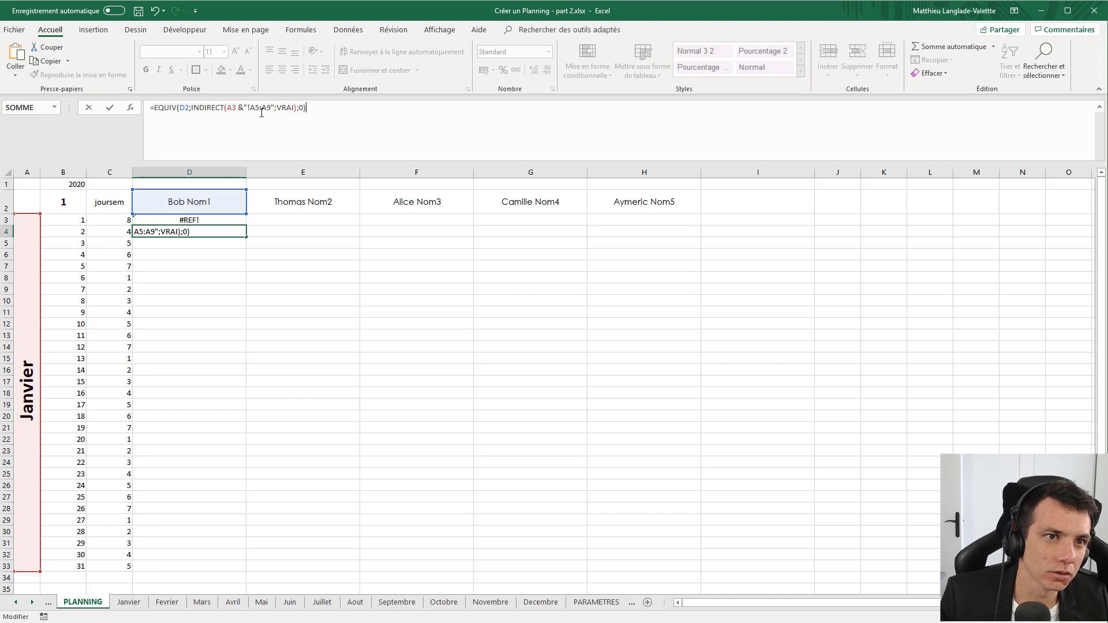
click(288, 109)
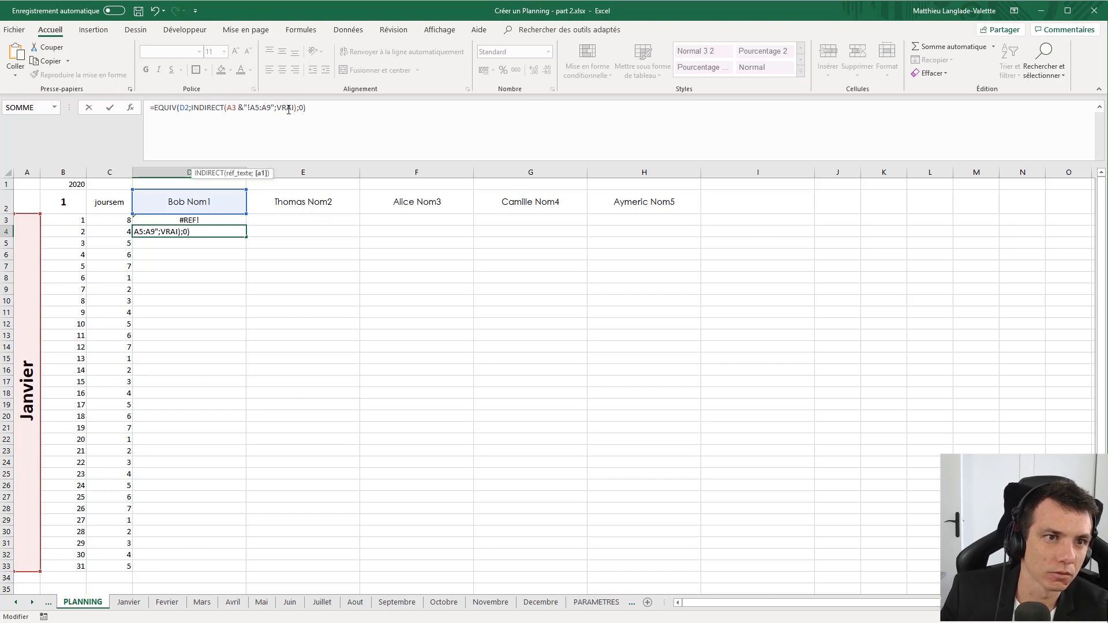
key(Return)
- Add VRAI as the A1-style argument of the second INDIRECT in the D3 formula
click(207, 220)
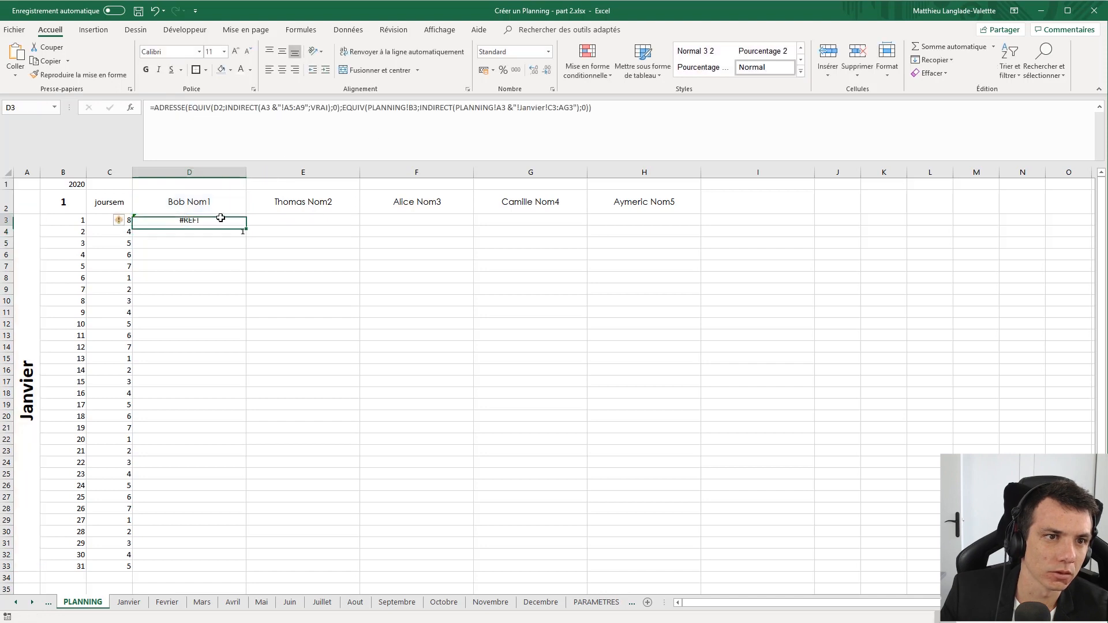
click(577, 109)
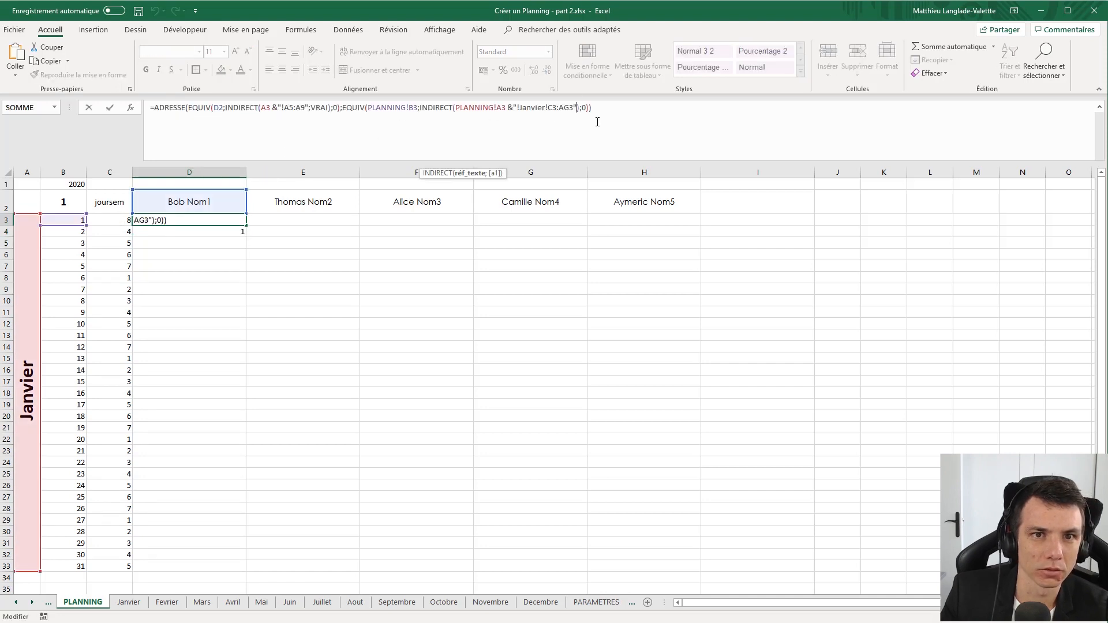
text(;)
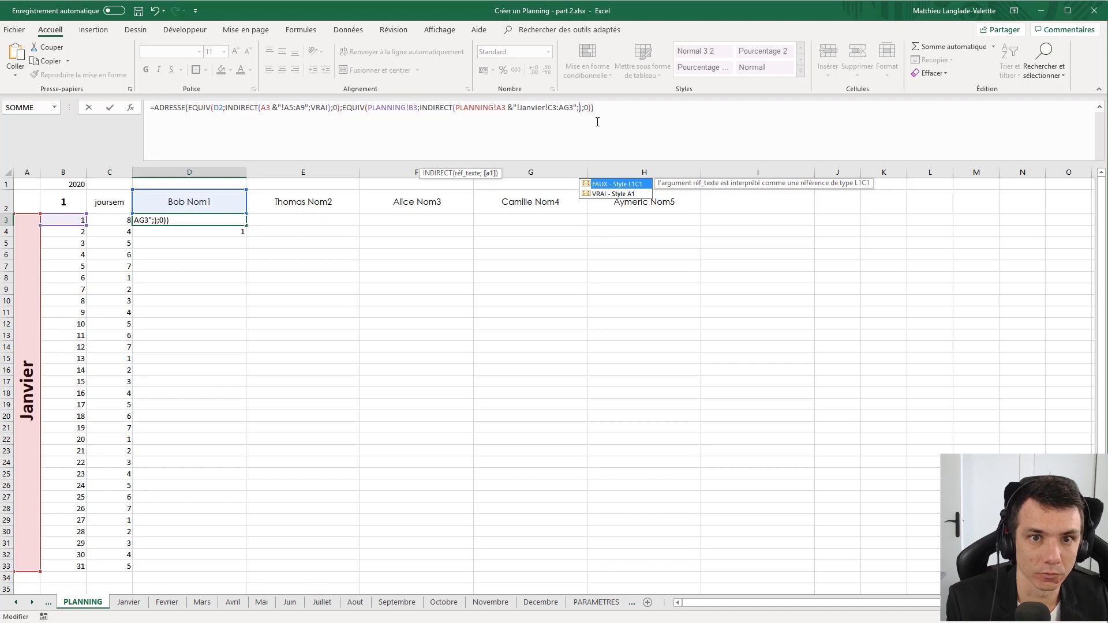
text(VRAI)
key(Return)
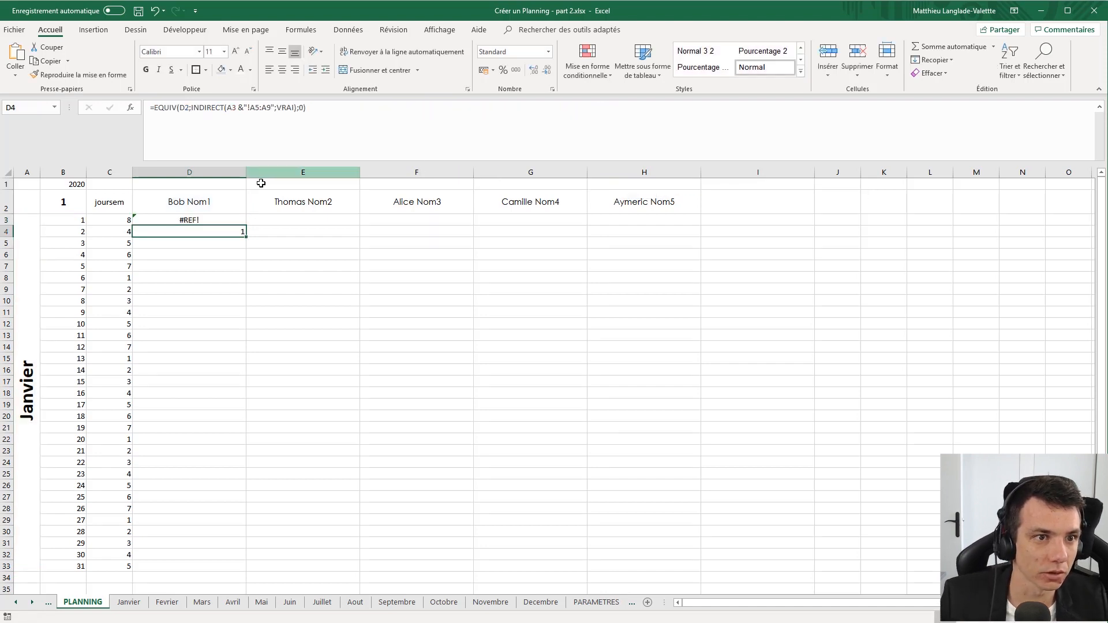
- Copy the second INDIRECT from D3 and test it separately in D5 as =INDIRECT(PLANNING!A3 &"!Janvier!C3:AG3";VRAI)
click(242, 220)
drag(419, 107, 598, 110)
key(ctrl+c)
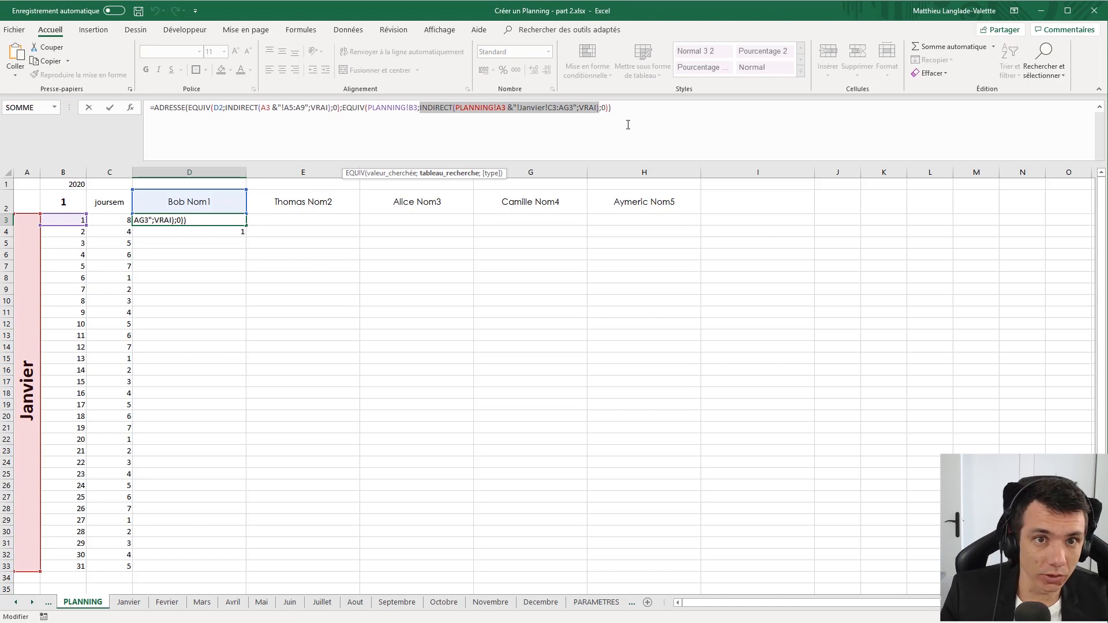
key(Return)
key(Return)
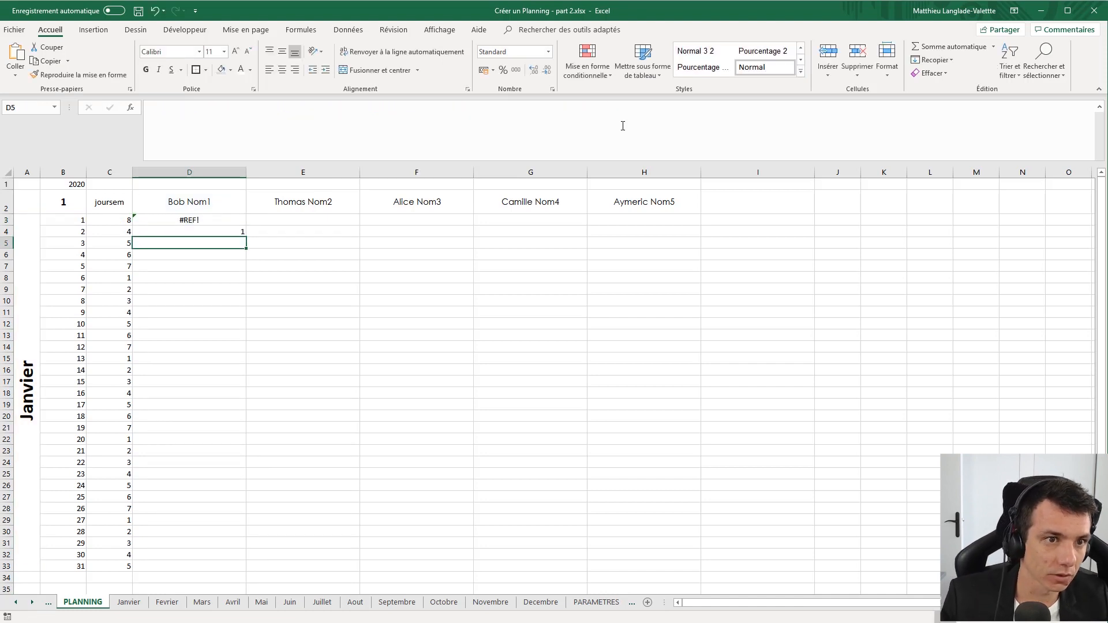
click(621, 125)
key(ctrl+v)
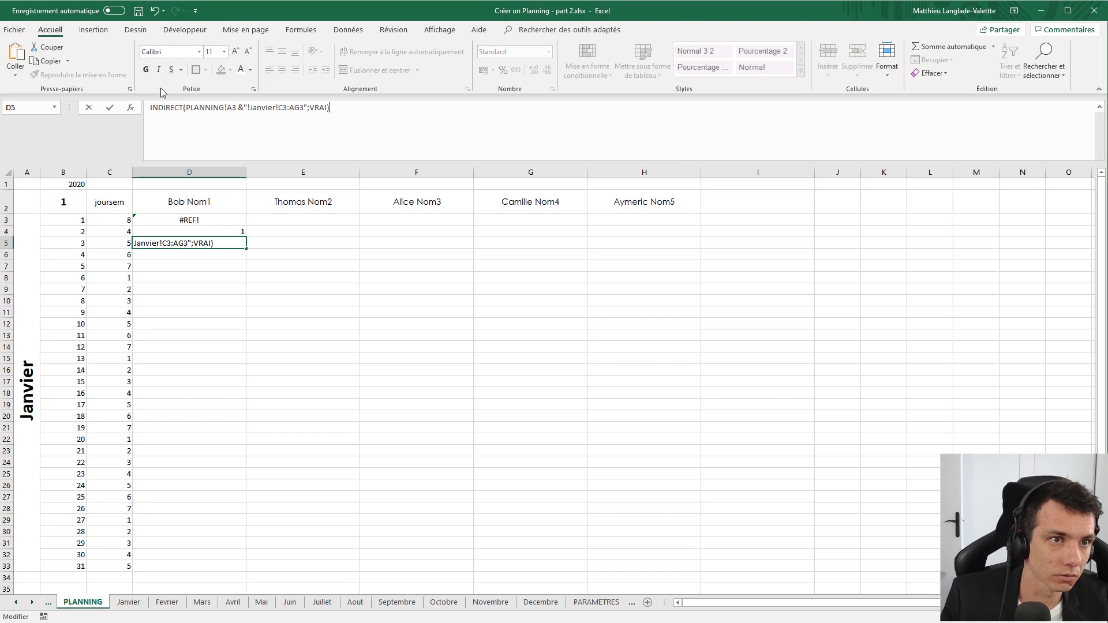
click(151, 109)
text(=)
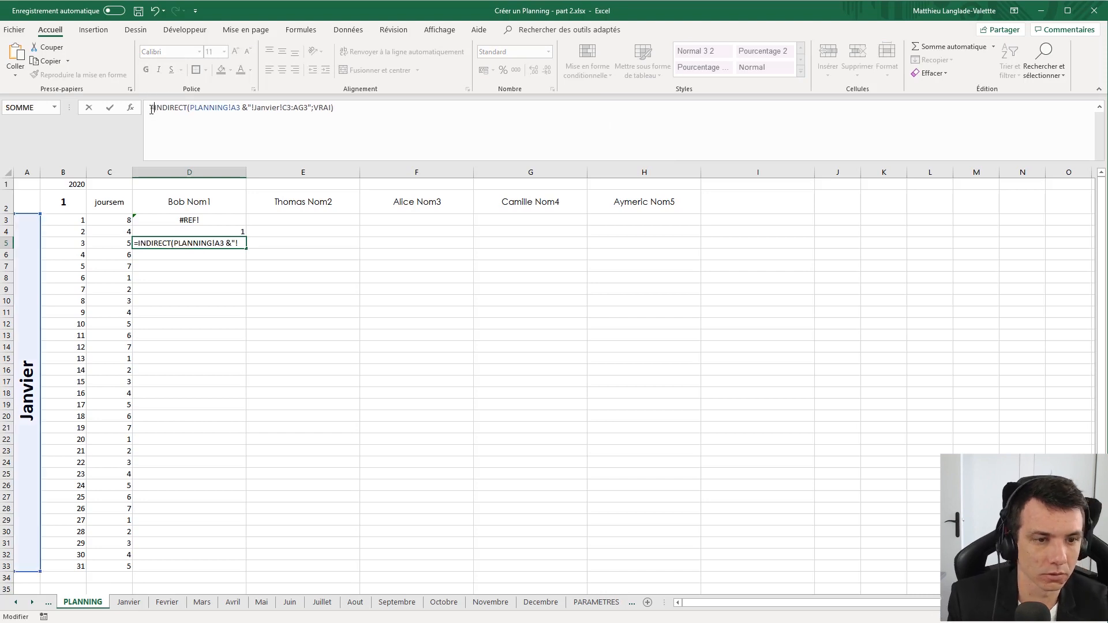
key(Return)
- Review the two EQUIV lookups in D3 and compare their ranges A5:A9 and C2:AG2 with the Janvier sheet
click(196, 244)
click(249, 108)
click(193, 120)
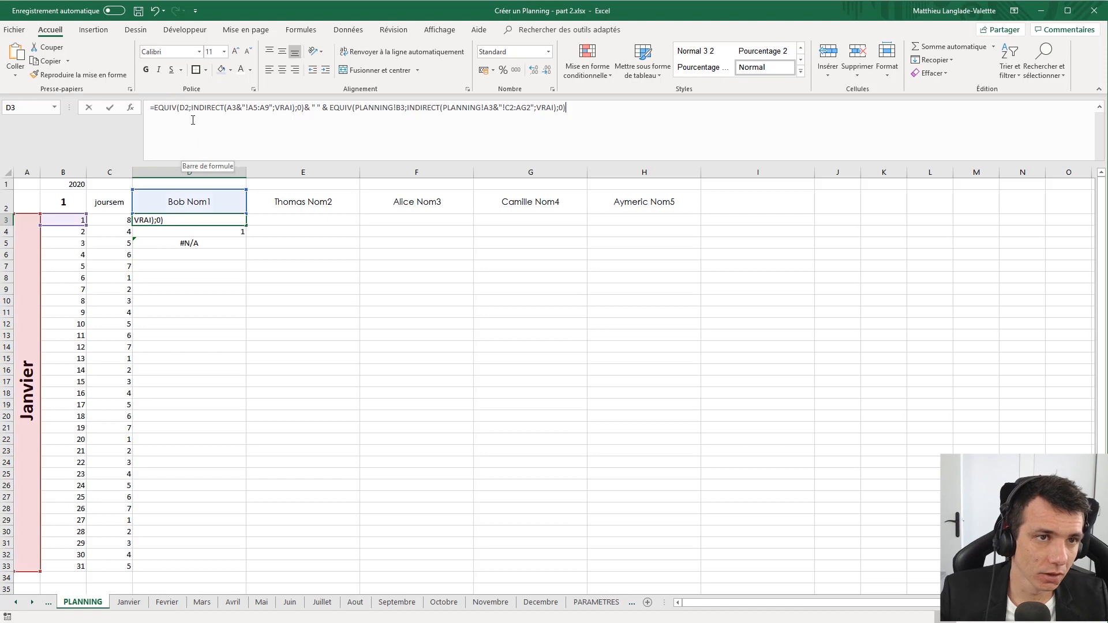
click(190, 107)
click(427, 108)
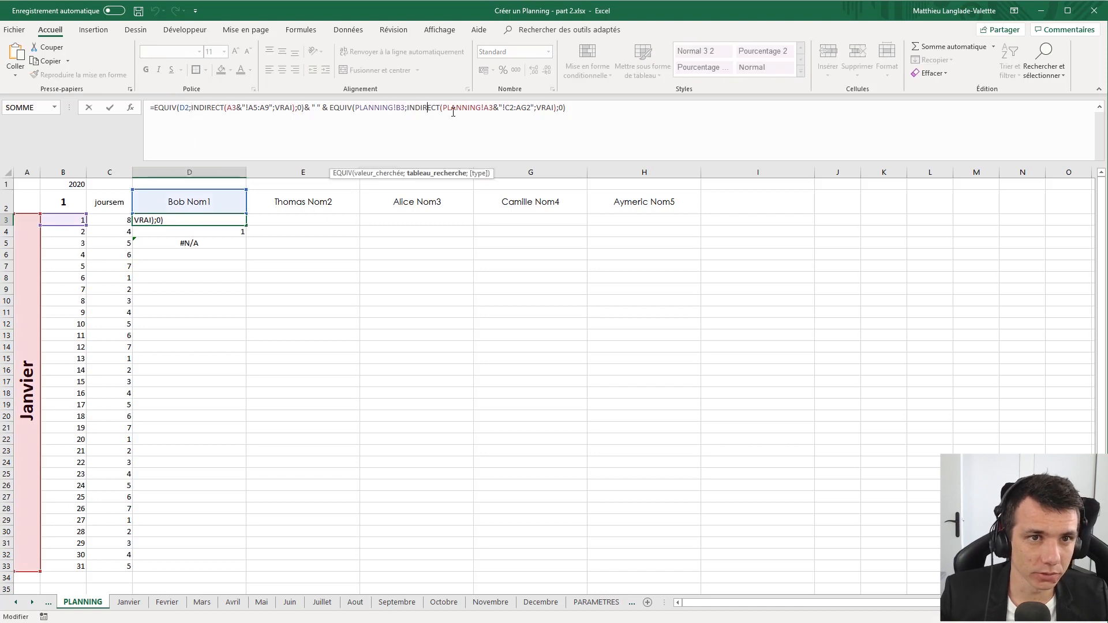
click(517, 108)
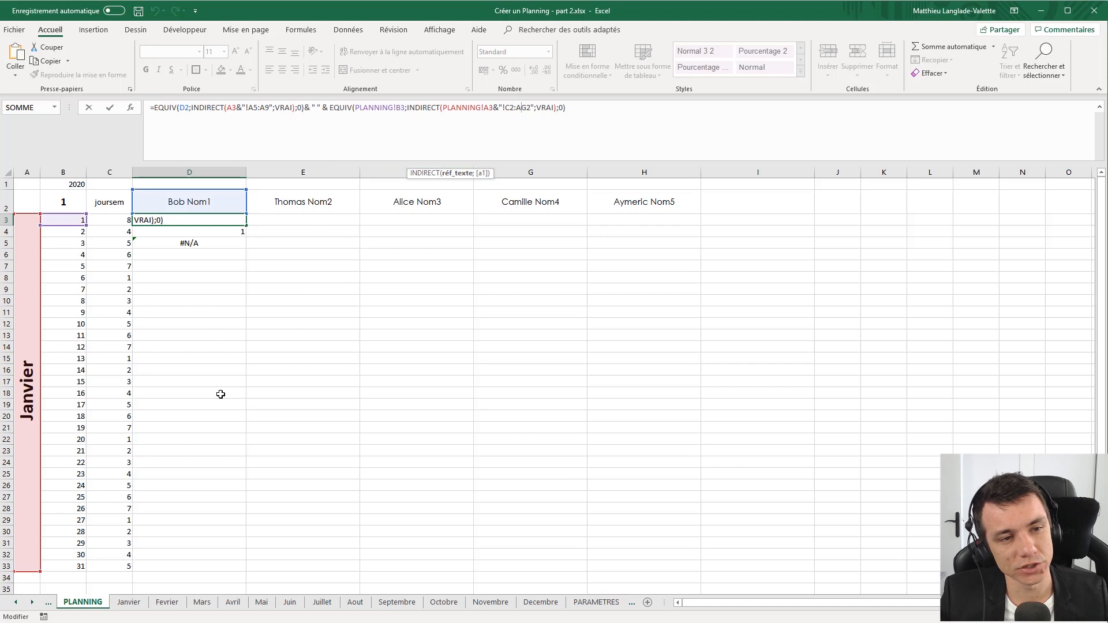
key(Escape)
click(129, 602)
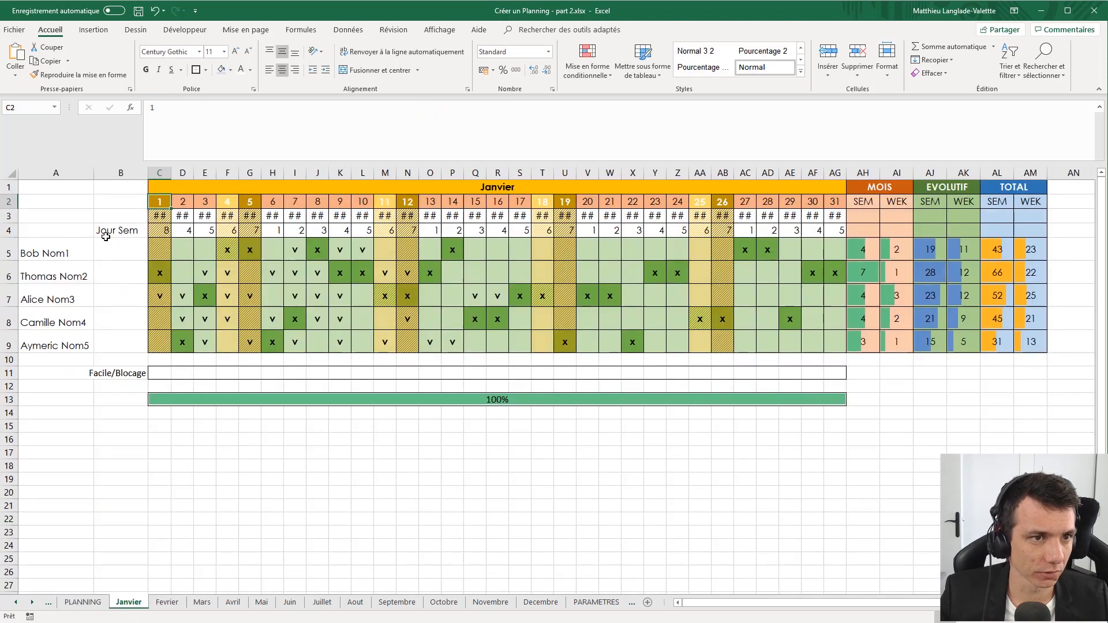
click(83, 602)
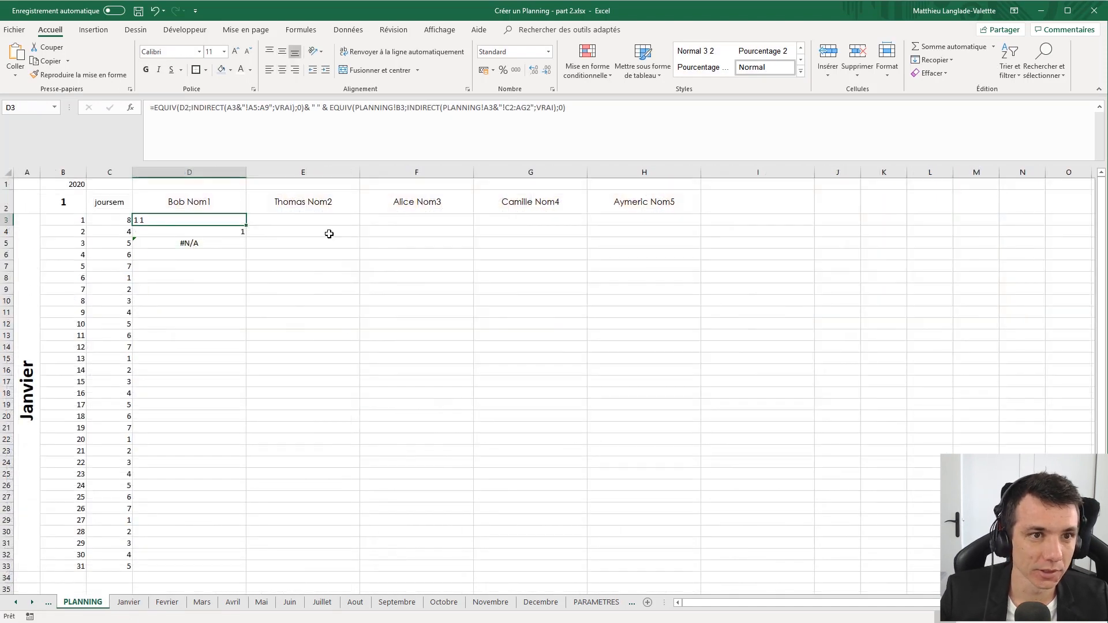
click(588, 121)
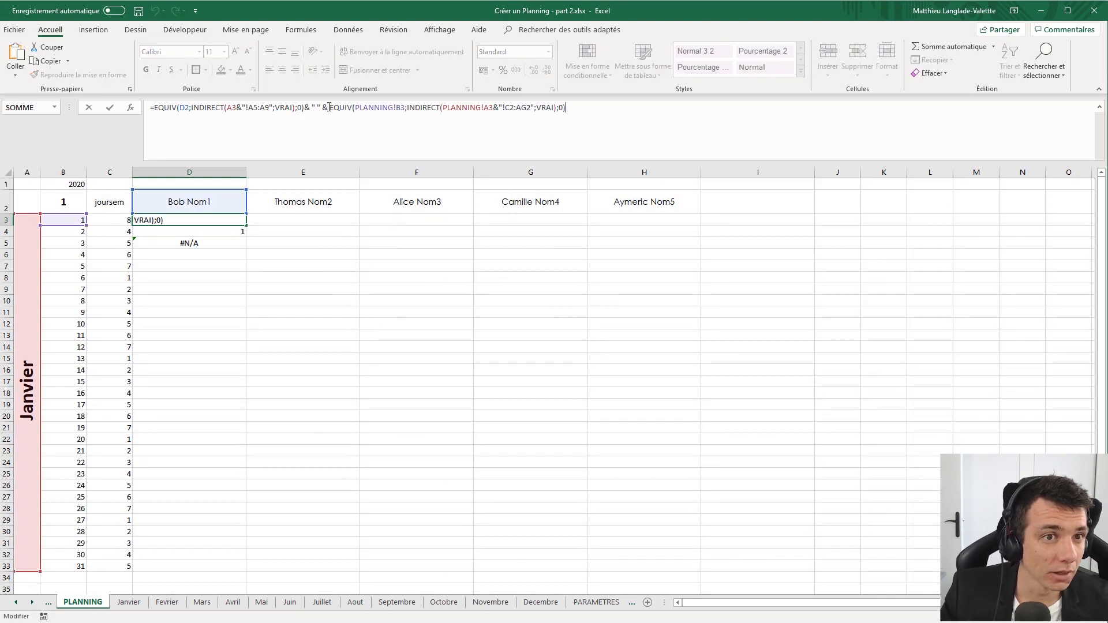
click(154, 108)
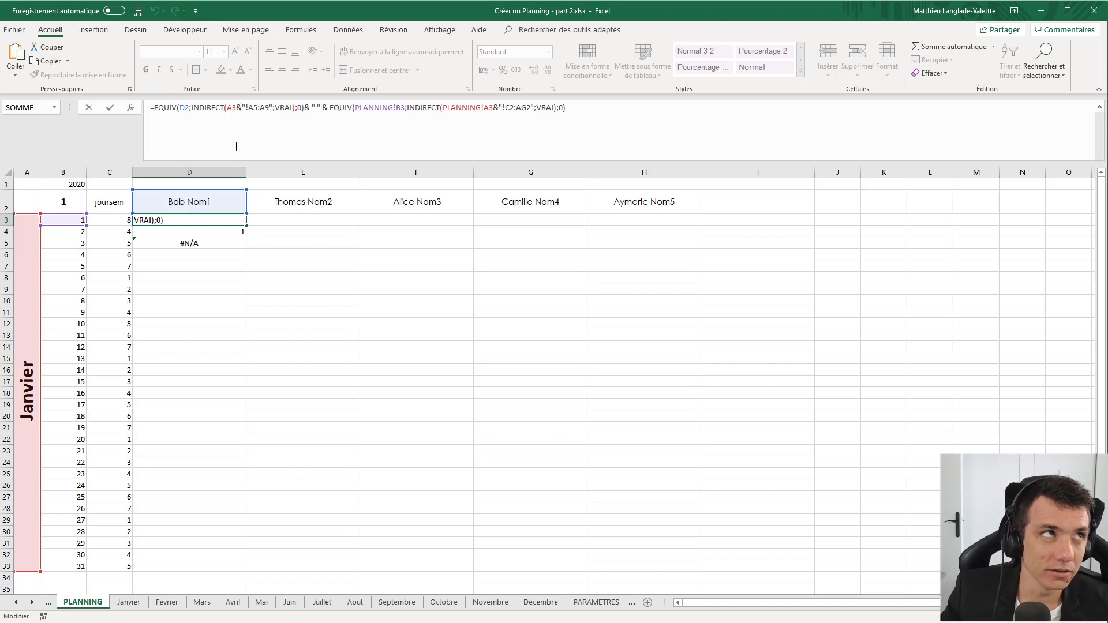
key(ctrl+Return)
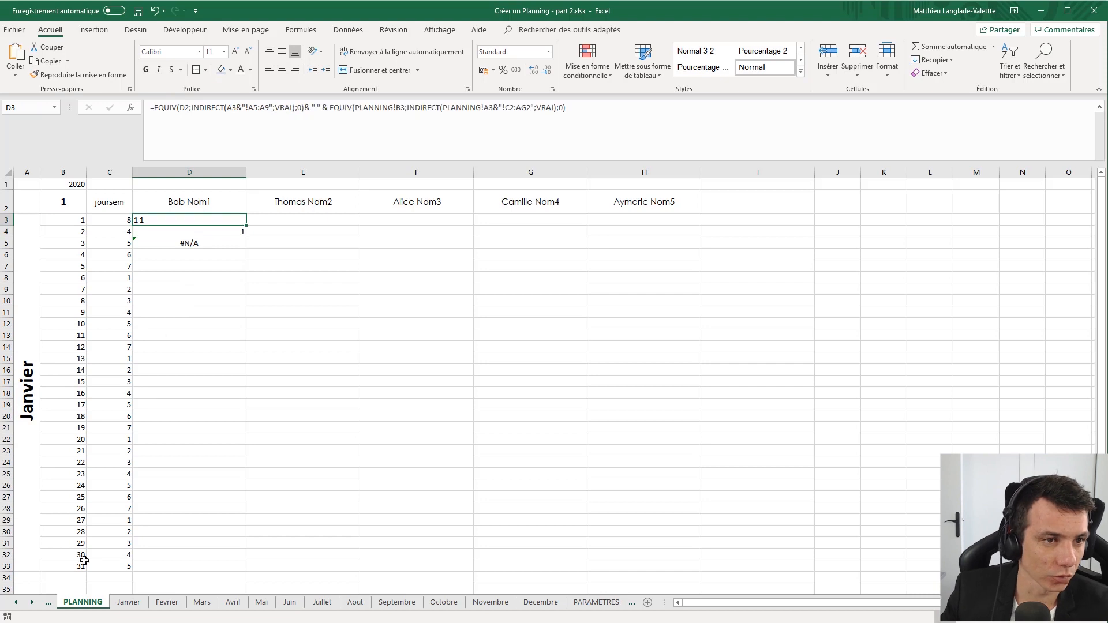
click(198, 209)
click(194, 227)
click(191, 218)
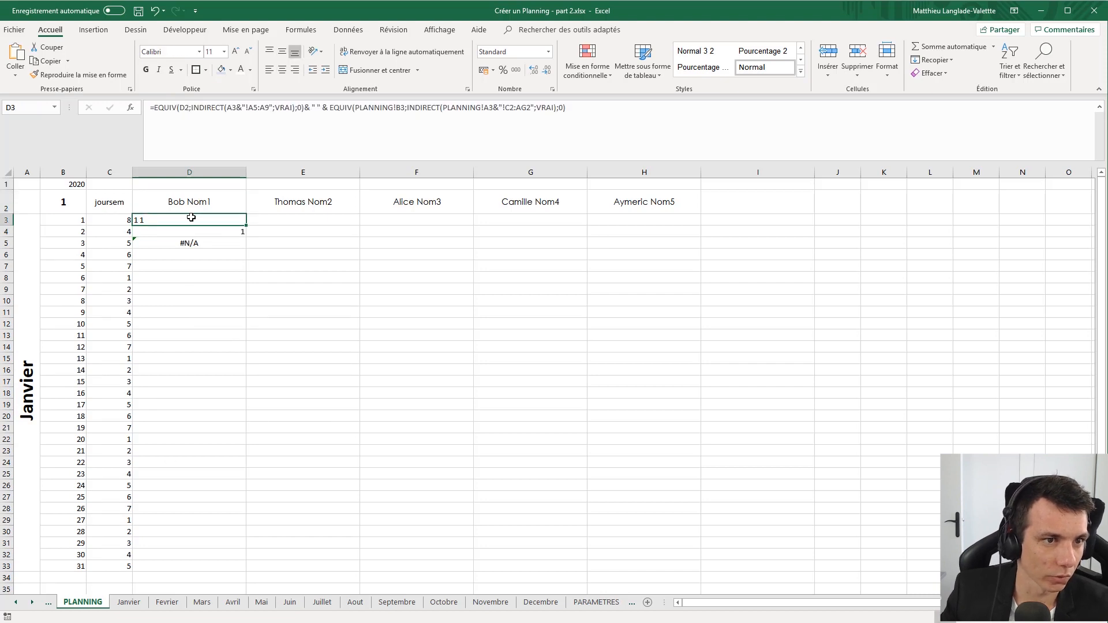
click(154, 110)
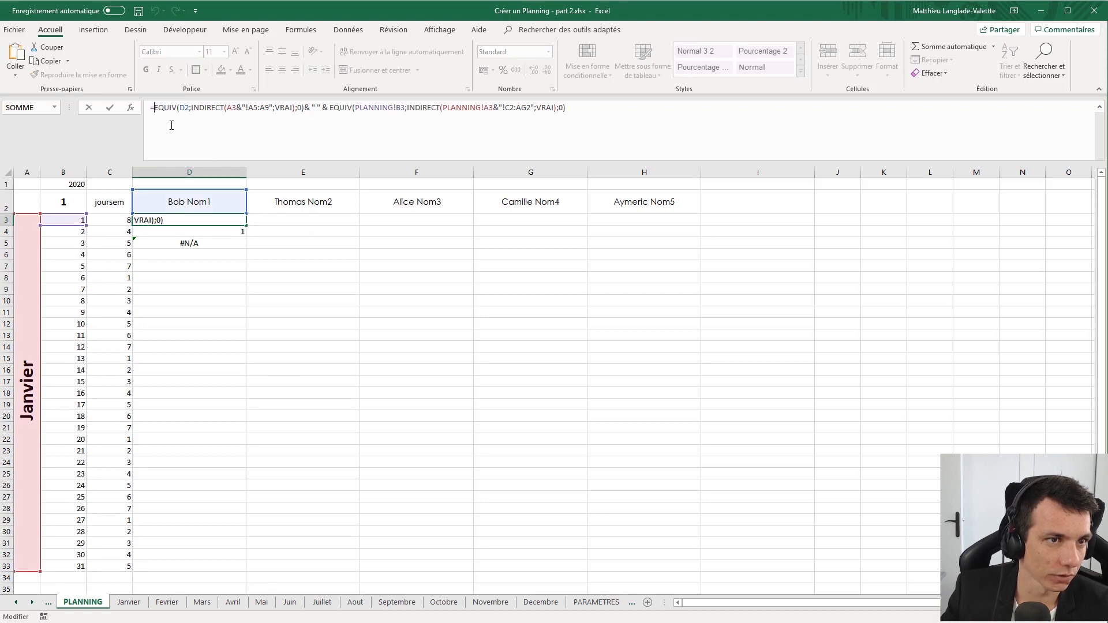
text(INDE)
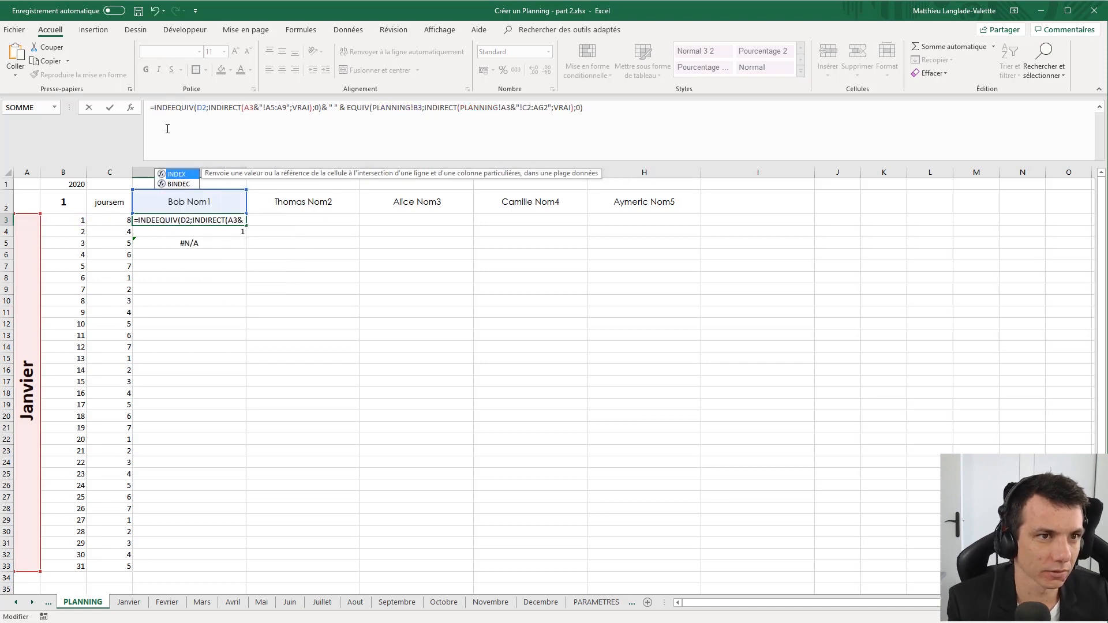
text(X()
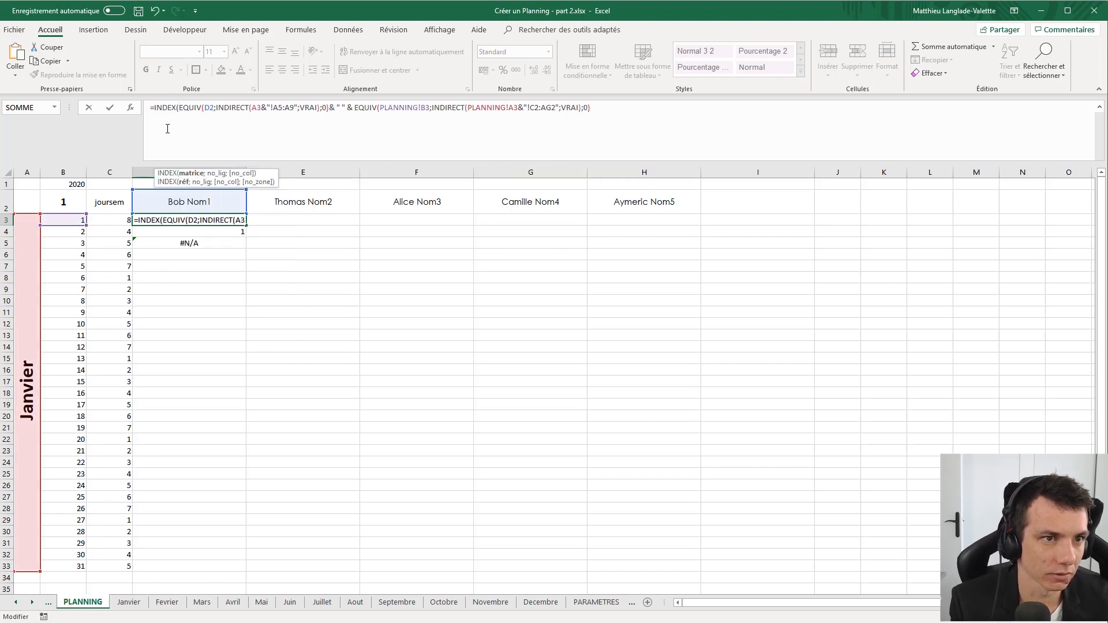
key(BackSpace)
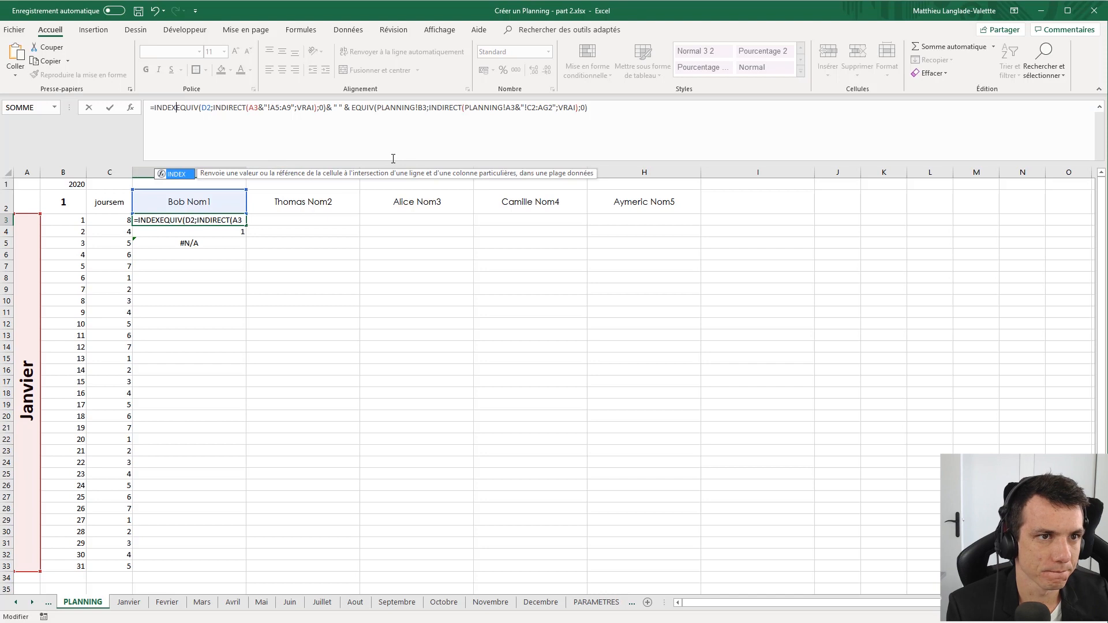
key(BackSpace)
key(BackSpace)
key(BackSpace)
key(BackSpace)
key(BackSpace)
- Start ADRESSE in front of D3's two EQUIV lookups and replace the & " " & join between them with a semicolon
text(ad)
key(Tab)
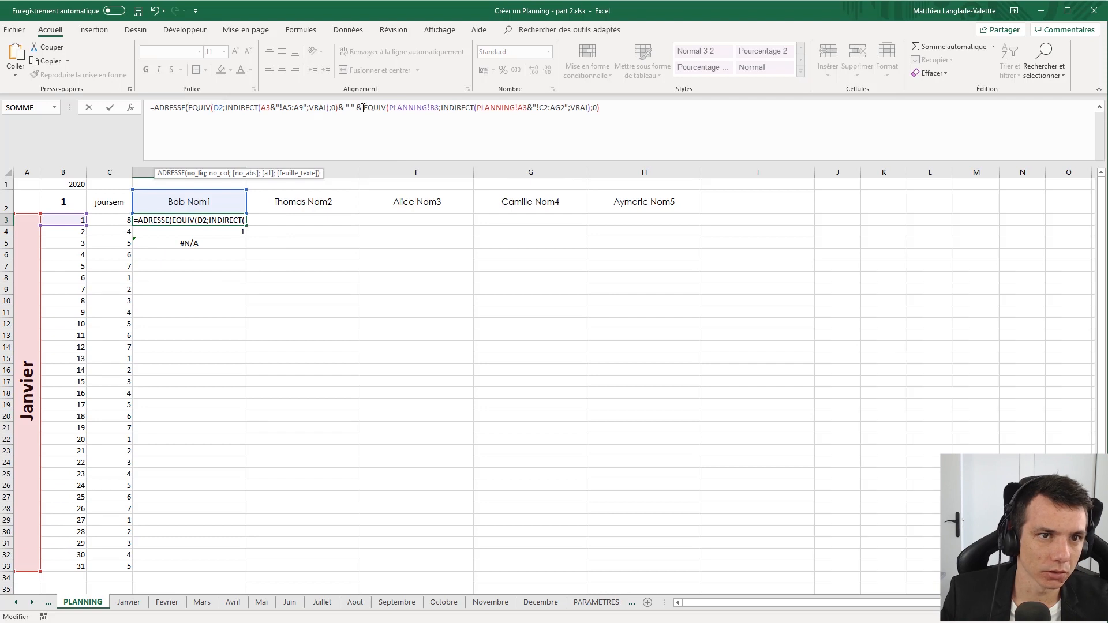
key(BackSpace)
key(BackSpace)
key(BackSpace)
key(BackSpace)
key(BackSpace)
key(BackSpace)
key(BackSpace)
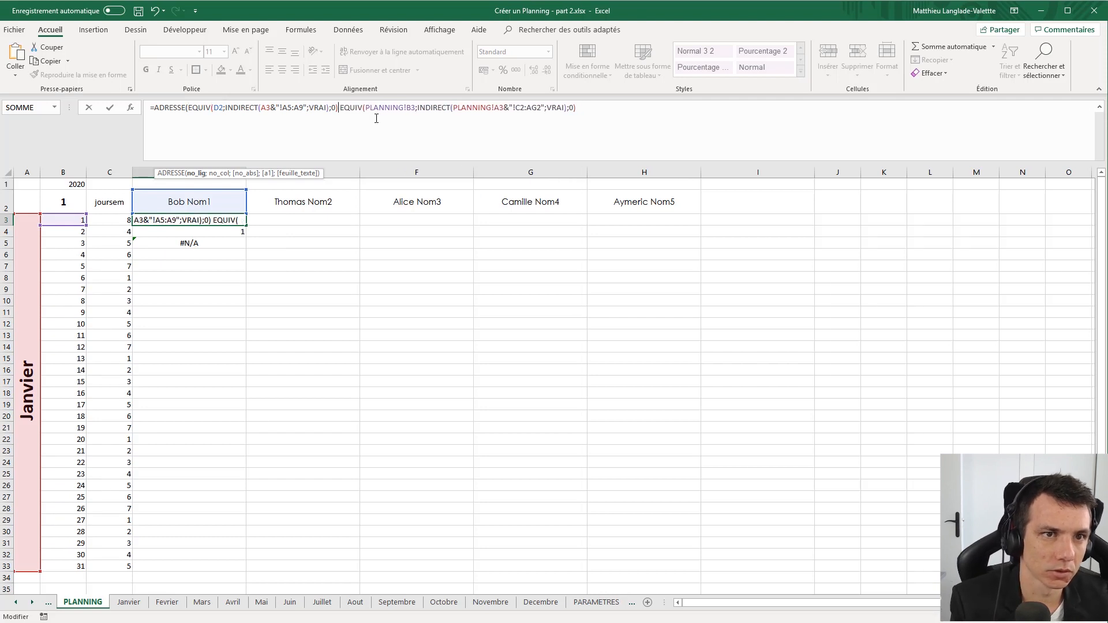
key(BackSpace)
text(;0)
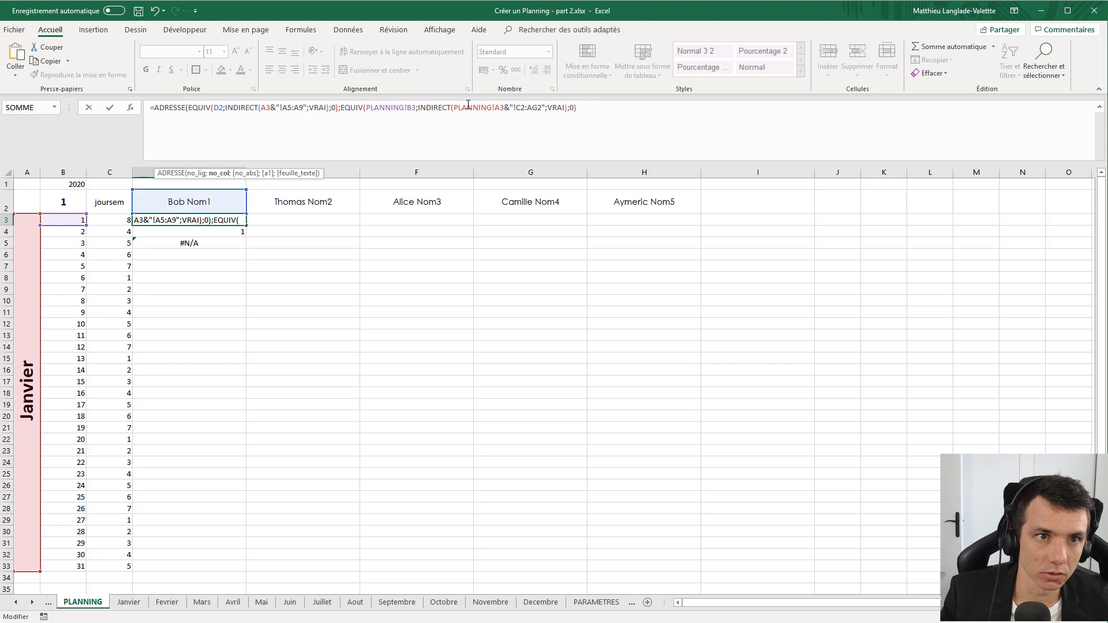
- Close and enter the ADRESSE formula in D3, and open the Janvier sheet to check the resulting address
text())
key(Return)
click(199, 219)
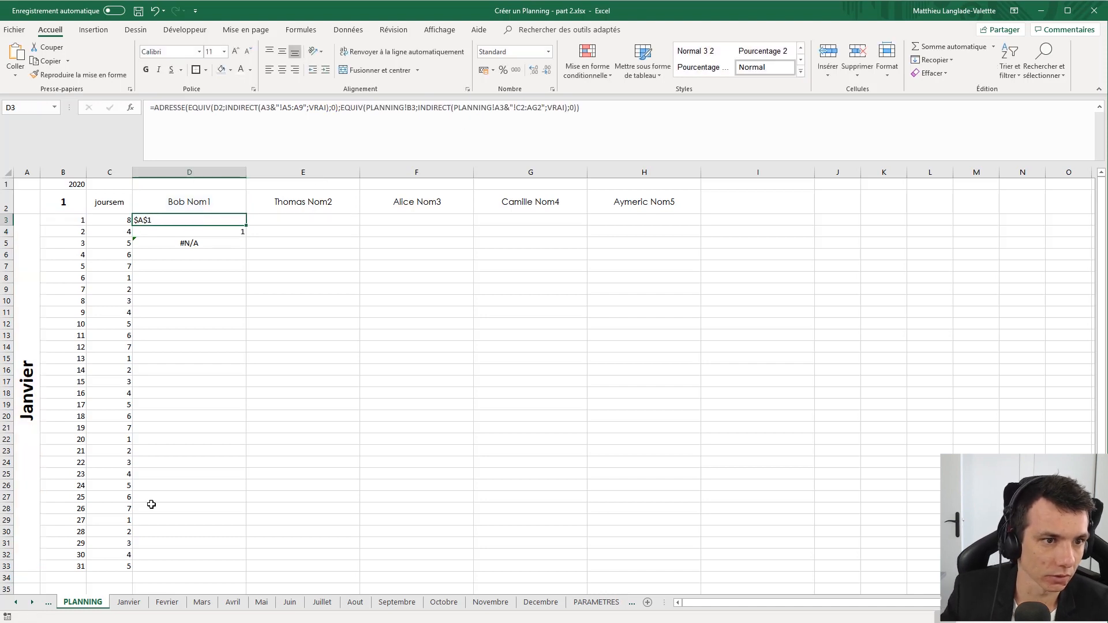
click(121, 604)
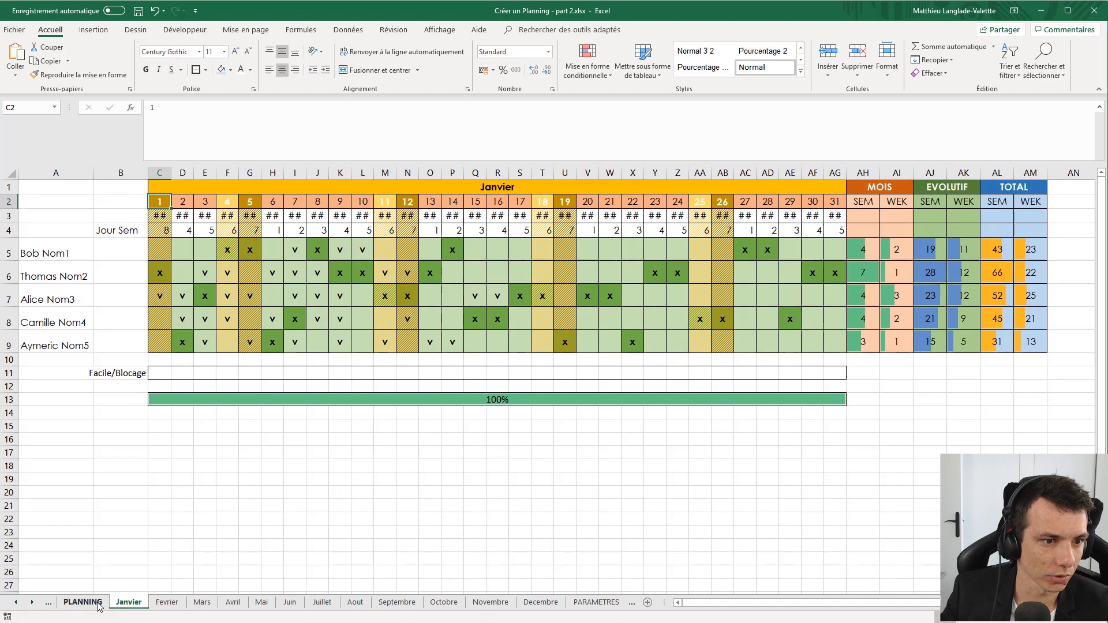
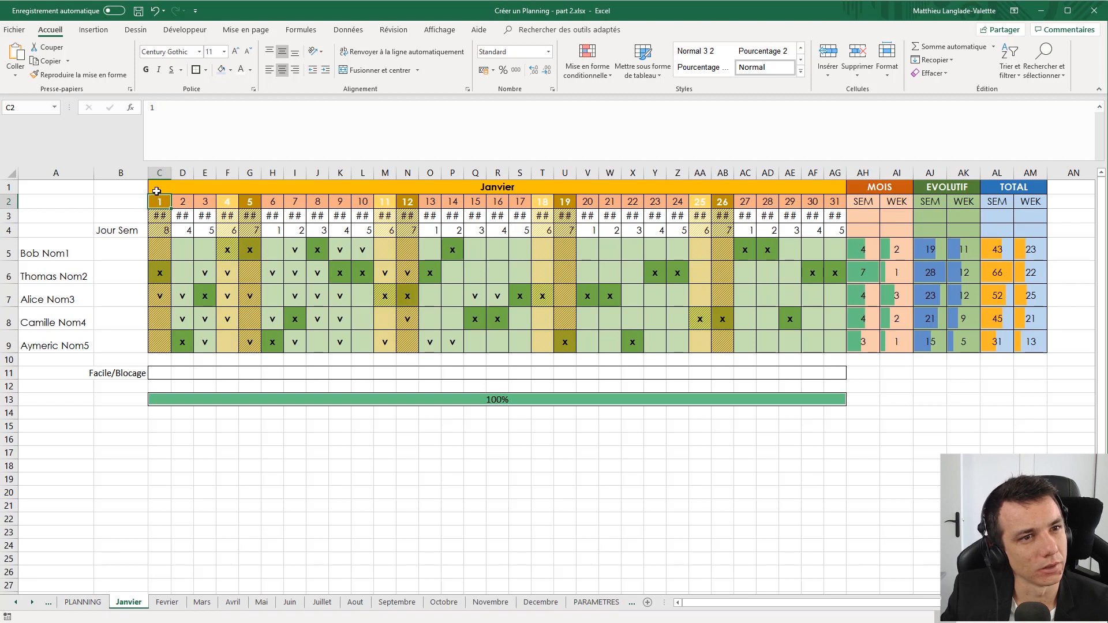
- In PLANNING D3's ADRESSE formula, add +1 to the row EQUIV and +2 to the column EQUIV, and check the address on Janvier
click(83, 602)
click(252, 109)
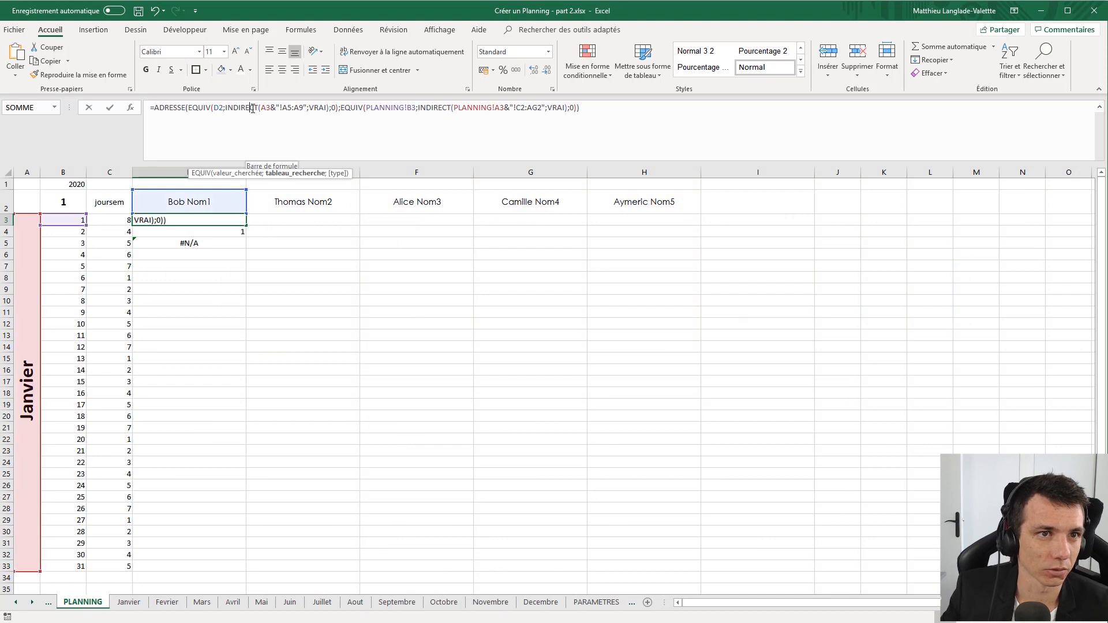
click(339, 107)
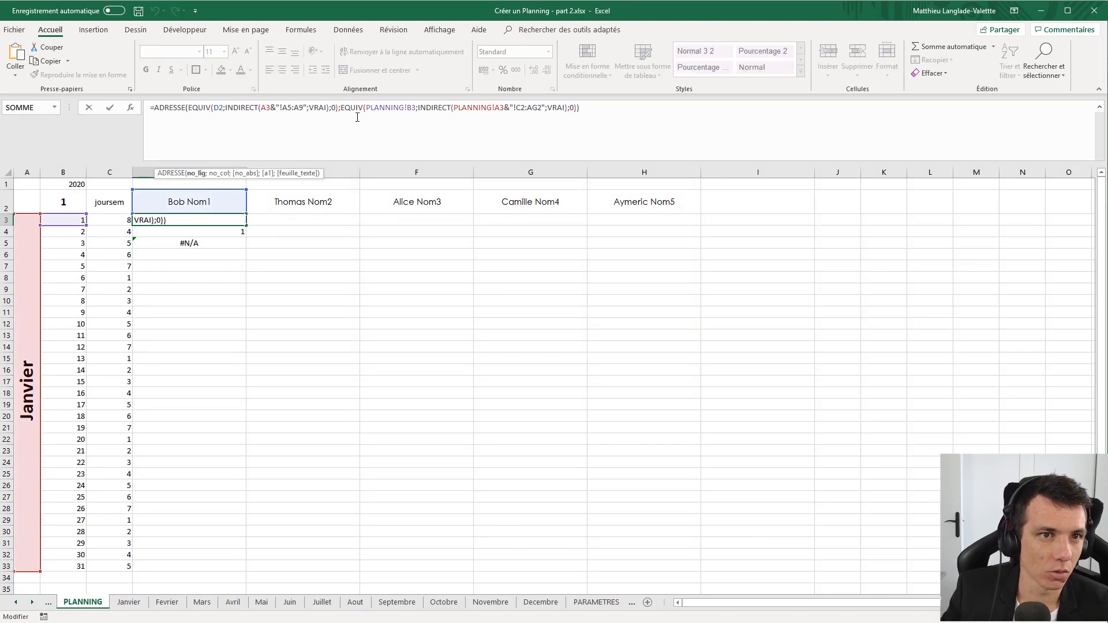
text(+1)
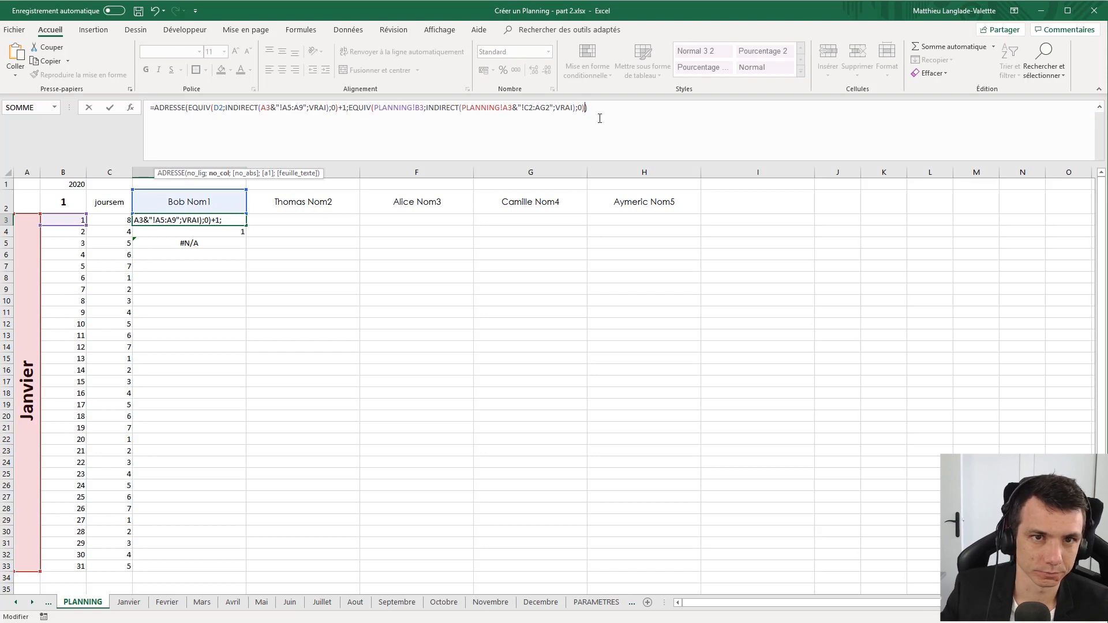
key(Return)
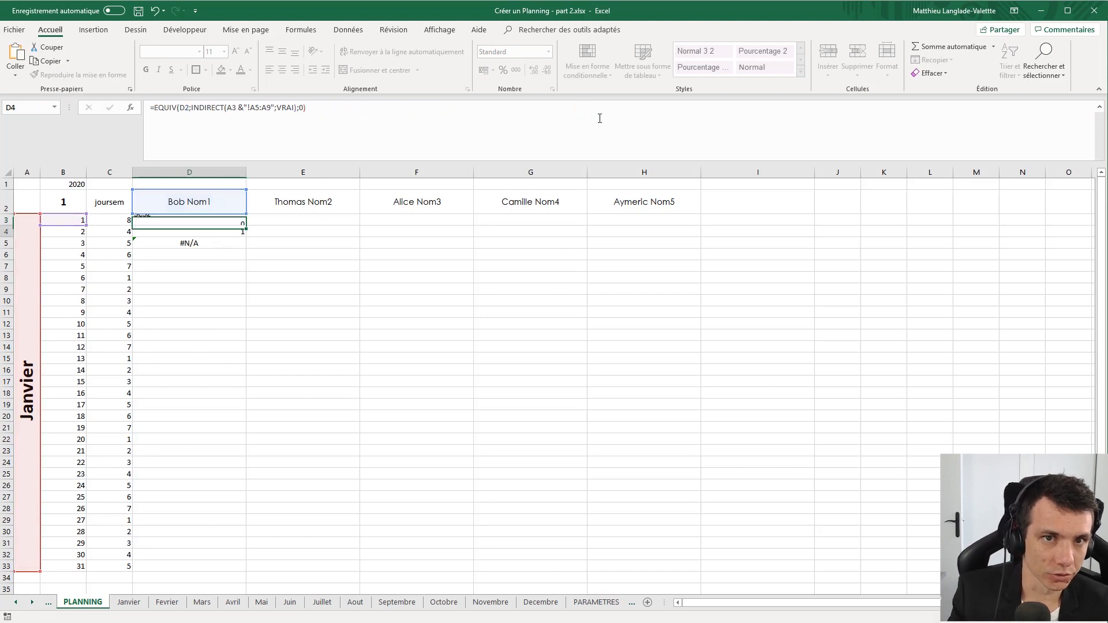
click(129, 602)
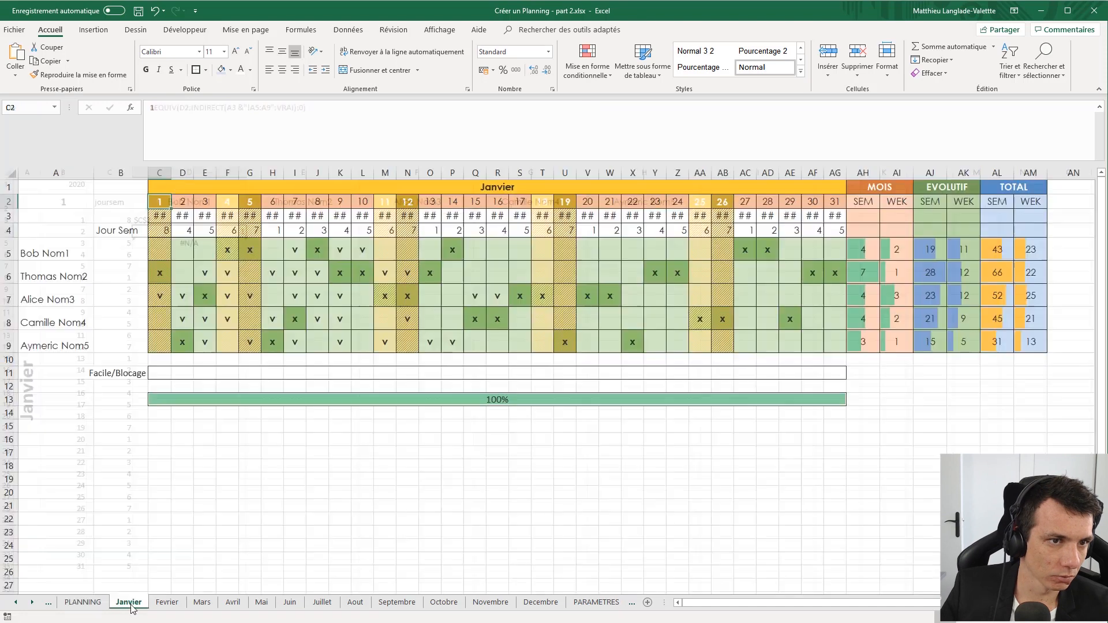
click(164, 215)
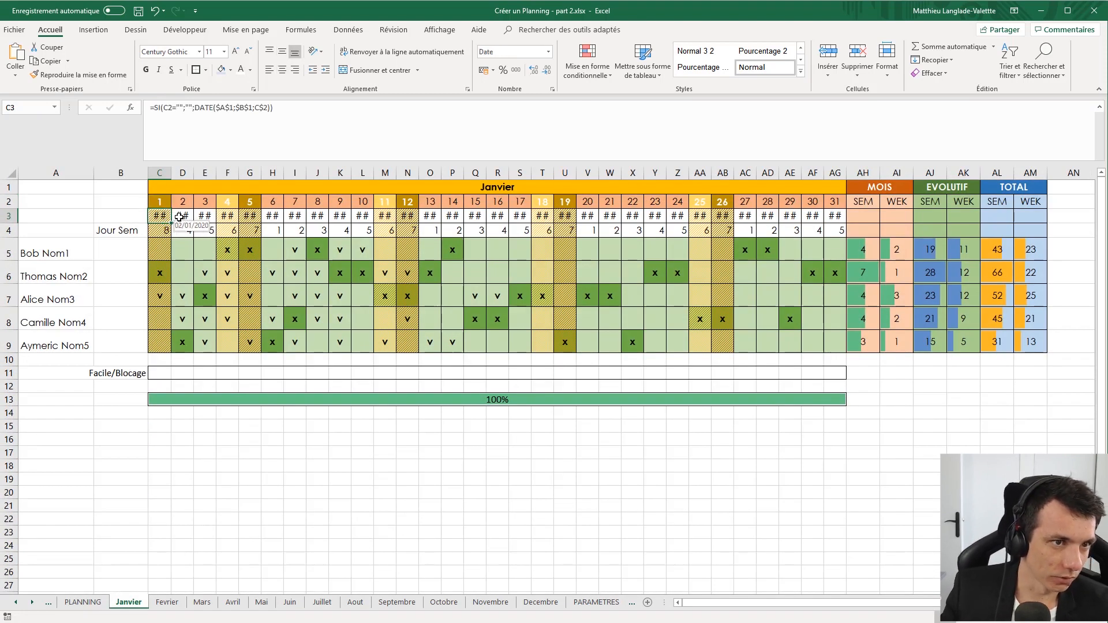
- Try a row offset of +2 after the first EQUIV in PLANNING D3's ADRESSE formula
key(ctrl+Page_Up)
click(188, 219)
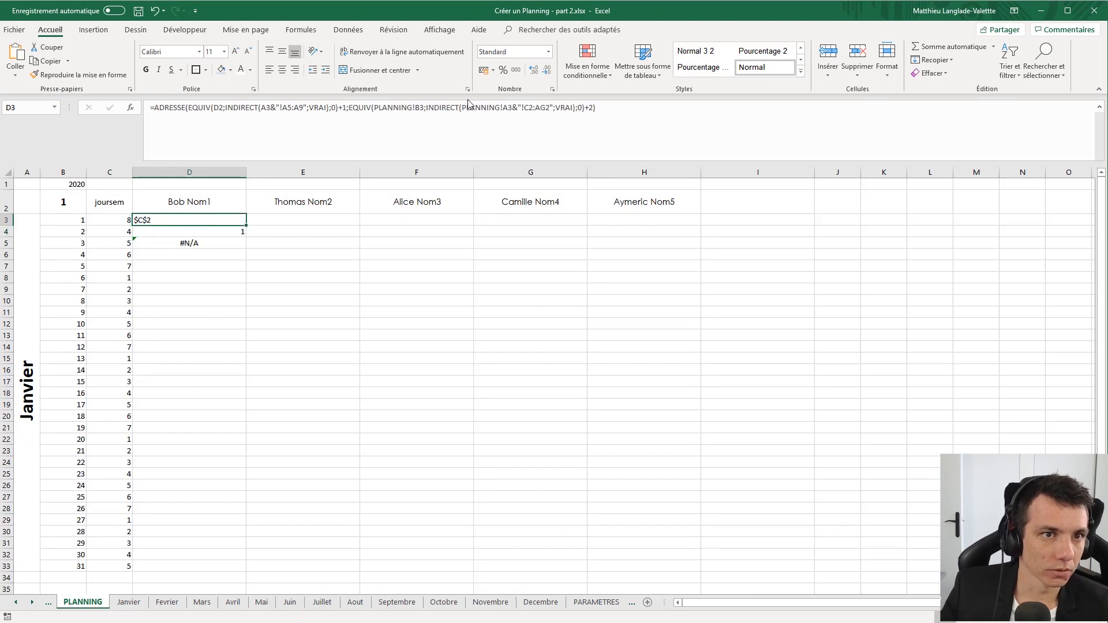
click(346, 108)
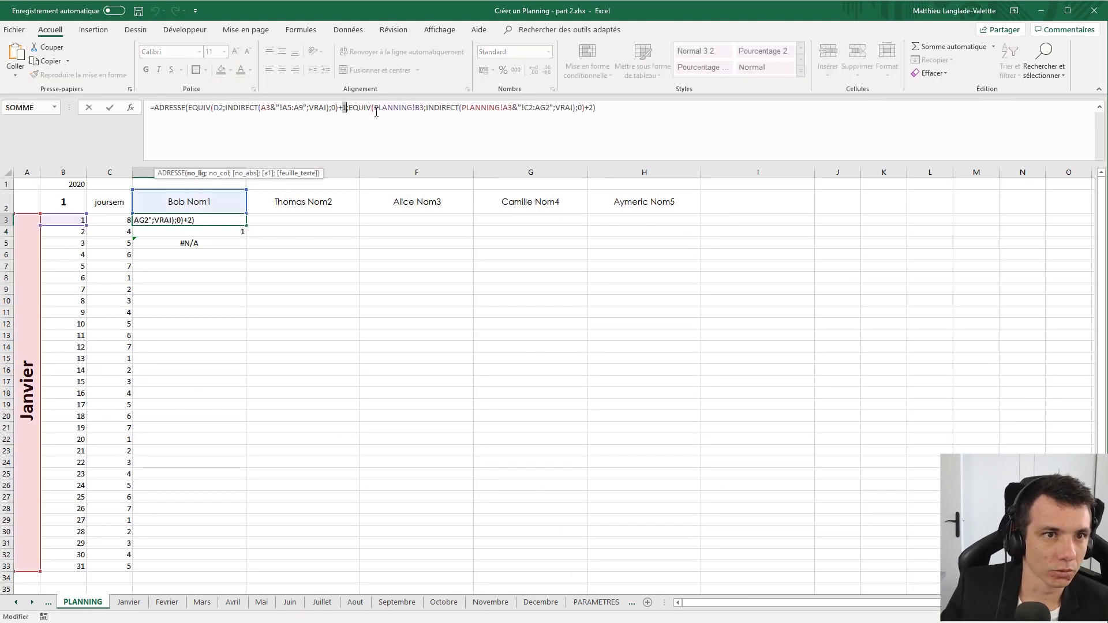
key(Return)
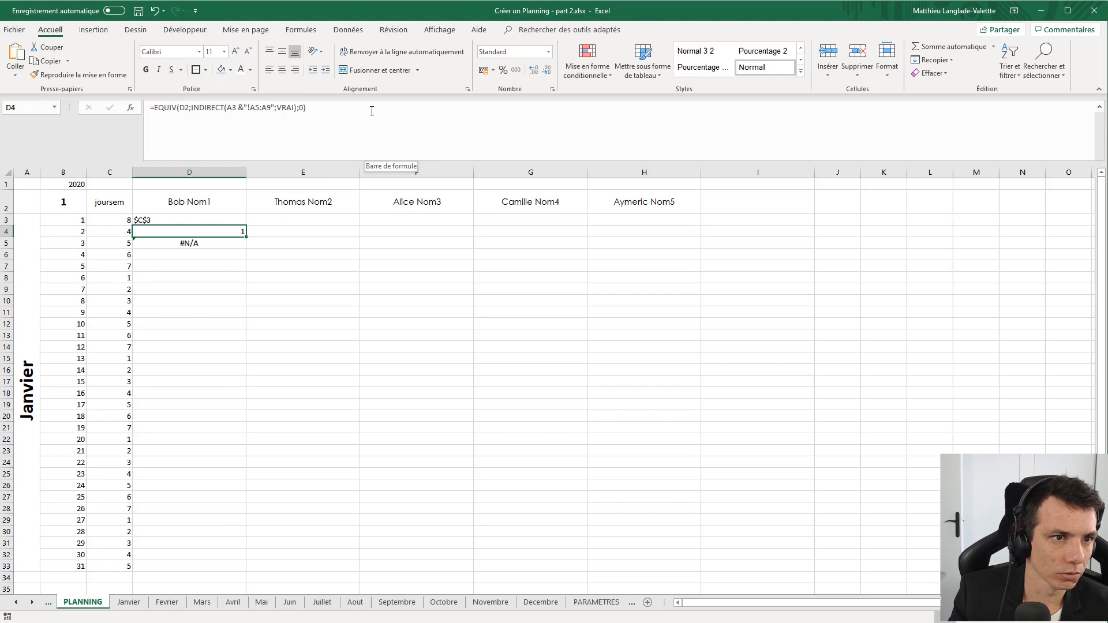
- Compare D3's address with the Janvier sheet and locate the first agent's cell for day 1, C5
key(Page_Down)
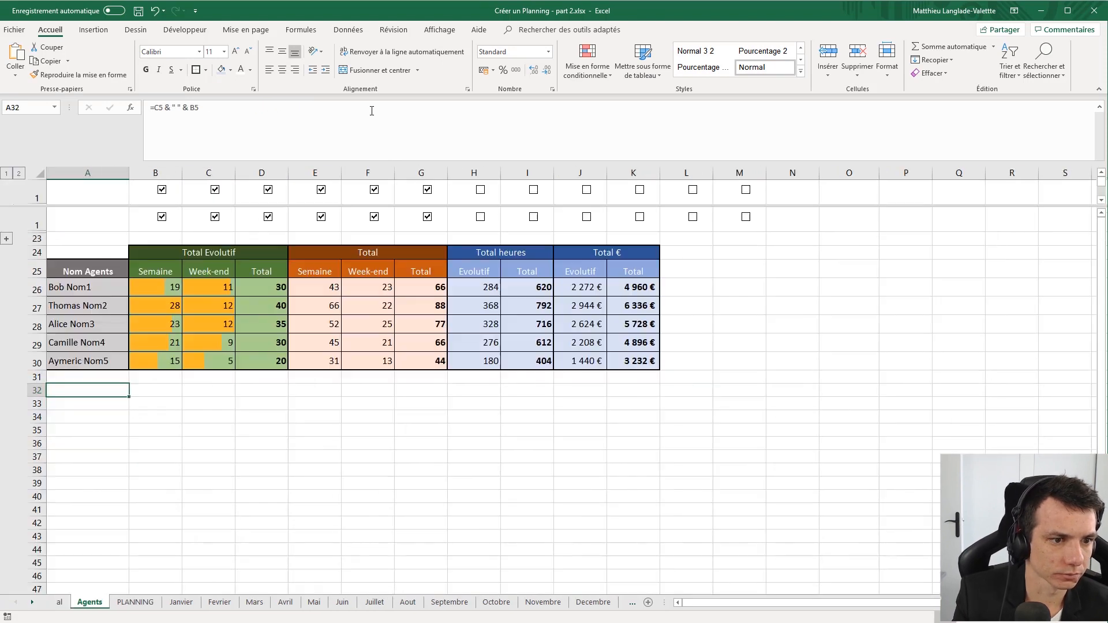
key(ctrl+Page_Down)
key(ctrl+Page_Down)
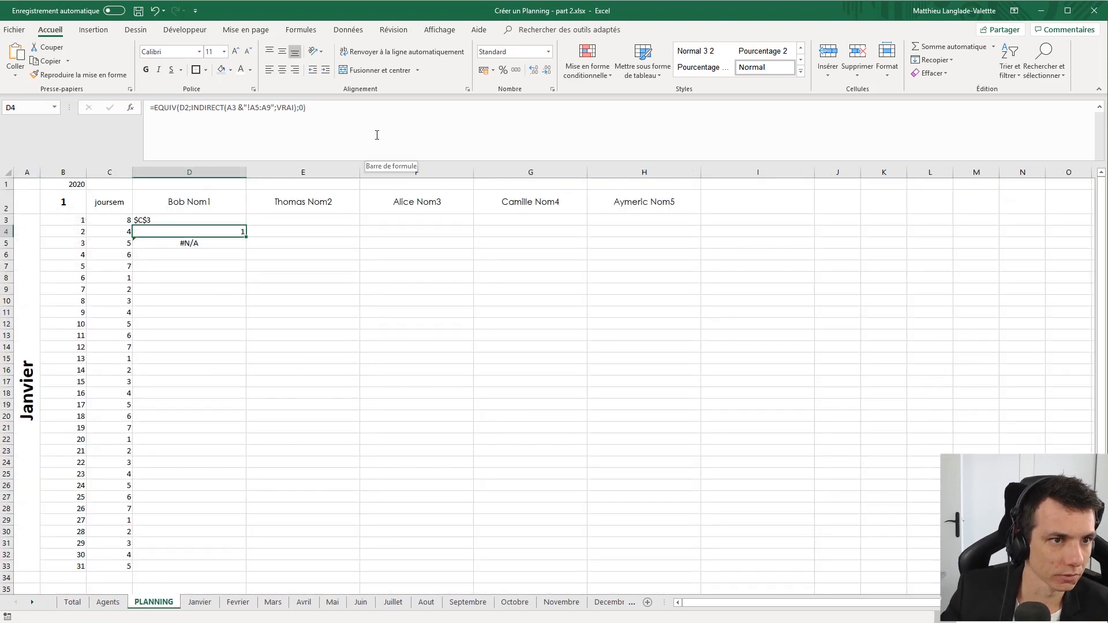
key(ctrl+Page_Down)
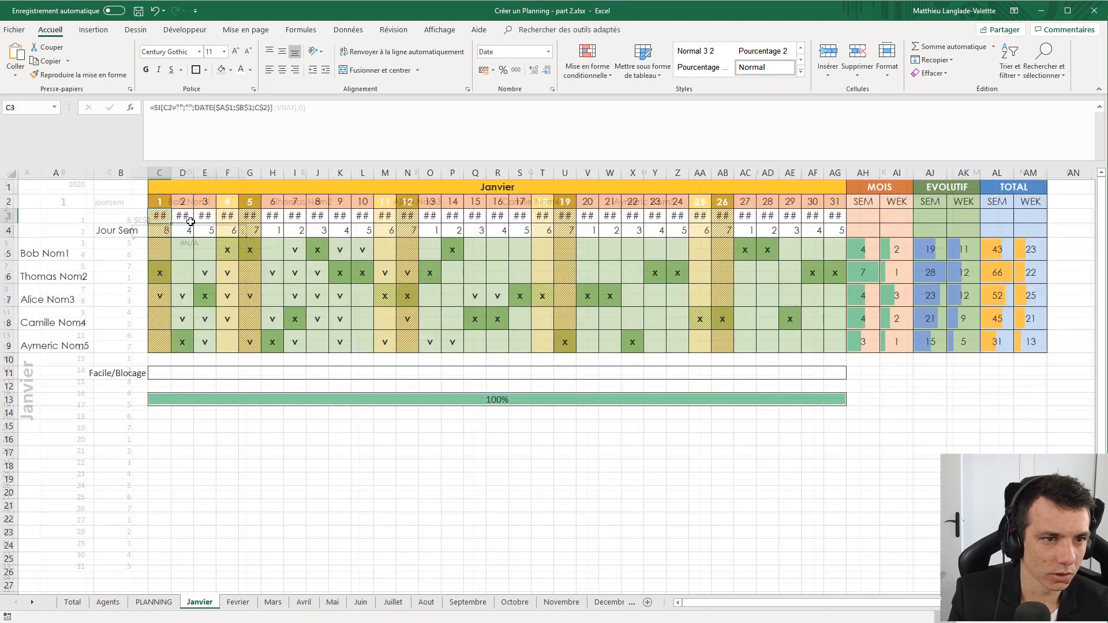
click(161, 228)
click(166, 247)
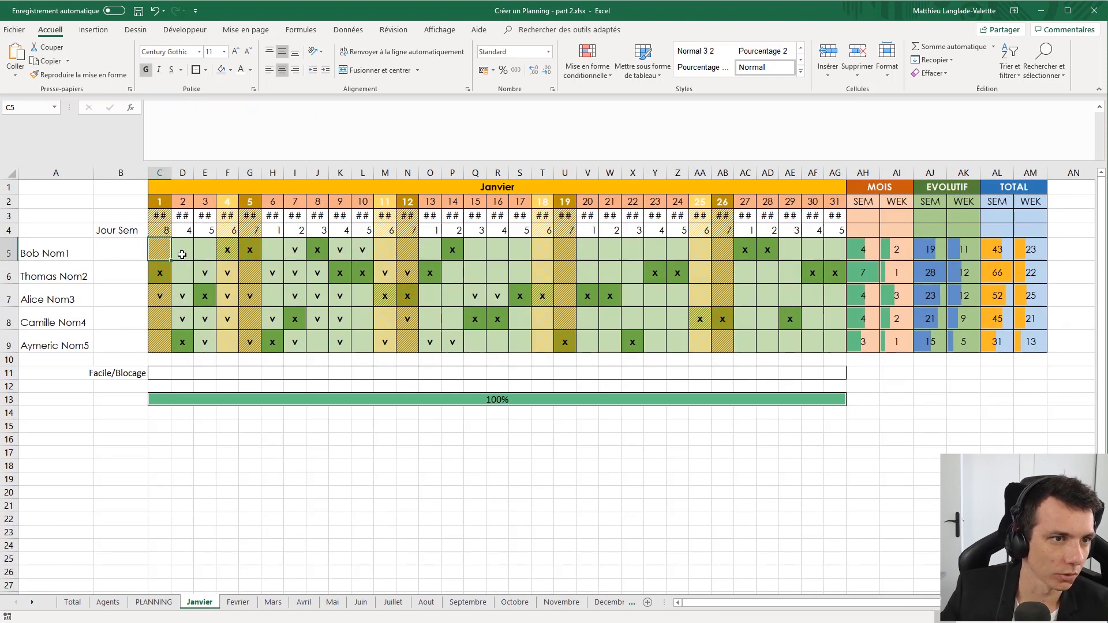
- Set the row offset in PLANNING D3's ADRESSE formula to +4 and fill the formula down to D5
key(ctrl+Page_Up)
key(ctrl+Page_Up)
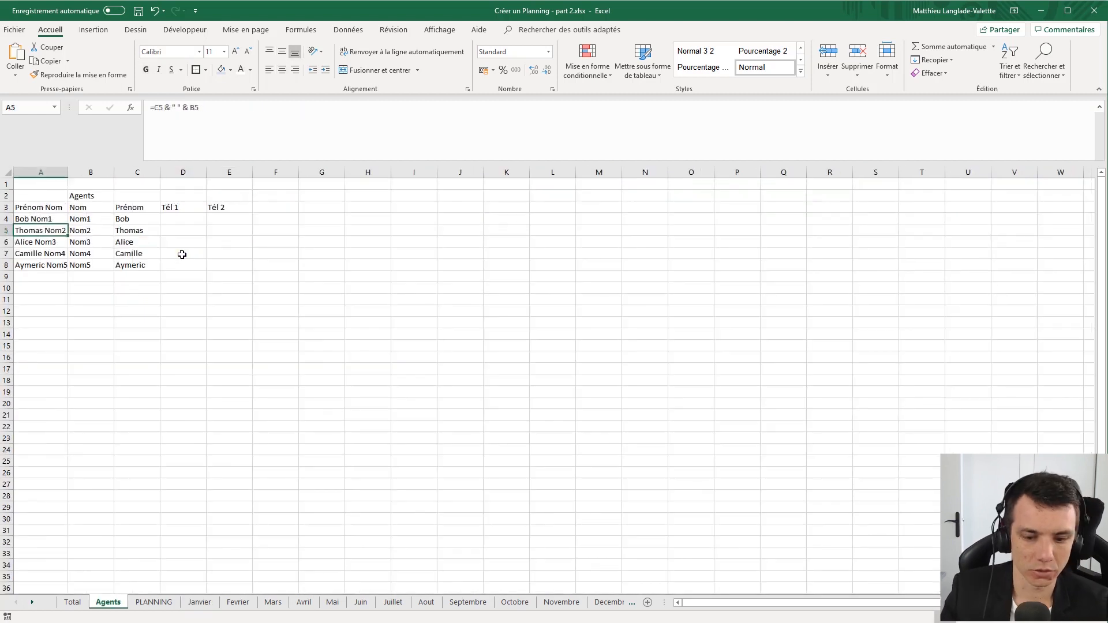
key(ctrl+Page_Down)
click(190, 220)
click(344, 108)
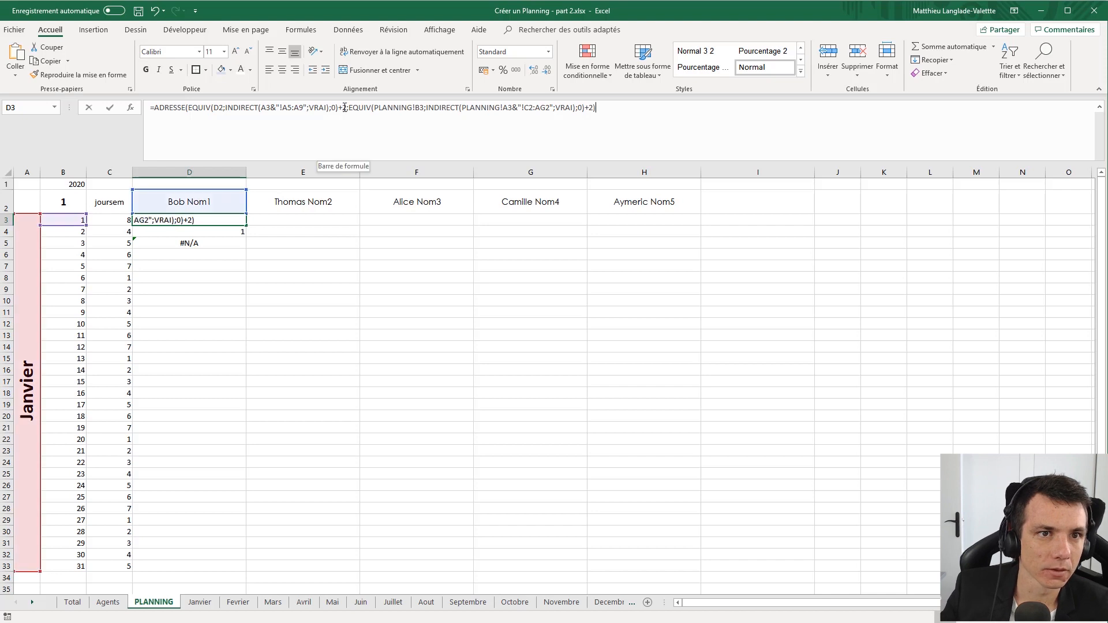
key(BackSpace)
text(4)
key(Return)
click(242, 221)
drag(247, 224, 247, 246)
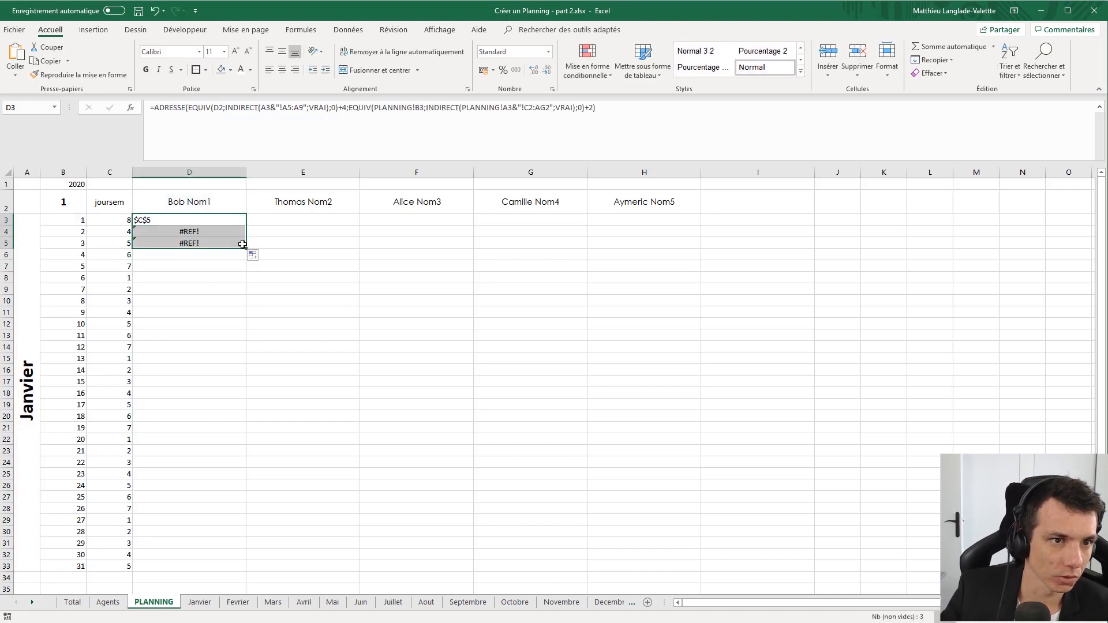
- In D3, lock the agent reference as D$2 and the second INDIRECT's month reference as PLANNING!$A$3
click(216, 220)
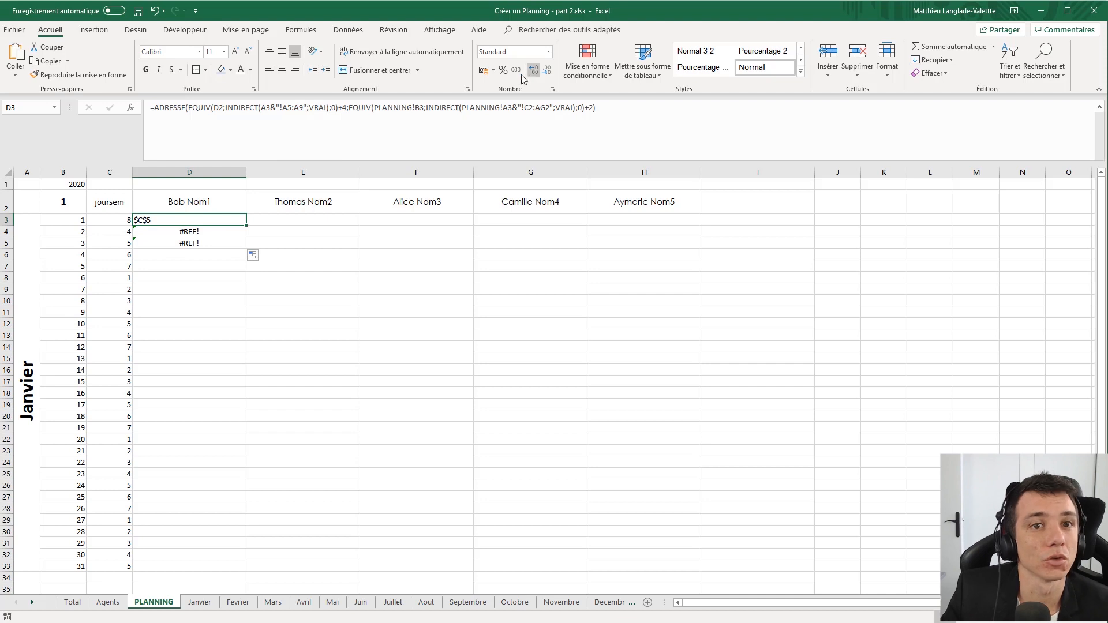
click(519, 112)
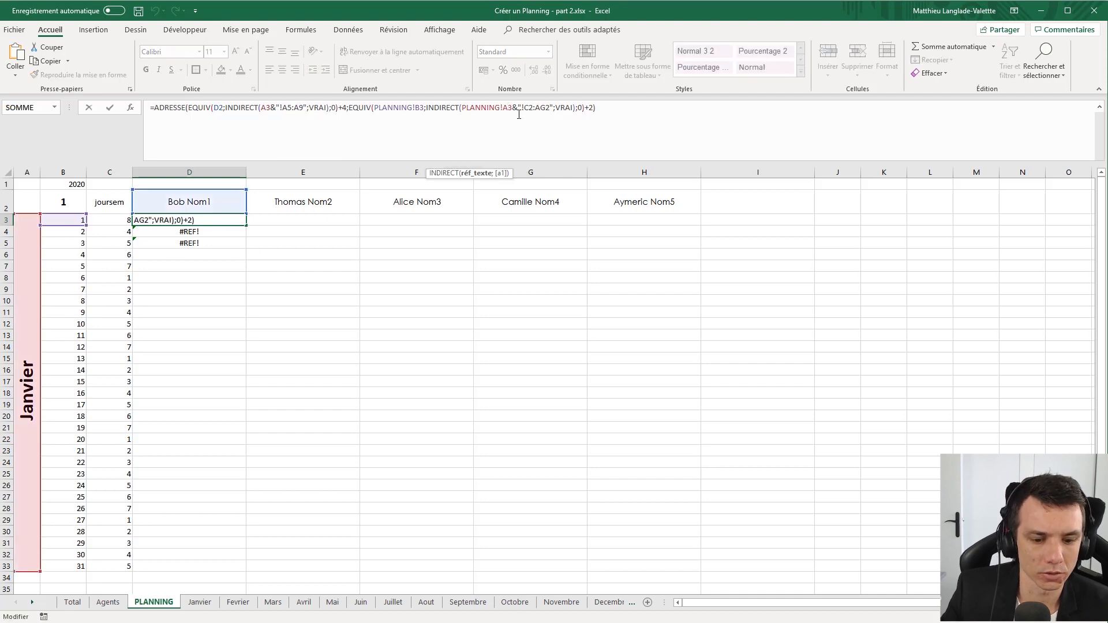
key(F4)
key(F4)
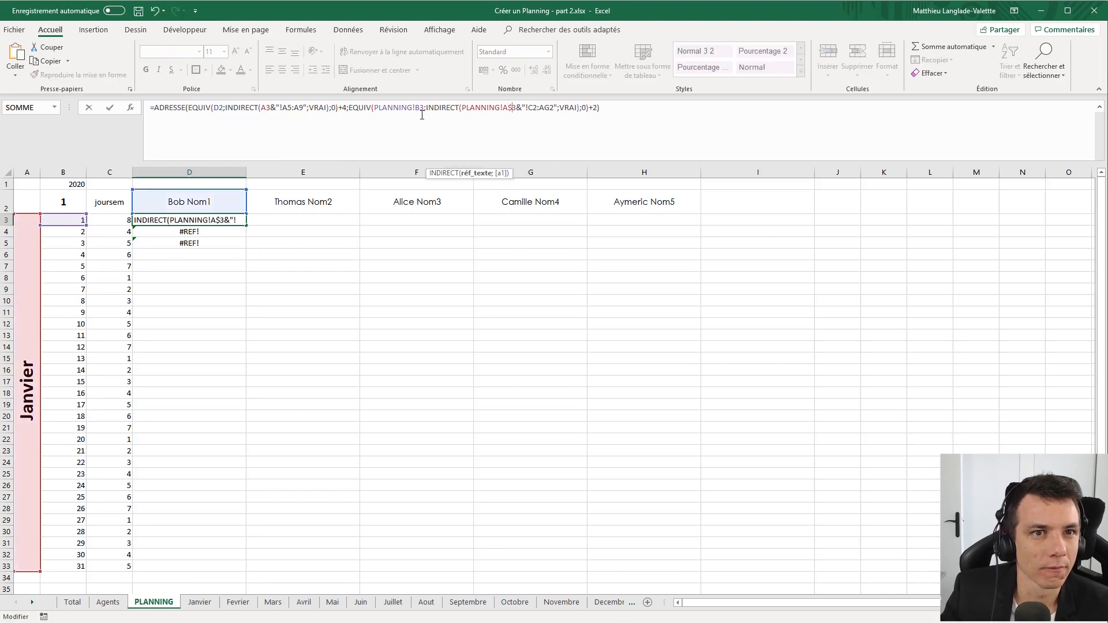
click(217, 108)
text($)
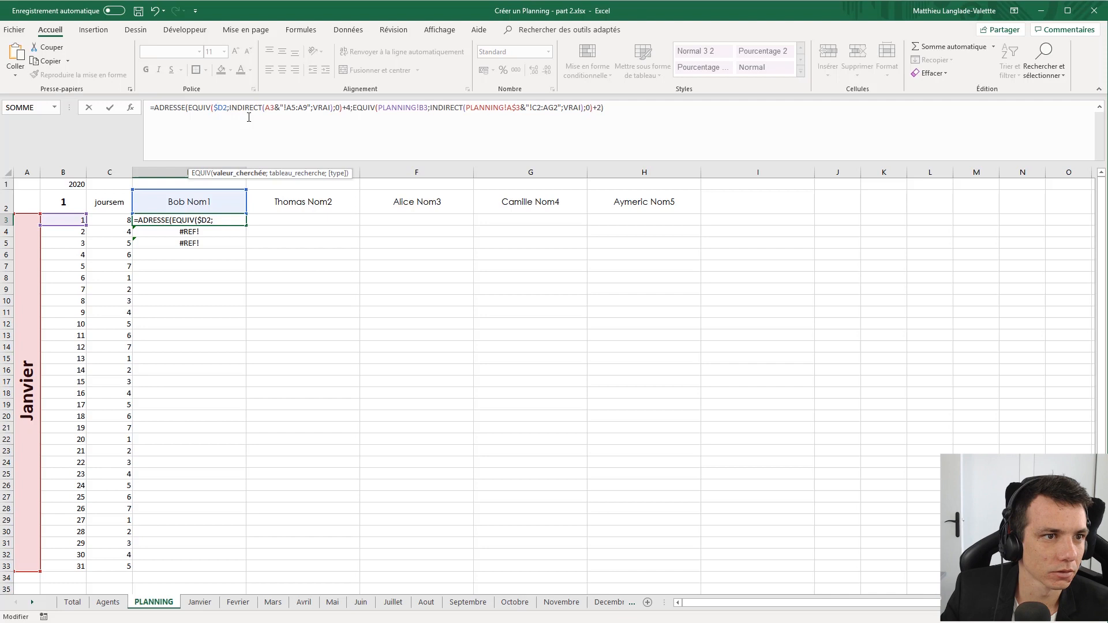
key(Delete)
key(Right)
text($)
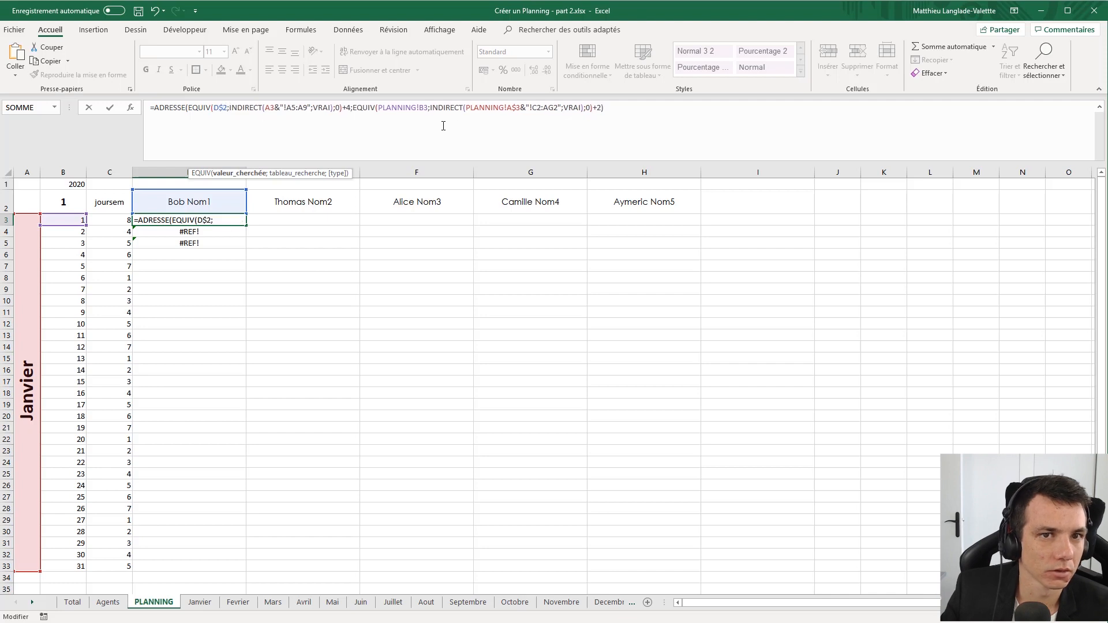
click(508, 110)
text($)
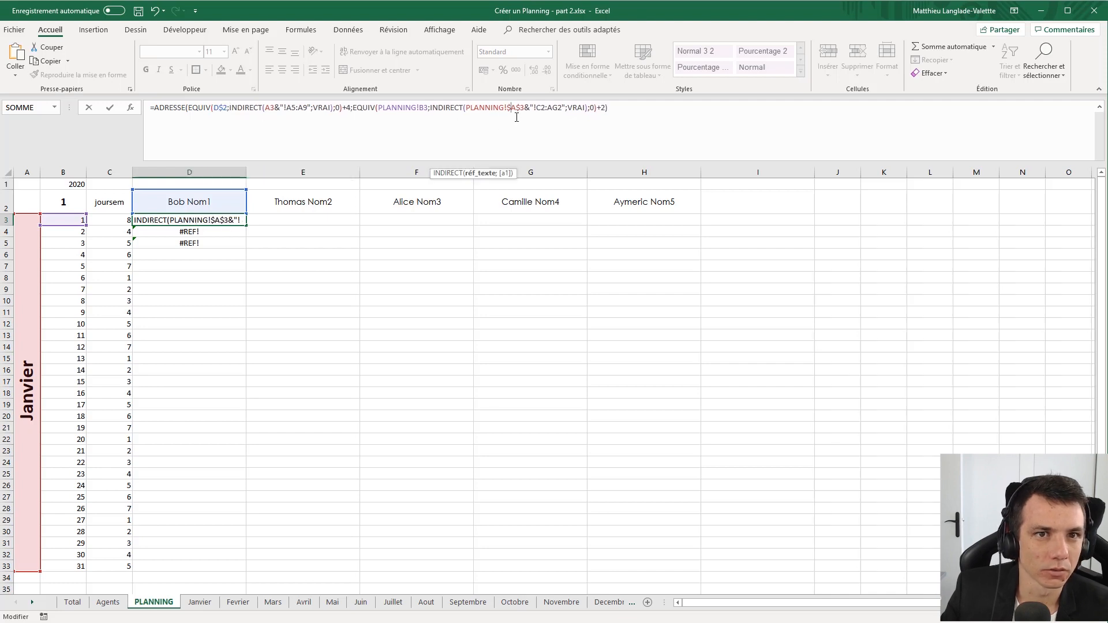
key(Return)
- Fill D3 down to D5 and review which references shifted in D4's copied formula
click(226, 221)
drag(246, 225, 253, 248)
click(214, 231)
click(215, 221)
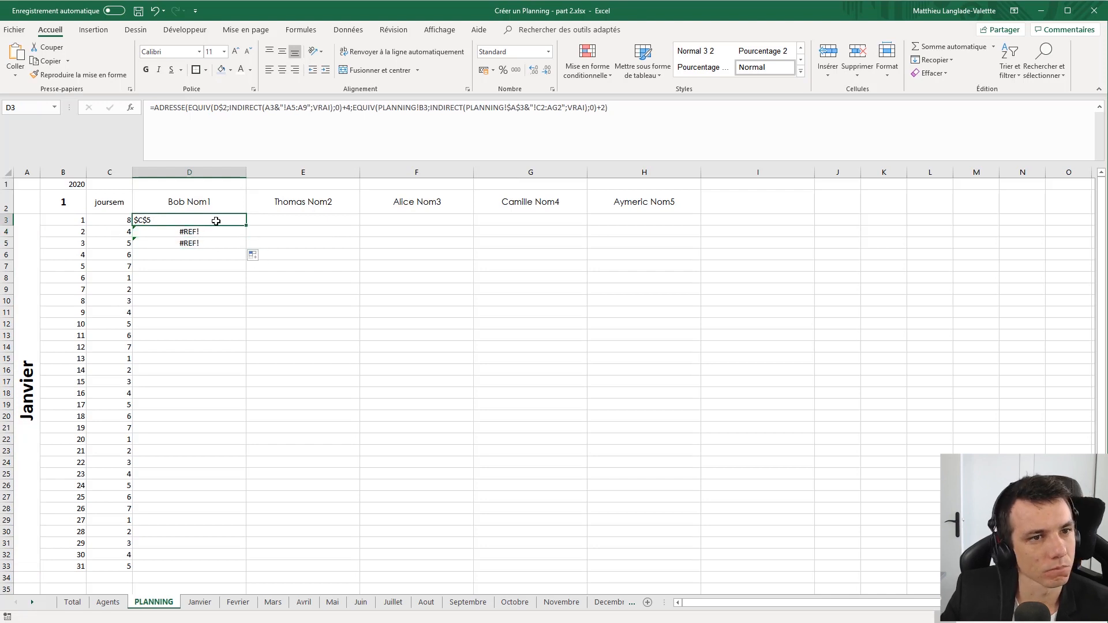
click(213, 230)
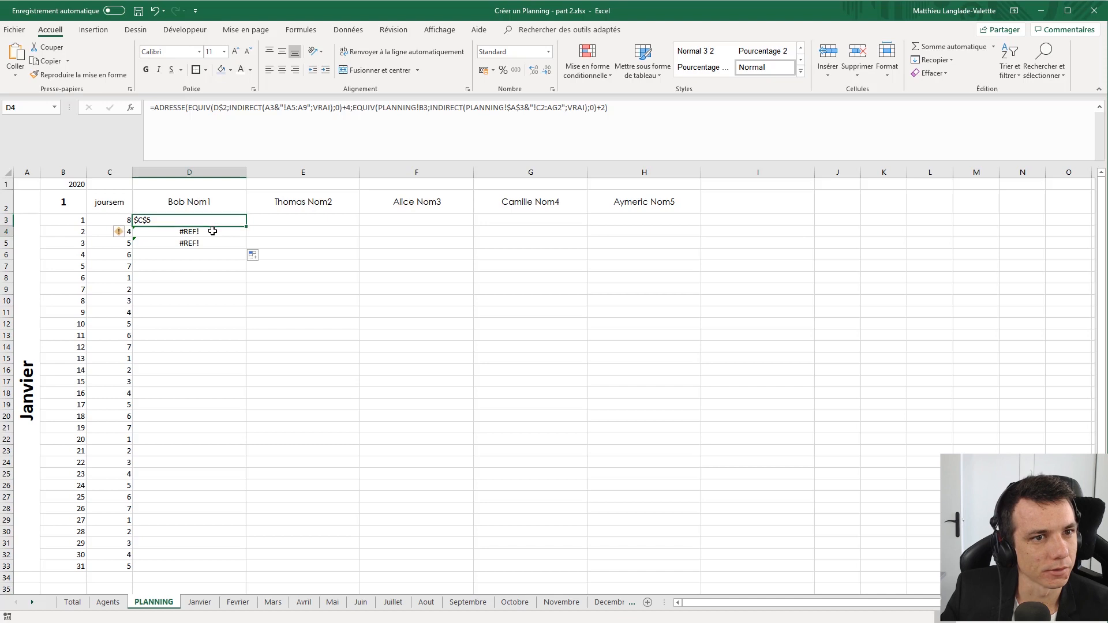
click(281, 135)
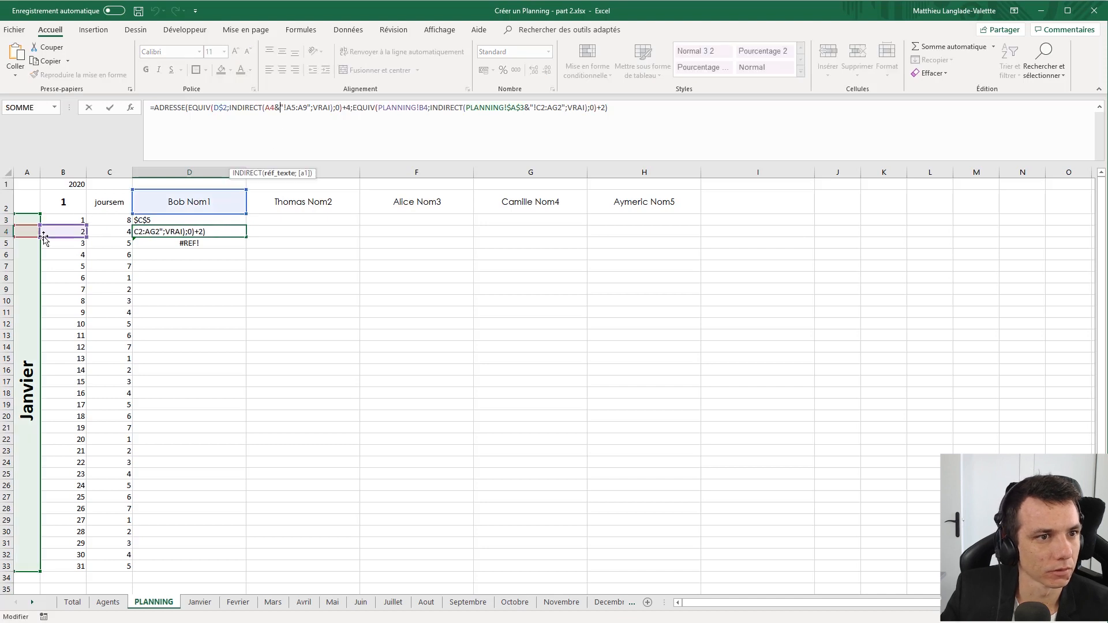
key(Return)
- Make the month reference in D3's first INDIRECT absolute as $A$3
click(179, 220)
click(319, 107)
click(274, 109)
text($3)
click(267, 108)
text($A$3)
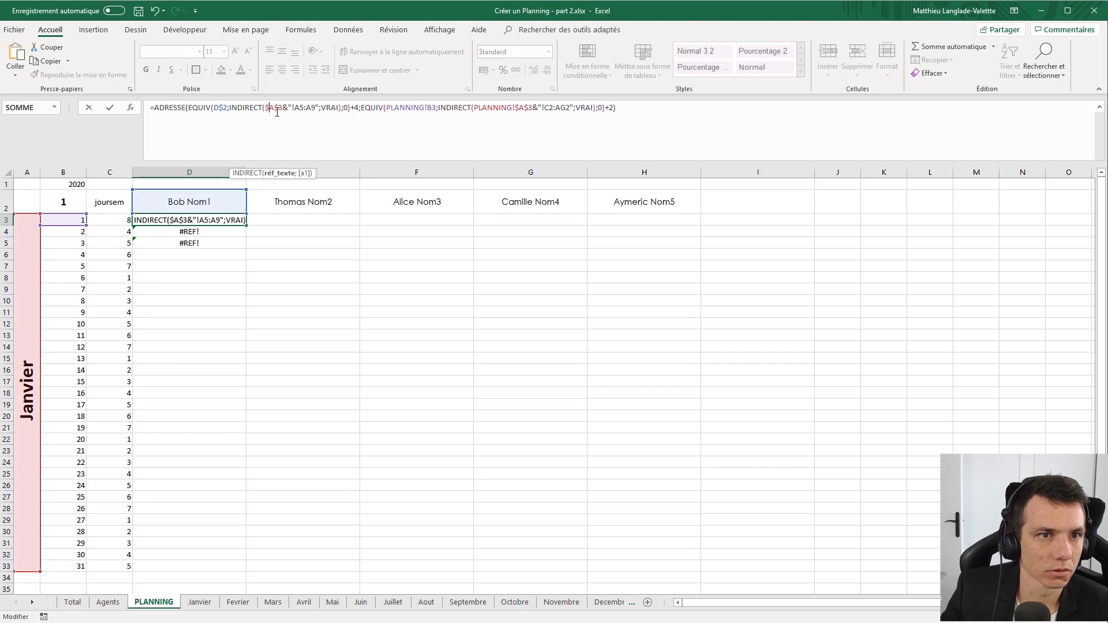
- Fill D3's formula across D3:H33 and examine the references in F3's copy
click(233, 222)
drag(248, 224, 697, 560)
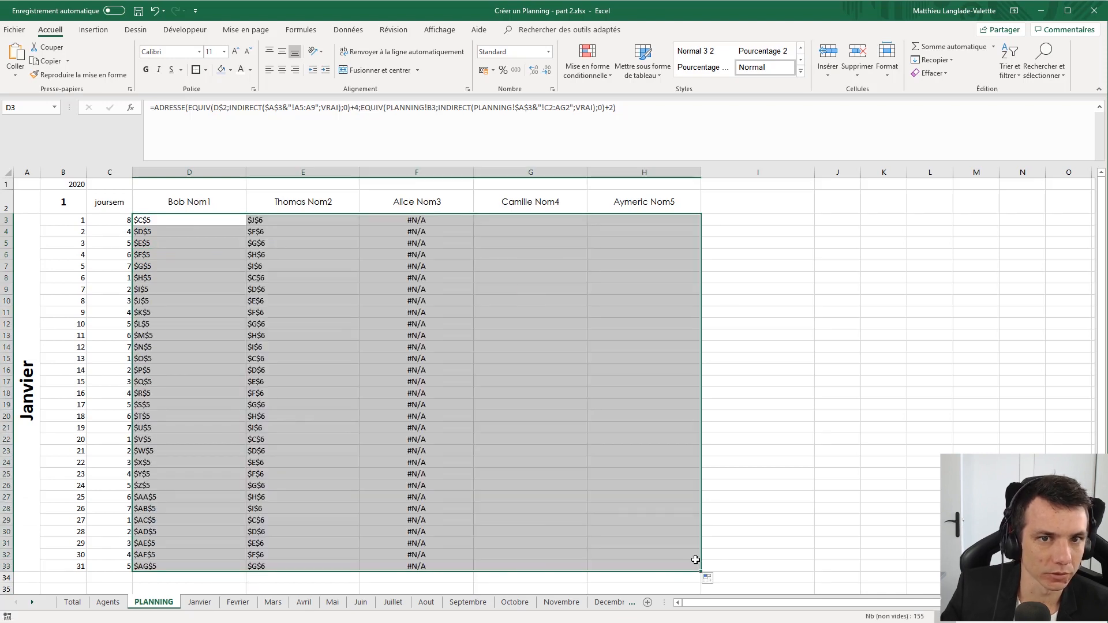
click(428, 267)
click(427, 221)
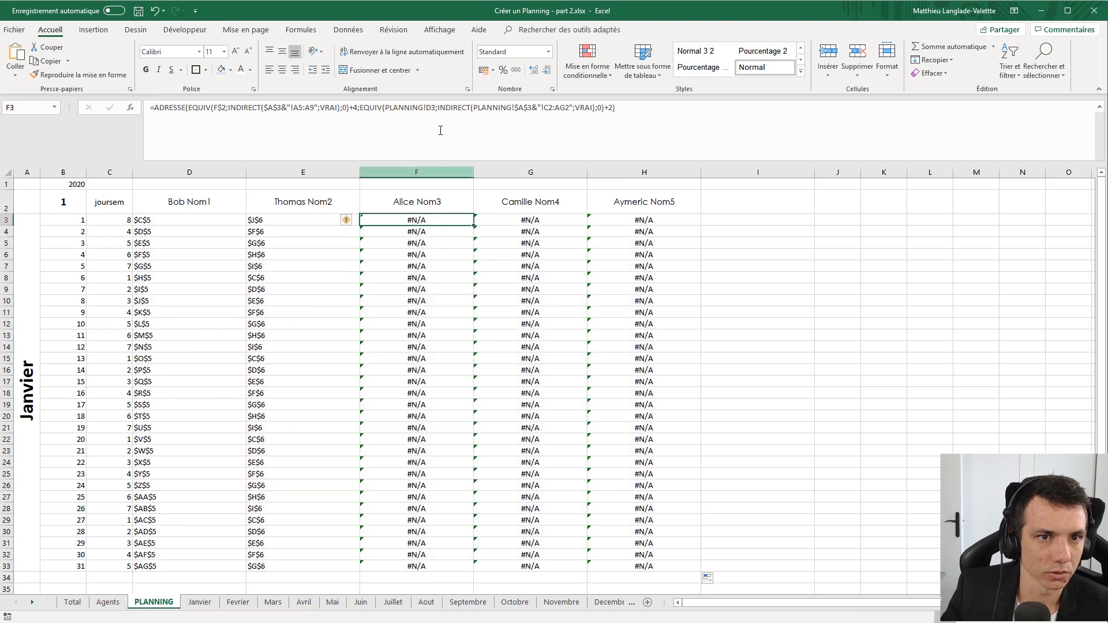
click(440, 121)
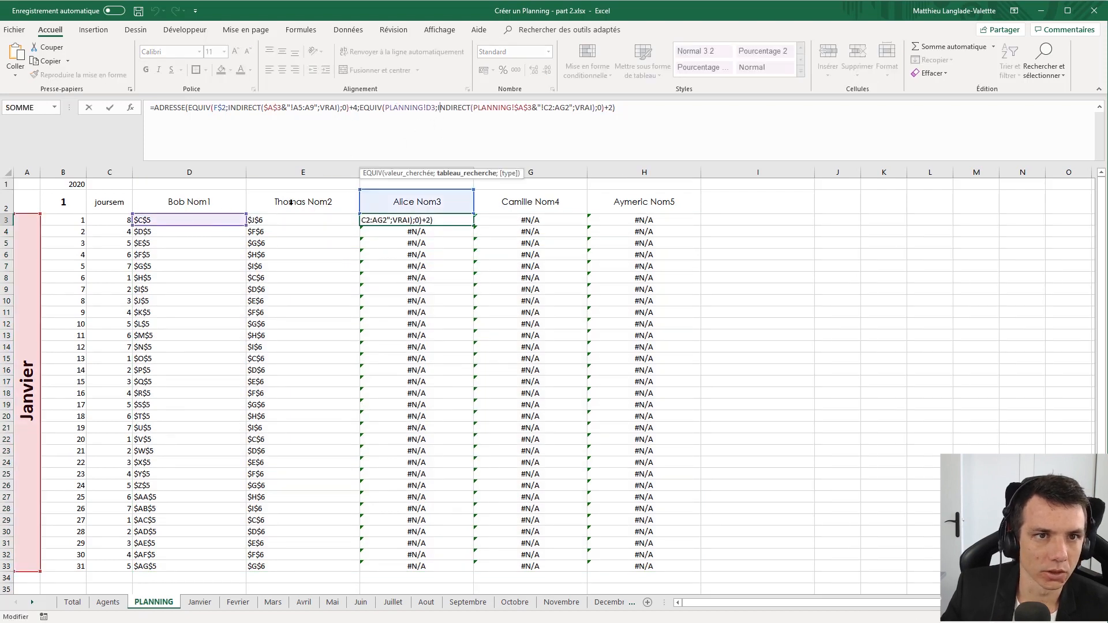
key(Return)
- Lock the column of the day reference in D3's second EQUIV as PLANNING!$B3
click(198, 219)
click(428, 109)
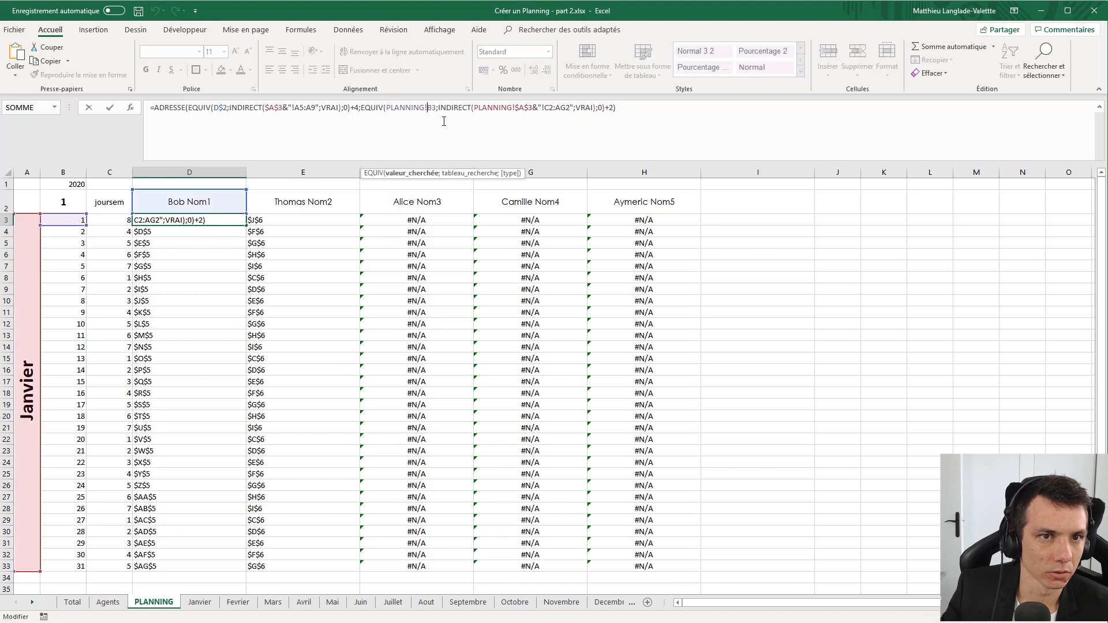
text($)
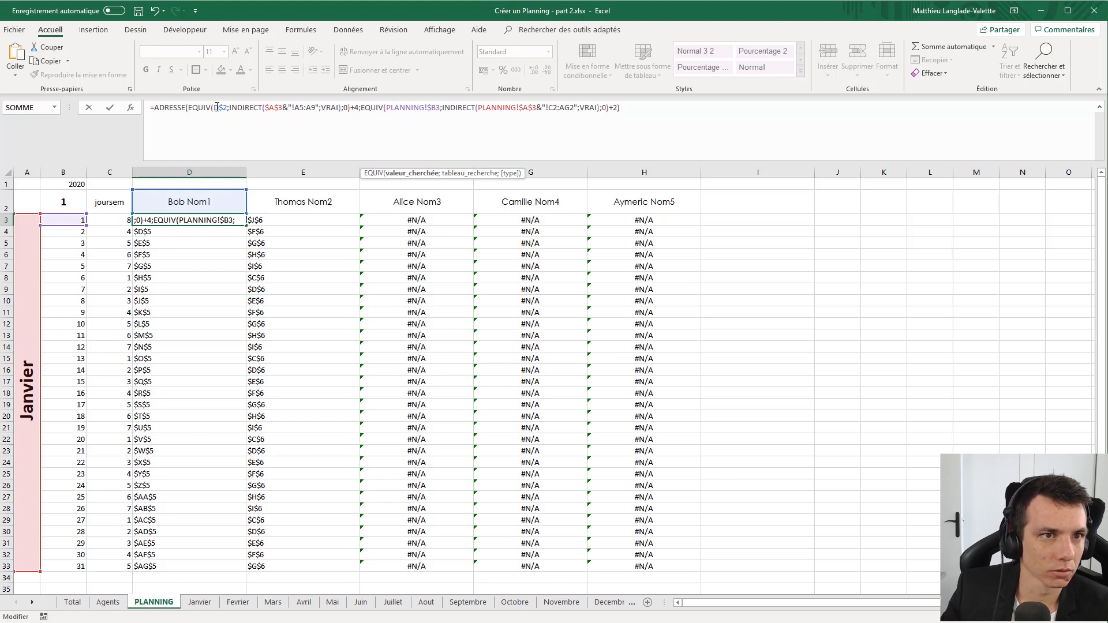
key(Return)
- Fill D3's corrected formula across to H3 and down to row 33 for all agents and days
click(233, 222)
drag(584, 232, 695, 225)
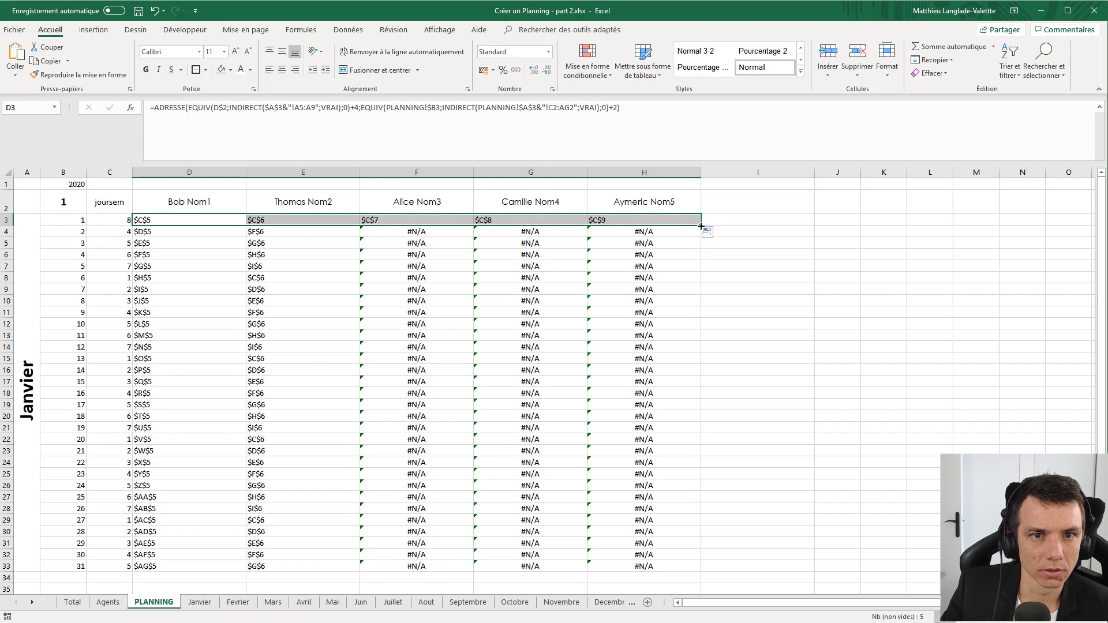
double_click(701, 226)
click(544, 250)
- Wrap D3's ADRESSE formula on the PLANNING sheet in an outer INDIRECT function
click(194, 223)
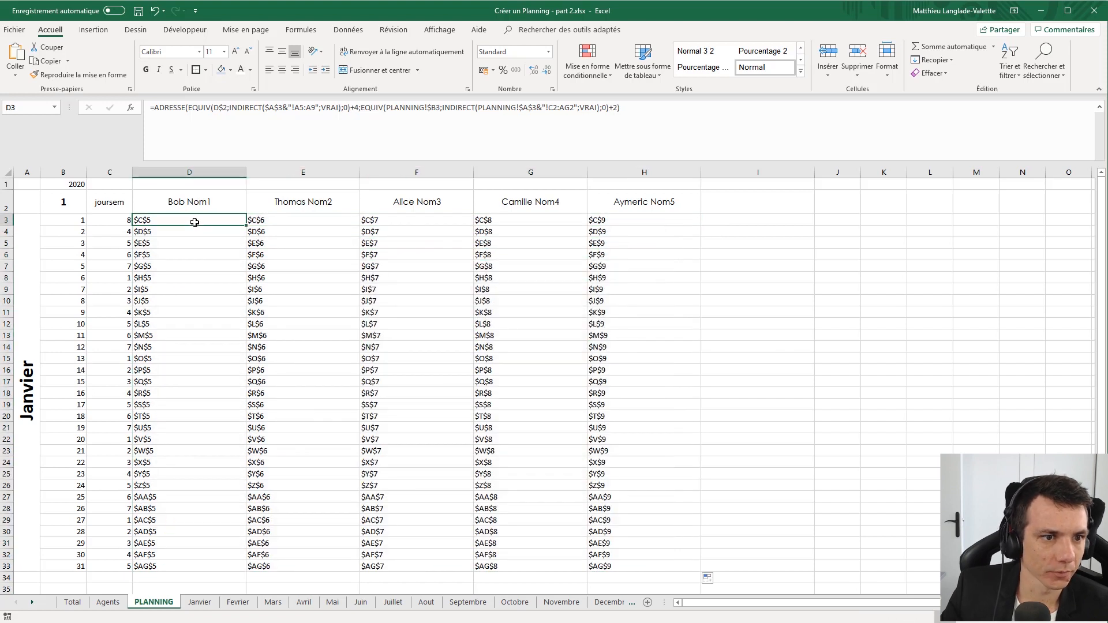
click(154, 104)
text(INDIRECT()
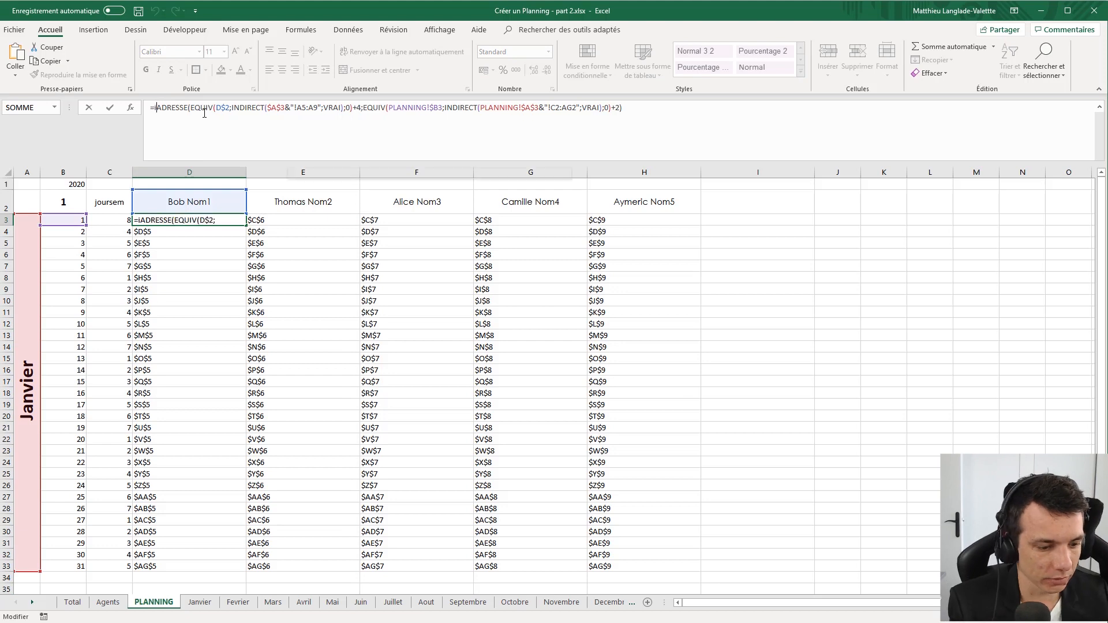
click(689, 110)
text())
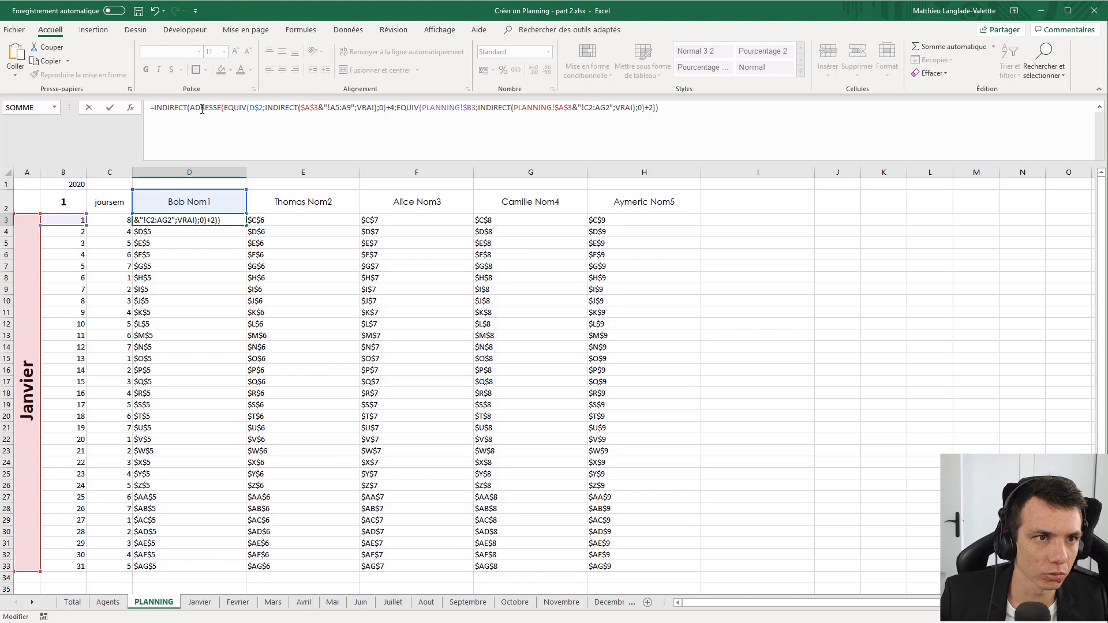
click(155, 108)
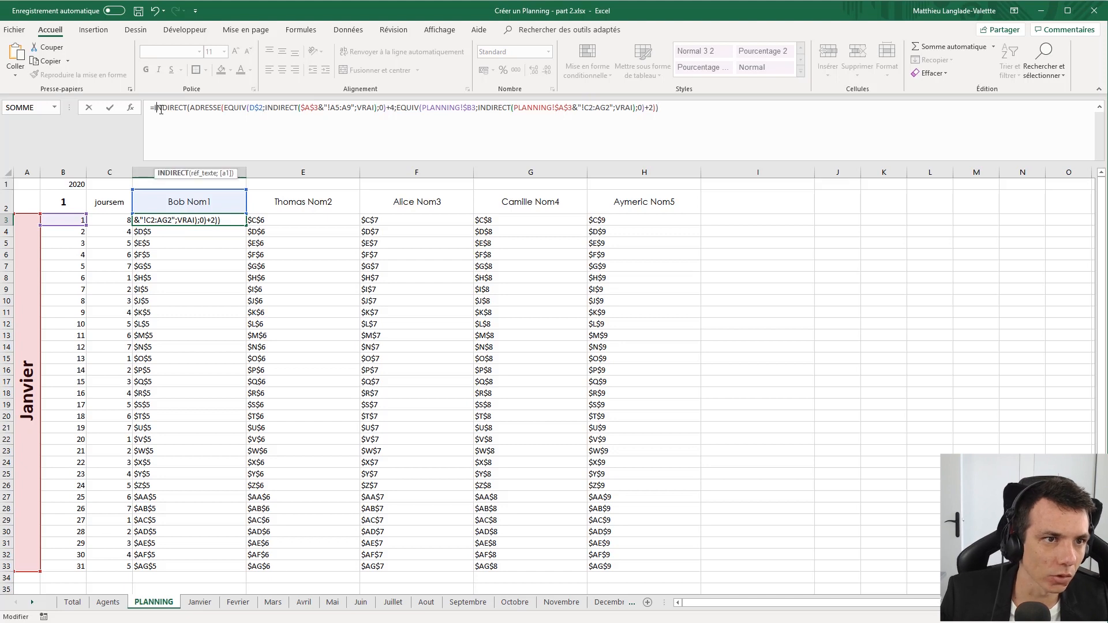
key(Left)
key(Left)
text(s)
key(BackSpace)
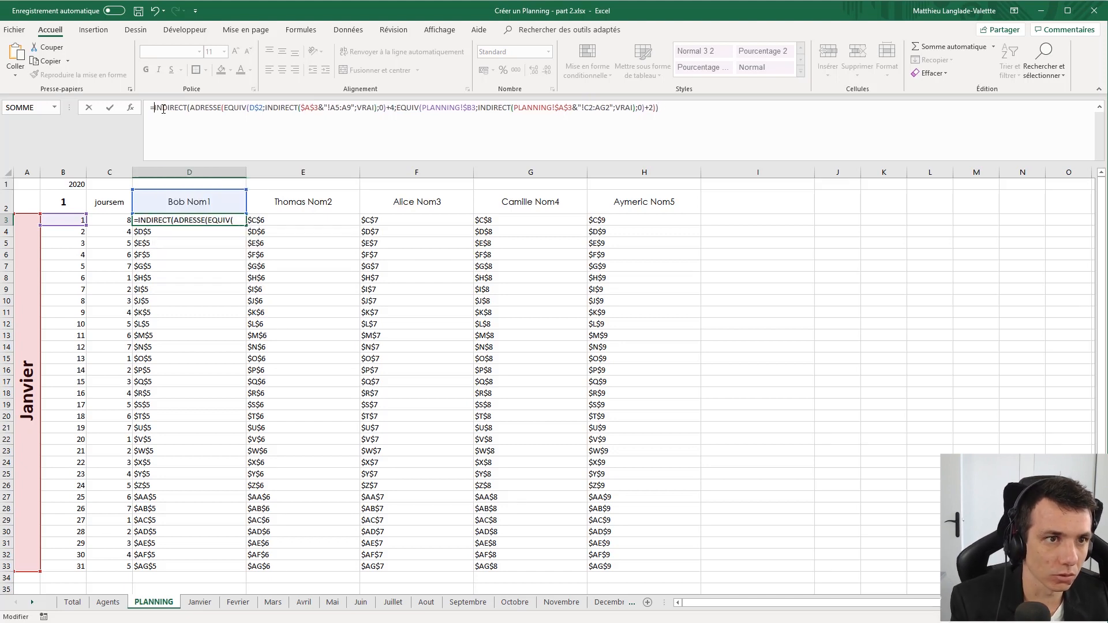
key(Return)
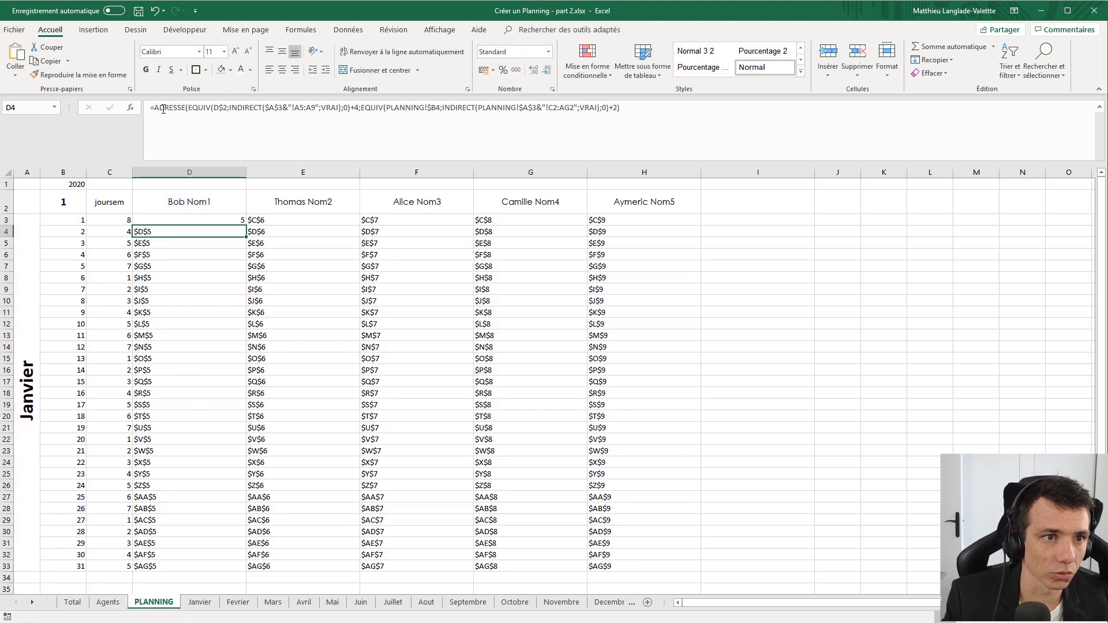
- Wrap D3's INDIRECT formula in a SI test that returns "X" when the result equals "X" and an empty text otherwise
click(198, 218)
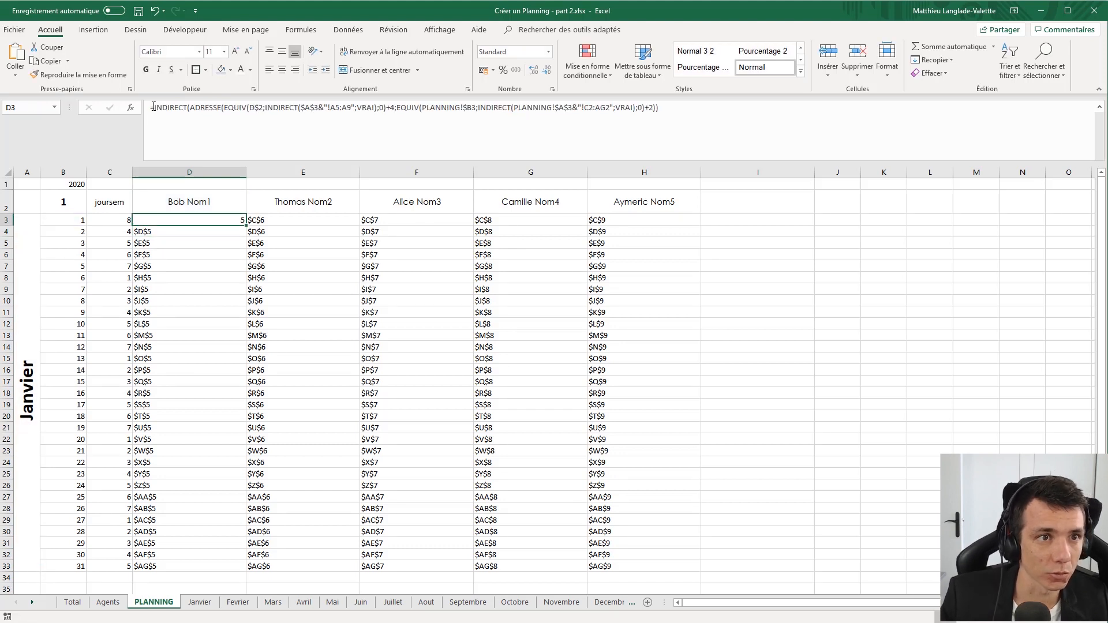
click(153, 107)
text(SI)
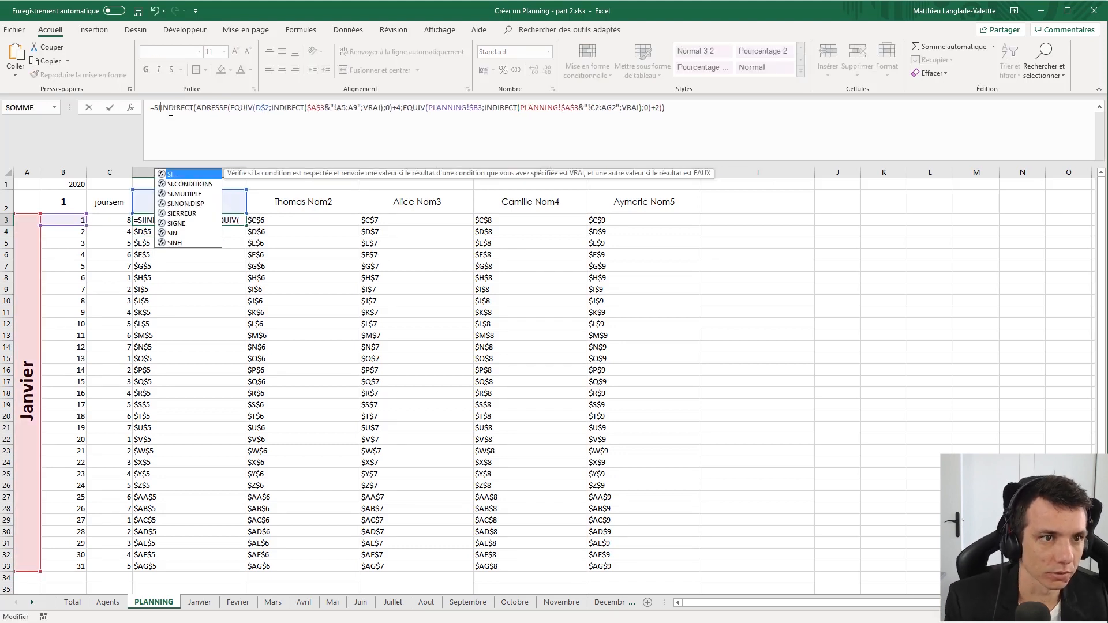
text(()
click(710, 113)
text(="X)
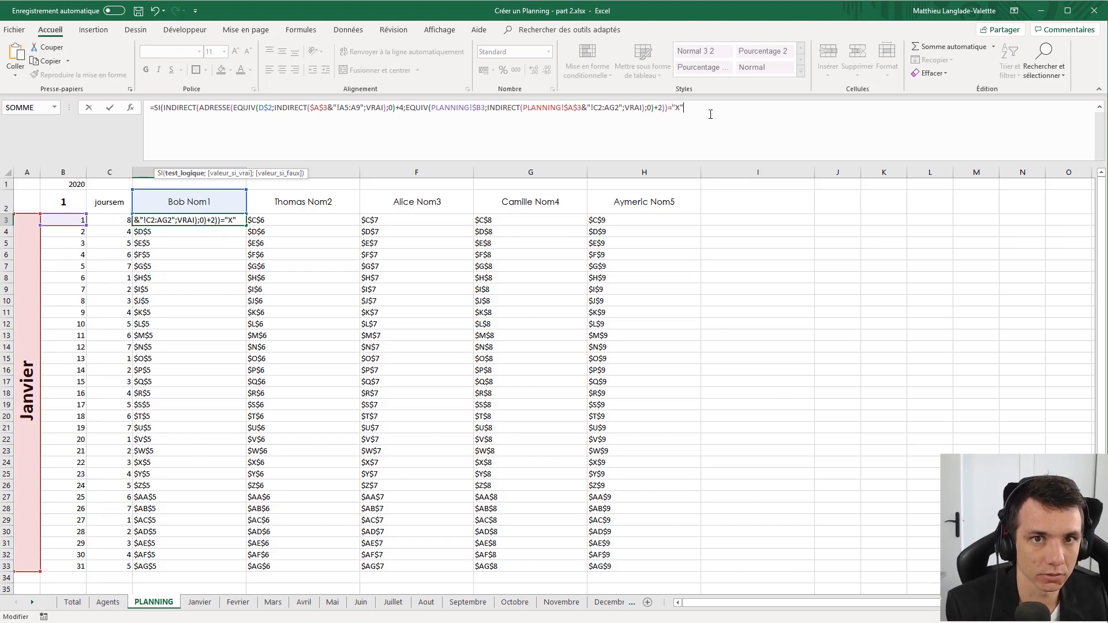
text(",)
key(BackSpace)
text(;)
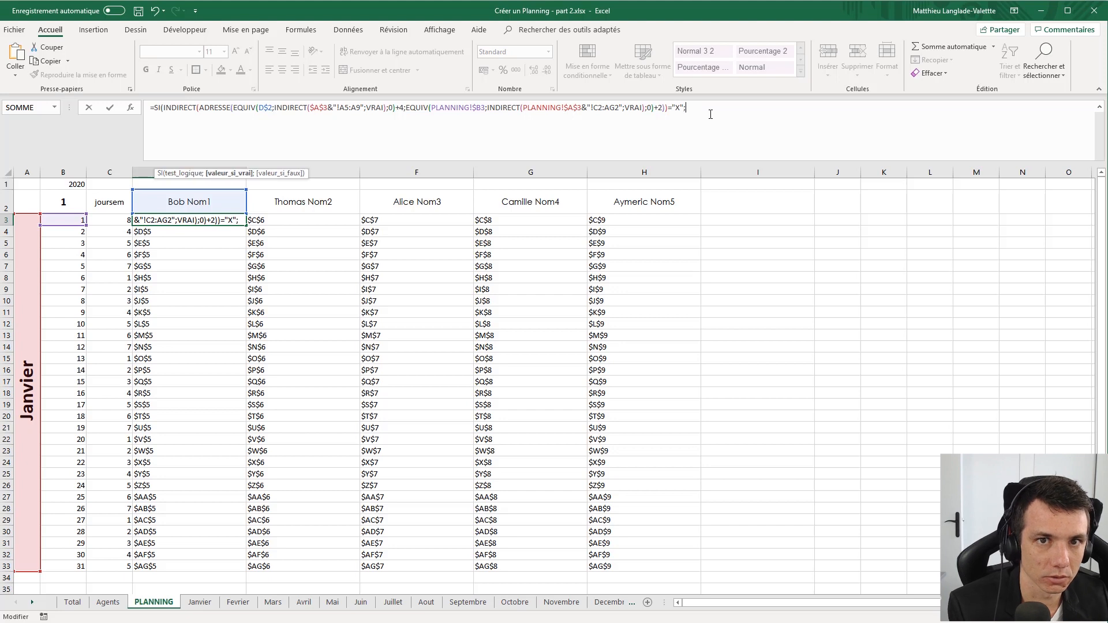
text("X";)
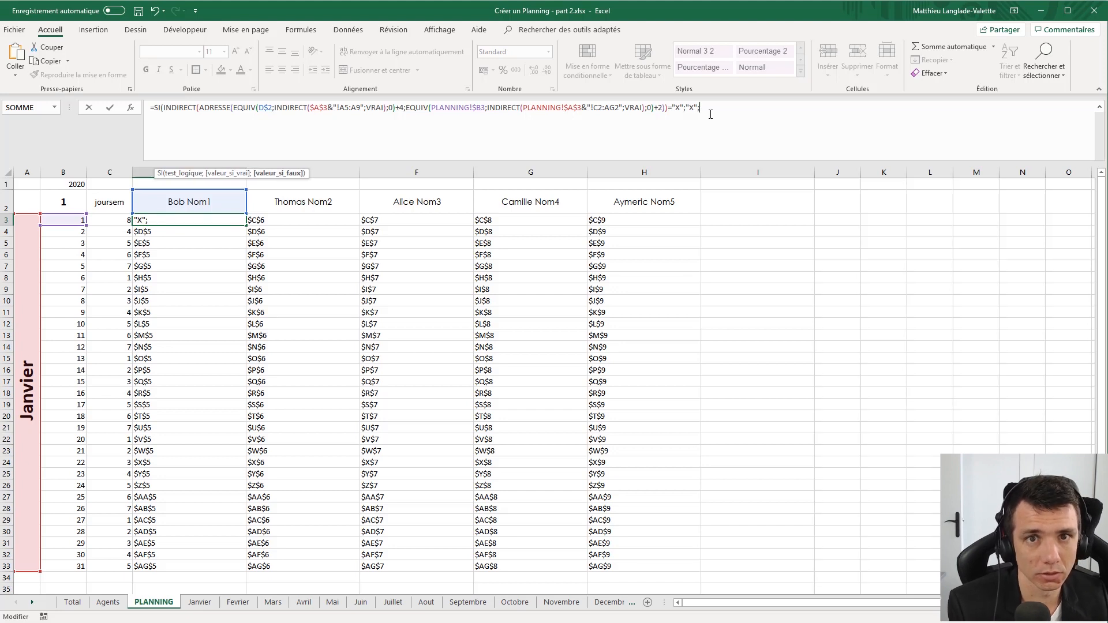
text("")
key(Return)
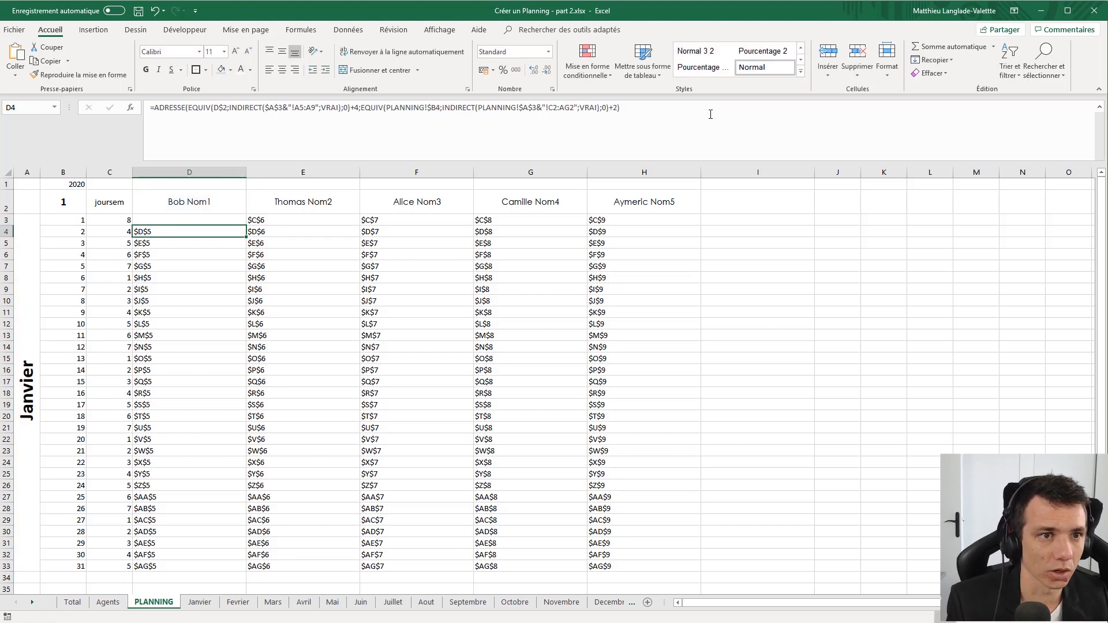
- Enter X in cell C5 of the Janvier sheet, for the first agent on day 1
click(230, 218)
click(210, 231)
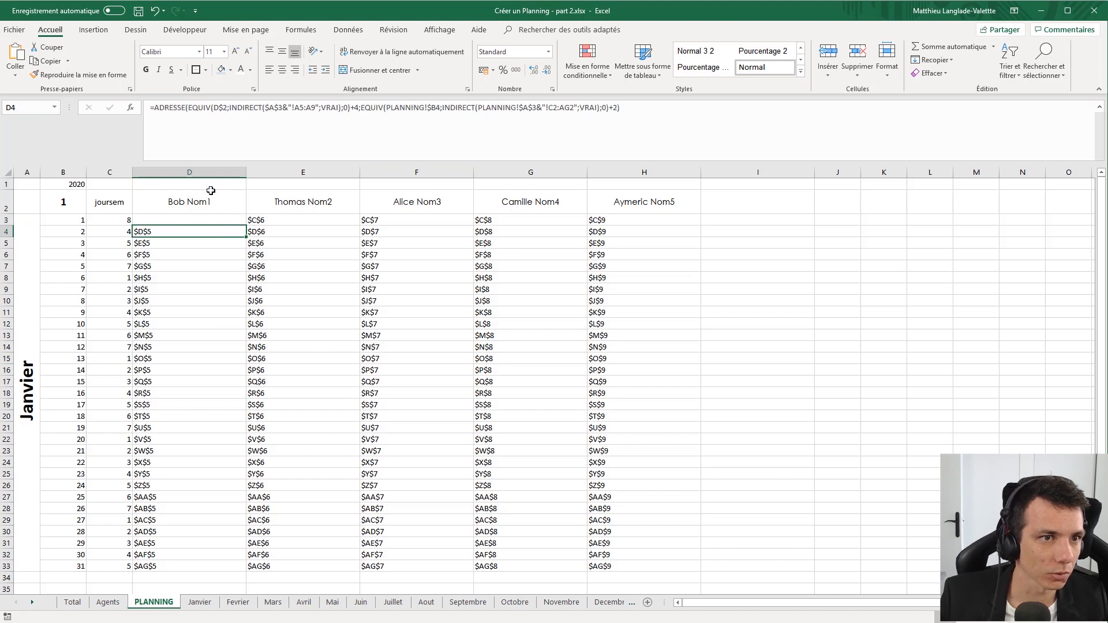
click(199, 221)
click(200, 602)
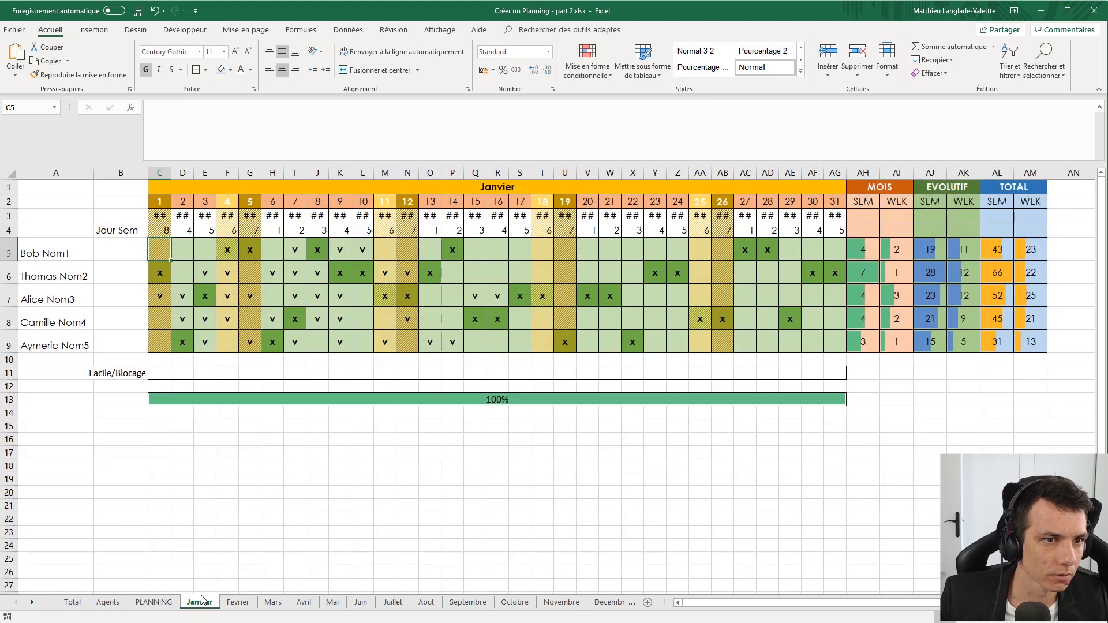
text(v)
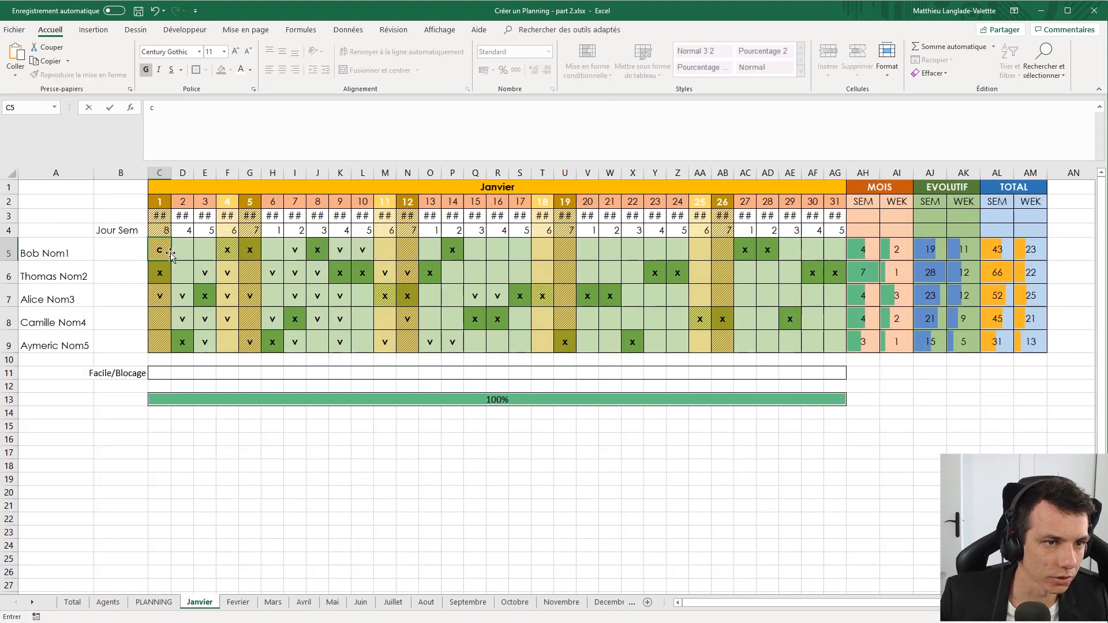
key(BackSpace)
text(x)
key(Return)
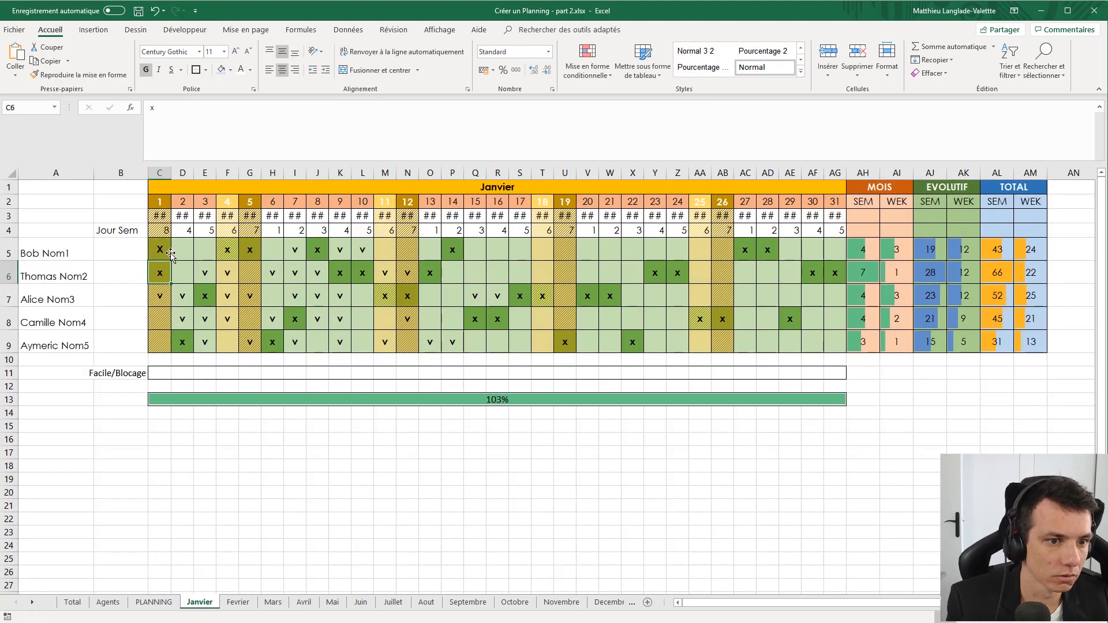
- Compare the formulas in D3 and D4 on PLANNING with the first agent's row and day cells on the Janvier sheet
key(ctrl+Page_Up)
key(ctrl+Page_Up)
key(ctrl+Page_Down)
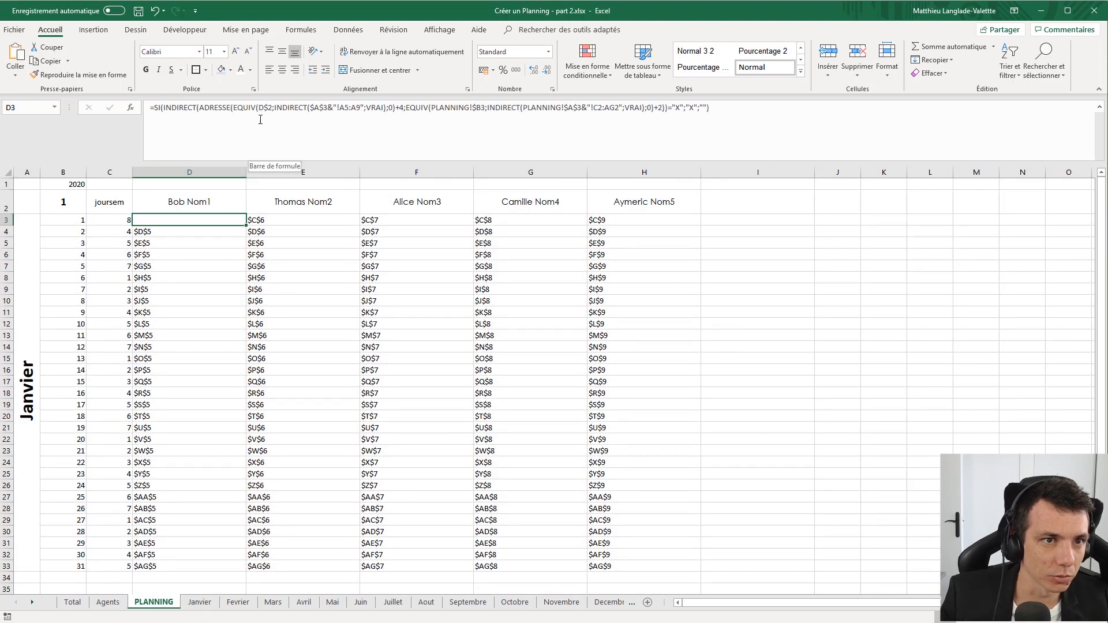
click(172, 234)
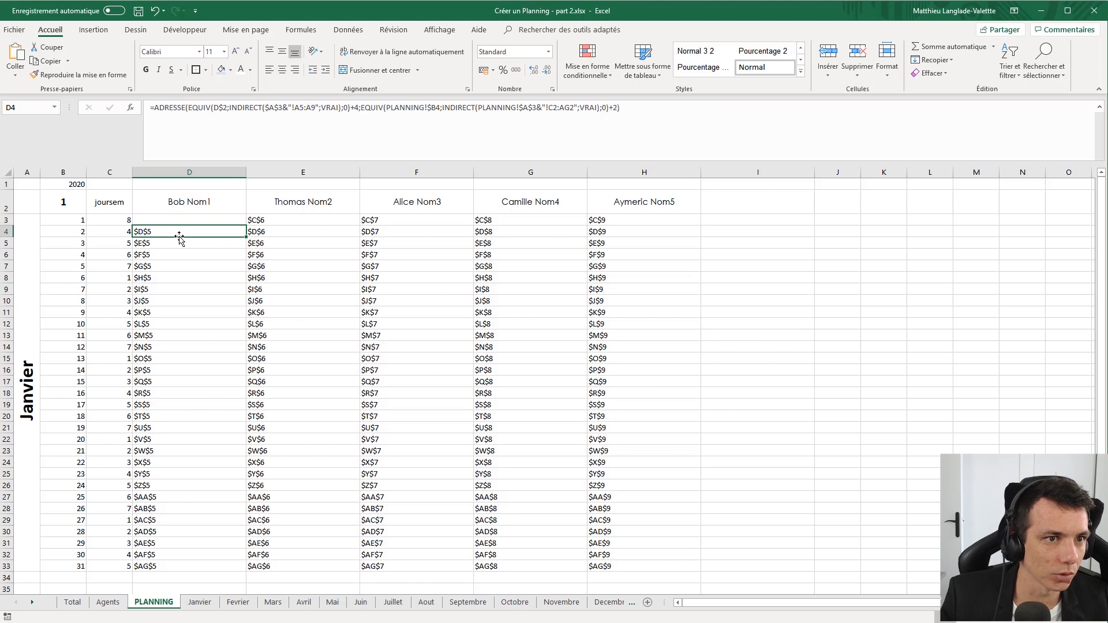
click(192, 604)
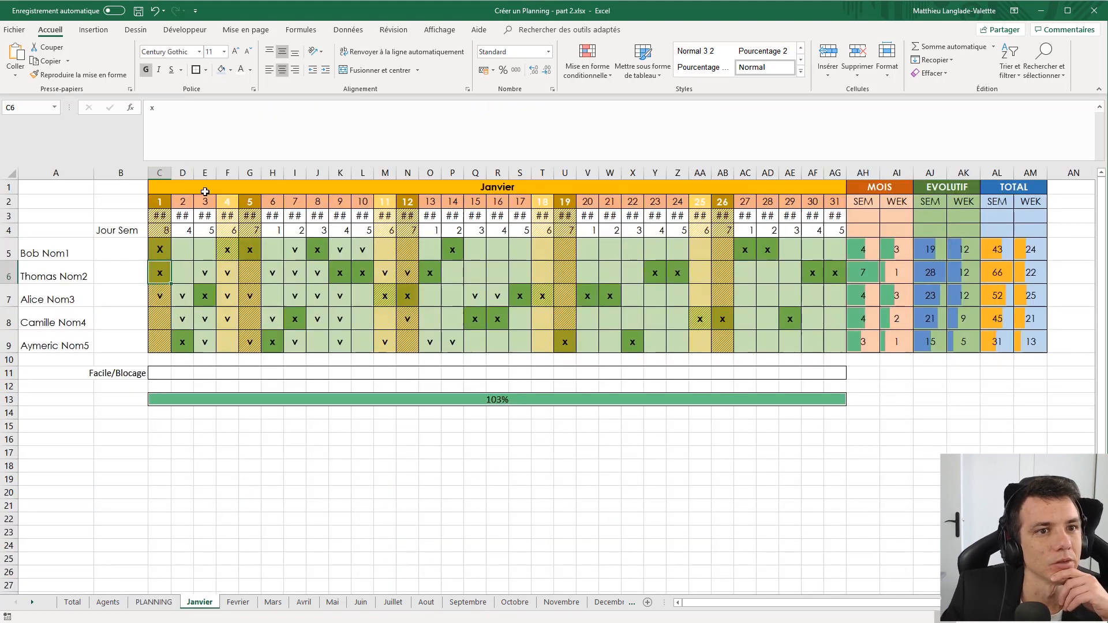
click(66, 255)
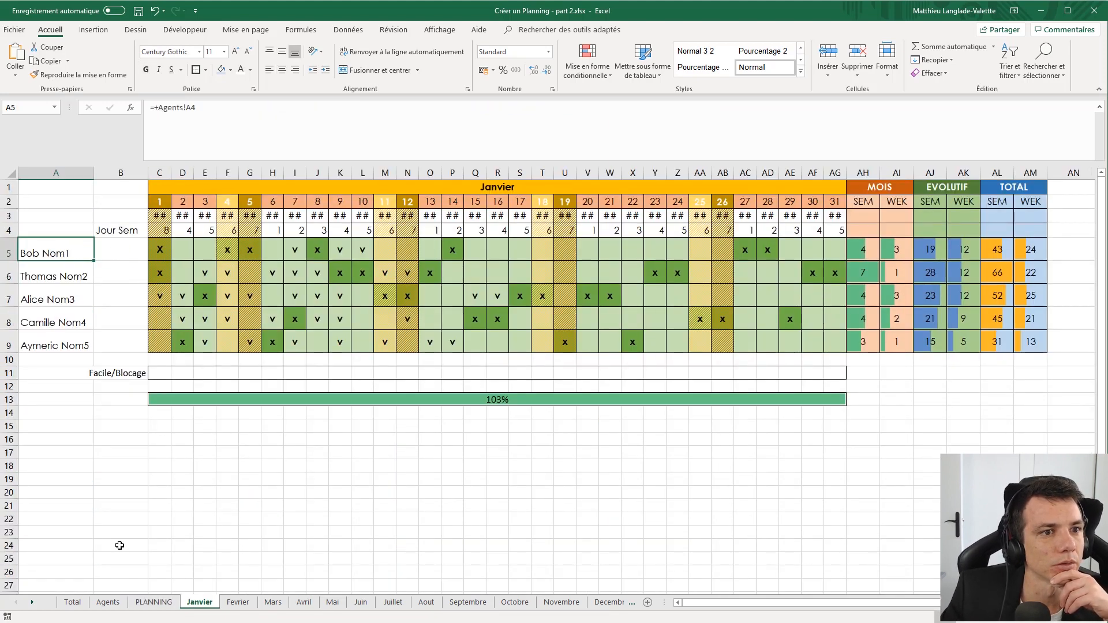
click(145, 604)
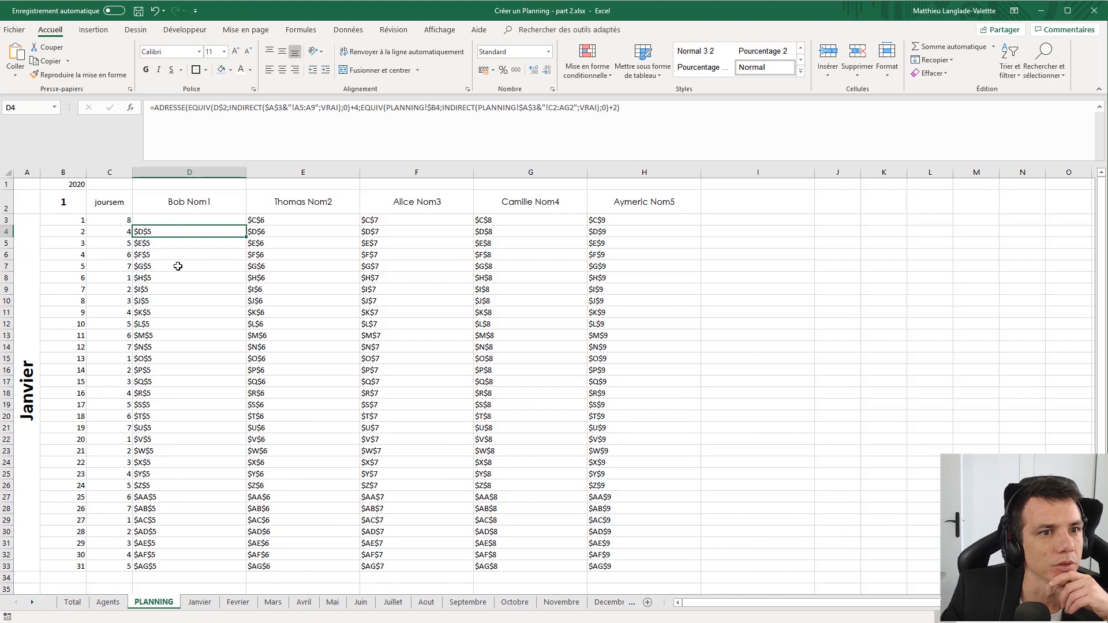
click(197, 603)
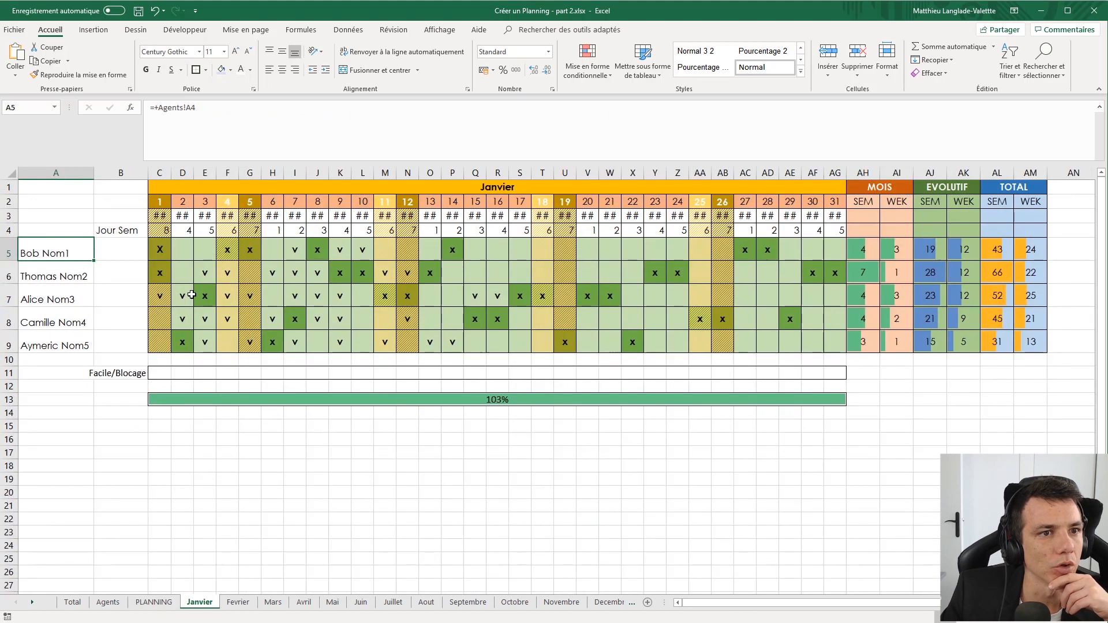
click(183, 202)
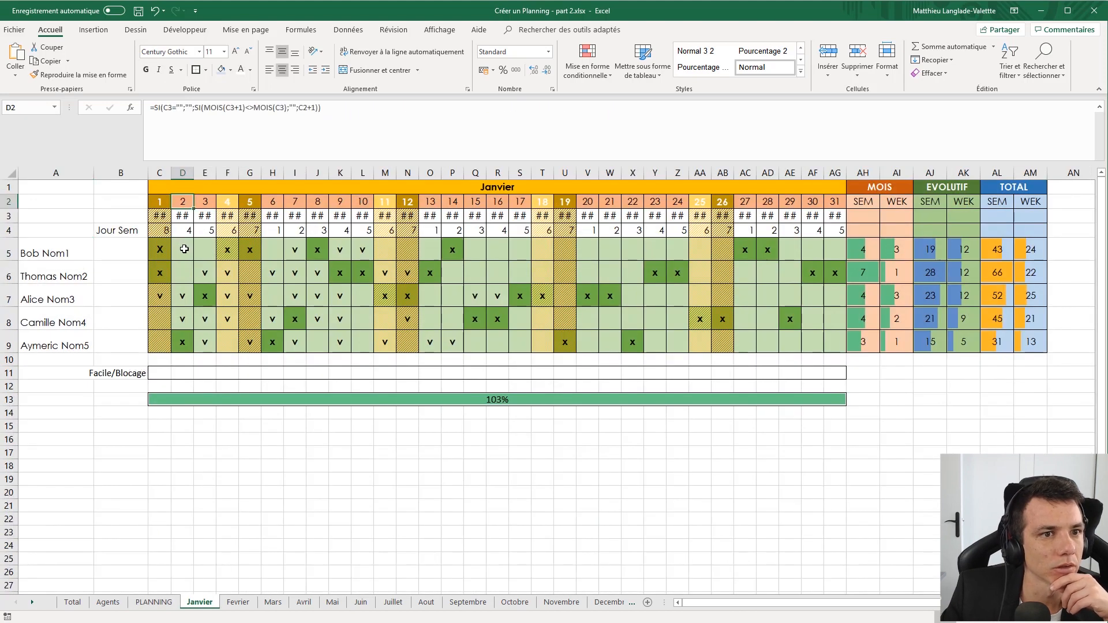
click(184, 249)
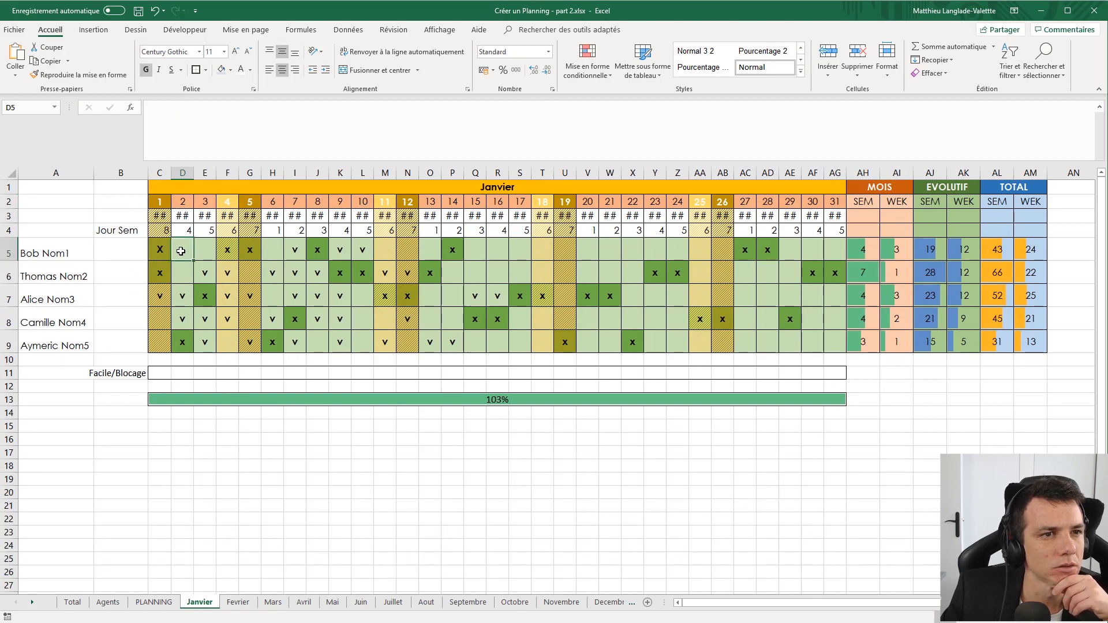
click(161, 255)
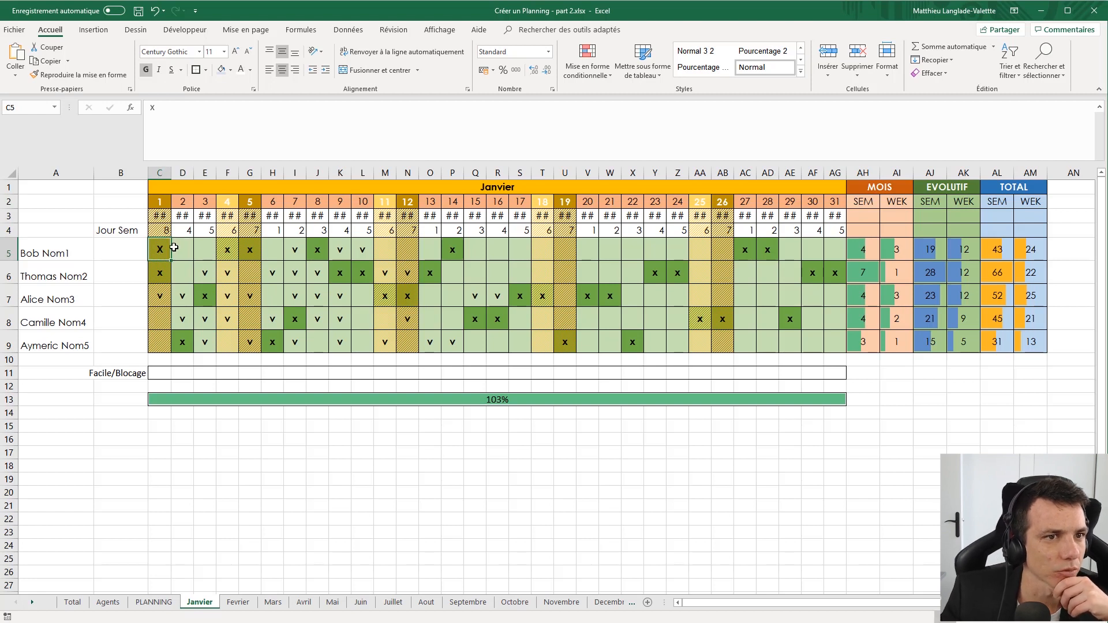
key(ctrl+Page_Up)
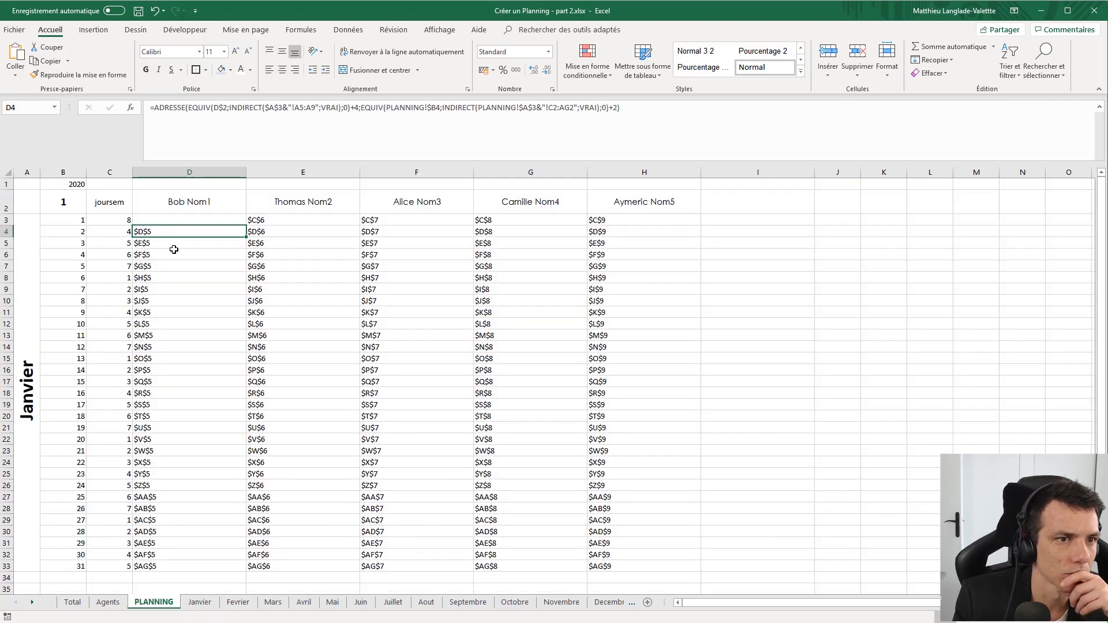
- Remove the SI test from D3's formula, keeping only the INDIRECT function around ADRESSE
key(Up)
click(355, 130)
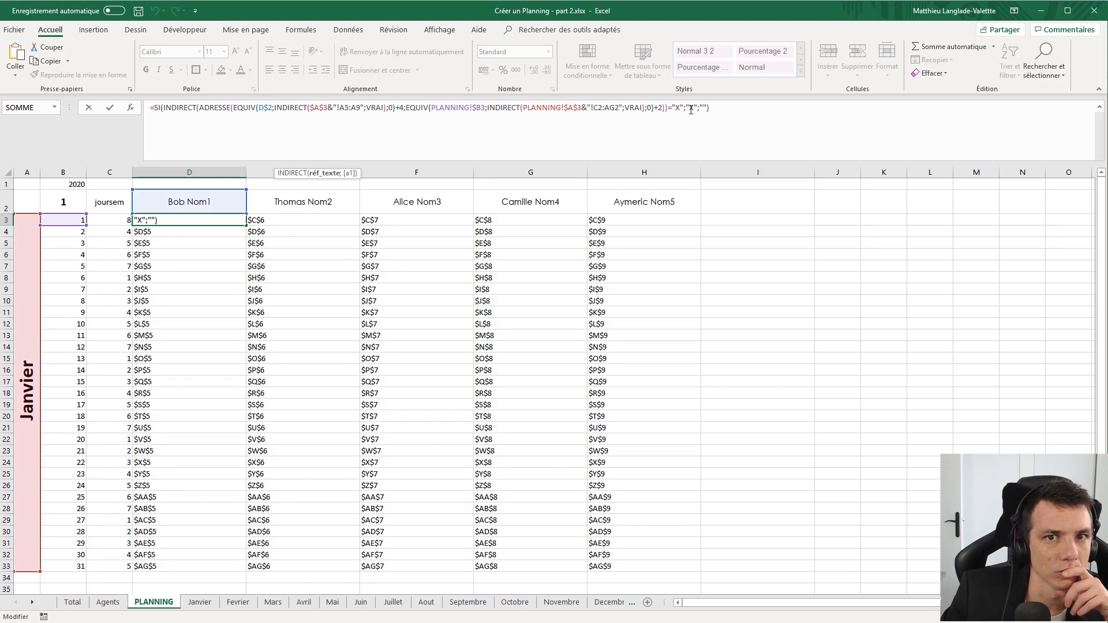
drag(710, 108, 667, 108)
key(BackSpace)
click(165, 109)
key(BackSpace)
key(BackSpace)
key(BackSpace)
key(BackSpace)
key(Return)
key(Up)
click(156, 108)
text(I)
key(Return)
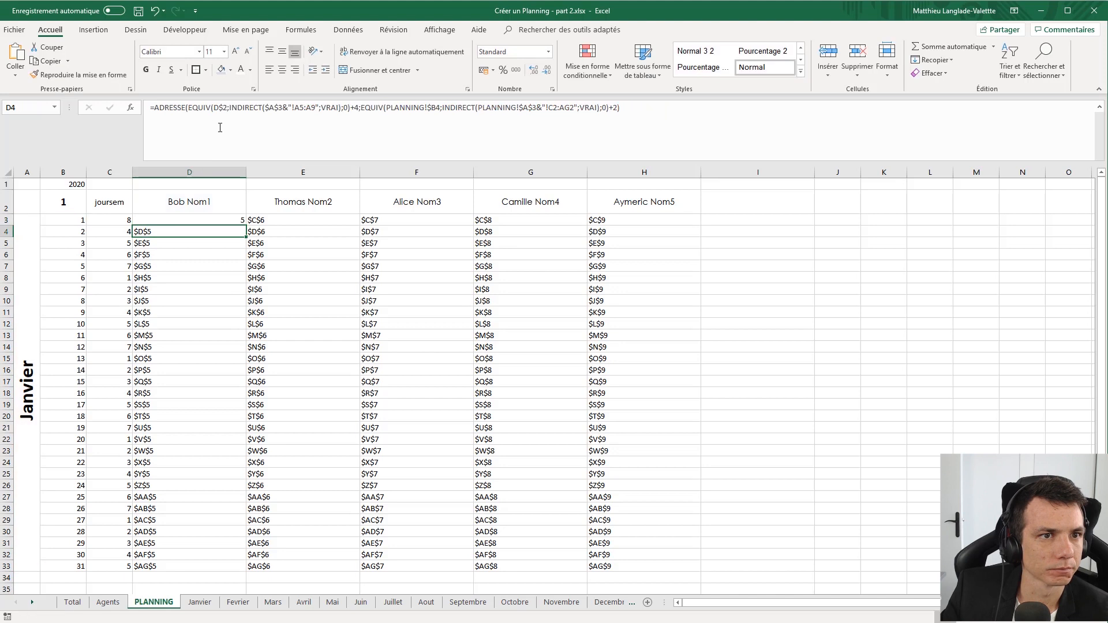
- Remove the outer INDIRECT function and its closing parenthesis from D3's formula, leaving the ADRESSE formula
key(Up)
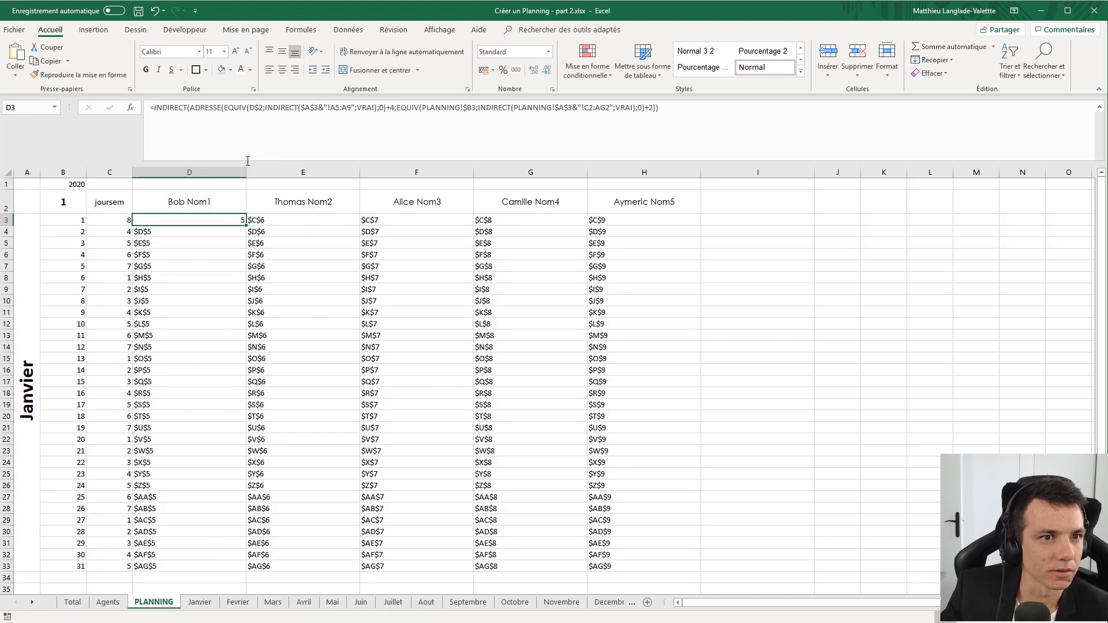
click(197, 104)
key(BackSpace)
key(BackSpace)
key(BackSpace)
key(BackSpace)
key(BackSpace)
key(BackSpace)
key(BackSpace)
key(BackSpace)
key(BackSpace)
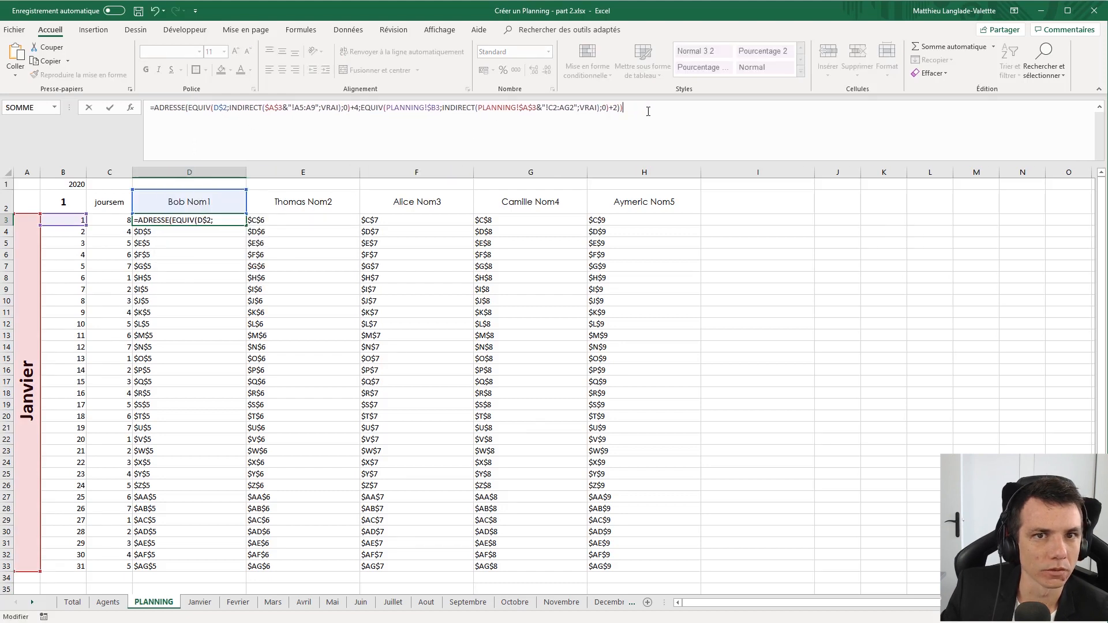
key(BackSpace)
key(Return)
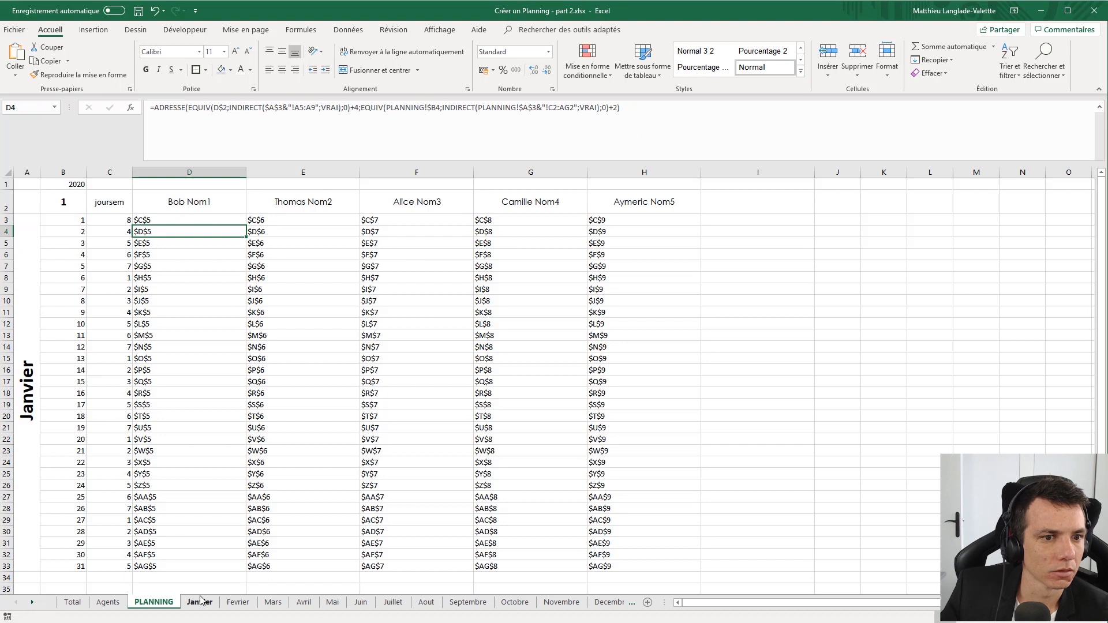
- Insert an INDIRECT function in front of ADRESSE in cell D3's formula on the PLANNING sheet
click(200, 600)
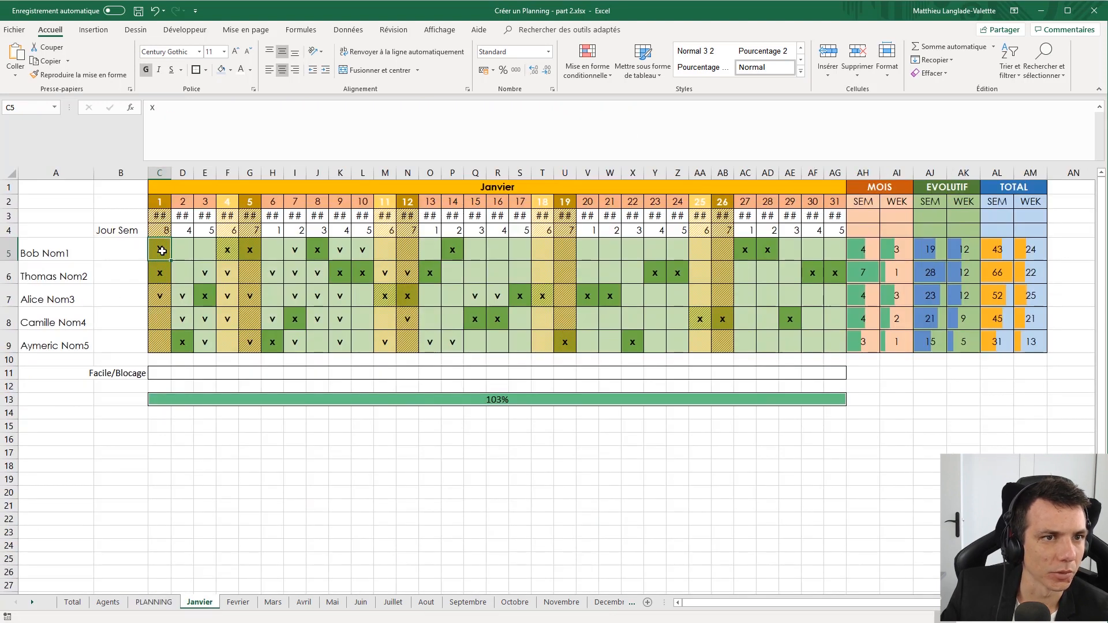
key(ctrl+Page_Up)
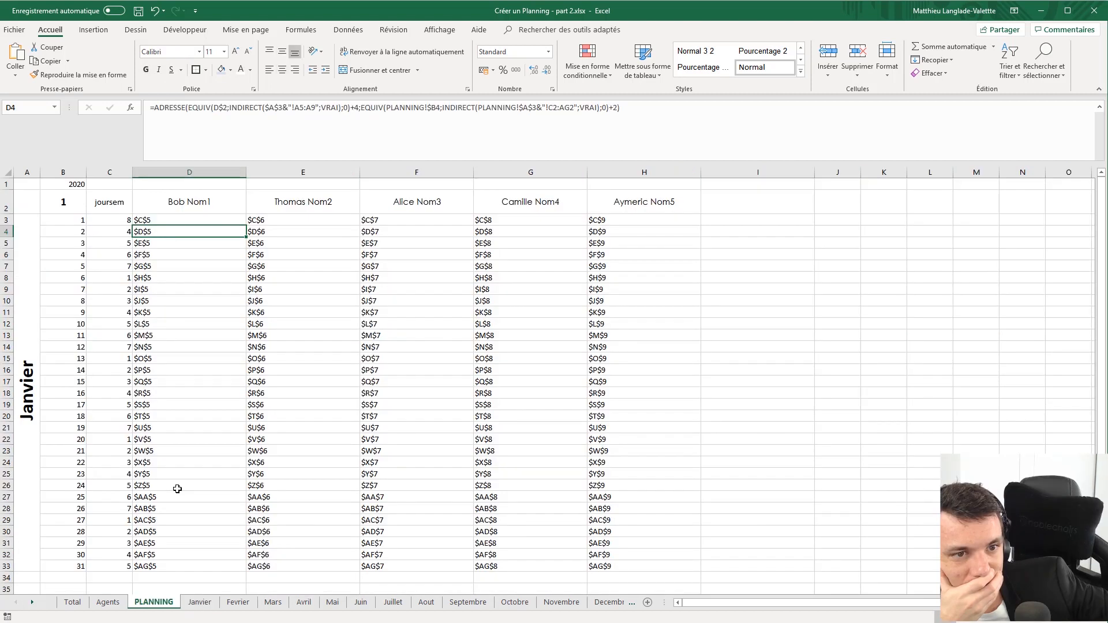
click(164, 221)
click(158, 109)
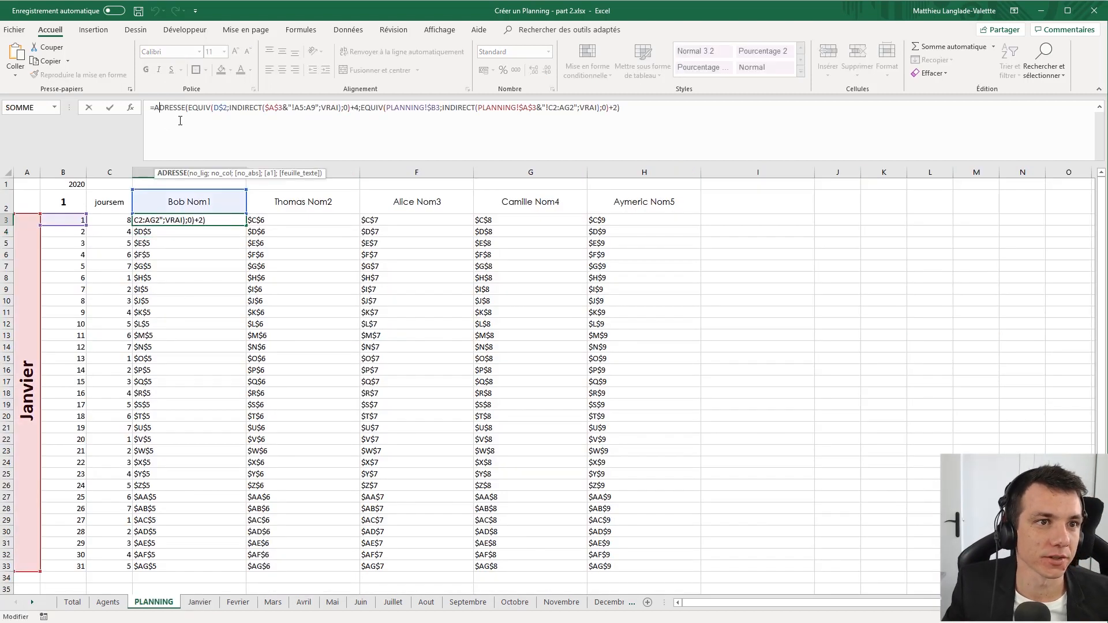
key(Left)
text(INDII)
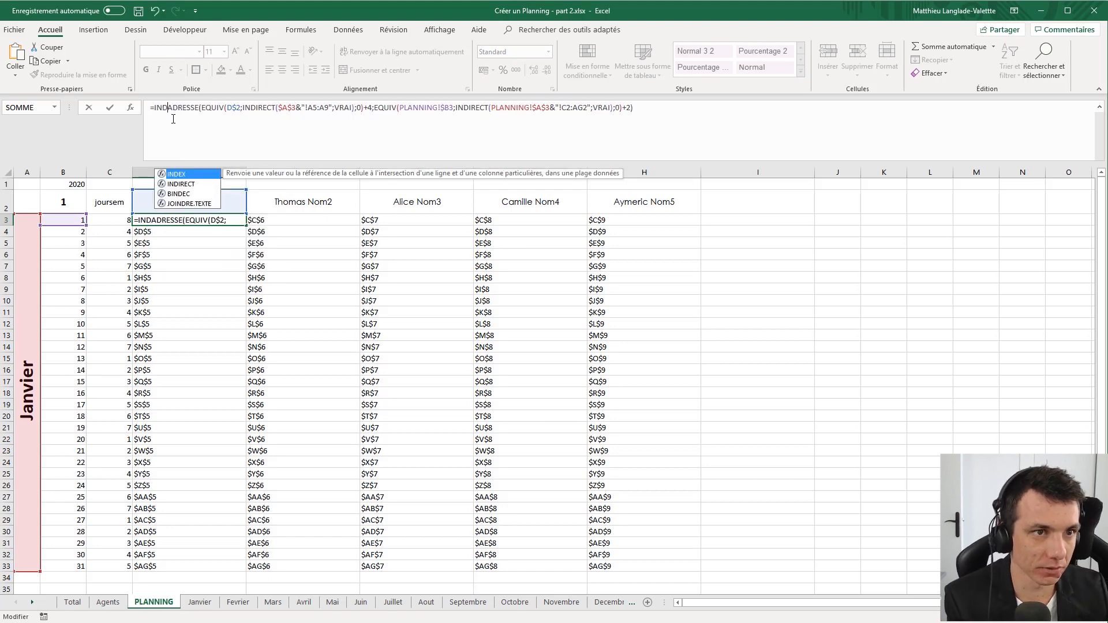
key(Tab)
key(Left)
key(F2)
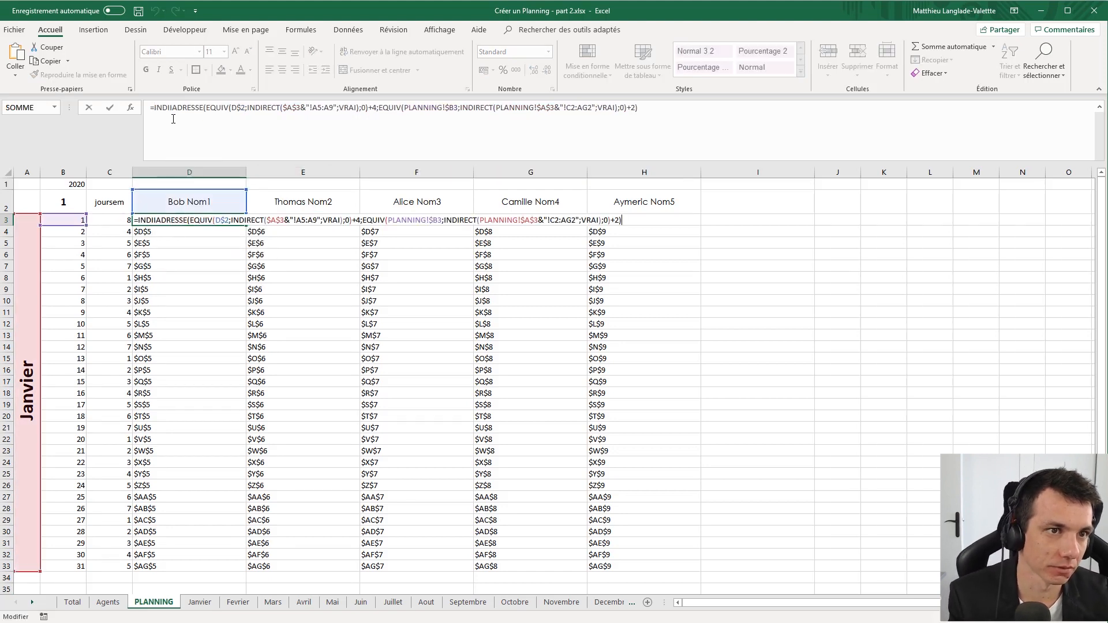
key(Left)
key(Left)
key(Left)
key(Left)
key(Left)
key(Left)
key(Left)
key(Left)
key(Left)
key(Left)
key(Left)
key(Left)
key(Left)
key(Left)
key(Left)
key(Left)
key(Left)
key(Left)
key(Left)
key(Left)
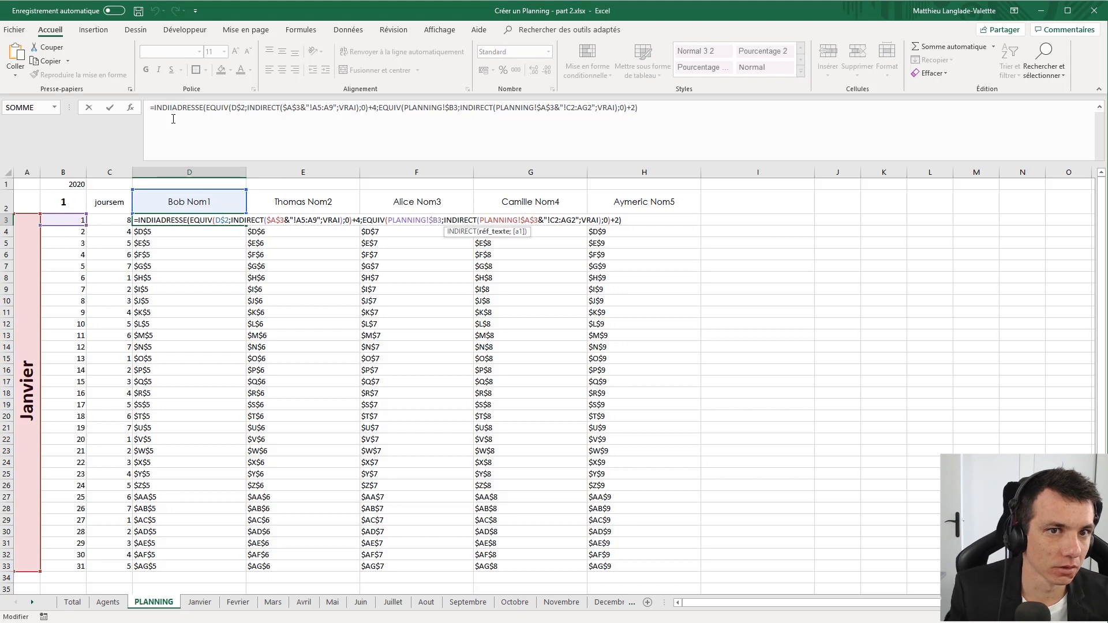
click(177, 107)
text(INDIRECT()
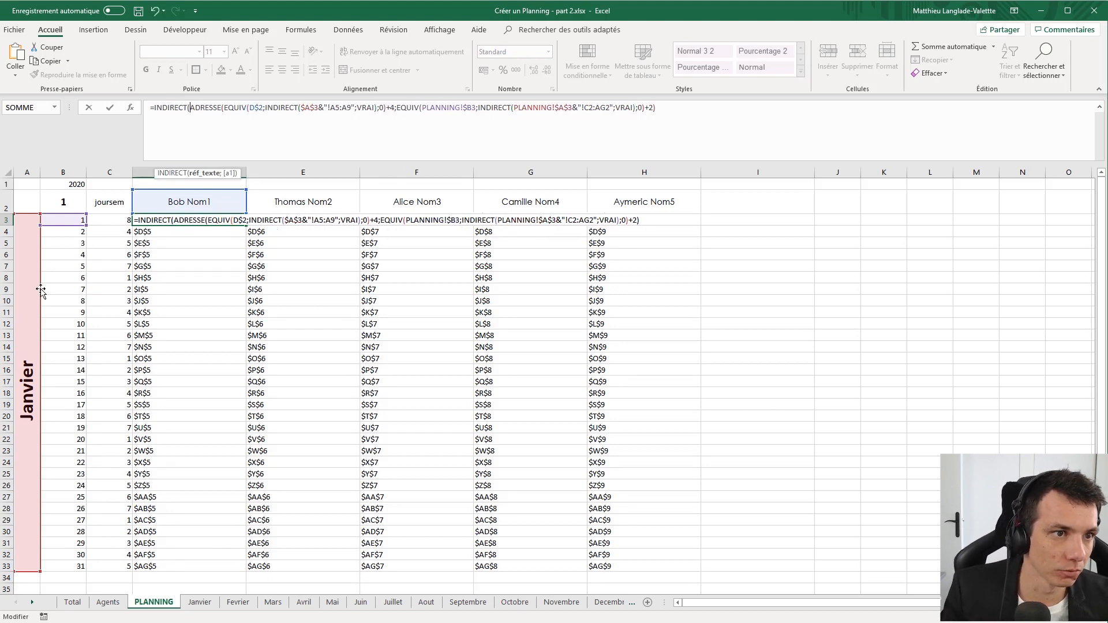
- Prefix the ADRESSE part of D3's formula with $A$3 & "!" as the sheet reference and close the INDIRECT parenthesis
click(23, 285)
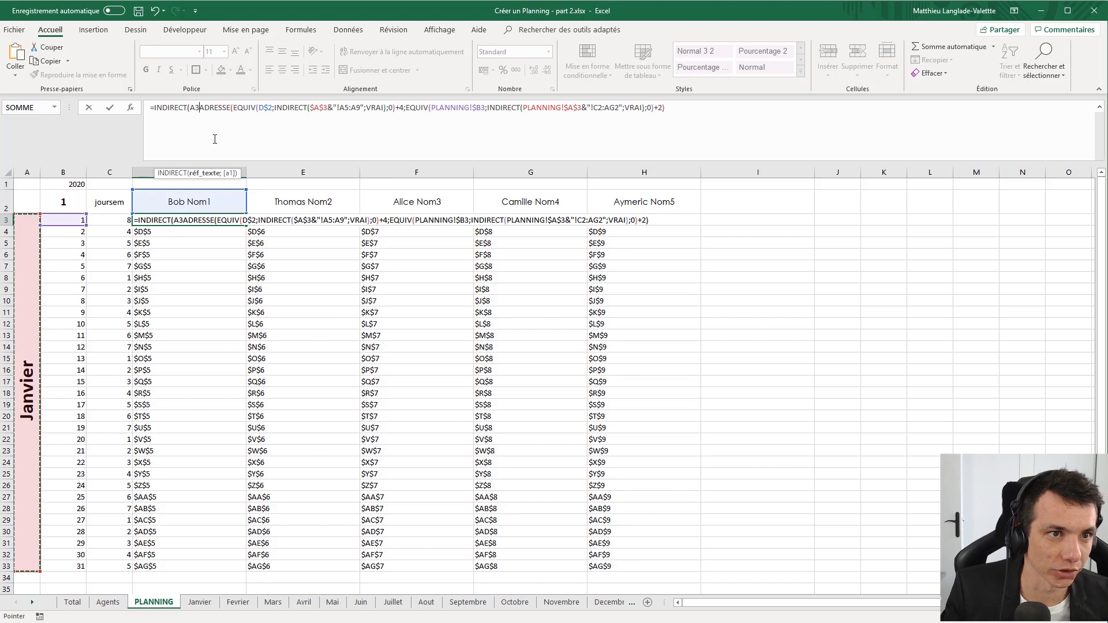
click(197, 107)
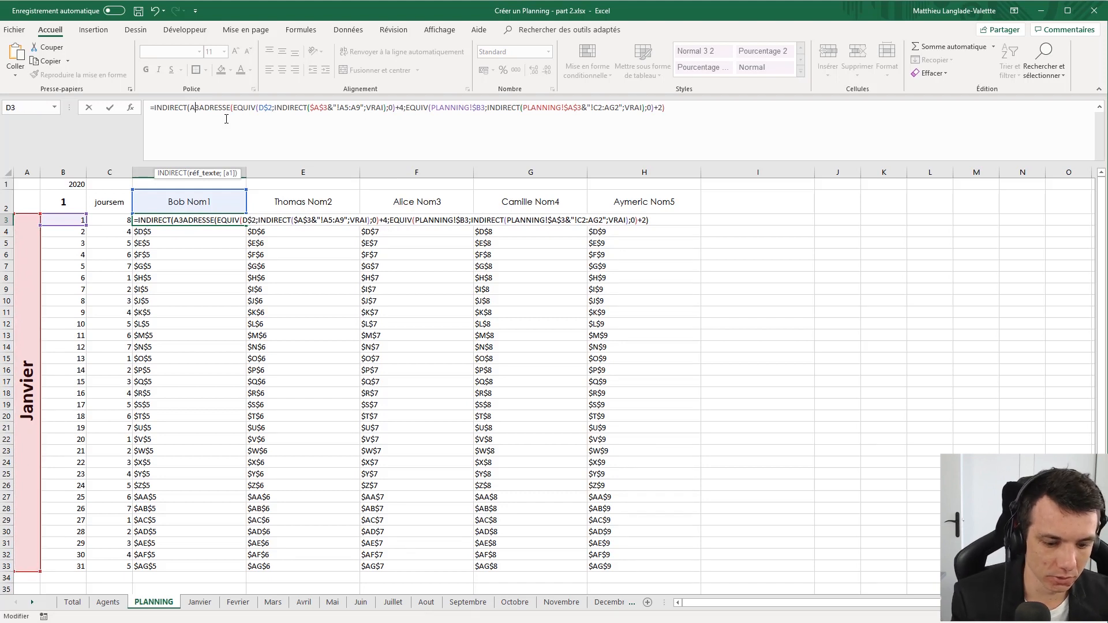
key(F4)
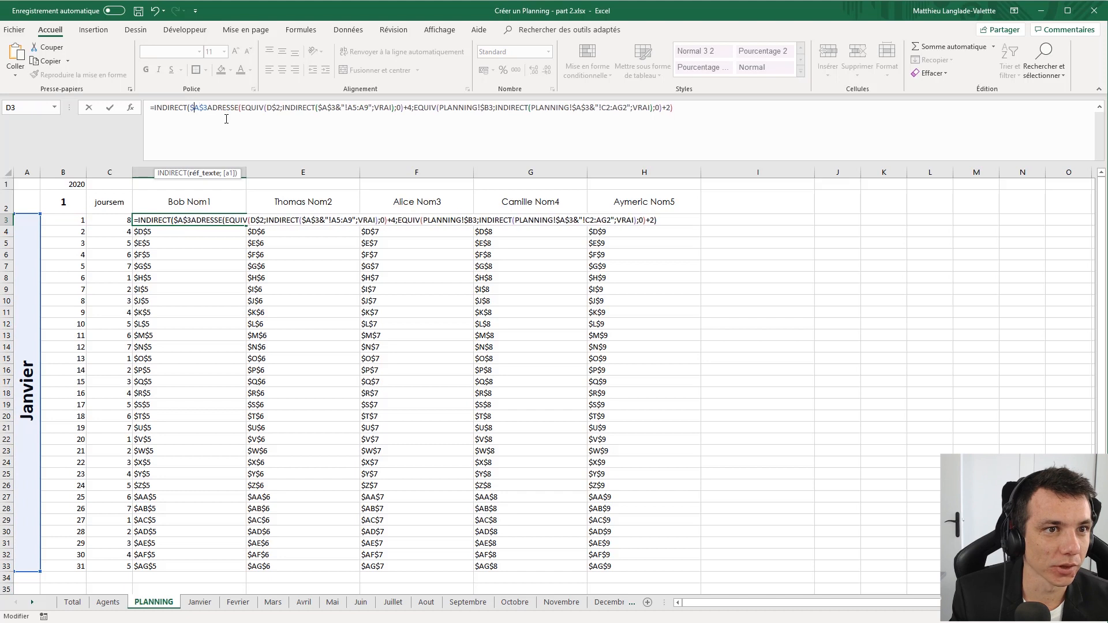
text(& )
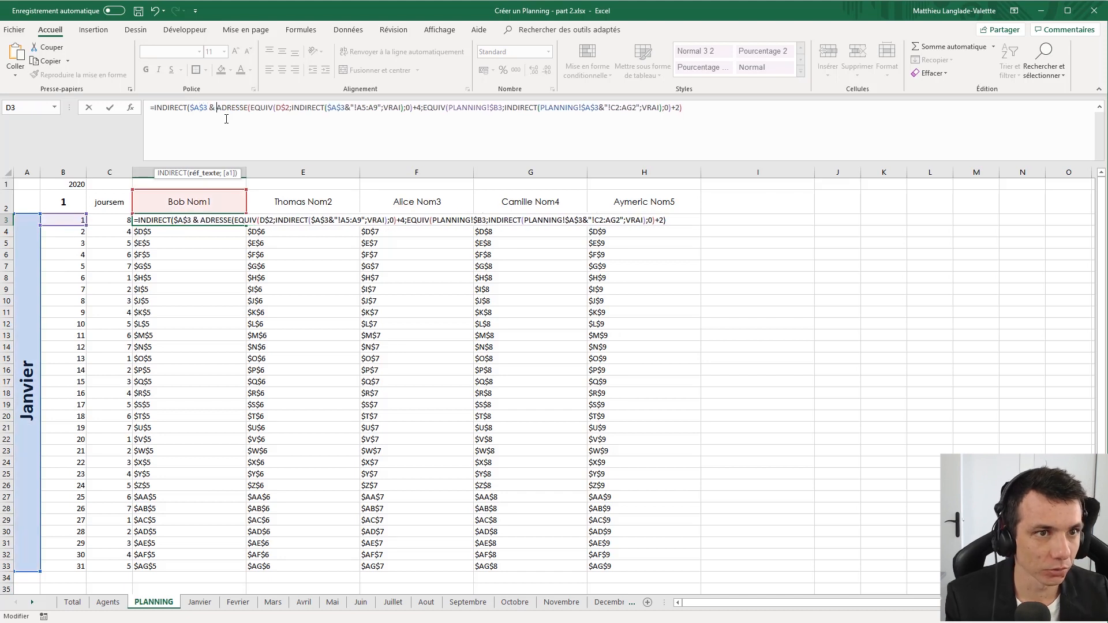
text("!")
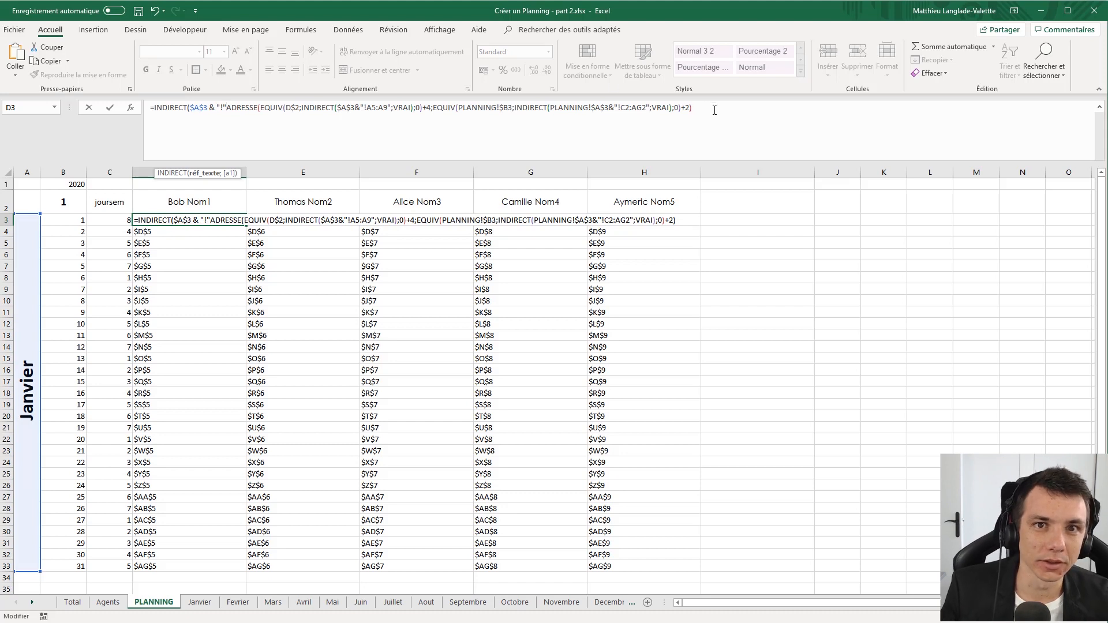
text())
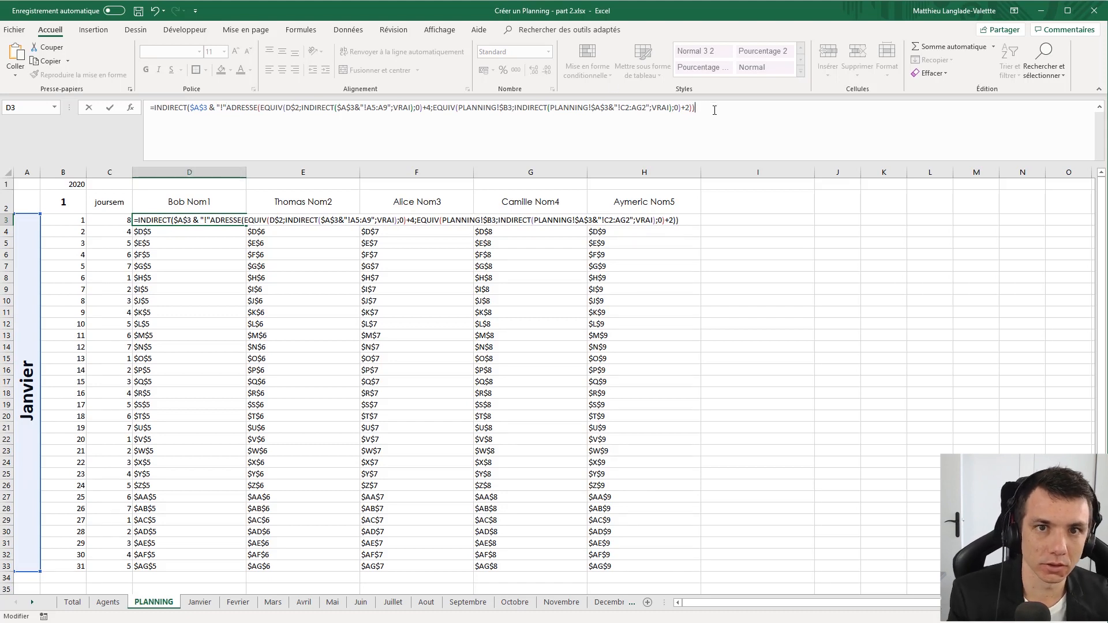
- Wrap D3's formula in an SI test that returns "X" when the INDIRECT result equals "X" and "" otherwise
text(SI()
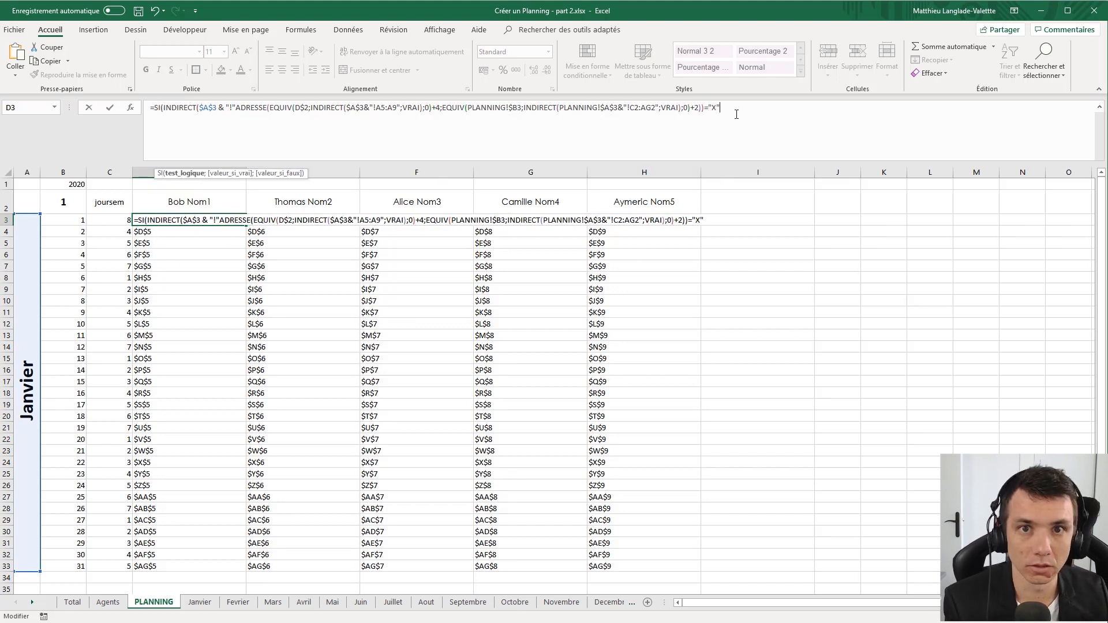
text(="X";"X")
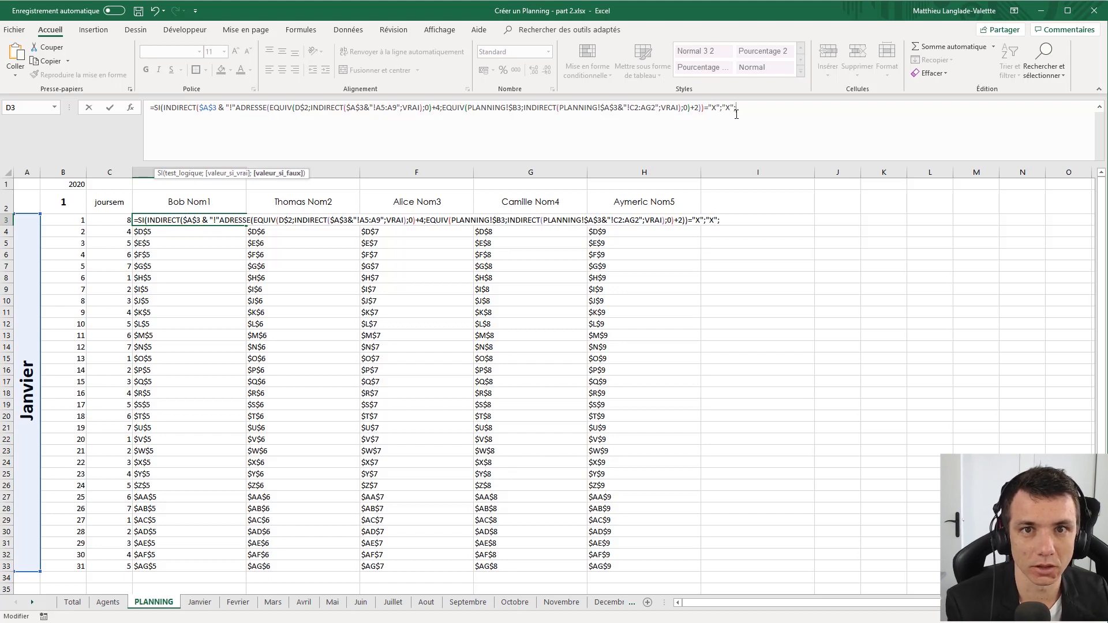
text(;"")
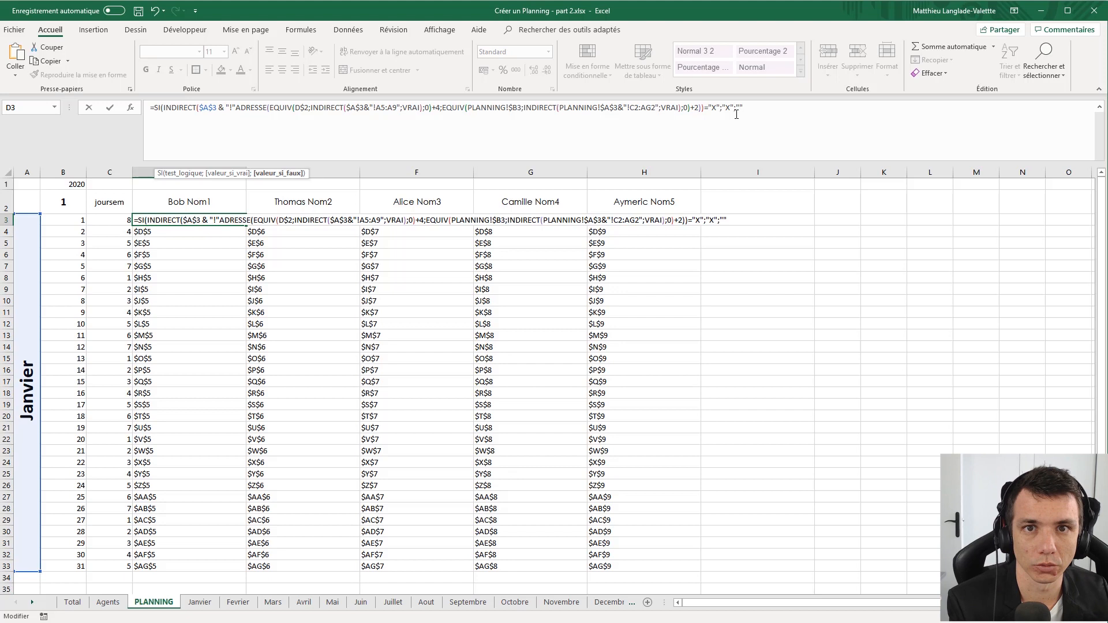
text())
key(Return)
key(Return)
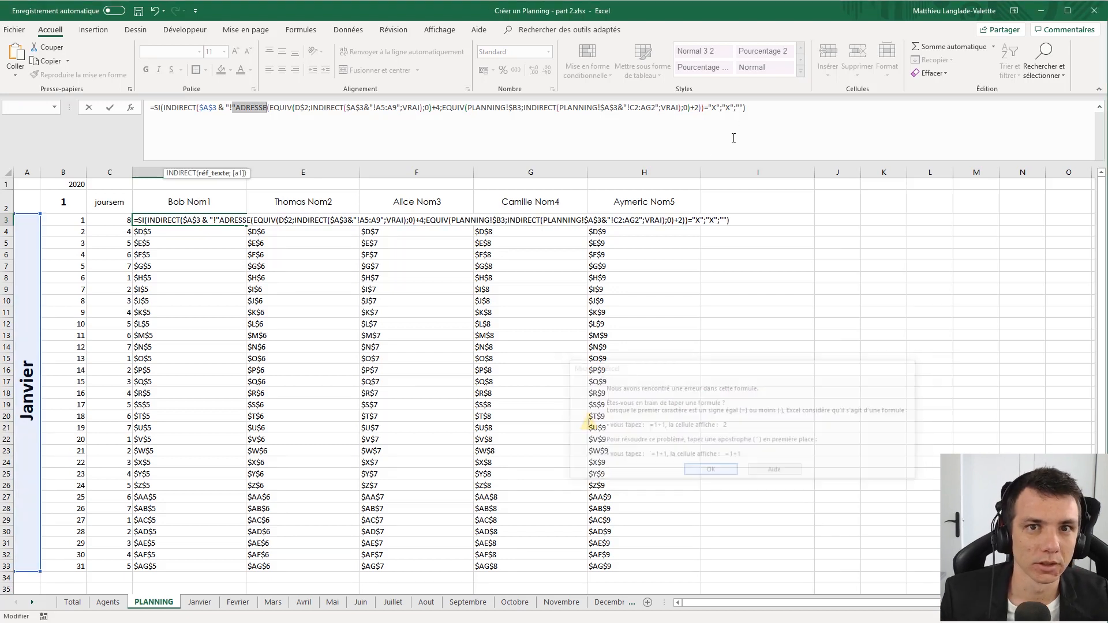
- Add the missing & between "!" and ADRESSE in D3's formula and validate it
click(239, 108)
text(&)
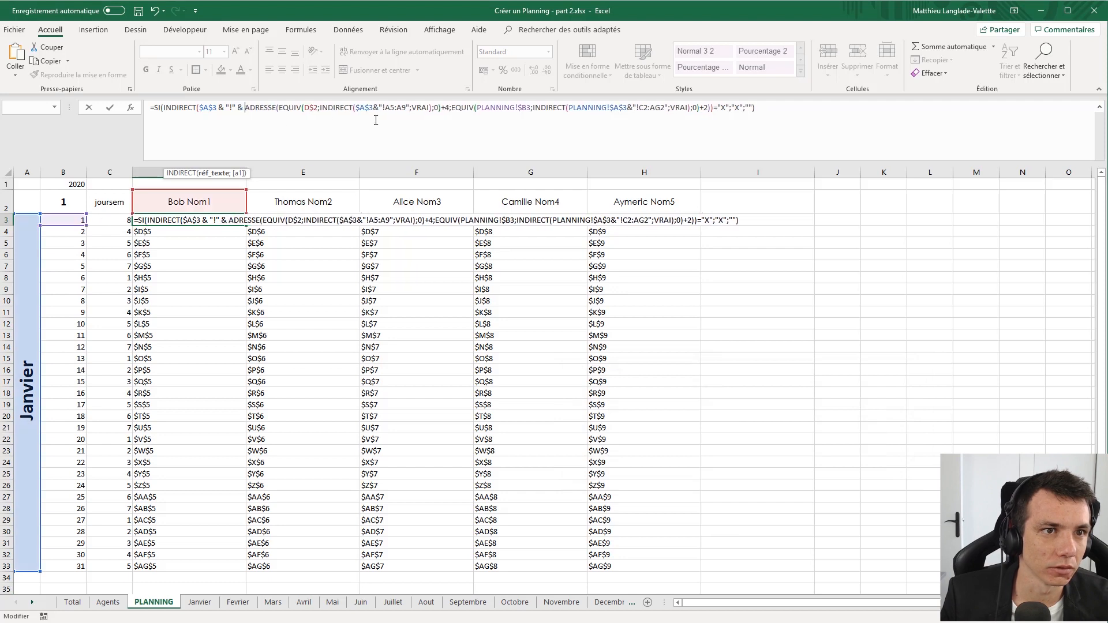
key(Return)
- Fill D3's formula down to row 33 and across to column H for all five agents
click(190, 221)
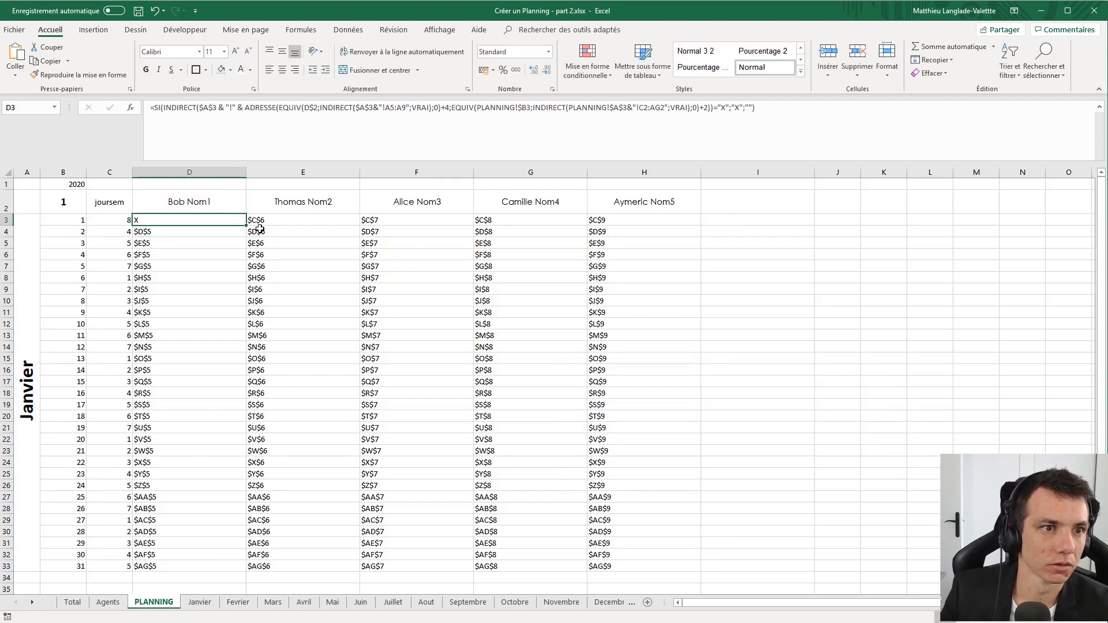
double_click(246, 227)
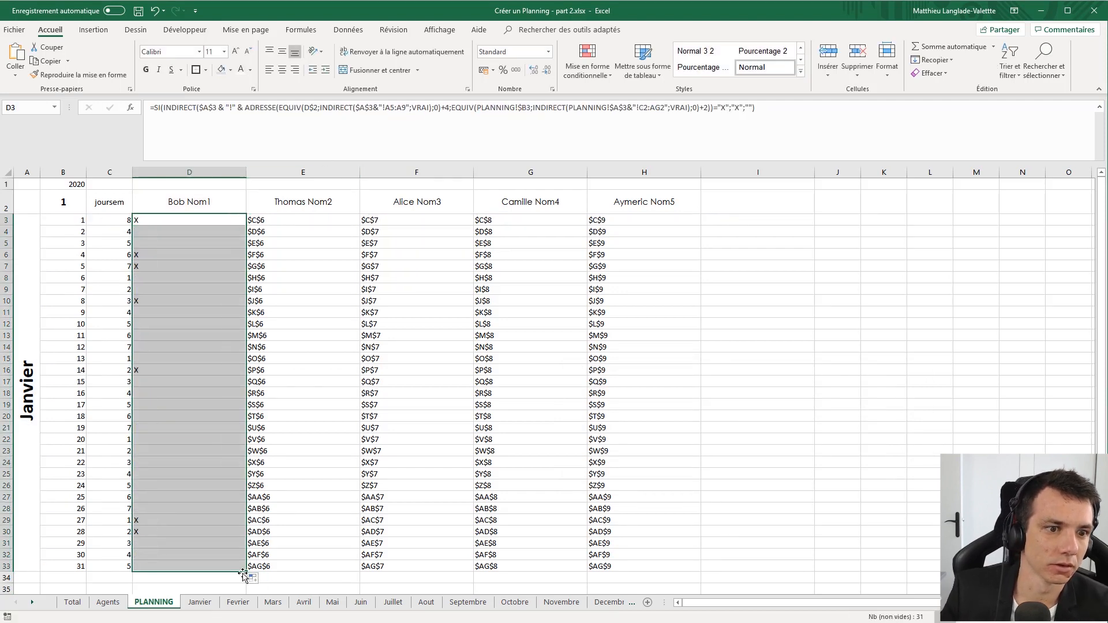
drag(247, 572, 676, 560)
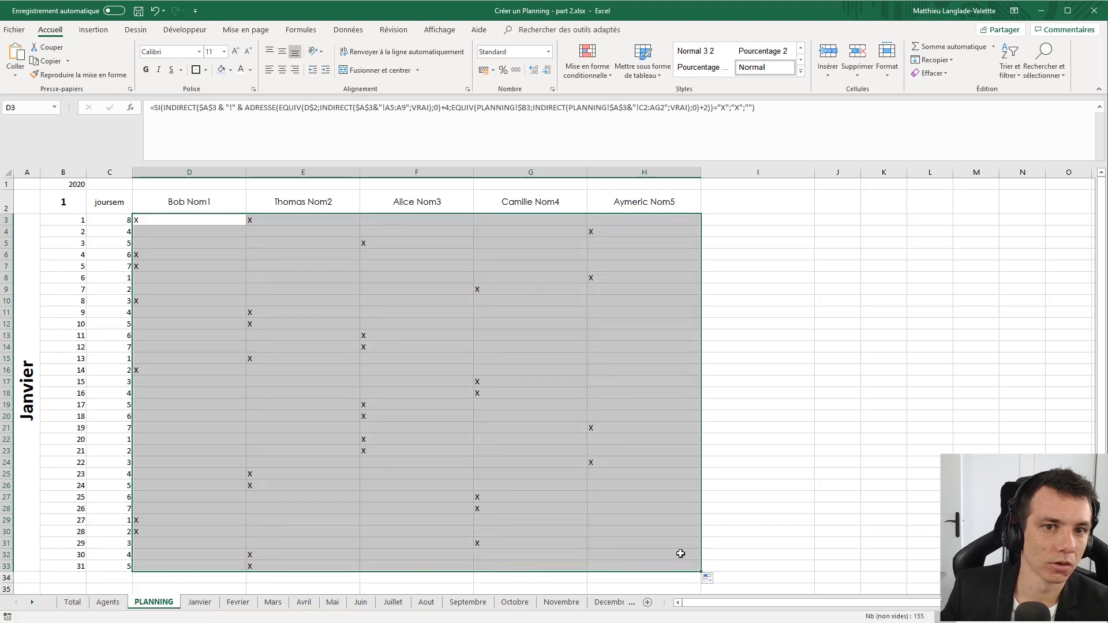
click(639, 530)
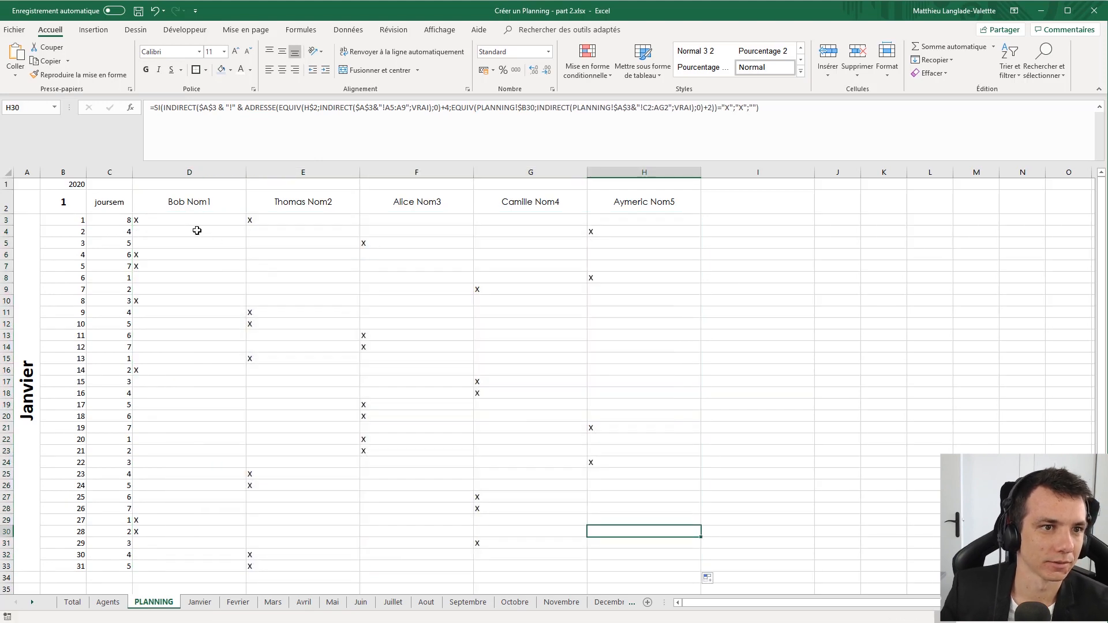
- Narrow the agent columns D to H to one equal, smaller width
click(191, 172)
shift+click(686, 172)
drag(705, 172, 611, 172)
click(468, 300)
- Centre the contents of the agents' daily entries in D3:H33 horizontally
drag(199, 223, 575, 559)
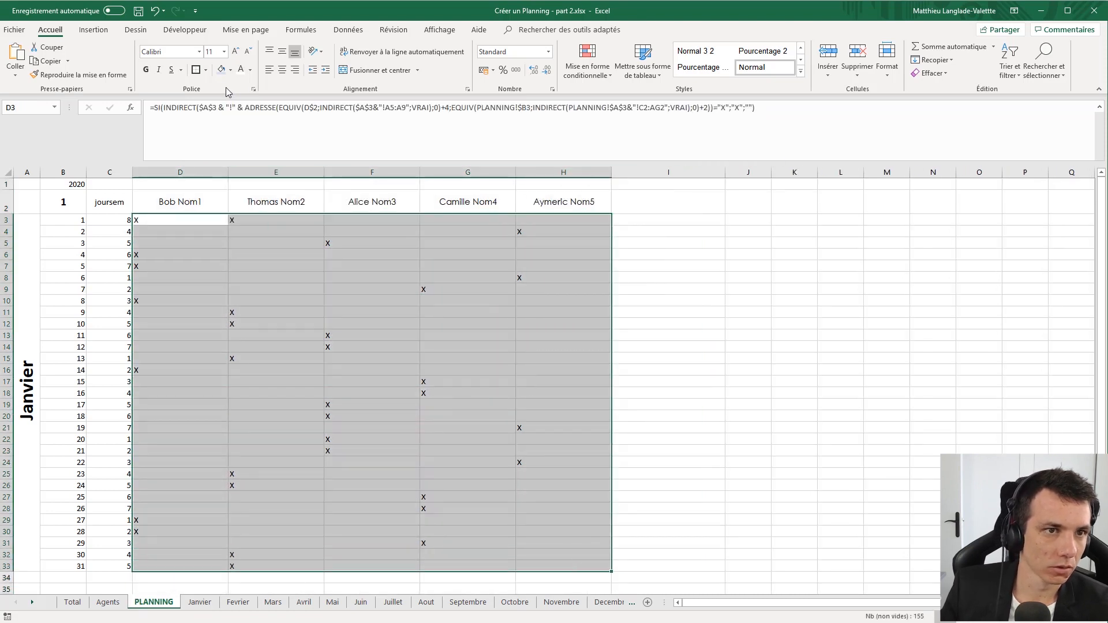
click(282, 70)
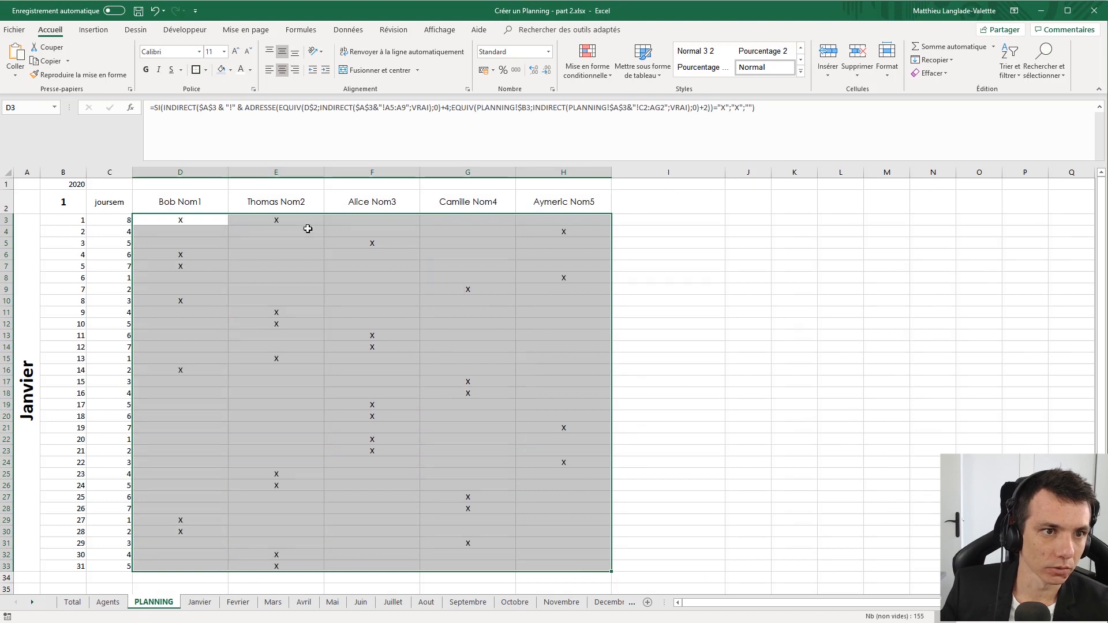
click(314, 266)
- Compare the day 31 formula in B33 on PLANNING with the one in AG2 on the Janvier sheet
click(187, 219)
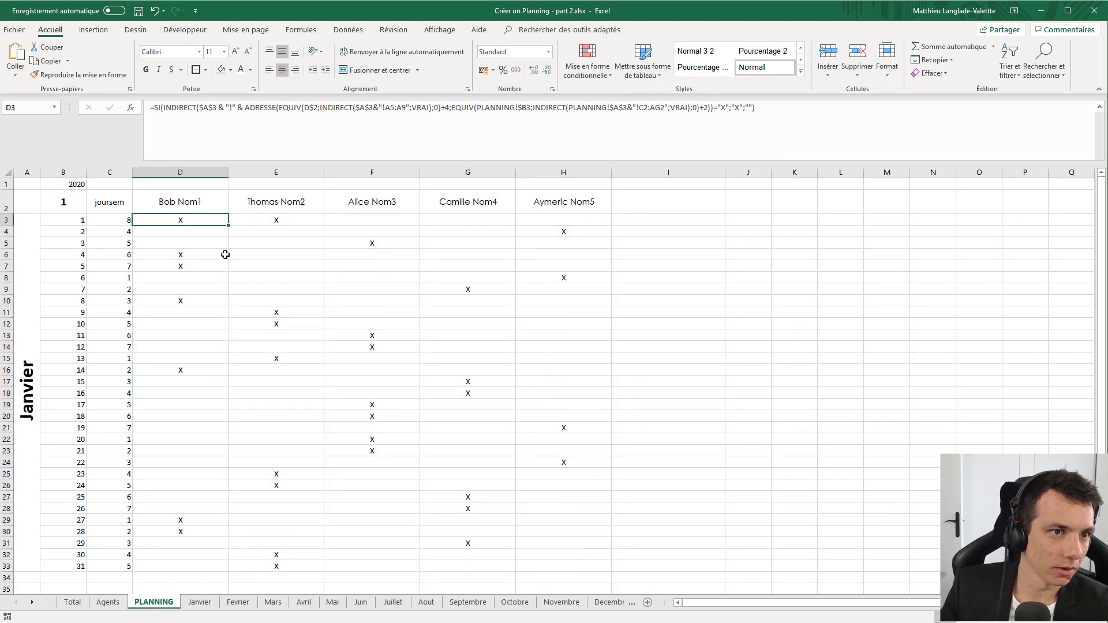
shift+click(533, 566)
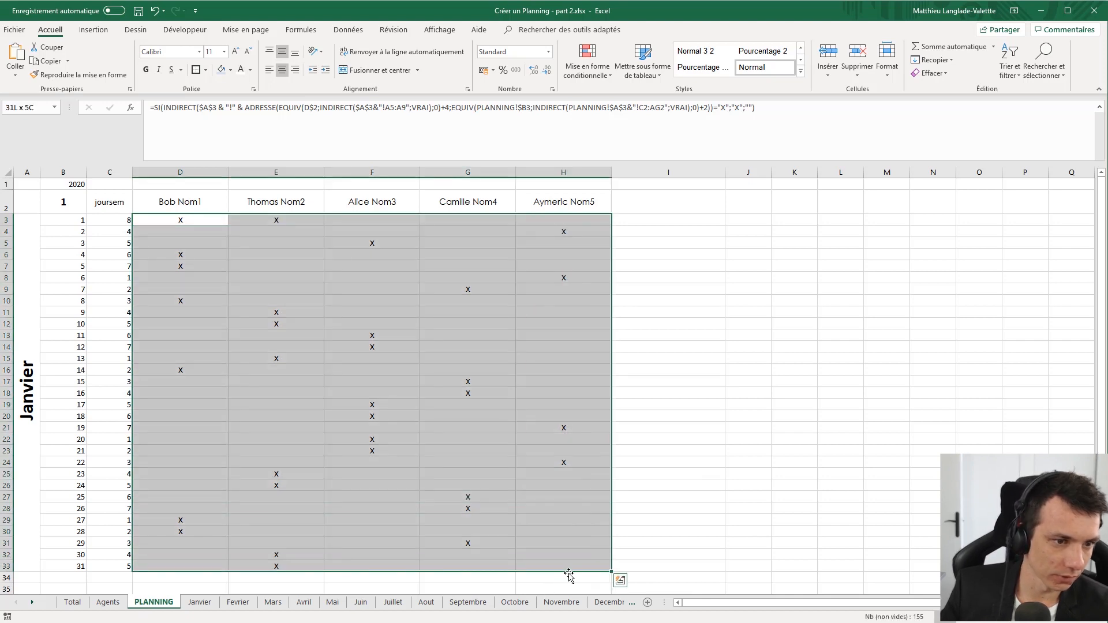
click(83, 565)
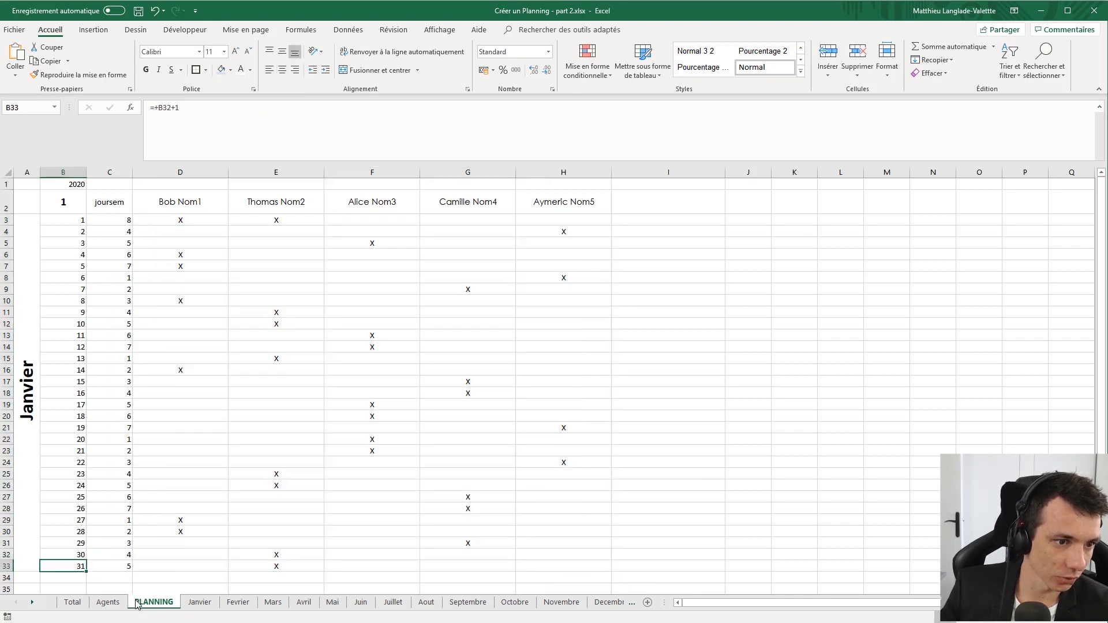
click(199, 603)
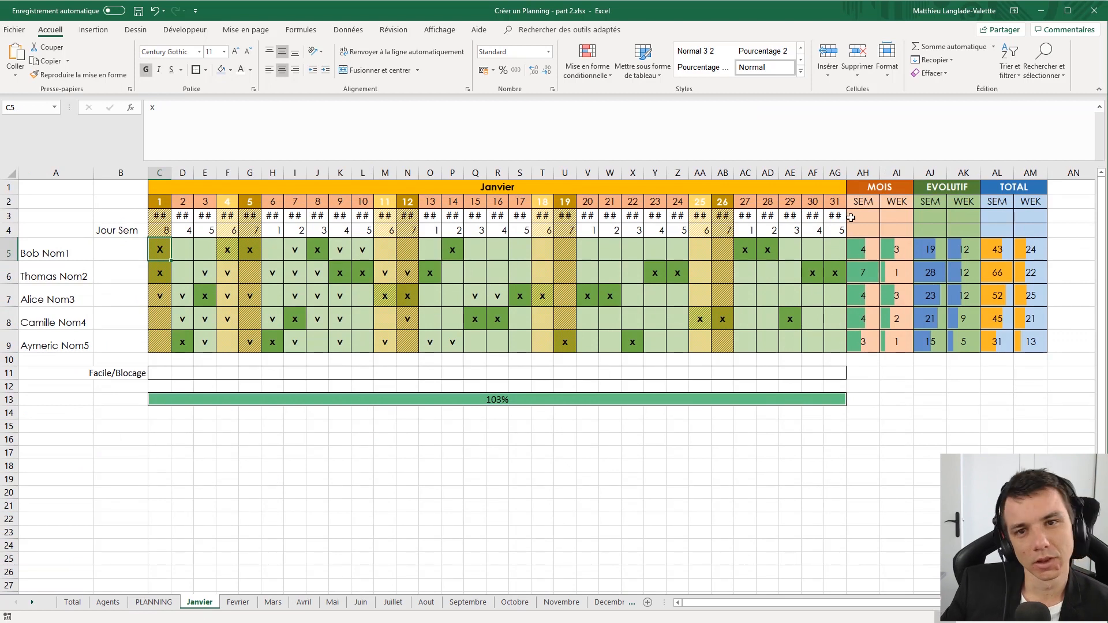
click(834, 206)
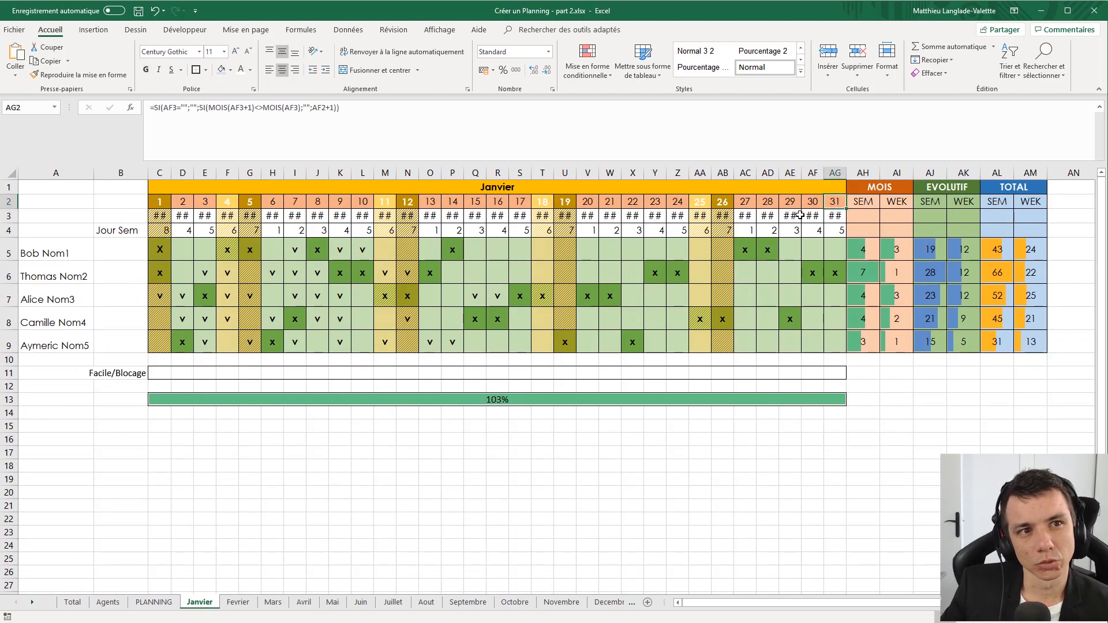
click(143, 603)
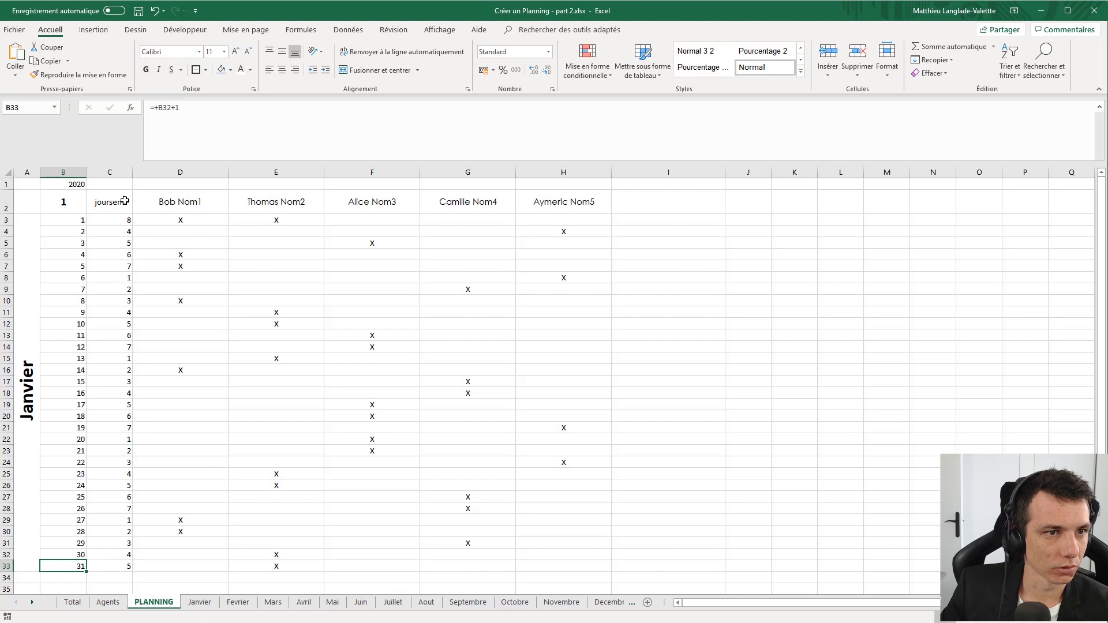
- Start rewriting B4's formula as =SI(MOIS(DATE($B$1; ahead of B3+1, using an absolute reference for the year
click(78, 235)
click(163, 110)
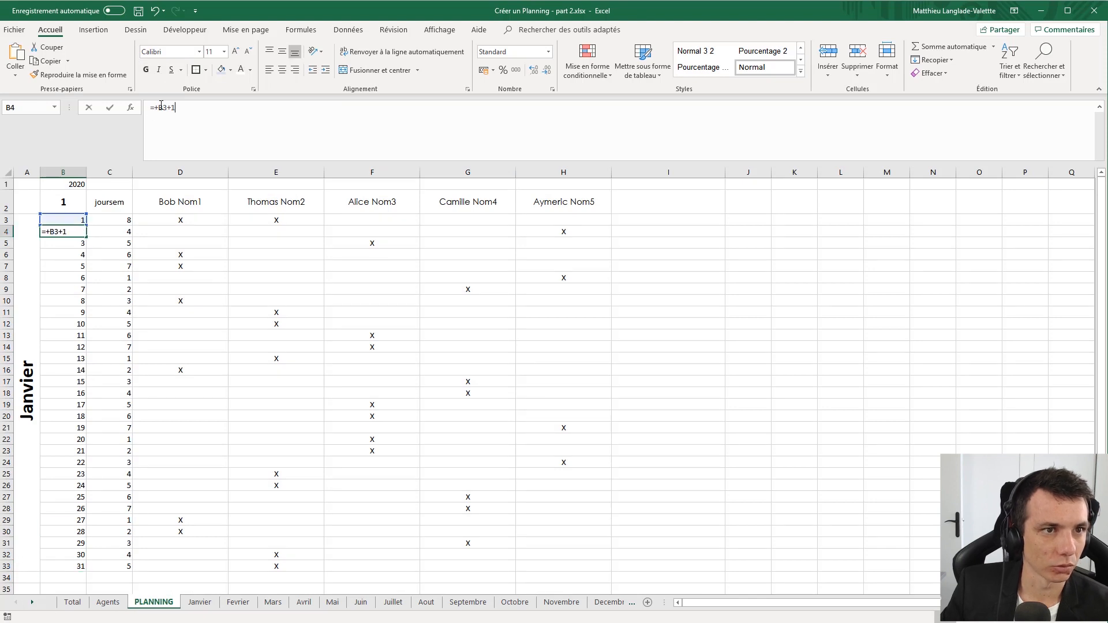
key(BackSpace)
text(SI()
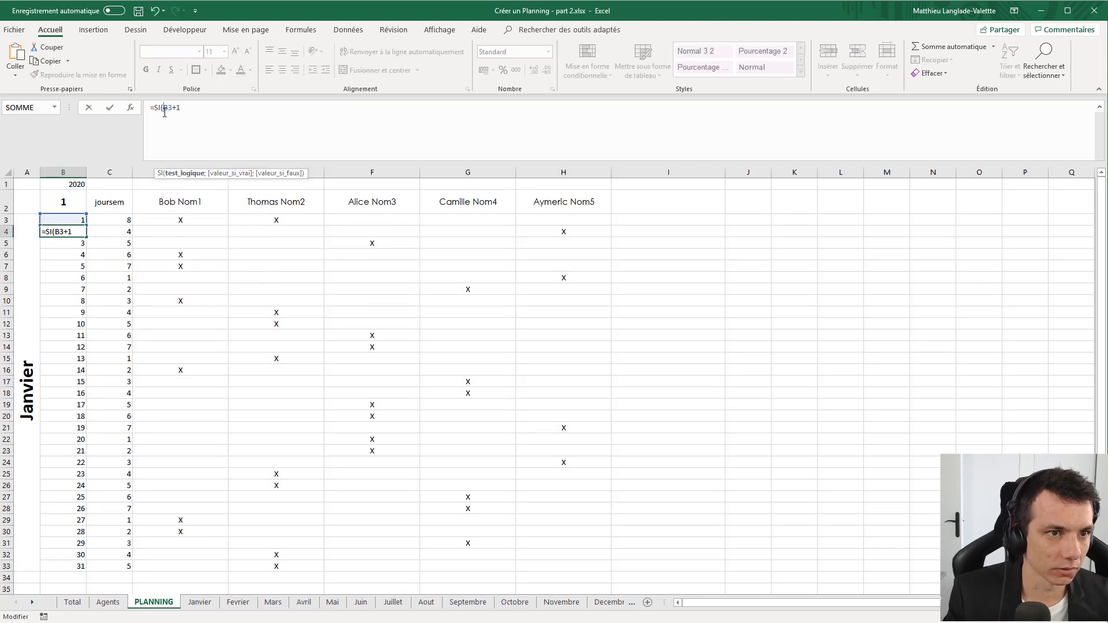
text(MOIS()
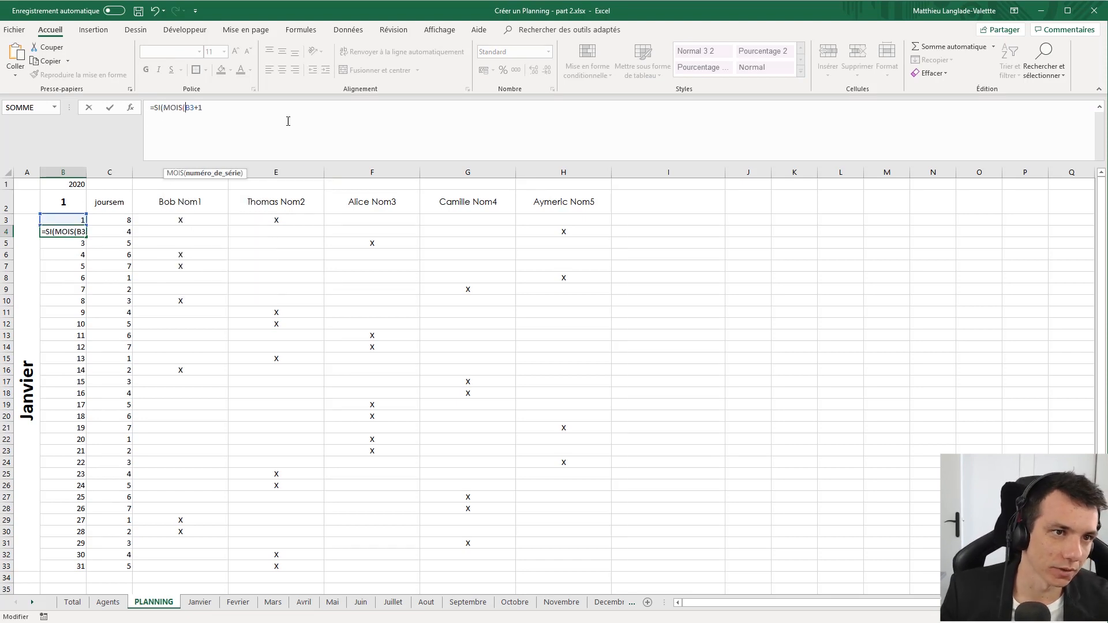
text(da)
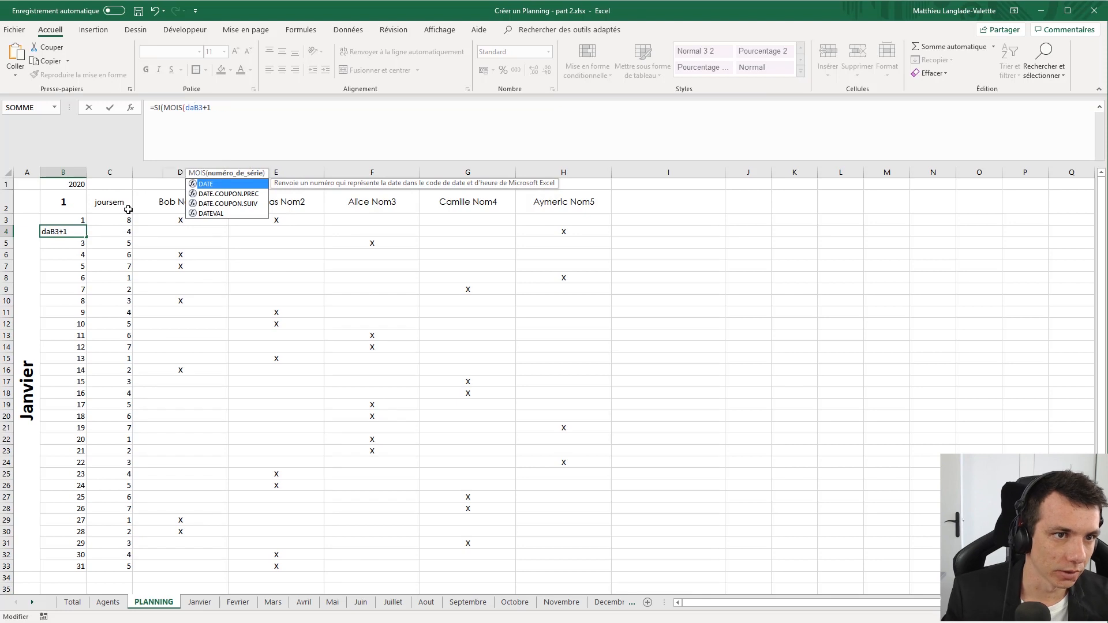
key(Tab)
click(64, 183)
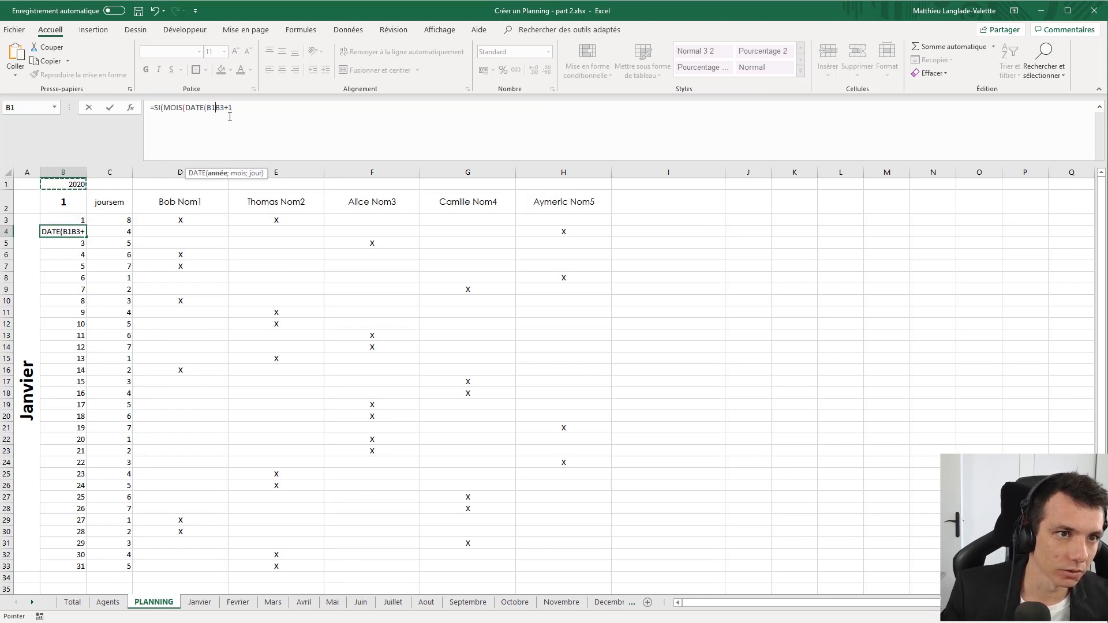
key(BackSpace)
key(BackSpace)
text($B)
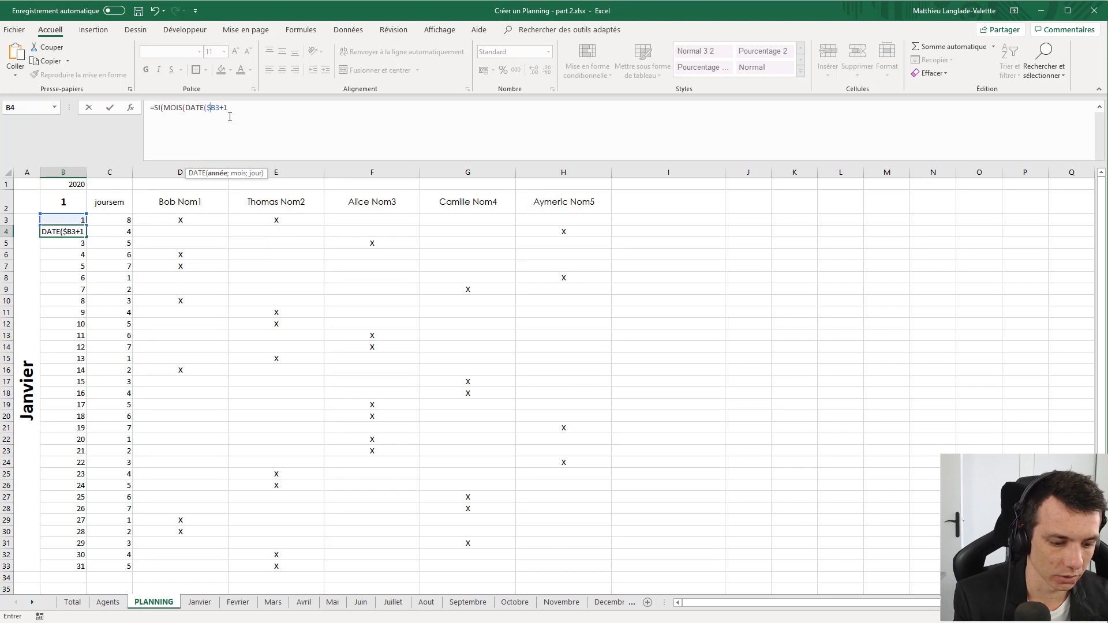
text($1;B)
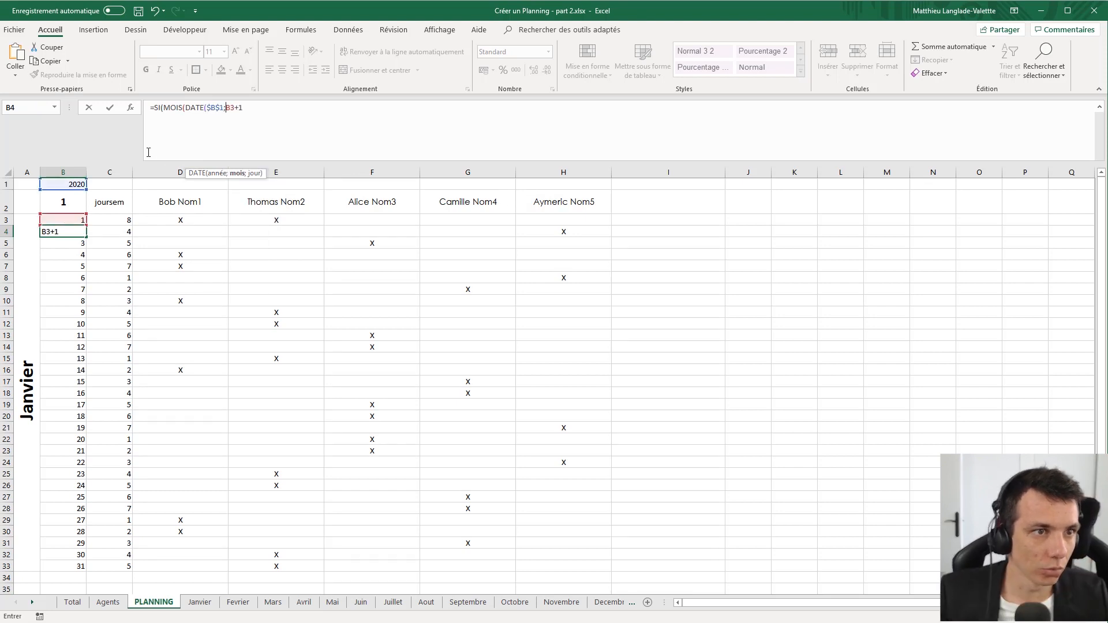
- Complete the first DATE in B4's formula with the absolute month reference $B$2 and the day from B3
click(60, 202)
click(238, 110)
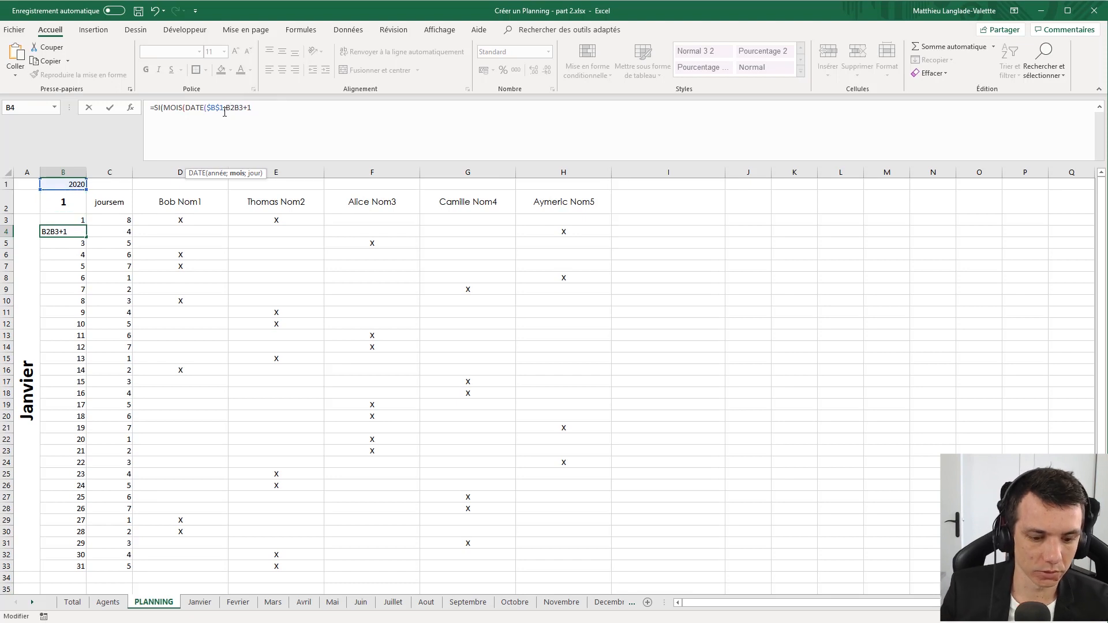
click(230, 107)
text($B$)
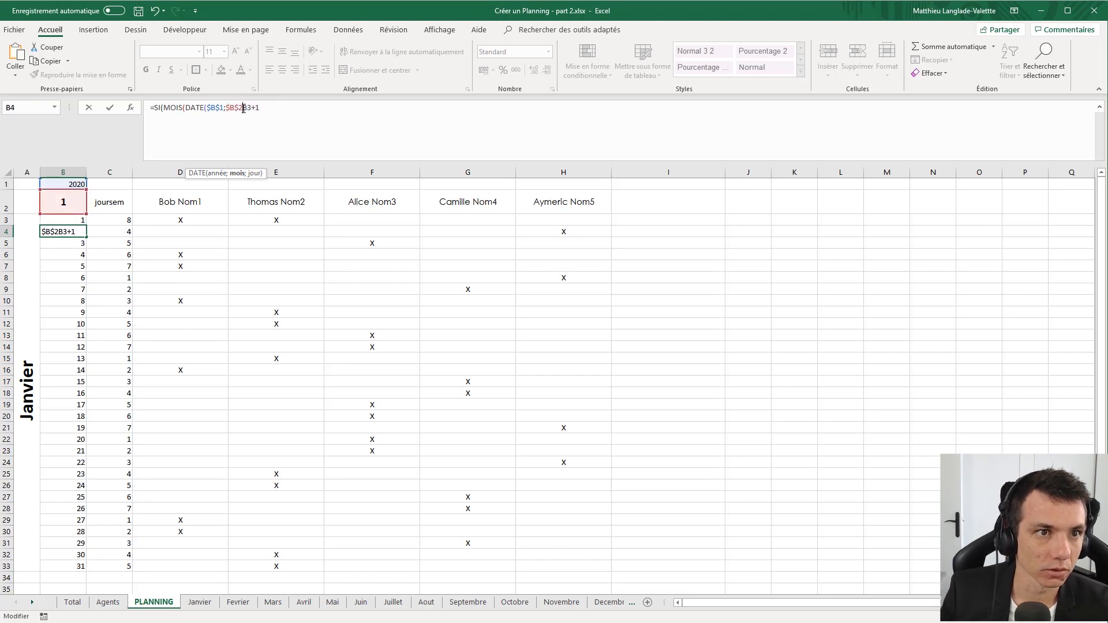
text(;)
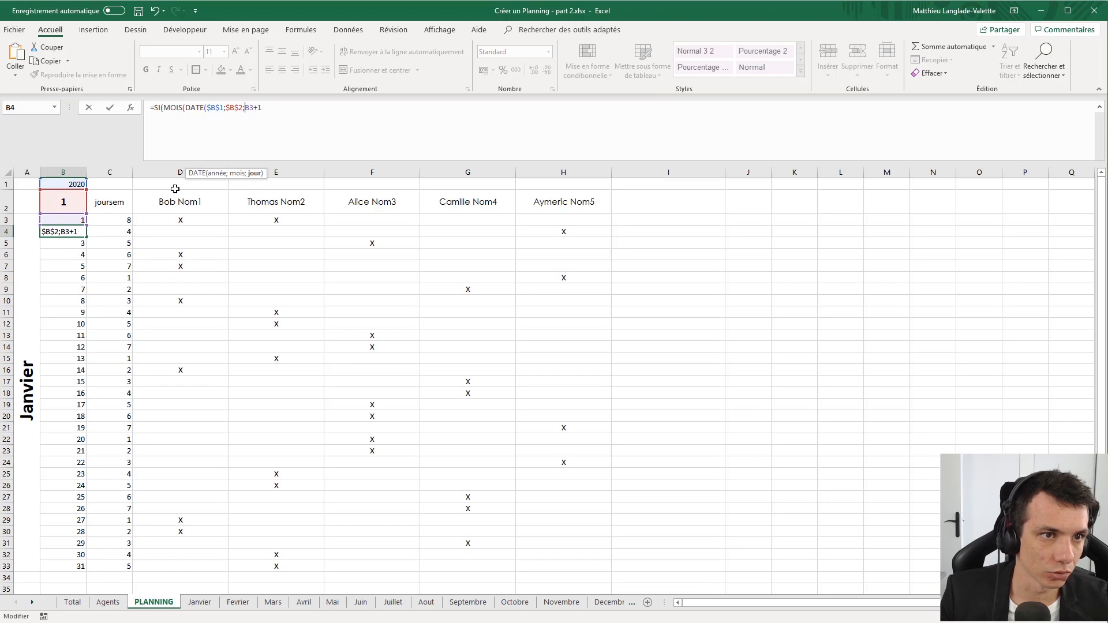
click(70, 219)
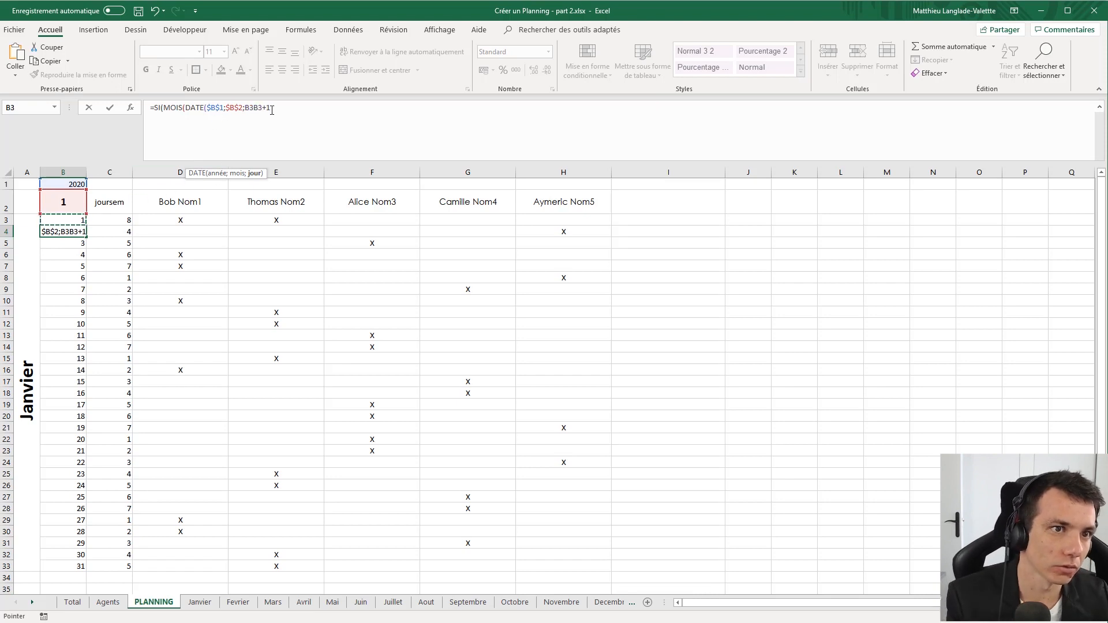
text())
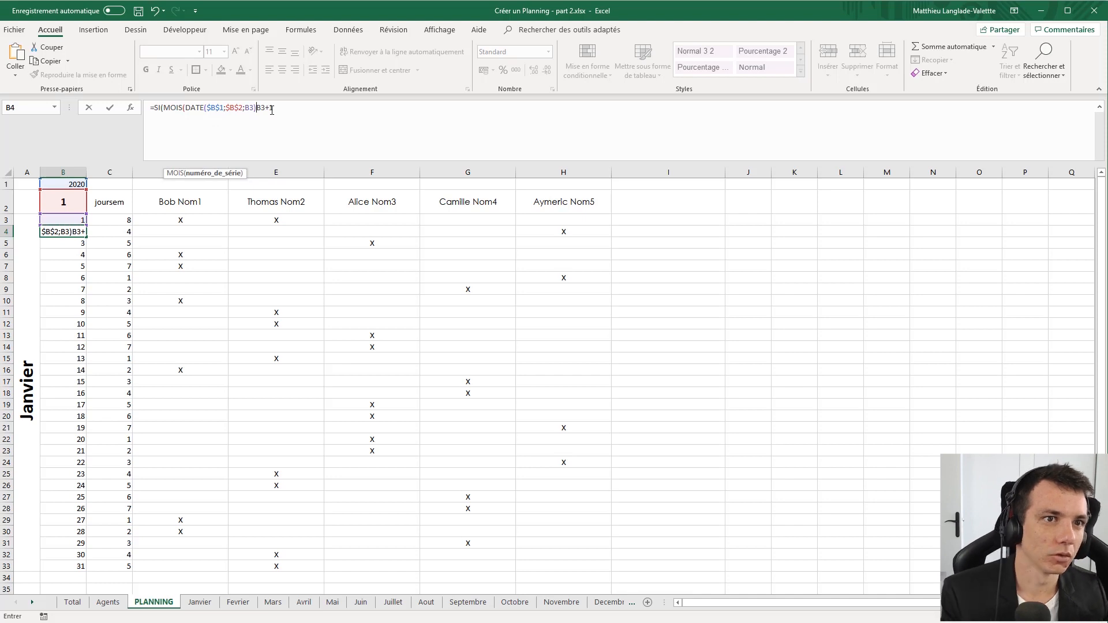
- Extend B4's condition with <> and a copy of the date expression for the following day, DATE($B$1;$B$2;B3+1)
text(l)
key(BackSpace)
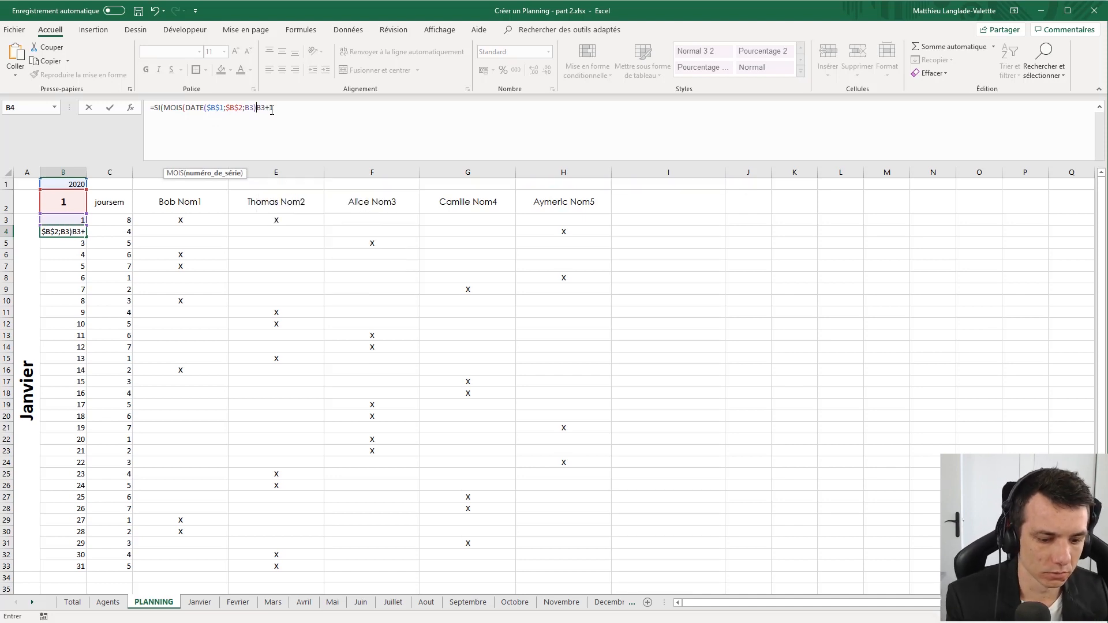
text(>>>)
key(BackSpace)
key(BackSpace)
key(BackSpace)
text(<)
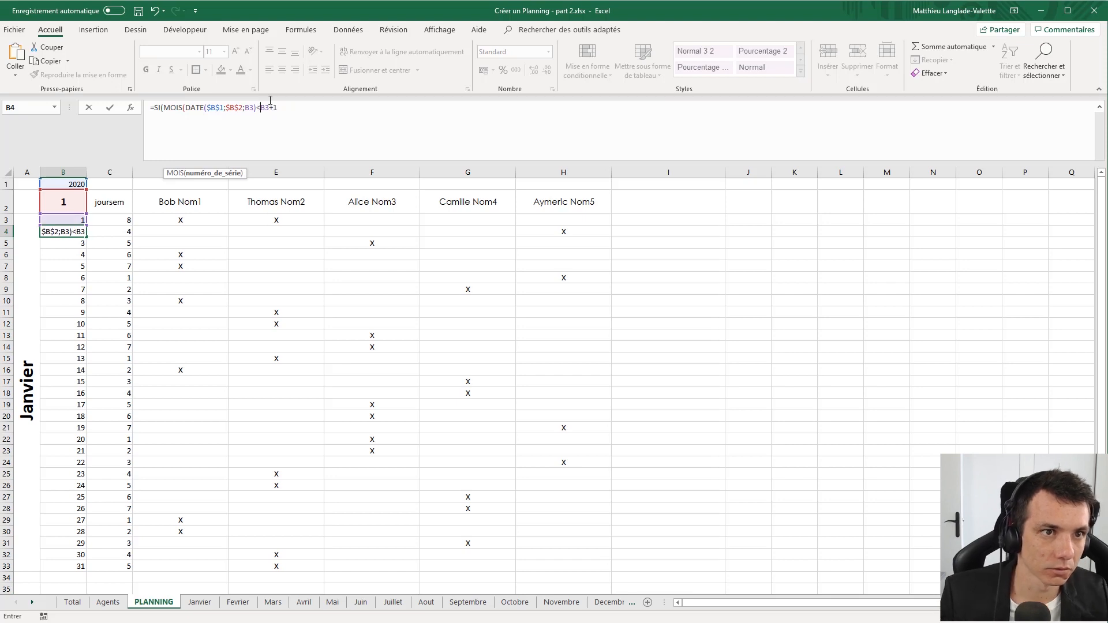
text(>)
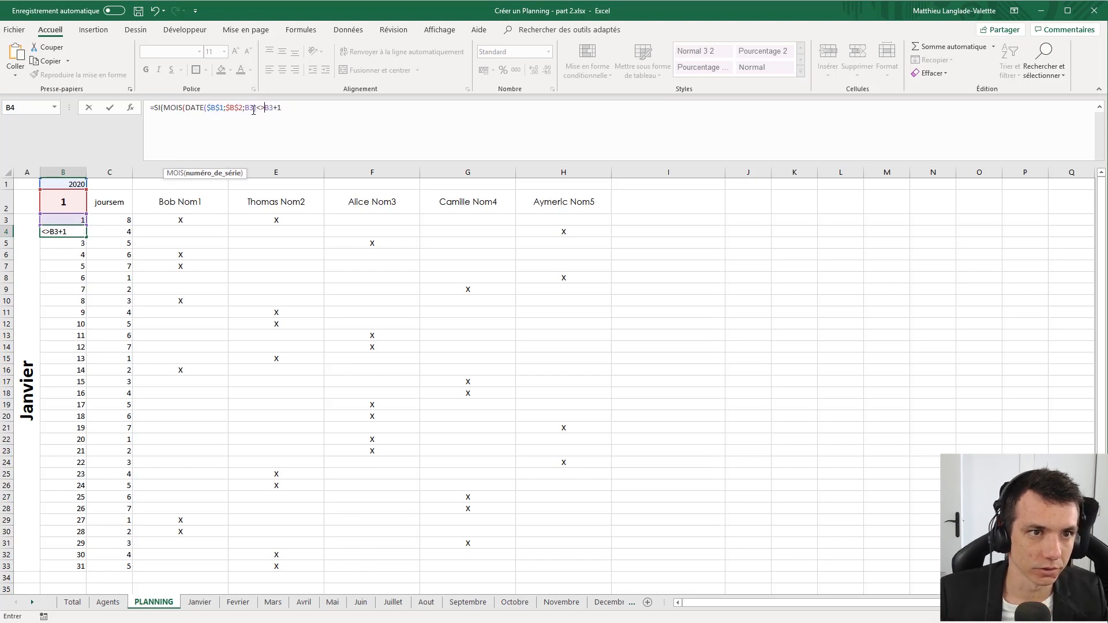
drag(257, 108, 188, 108)
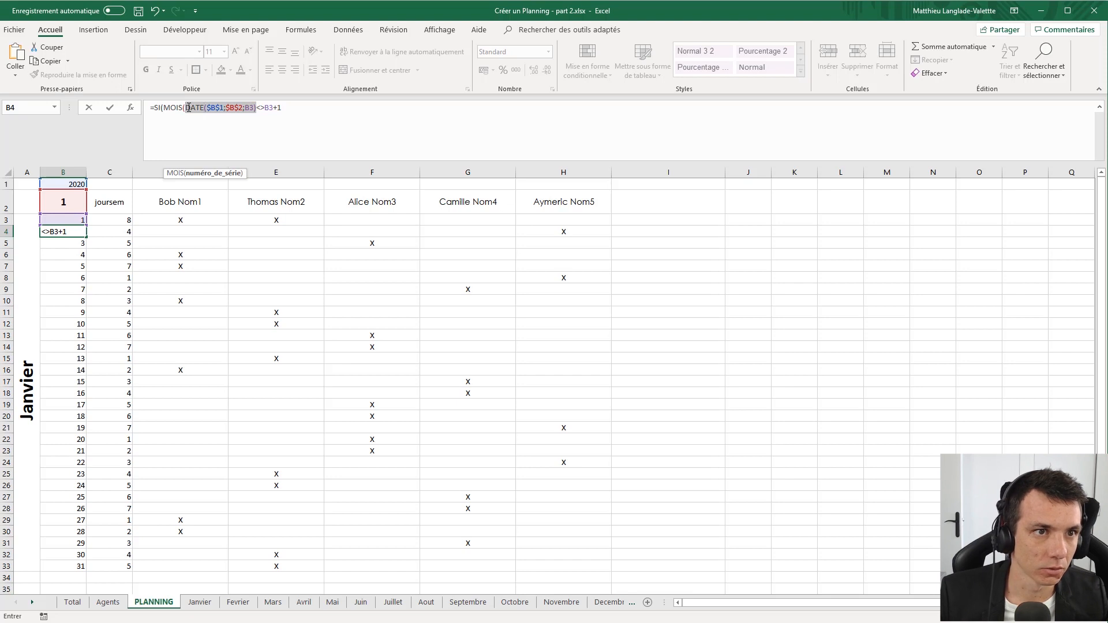
key(ctrl+c)
click(265, 108)
key(ctrl+v)
click(332, 108)
text(+1)
- Make B4's SI return empty text "" when true and B3+1 otherwise, close it and try to validate the formula
click(345, 107)
text(;)
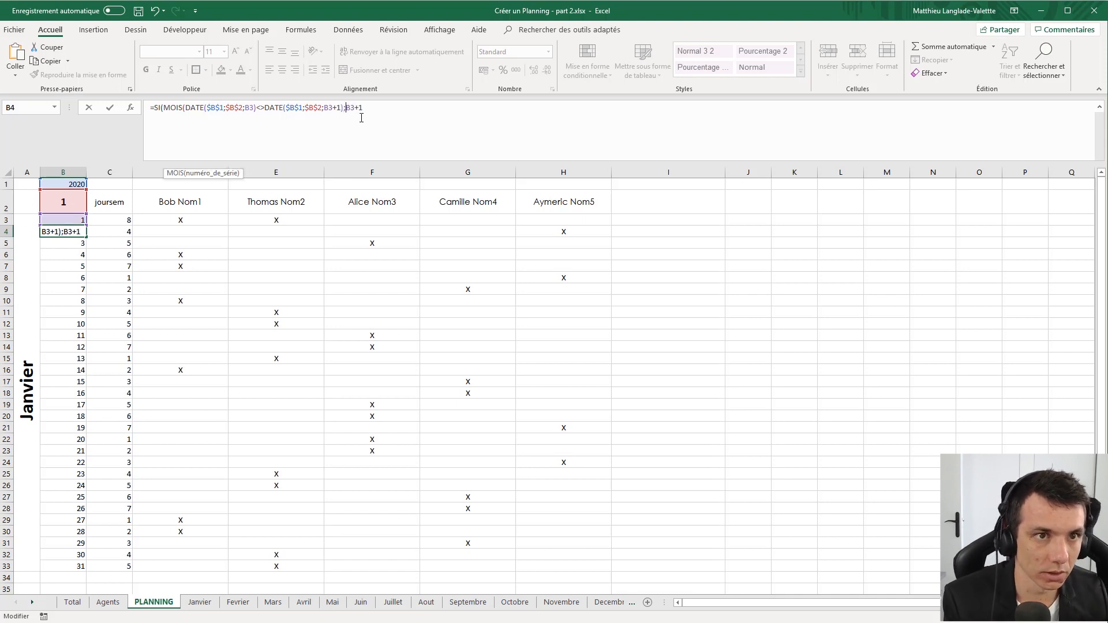
text("";B3+1)
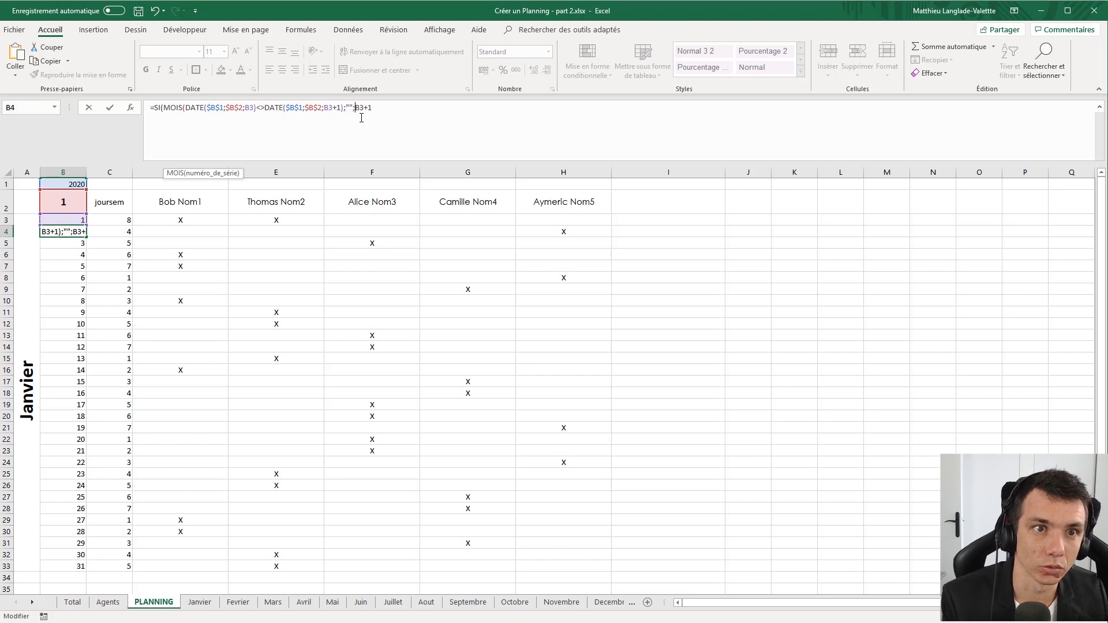
text())
key(Return)
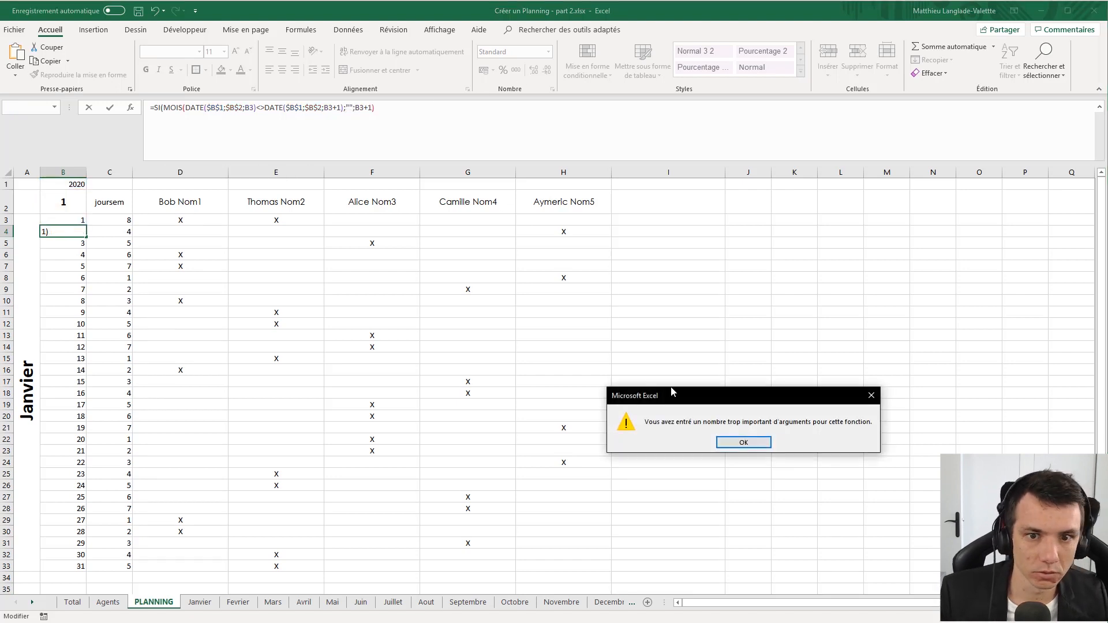
key(Return)
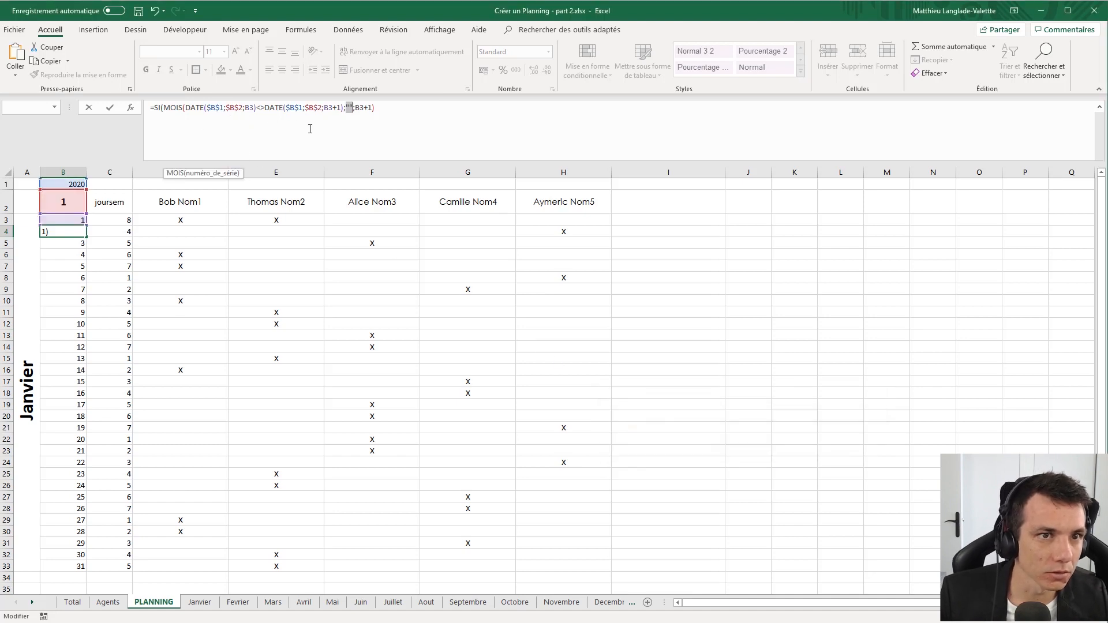
click(344, 109)
key(Delete)
text(=)
key(Delete)
key(Delete)
key(BackSpace)
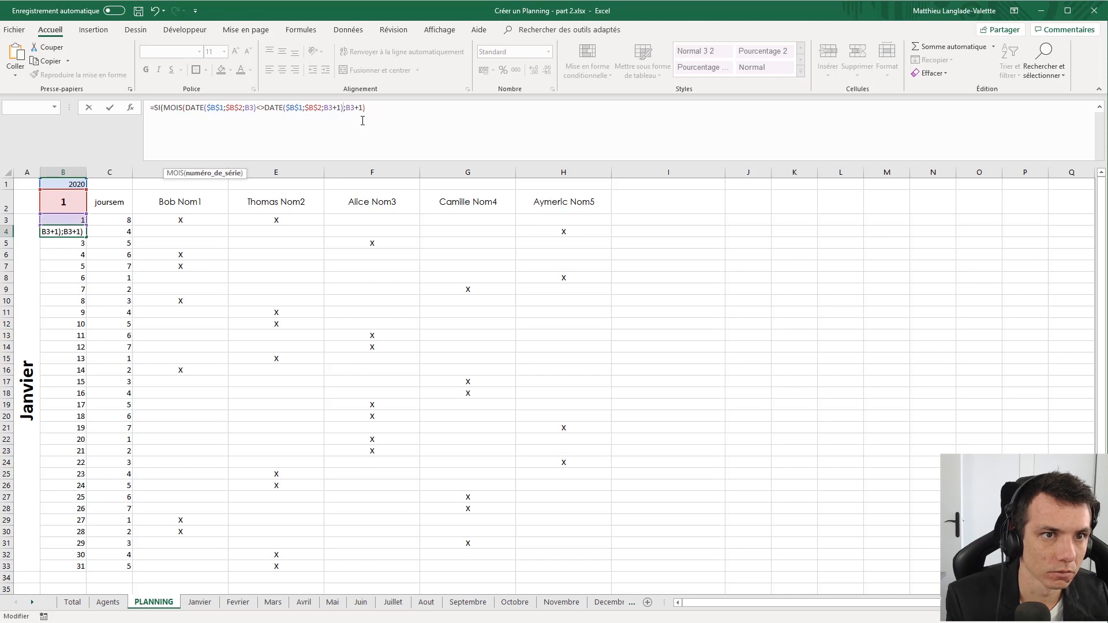
text(;"")
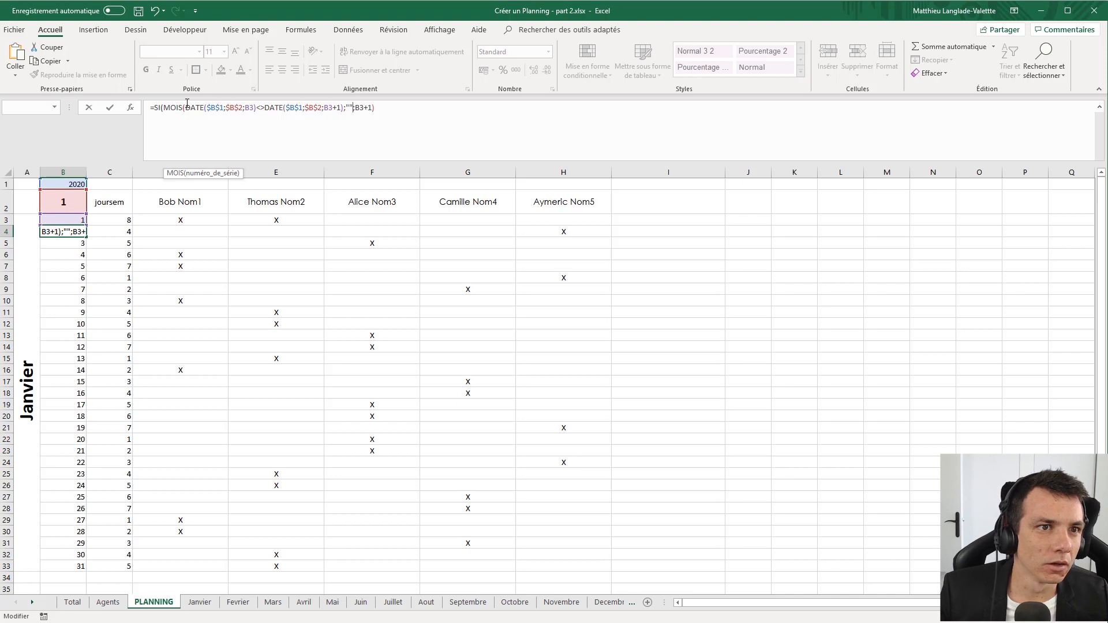
- Correct B4's condition to MOIS(DATE($B$1;$B$2;B3))<>MOIS(DATE($B$1;$B$2;B3+1)) and validate the formula
click(226, 112)
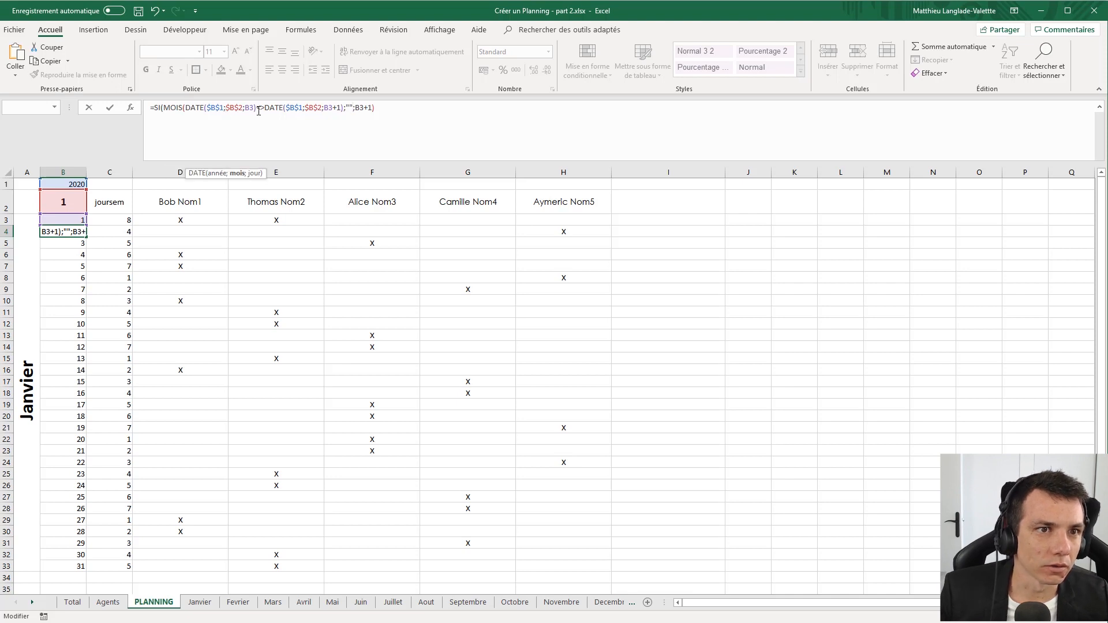
click(262, 110)
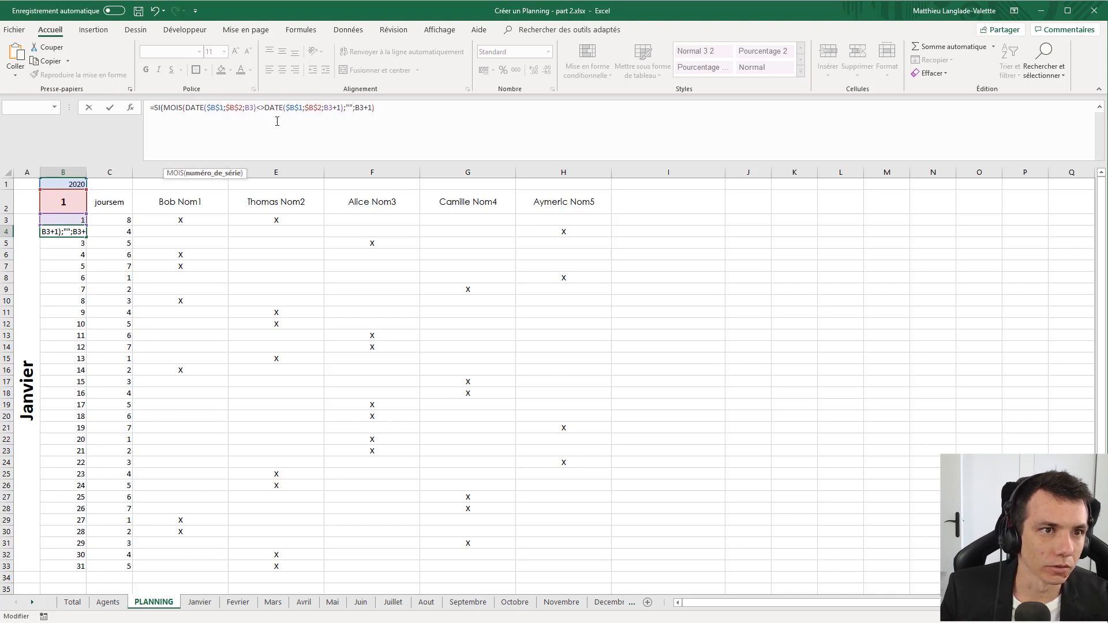
text()<>)
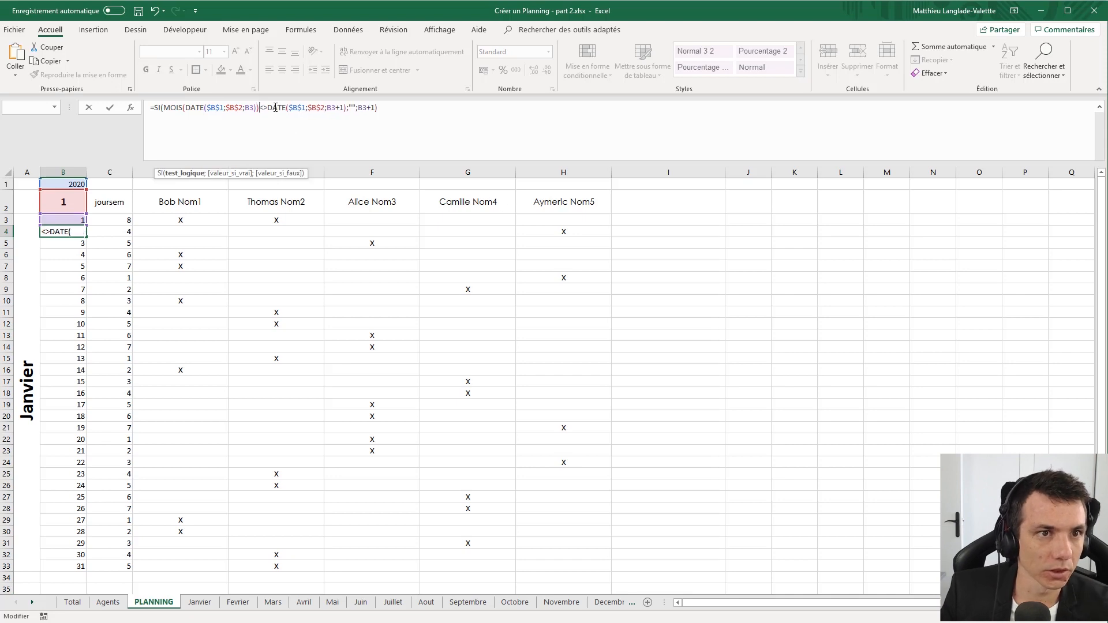
text(mois)
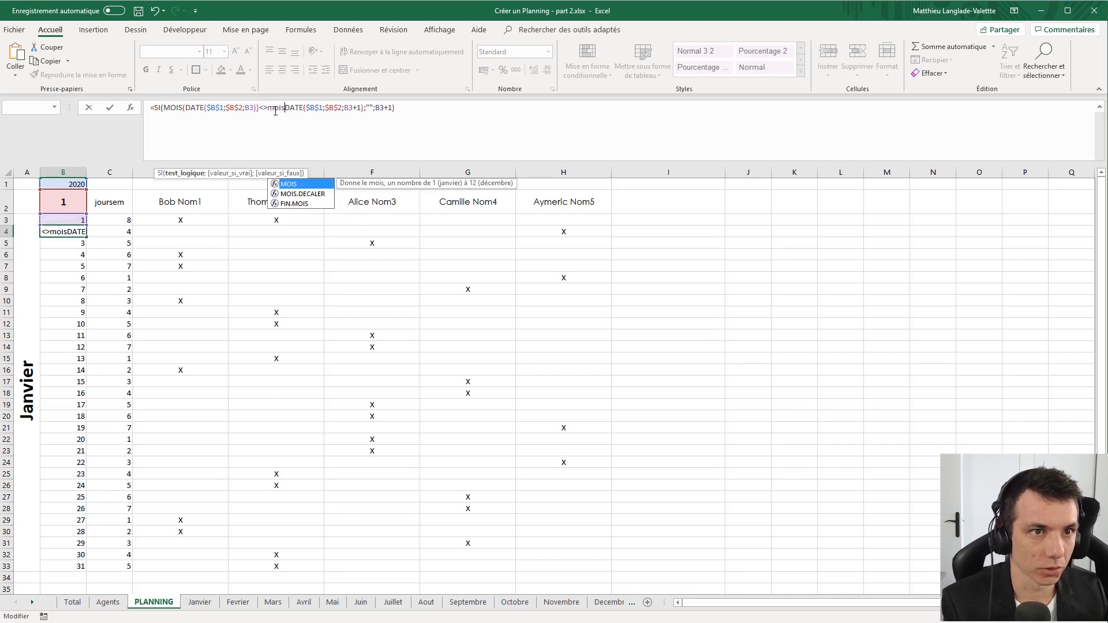
key(Tab)
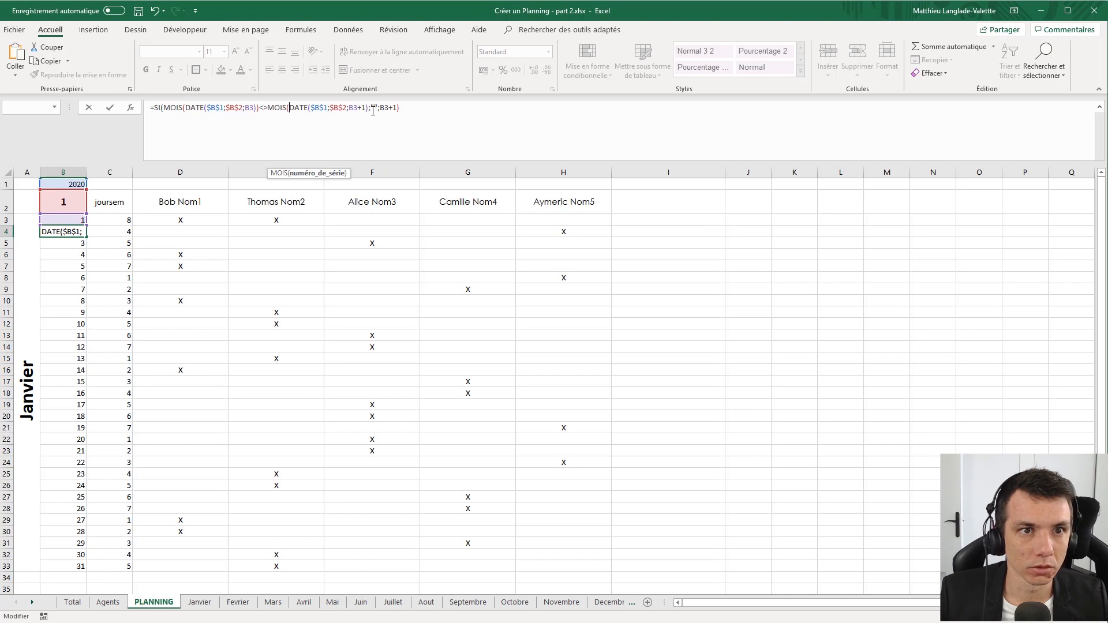
text())
key(Return)
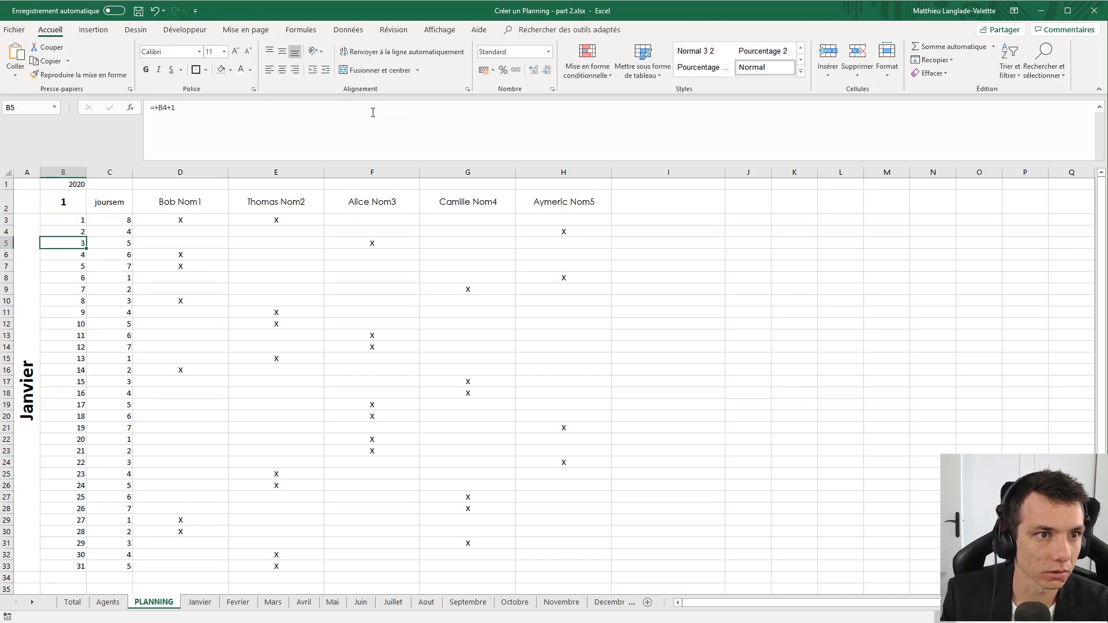
- Fill B4's formula down to row 33 and set the month in B2 to 2
click(69, 231)
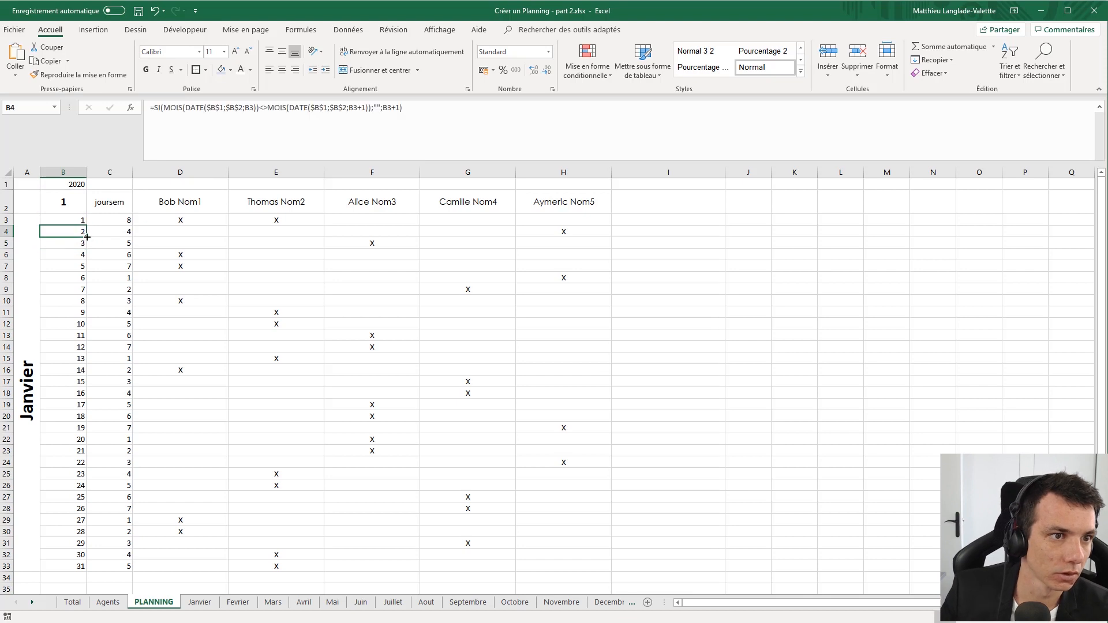
double_click(86, 237)
click(78, 203)
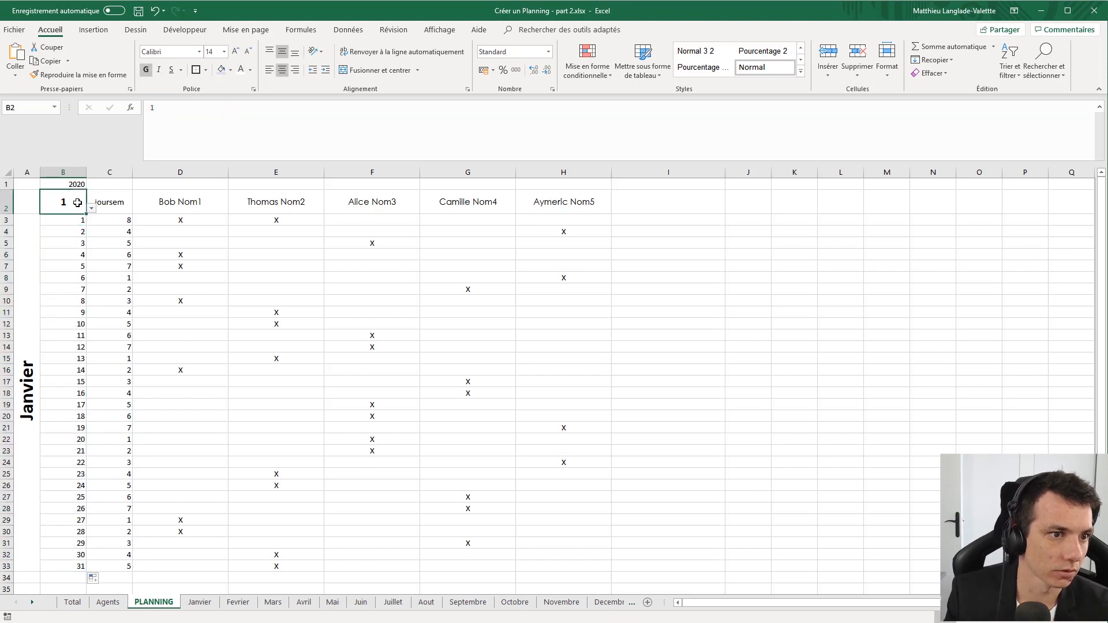
click(90, 208)
click(80, 227)
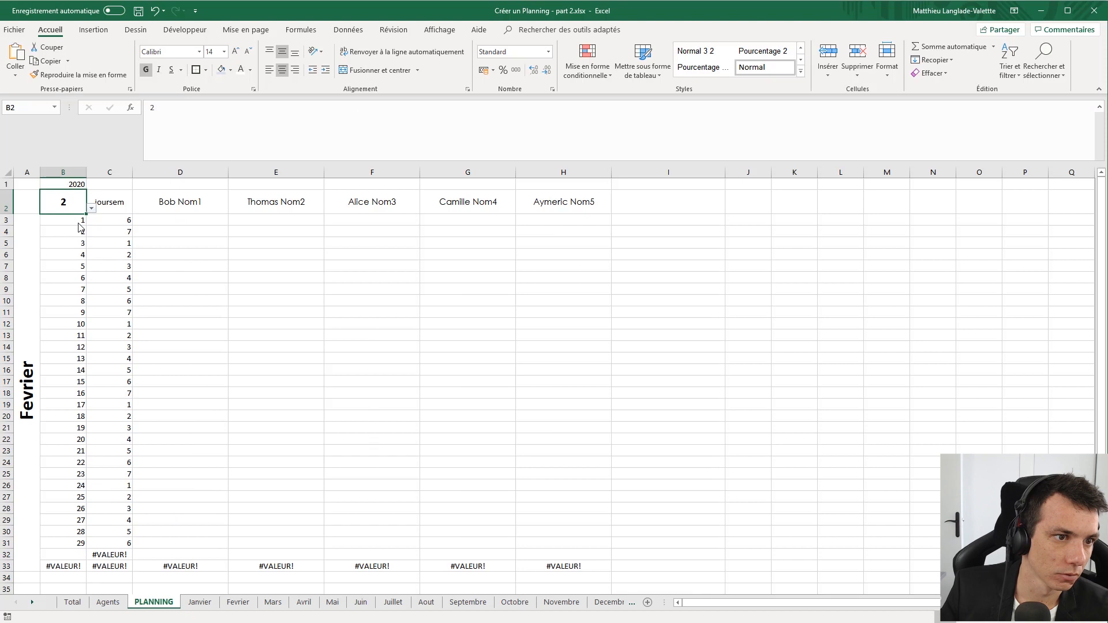
- Examine the day and weekday formulas in B32 and C32, just after the last day of February
click(64, 543)
click(109, 555)
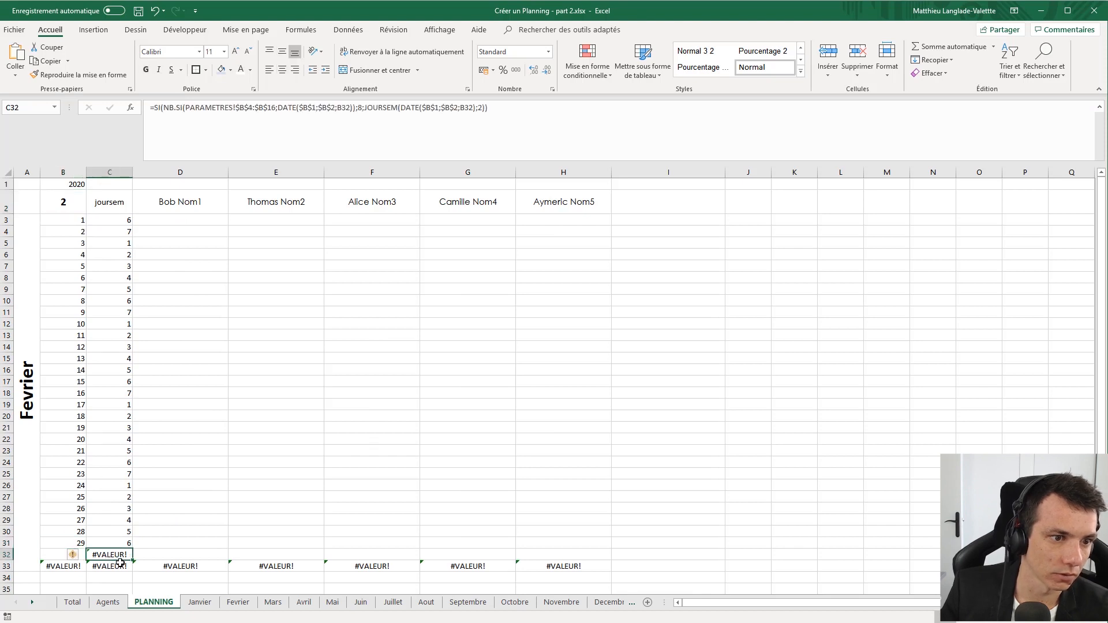
click(63, 554)
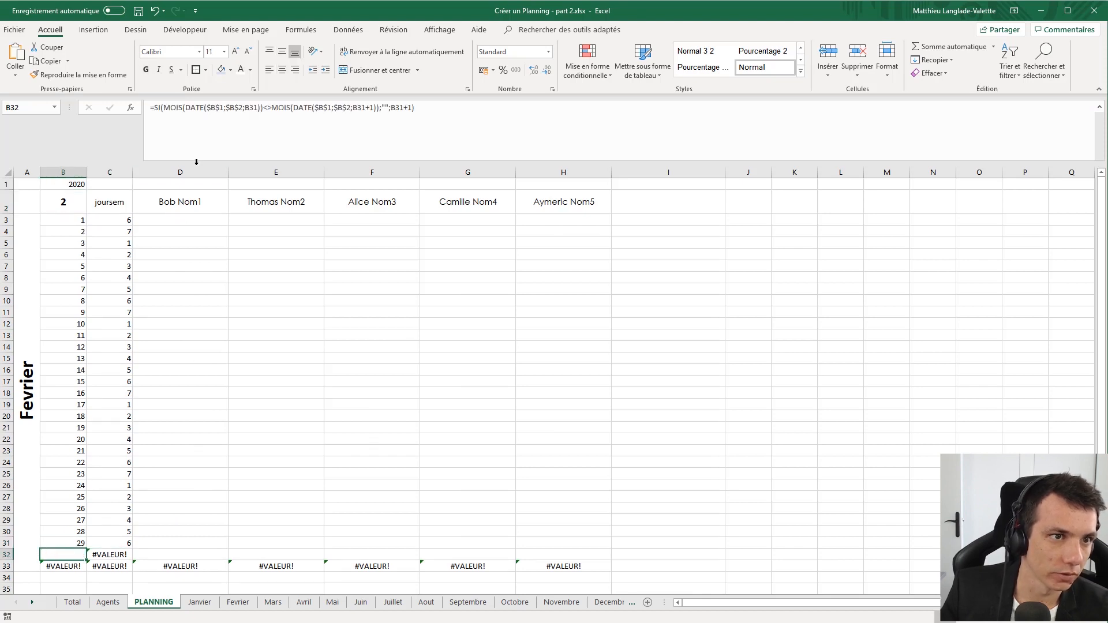
click(157, 109)
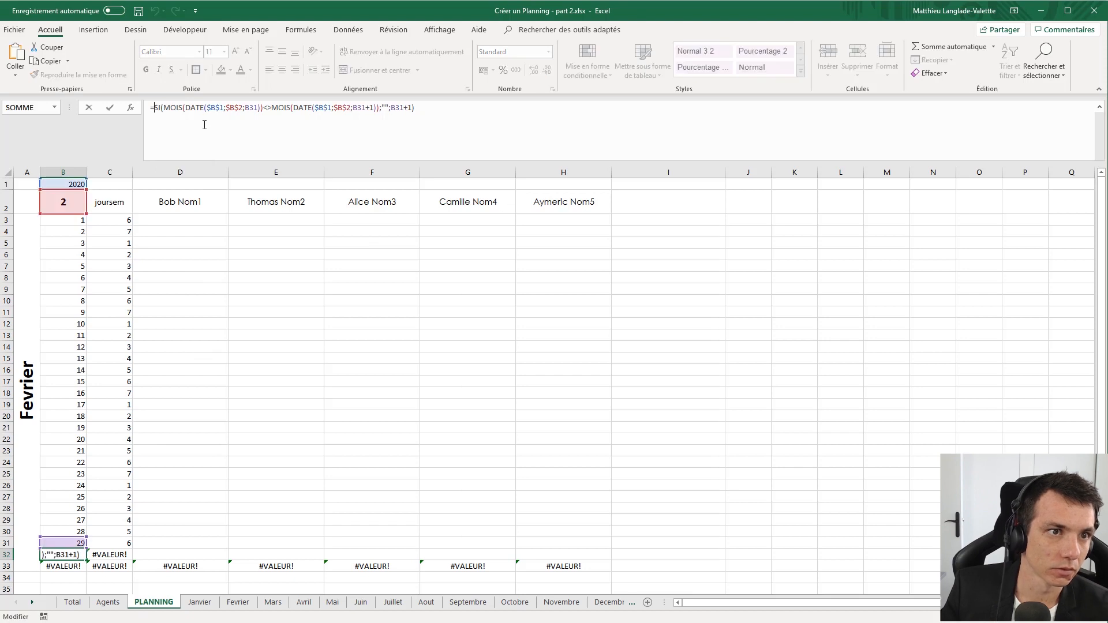
click(81, 230)
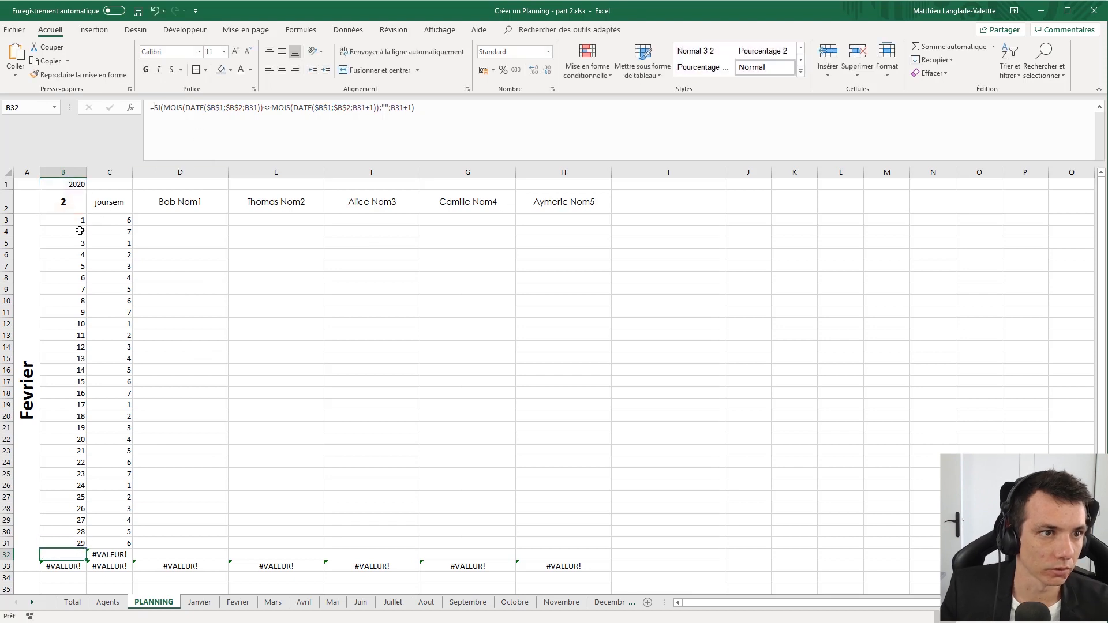
click(156, 111)
text(PREVISION.ETS()
key(Tab)
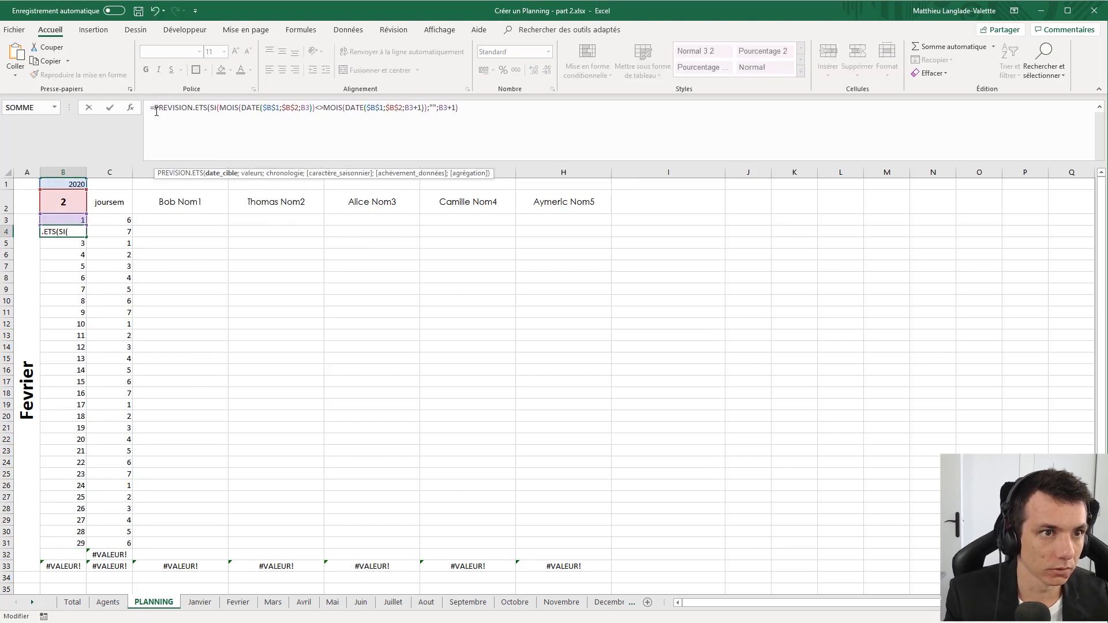
key(BackSpace)
key(BackSpace)
key(BackSpace)
key(BackSpace)
key(BackSpace)
key(BackSpace)
key(BackSpace)
key(BackSpace)
key(BackSpace)
key(BackSpace)
key(BackSpace)
key(BackSpace)
key(BackSpace)
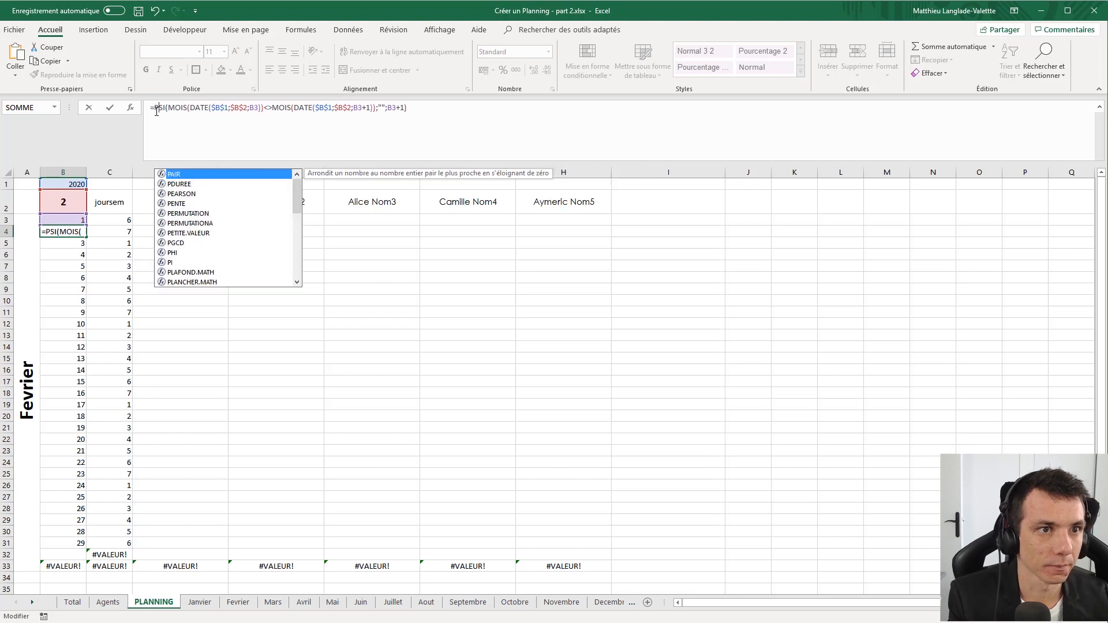
key(BackSpace)
- Wrap B4's formula in SI(B3="";"";…) so it returns empty text after a blank day, and fill it down to row 33
text(SI()
key(Home)
key(Right)
key(Right)
key(Right)
key(Right)
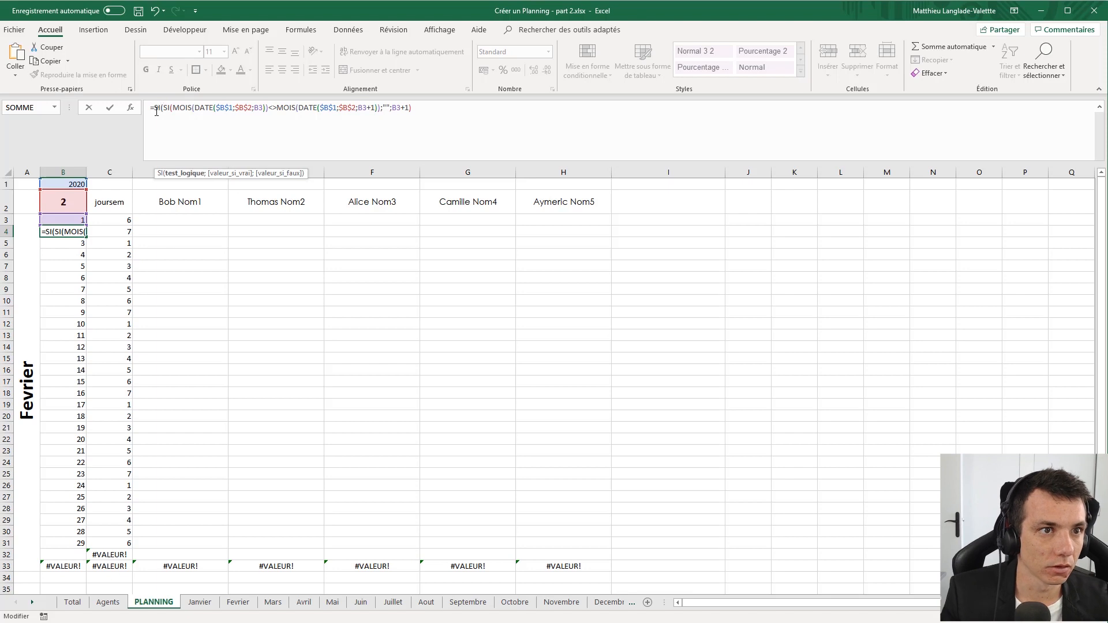
click(75, 219)
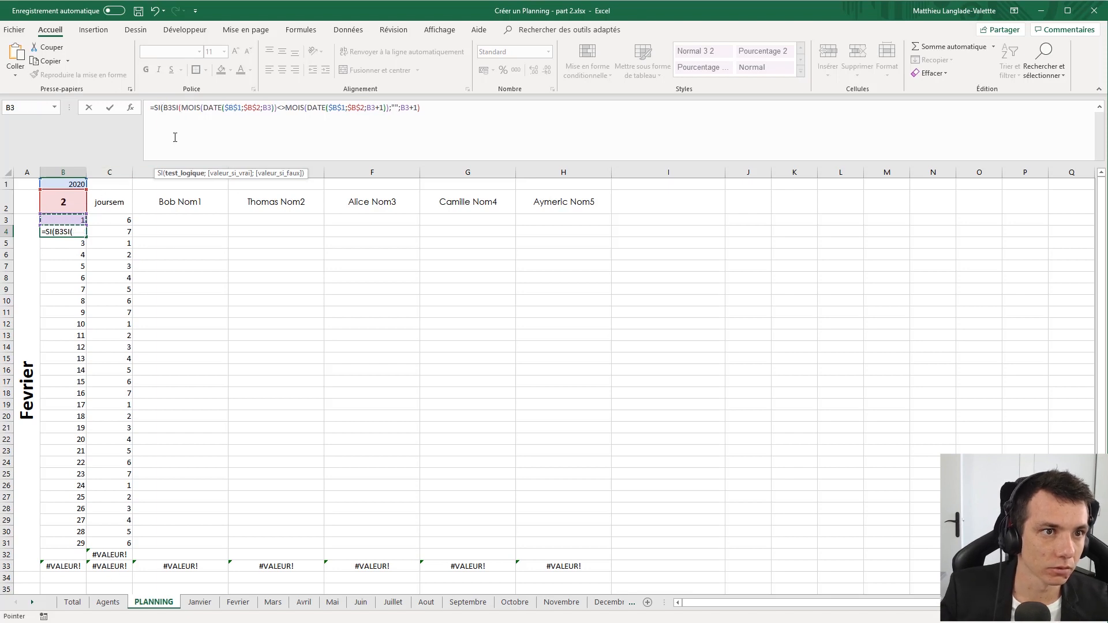
text(="";"";)
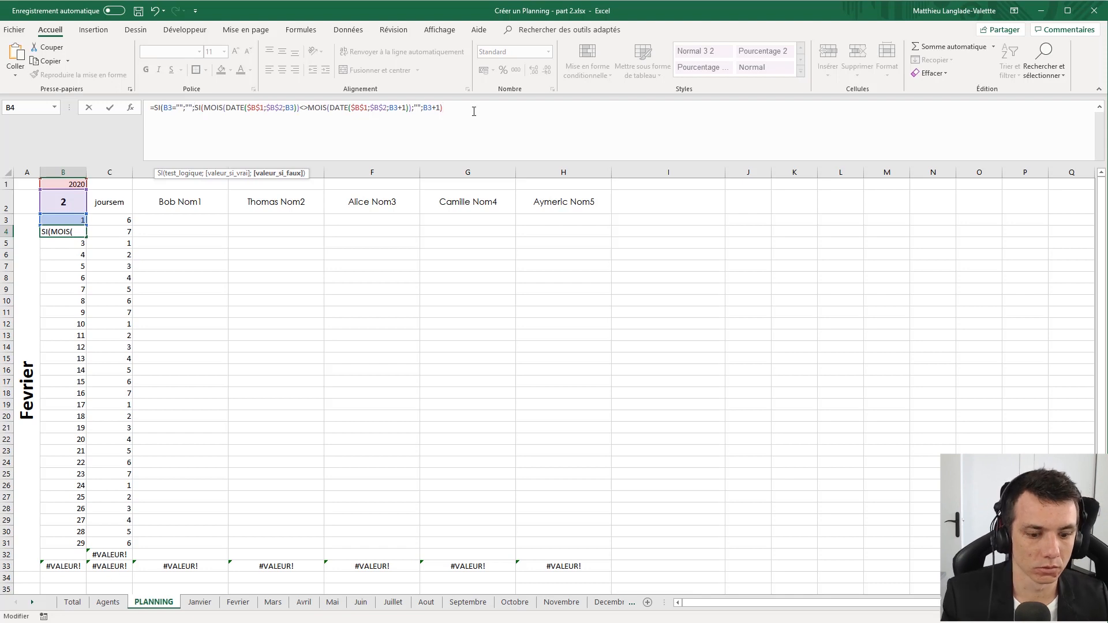
text())
key(Return)
click(81, 234)
drag(85, 236, 111, 557)
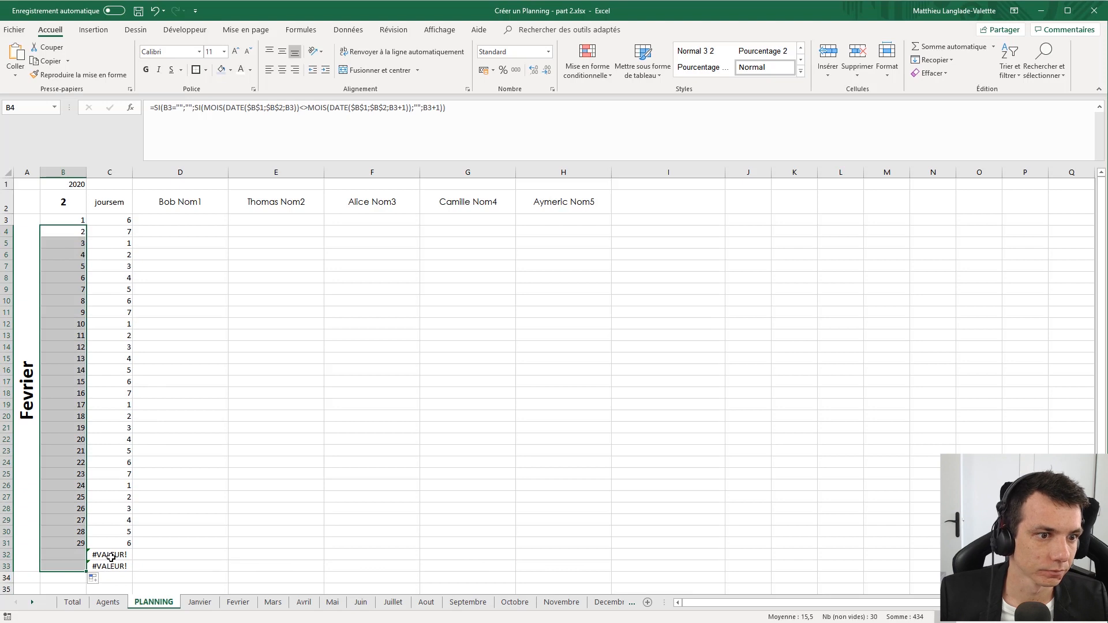
- Wrap the weekday formula in C3 in SI(B3="";"";…) and fill it down to row 33
click(110, 557)
click(121, 220)
click(162, 110)
click(162, 113)
text(SI()
click(81, 222)
text(="";)
click(529, 111)
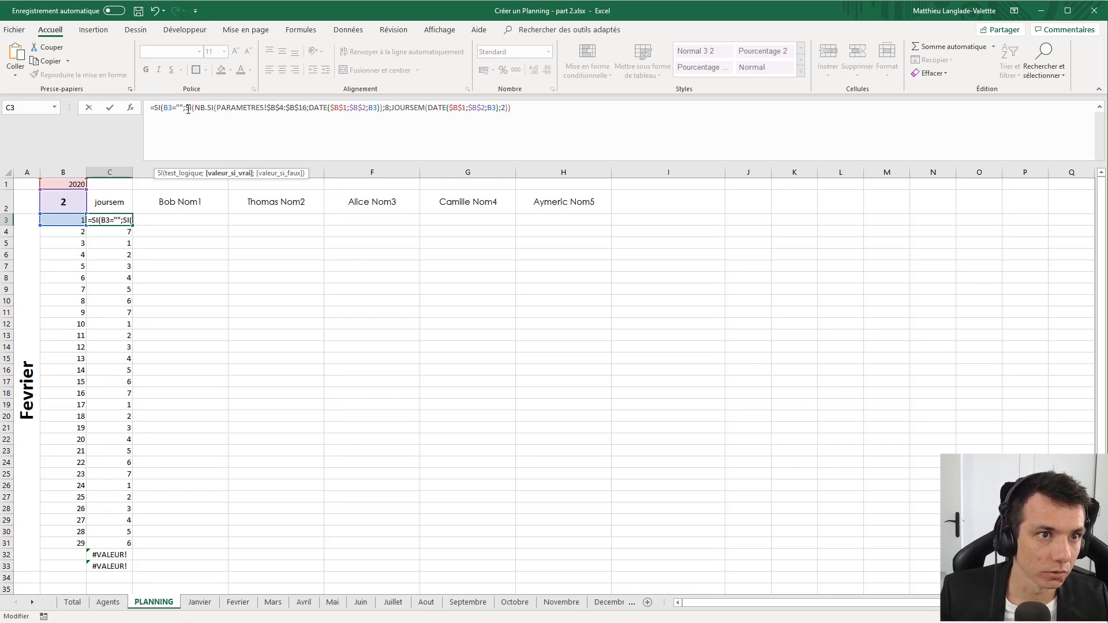
text("";)
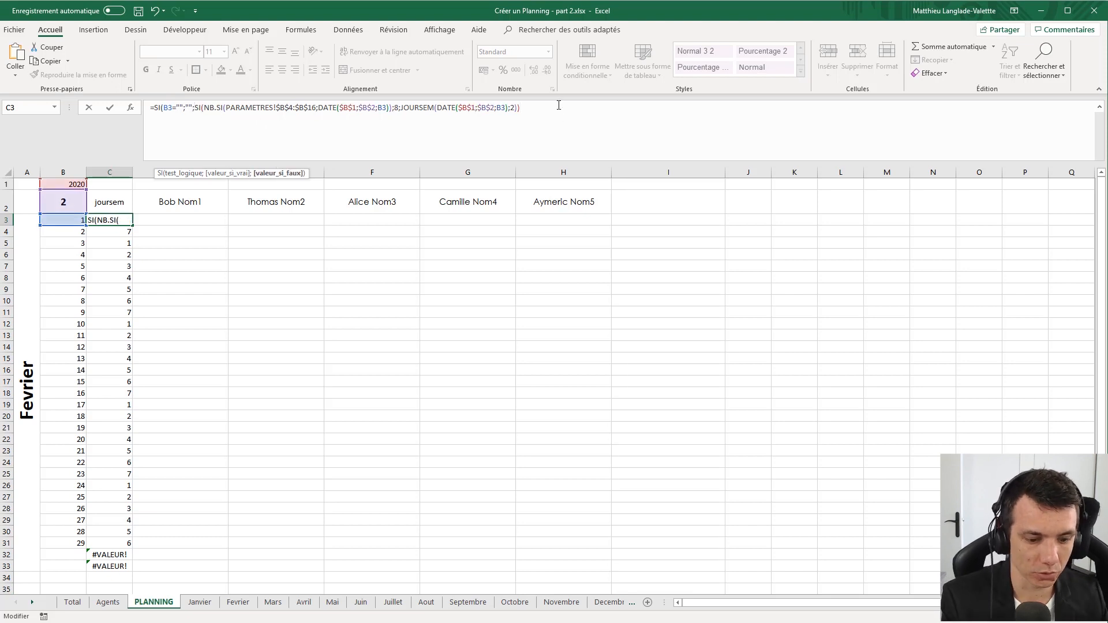
key(ctrl+Return)
double_click(132, 225)
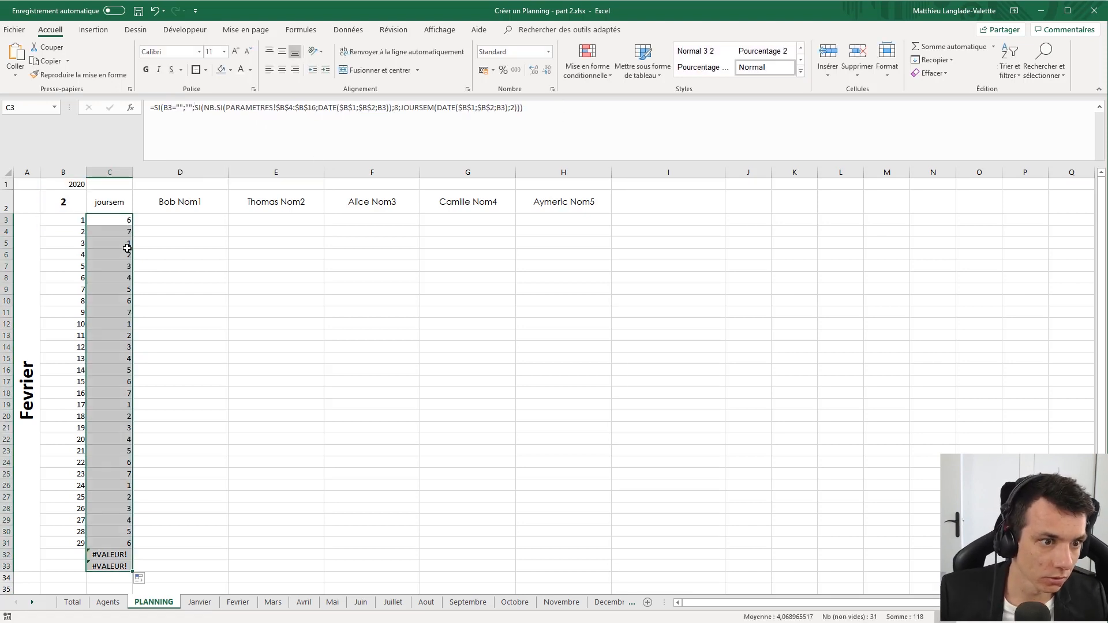
click(111, 556)
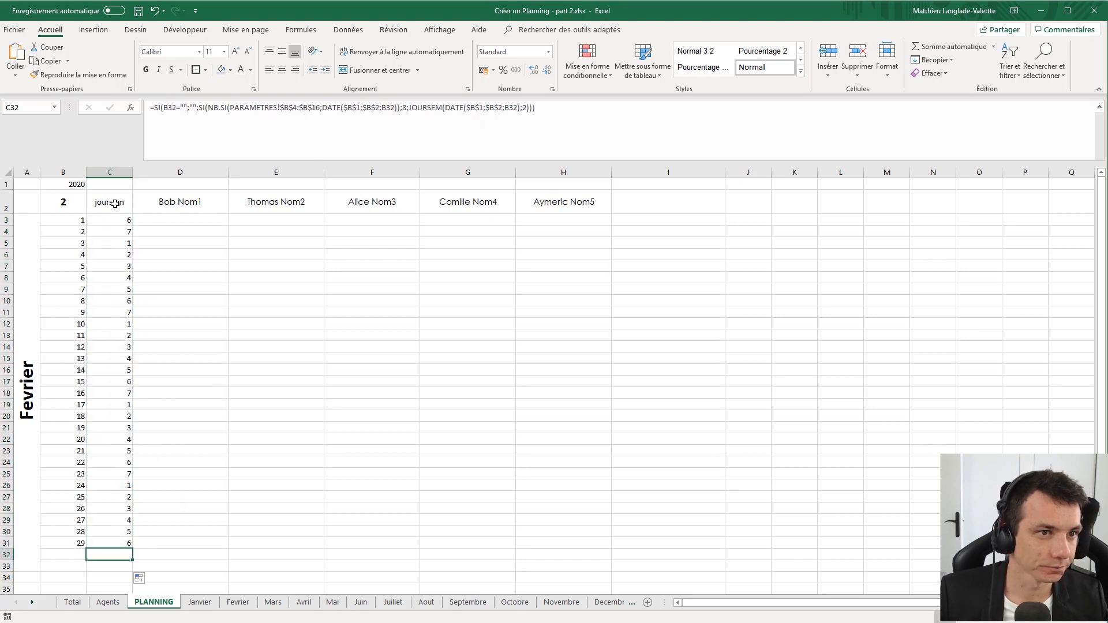
- Set the month in B2 to 1
click(162, 219)
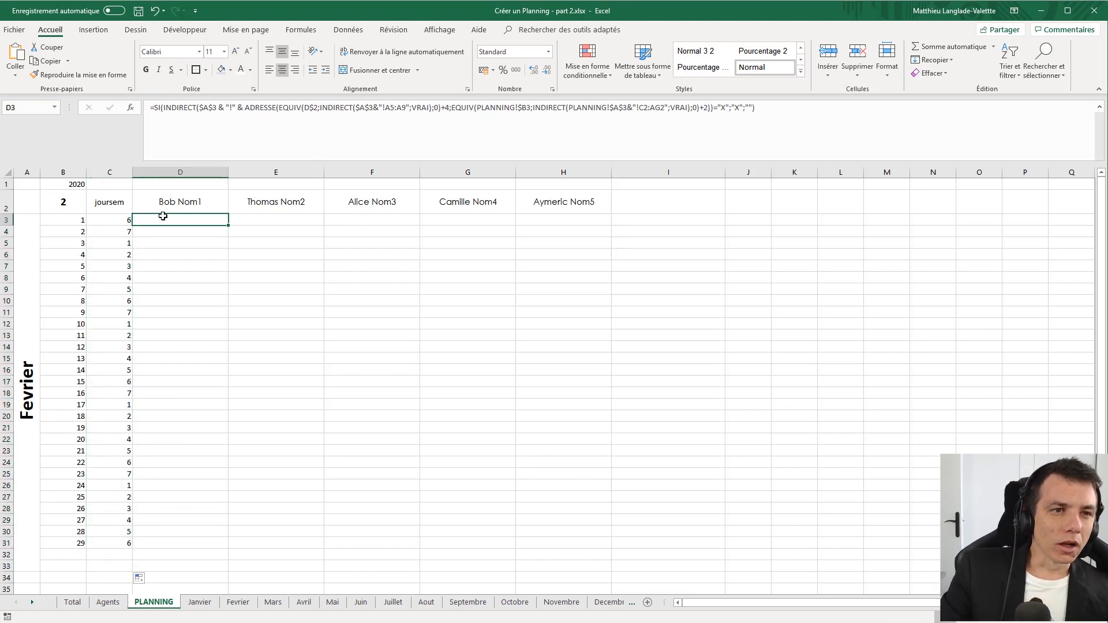
shift+click(225, 545)
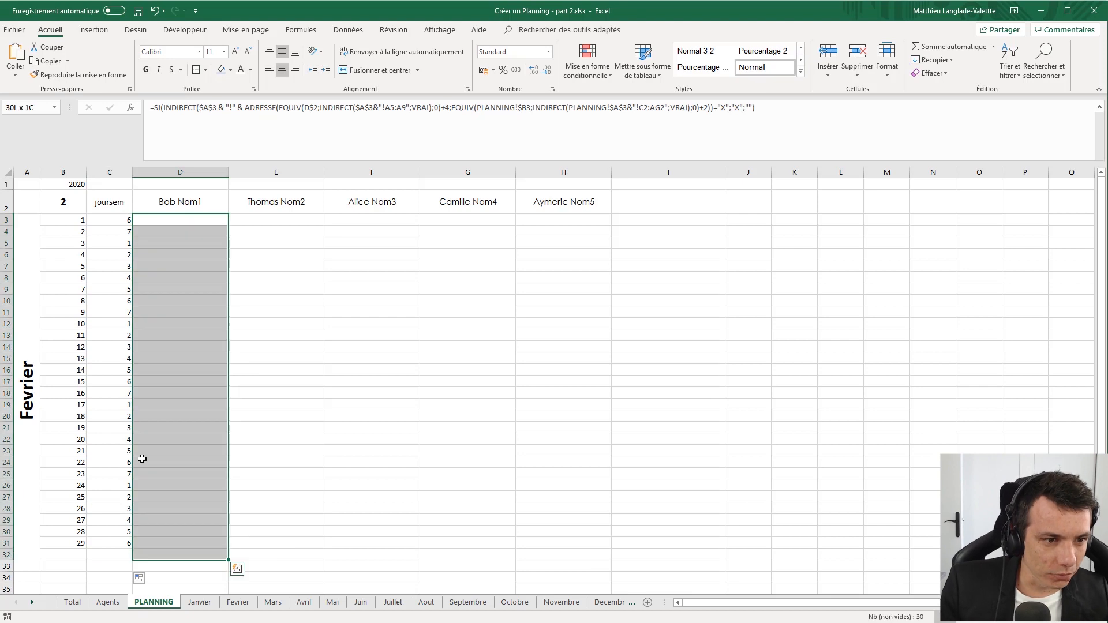
click(61, 202)
click(91, 207)
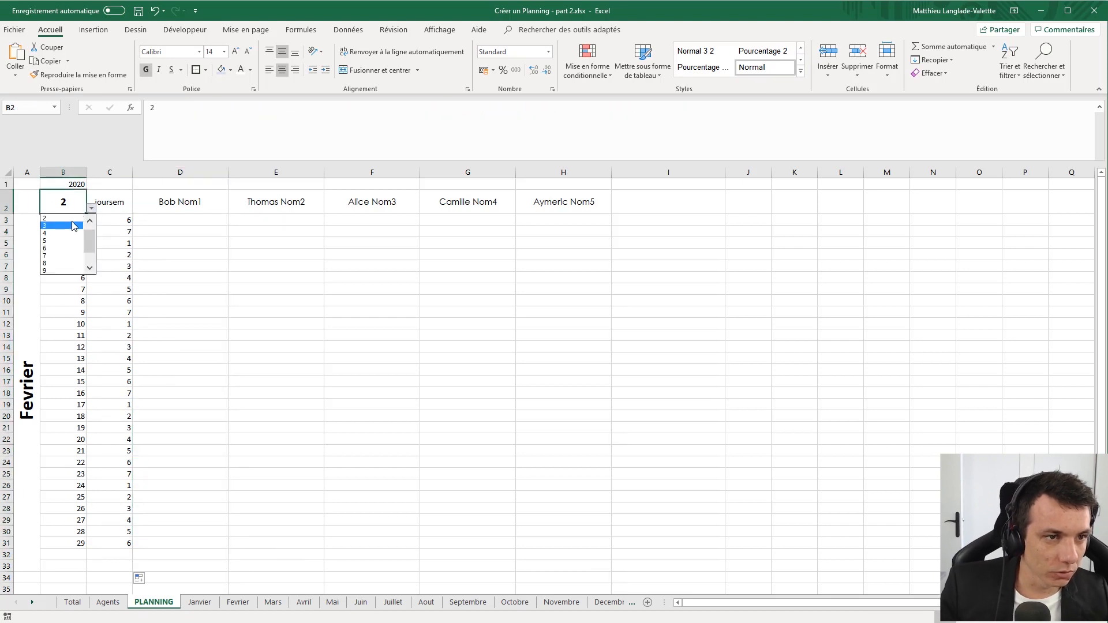
click(78, 218)
click(91, 209)
click(91, 221)
click(64, 218)
- Review the January entries in D3:H33, look at the Fevrier and Mars sheets, and return to PLANNING
click(173, 220)
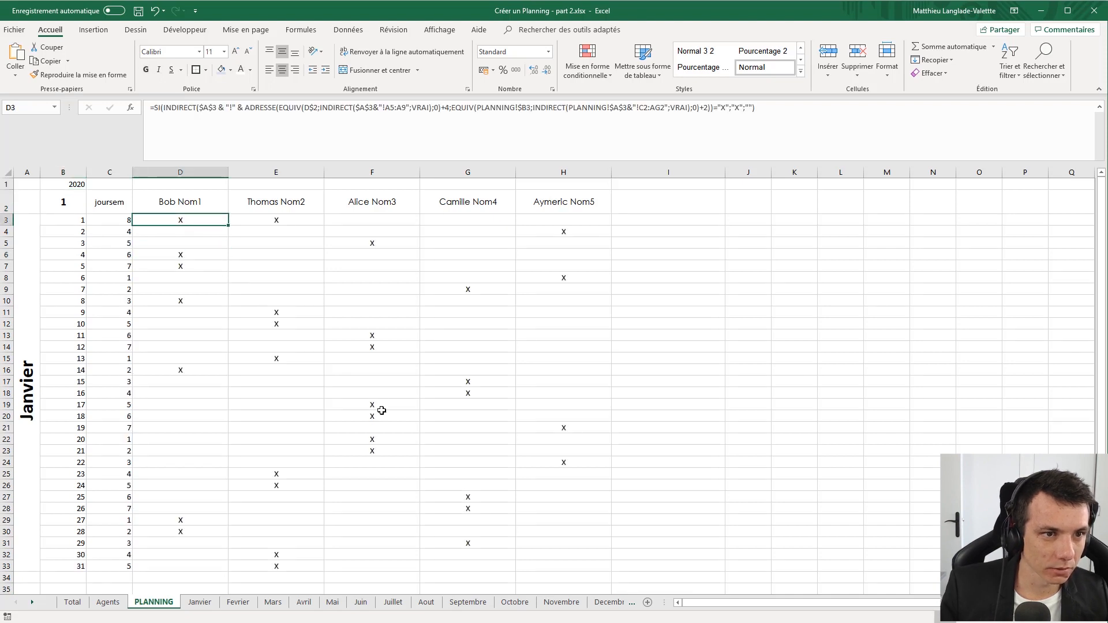
shift+click(567, 569)
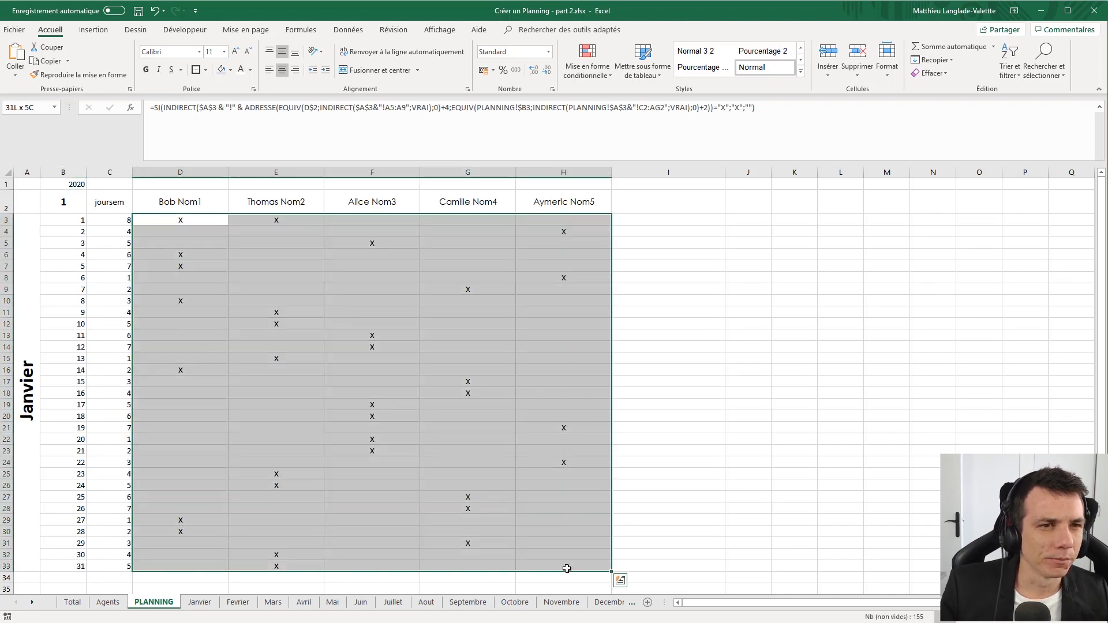
click(238, 602)
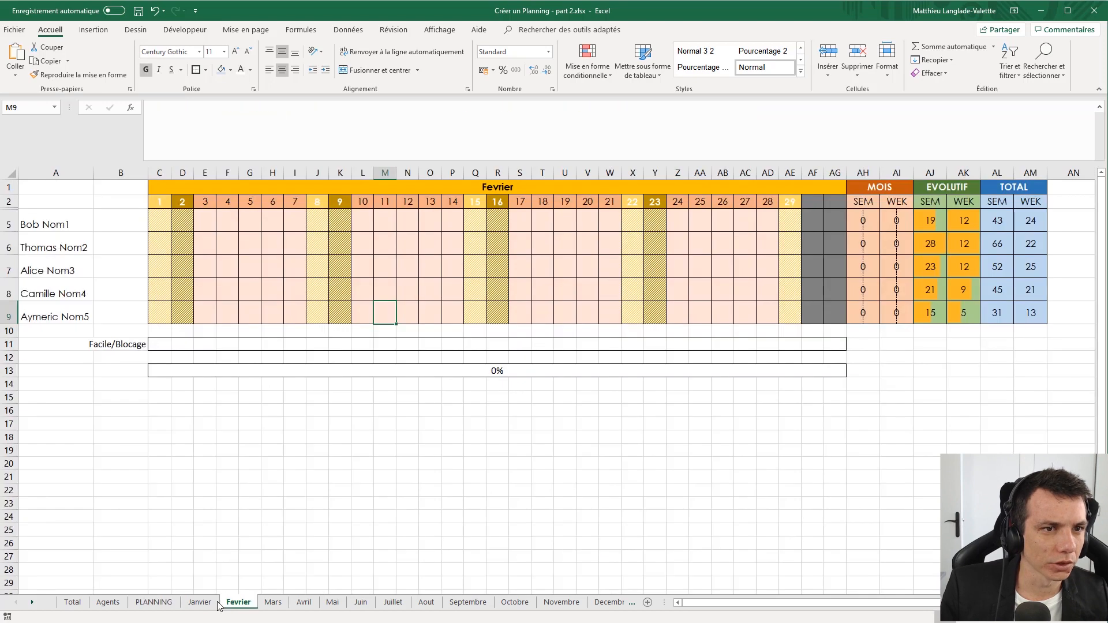
click(270, 603)
click(152, 602)
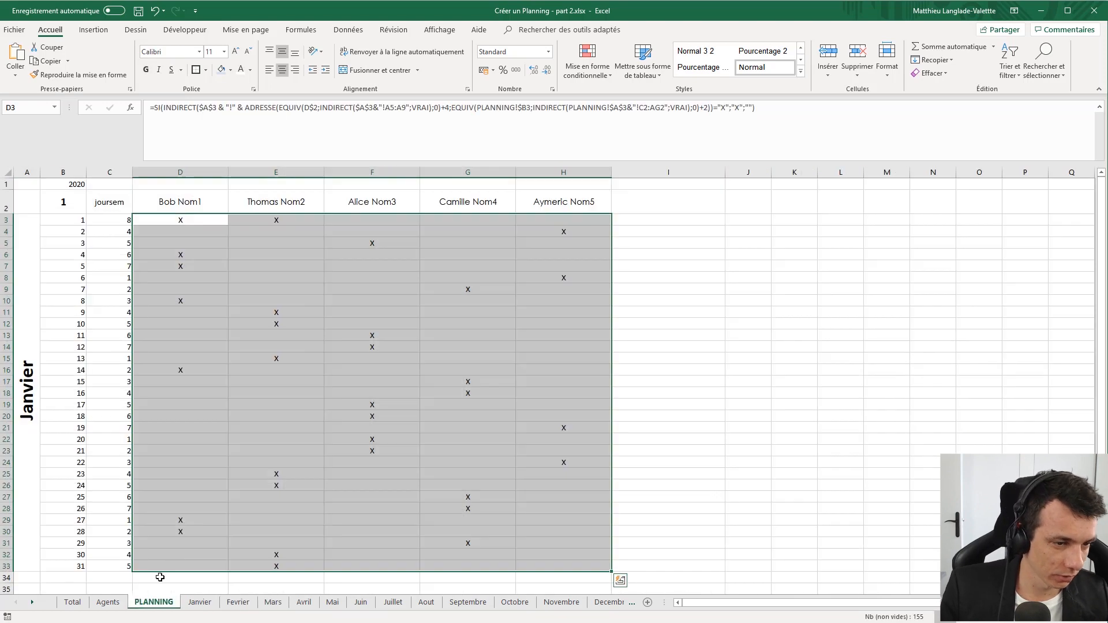
- Compare the planning entries by switching the month in B2 between 3, 5 and 1, ending on 1
click(69, 203)
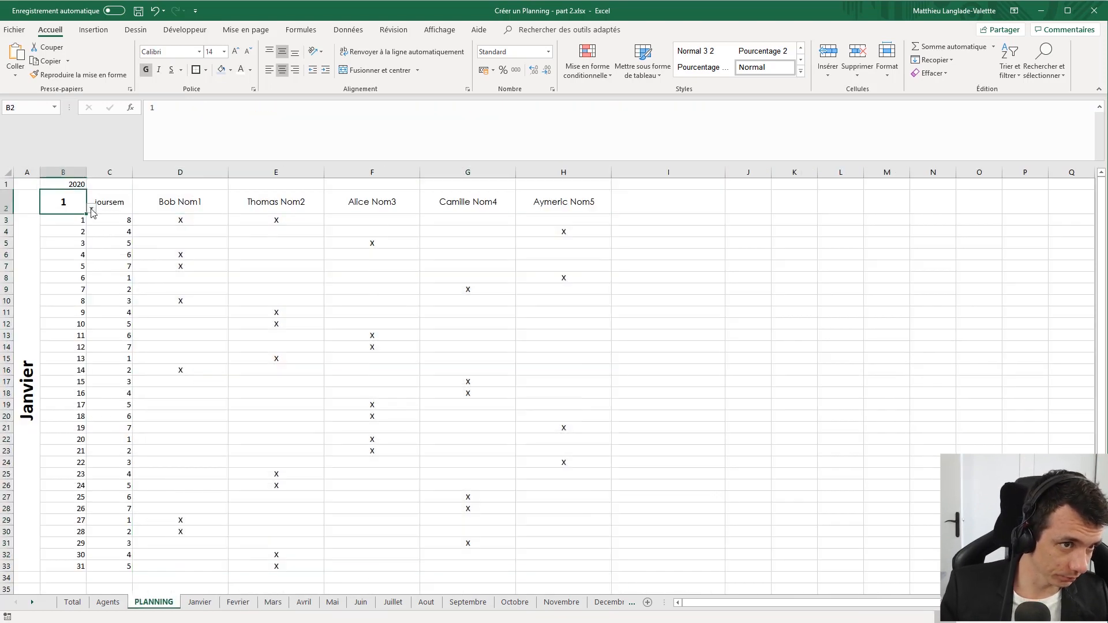
click(91, 210)
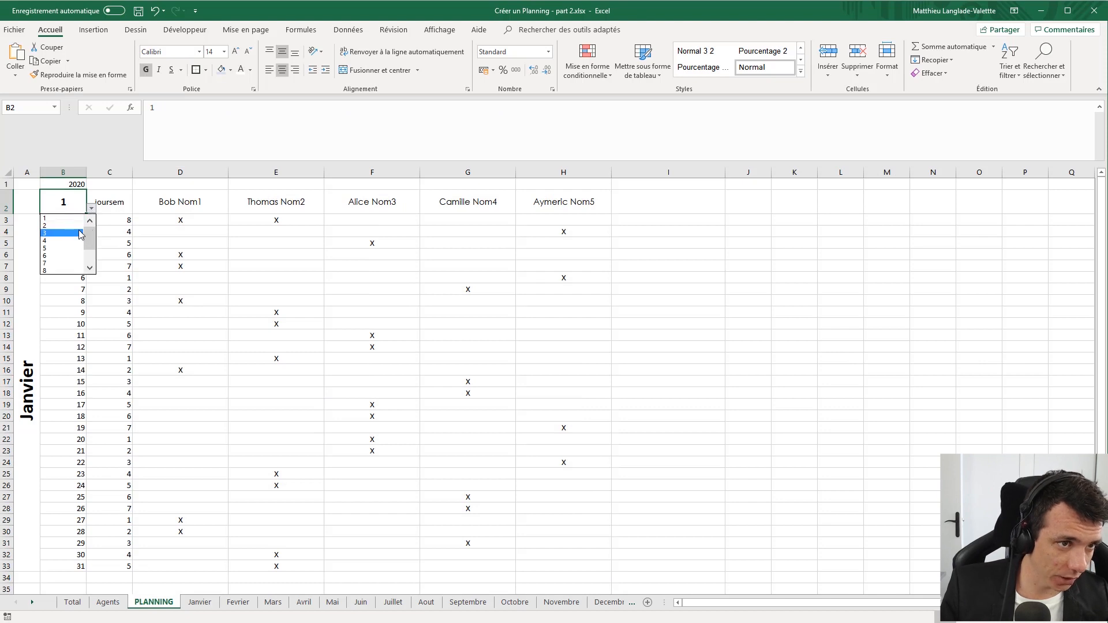
click(81, 233)
click(211, 231)
click(65, 204)
click(91, 208)
click(81, 251)
click(91, 209)
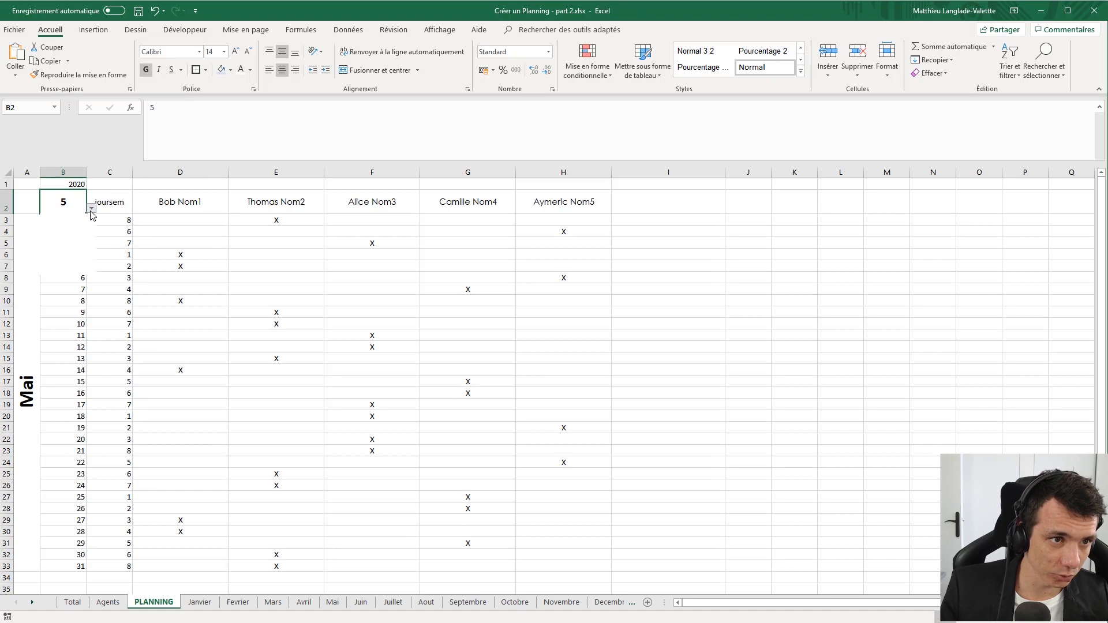
drag(89, 245, 91, 227)
click(72, 220)
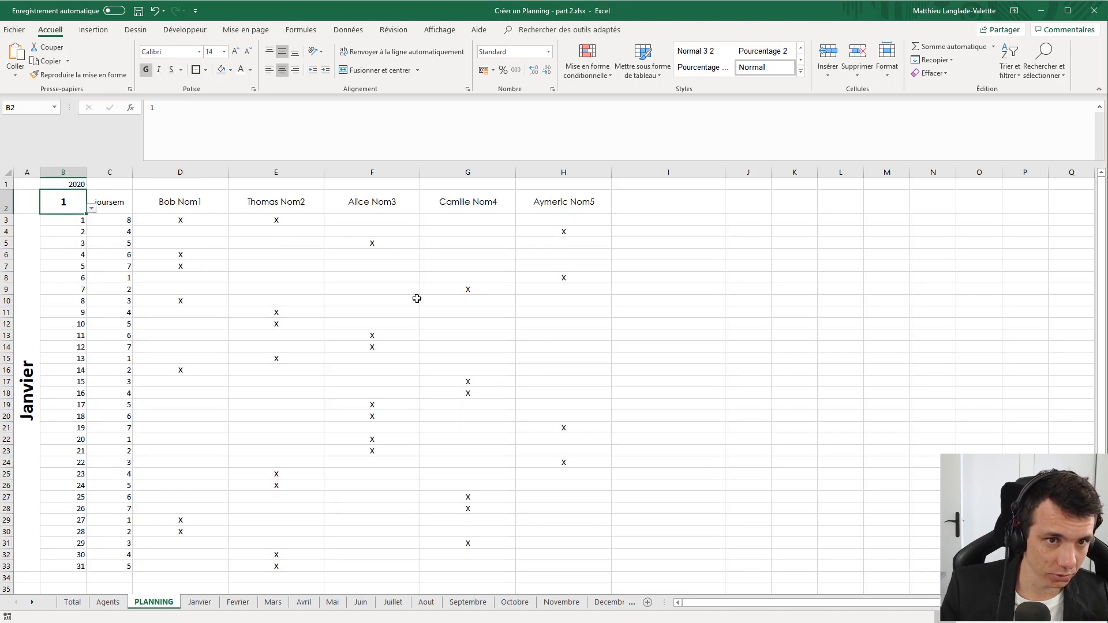
click(91, 209)
click(68, 237)
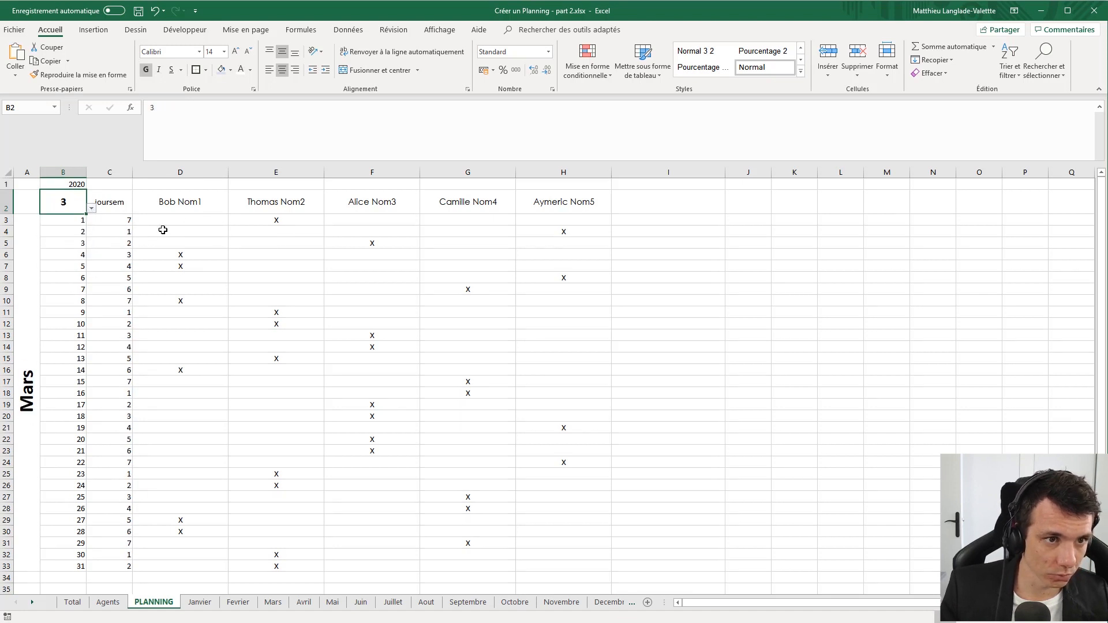
click(91, 209)
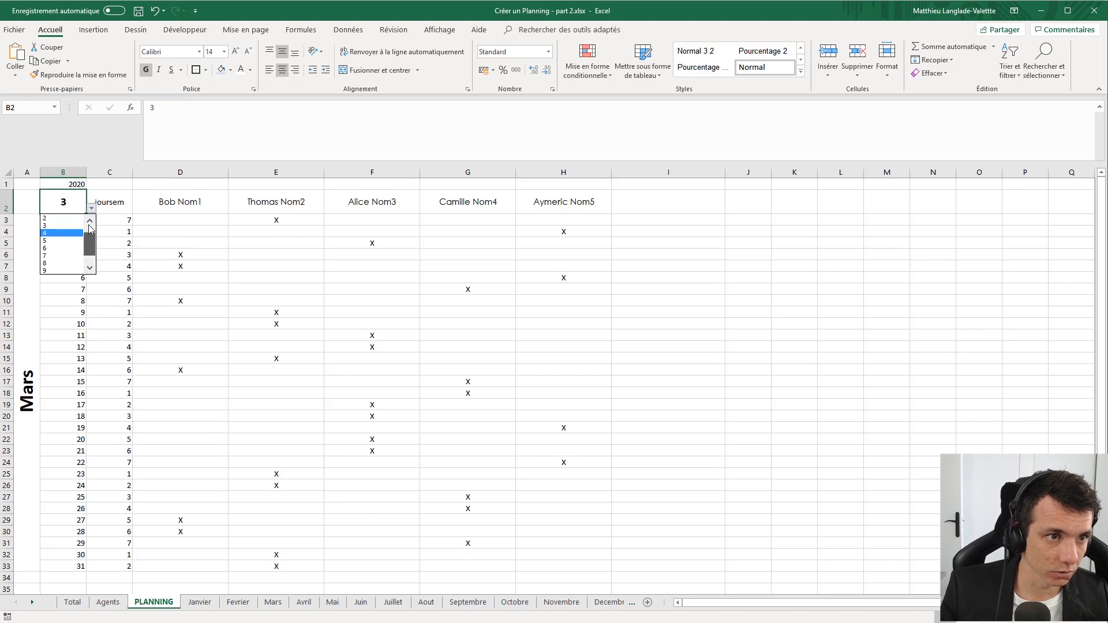
click(72, 219)
- Give the range D3:H34 a light grey fill and borders around every cell
click(183, 243)
click(180, 222)
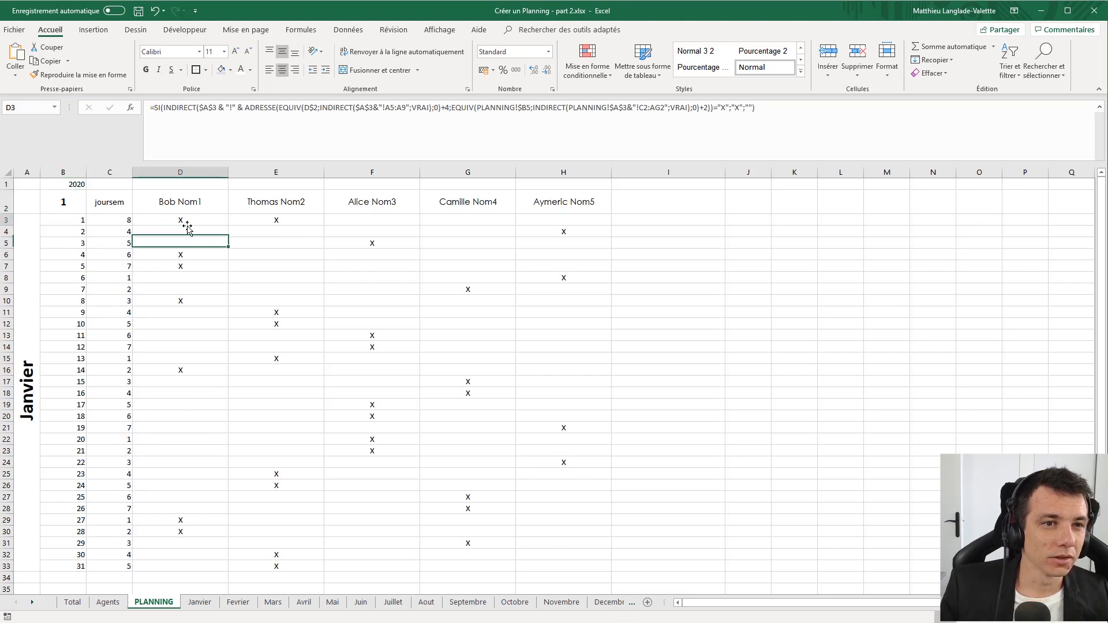
shift+click(552, 573)
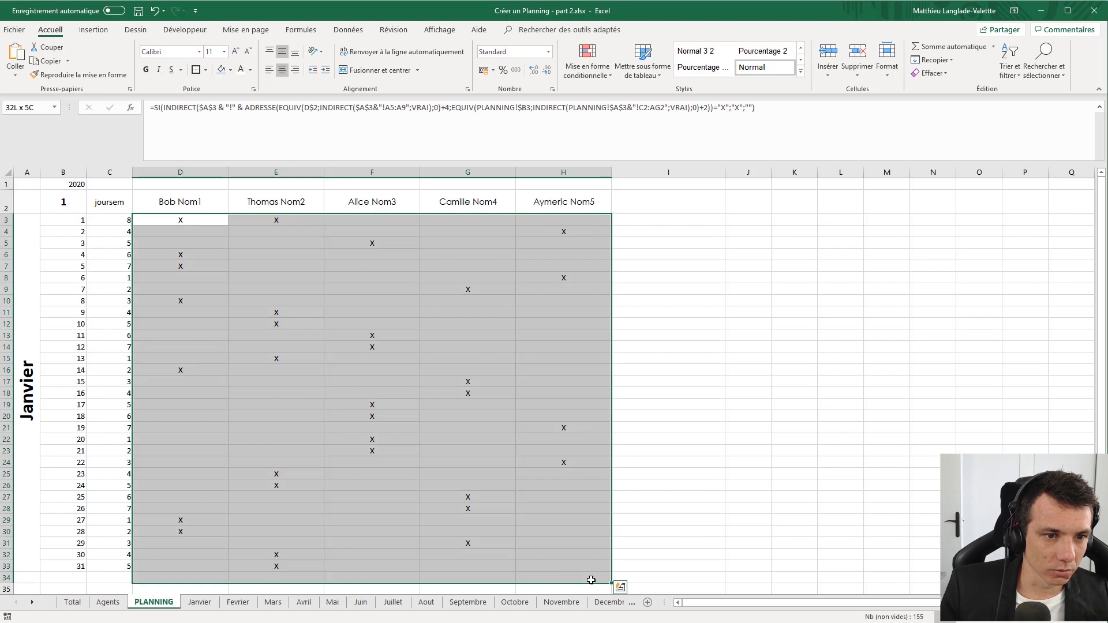
click(230, 70)
click(223, 116)
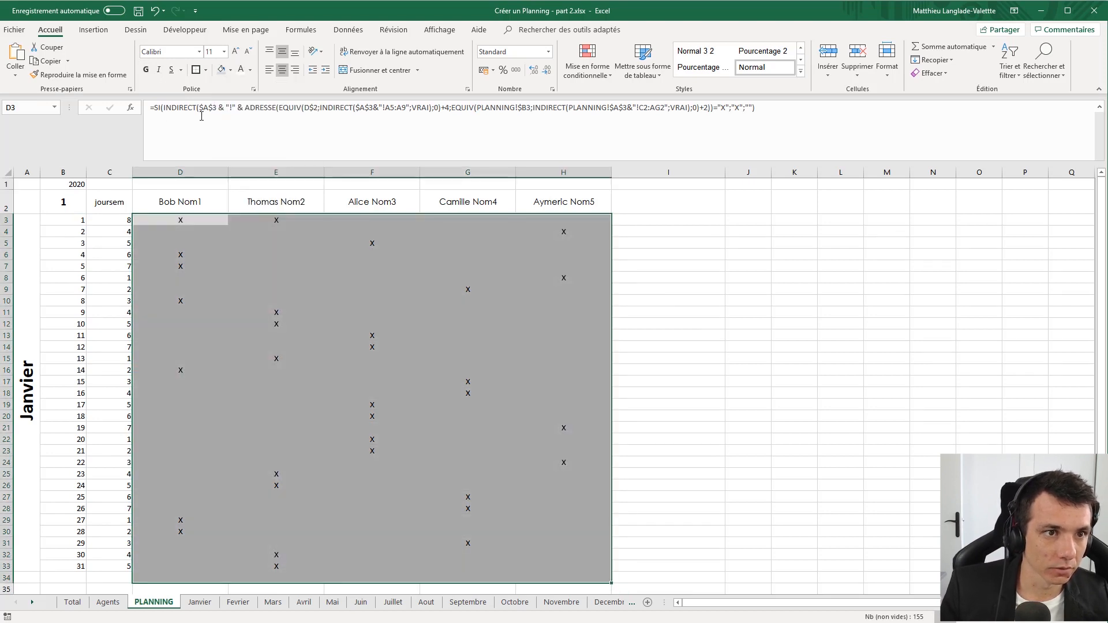
click(205, 70)
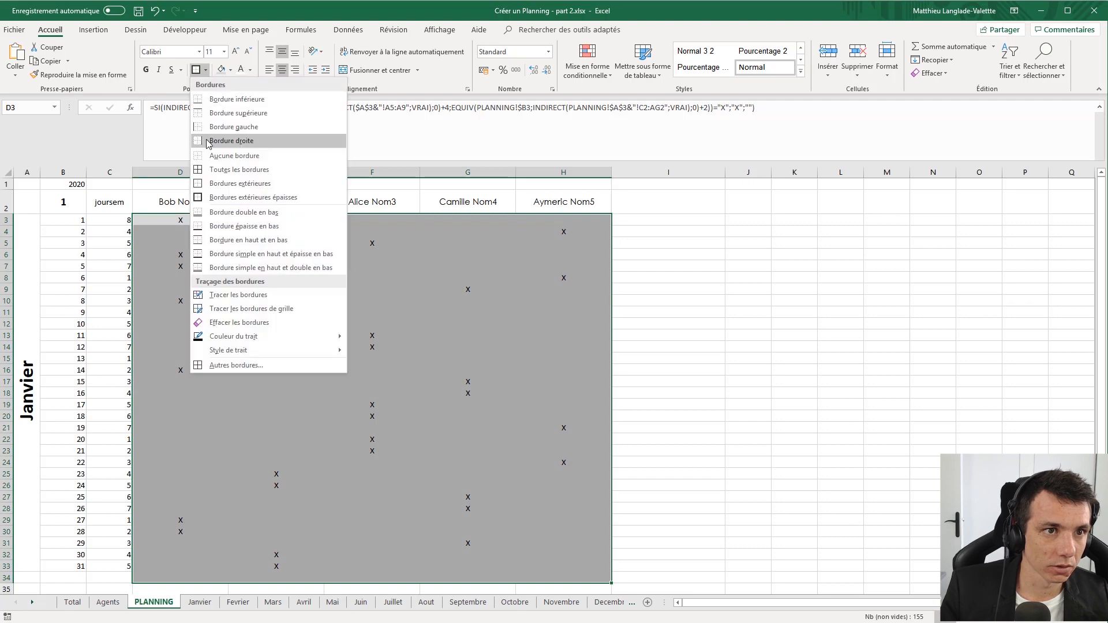
click(219, 184)
click(349, 279)
- Apply borders around every cell to the agent headers D2:H2 and the day column B2:B33
drag(546, 203, 157, 205)
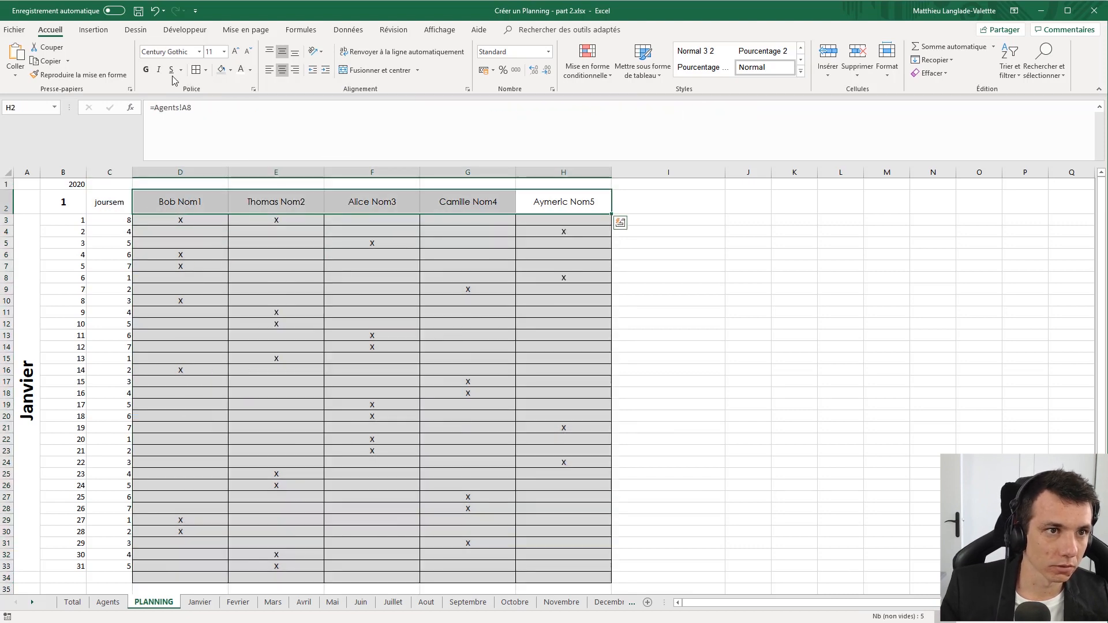
click(216, 265)
drag(75, 203, 74, 531)
scroll(186, 381, up, 2)
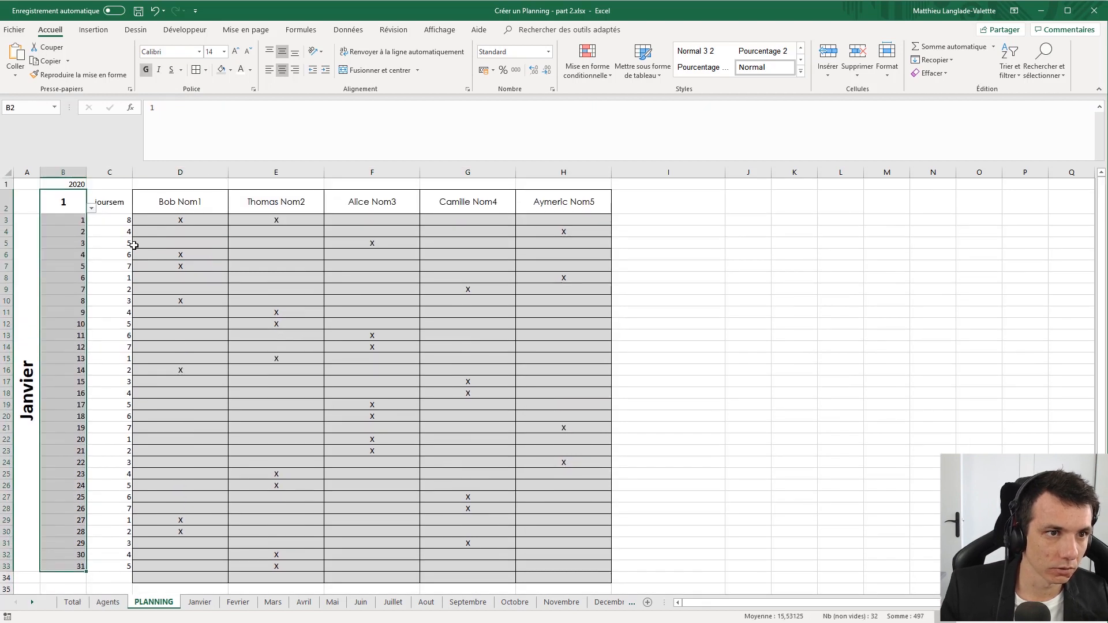
scroll(144, 407, down, 3)
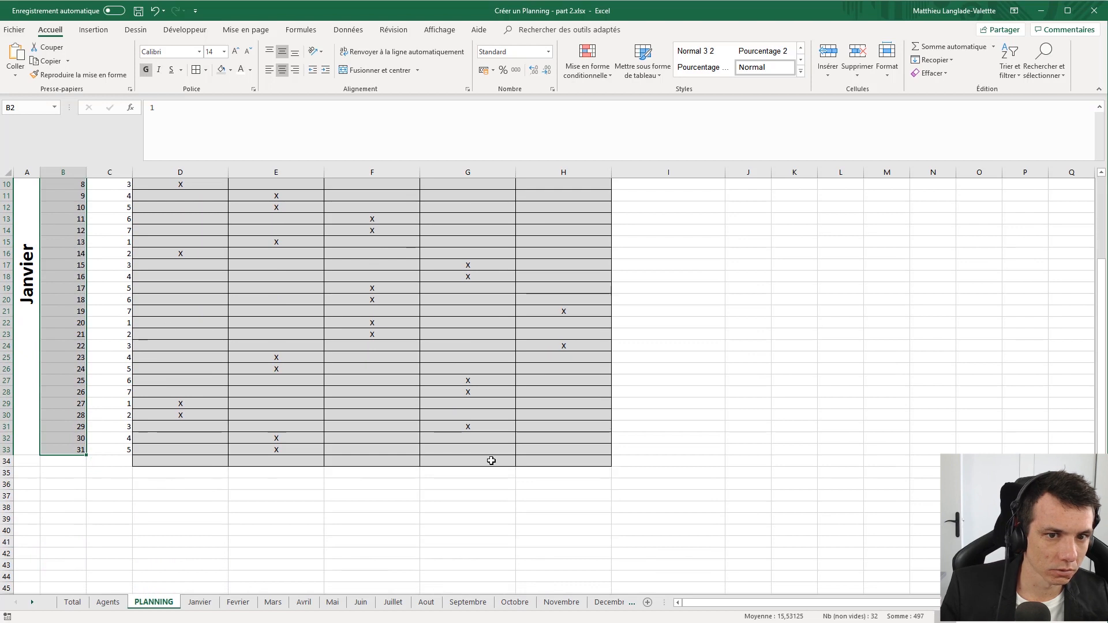
scroll(87, 462, up, 3)
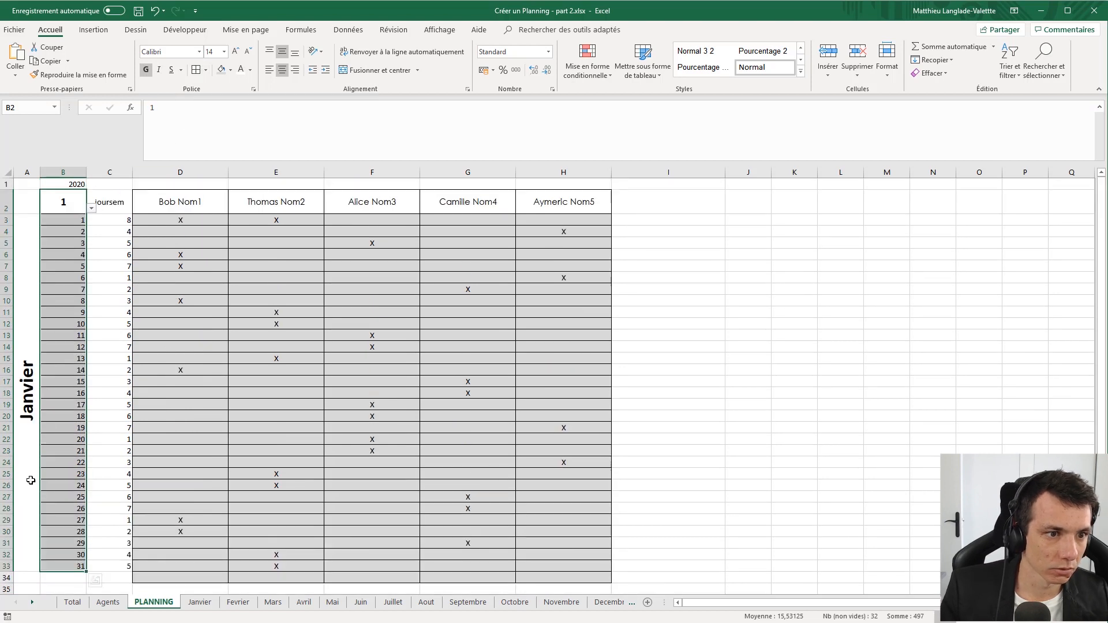
- Delete the surplus formatted row 34 beneath the planning table
right_click(11, 578)
click(42, 622)
click(277, 578)
- Apply a thick outside border to the agents' entries in D3:H33
click(565, 566)
drag(566, 567, 173, 221)
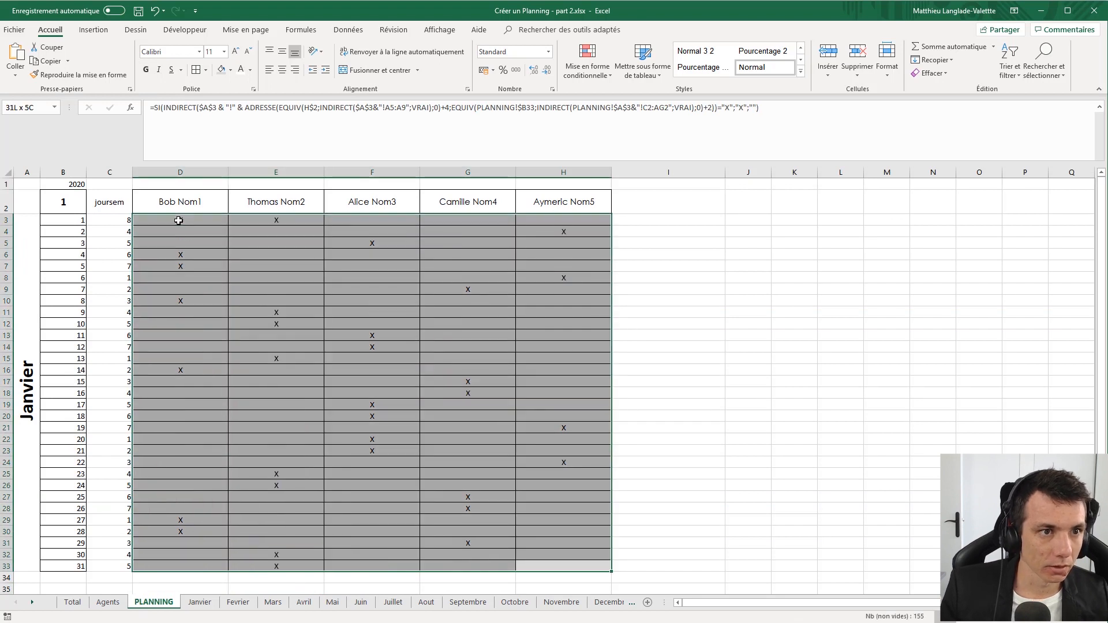
click(206, 70)
click(229, 196)
click(290, 288)
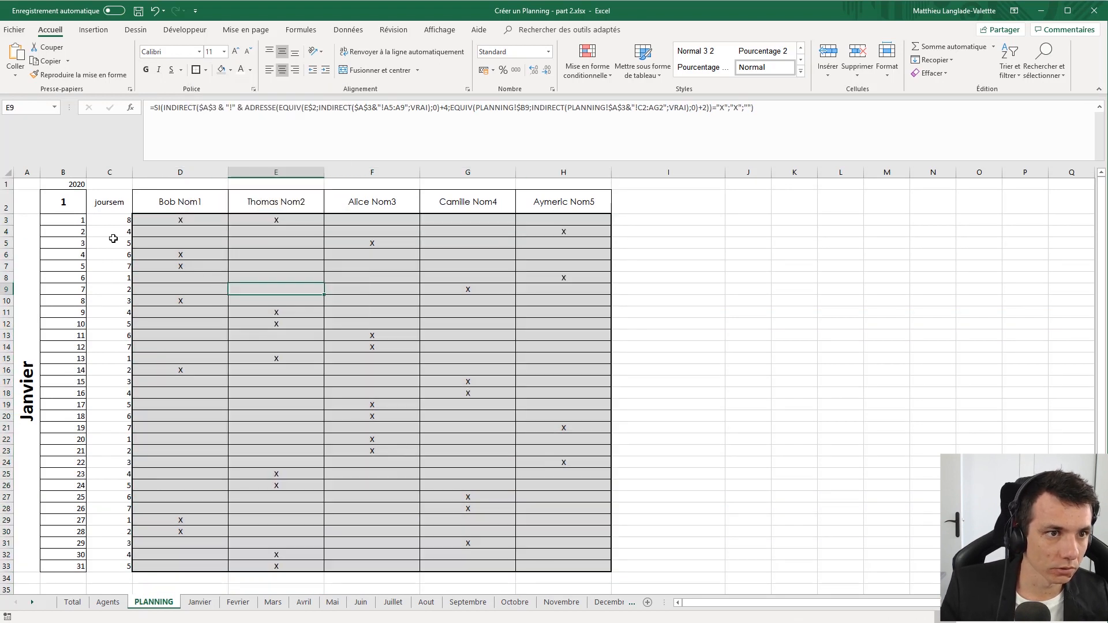
- Apply borders to the whole planning table B2:H33, with a thick outside border
click(80, 202)
shift+click(580, 565)
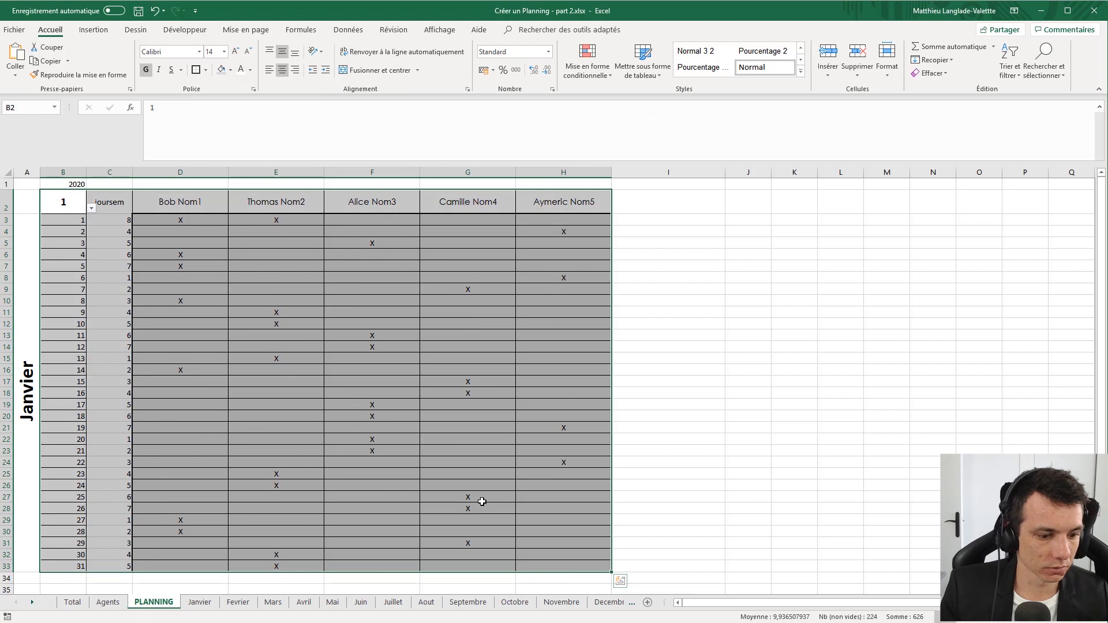
click(67, 212)
click(242, 266)
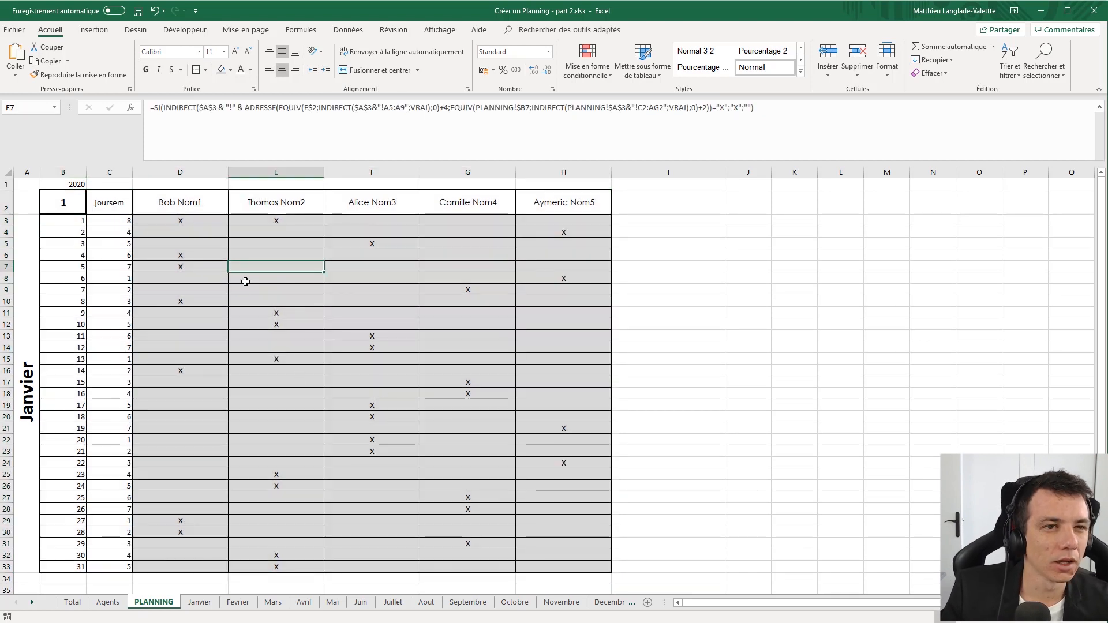
- Create a formula-based conditional formatting rule for B3:H33 with the condition =$C3>5
click(176, 220)
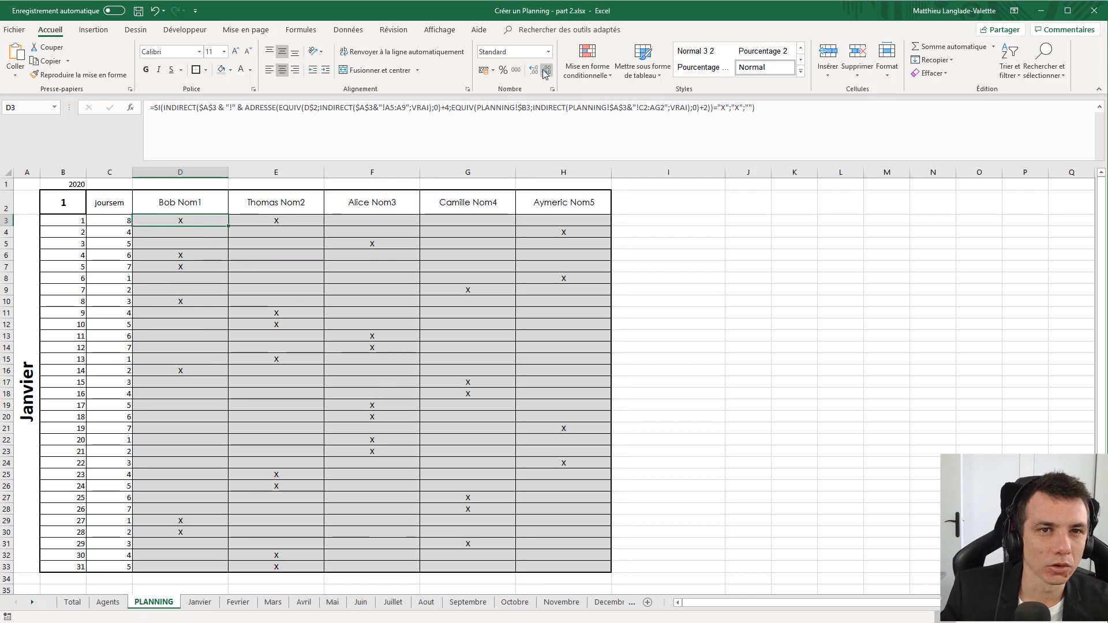
click(563, 220)
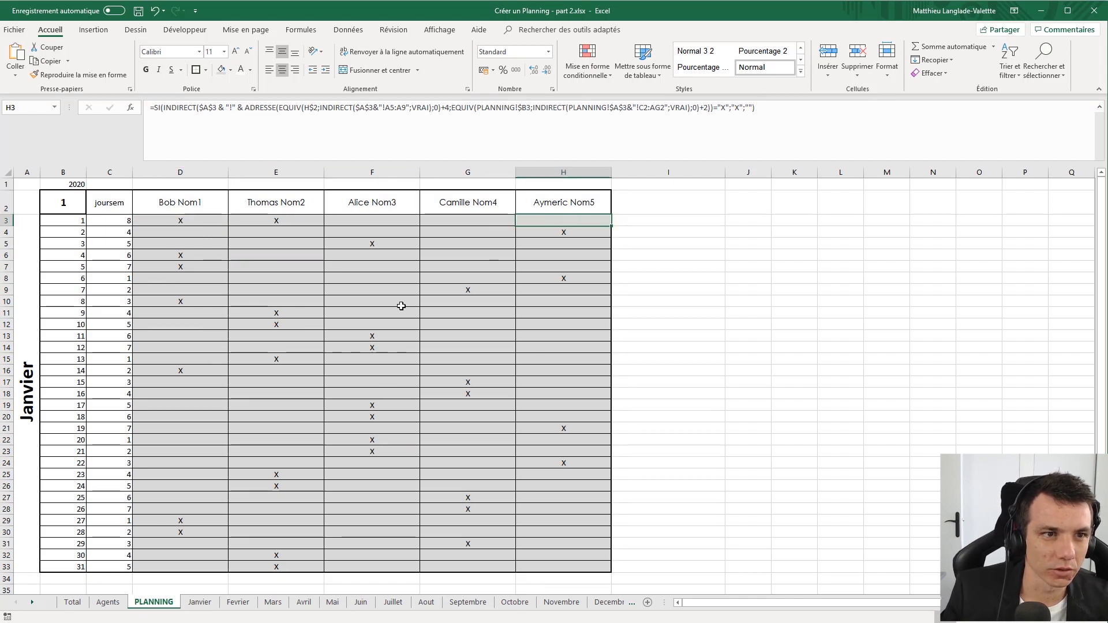
shift+click(71, 564)
click(587, 62)
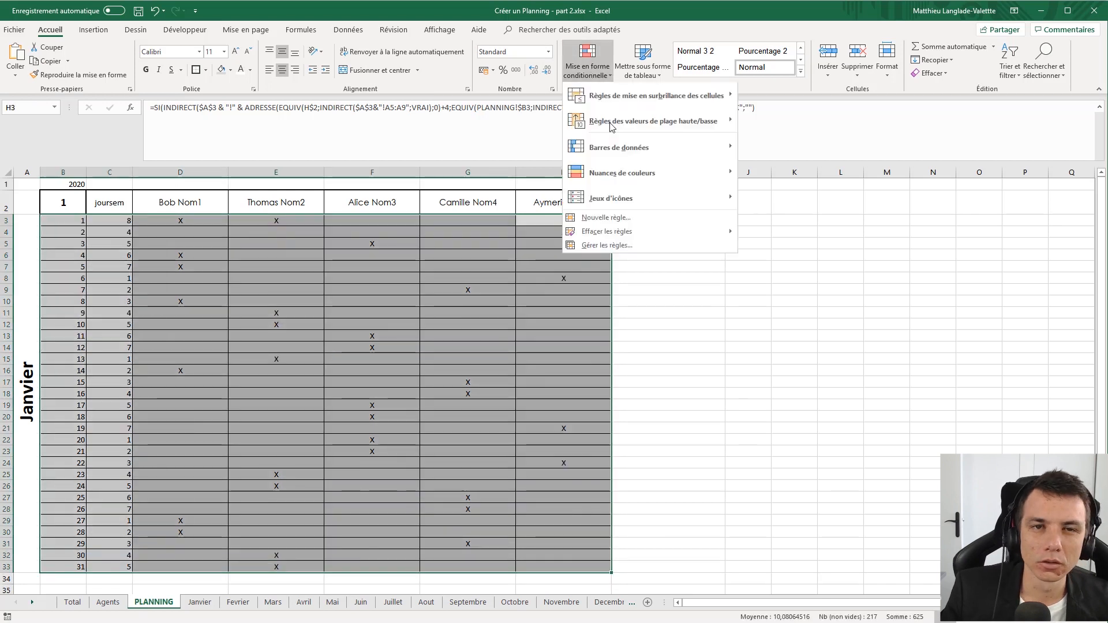
click(626, 220)
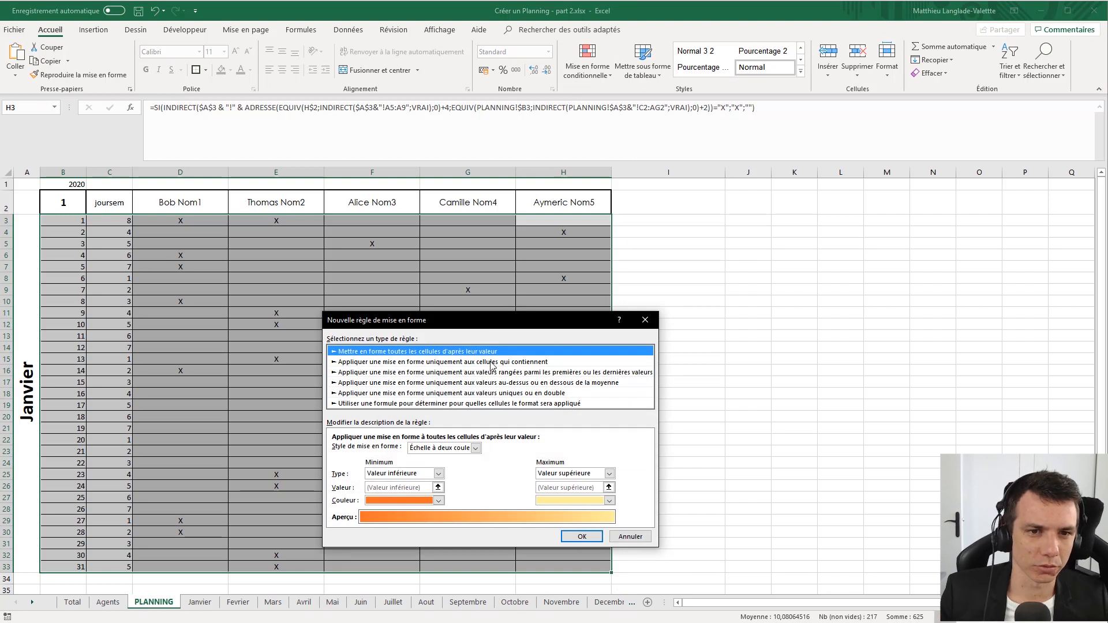
click(490, 404)
click(473, 450)
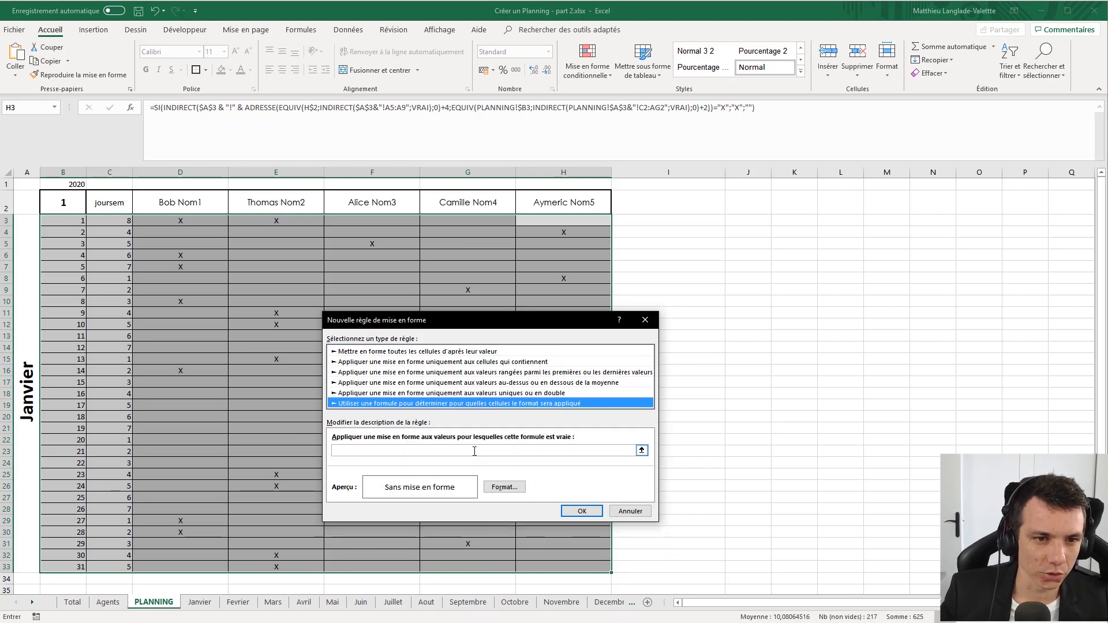
text(=)
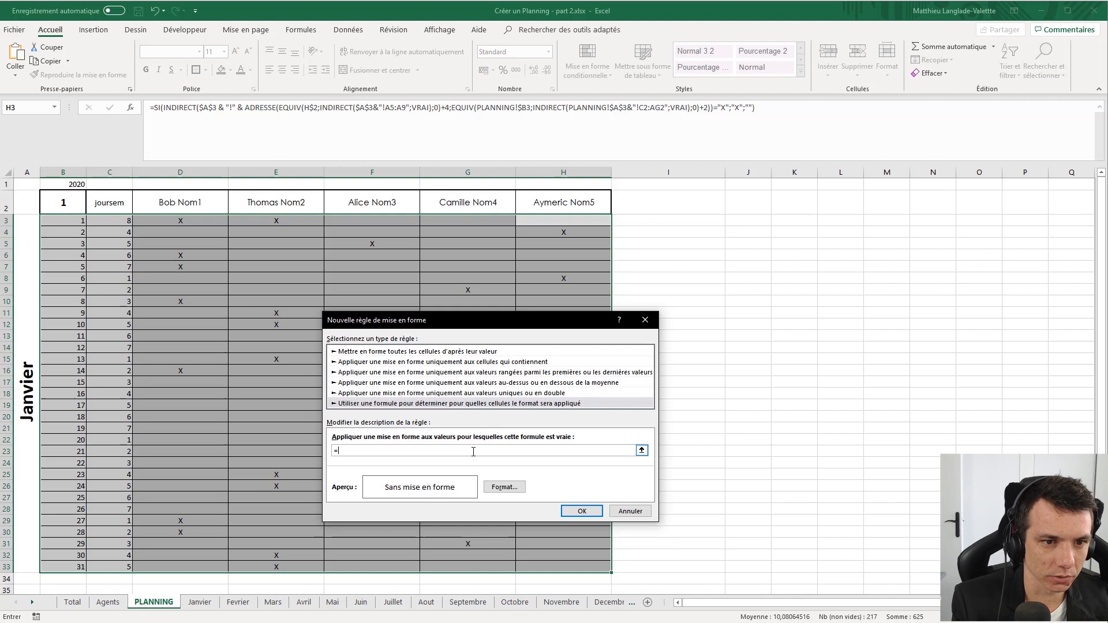
click(127, 223)
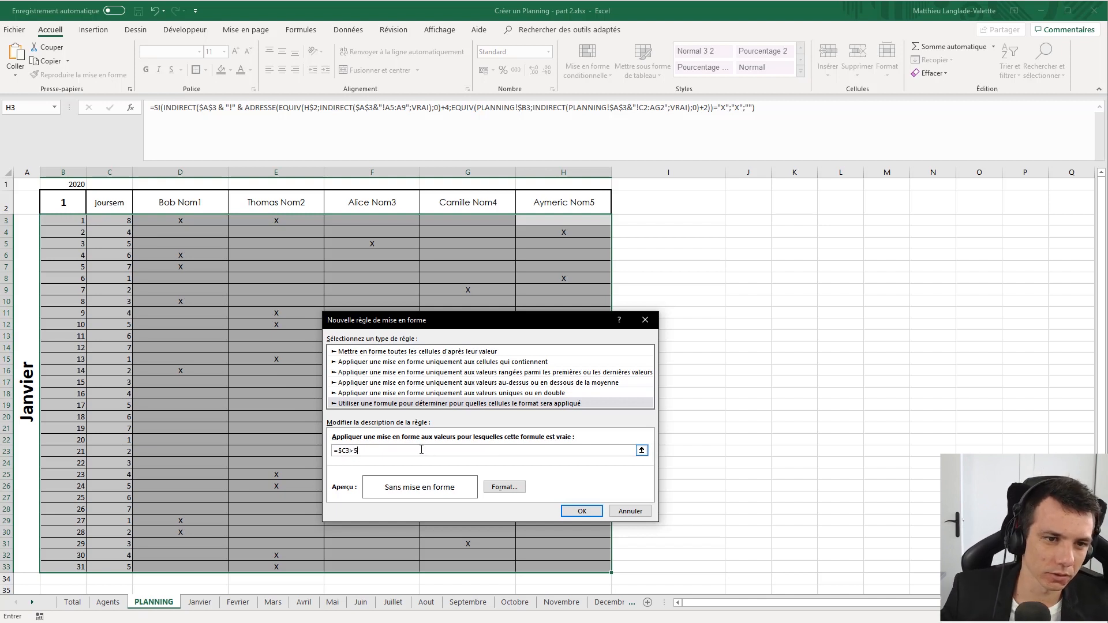
- Give the weekend and holiday rule a light blue fill and apply it to the planning table
click(504, 487)
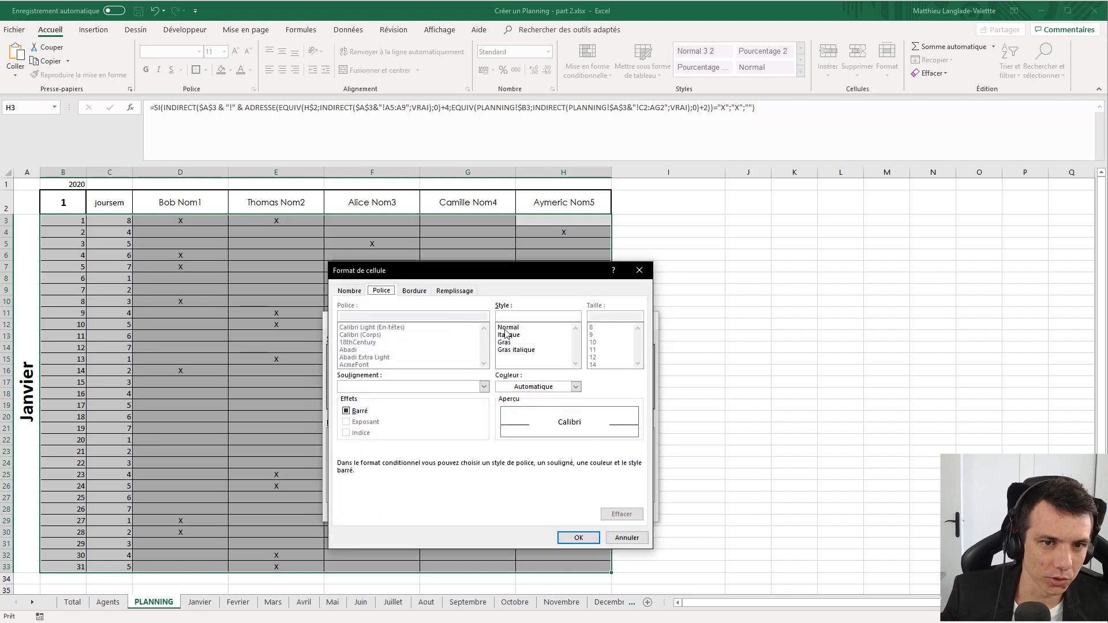
click(454, 291)
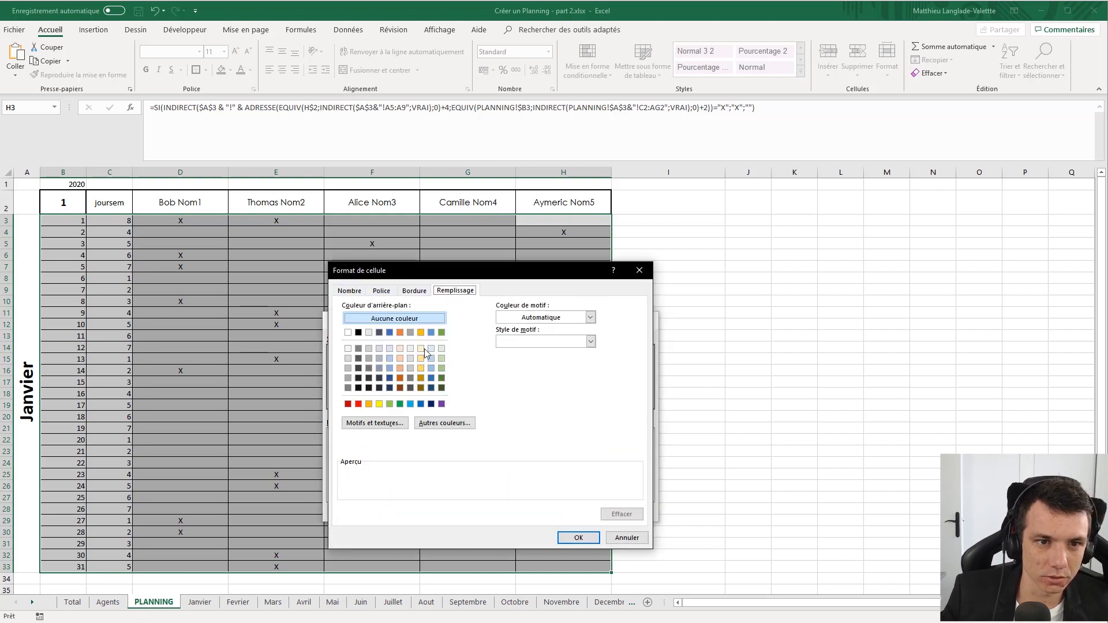
click(390, 368)
click(579, 537)
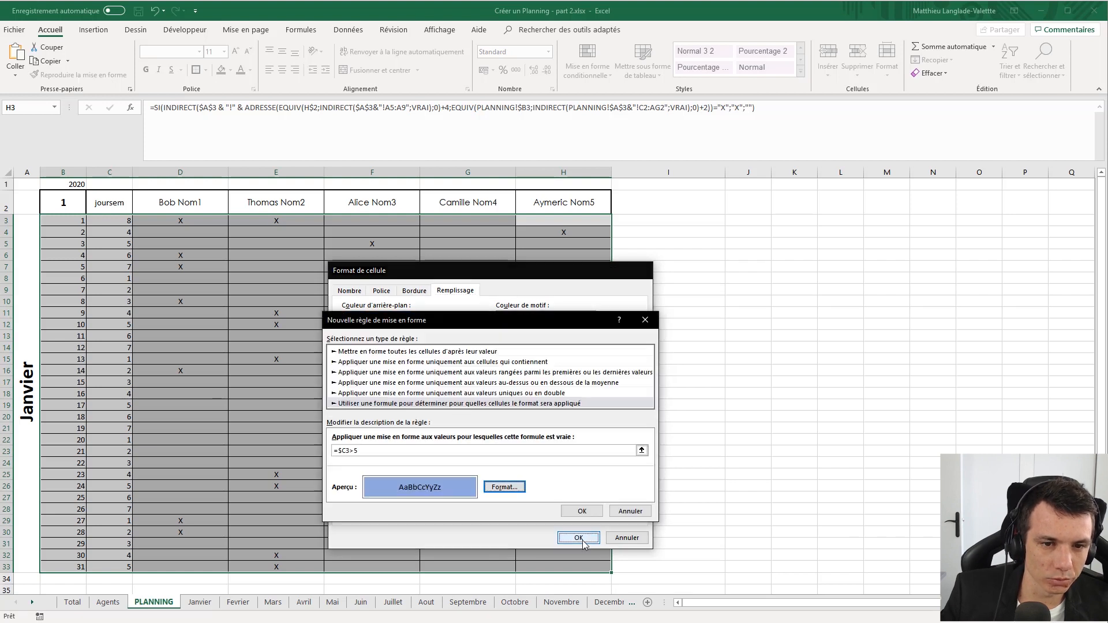
click(583, 510)
click(472, 452)
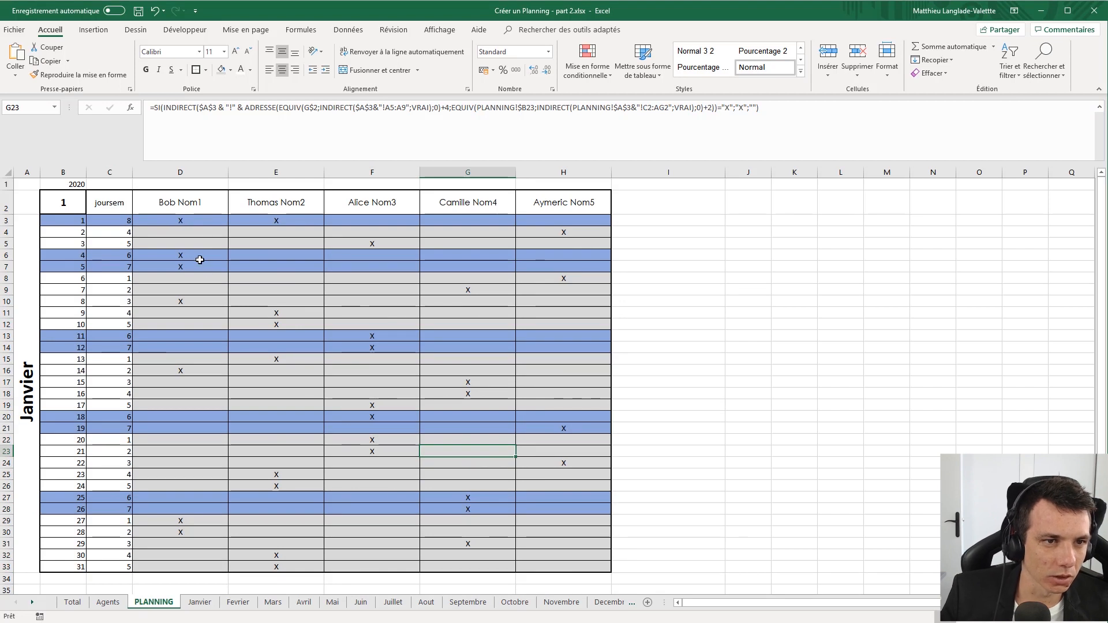
- Hide the joursem column C and slightly narrow the day column B
right_click(108, 171)
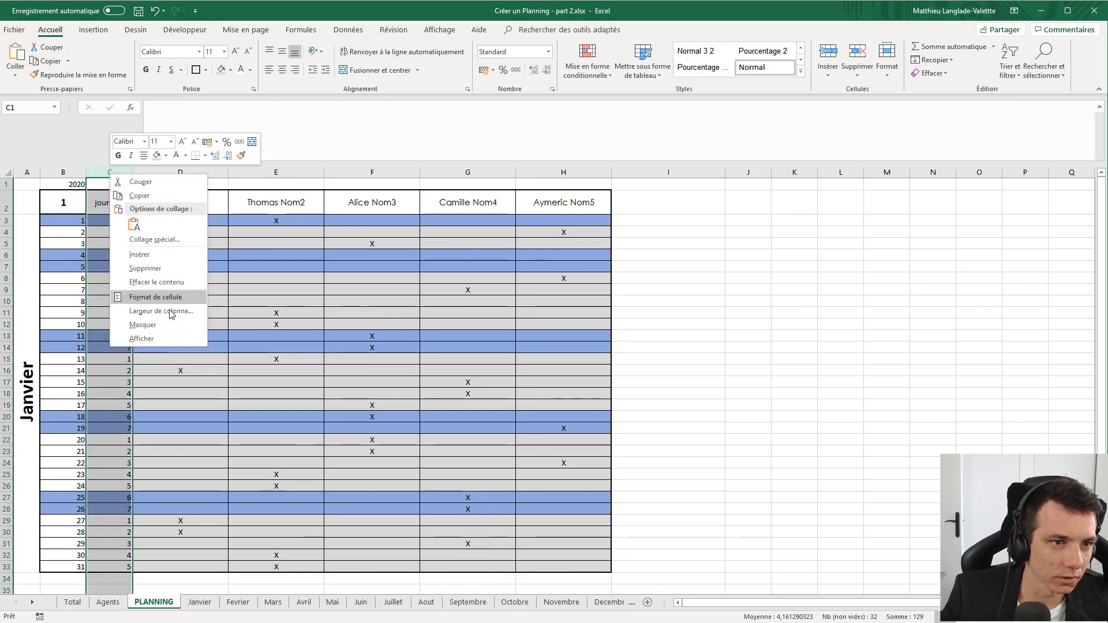
click(143, 325)
click(114, 255)
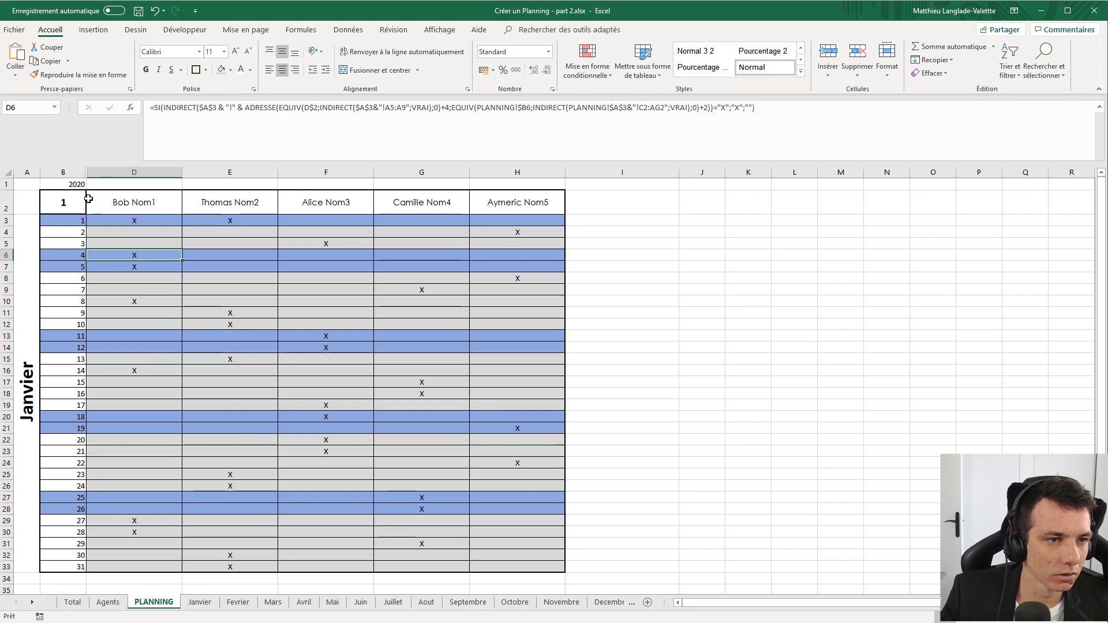
double_click(88, 172)
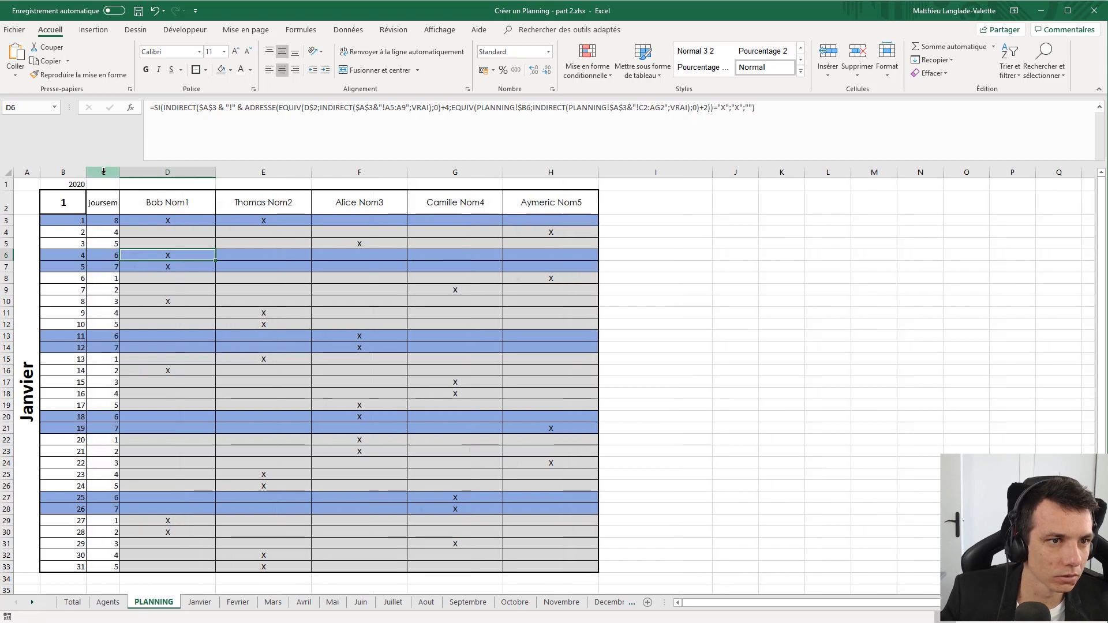
right_click(103, 172)
click(150, 325)
drag(82, 172, 76, 172)
click(144, 243)
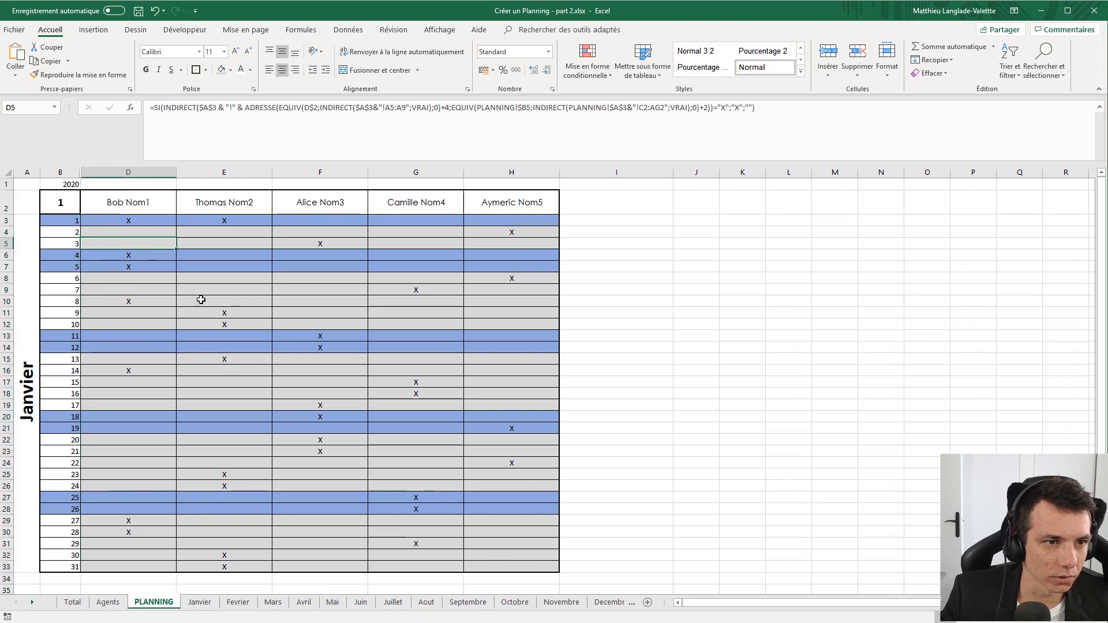
- Format the merged month label in A3 with a dark blue fill and white text
click(15, 232)
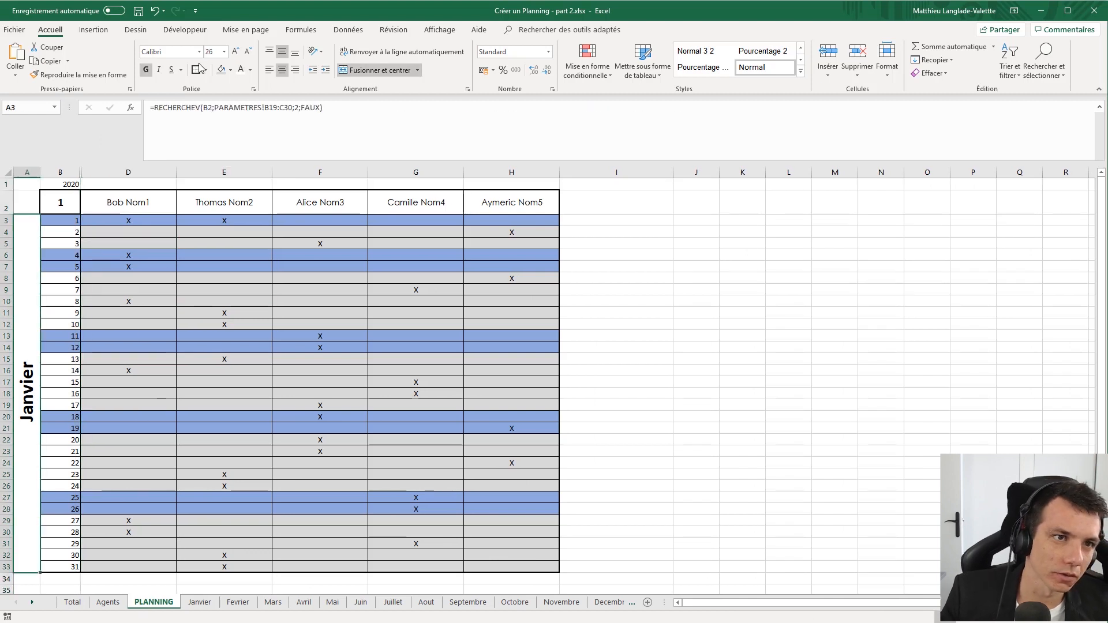
click(230, 70)
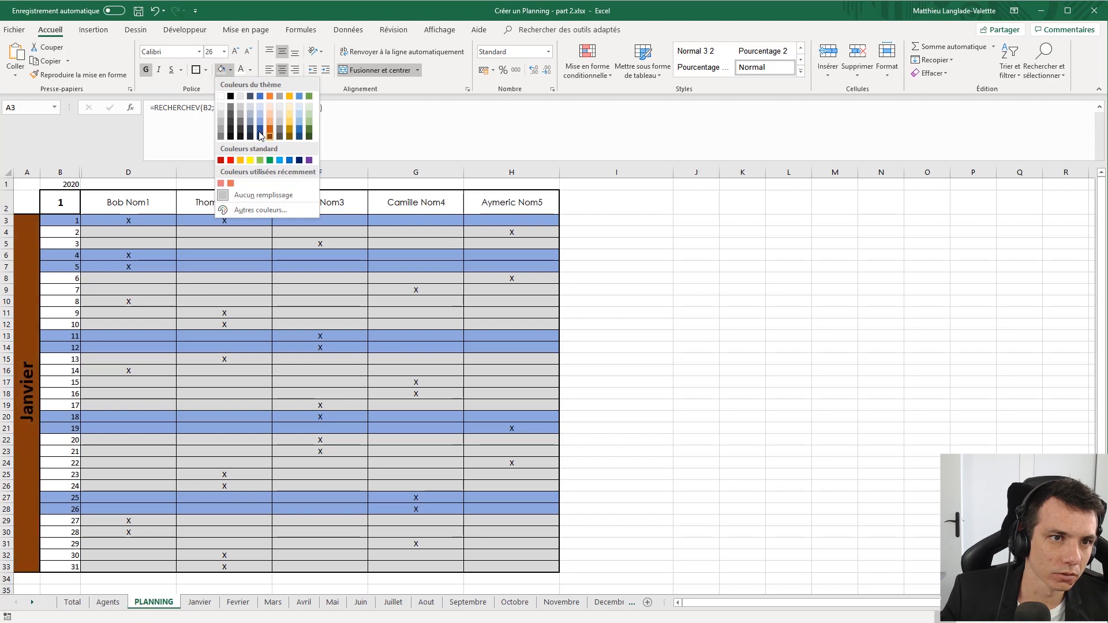
click(261, 133)
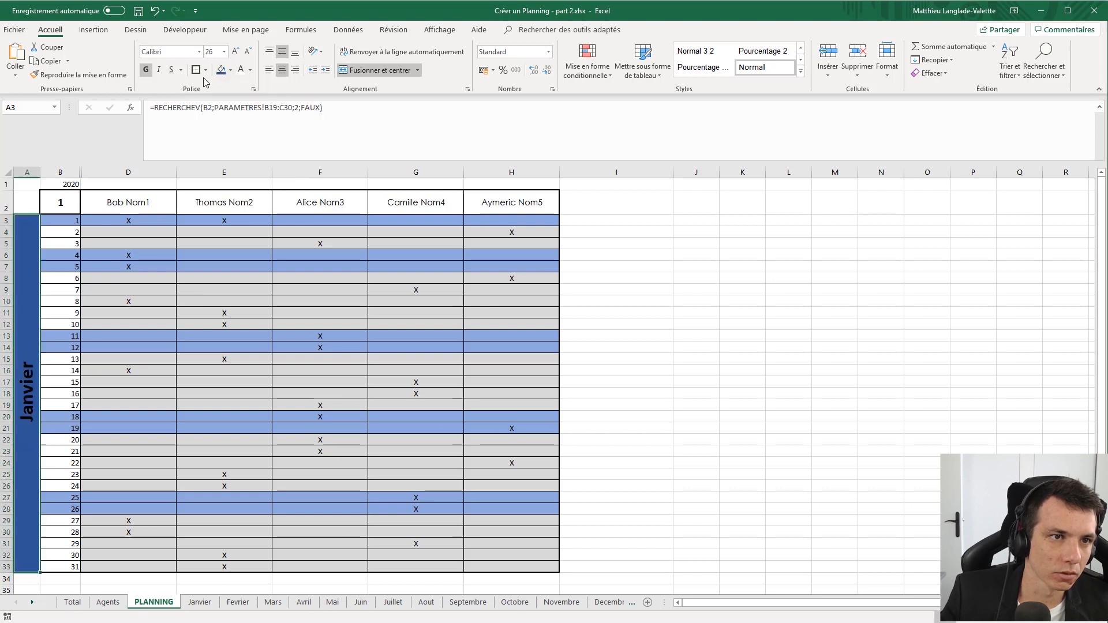
click(240, 72)
click(223, 278)
click(28, 370)
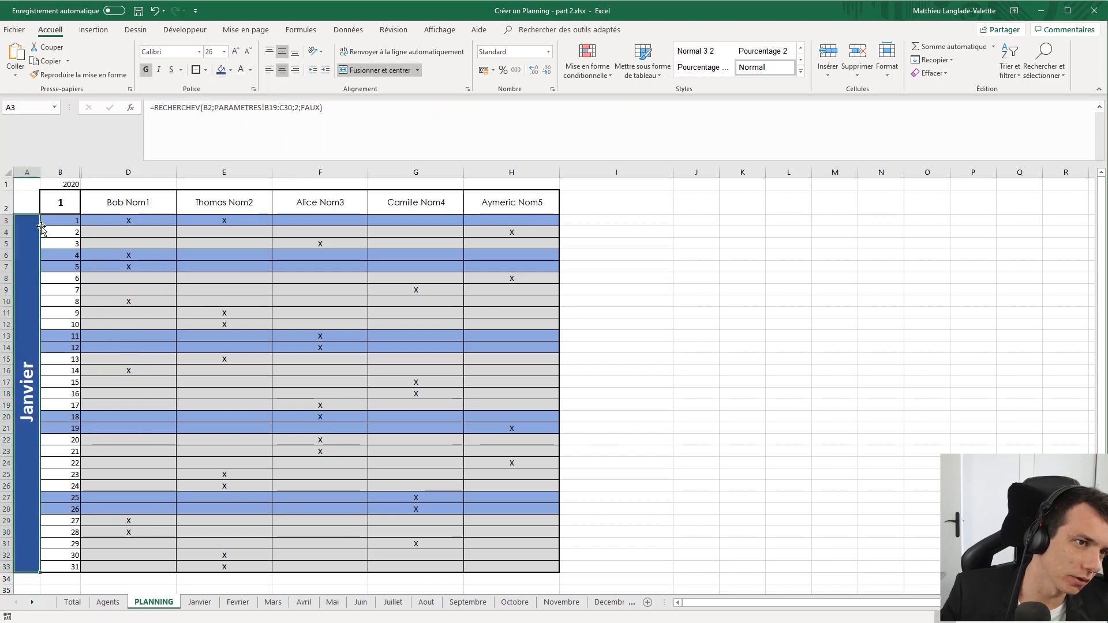
click(194, 267)
- Format the agent headers D2:H2 with a dark blue fill and white, bold, slightly larger text
drag(124, 209, 476, 203)
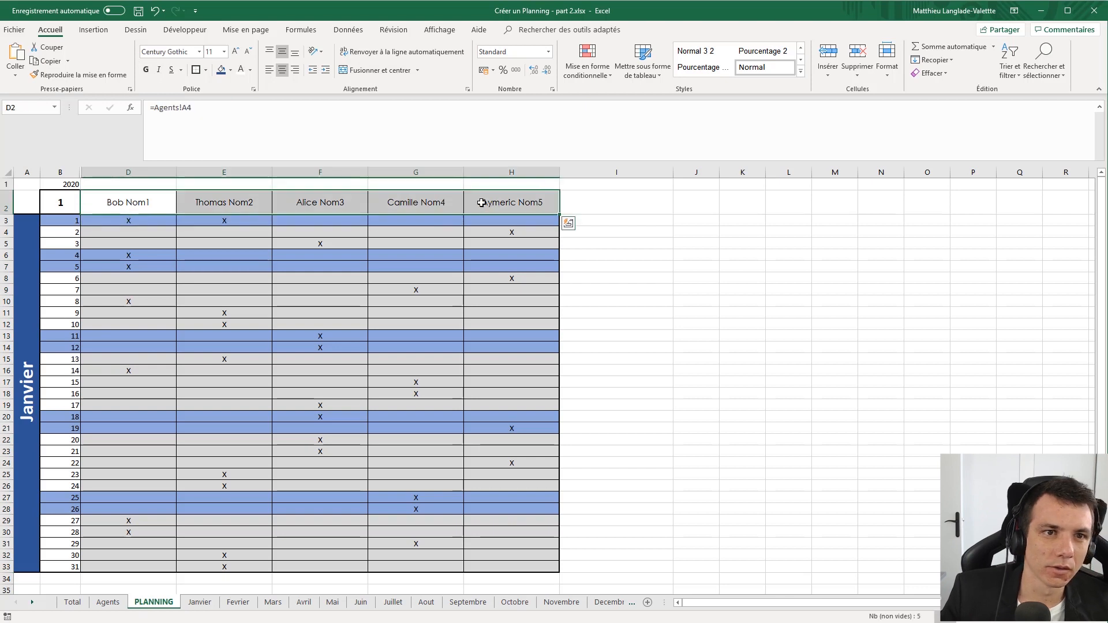
click(221, 70)
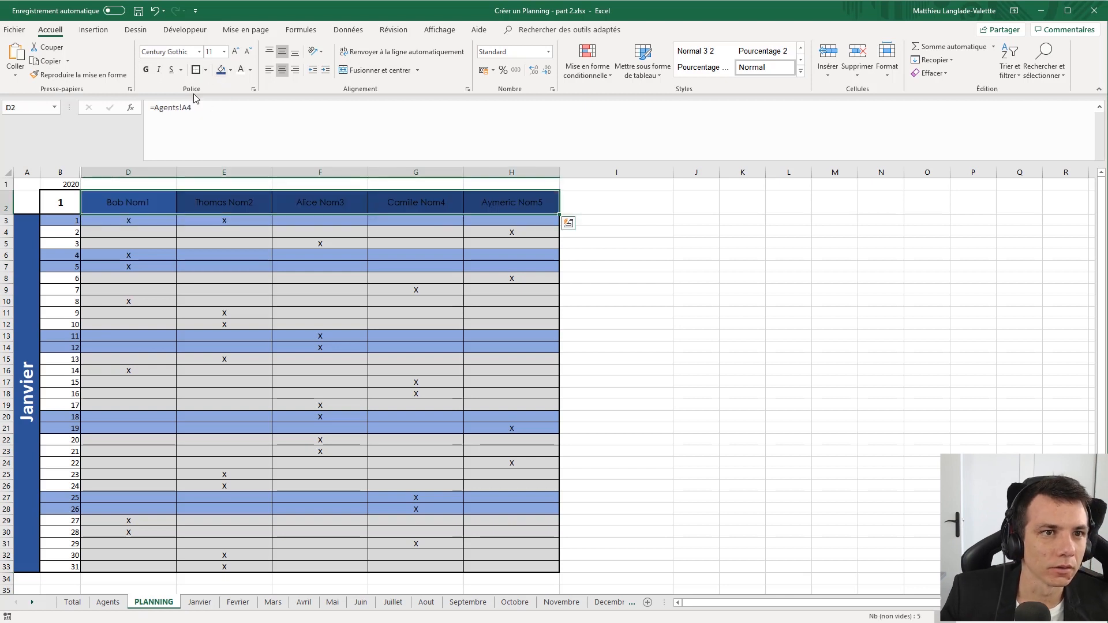
click(241, 70)
click(146, 70)
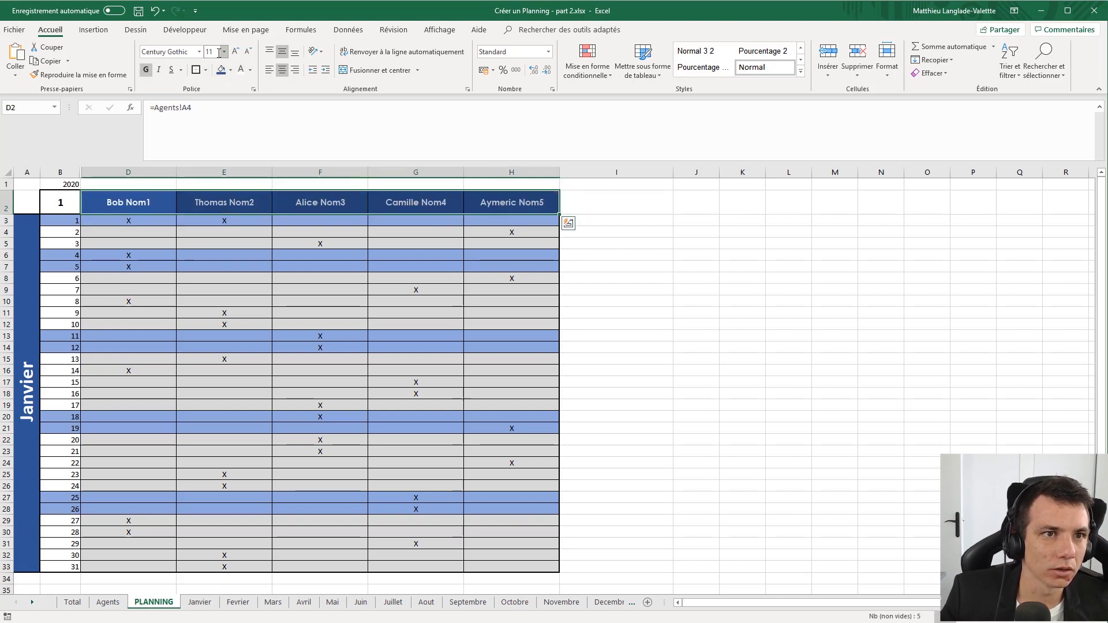
click(235, 52)
click(299, 255)
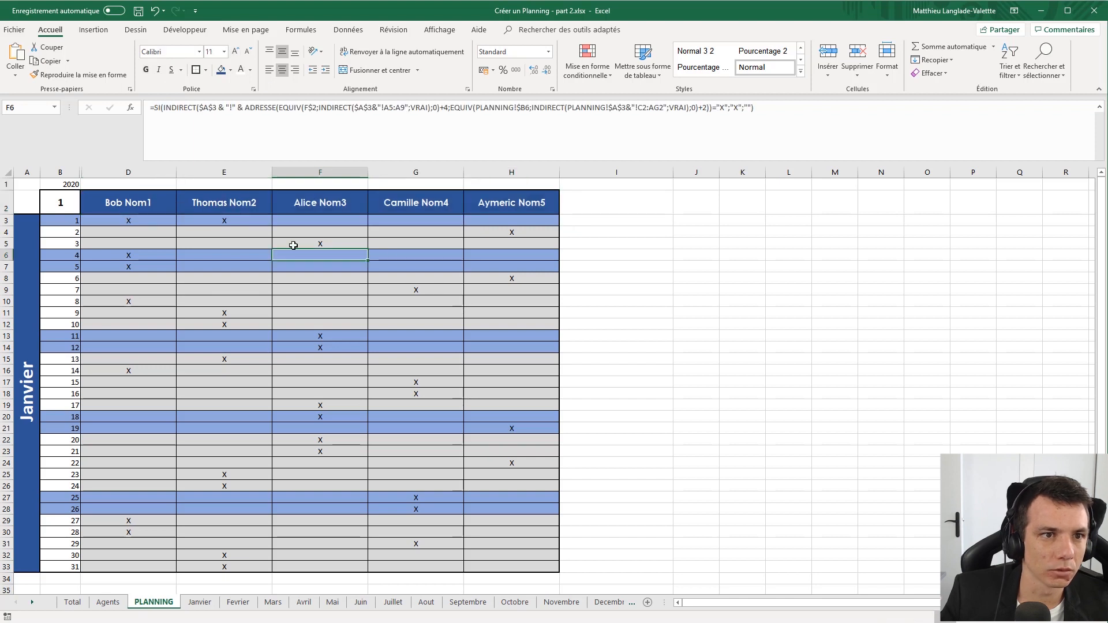
- Create a formula-based conditional formatting rule for the agents' entries D3:H33 with the condition =$D$3="X"
click(191, 231)
drag(132, 222, 517, 567)
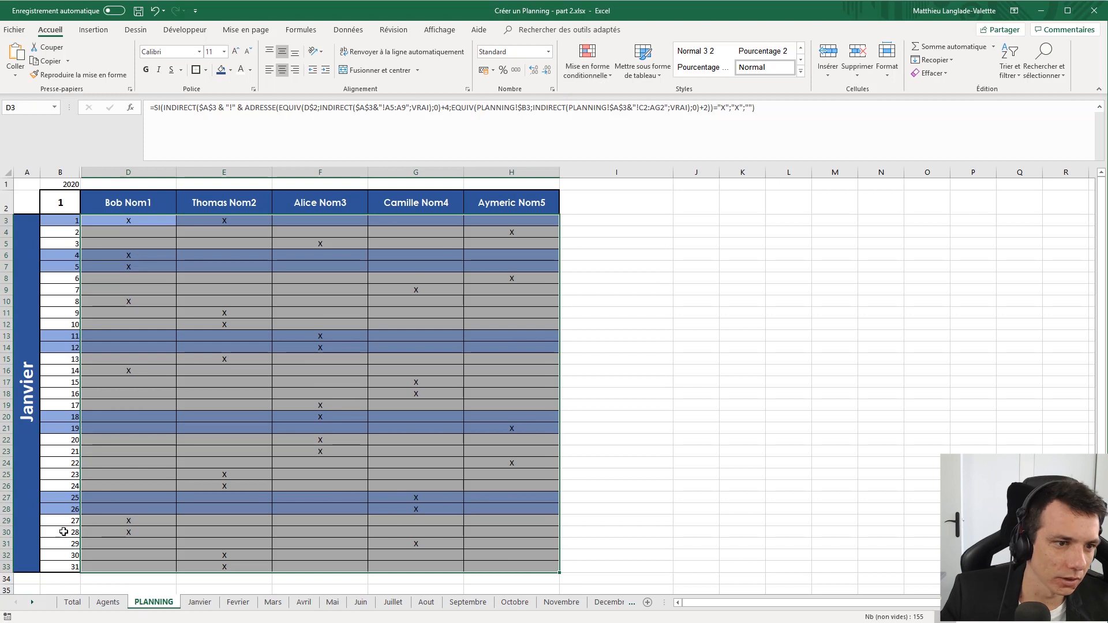
click(587, 63)
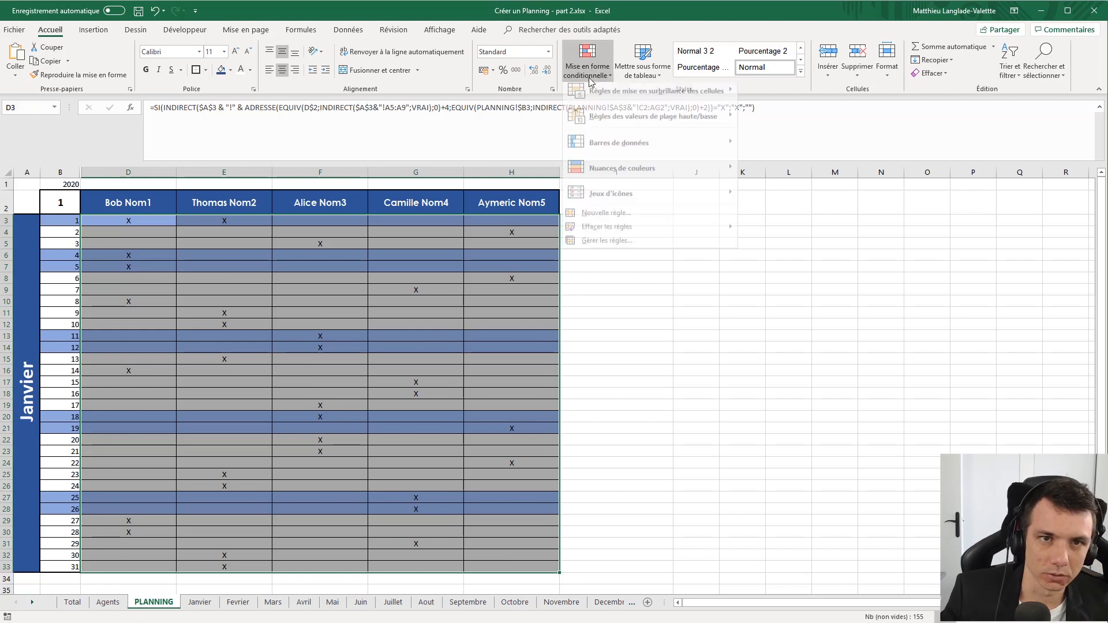
click(606, 219)
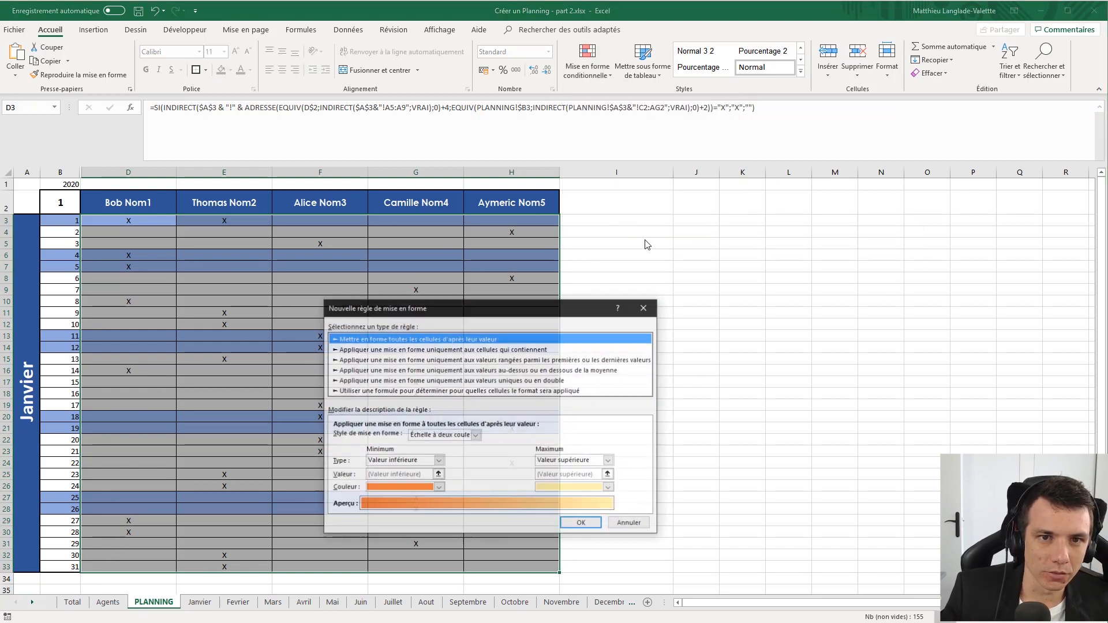
click(373, 391)
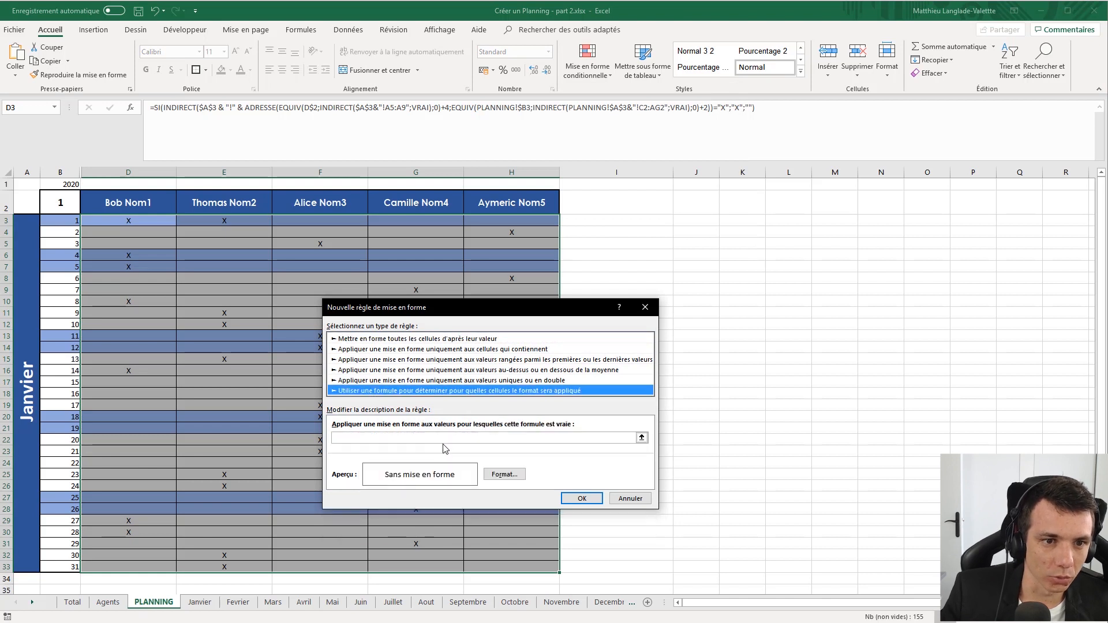
click(474, 439)
text(=)
click(155, 225)
text(=)
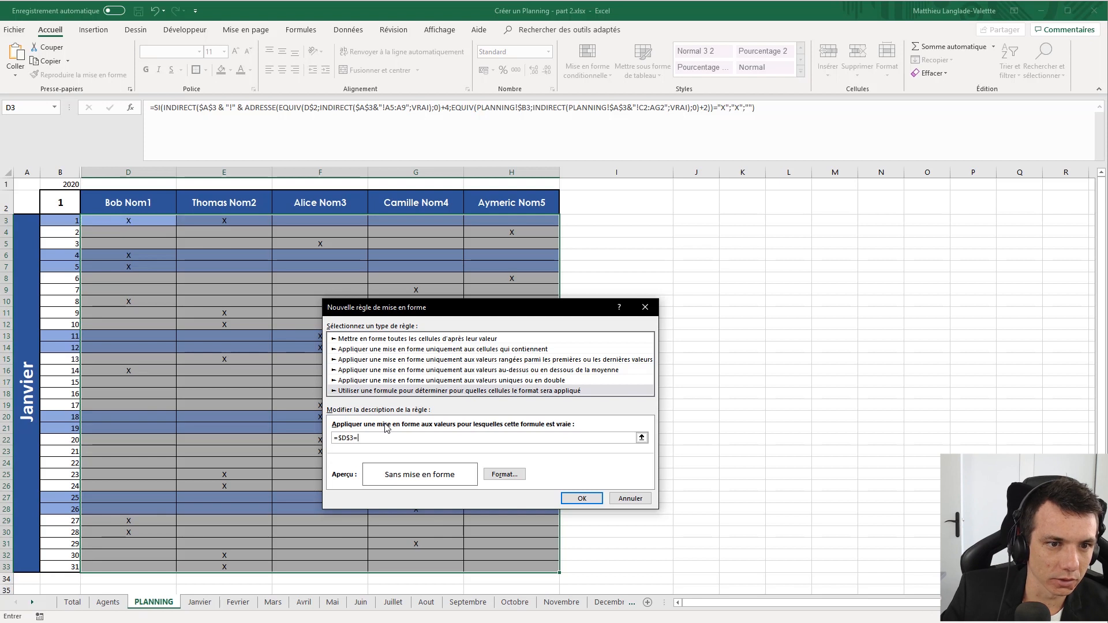
- Set the X rule's format to bold text on a green fill and apply it
click(504, 474)
click(386, 278)
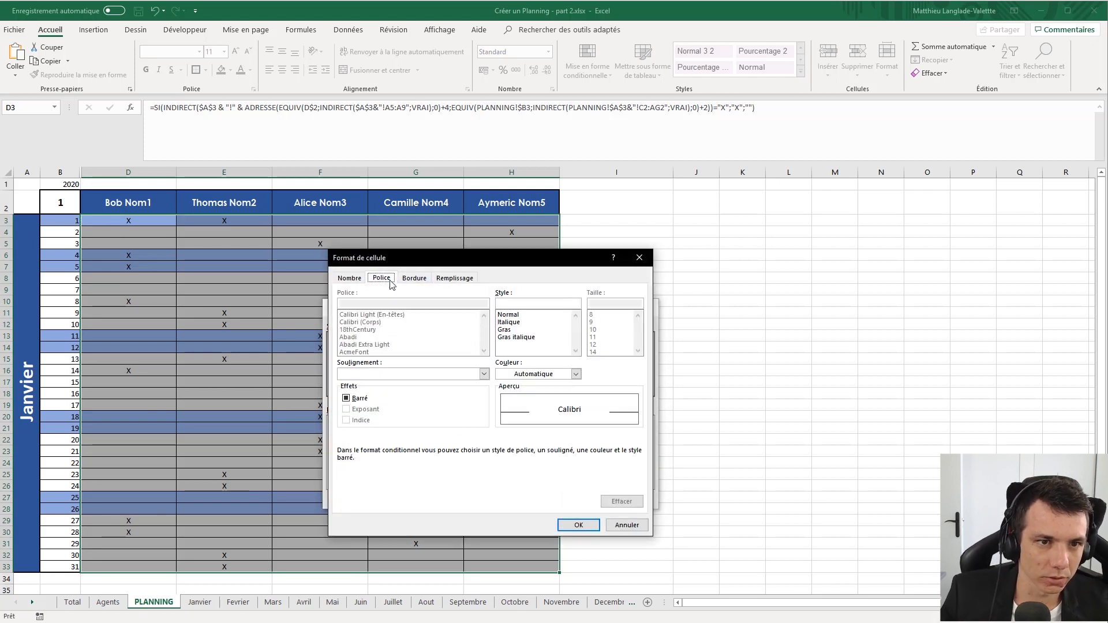
click(517, 330)
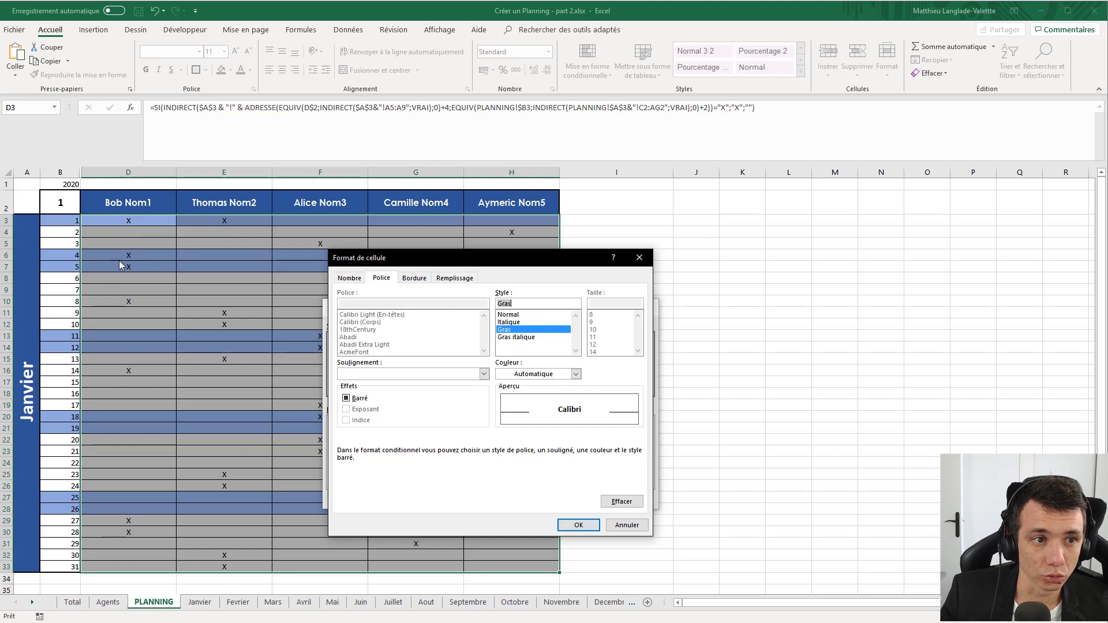
click(412, 284)
click(386, 283)
click(452, 279)
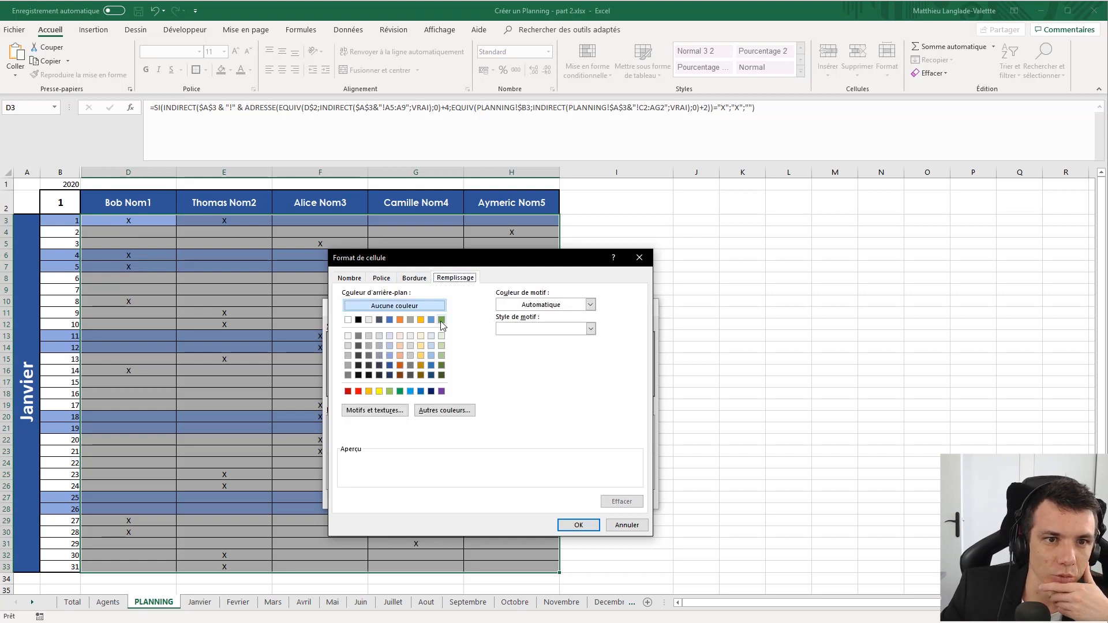
click(441, 320)
click(577, 525)
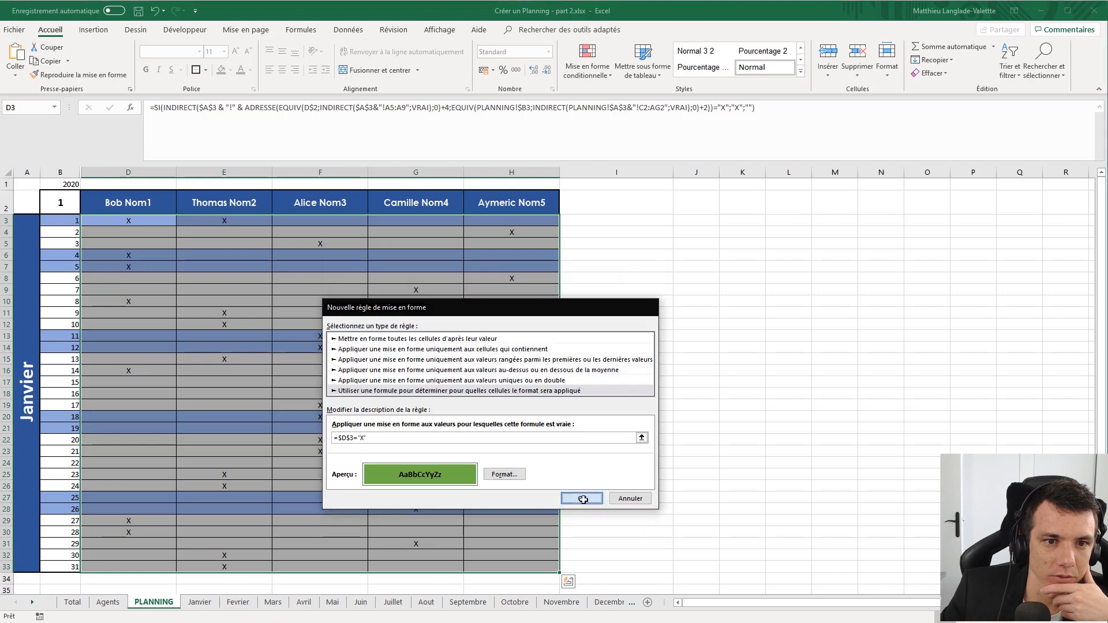
click(577, 496)
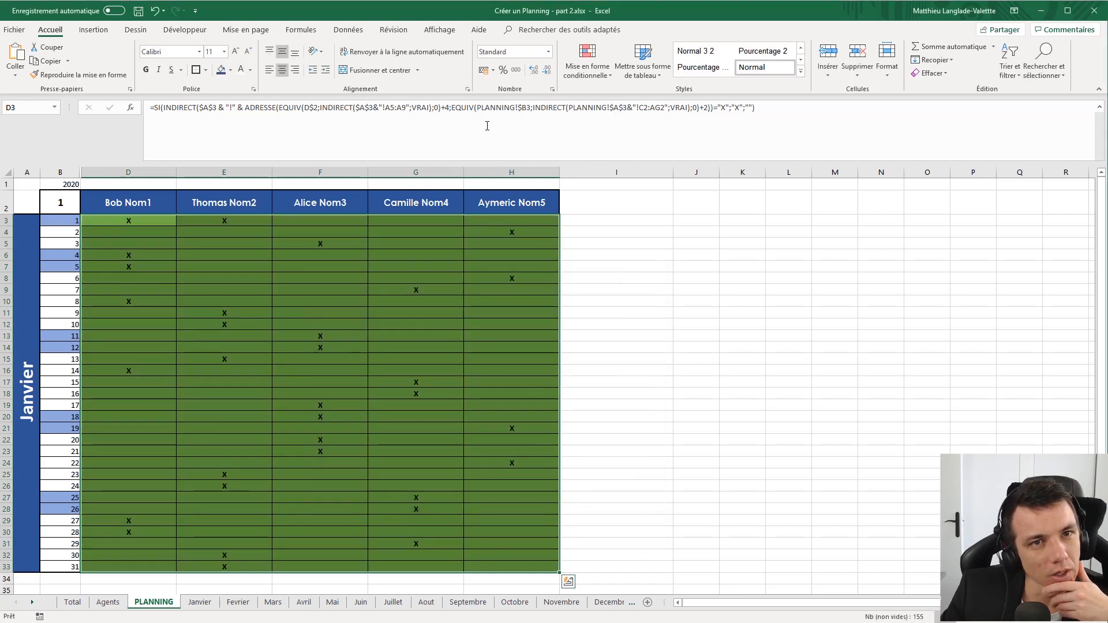
- Change the green rule's formula to the relative reference =D3="X" and apply it to D3:H33
click(587, 63)
click(595, 253)
double_click(405, 391)
click(353, 438)
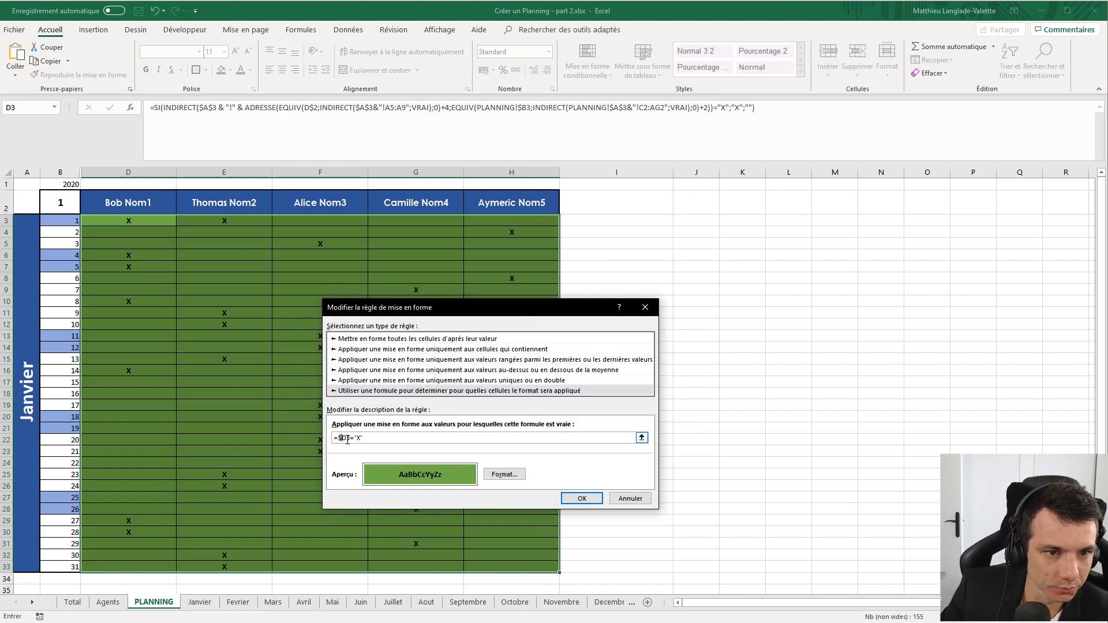
key(Return)
click(657, 480)
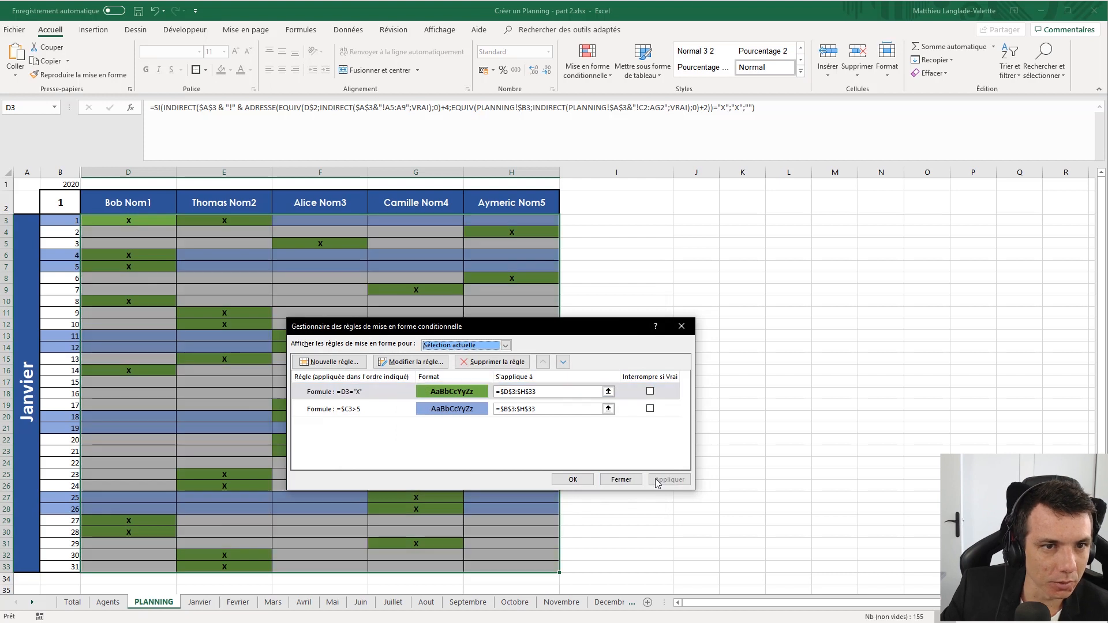
- Confirm the conditional formatting rules and narrow the agent columns D to H to one equal width
click(573, 479)
click(482, 453)
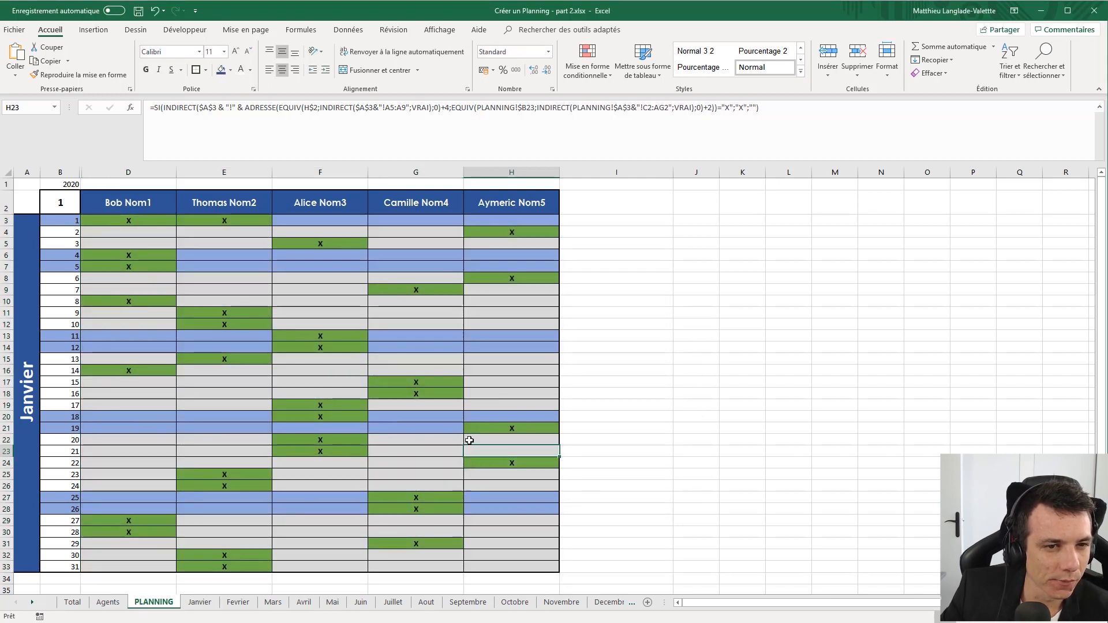
click(354, 321)
drag(173, 171, 543, 173)
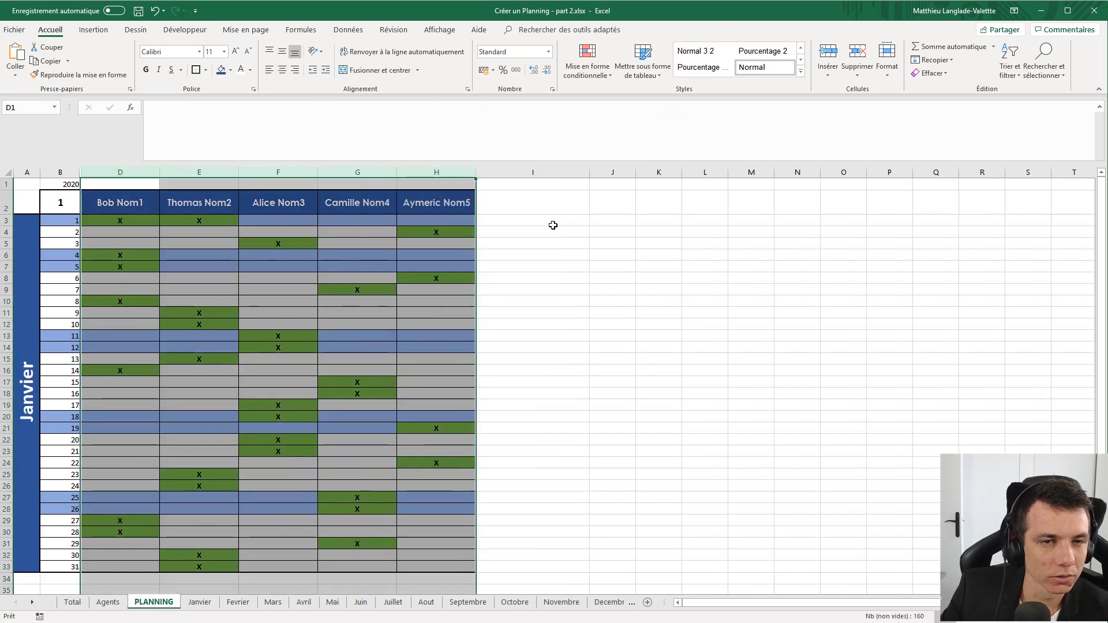
click(545, 231)
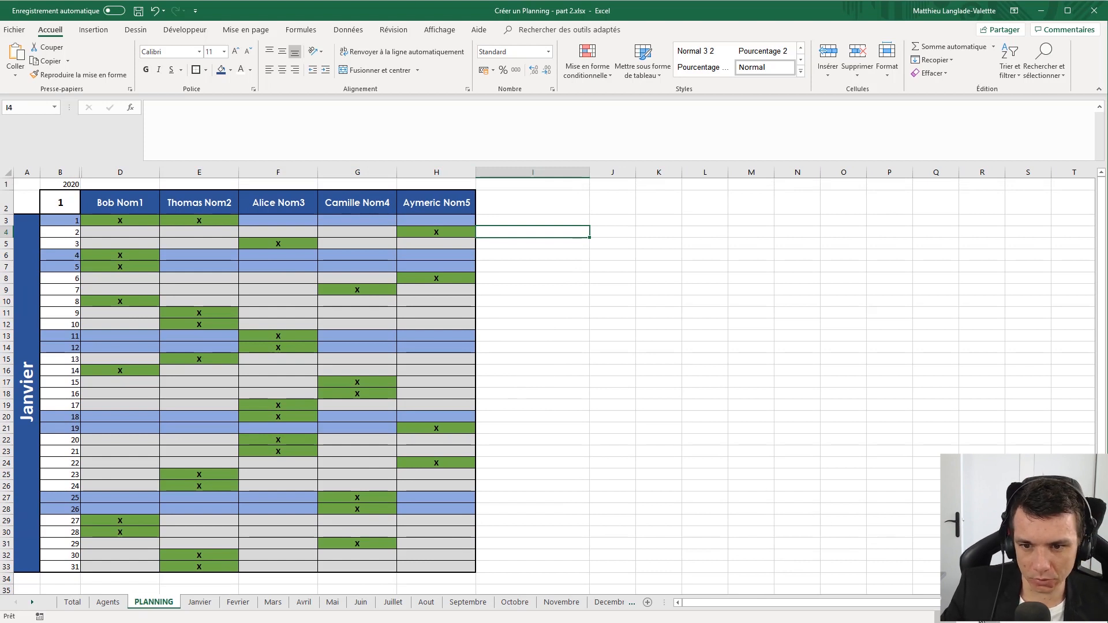
- Switch to page break preview and extend page 1 to include all agent columns through H
click(981, 621)
click(380, 399)
scroll(348, 399, up, 3)
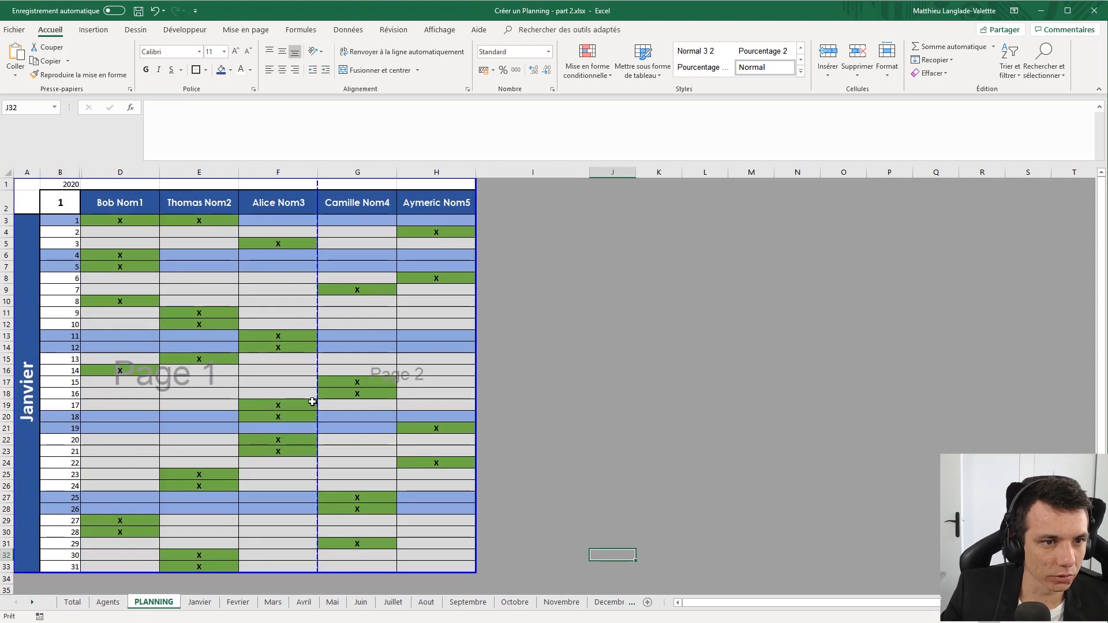
drag(317, 396, 472, 396)
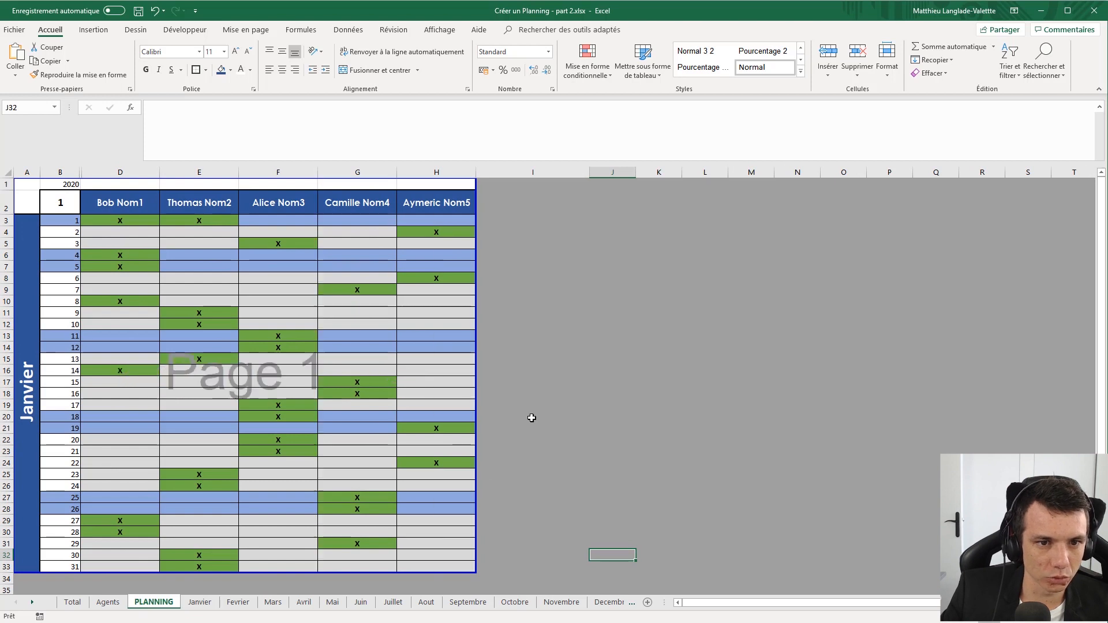
click(428, 421)
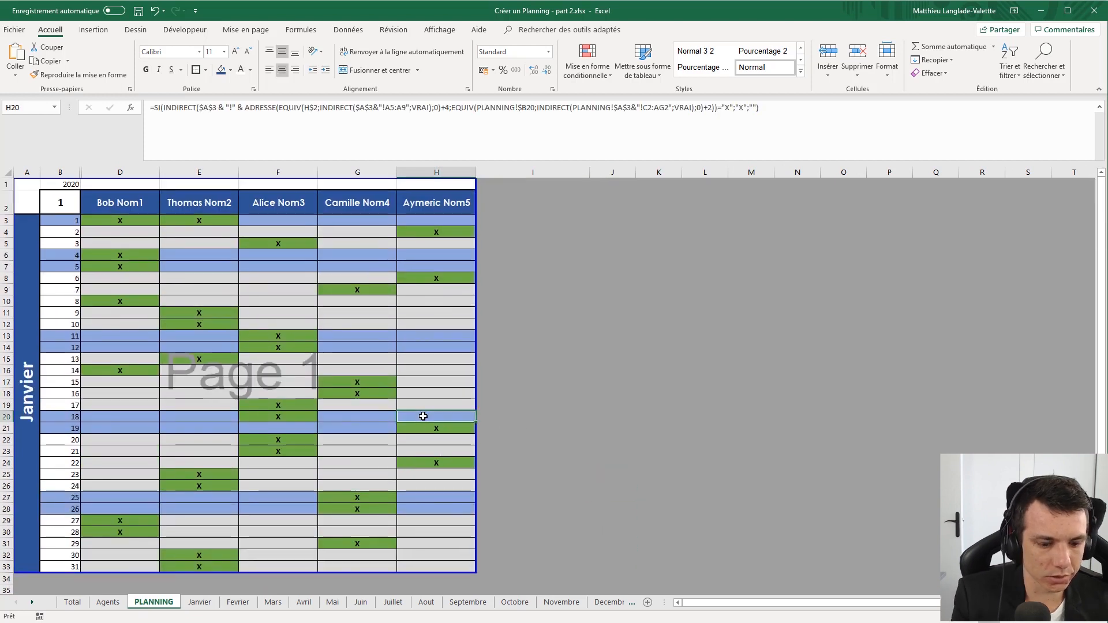
- Check how the planning table fills the portrait page in the print preview
key(ctrl+p)
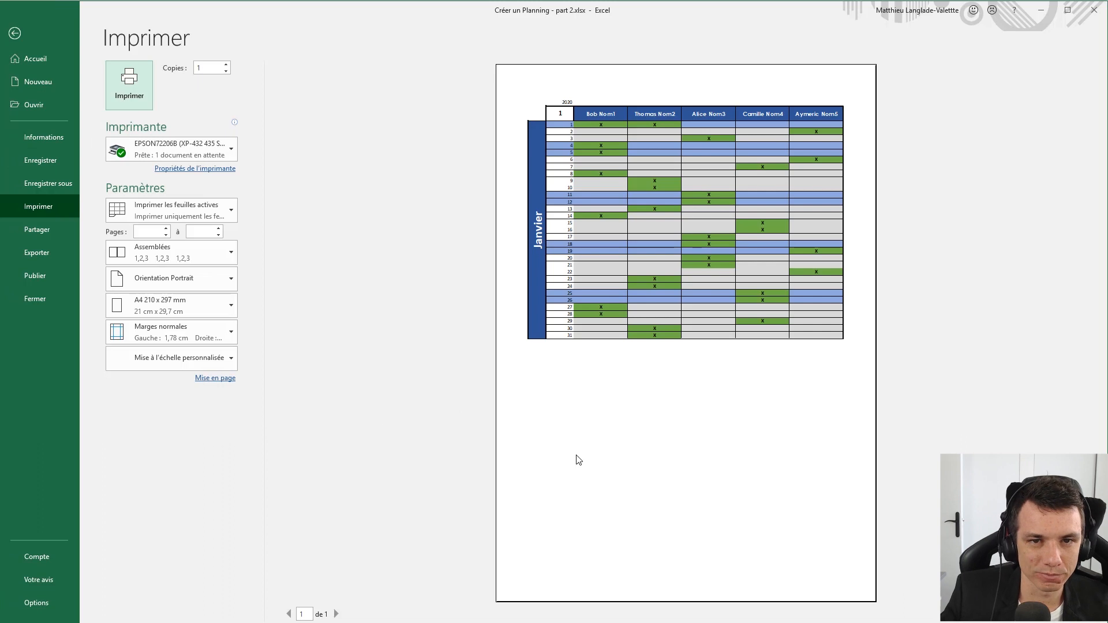
click(414, 456)
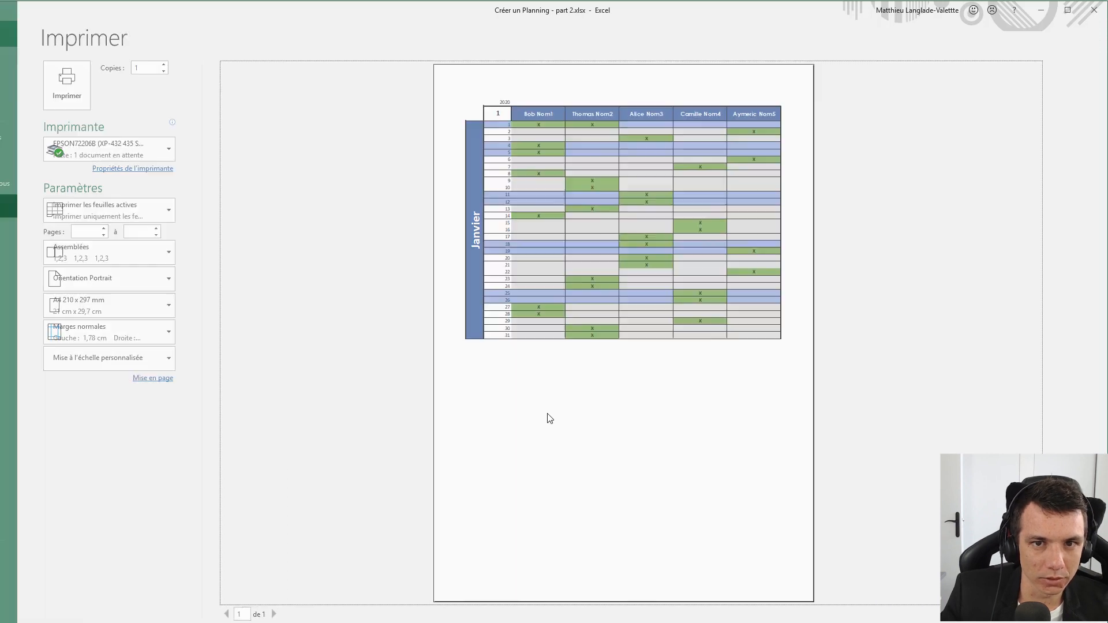
key(Escape)
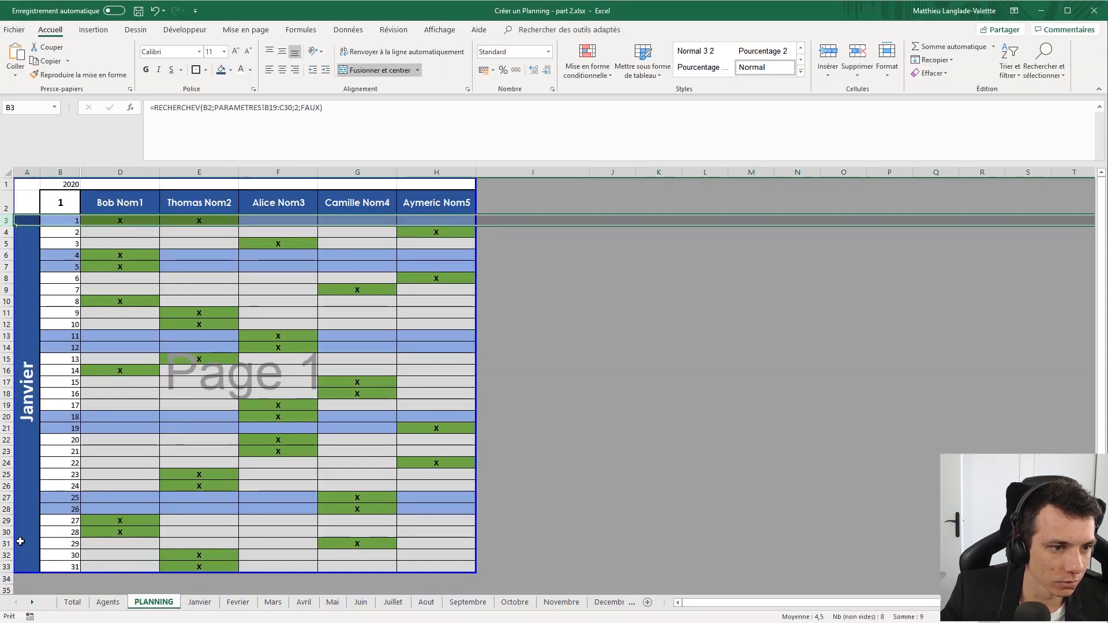
- Increase the height of day rows 3 to 33 uniformly and check the result in the print preview
shift+click(6, 568)
drag(9, 563, 10, 568)
click(166, 534)
scroll(166, 535, down, 3)
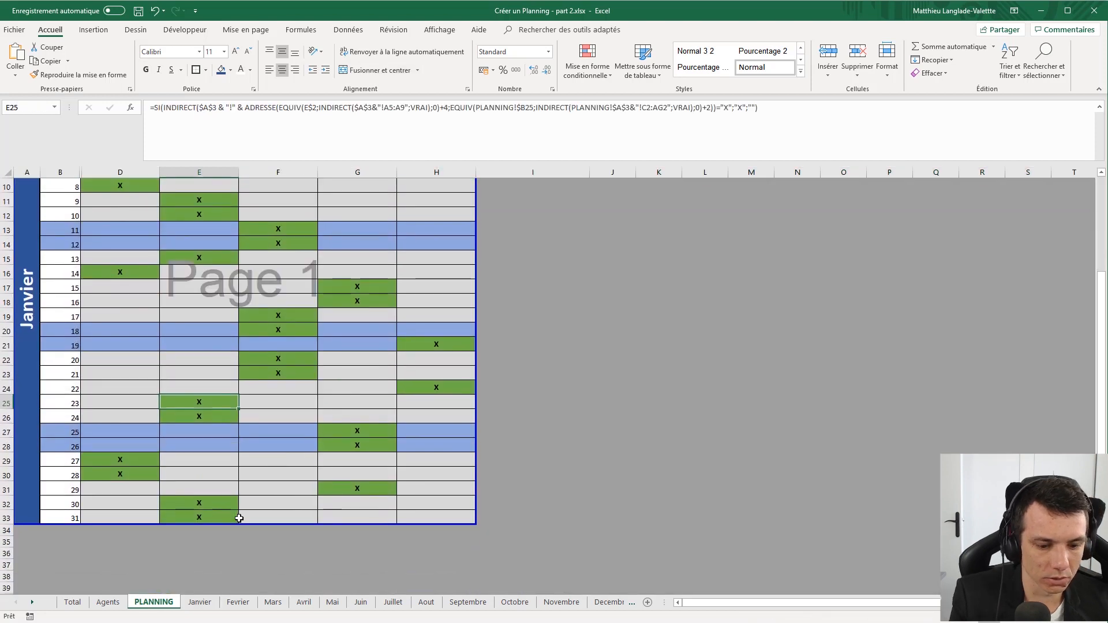
key(ctrl+p)
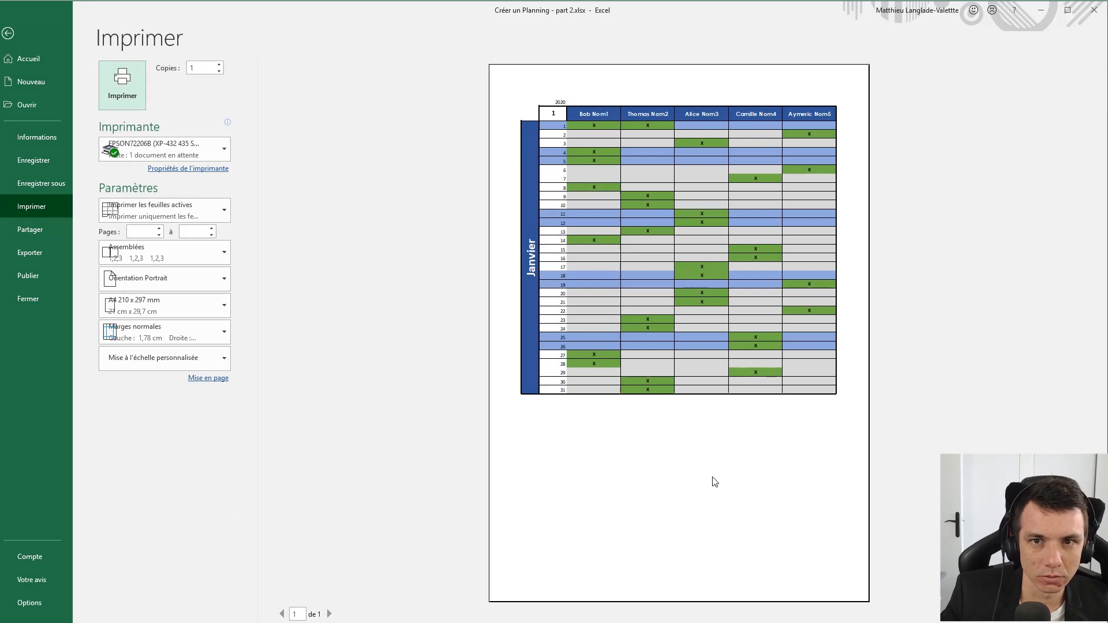
key(Escape)
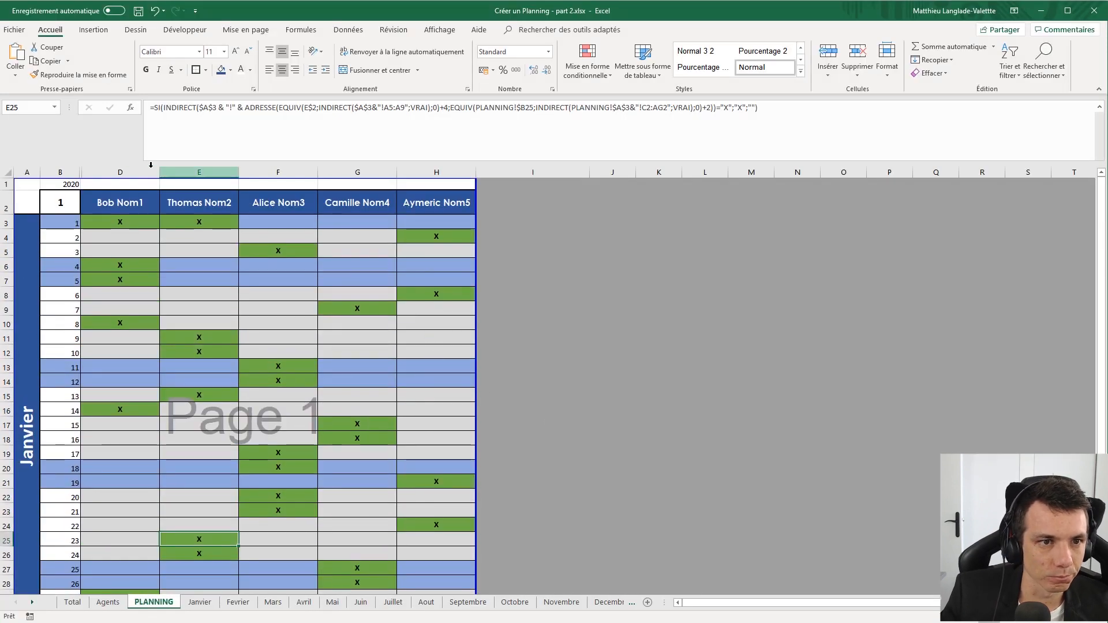
- Narrow the agent columns D to H slightly further, keeping them all the same width
click(120, 172)
drag(446, 171, 469, 172)
click(430, 236)
scroll(349, 374, down, 10)
scroll(349, 375, up, 10)
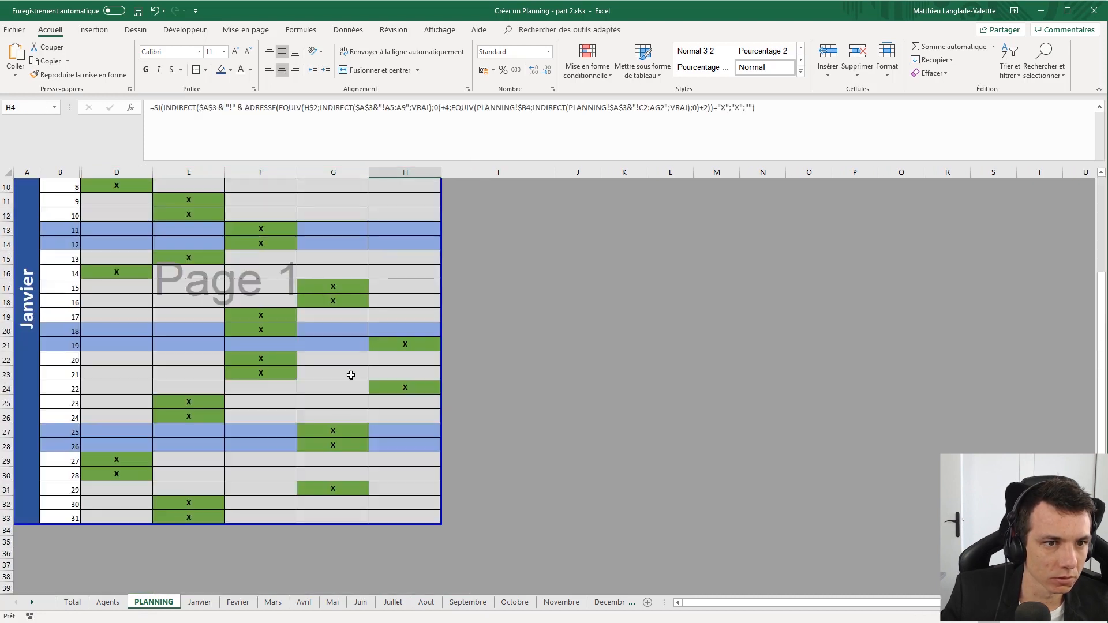
- Set the print scaling to fit the sheet on one page (Ajuster la feuille à une page)
key(ctrl+p)
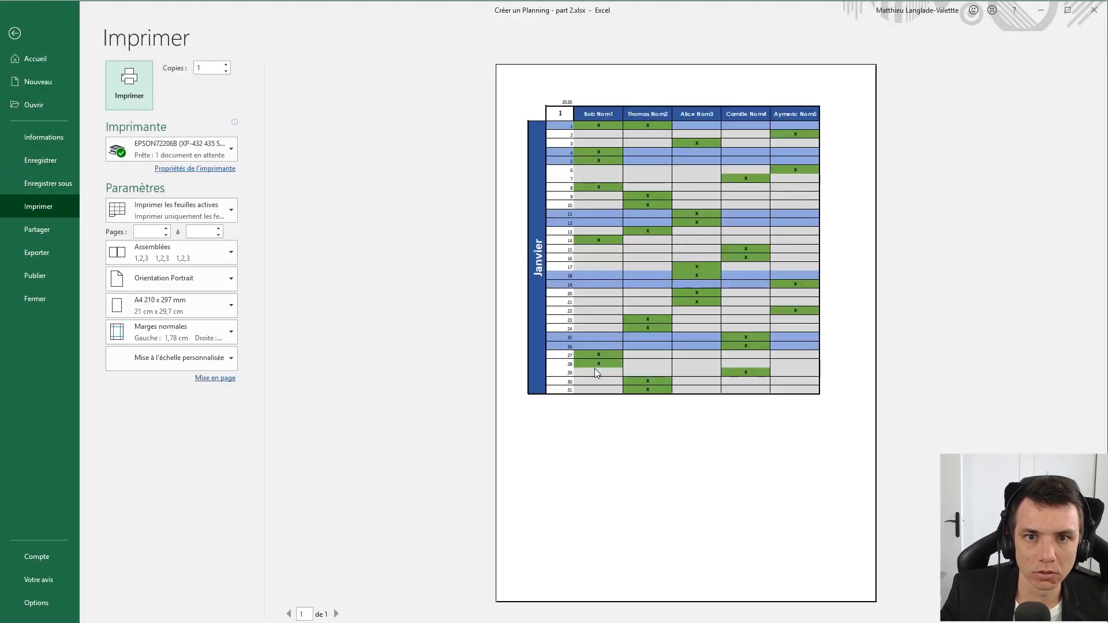
click(209, 359)
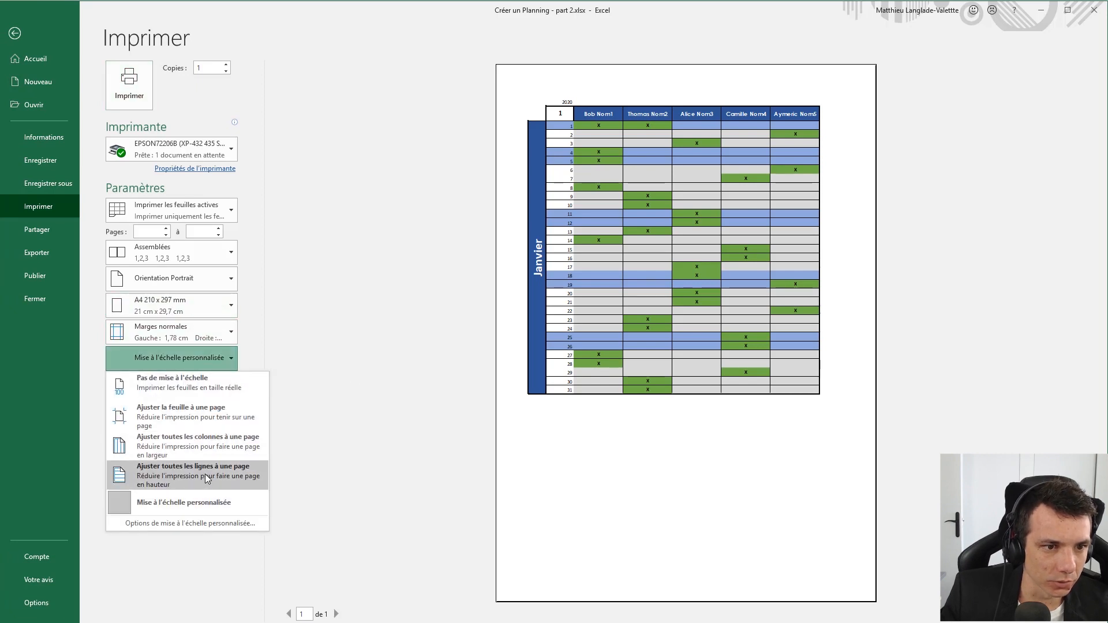
click(213, 416)
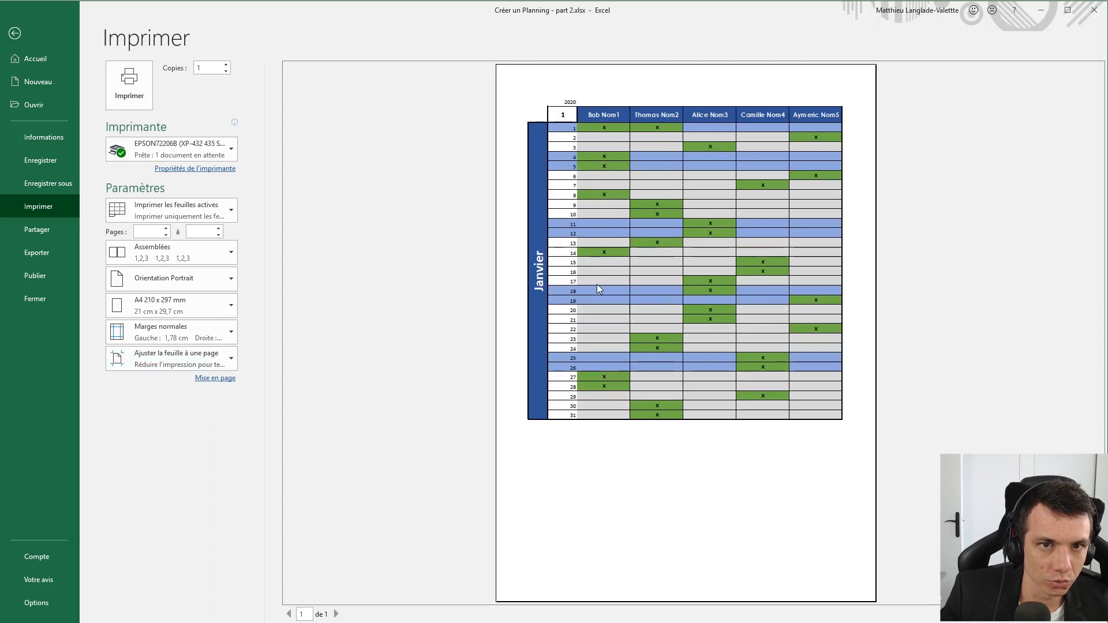
key(Escape)
- Hide the year in B1 by setting its font colour to white
click(70, 186)
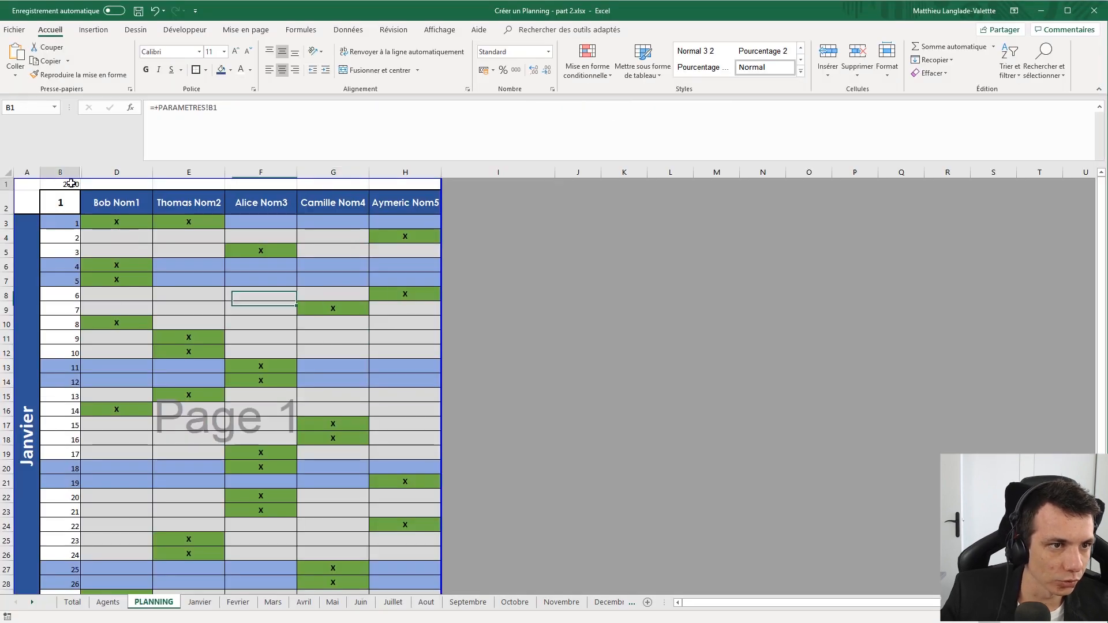
click(241, 70)
click(218, 222)
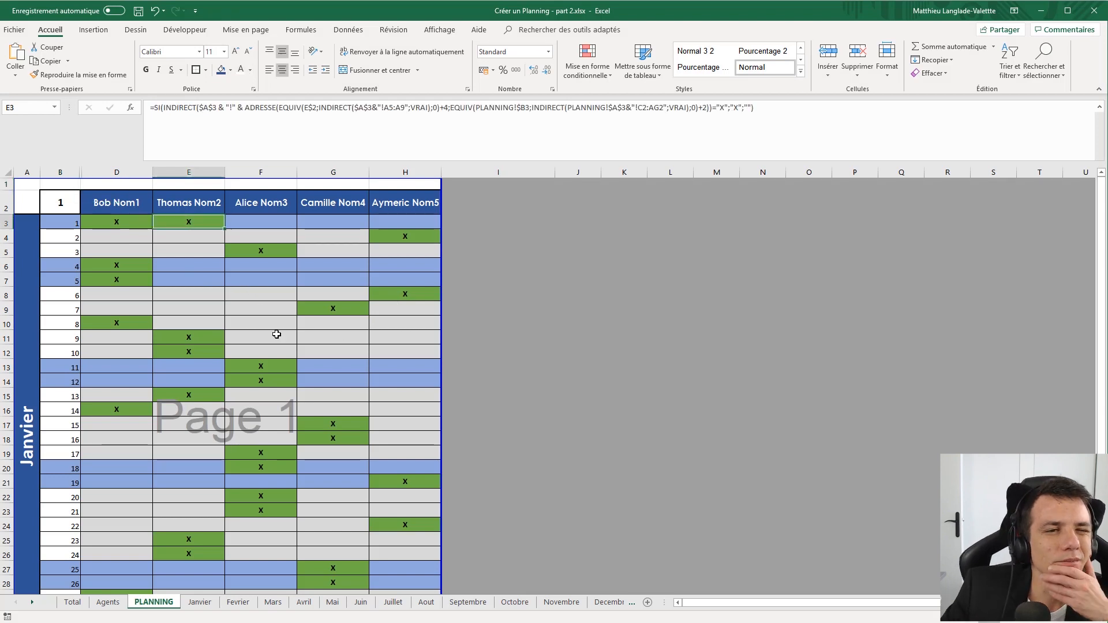
scroll(274, 333, down, 3)
scroll(183, 280, up, 3)
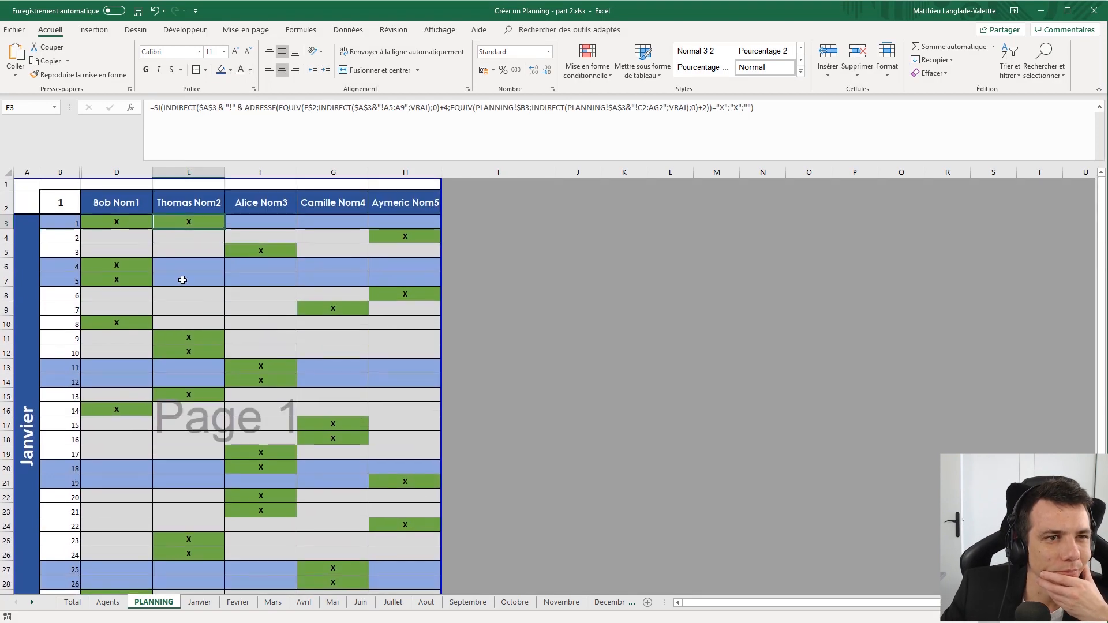
- Select month 2 in cell B2 and look over the February planning
click(55, 203)
click(85, 208)
click(61, 231)
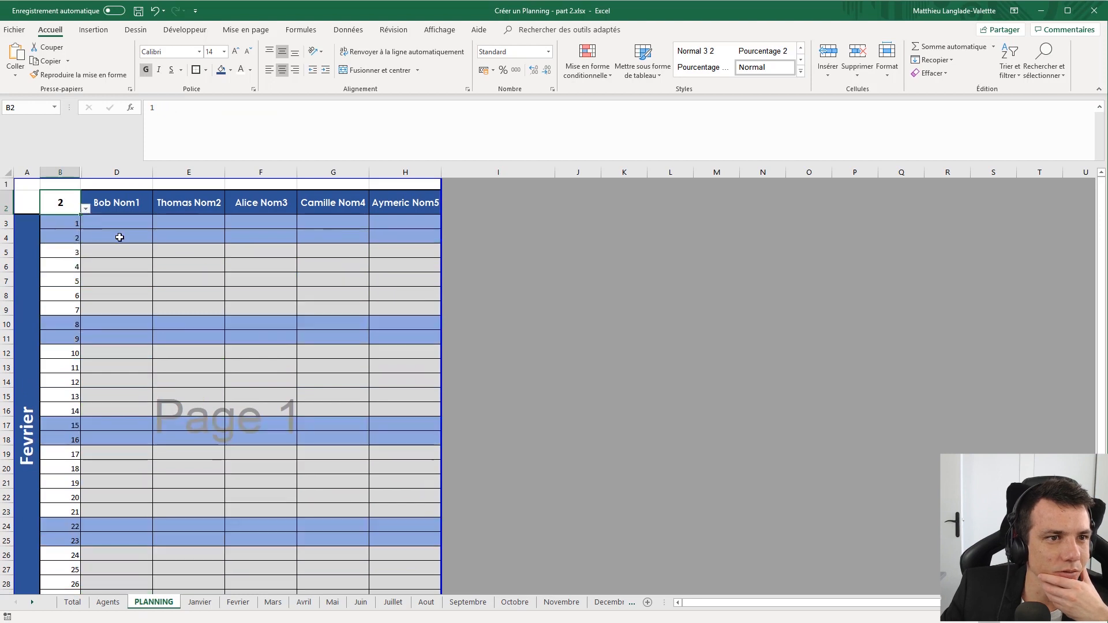
scroll(123, 240, down, 3)
scroll(124, 244, up, 3)
- Select month 3 in cell B2 and look over the March planning
click(85, 208)
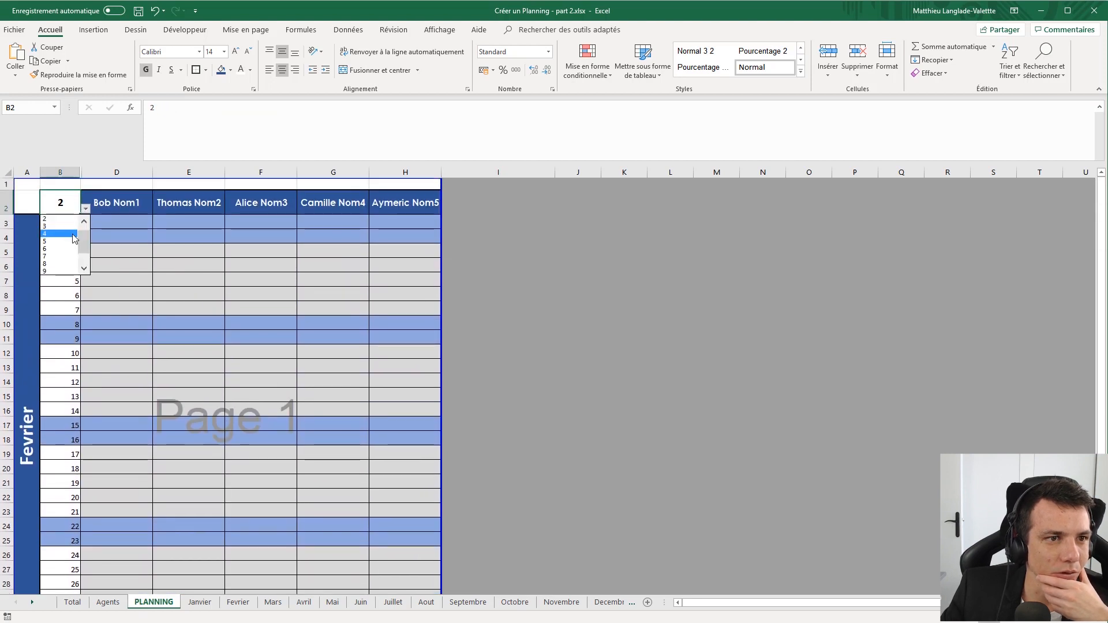
click(57, 226)
scroll(238, 314, down, 3)
scroll(238, 314, up, 3)
click(283, 343)
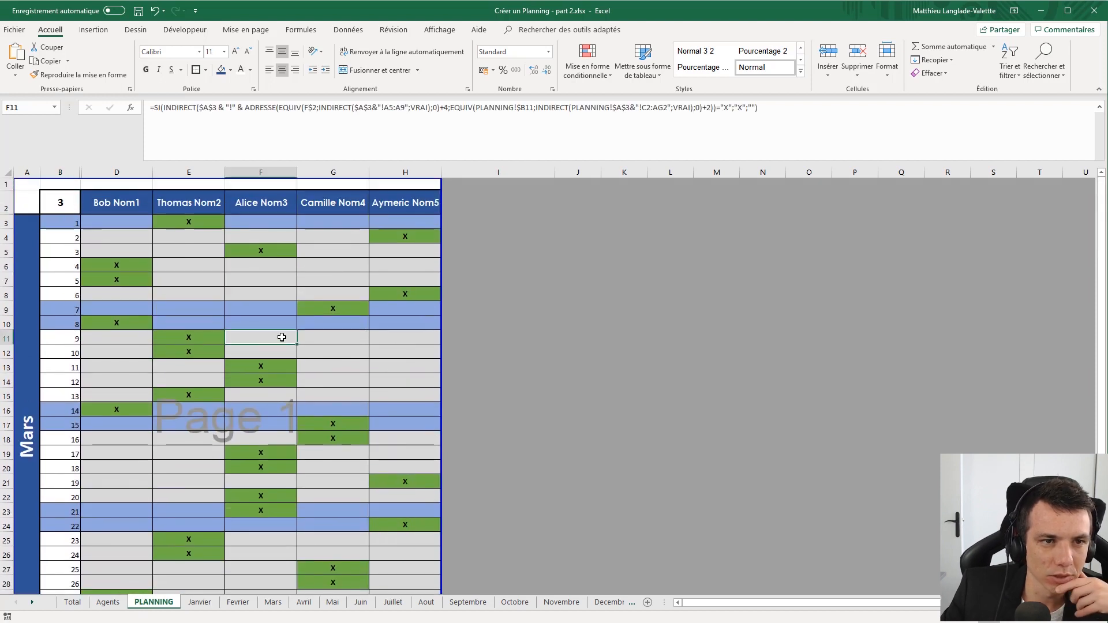
- Examine the references behind the first two agent headers, D2 and E2
click(165, 218)
click(125, 200)
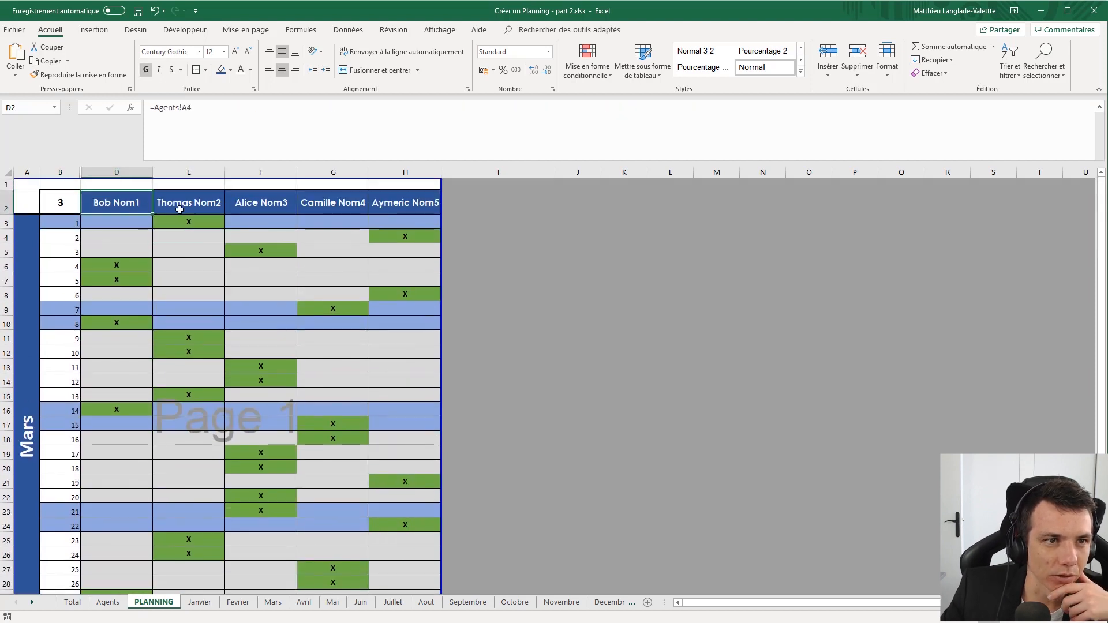
key(Right)
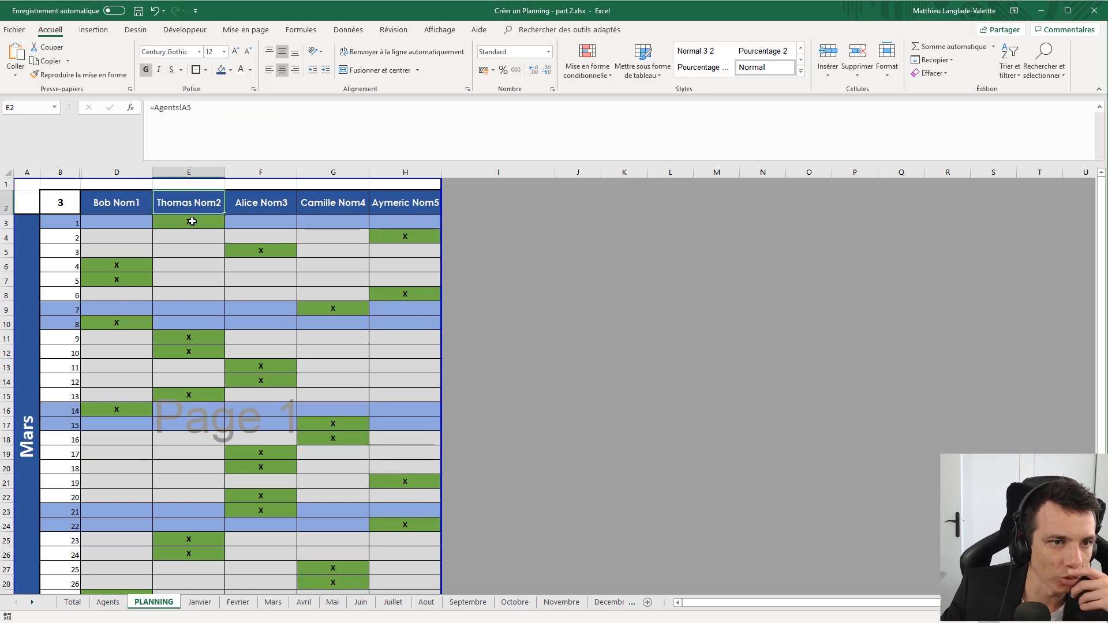
click(192, 221)
- Make the day numbers in B3:B33 bold and increase their font size by two increments
click(76, 224)
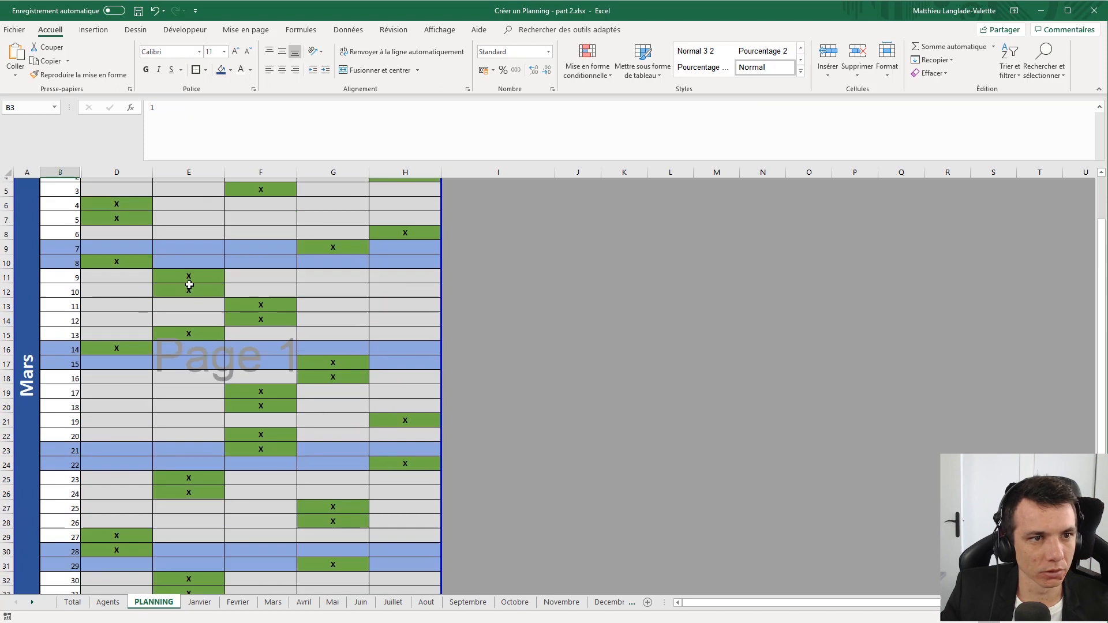
click(185, 348)
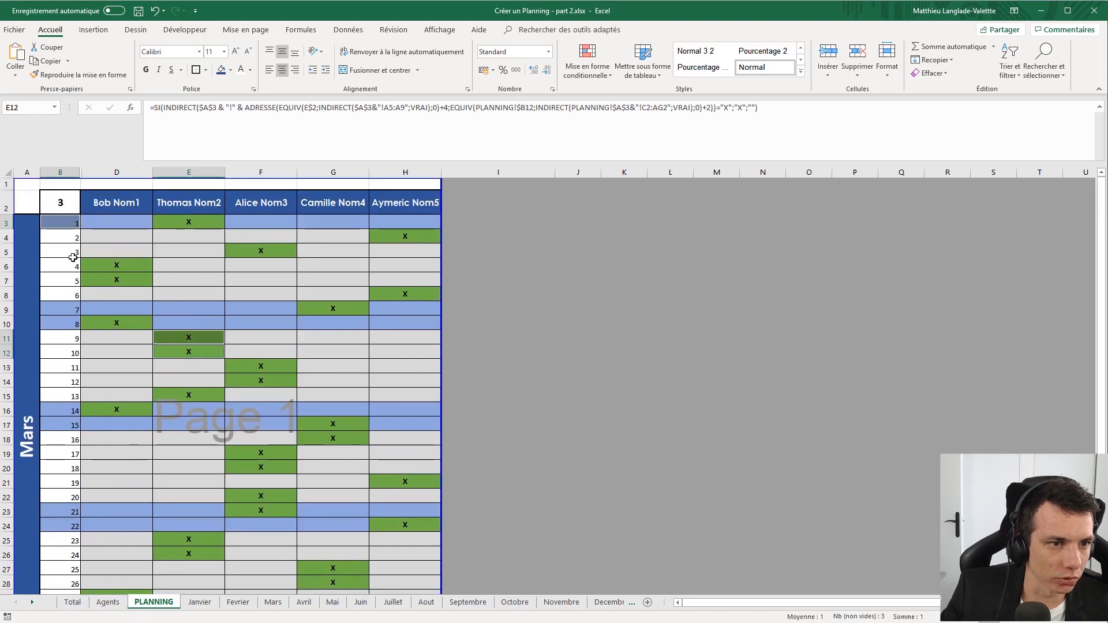
click(72, 238)
click(69, 225)
scroll(61, 466, down, 3)
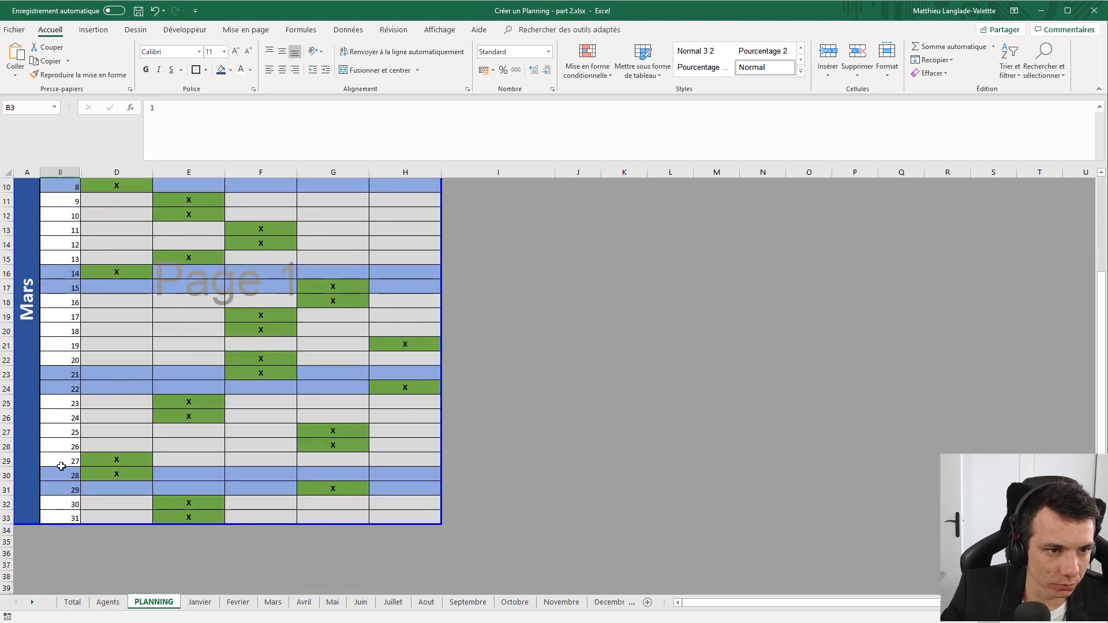
shift+click(75, 515)
scroll(246, 246, up, 3)
click(146, 71)
click(235, 52)
click(235, 52)
click(266, 376)
scroll(265, 375, down, 1)
scroll(266, 375, up, 1)
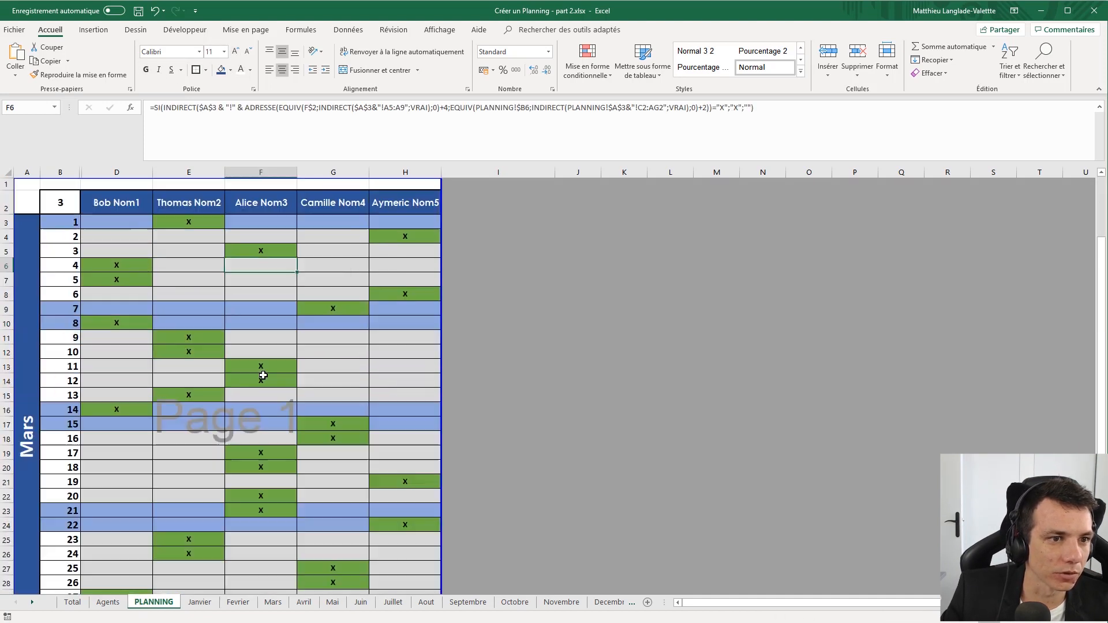
scroll(276, 377, down, 1)
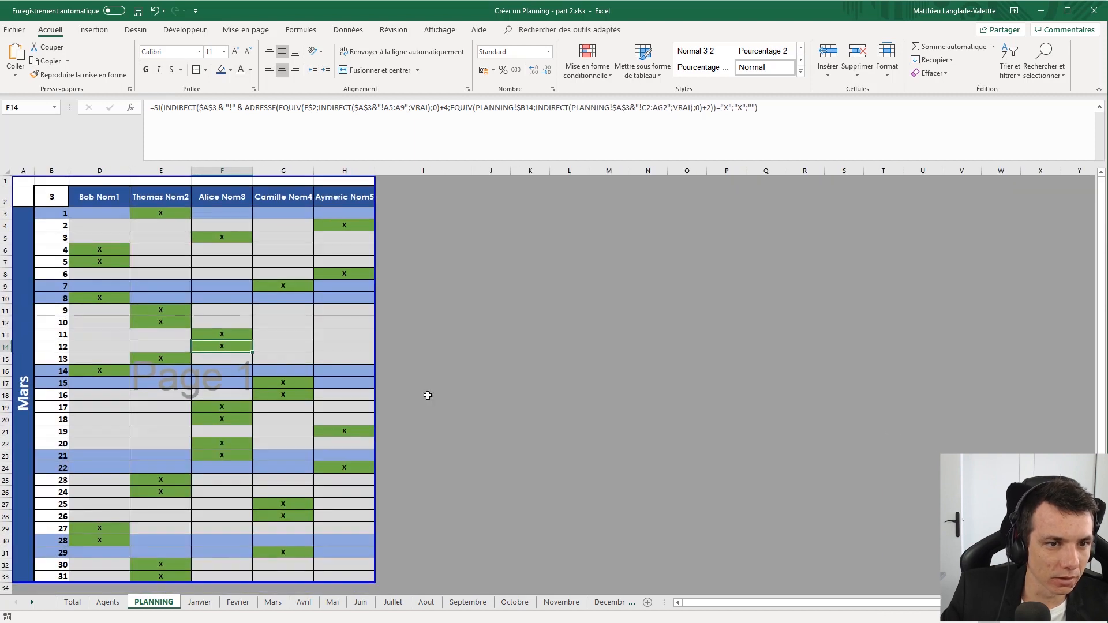
click(341, 383)
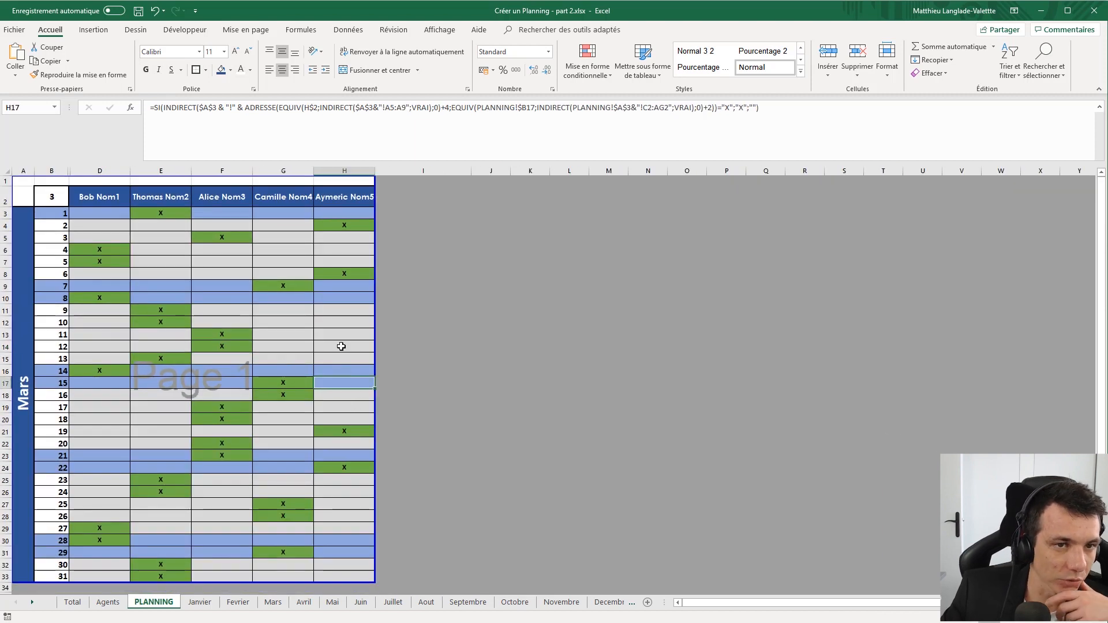
click(296, 345)
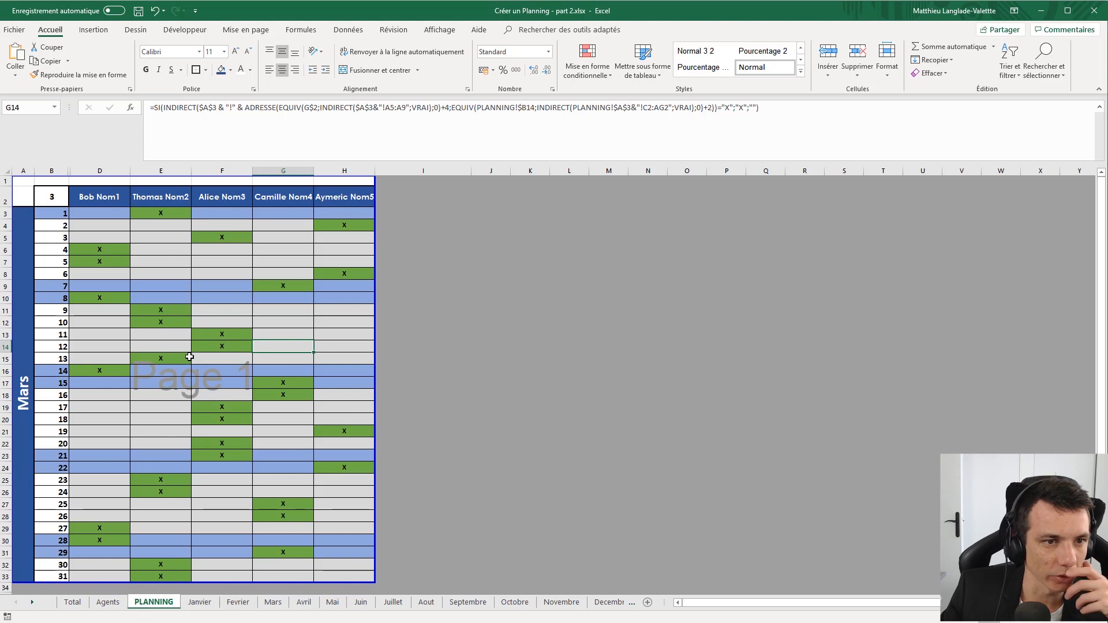
click(143, 275)
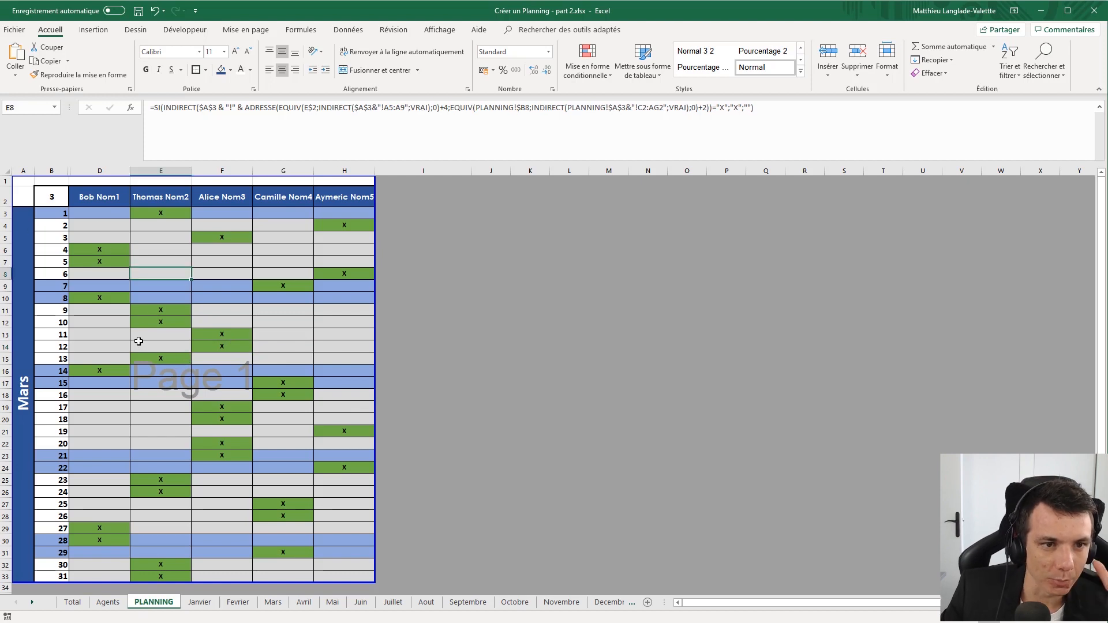
click(195, 386)
drag(146, 375, 228, 383)
click(228, 383)
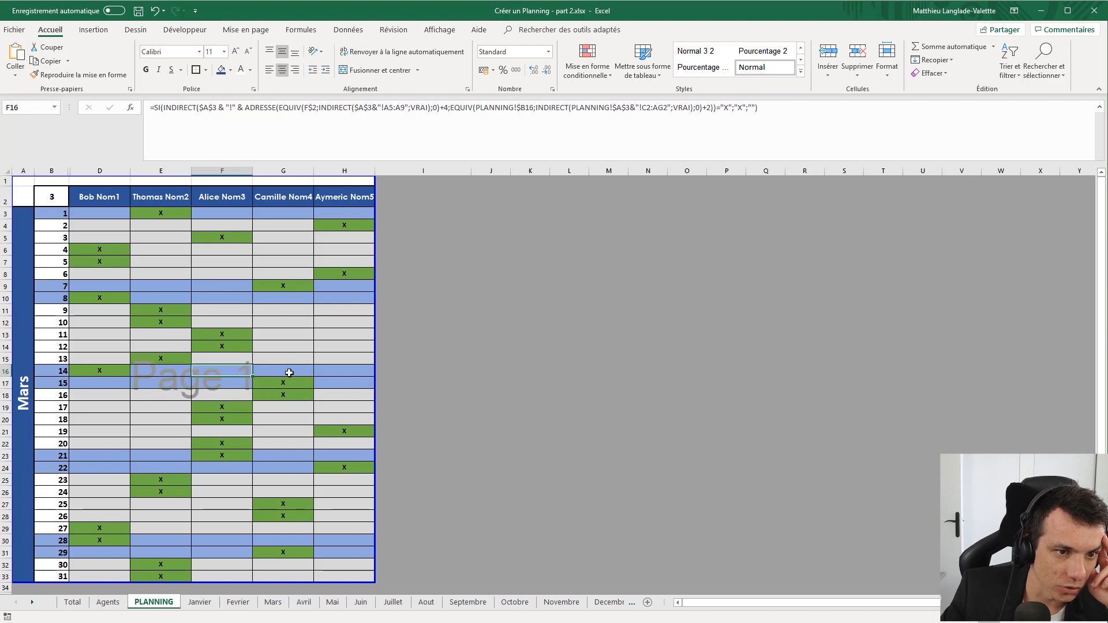
- Set the month in cell B2 to 1 to display the January planning
click(60, 197)
click(73, 200)
scroll(65, 213, up, 2)
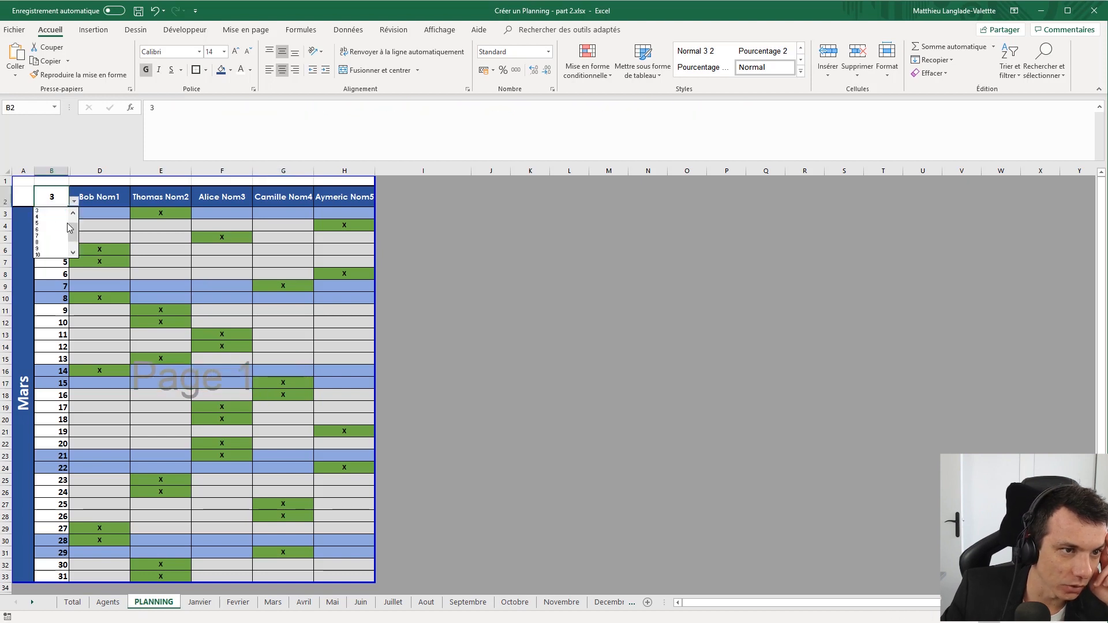
click(58, 210)
click(155, 238)
click(97, 216)
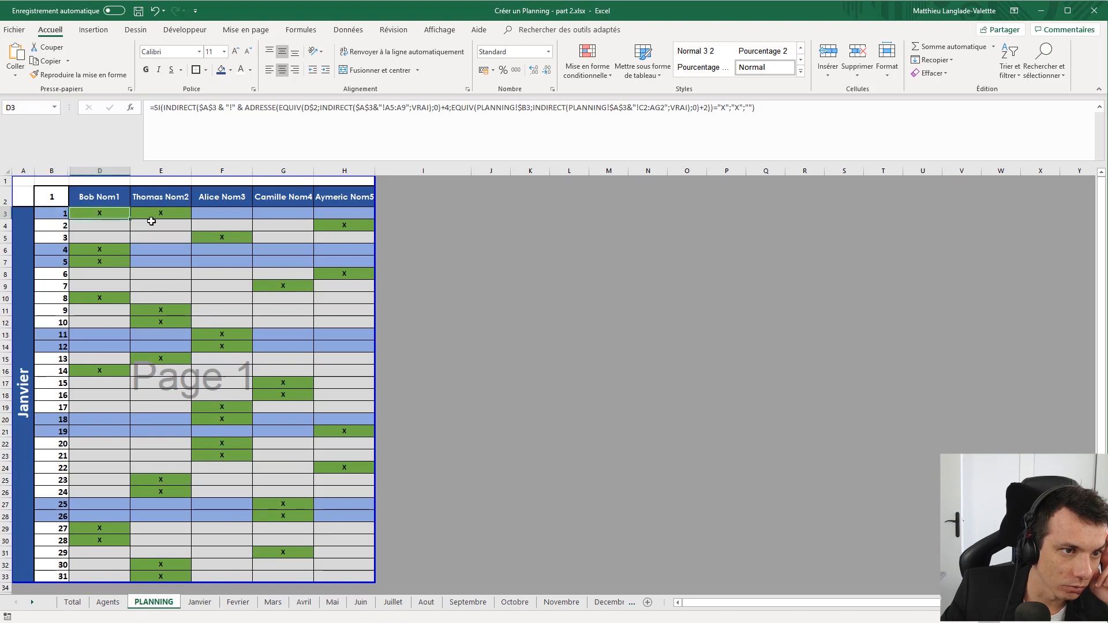
- On the Janvier sheet, clear the first agent's X entry for day 1 in cell C5
click(199, 603)
click(164, 254)
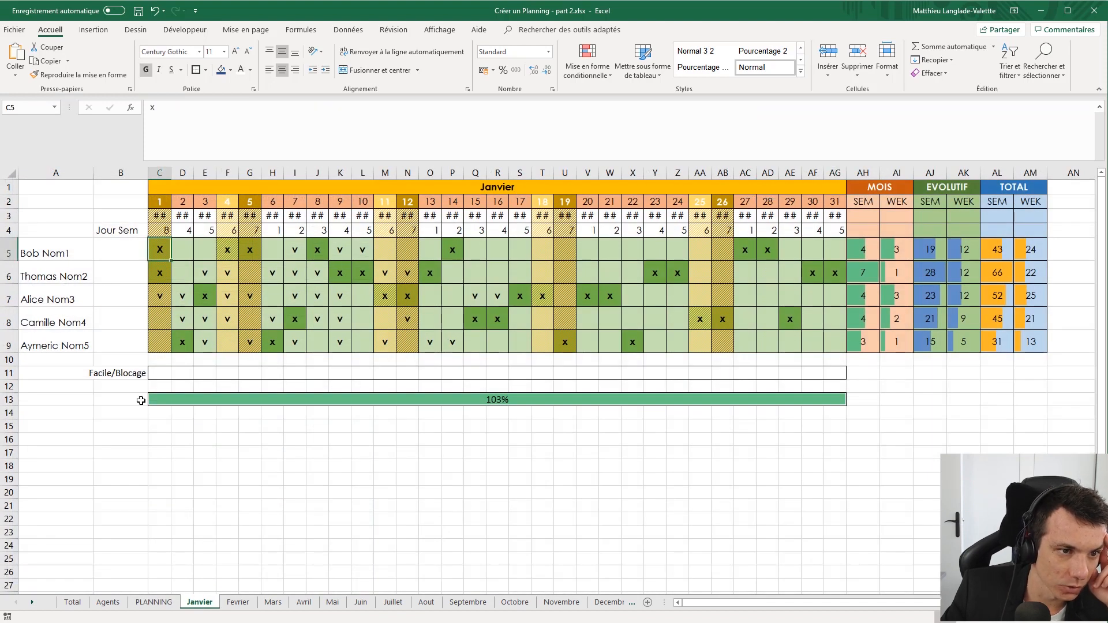
key(Delete)
key(Down)
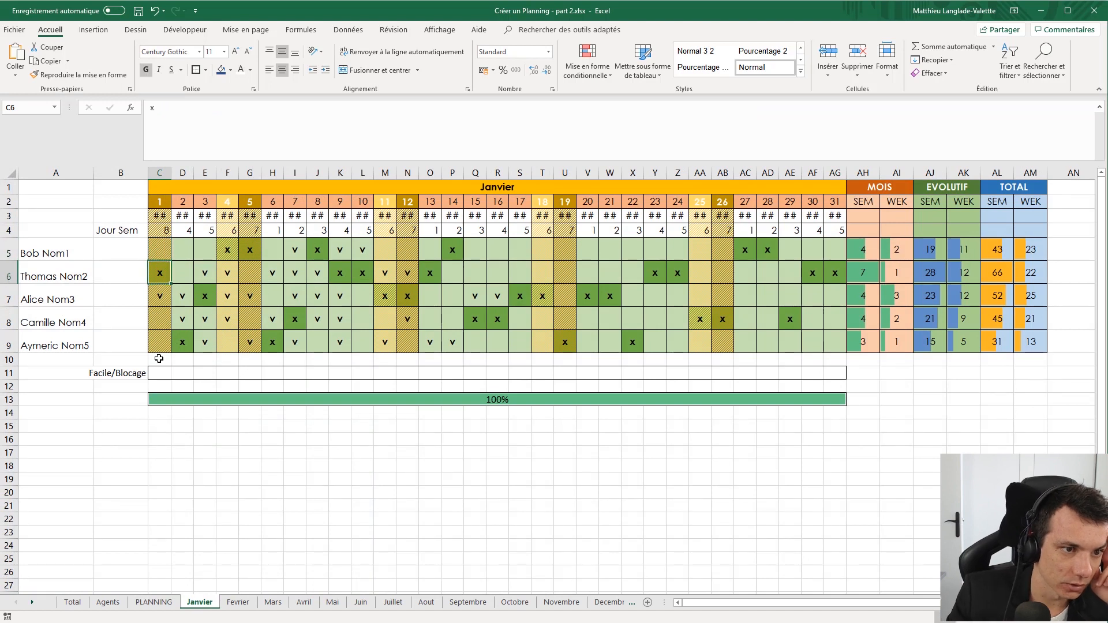
- Check the Facile/Blocage row, the completion bar and the weekday formula in C4 for day 1, and return to the PLANNING sheet
click(163, 375)
click(163, 401)
click(163, 375)
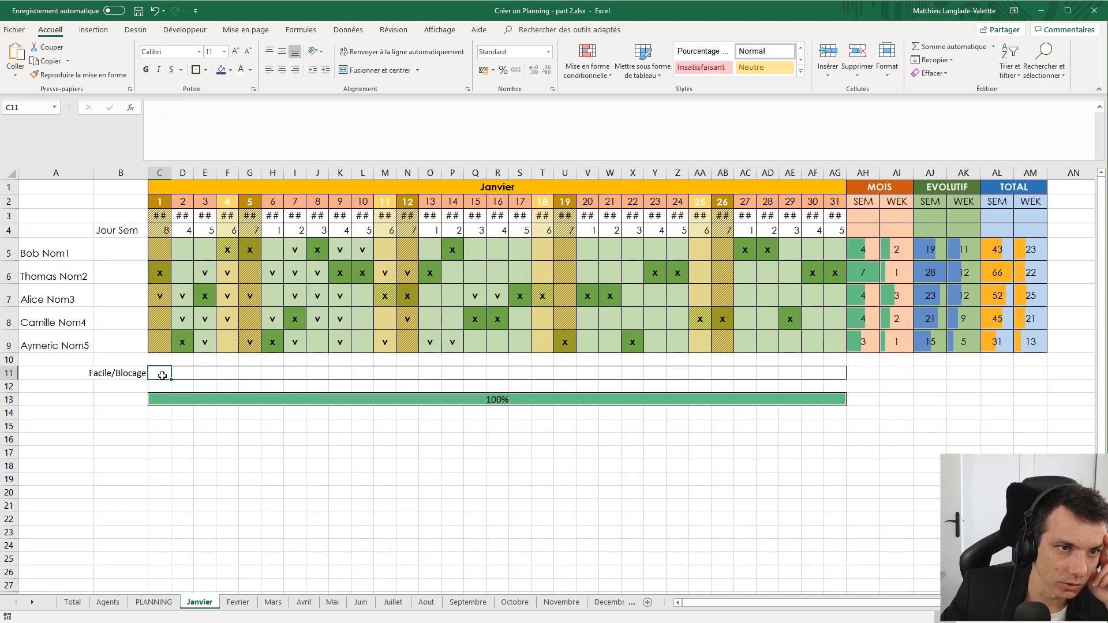
click(160, 231)
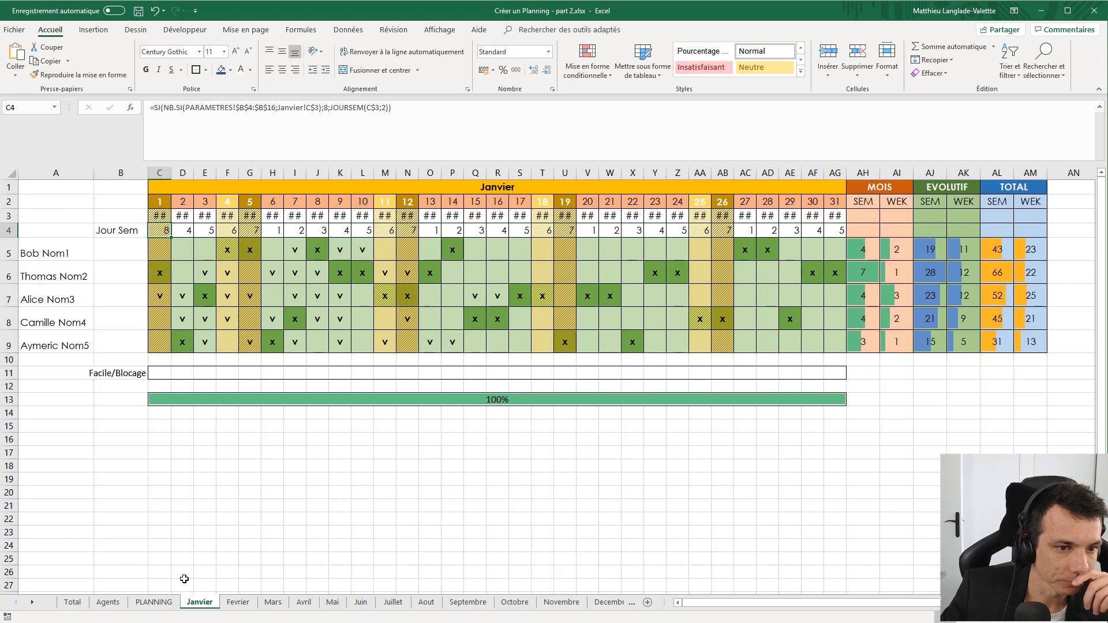
click(154, 602)
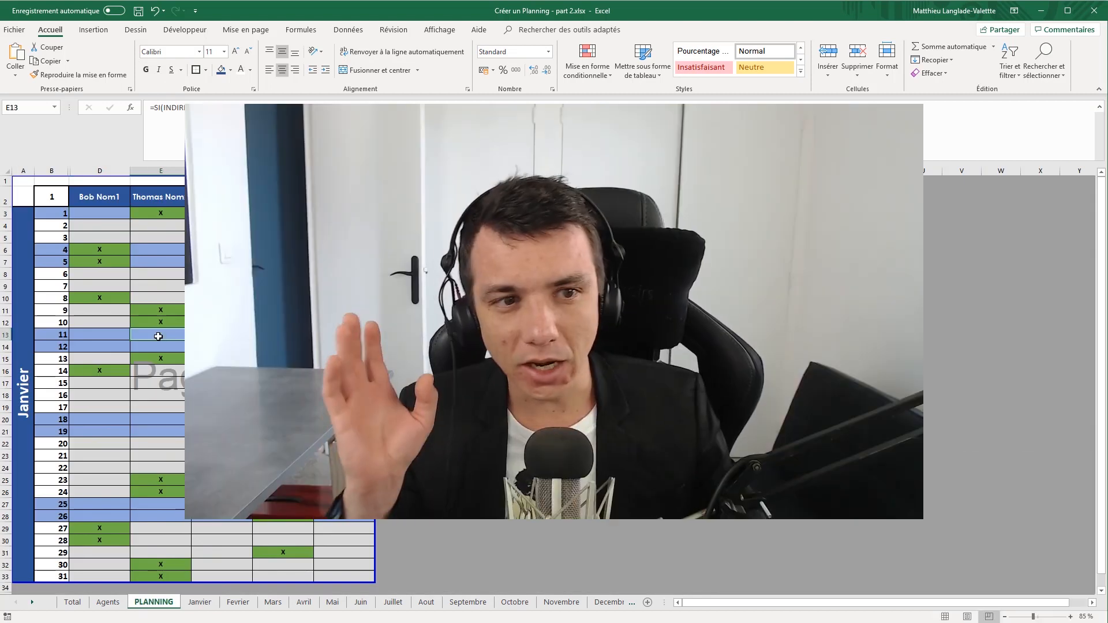
click(158, 336)
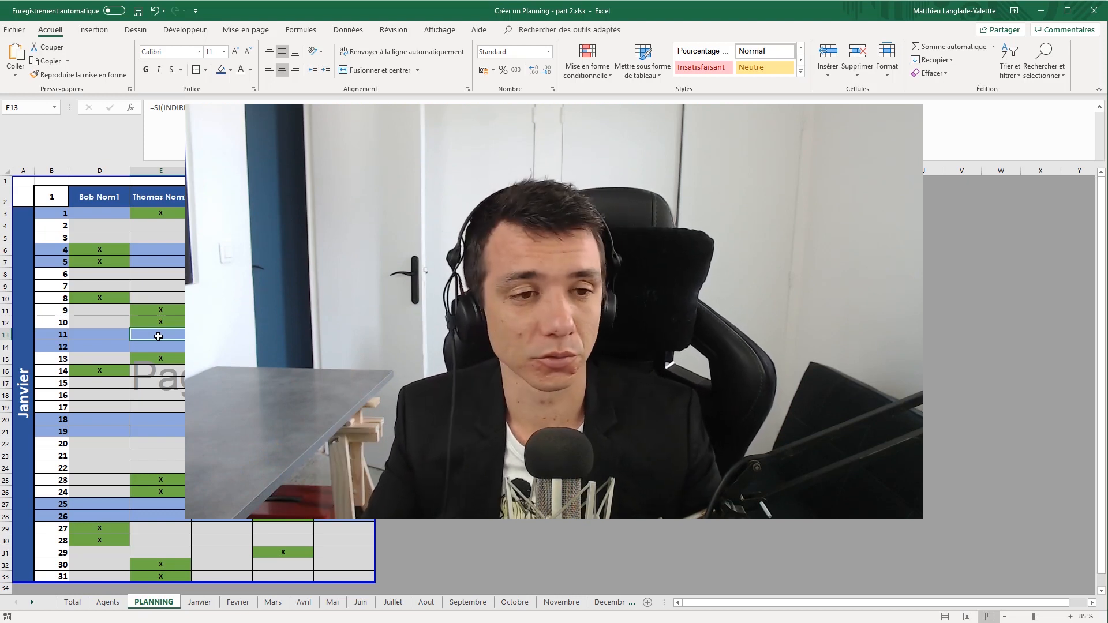
click(163, 262)
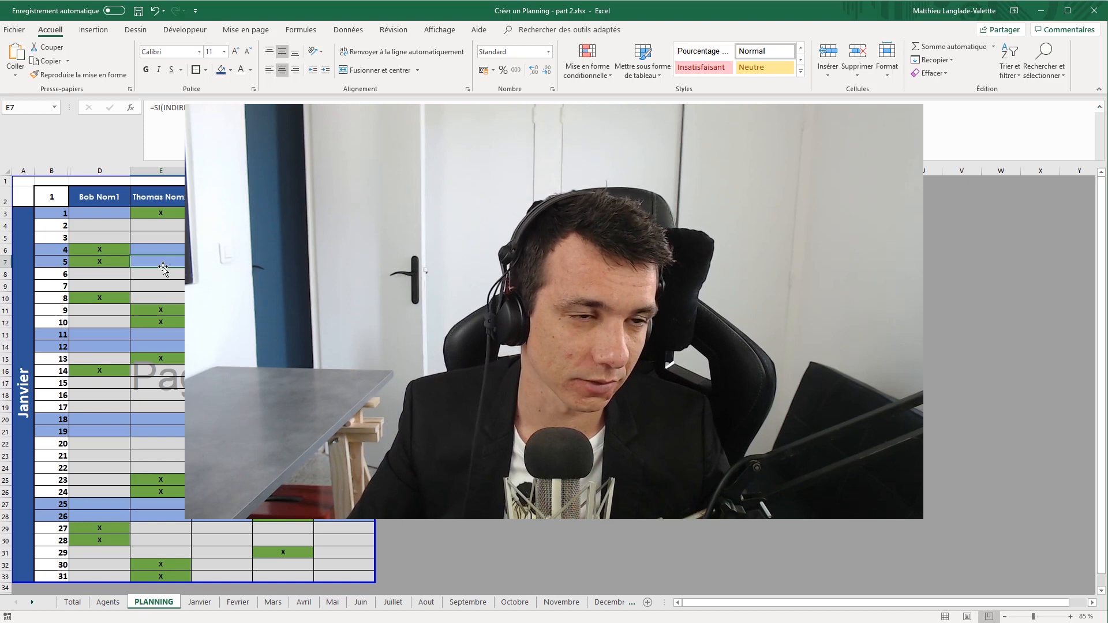
click(76, 237)
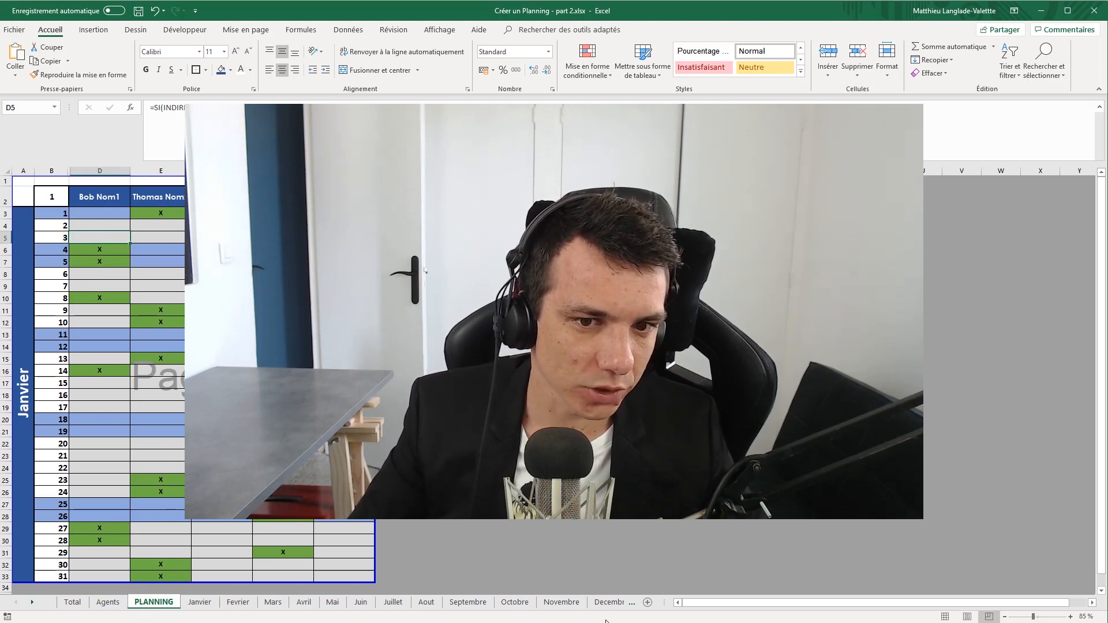
- Insert a new worksheet between Agents and PLANNING and name it "Feuille à Imprimer"
click(648, 603)
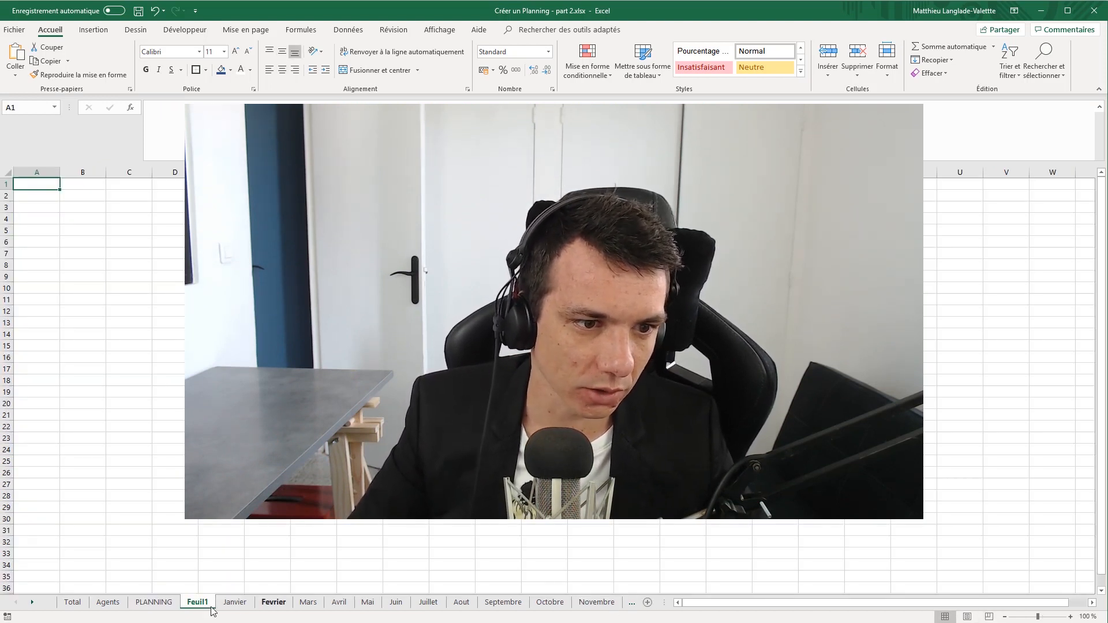
drag(131, 605, 132, 606)
double_click(138, 603)
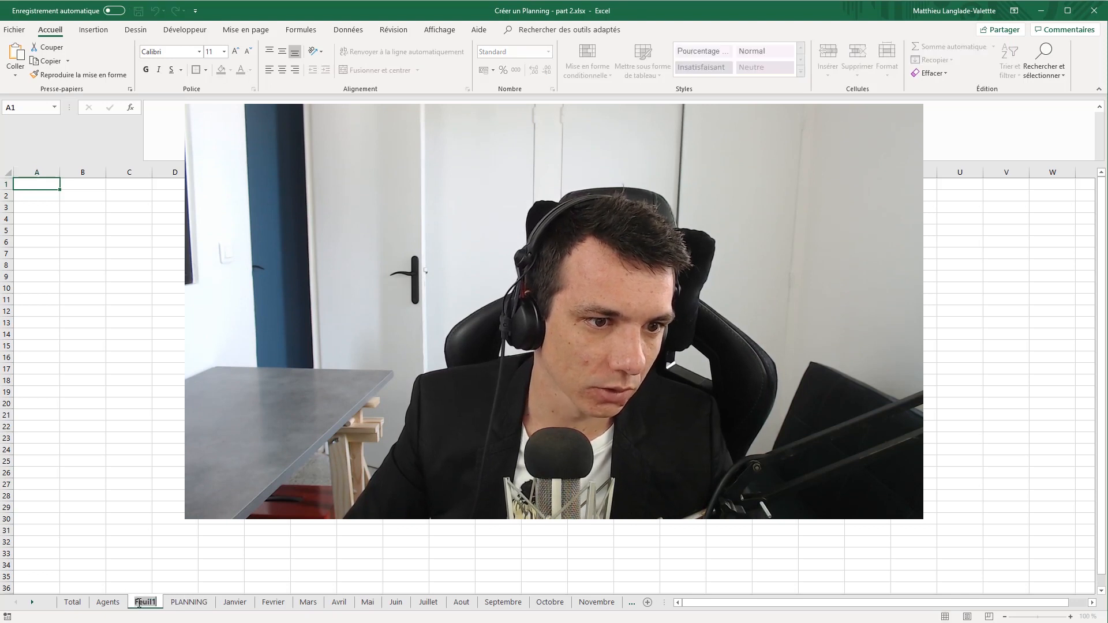
text(Feuille )à)
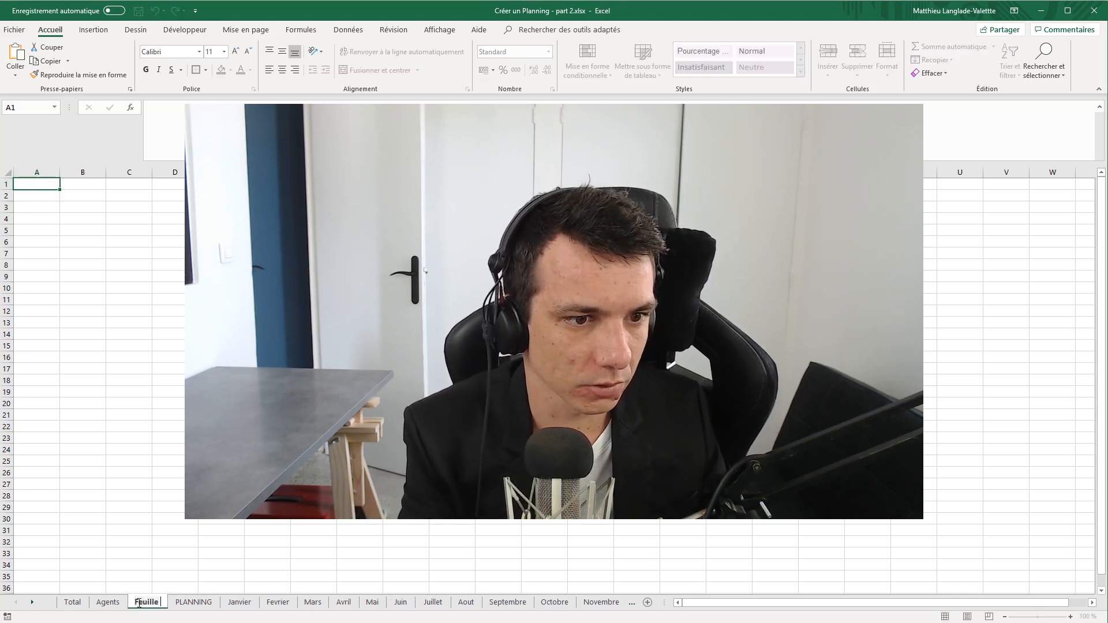
key(BackSpace)
key(BackSpace)
text(à I)
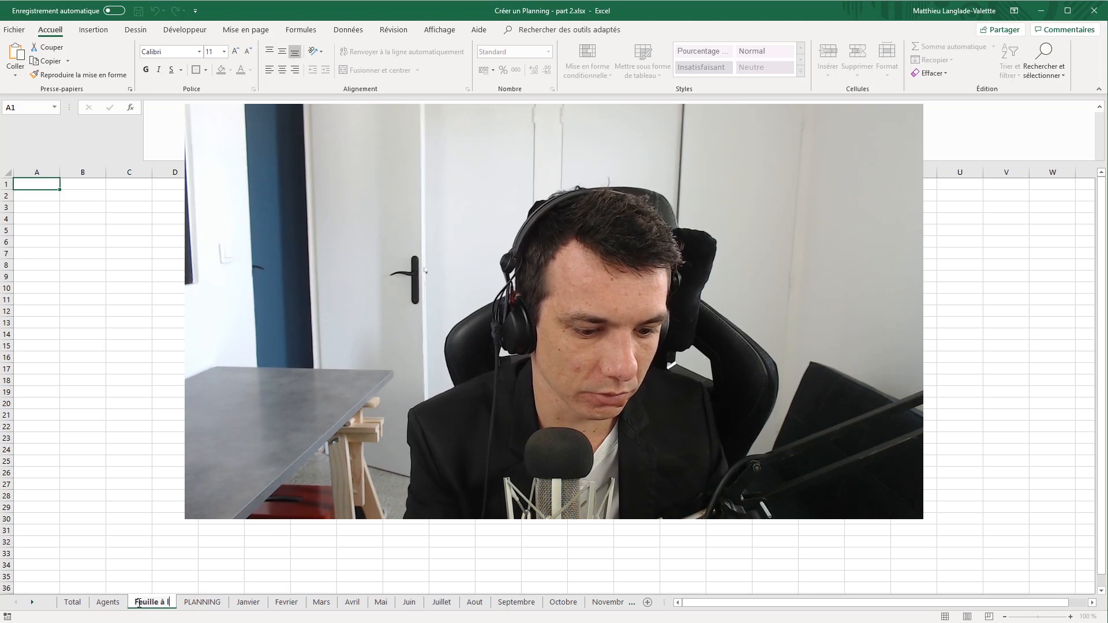
text(mprimer)
key(Return)
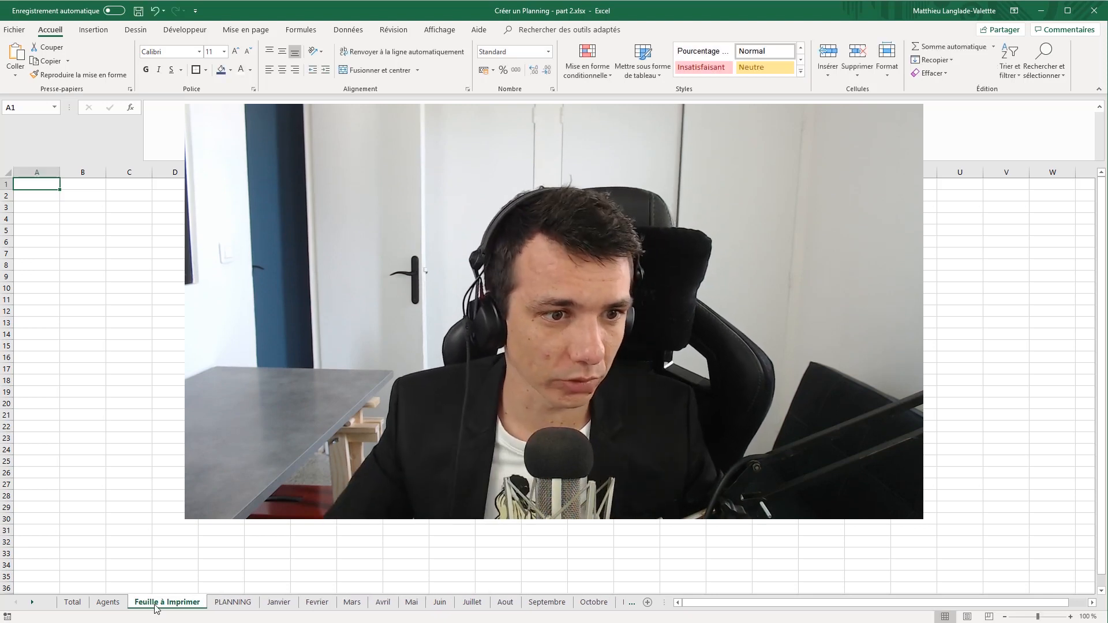
- Make Feuille à Imprimer the first sheet of the workbook, ahead of Total
drag(60, 603, 61, 603)
click(122, 404)
click(118, 508)
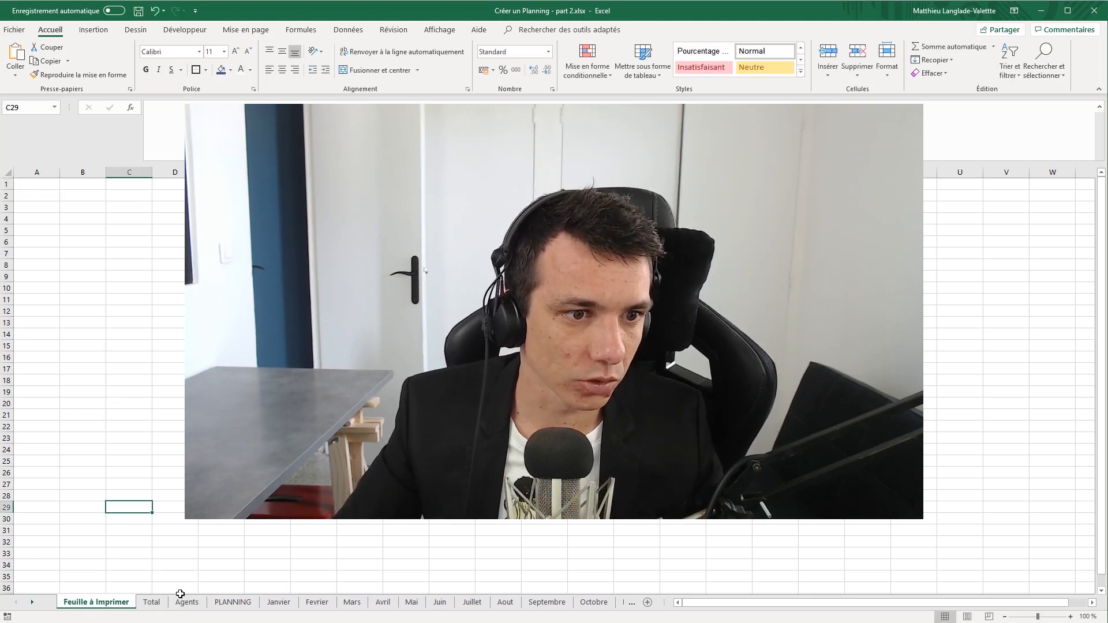
click(221, 507)
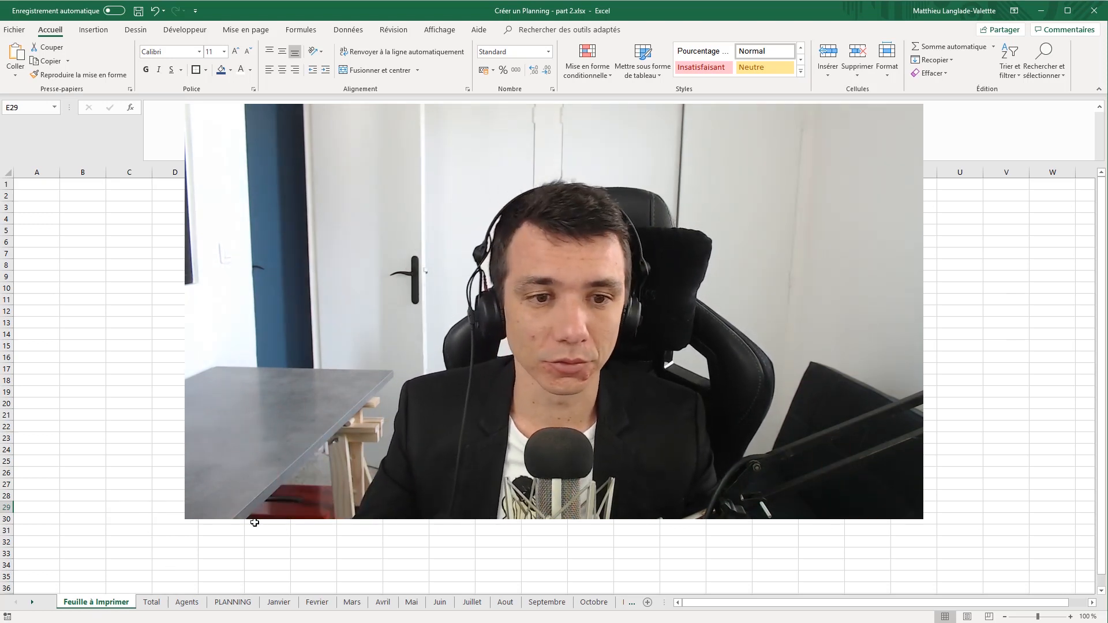
- Look over the PLANNING and Agents sheets and return to the empty Feuille à Imprimer sheet
click(232, 603)
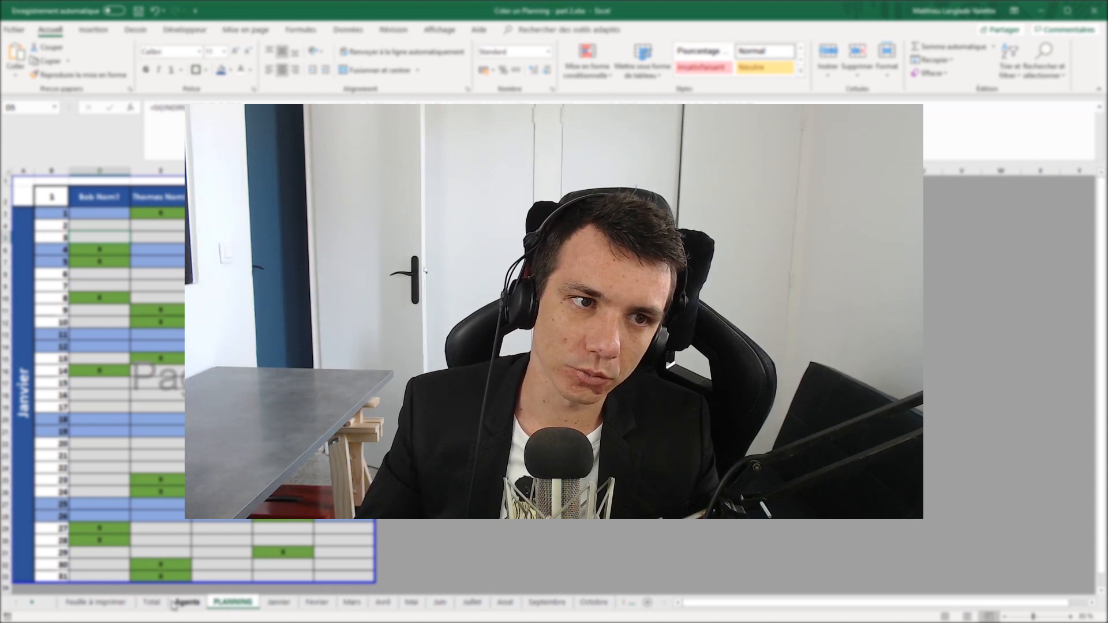
click(109, 602)
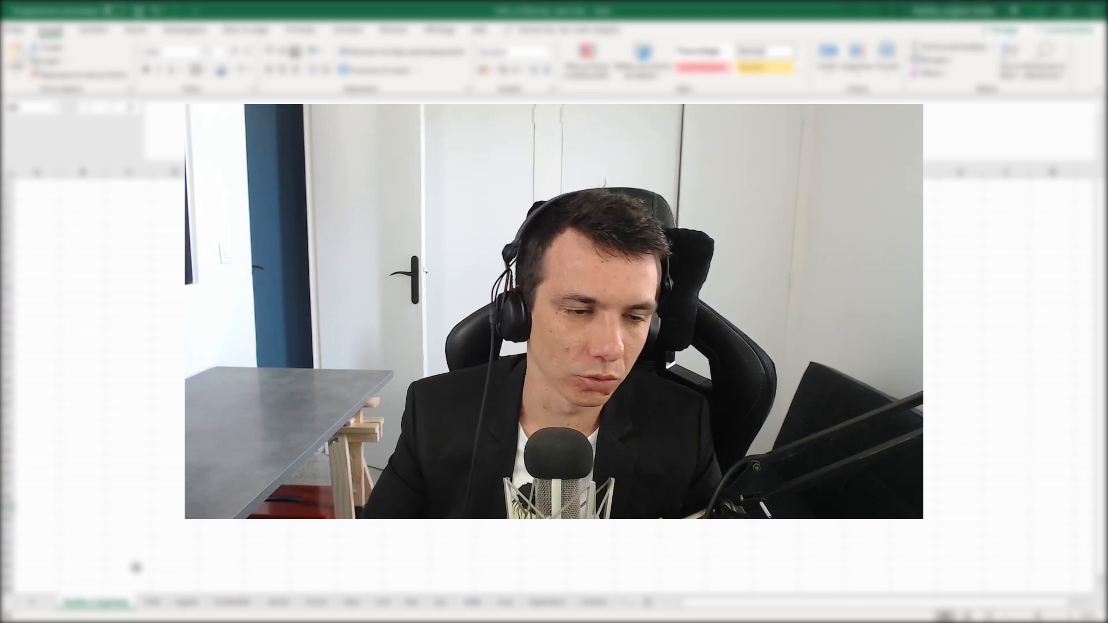
click(187, 603)
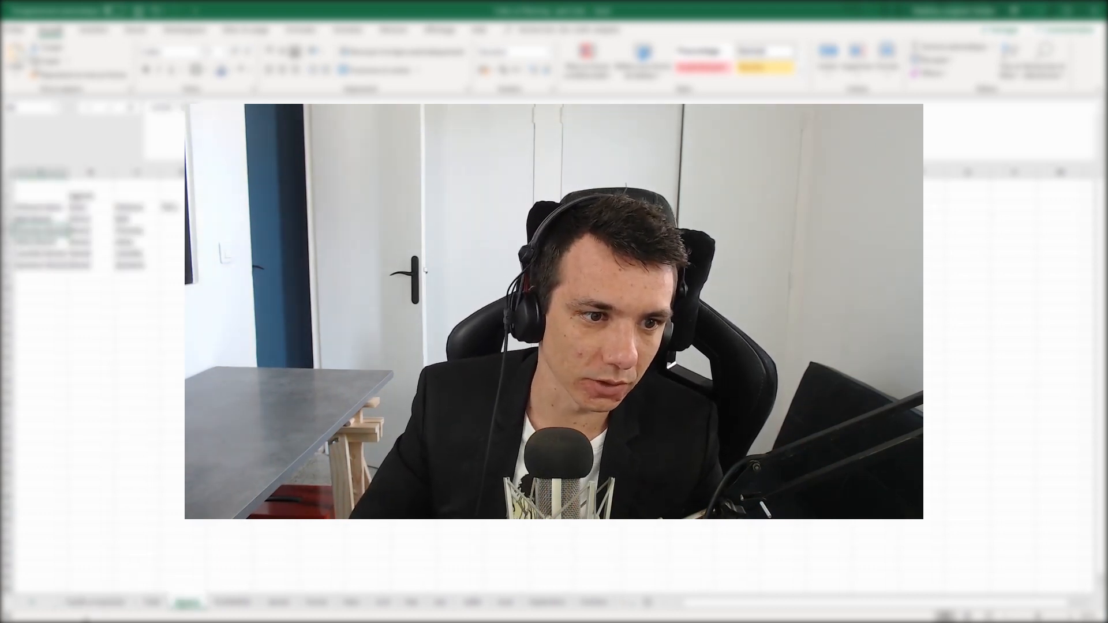
click(92, 603)
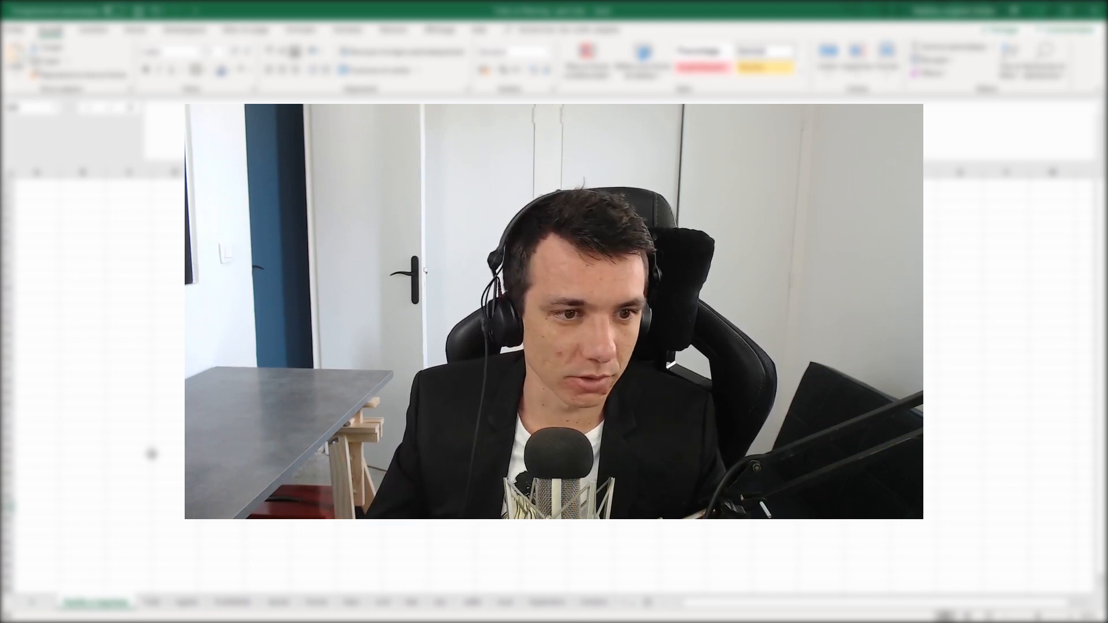
click(165, 483)
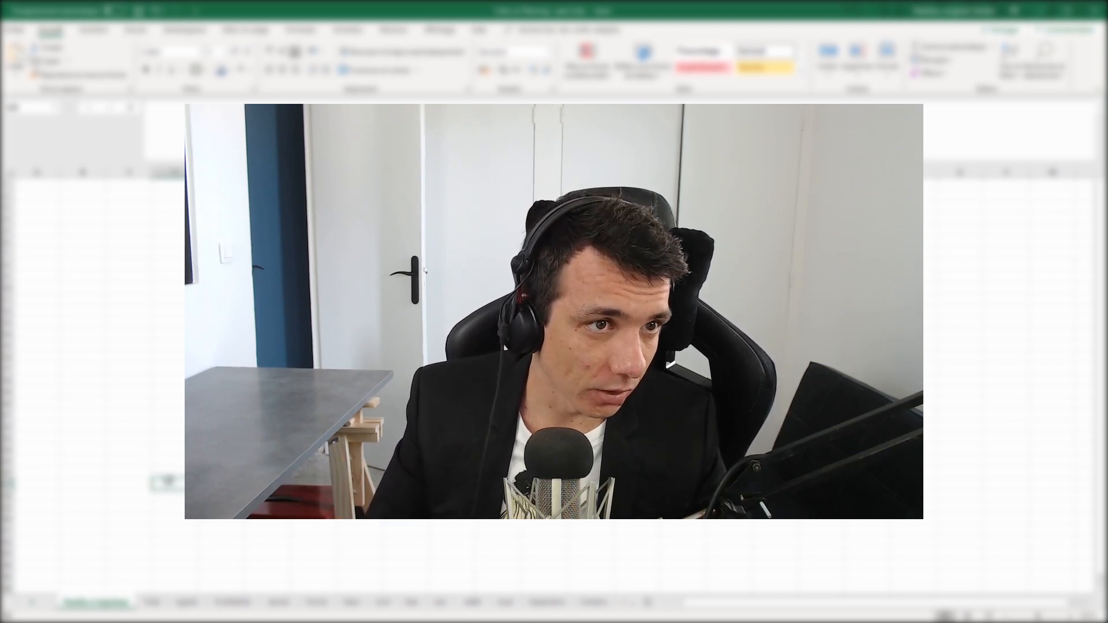